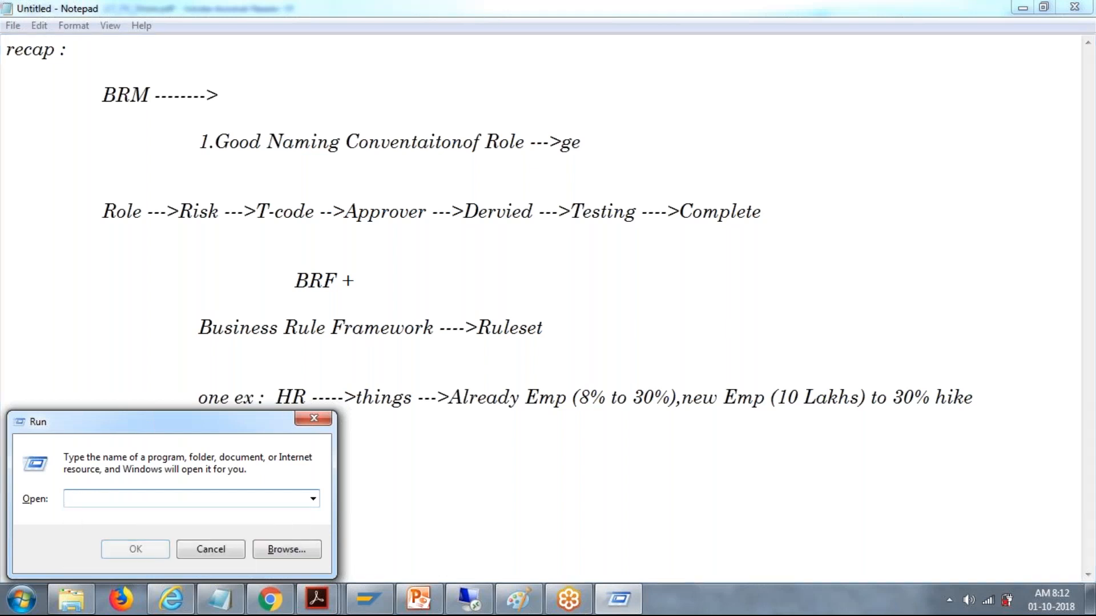
# Step: Switch to Microsoft Excel 2010 by launching it, and maximize the blank workbook's window
pyautogui.click(16, 602)
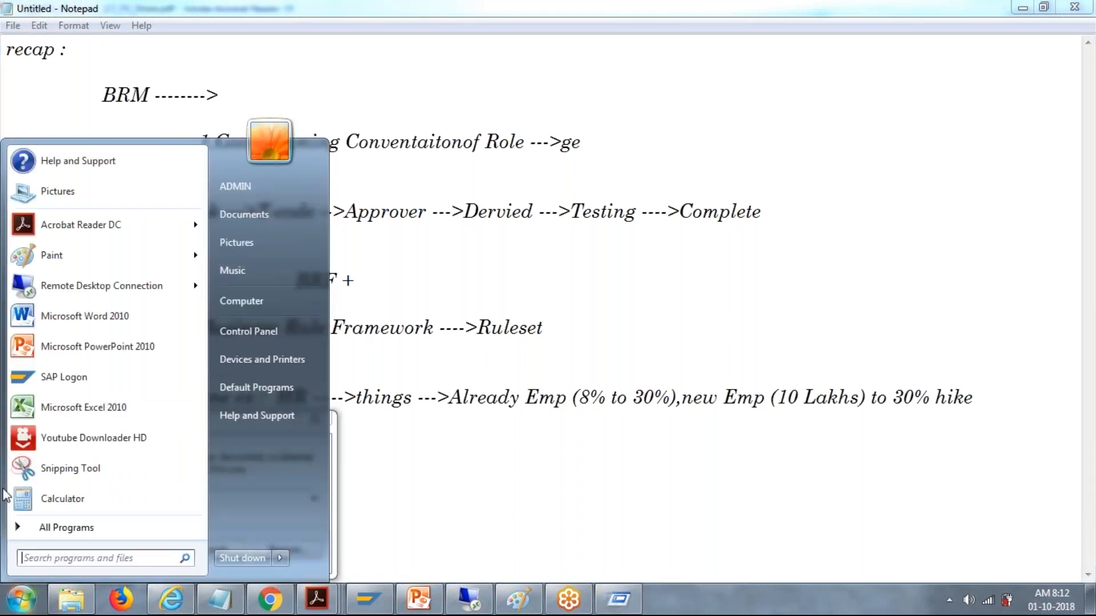
pyautogui.click(68, 408)
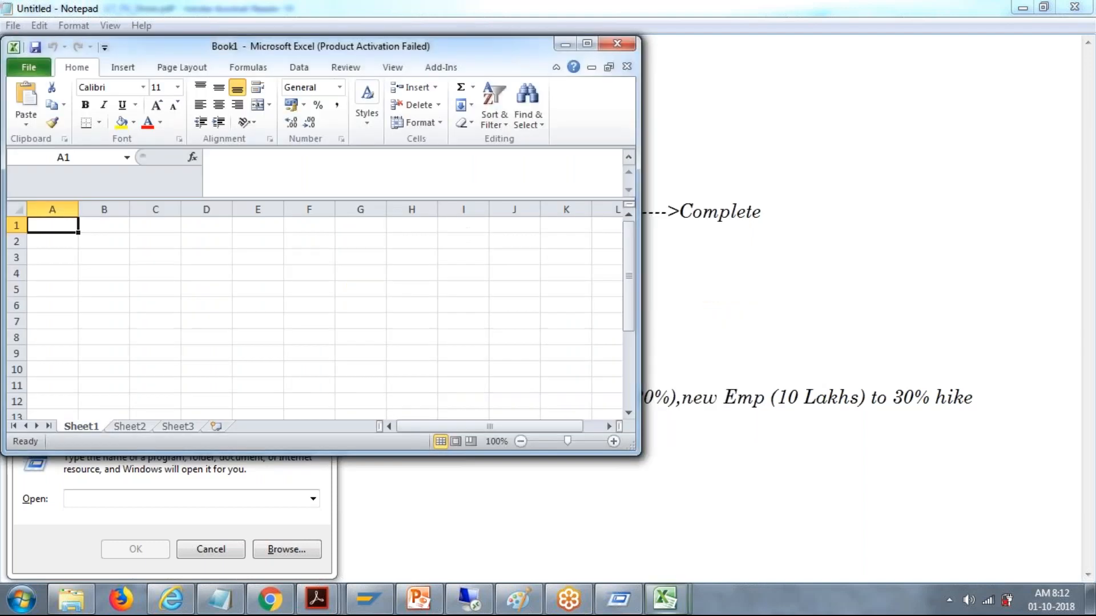
pyautogui.click(588, 43)
# Step: Enter the heading "tiers" in cell B4 of Sheet1
pyautogui.click(90, 232)
pyautogui.write('tiers')
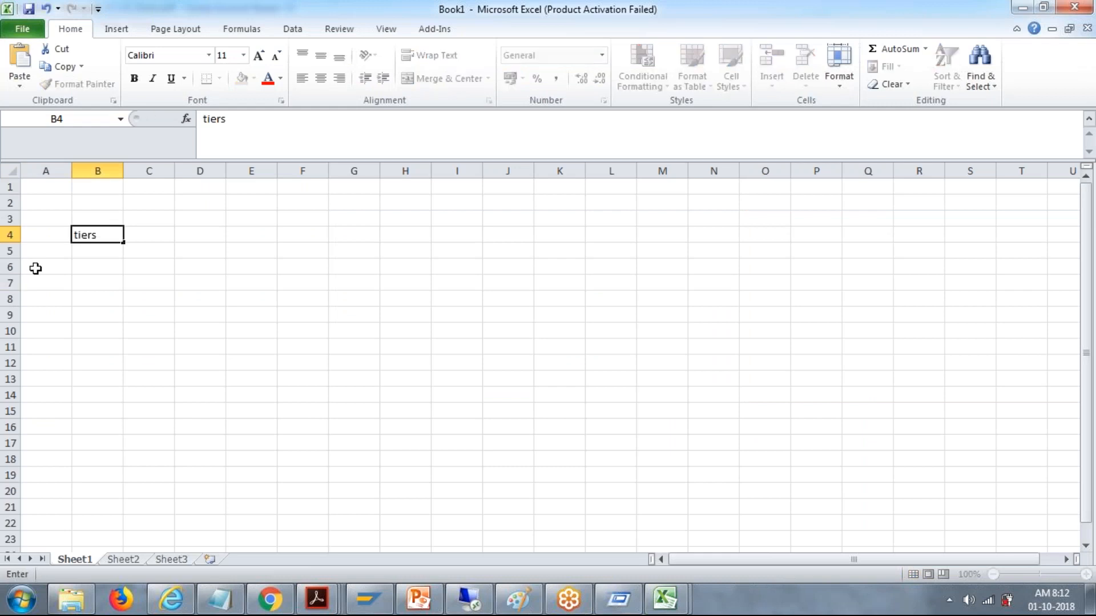
# Step: Dismiss the Office activation wizard and enter IBM in A6 with tier 1 in B6
pyautogui.click(35, 268)
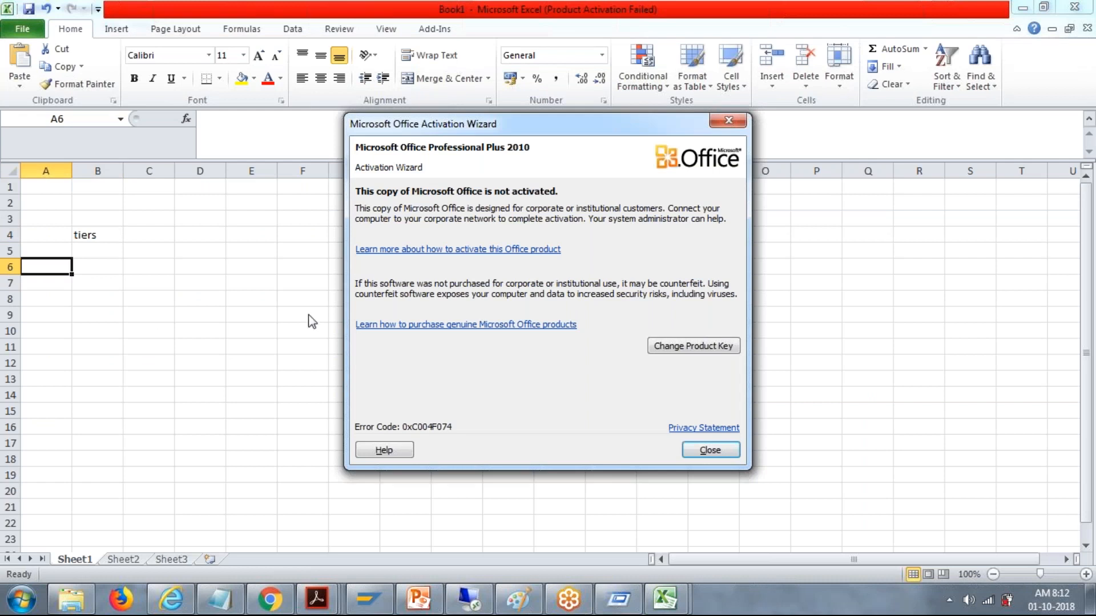
pyautogui.click(711, 450)
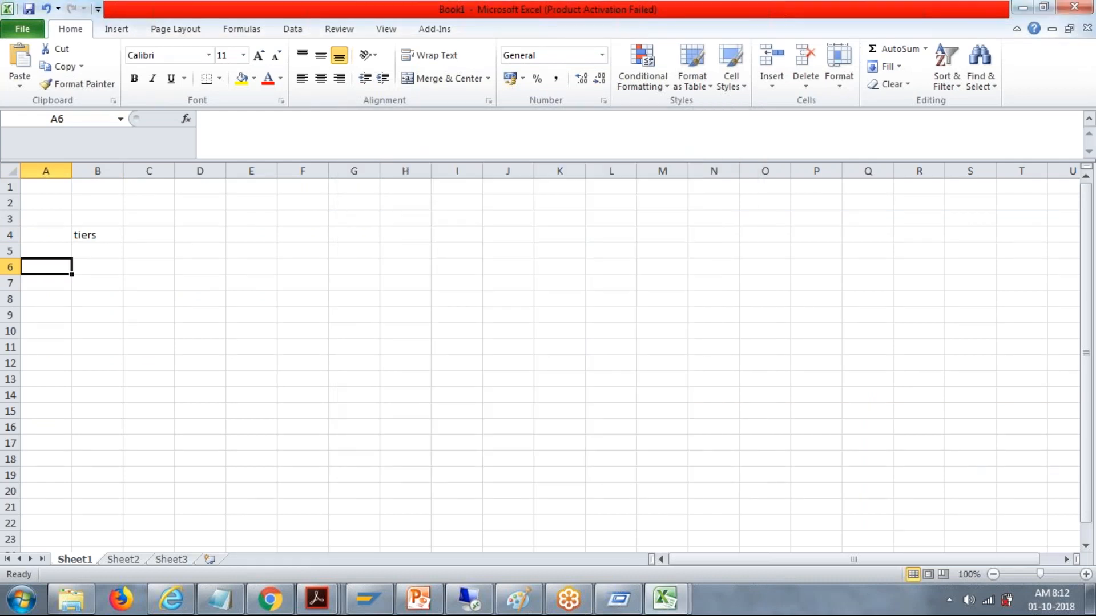
pyautogui.write('IBM')
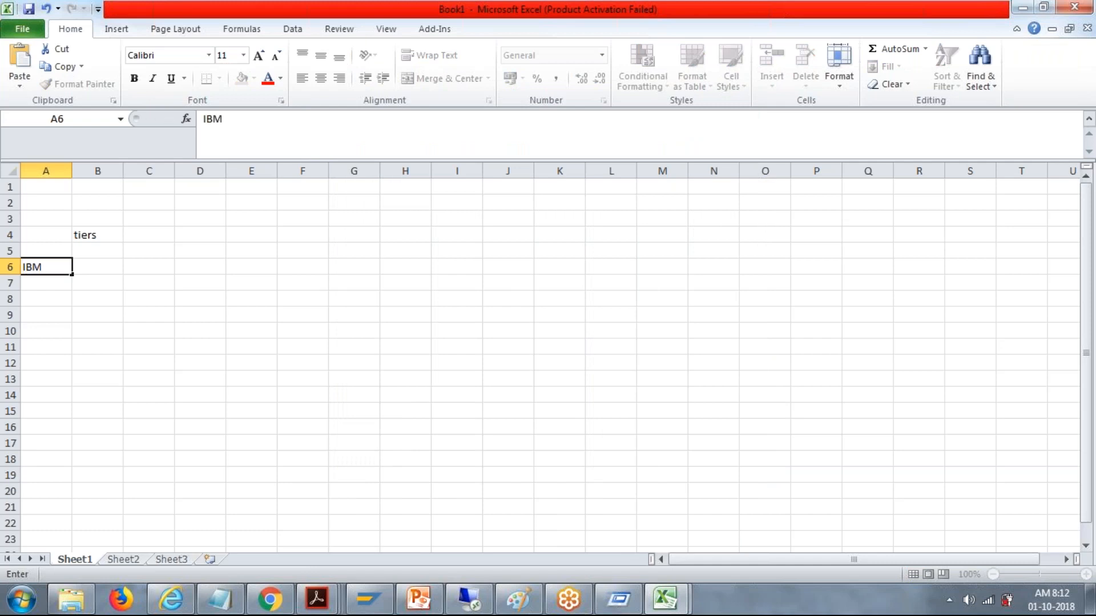
pyautogui.press('Tab')
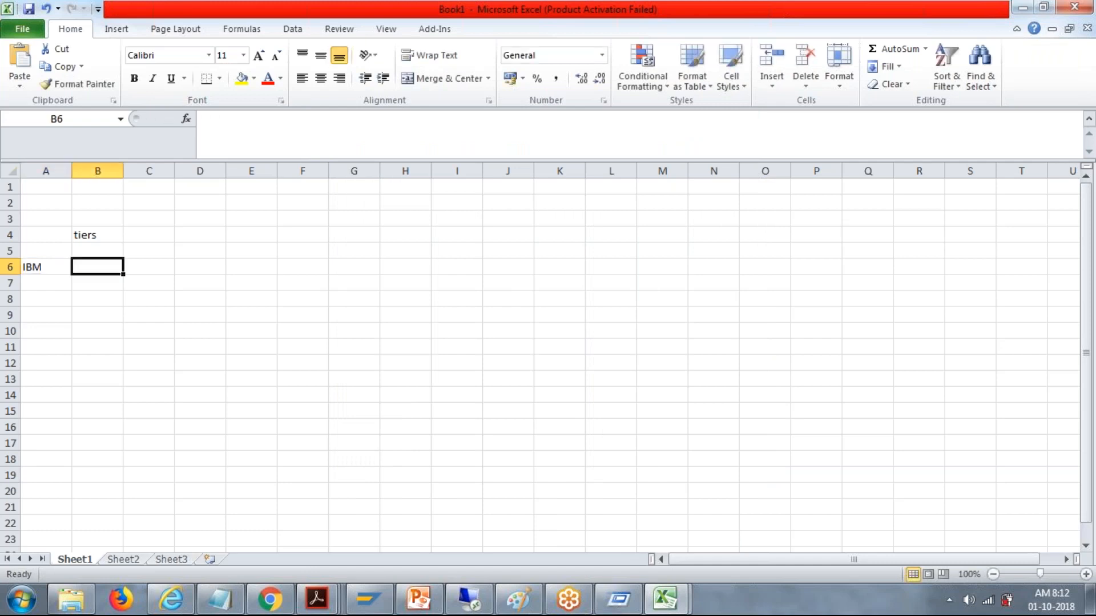
pyautogui.write('1')
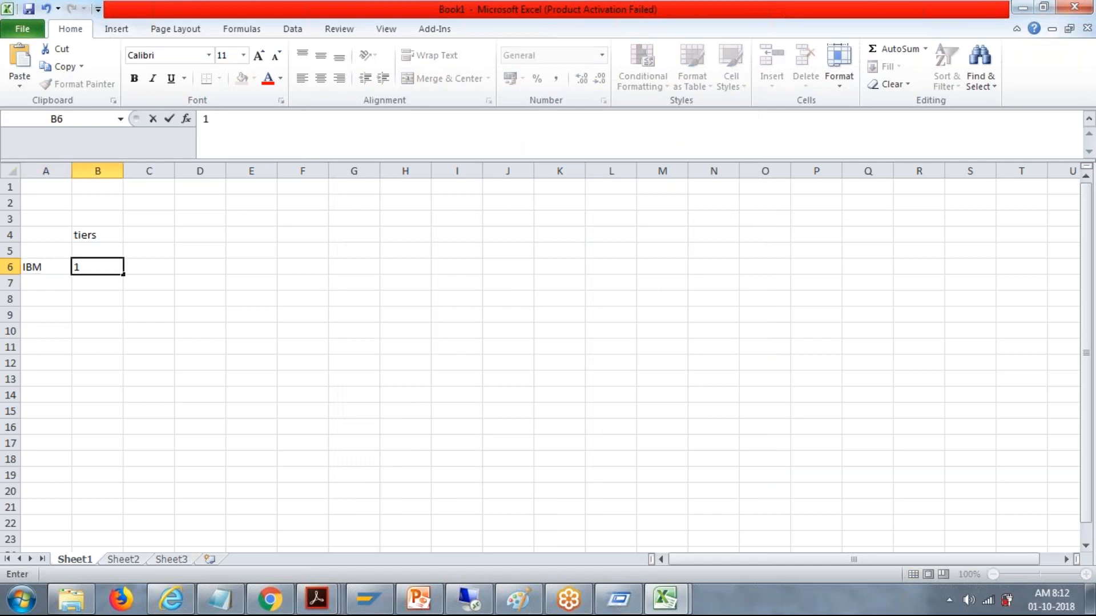
# Step: Add ACCENTURE in cell A7 and give it tier 1 in B7
pyautogui.click(35, 285)
pyautogui.write('A')
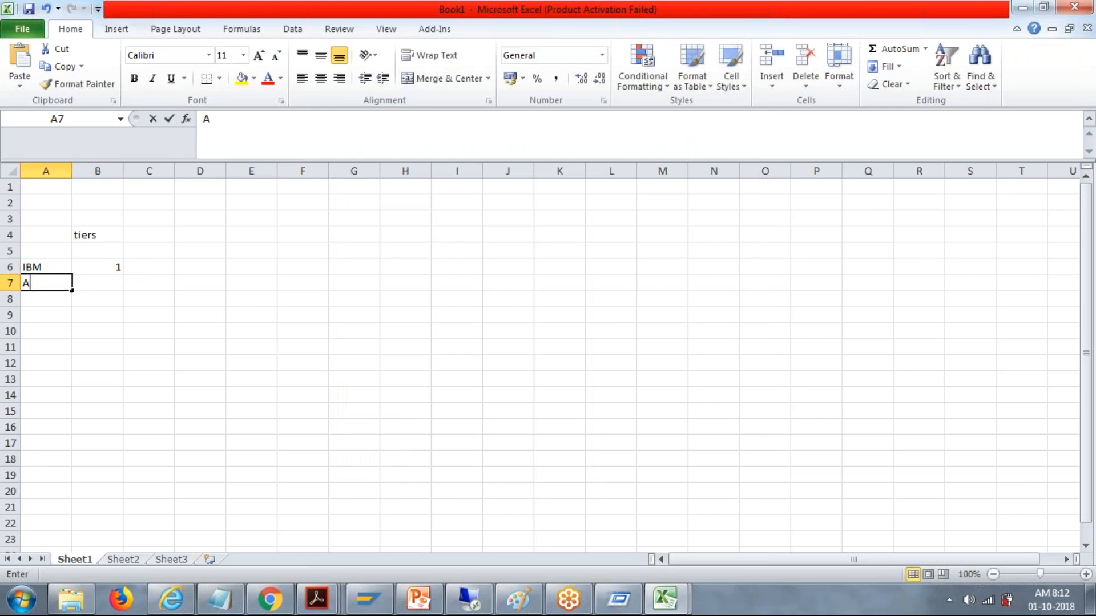
pyautogui.write('CCENTURE')
pyautogui.press('Tab')
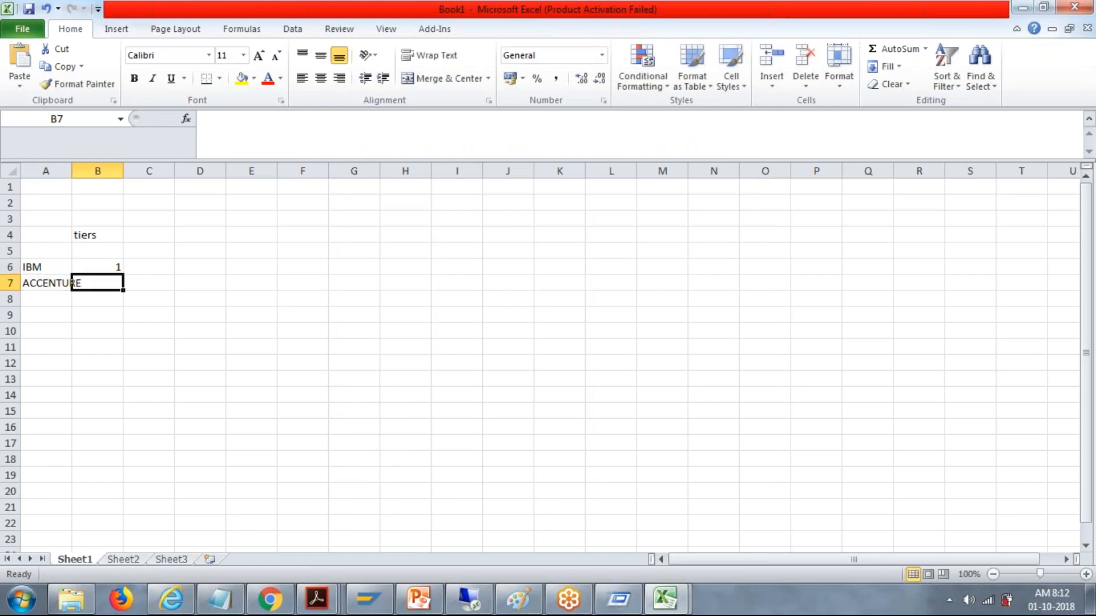
pyautogui.write('1')
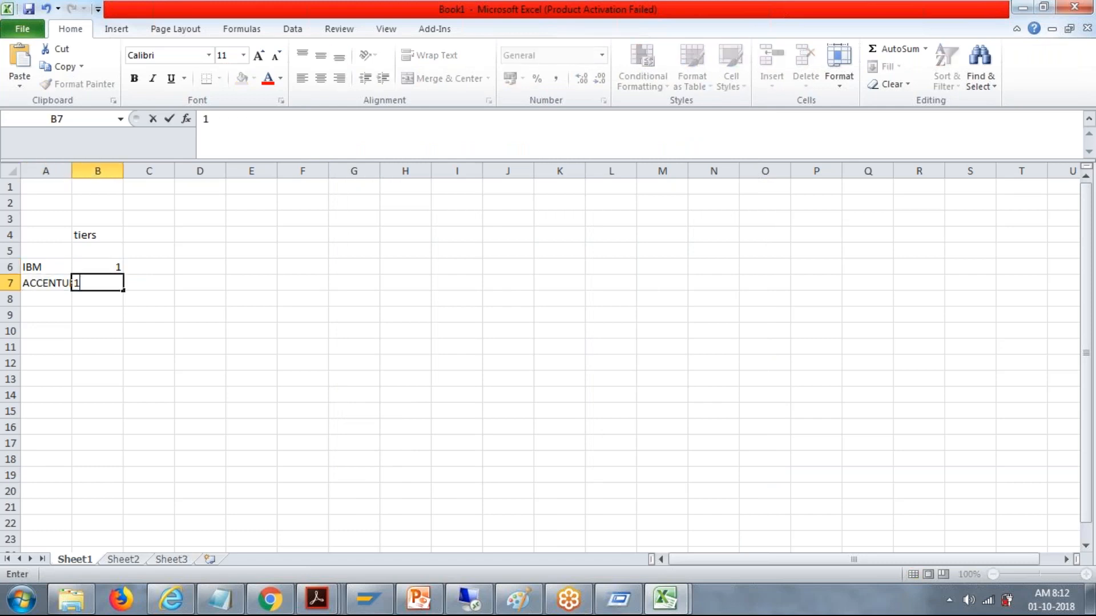
pyautogui.press('Tab')
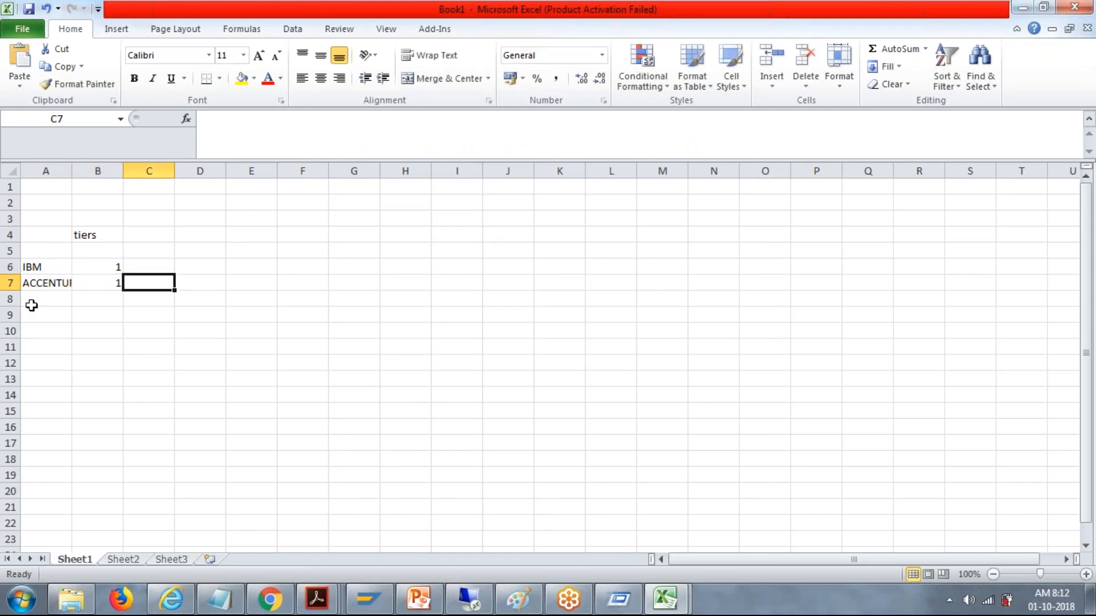
# Step: Add TCS in cell A8 and give it tier 1 in B8
pyautogui.click(32, 306)
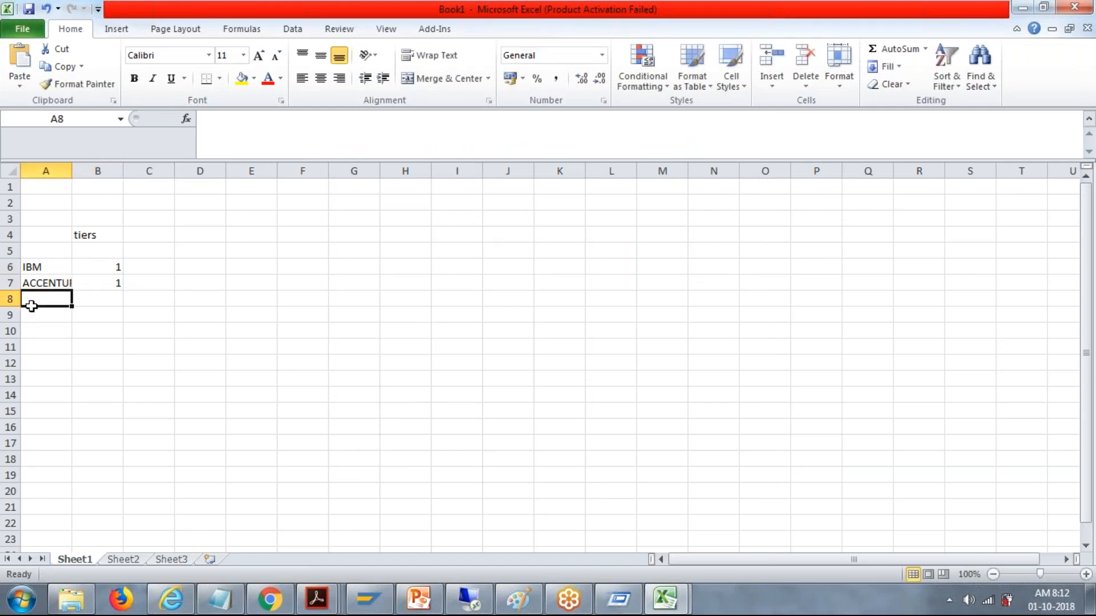
pyautogui.write('TCS')
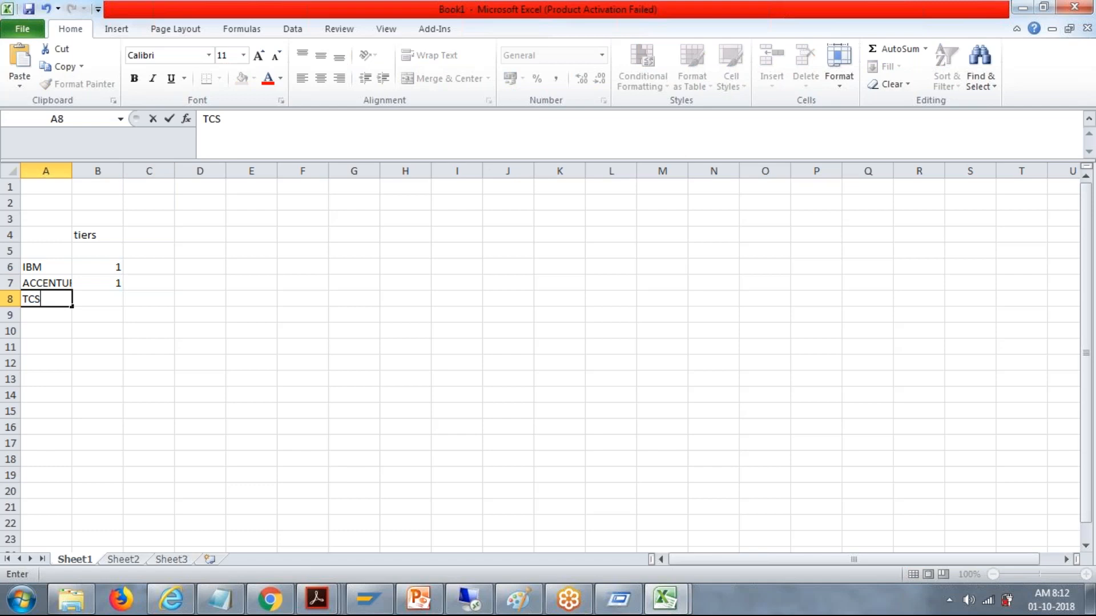
pyautogui.press('Tab')
pyautogui.write('1')
pyautogui.press('Return')
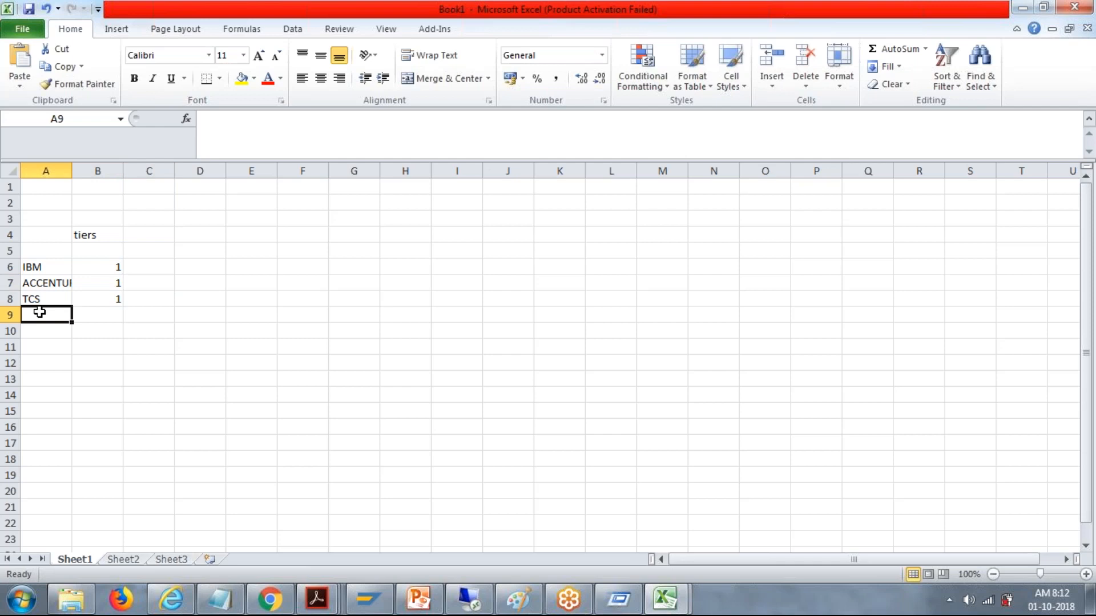
# Step: Add CAPGEMINI in cell A9 and give it tier 1 in B9
pyautogui.write('CAP')
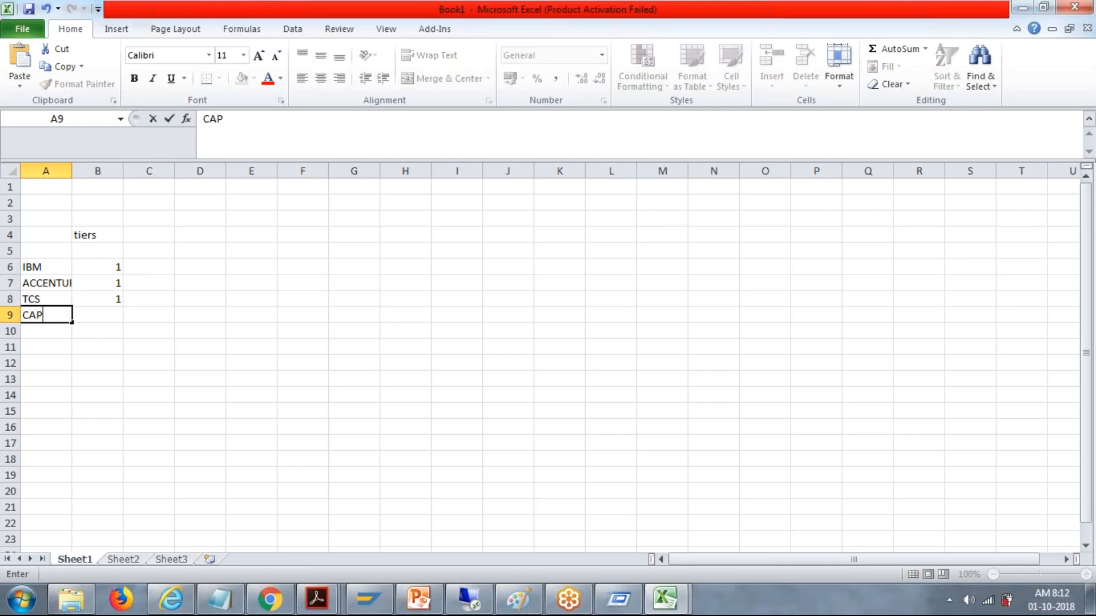
pyautogui.write('GEMINI')
pyautogui.click(75, 315)
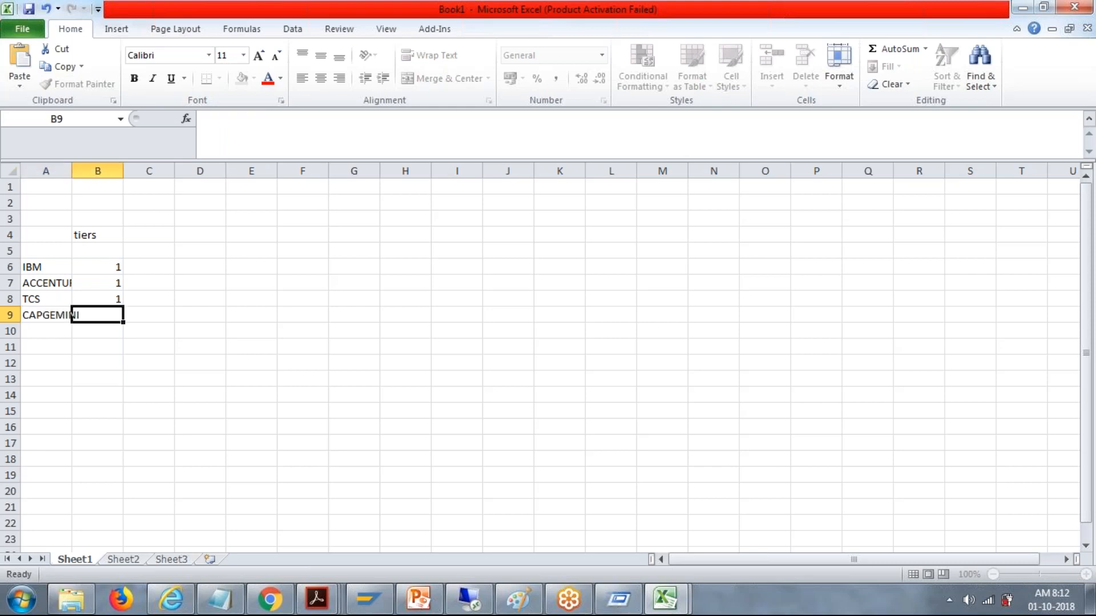
pyautogui.write('1')
pyautogui.press('Return')
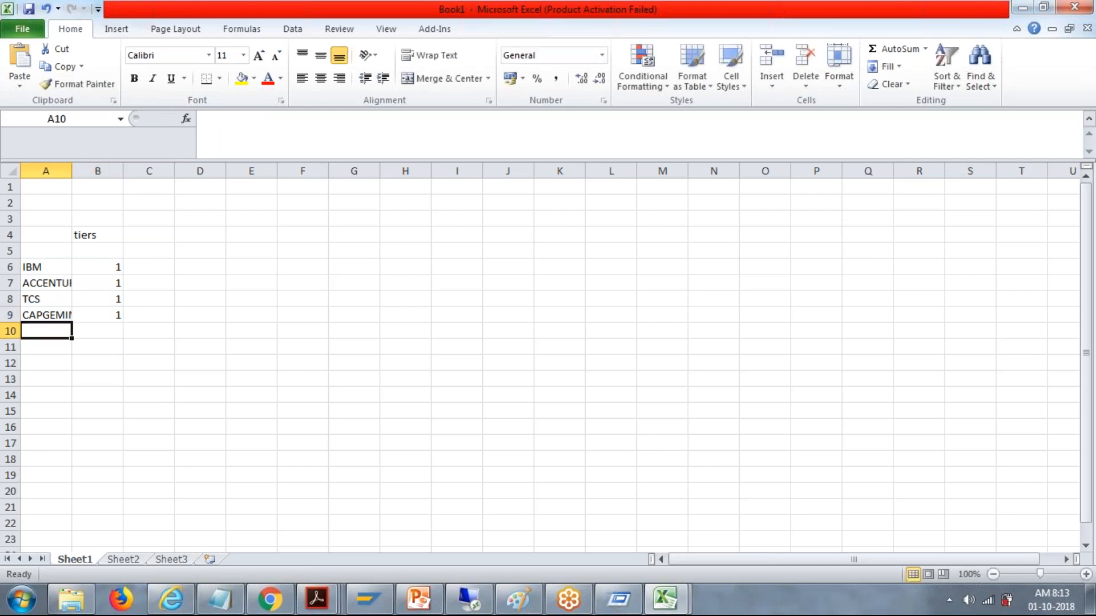
# Step: Add HCL in cell A10 and give it tier 2 in B10
pyautogui.write('HCL')
pyautogui.press('Tab')
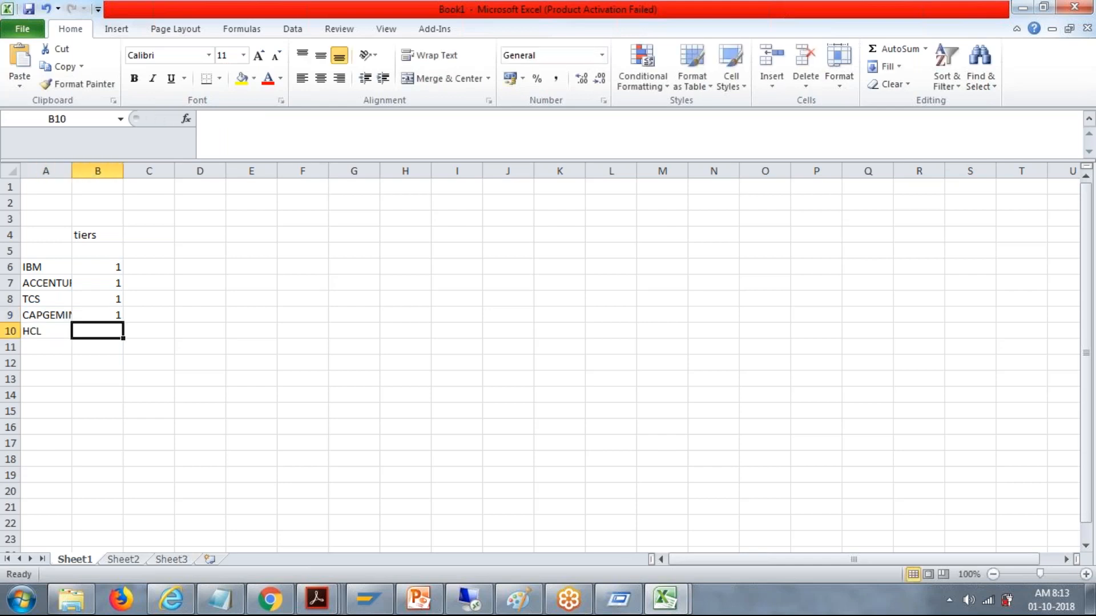
pyautogui.write('2')
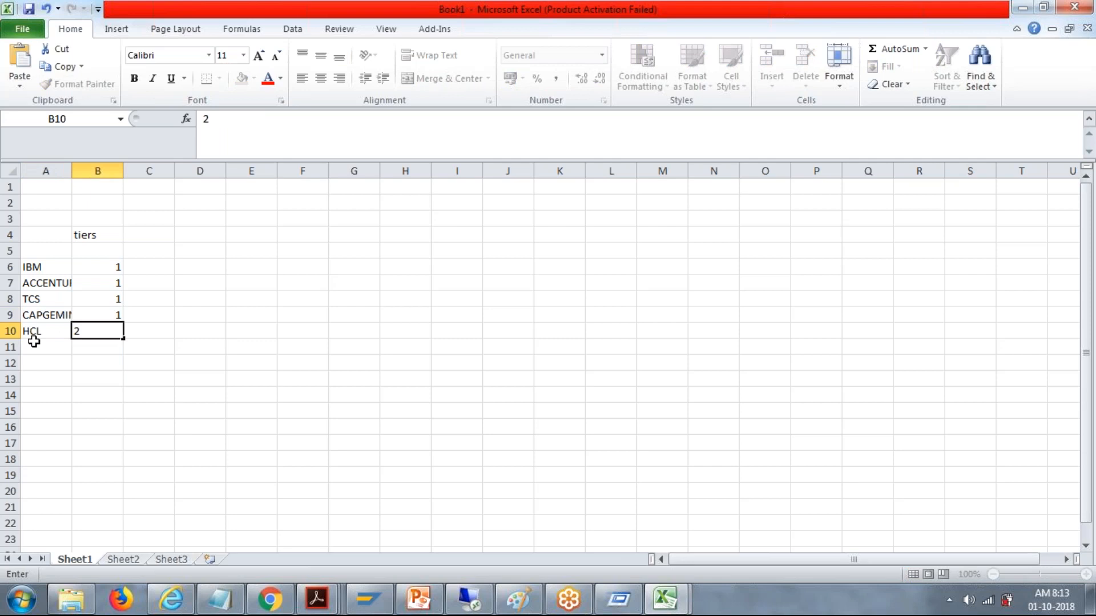
pyautogui.press('Return')
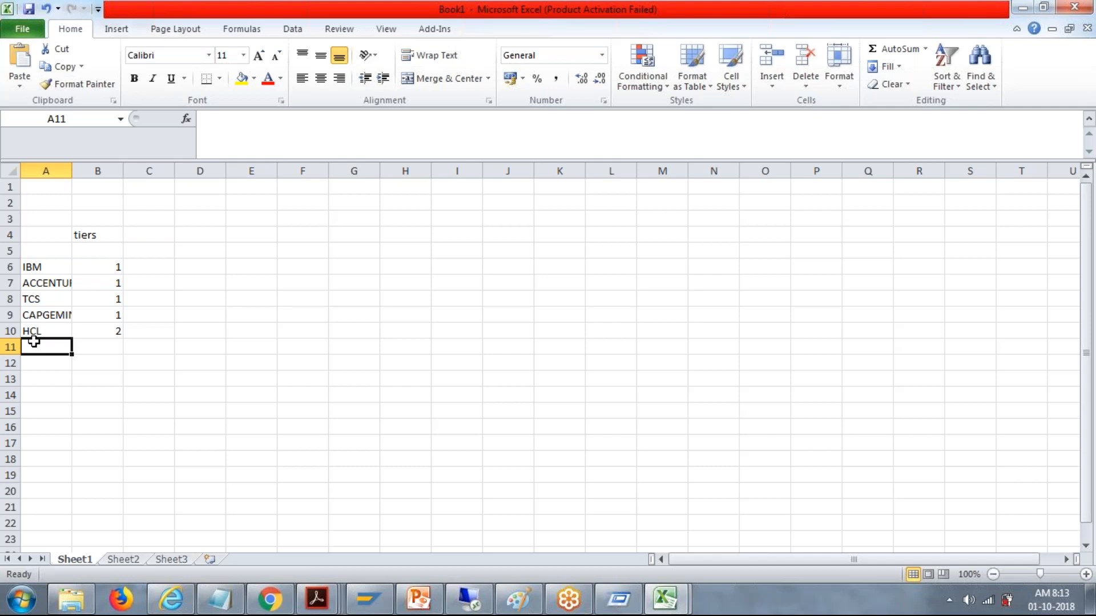
pyautogui.write('A')
pyautogui.press('BackSpace')
pyautogui.press('BackSpace')
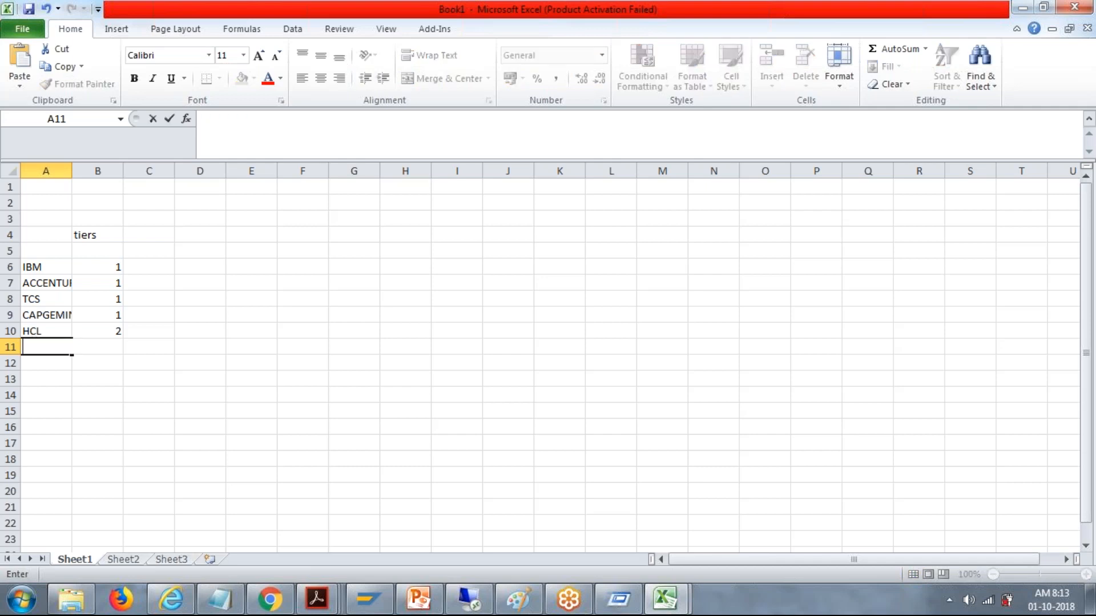
pyautogui.press('Right')
pyautogui.press('Left')
pyautogui.press('BackSpace')
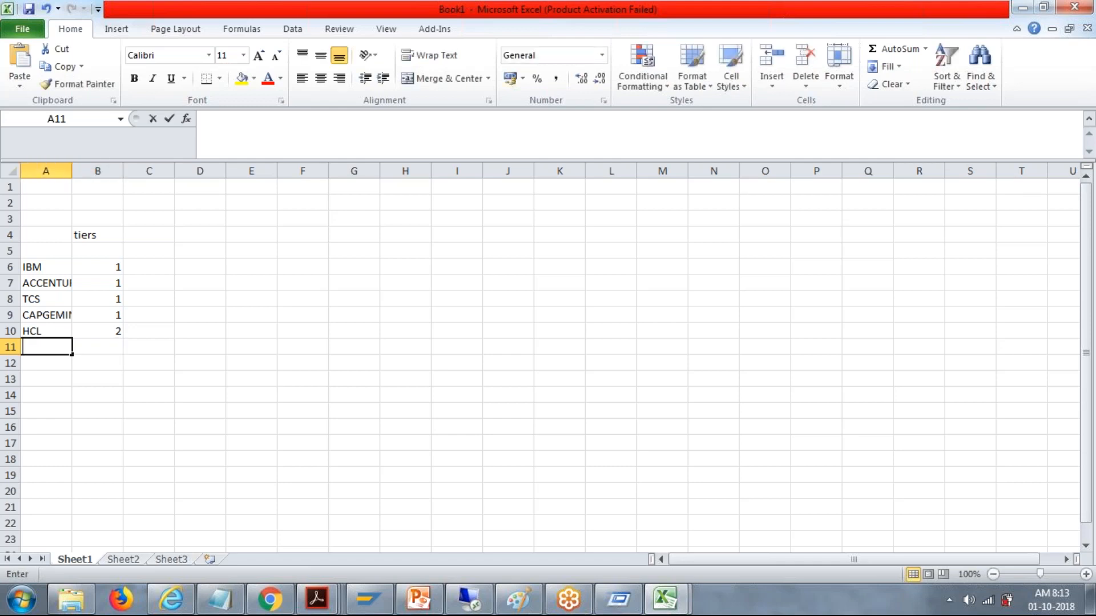
# Step: Enter tier 2 in cell B11 and the company label OTHER in A11
pyautogui.click(112, 345)
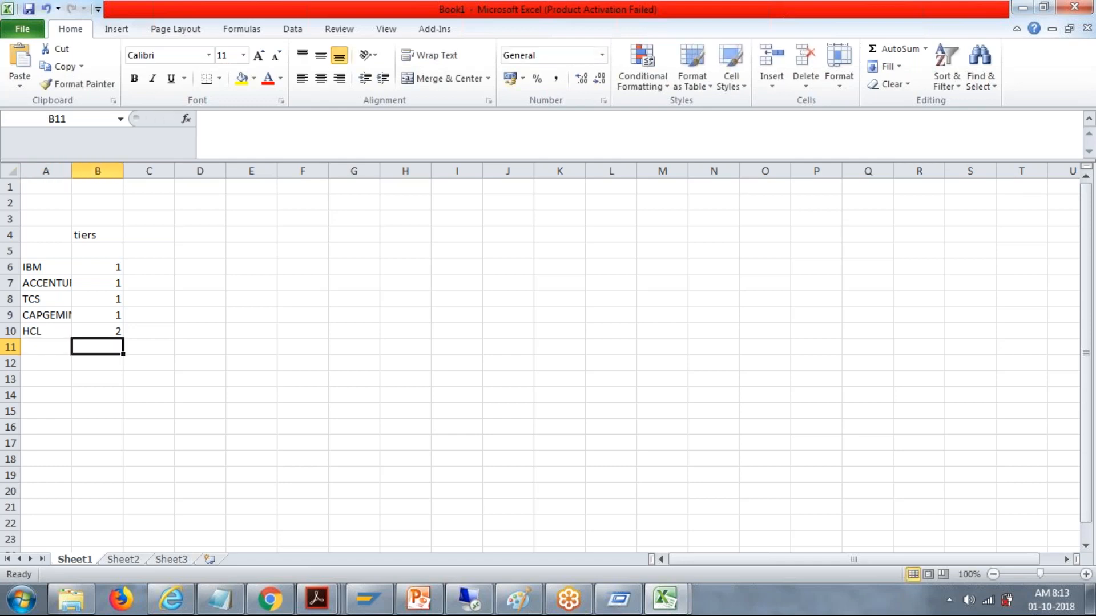
pyautogui.write('2')
pyautogui.press('Return')
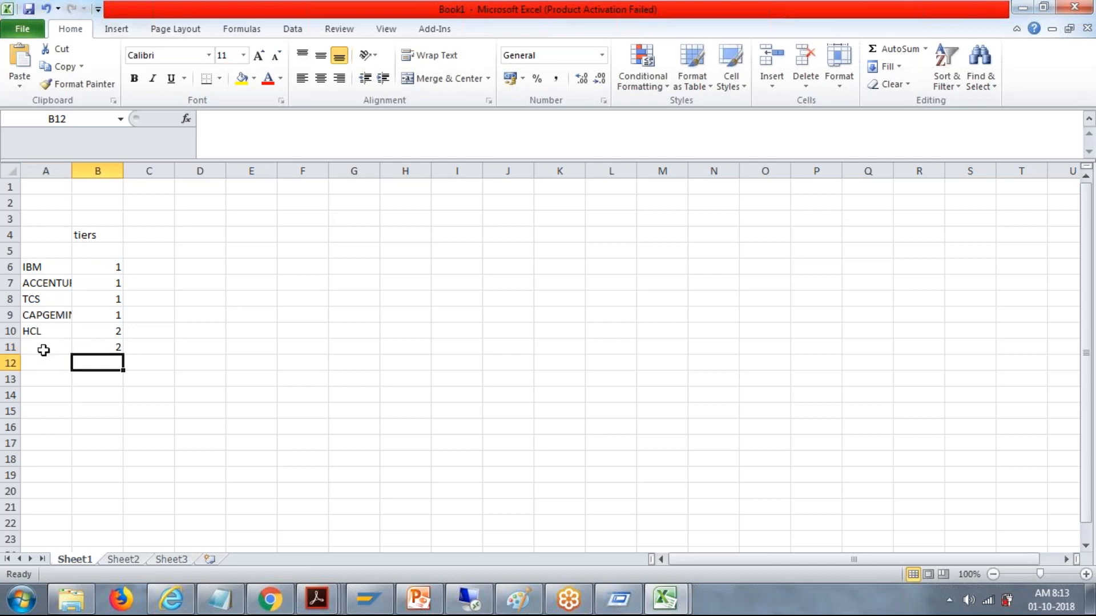
pyautogui.click(43, 350)
pyautogui.write('OTHER')
# Step: Add the label OTHERS in cell A12 and give it tier 3 in B12
pyautogui.click(40, 363)
pyautogui.write('O')
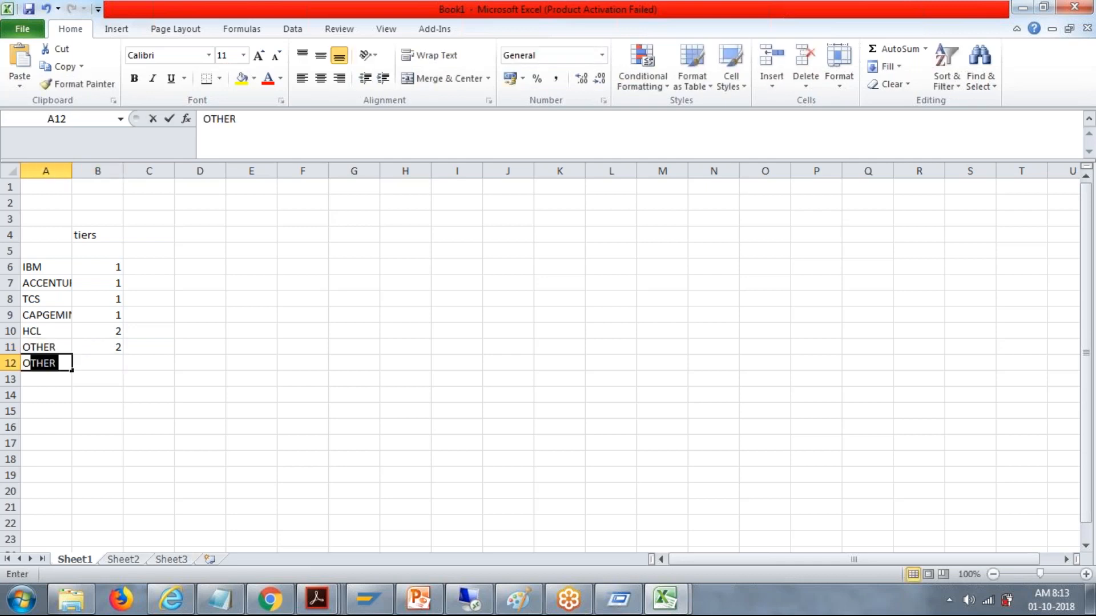
pyautogui.write('THERS')
pyautogui.press('Tab')
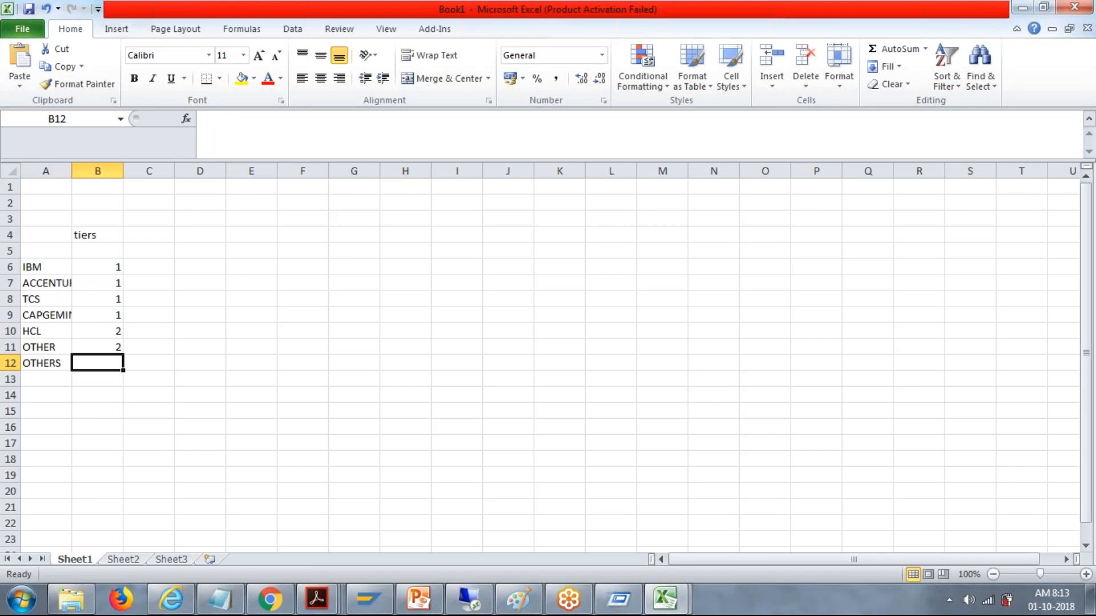
pyautogui.write('3')
pyautogui.press('Tab')
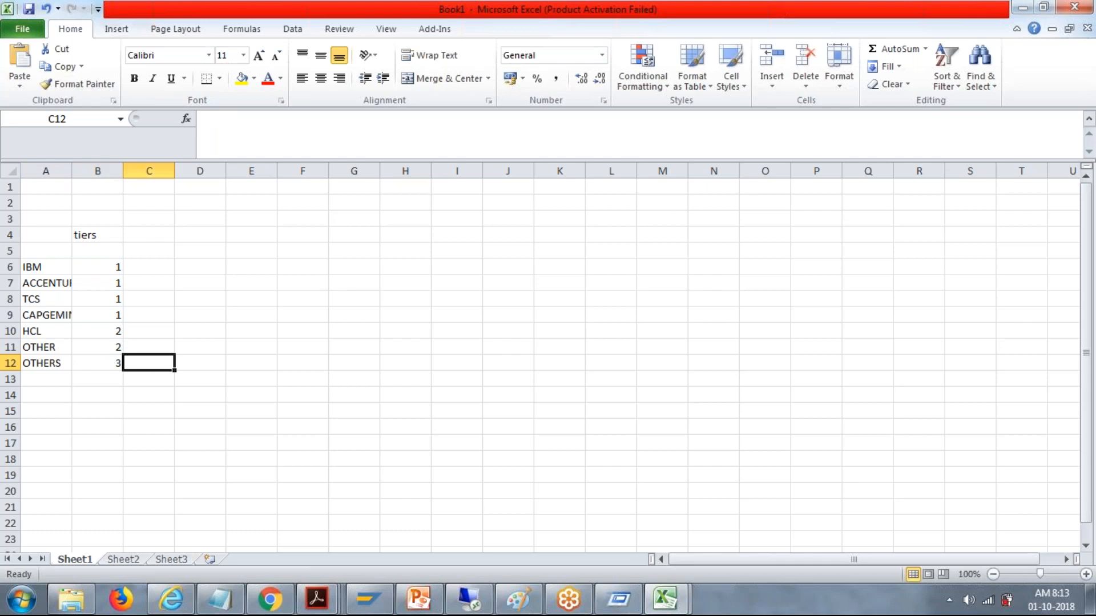
# Step: Enter the title YEARS in F4 and the column headings "years" in E6 and "Tier" in F6
pyautogui.click(293, 234)
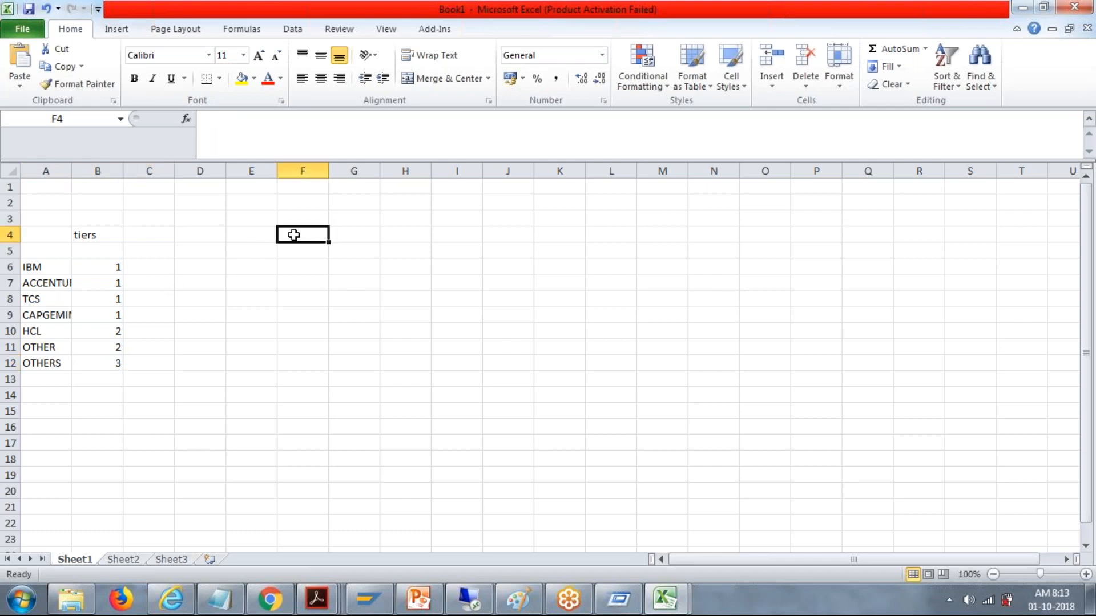
pyautogui.write('YEARS')
pyautogui.click(247, 267)
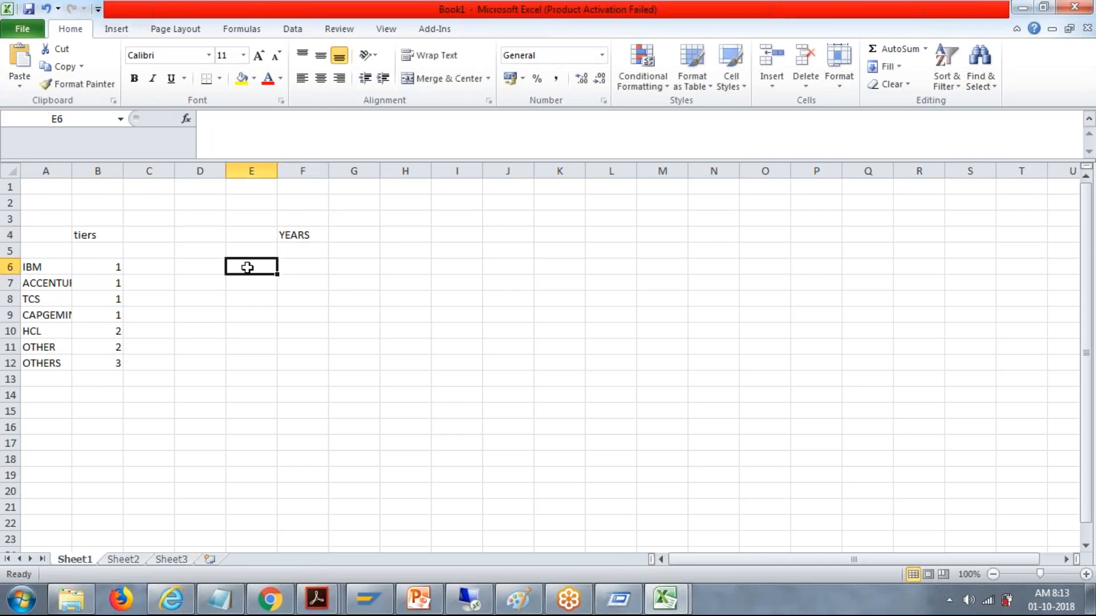
pyautogui.write('years')
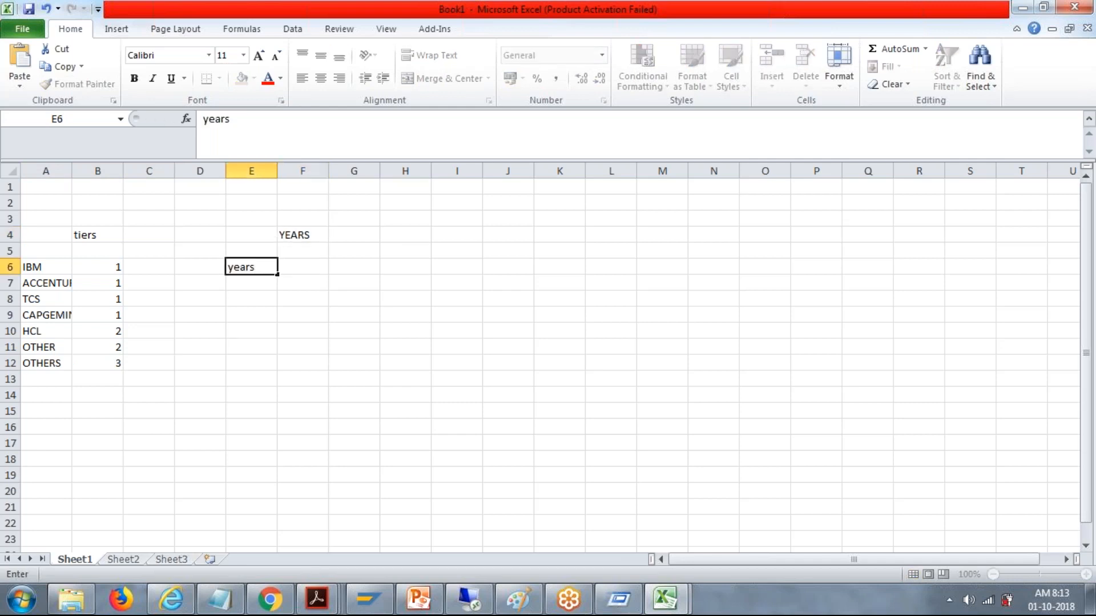
pyautogui.press('Tab')
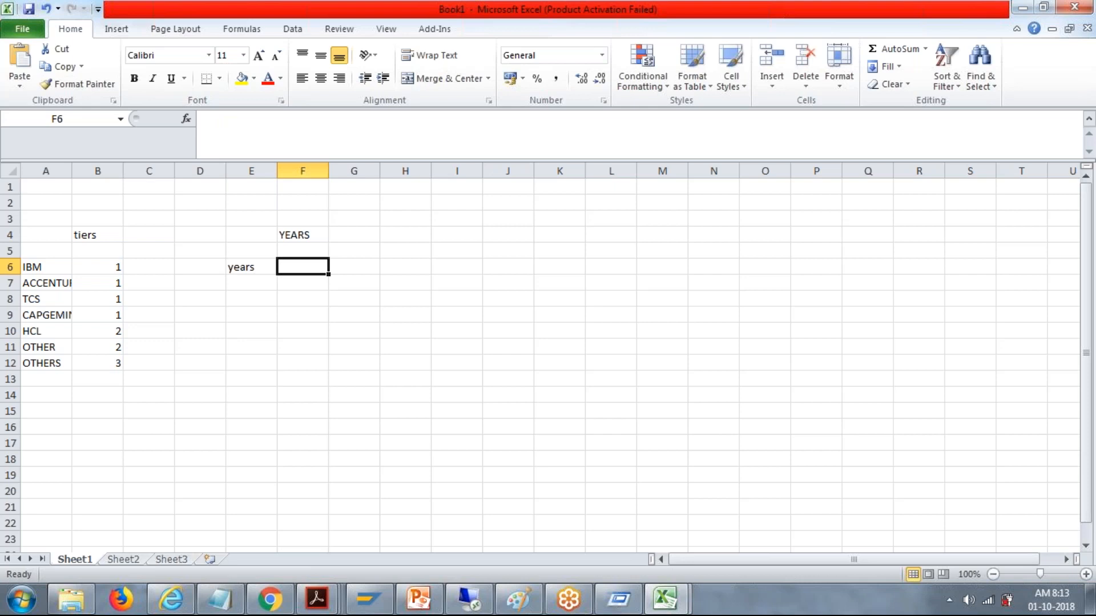
pyautogui.write('Tier')
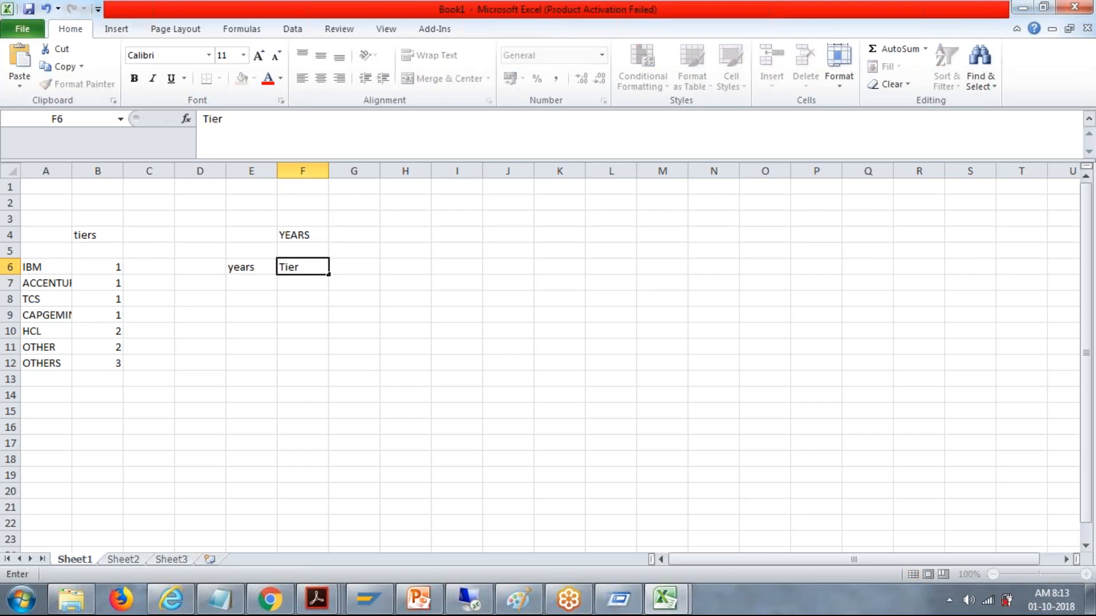
pyautogui.press('Tab')
# Step: Enter the column heading "Designation" in cell G6 beside the Tier heading
pyautogui.write('d')
pyautogui.press('BackSpace')
pyautogui.write('Desin')
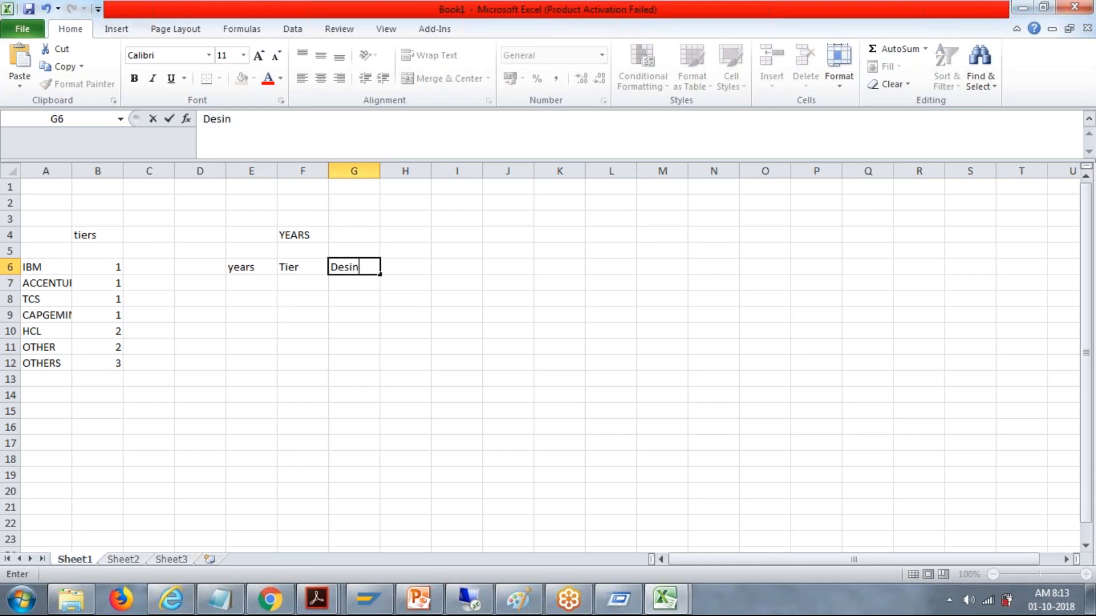
pyautogui.press('BackSpace')
pyautogui.write('gnation')
pyautogui.press('Tab')
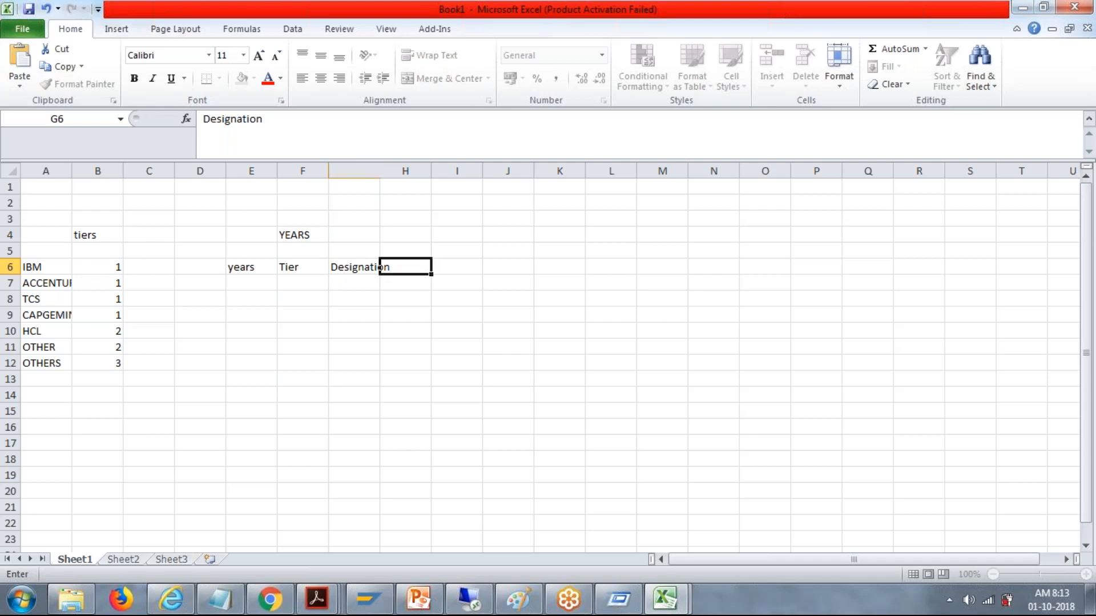
# Step: Fill row 7 of the YEARS table with years 2, tier 1 and designation ACC
pyautogui.click(231, 283)
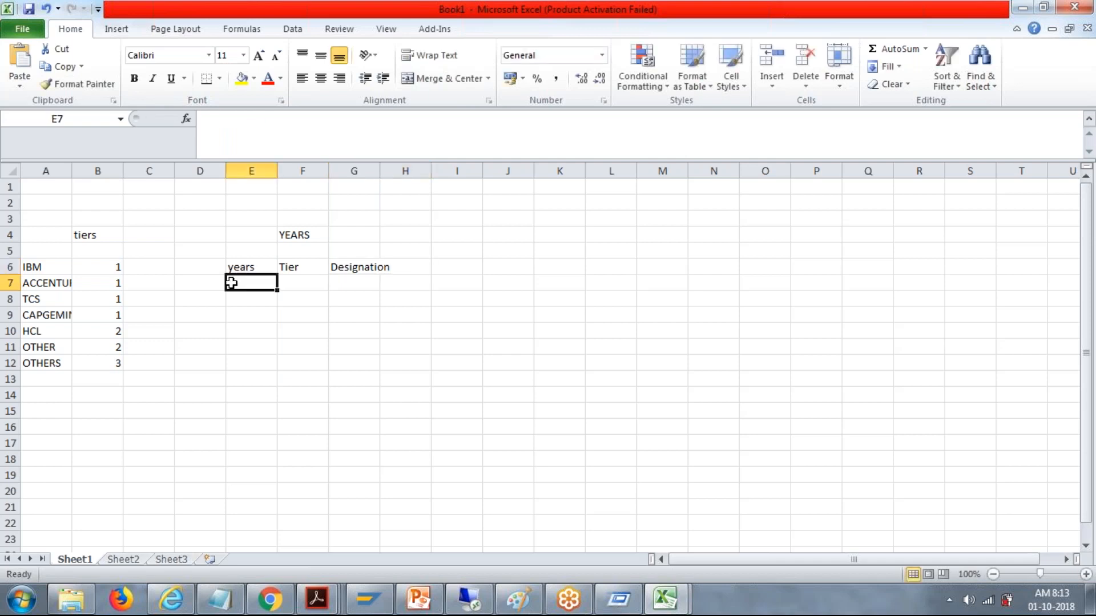
pyautogui.write('2')
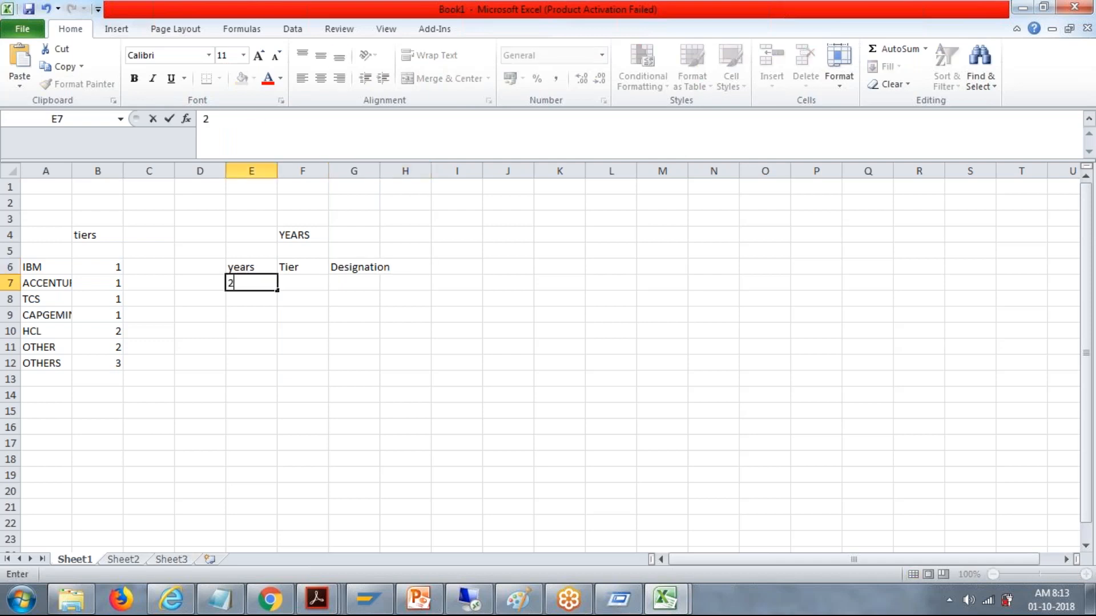
pyautogui.press('Tab')
pyautogui.write('1')
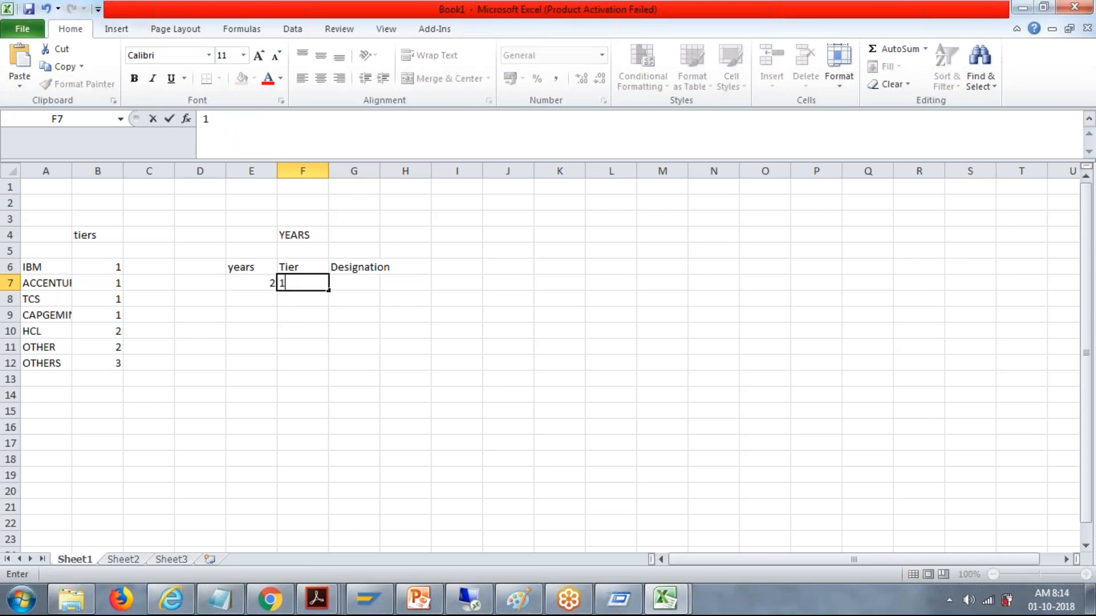
pyautogui.press('Tab')
pyautogui.write('a')
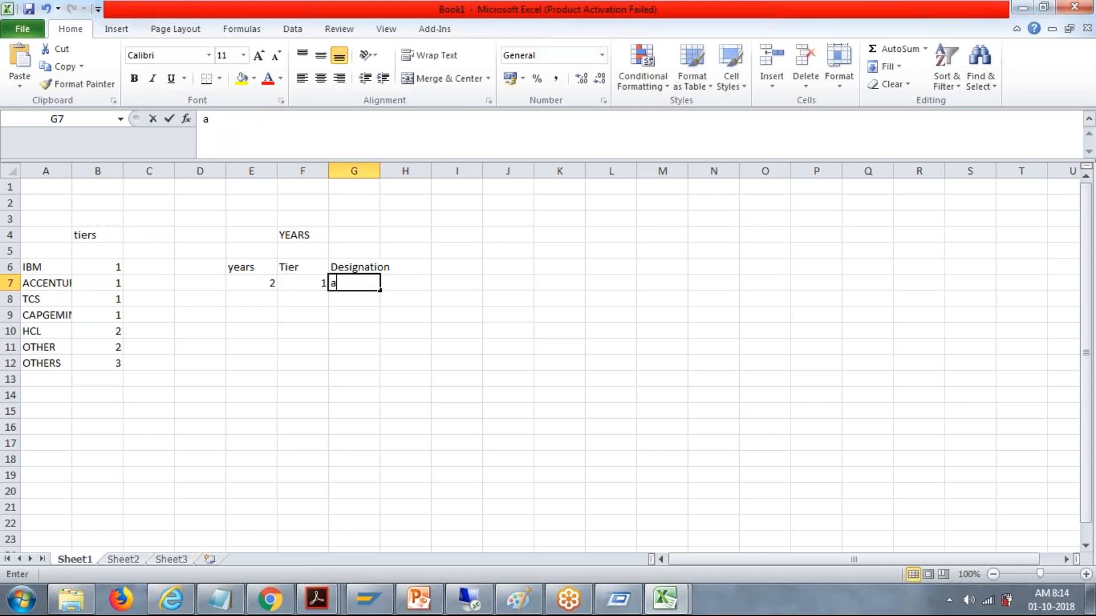
pyautogui.press('BackSpace')
pyautogui.write('ACC')
pyautogui.press('Return')
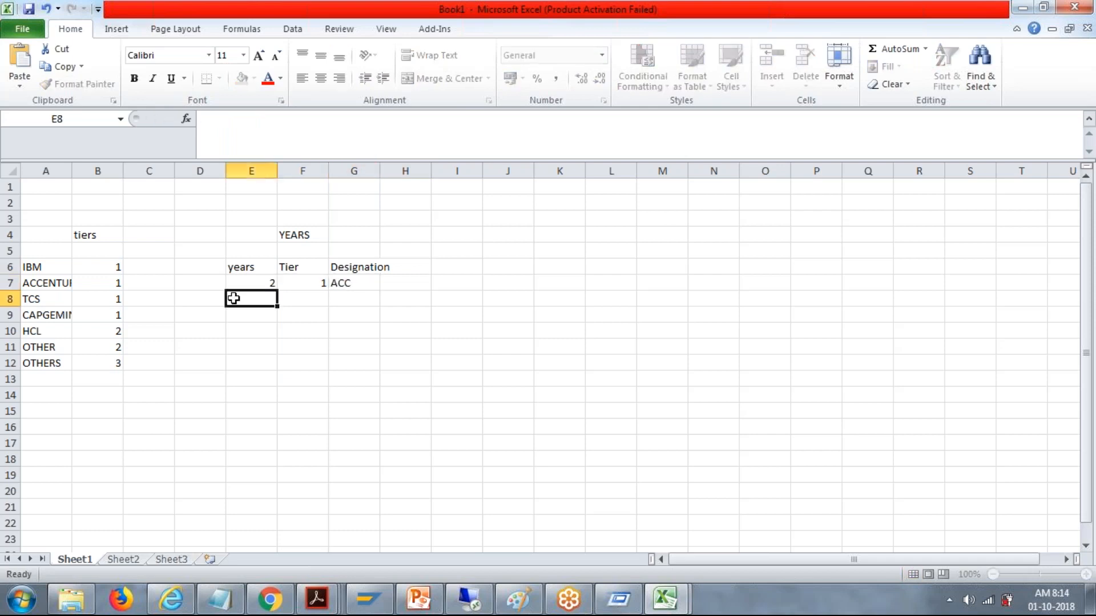
# Step: Fill row 8 of the YEARS table with years 3, tier 2 and designation HCL
pyautogui.write('3')
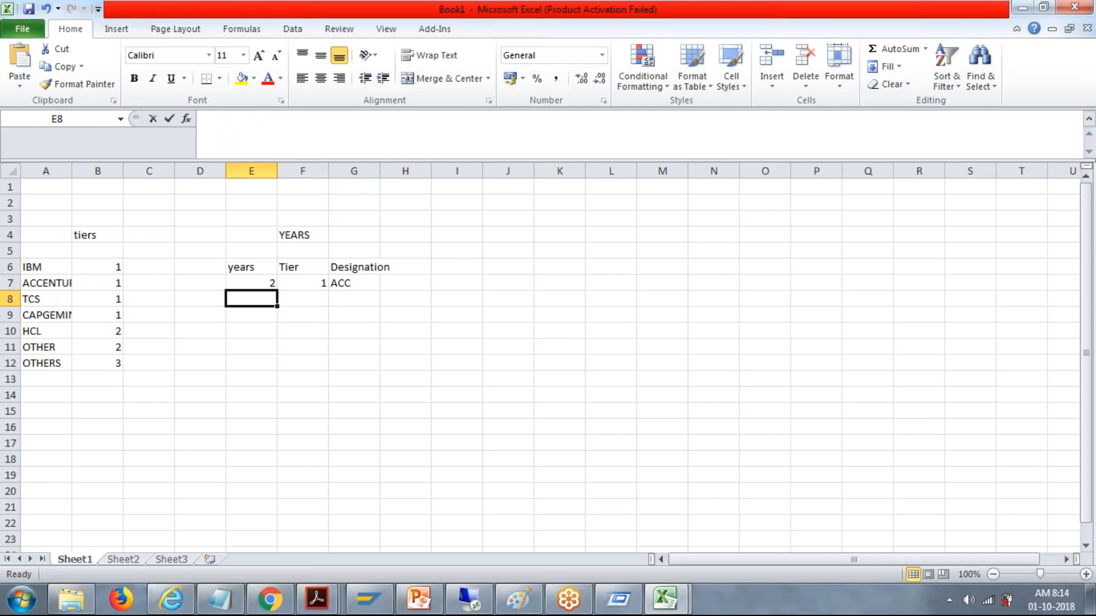
pyautogui.write('3')
pyautogui.press('Tab')
pyautogui.write('2')
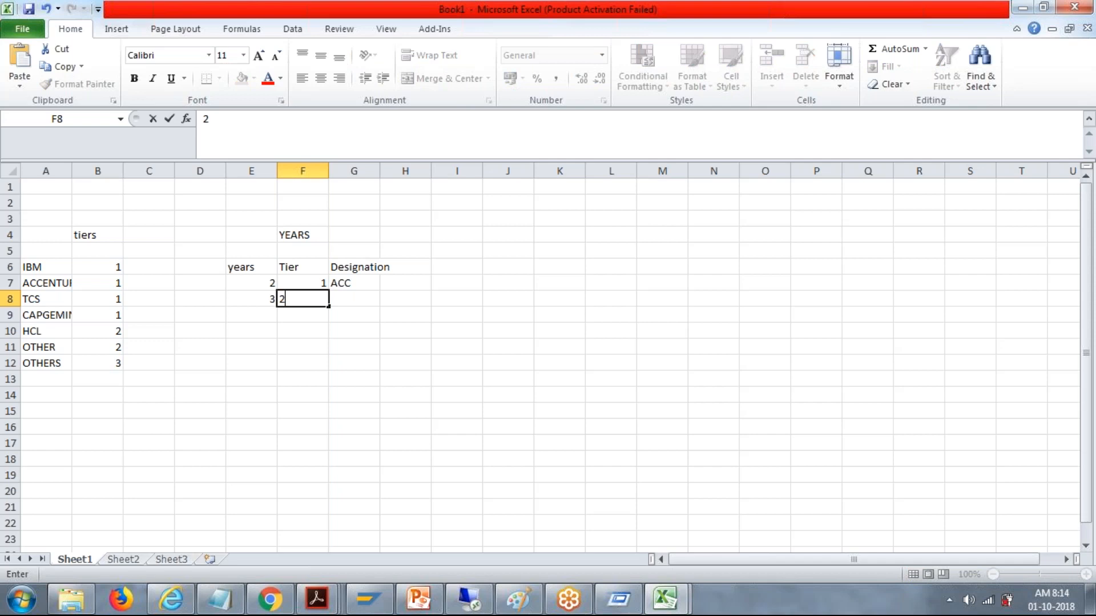
pyautogui.press('Tab')
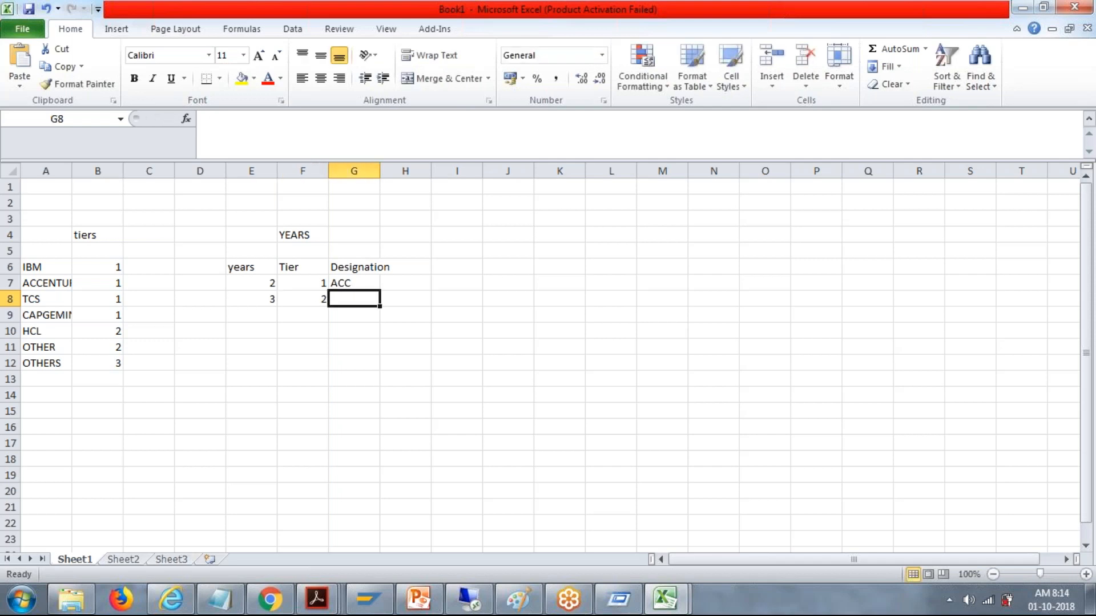
pyautogui.write('HCL')
pyautogui.press('Return')
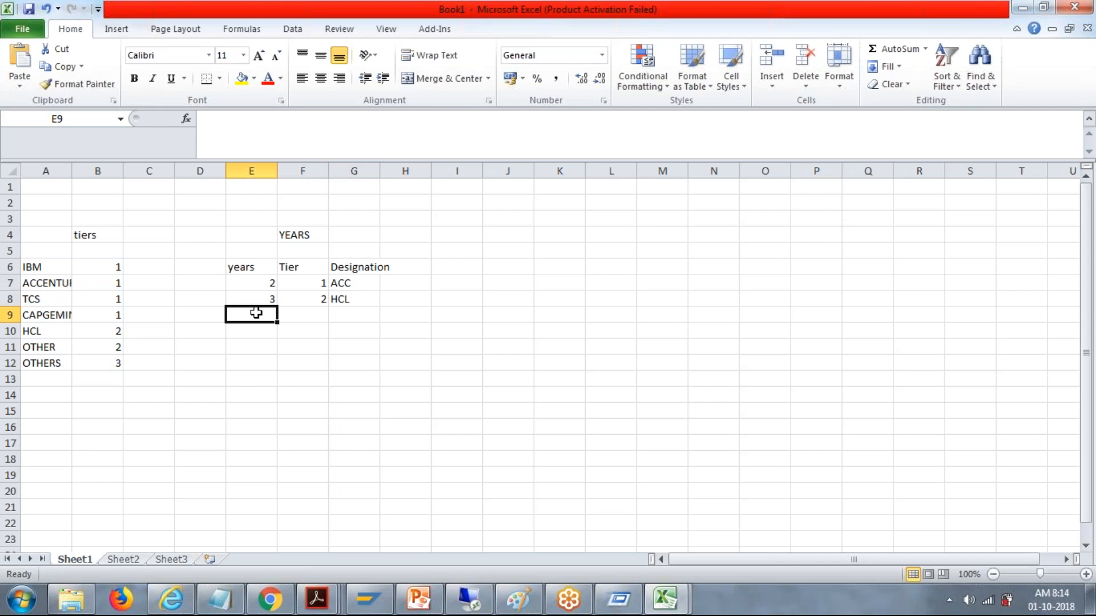
# Step: Fill row 9 of the YEARS table with years 1, tier 1 and designation IBM
pyautogui.write('1')
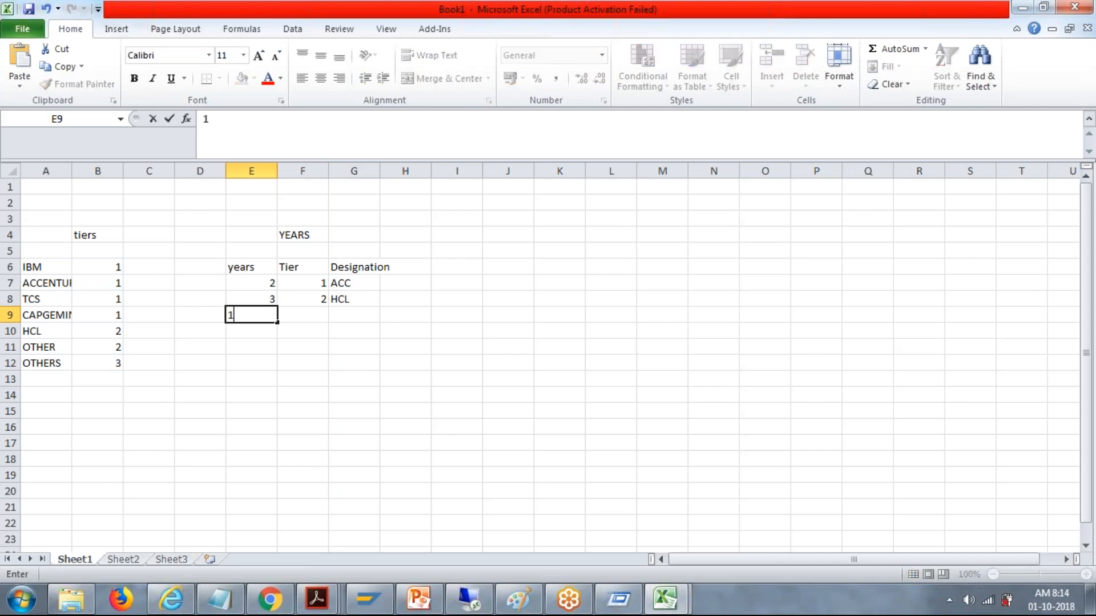
pyautogui.press('Tab')
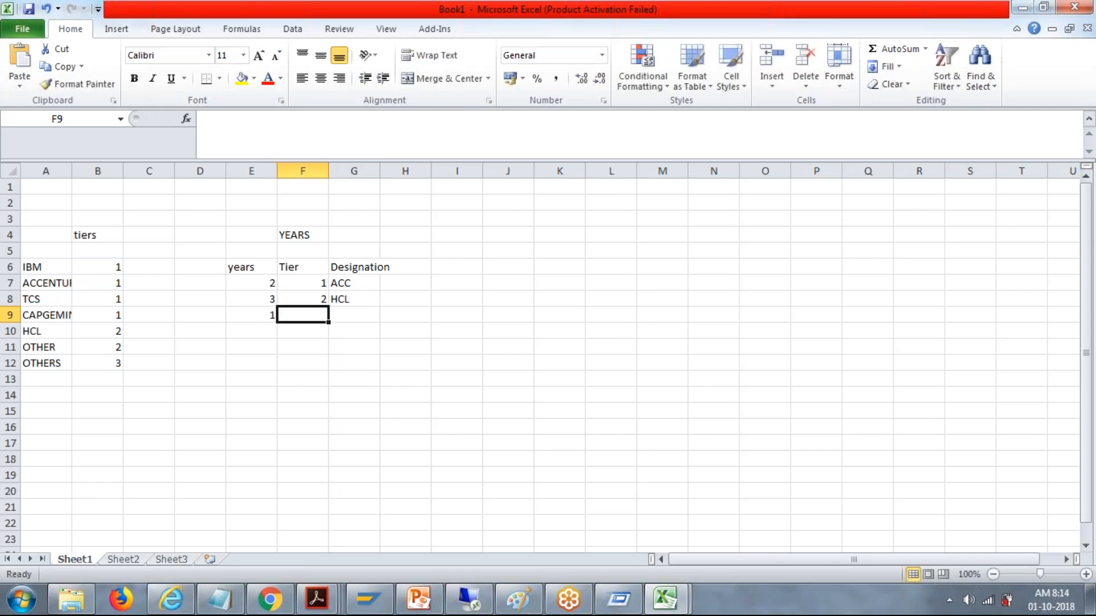
pyautogui.write('1')
pyautogui.press('Tab')
pyautogui.write('IBM')
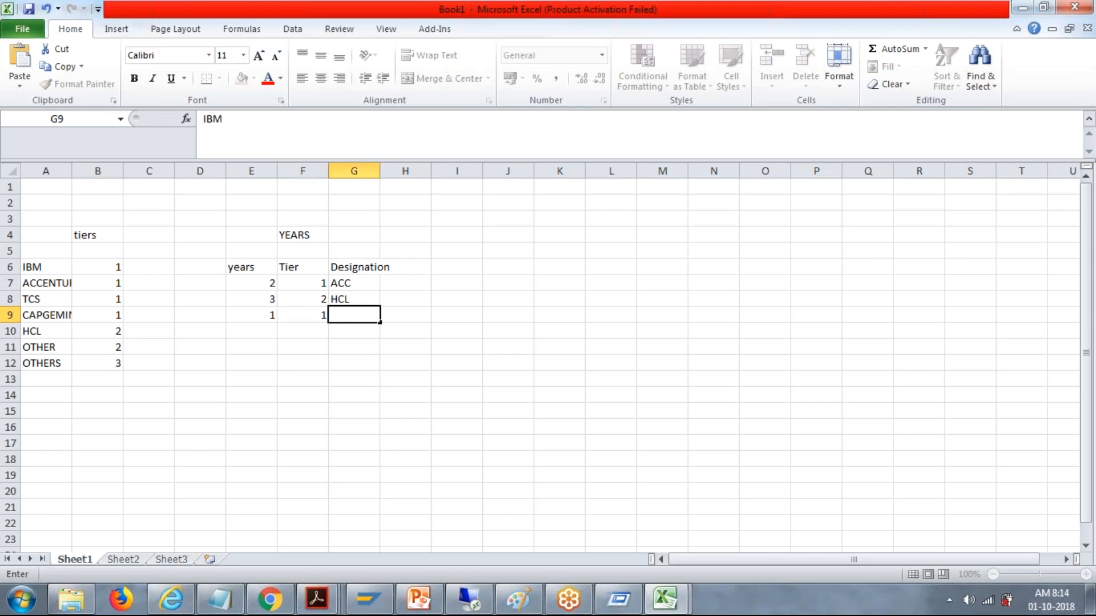
pyautogui.press('Tab')
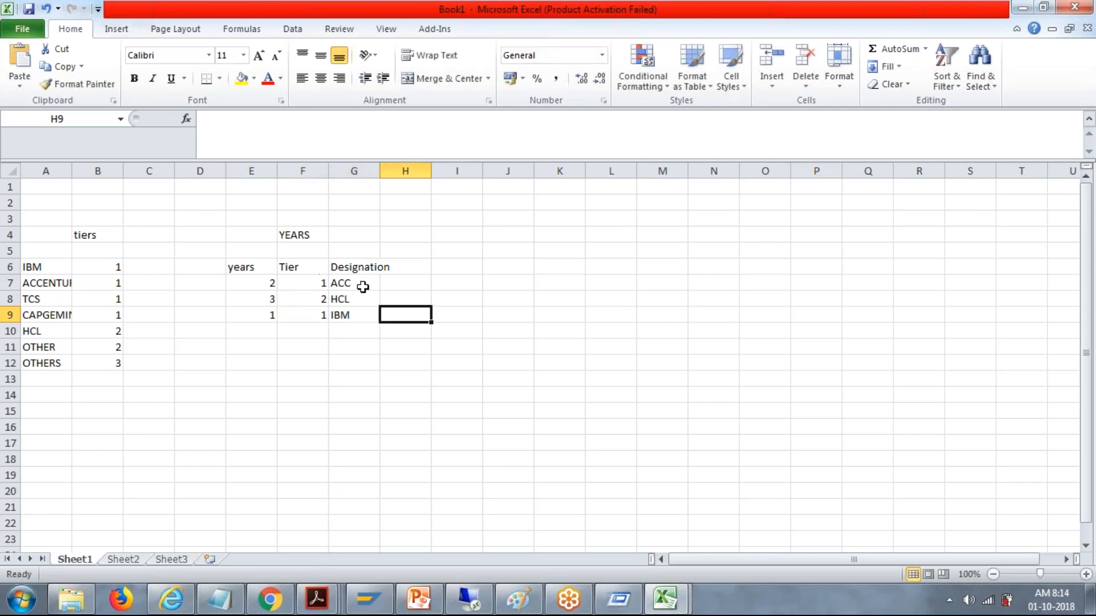
# Step: Replace the company names in the Designation column with SE in G7, SE in G8 and SSE in G9
pyautogui.click(346, 280)
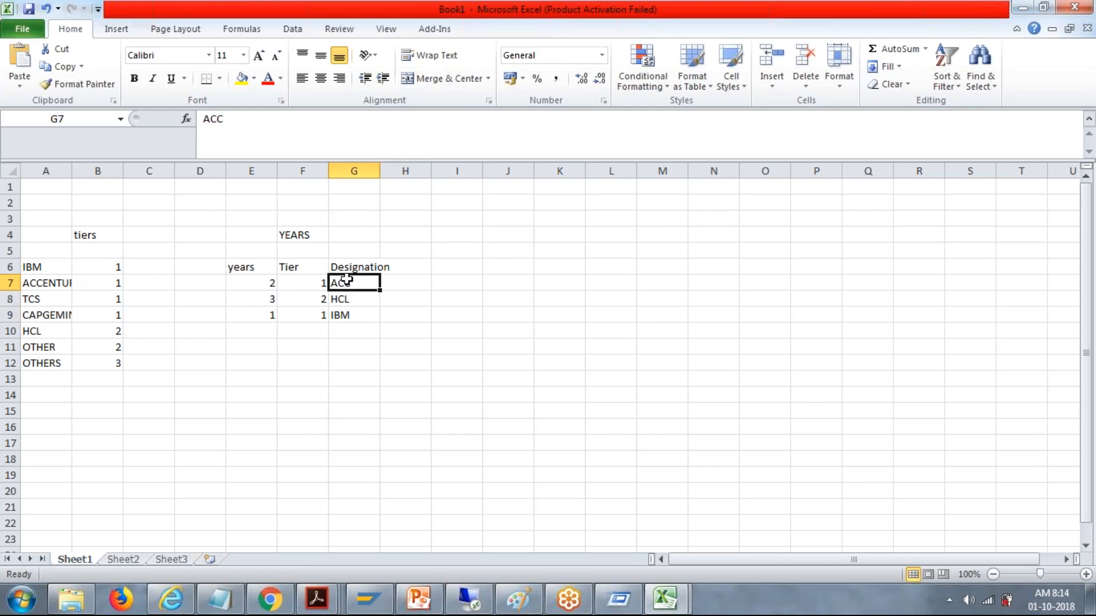
pyautogui.press('BackSpace')
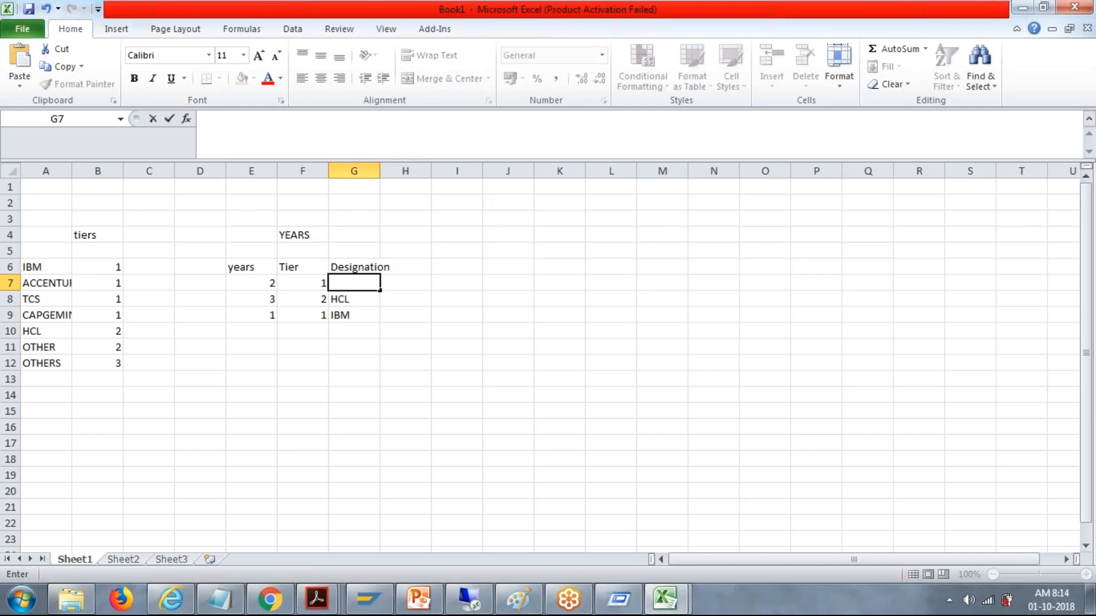
pyautogui.write('SE')
pyautogui.click(348, 297)
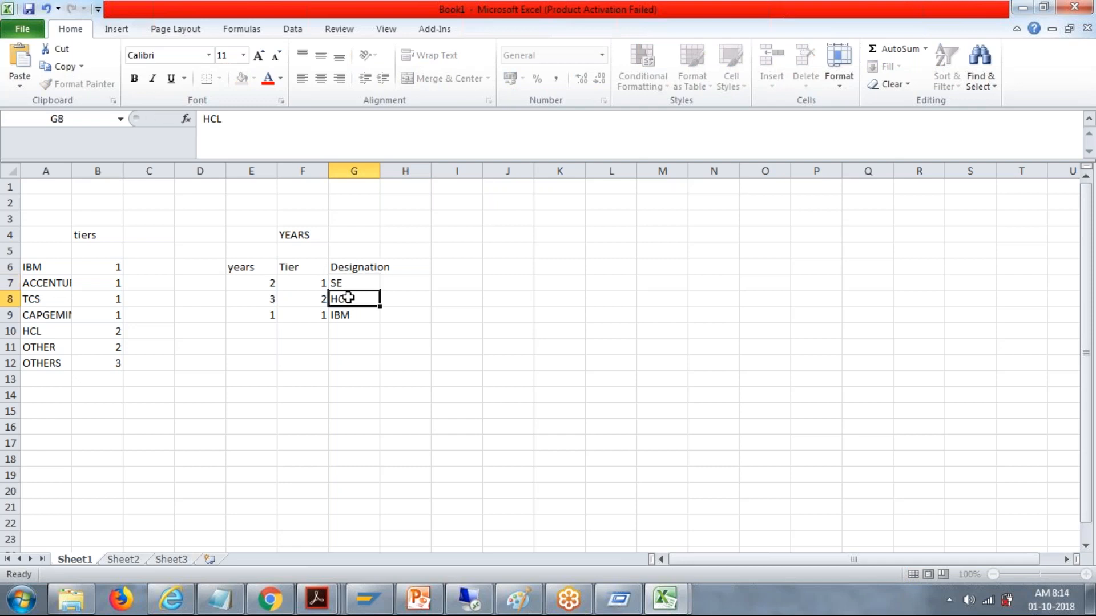
pyautogui.write('SE')
pyautogui.click(349, 314)
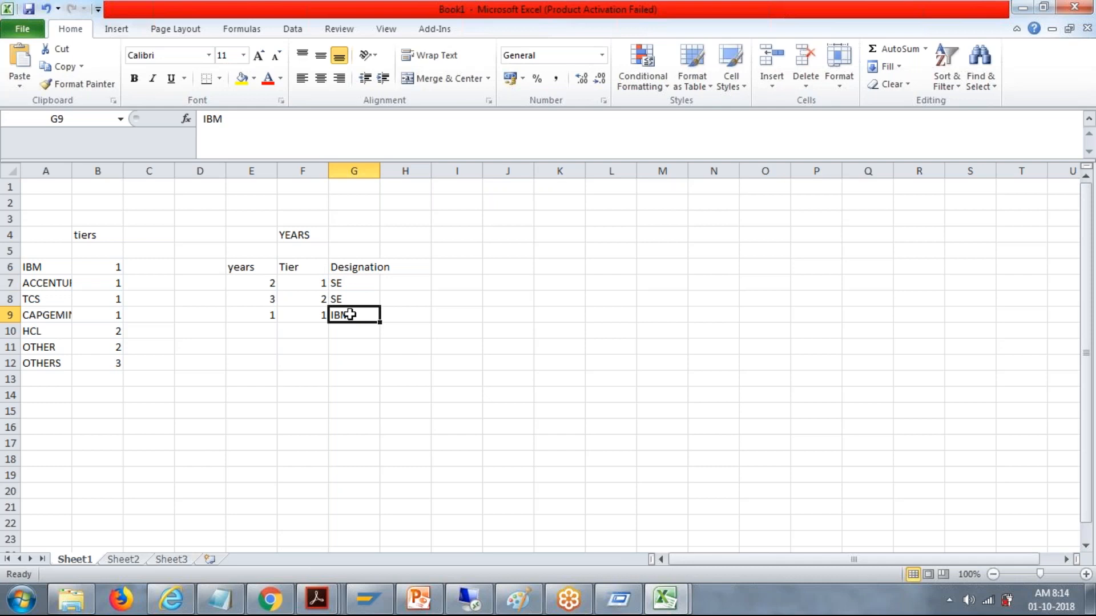
pyautogui.press('BackSpace')
pyautogui.write('S')
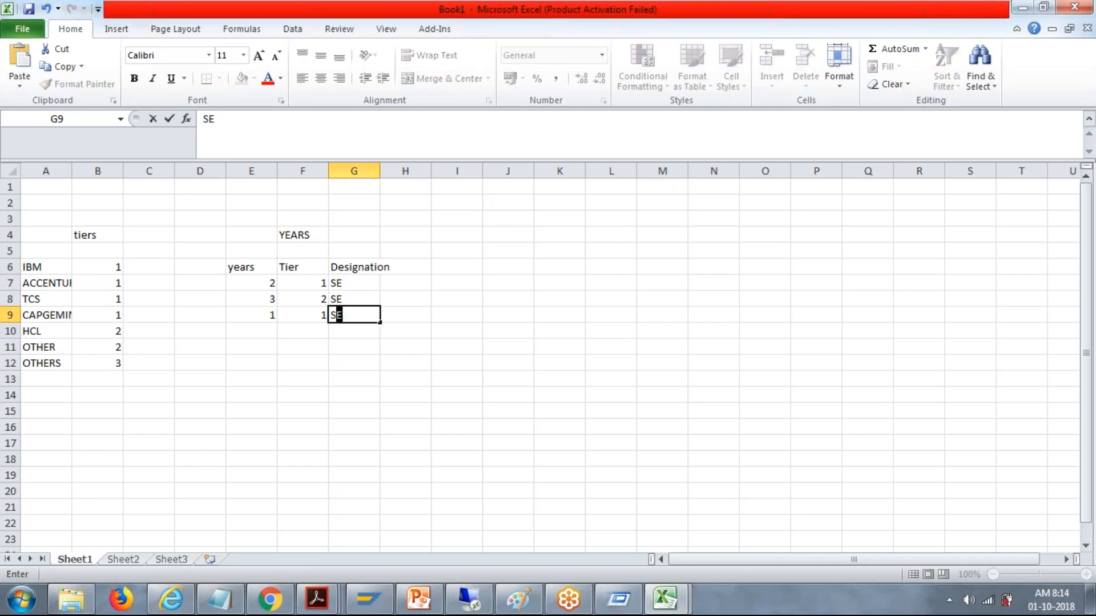
pyautogui.write('SE')
# Step: Fill row 10 of the YEARS table with years 2, tier 2 and designation SSE
pyautogui.click(267, 330)
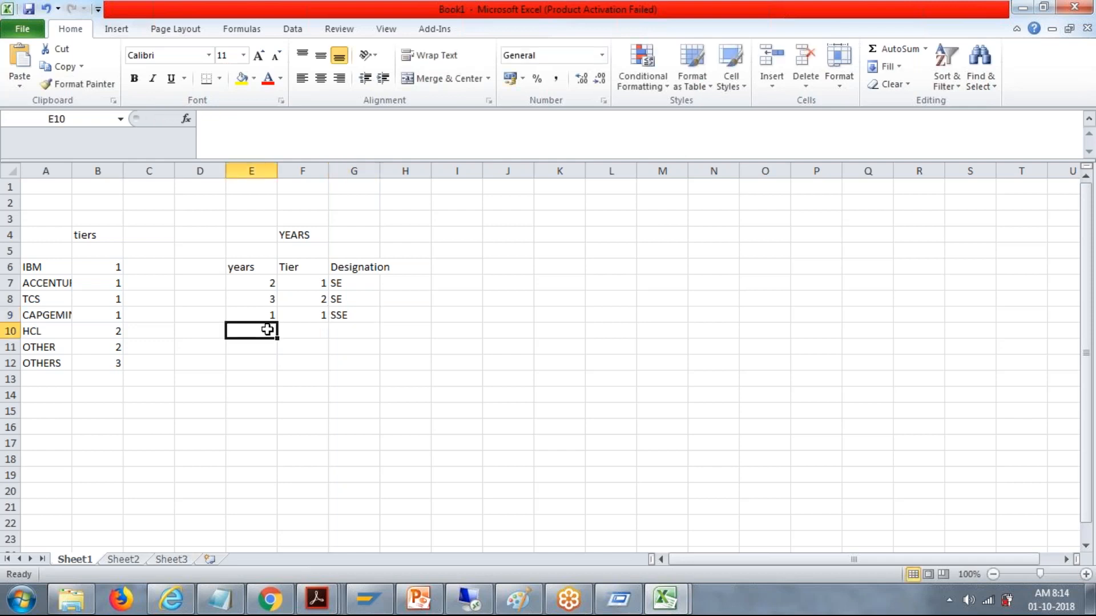
pyautogui.write('2')
pyautogui.press('Tab')
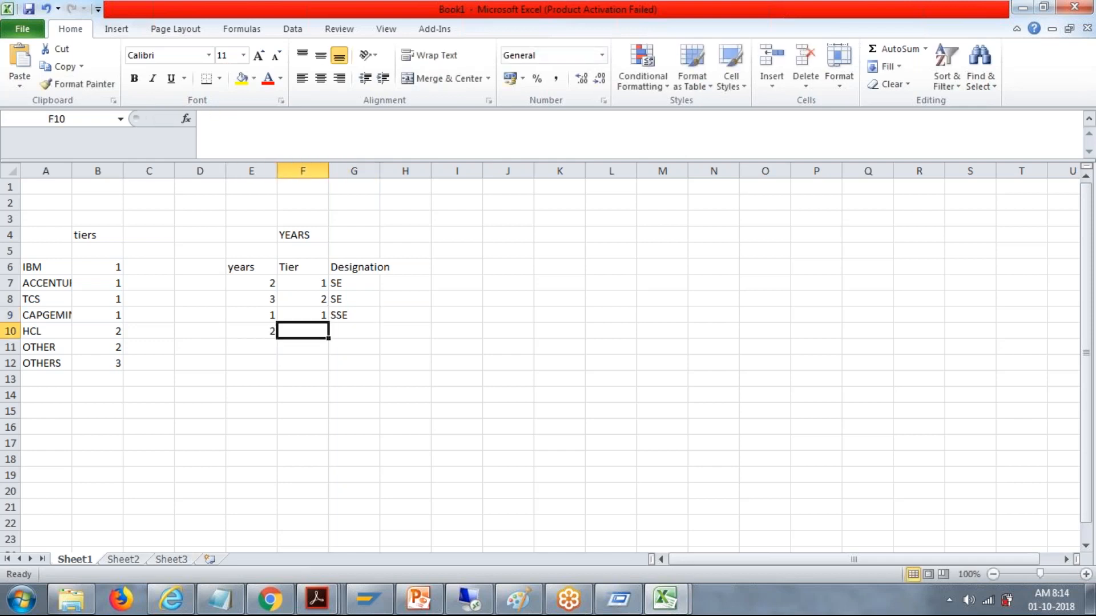
pyautogui.write('2')
pyautogui.press('Tab')
pyautogui.write('SS')
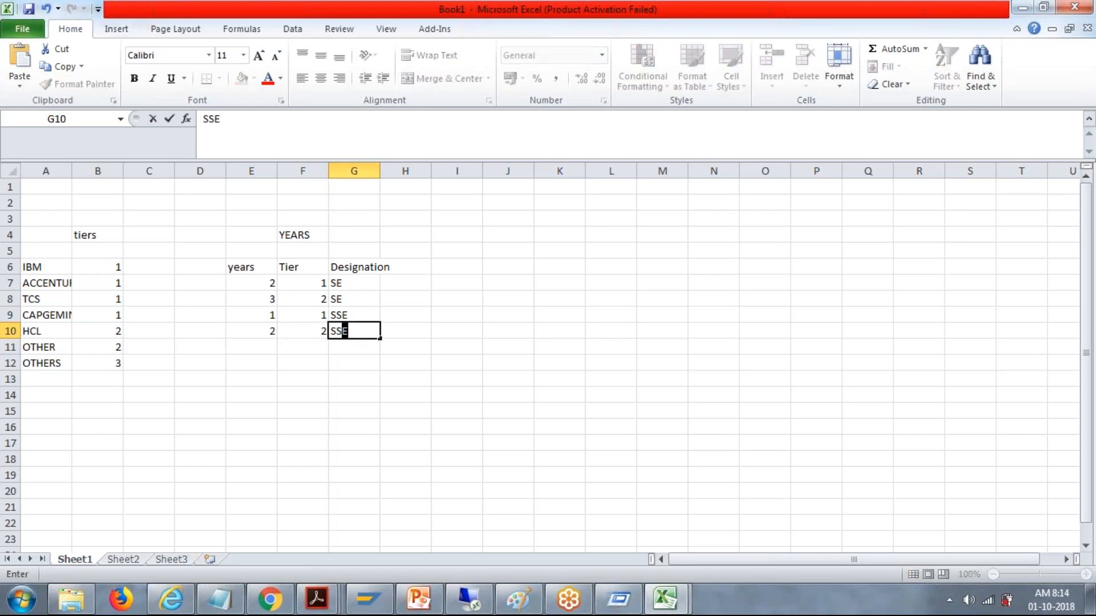
# Step: Fill row 11 of the YEARS table with years 2, tier 1 and designation TL
pyautogui.click(268, 345)
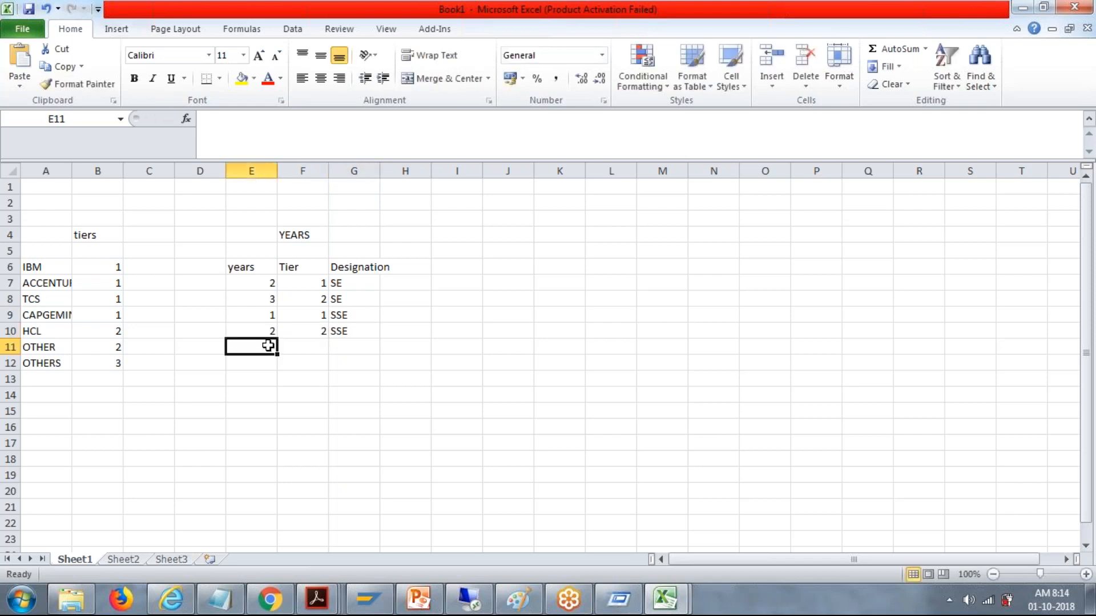
pyautogui.write('3')
pyautogui.press('BackSpace')
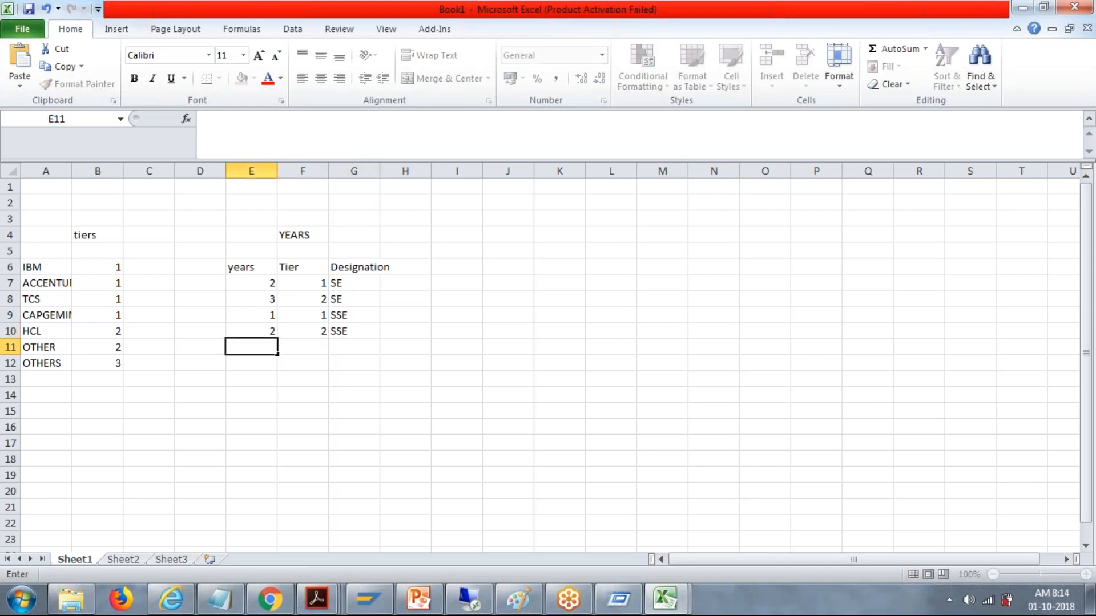
pyautogui.press('Tab')
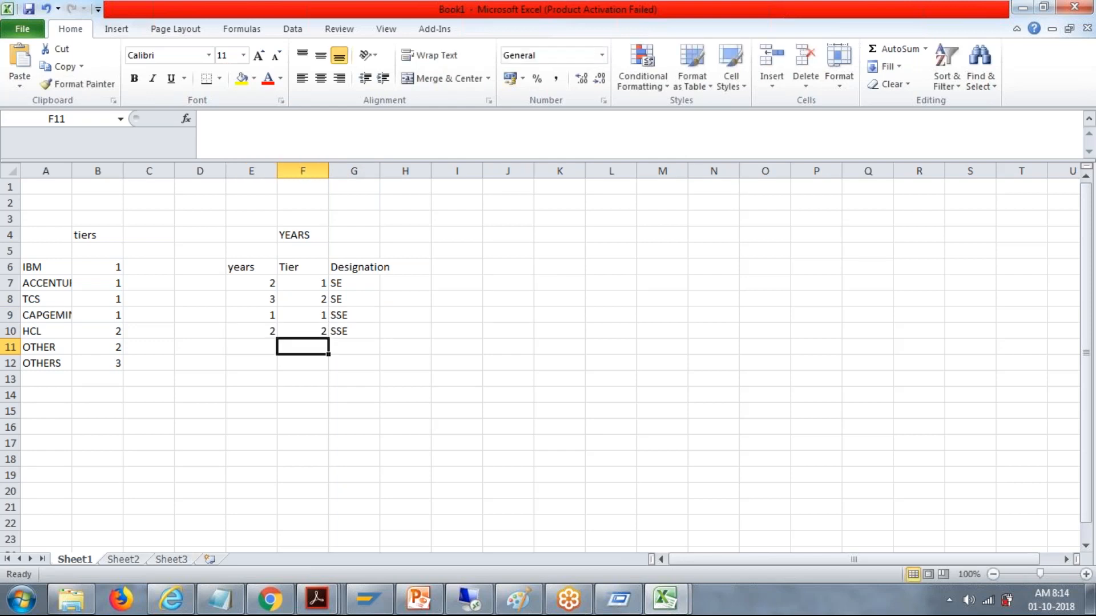
pyautogui.press('Left')
pyautogui.write('2')
pyautogui.press('Tab')
pyautogui.write('1')
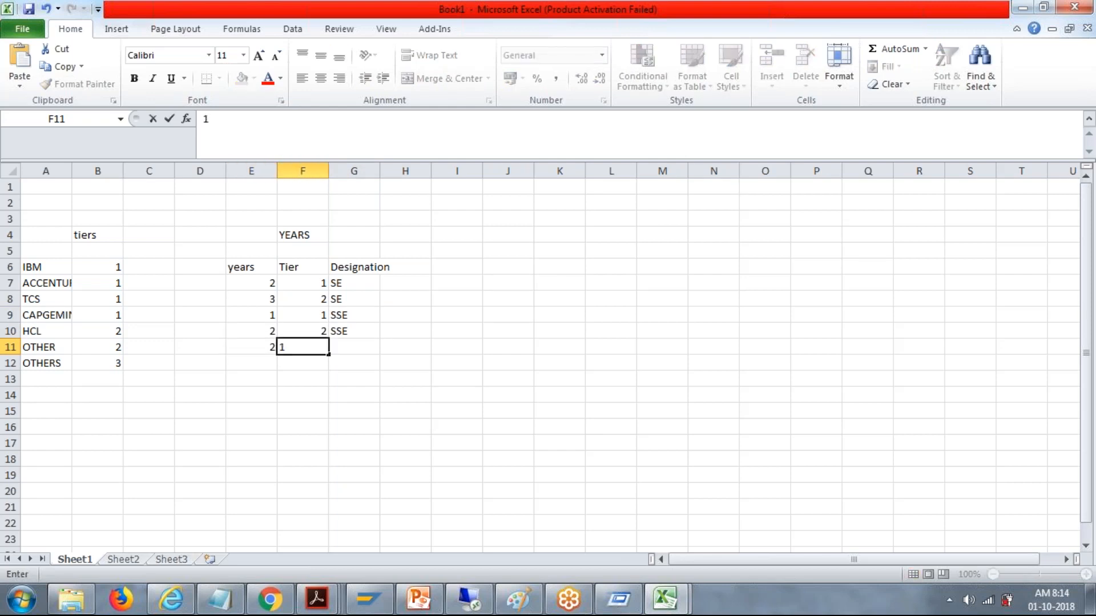
pyautogui.press('Tab')
pyautogui.write('T')
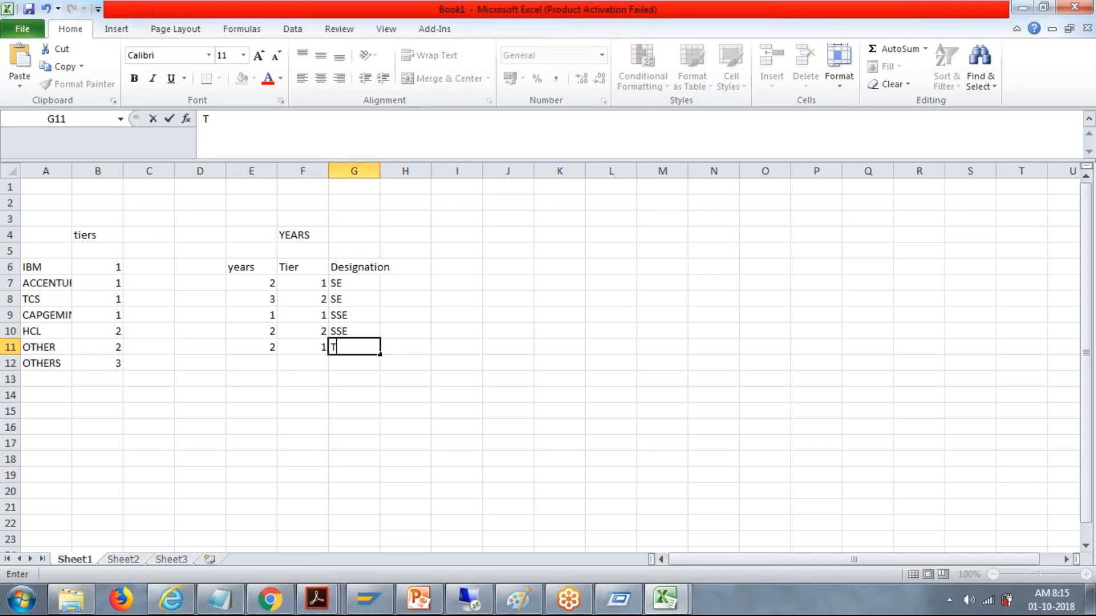
pyautogui.write('L')
pyautogui.press('Tab')
# Step: Fill row 12 of the YEARS table with years 2, tier 3 and designation TL
pyautogui.click(268, 359)
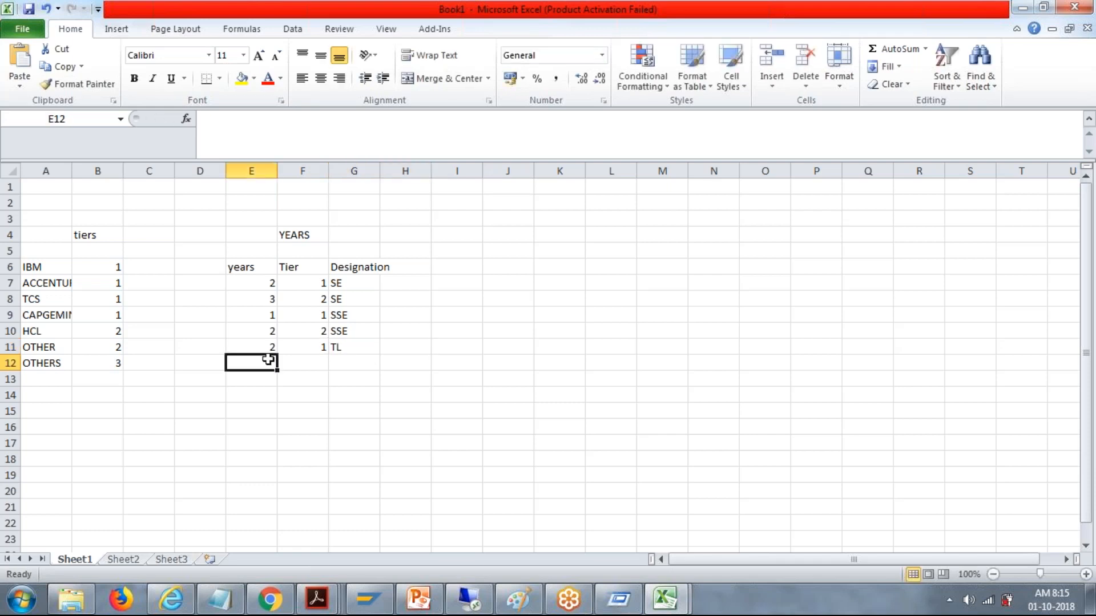
pyautogui.write('2')
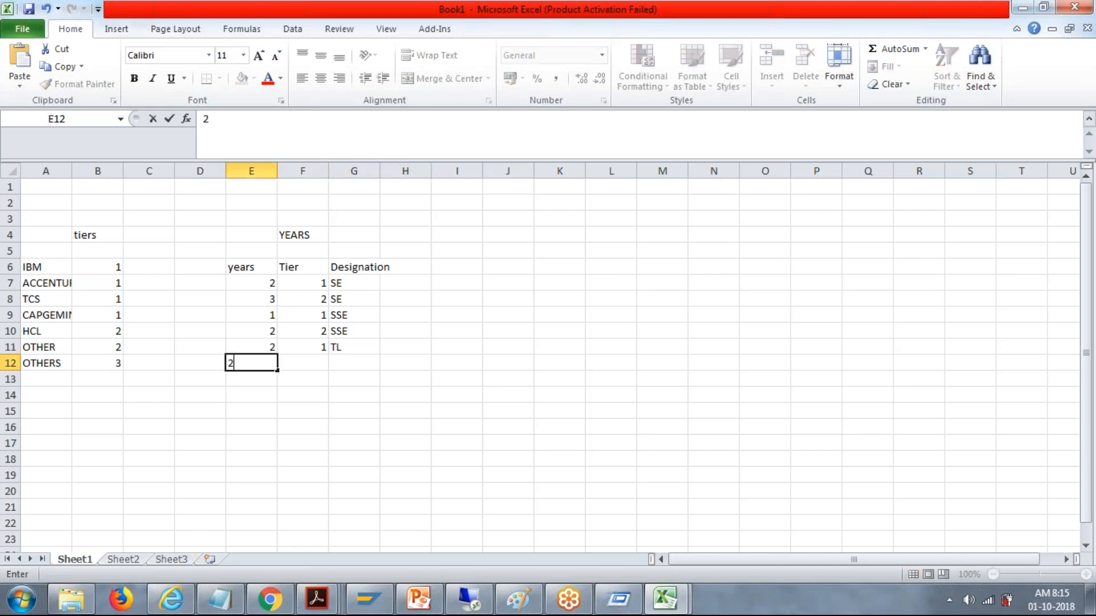
pyautogui.press('Tab')
pyautogui.write('2')
pyautogui.press('Tab')
pyautogui.click(315, 368)
pyautogui.press('BackSpace')
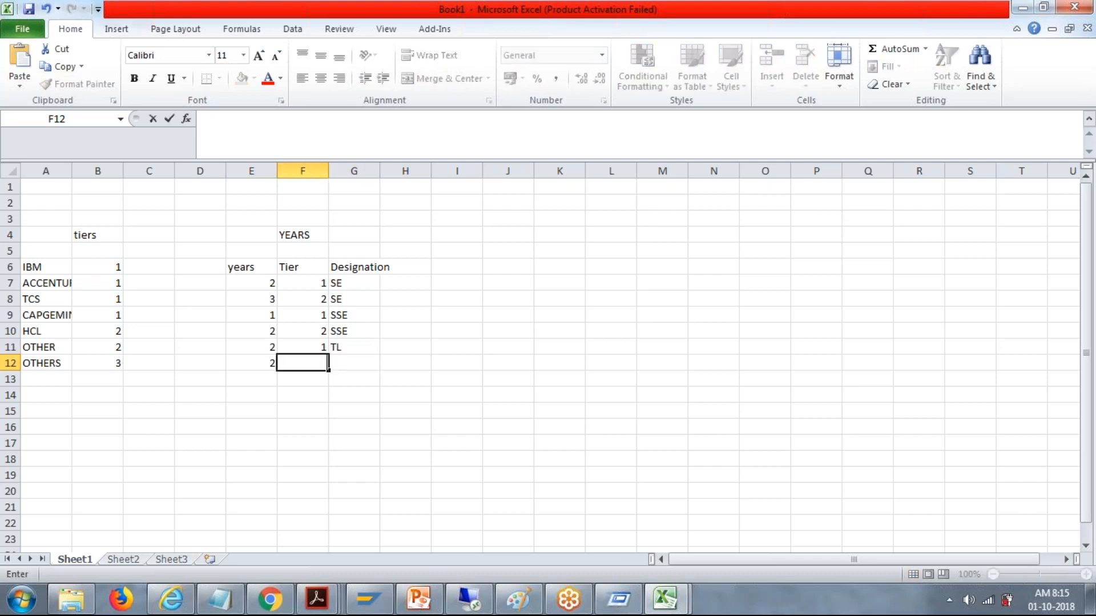
pyautogui.write('3')
pyautogui.press('Tab')
pyautogui.write('TL')
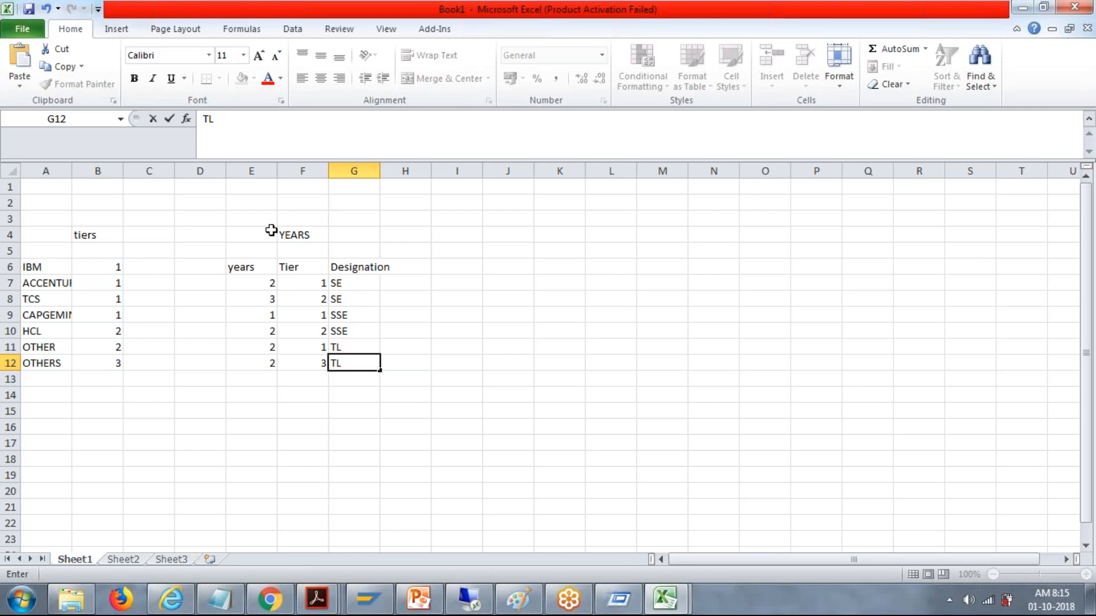
# Step: Enter the title Salary in cell K4 for a third table
pyautogui.click(580, 239)
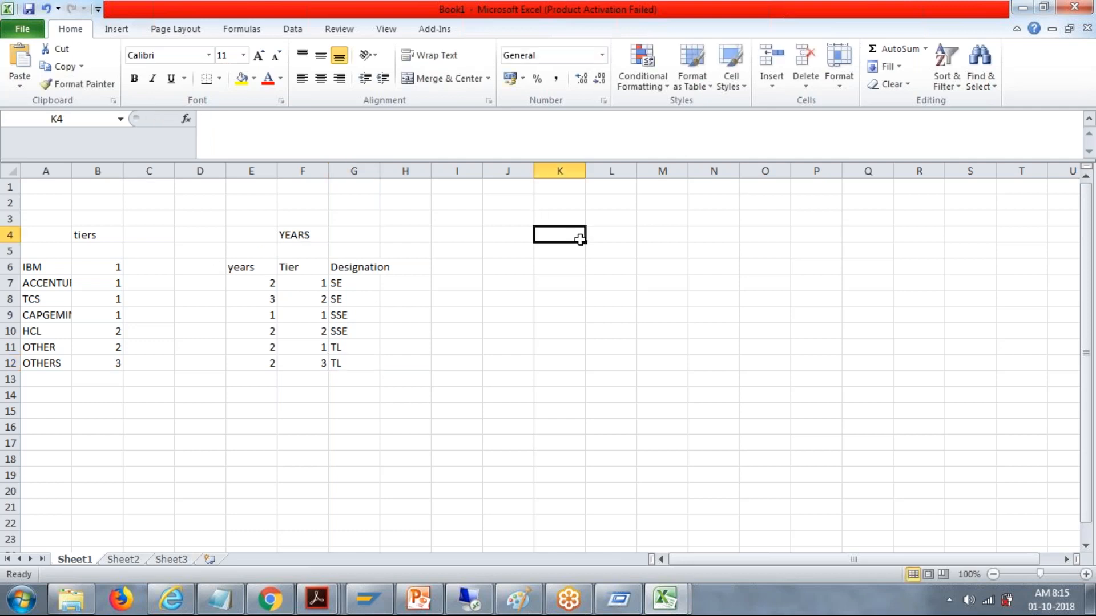
pyautogui.write('Salary')
pyautogui.press('Tab')
# Step: Enter tier 1 in cell J6 and designation SE in cell K6 of the Salary table
pyautogui.click(502, 268)
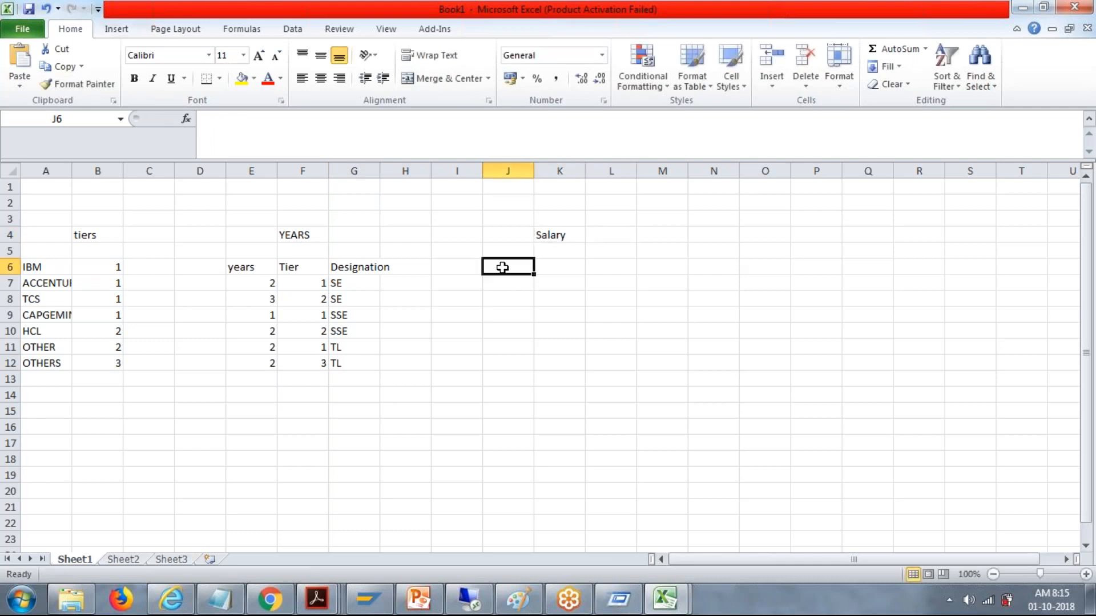
pyautogui.write('1')
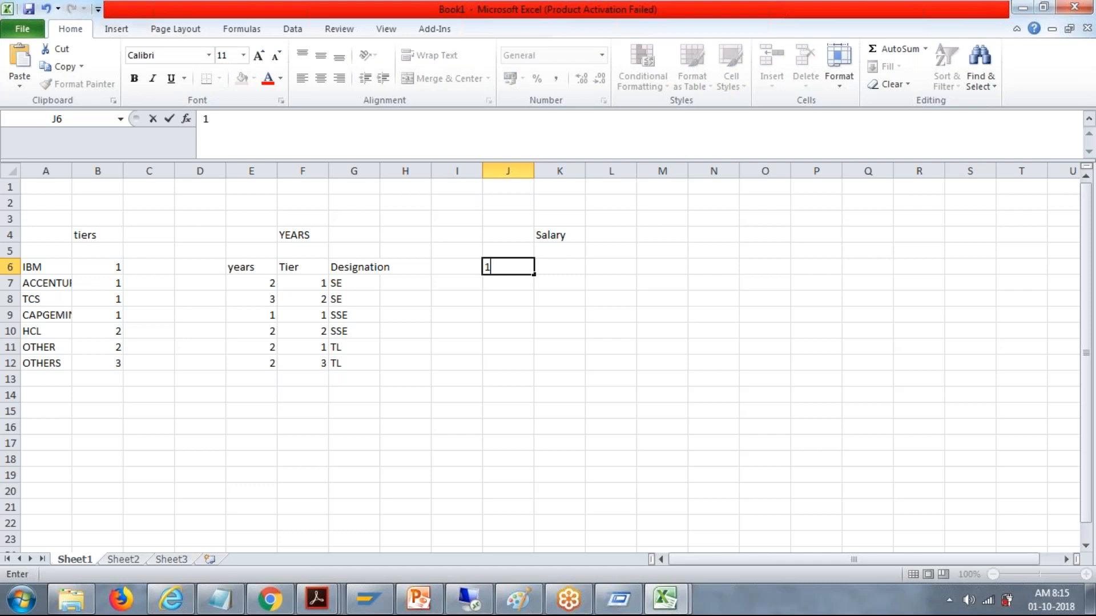
pyautogui.press('Tab')
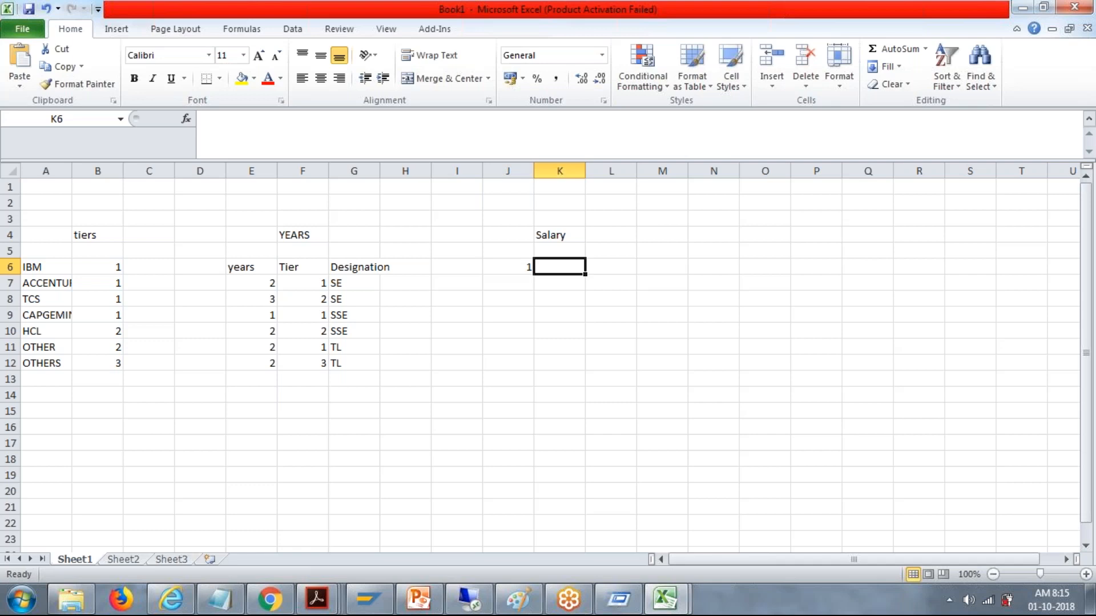
pyautogui.write('SE')
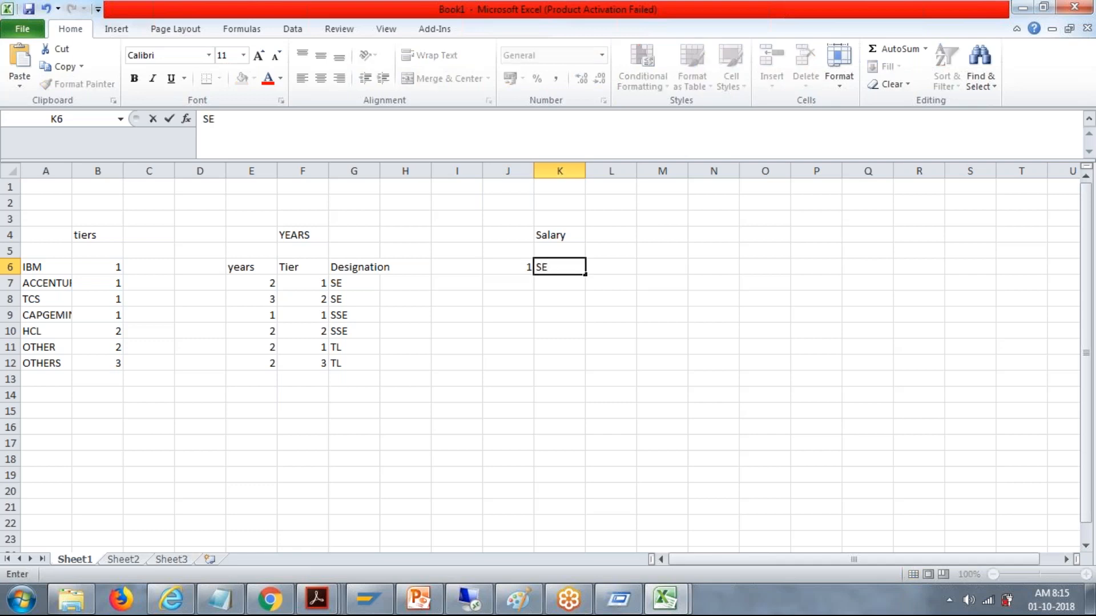
pyautogui.click(513, 266)
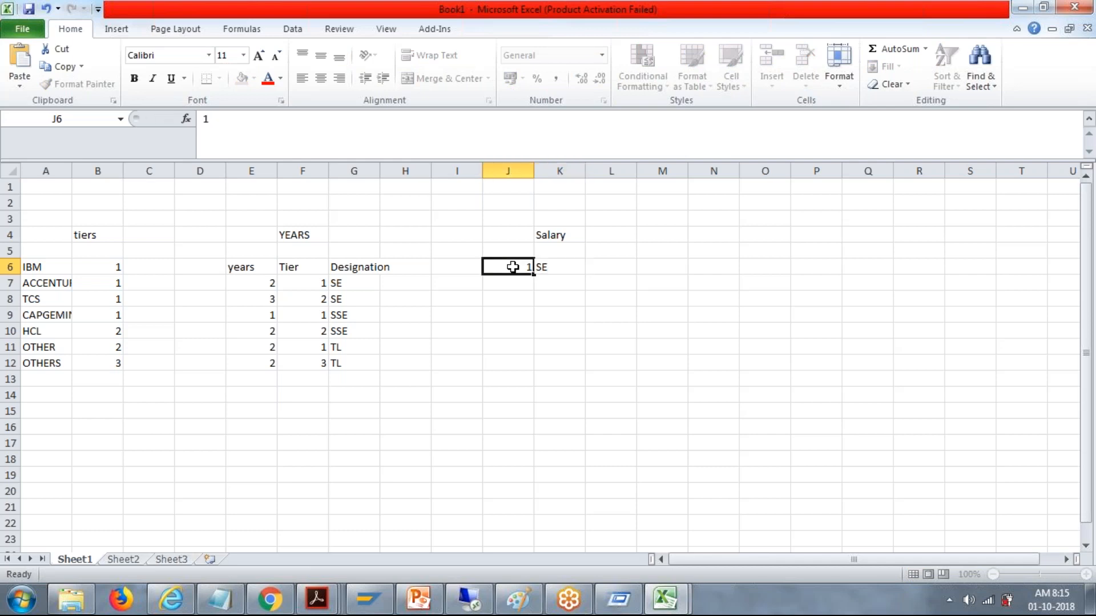
pyautogui.click(558, 262)
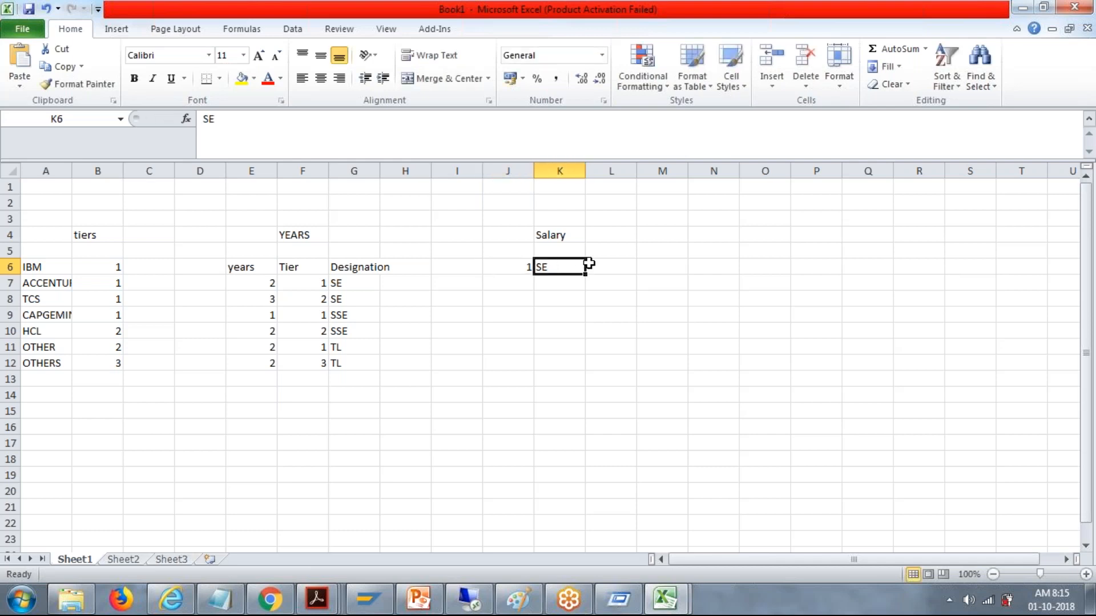
# Step: Enter the salary range 5LAKHS-6LAKHS in cell L6 beside the tier 1 SE entry
pyautogui.click(599, 263)
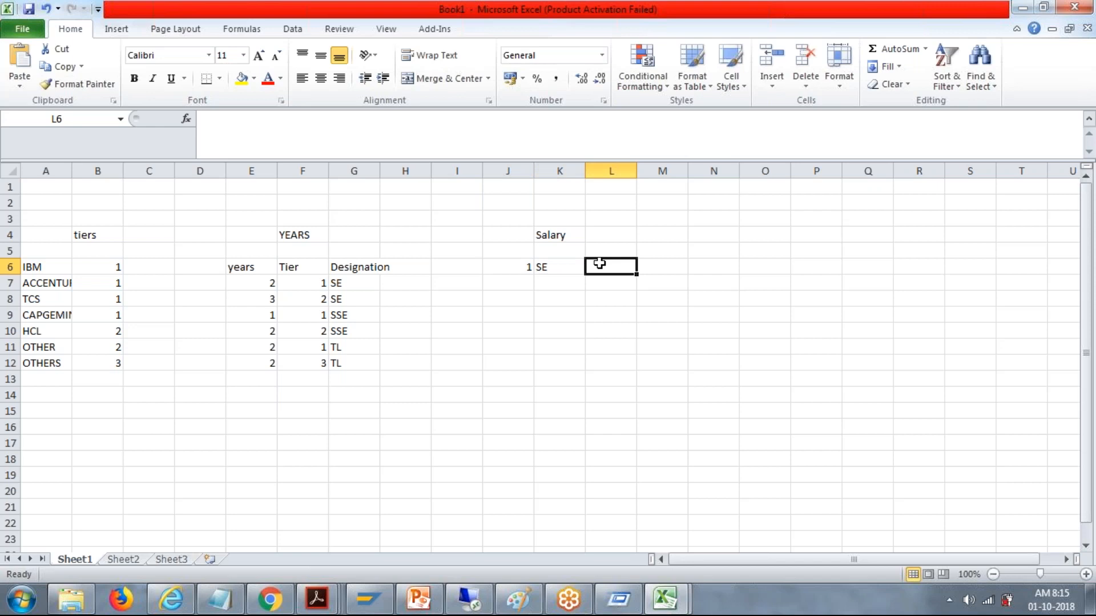
pyautogui.write('50000')
pyautogui.press('BackSpace')
pyautogui.press('BackSpace')
pyautogui.press('BackSpace')
pyautogui.press('BackSpace')
pyautogui.write('LAKHS-6')
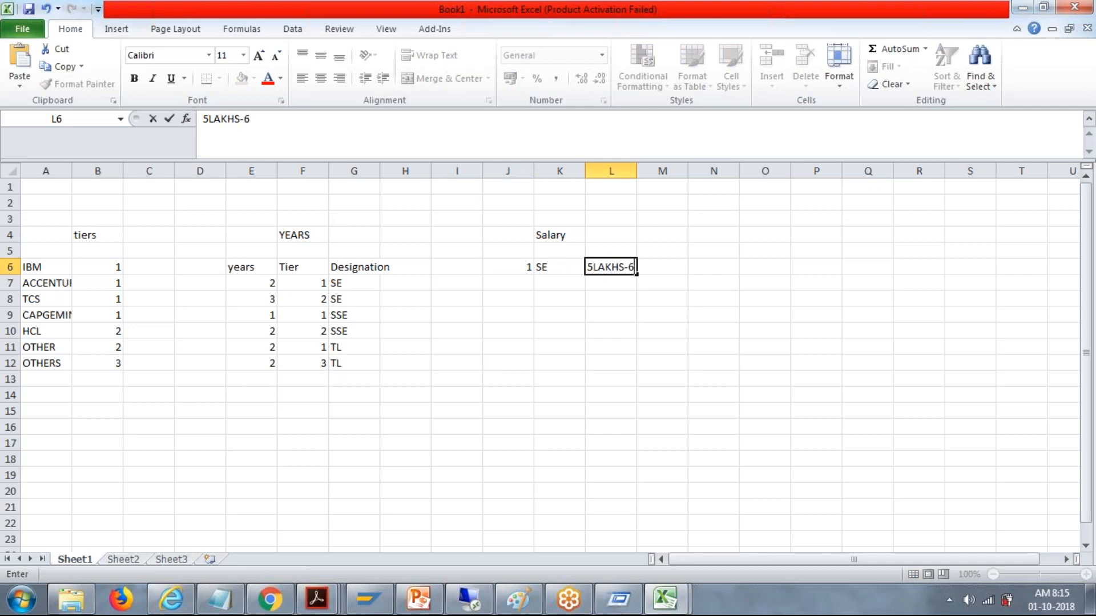
pyautogui.write('LAKHS')
# Step: Enter tier 2 in cell J7 and add the column heading TIER in cell J5
pyautogui.click(515, 283)
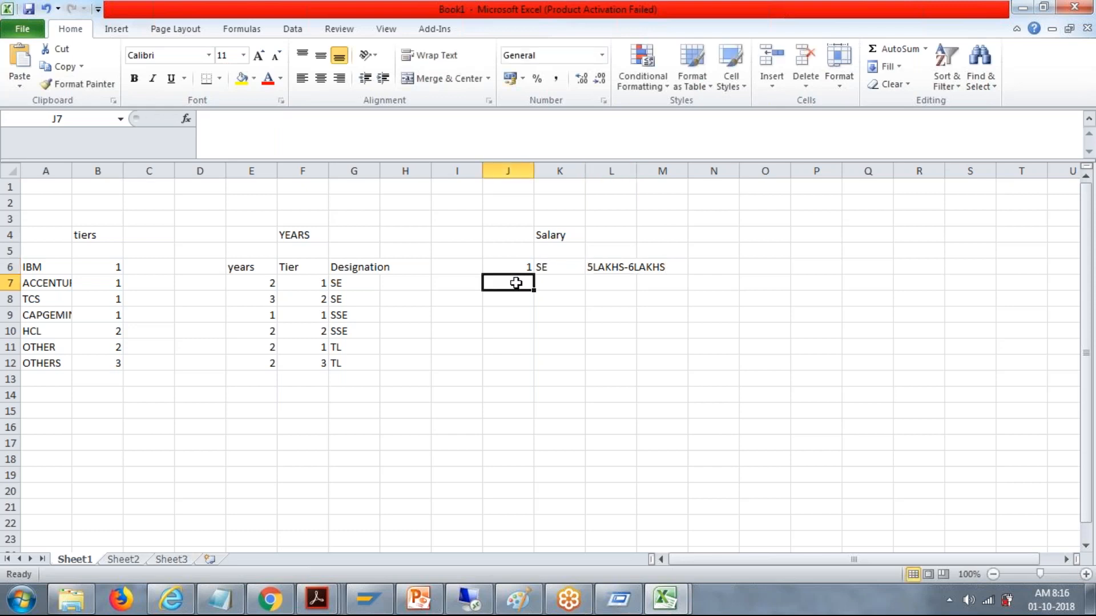
pyautogui.write('2')
pyautogui.press('Tab')
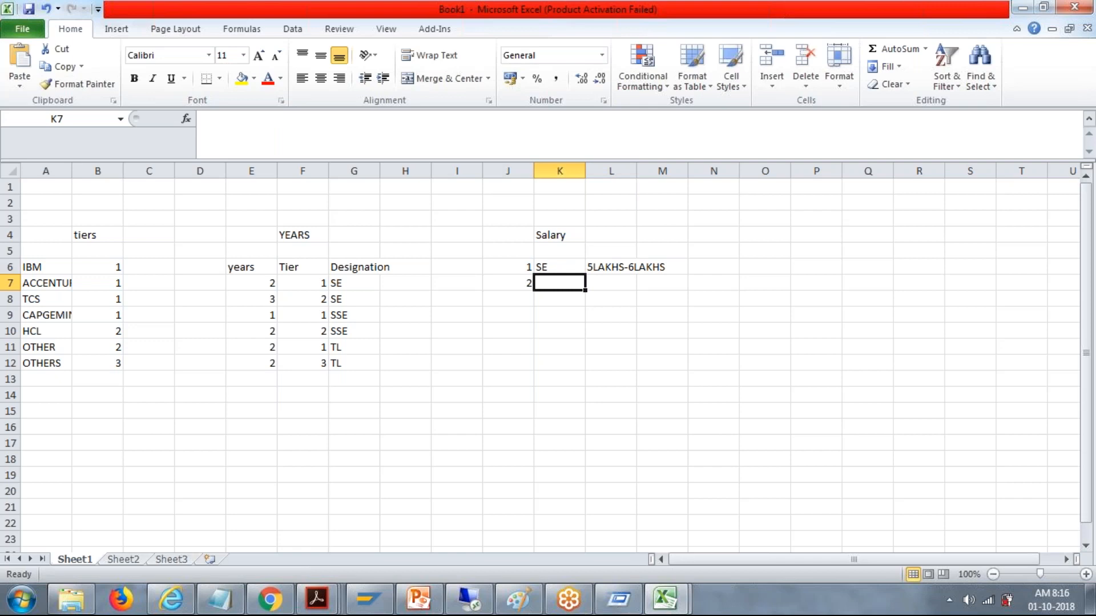
pyautogui.click(517, 248)
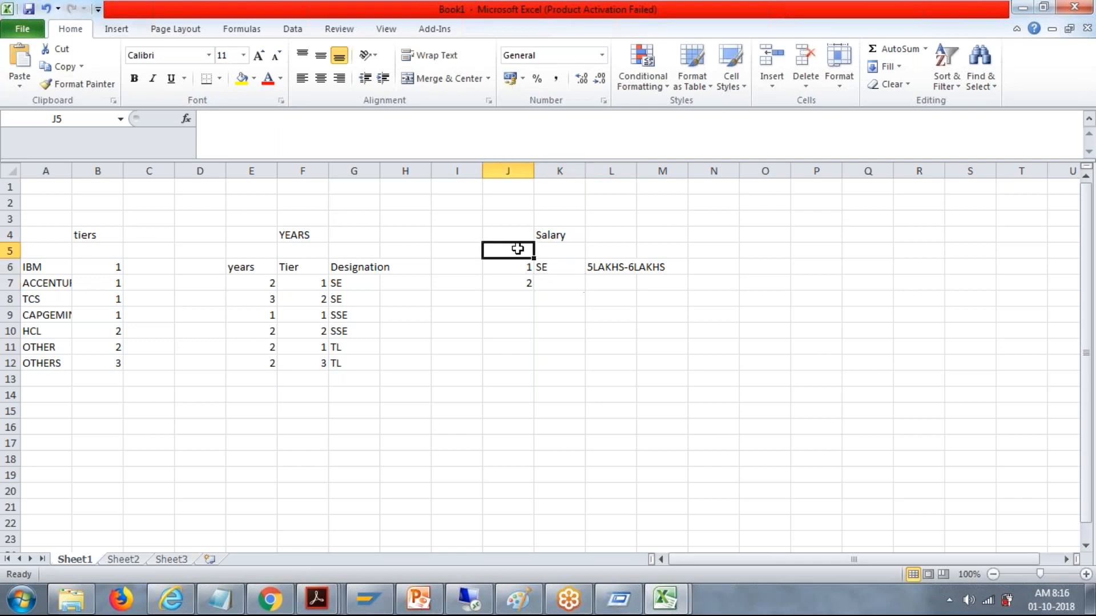
pyautogui.write('TIER')
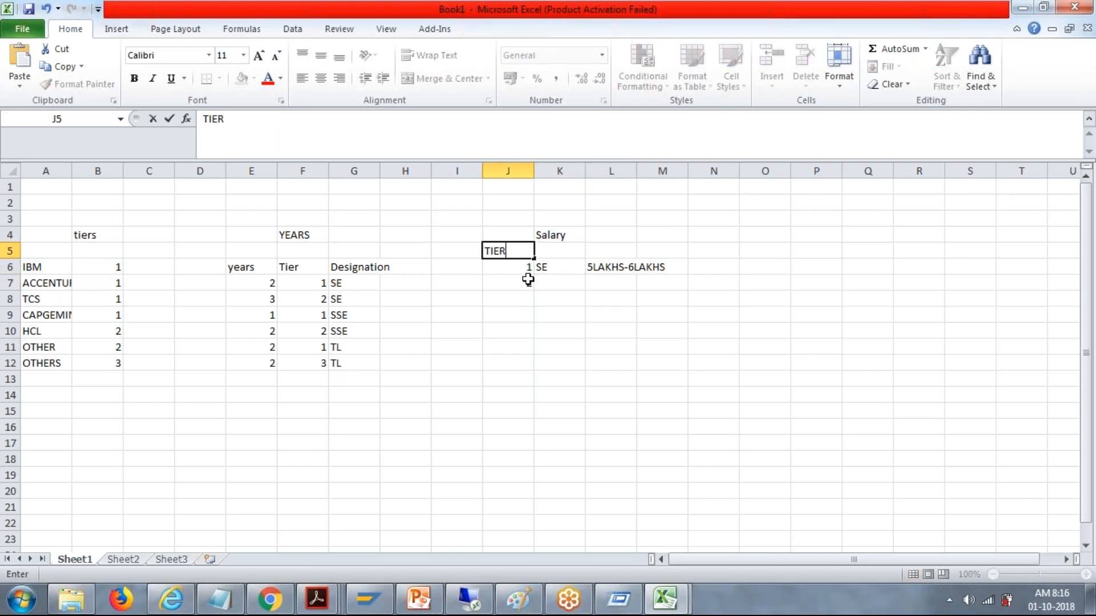
# Step: Complete row 7 of the Salary table with designation SE and salary 3 LAKHS
pyautogui.click(528, 280)
pyautogui.click(546, 280)
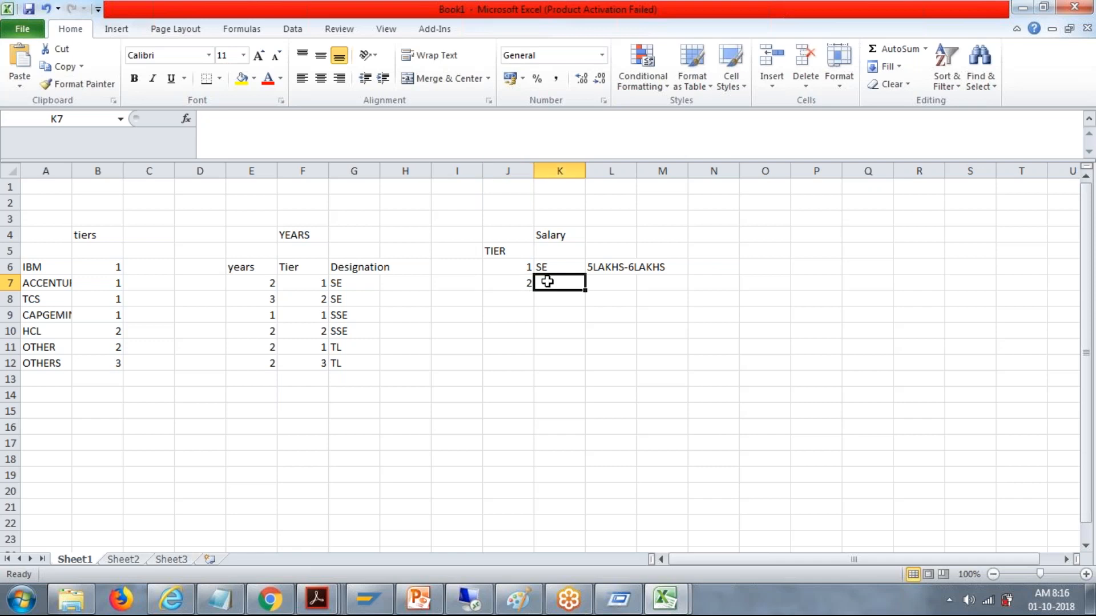
pyautogui.write('SE')
pyautogui.press('Tab')
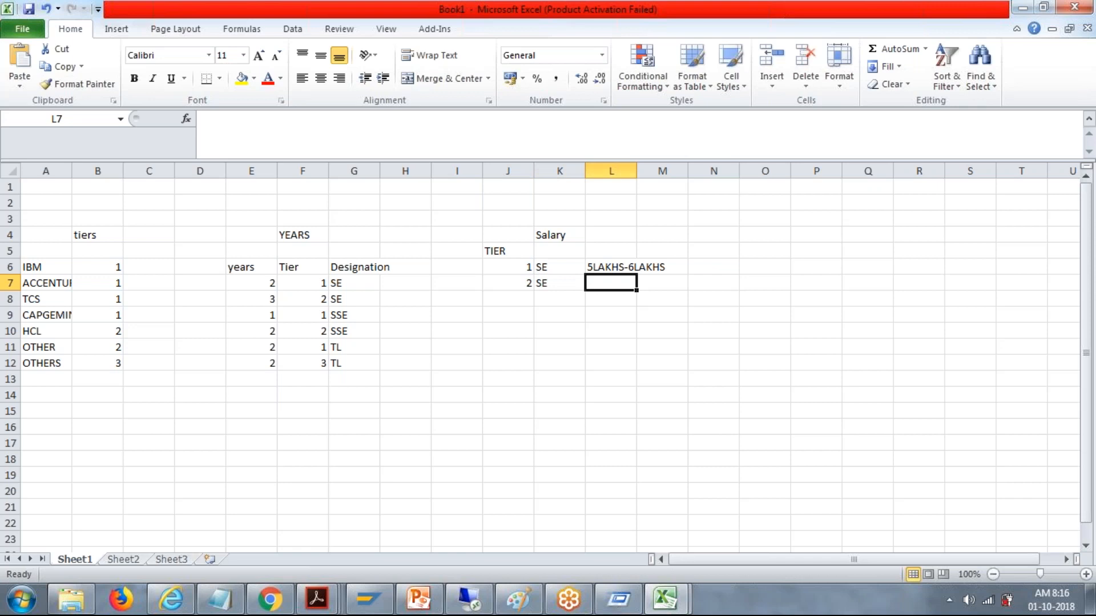
pyautogui.write('3 LAKHS')
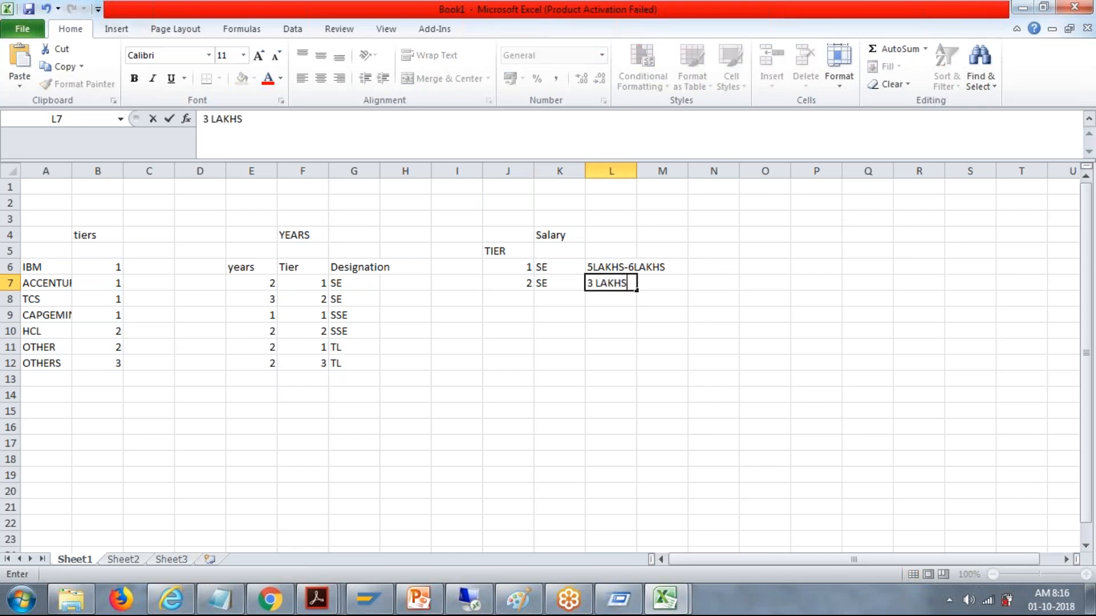
# Step: Compare the tier, designation and salary entries in rows 6 and 7 of the Salary table
pyautogui.click(515, 280)
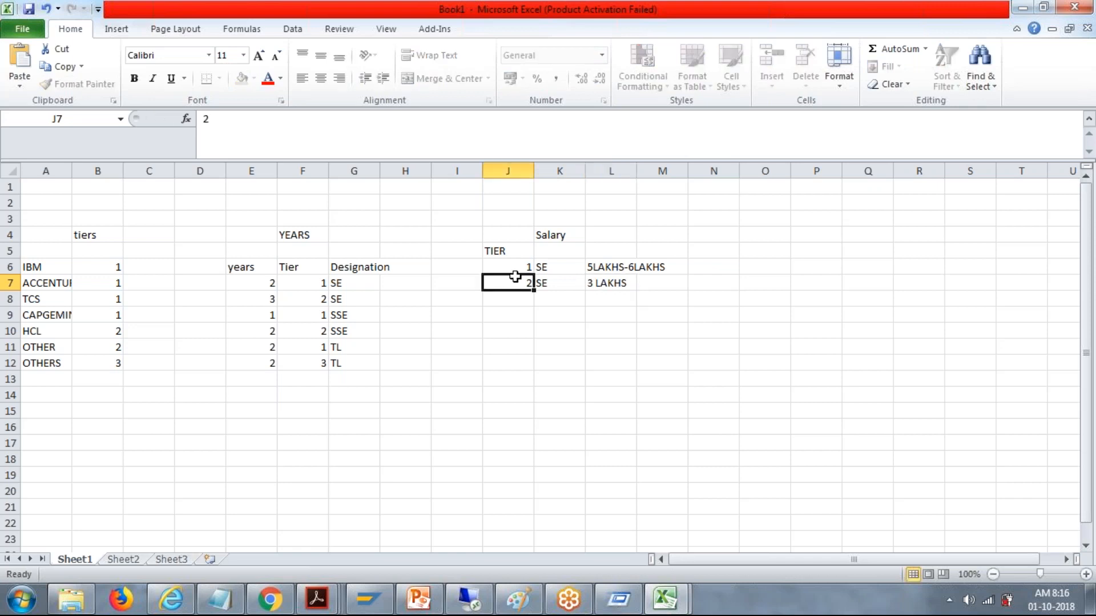
pyautogui.click(556, 281)
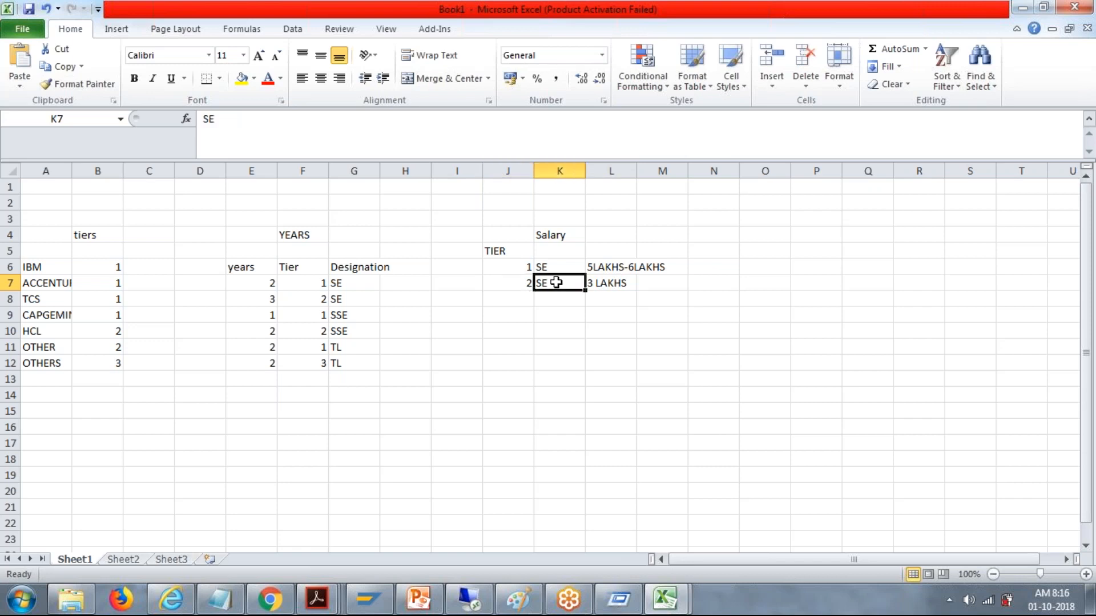
pyautogui.click(628, 284)
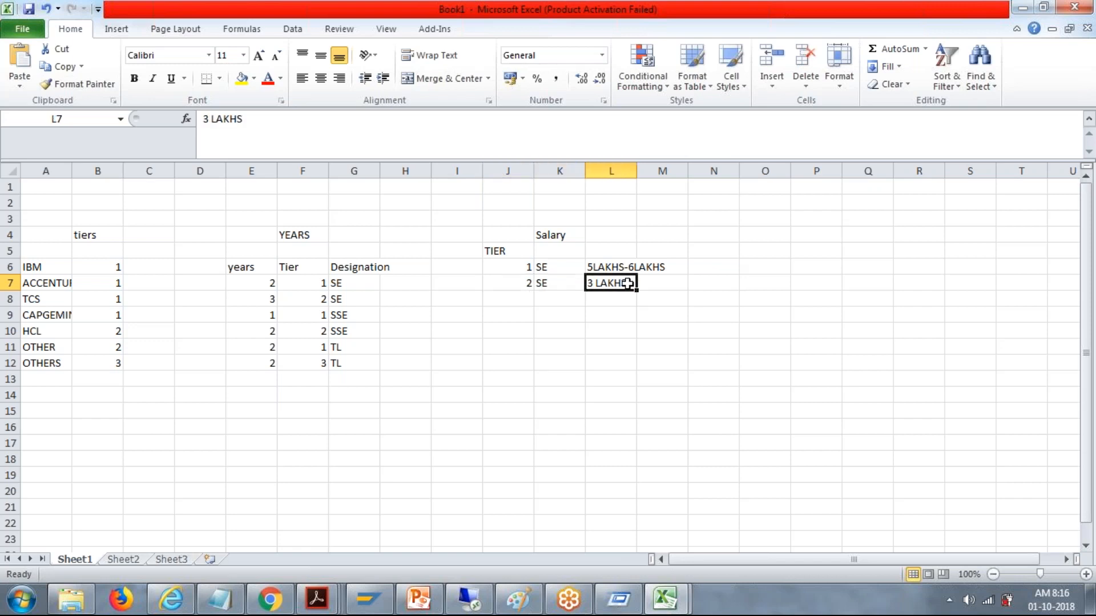
pyautogui.click(567, 268)
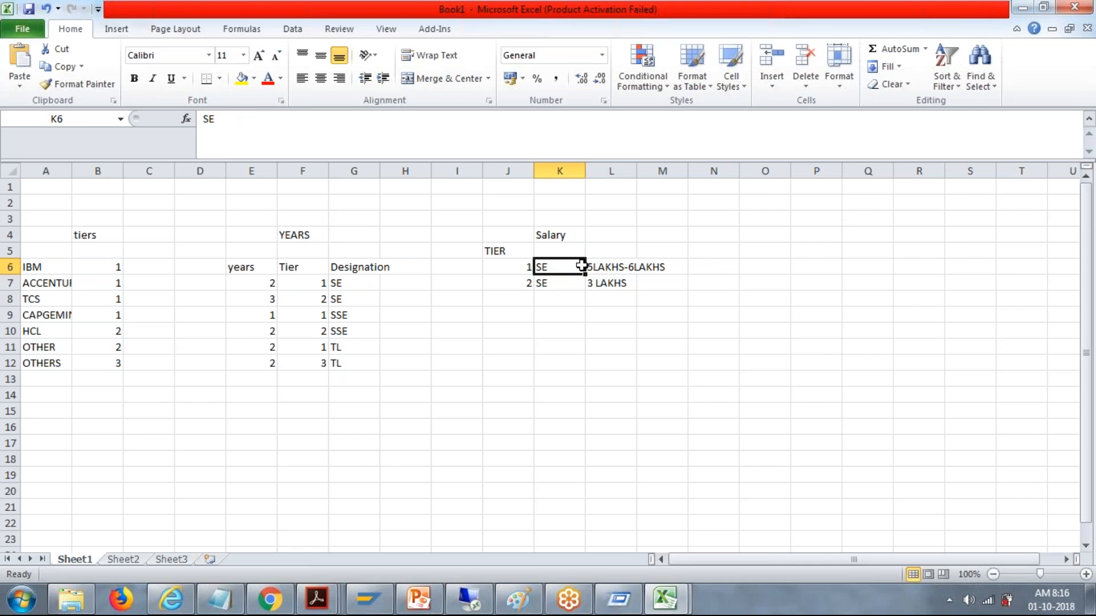
pyautogui.click(602, 266)
pyautogui.click(517, 269)
pyautogui.click(600, 270)
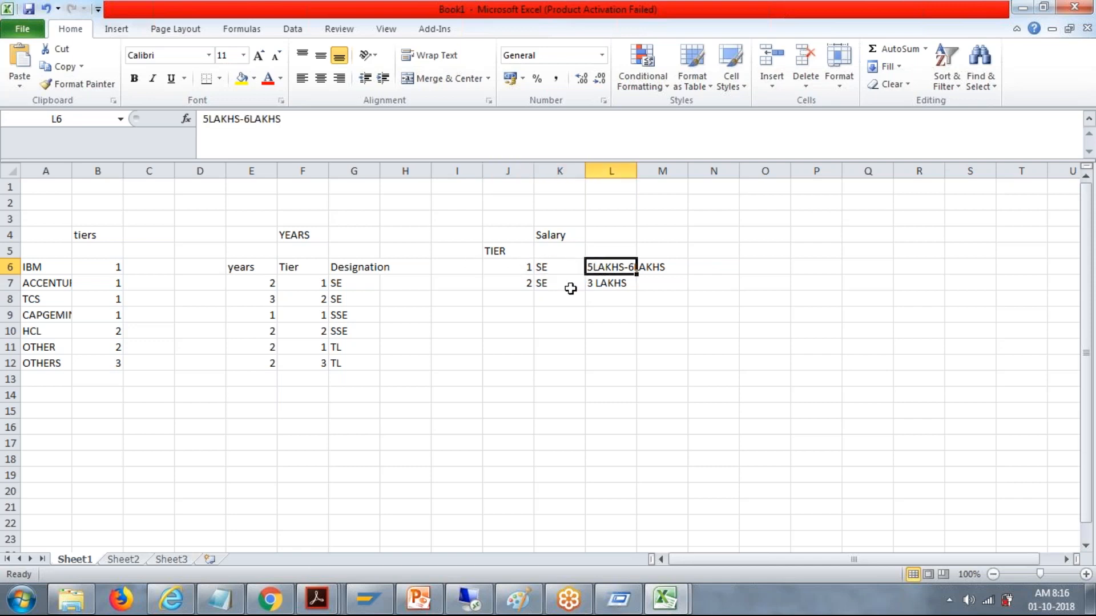
# Step: Fill row 8 of the Salary table with tier 3, designation SE and salary 2 Lakhs
pyautogui.click(528, 299)
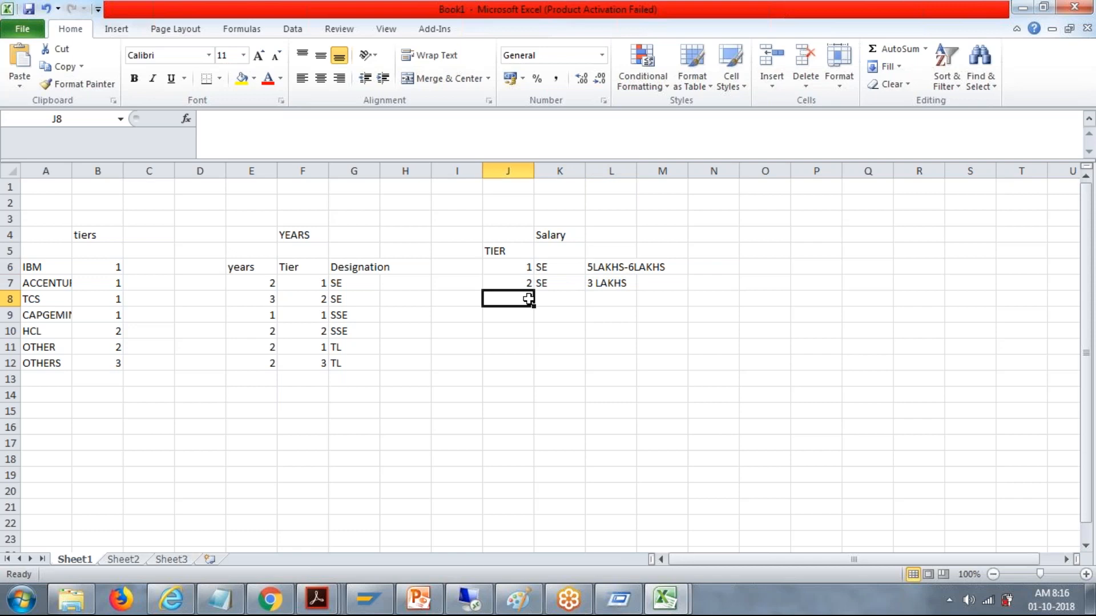
pyautogui.write('3')
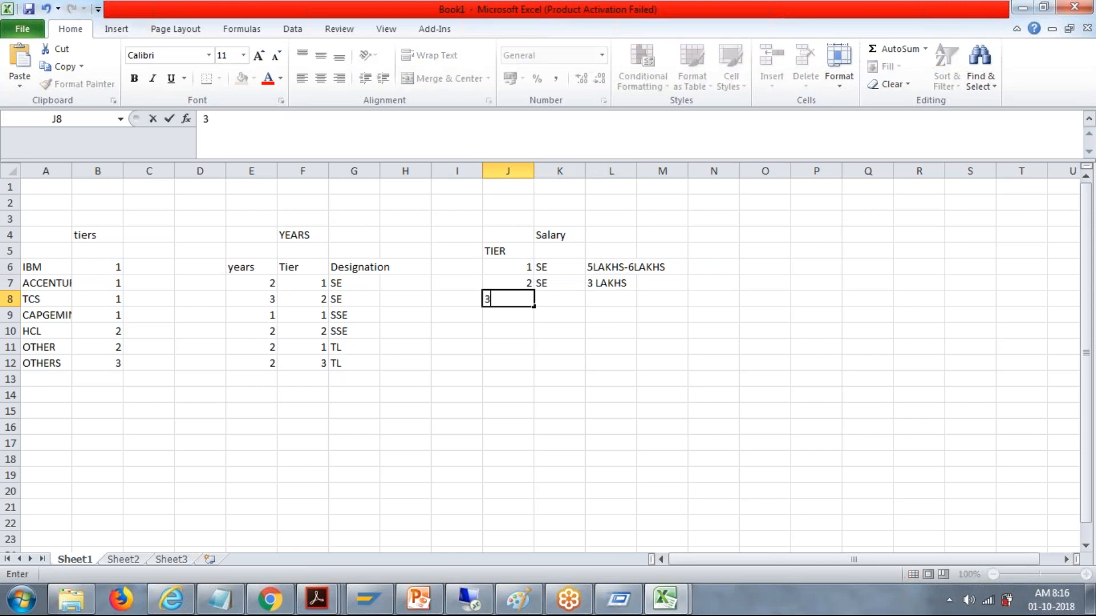
pyautogui.press('Tab')
pyautogui.write('SE')
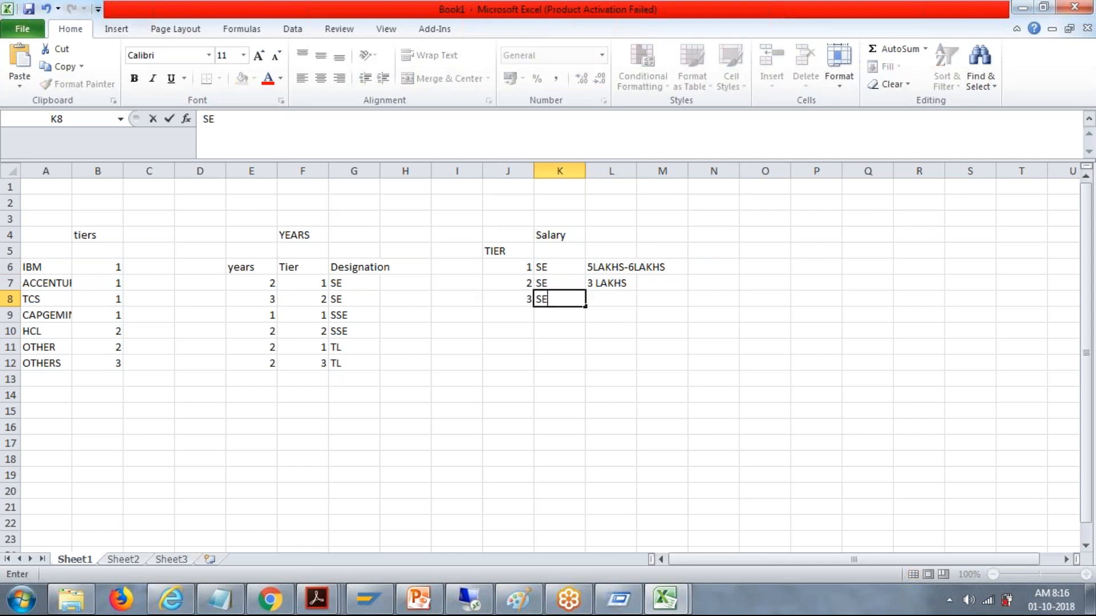
pyautogui.press('Tab')
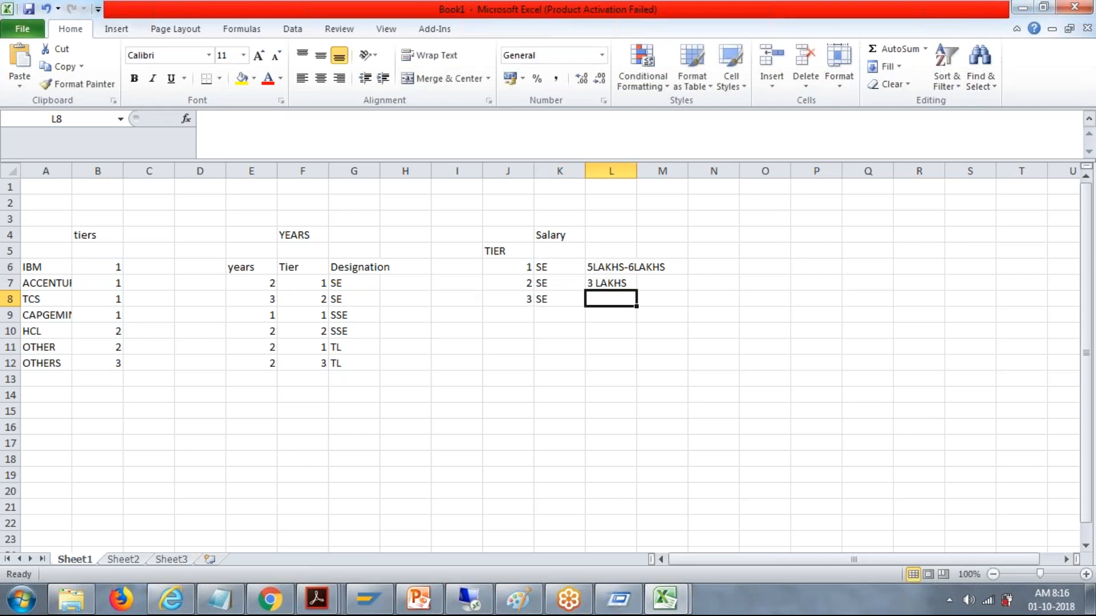
pyautogui.write('2 Lakhs')
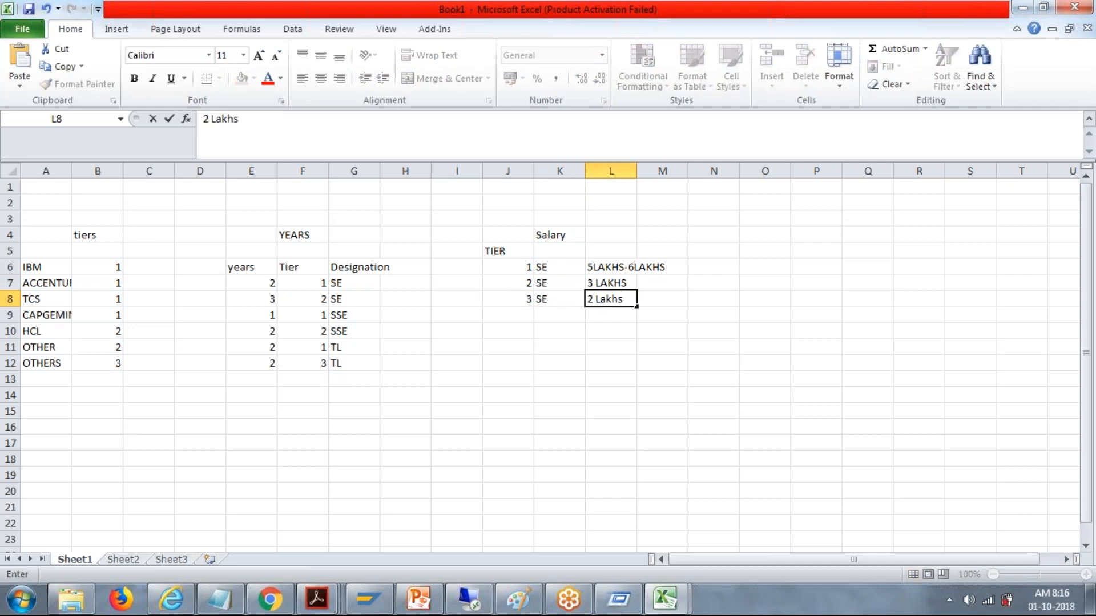
# Step: Fill row 9 of the Salary table with tier 1, designation TL and salary 15 LAKHS
pyautogui.click(528, 316)
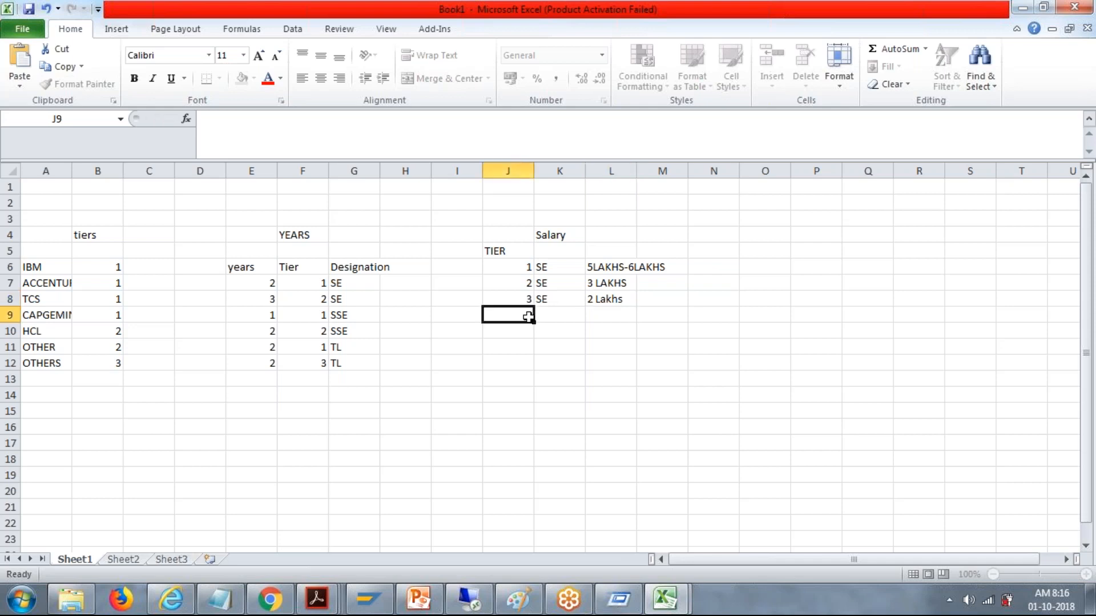
pyautogui.write('1')
pyautogui.press('Tab')
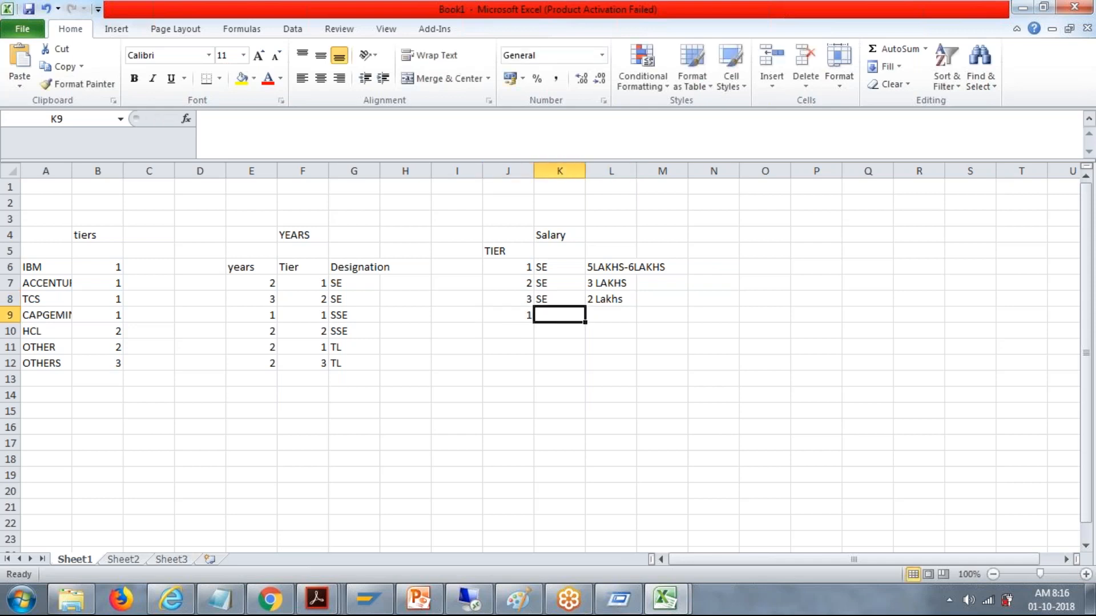
pyautogui.write('TL')
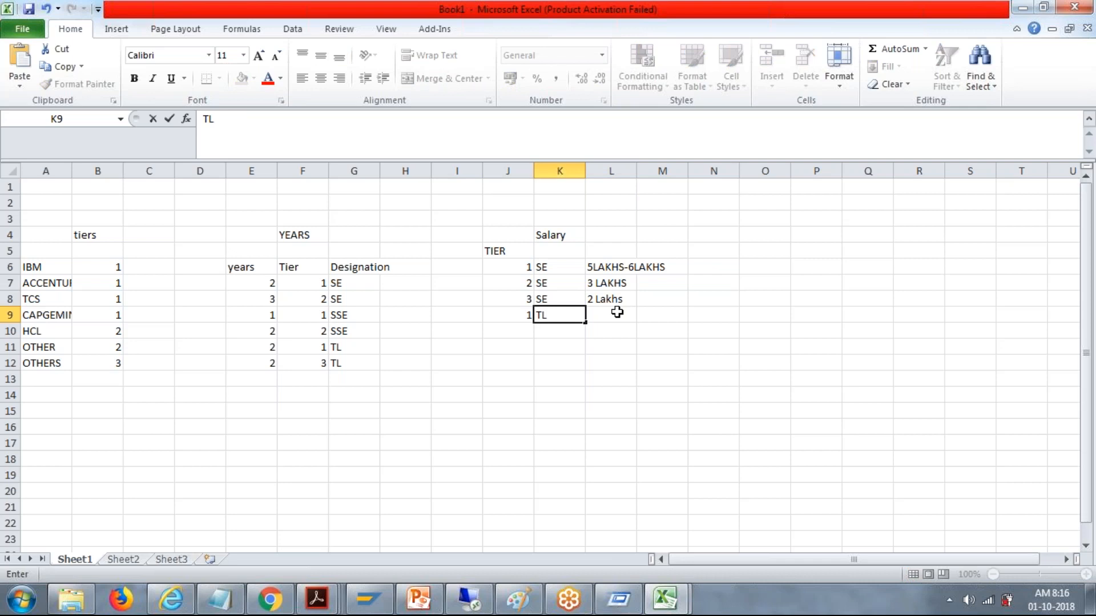
pyautogui.click(617, 312)
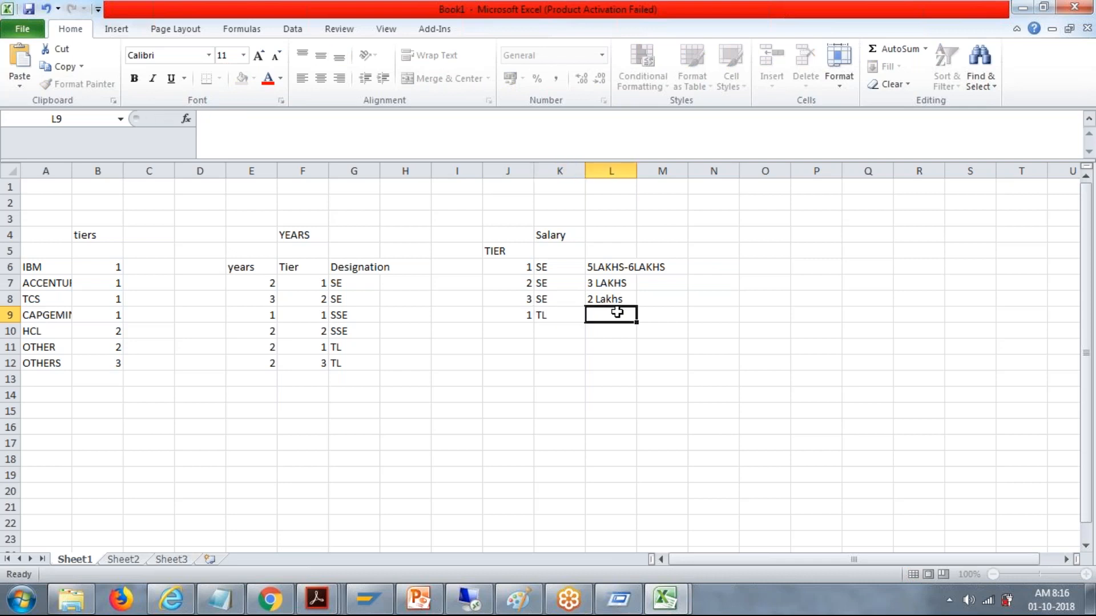
pyautogui.write('15 LAKHS')
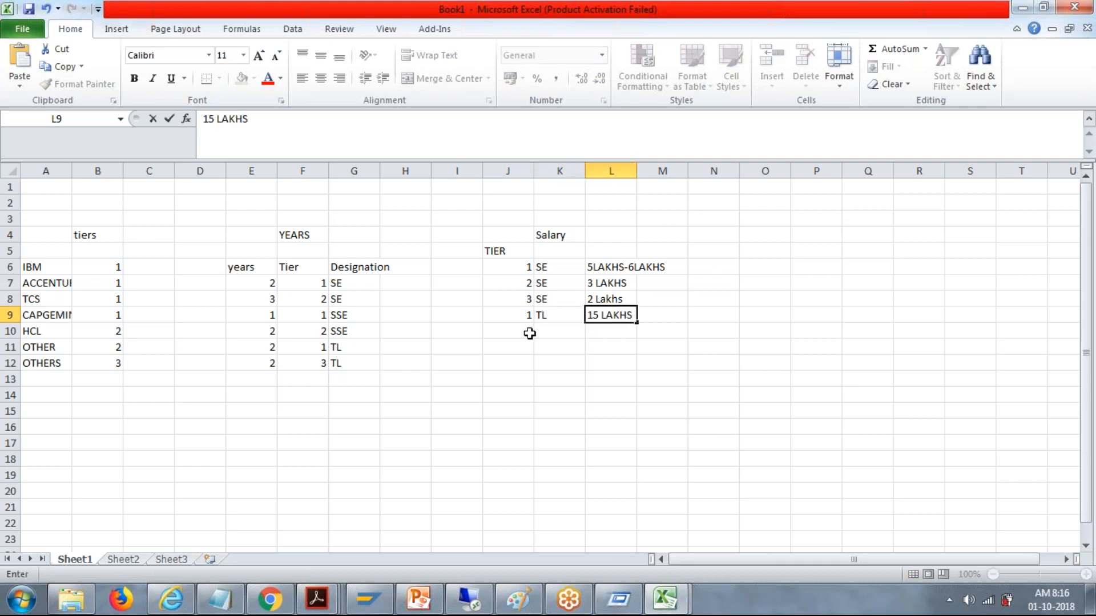
# Step: Fill row 10 of the Salary table with tier 2, designation TL and salary 10 lakhs
pyautogui.click(530, 334)
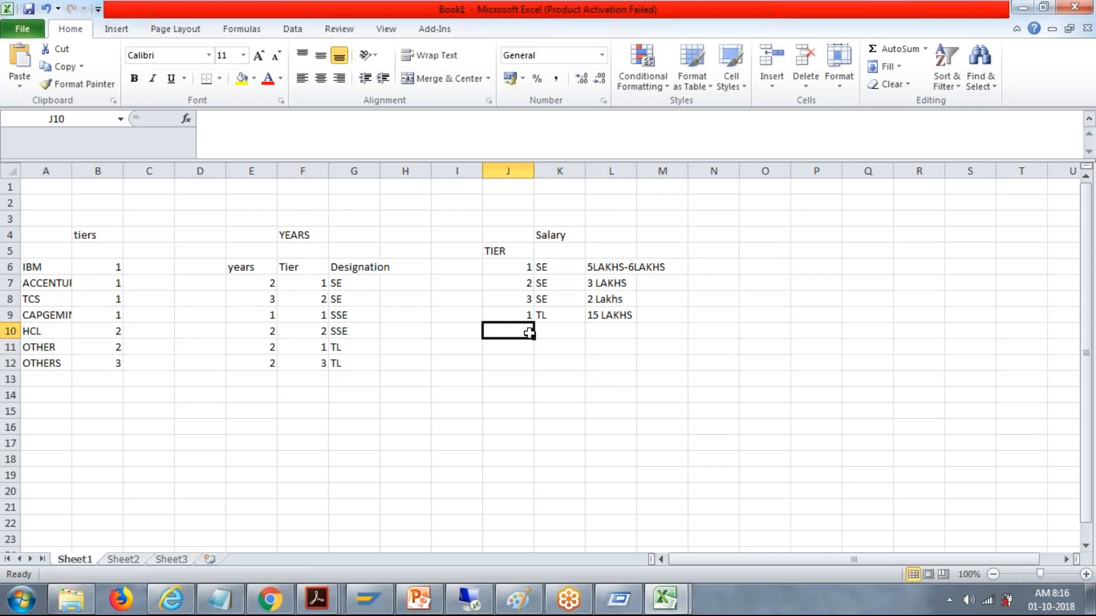
pyautogui.write('2')
pyautogui.press('Tab')
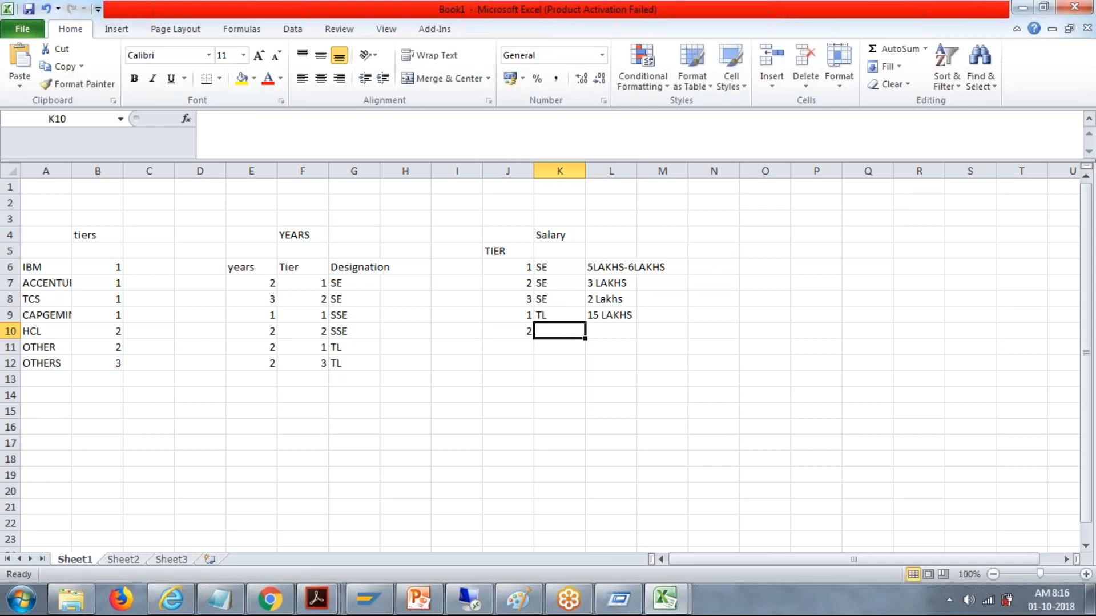
pyautogui.write('TL')
pyautogui.press('Tab')
pyautogui.write('10 lakhs')
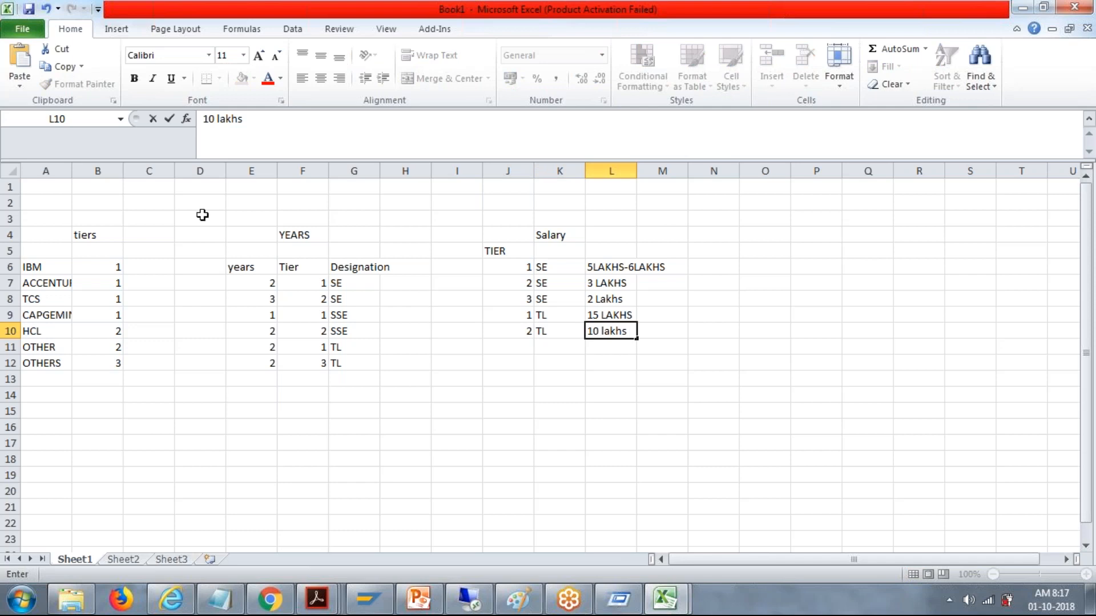
pyautogui.click(502, 269)
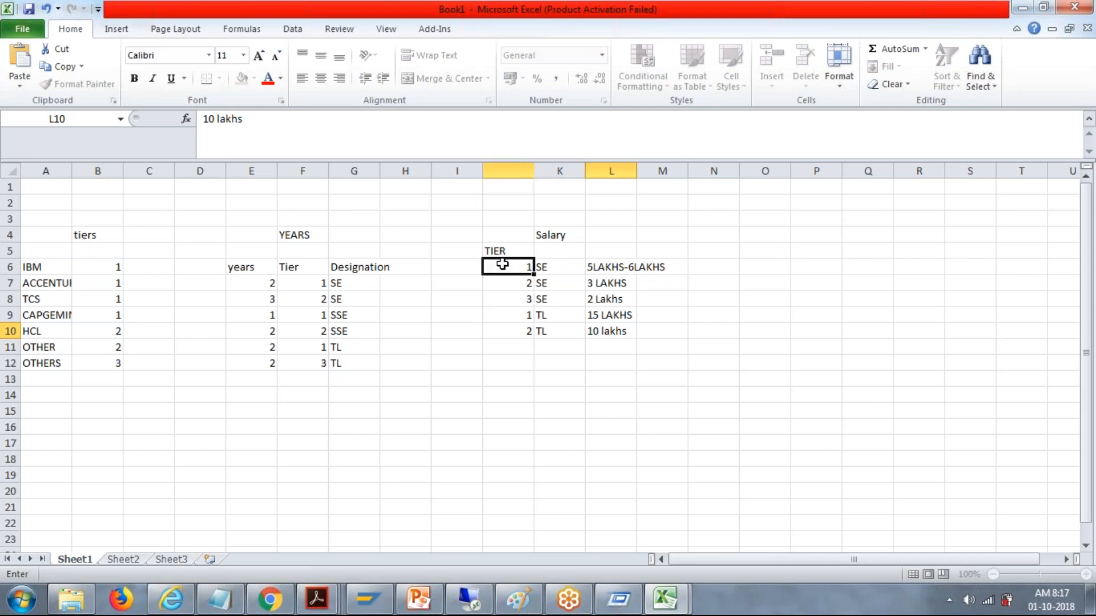
pyautogui.click(545, 265)
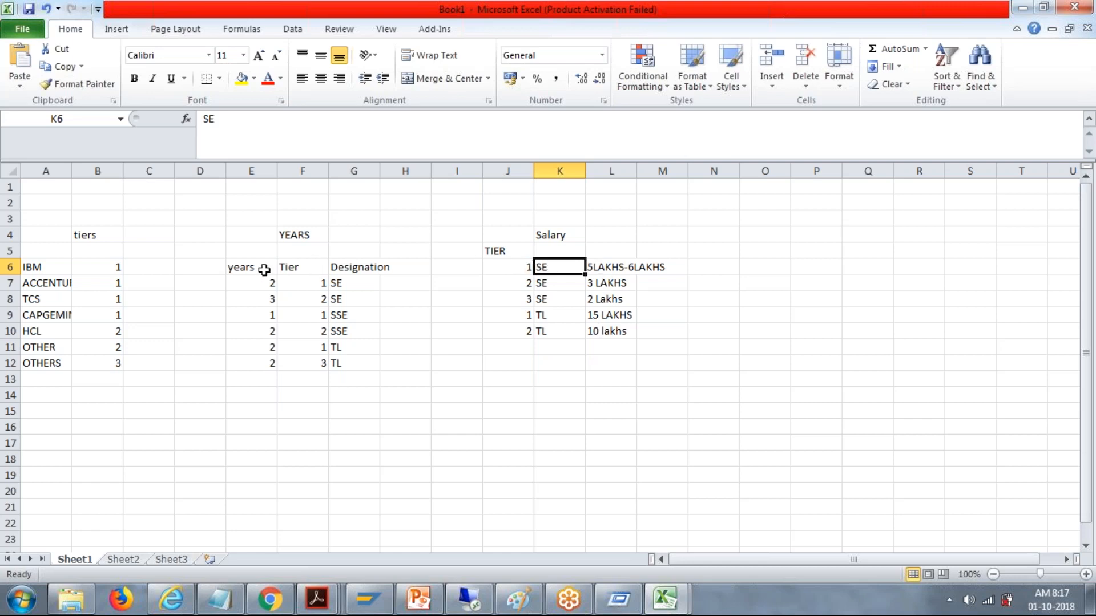
# Step: Review the tiers, YEARS and Salary tables, examining the years column, the salary entries and each table's heading
pyautogui.moveTo(262, 270); pyautogui.dragTo(265, 364)
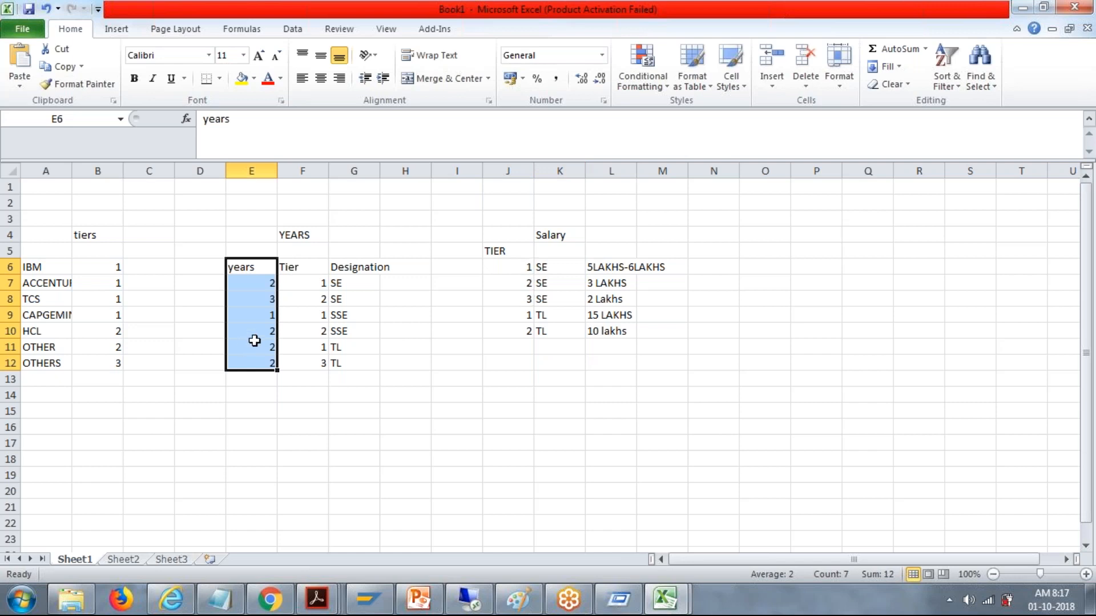
pyautogui.click(104, 283)
pyautogui.click(247, 264)
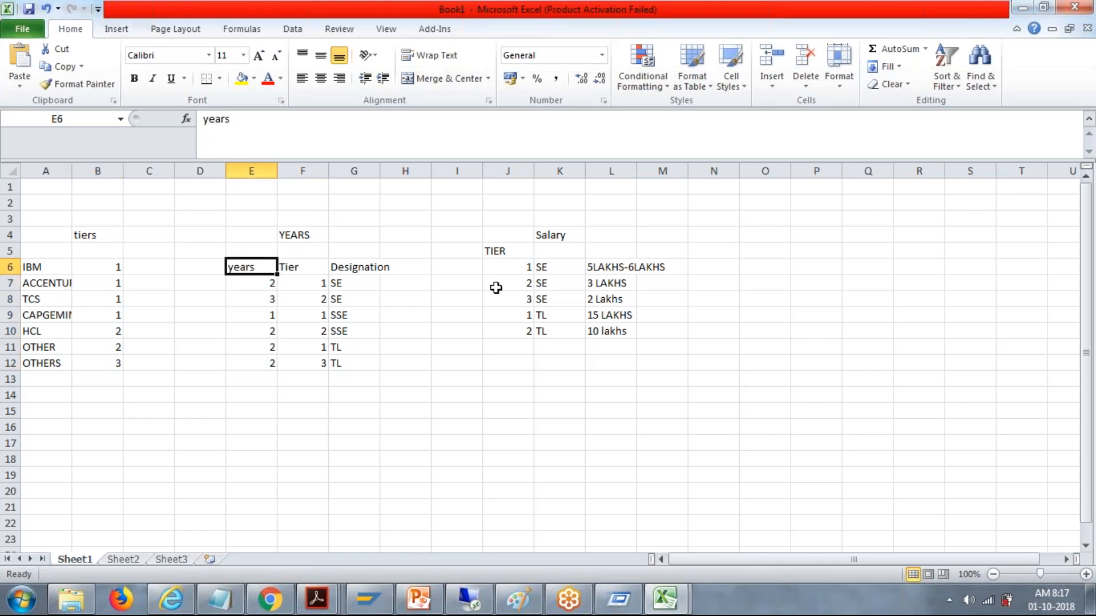
pyautogui.moveTo(593, 265); pyautogui.dragTo(603, 333)
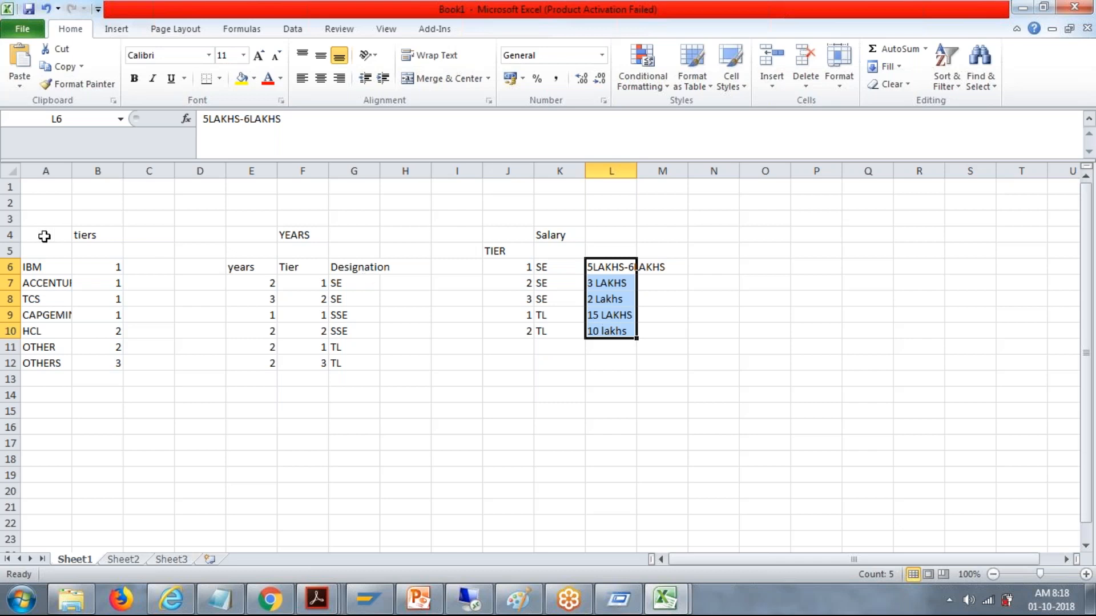
pyautogui.moveTo(25, 270); pyautogui.dragTo(464, 283)
pyautogui.moveTo(67, 237); pyautogui.dragTo(394, 234)
pyautogui.moveTo(395, 235); pyautogui.dragTo(671, 374)
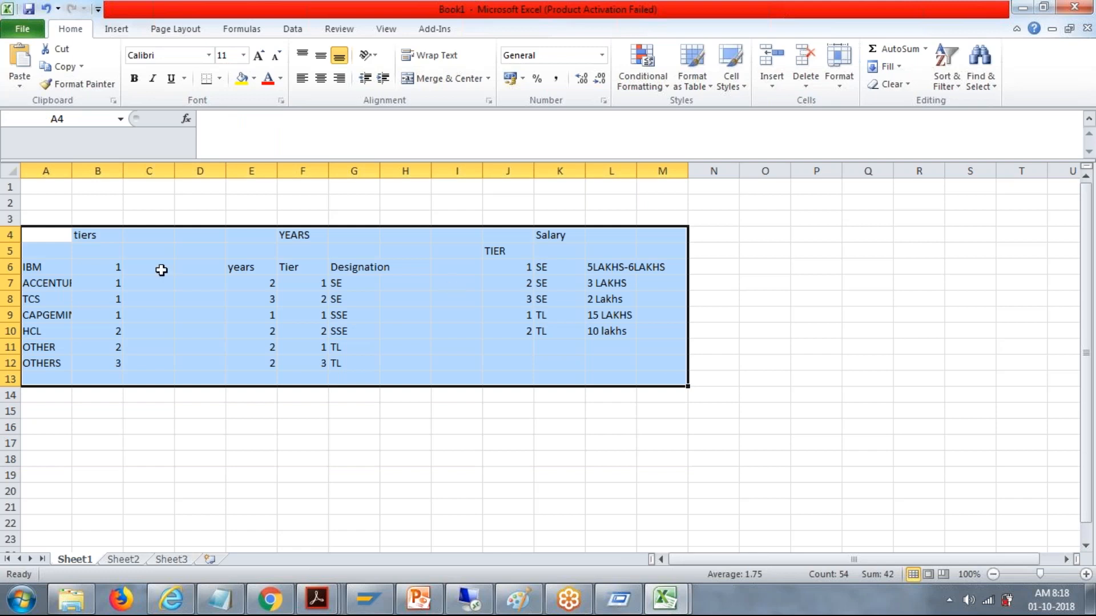
pyautogui.click(89, 235)
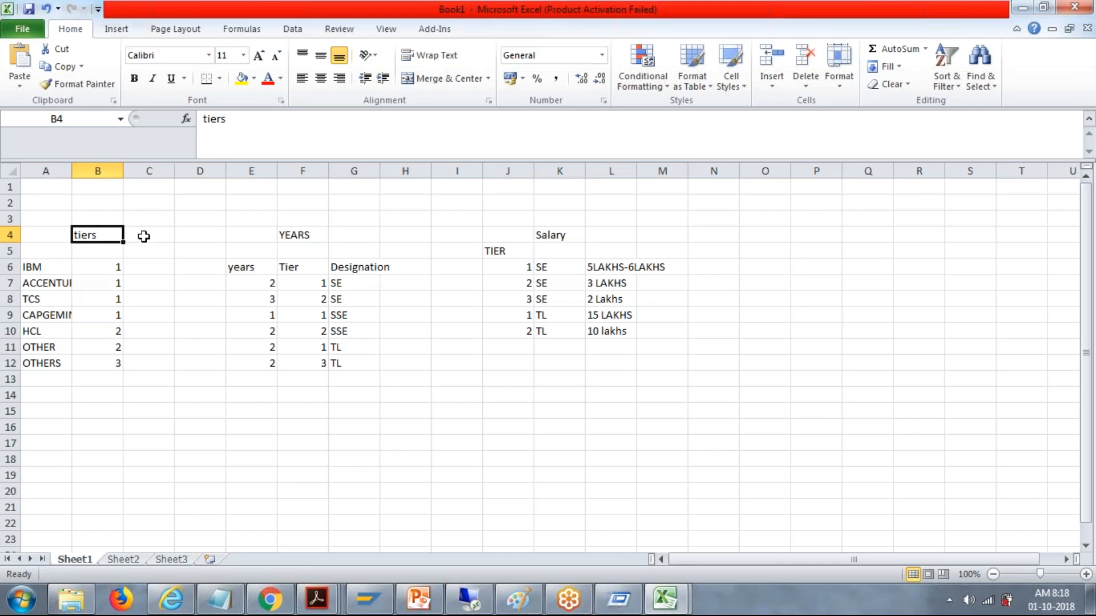
pyautogui.click(315, 236)
pyautogui.click(545, 240)
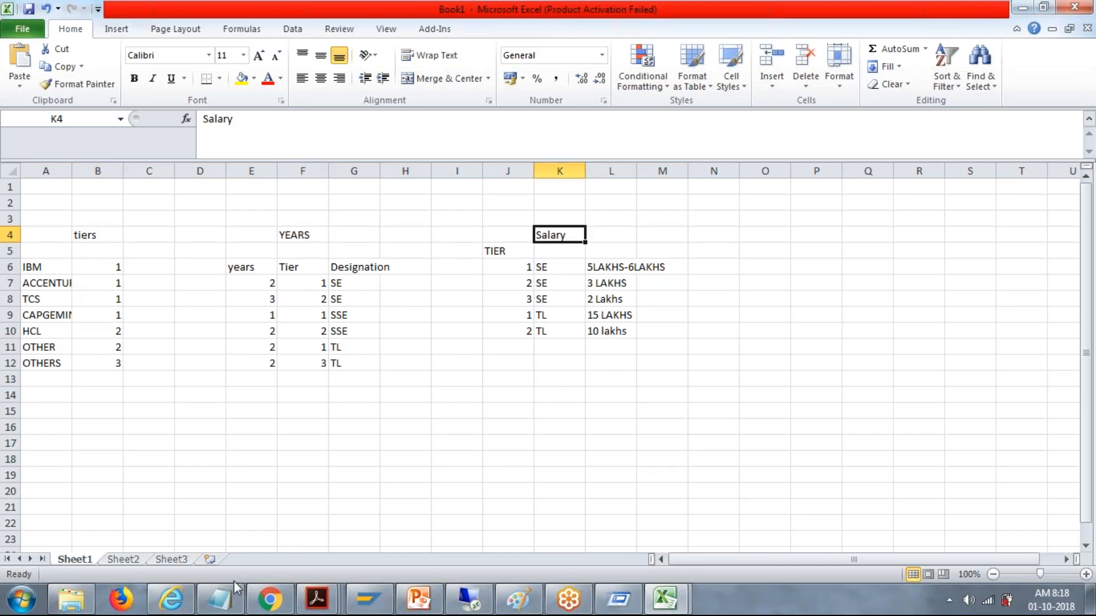
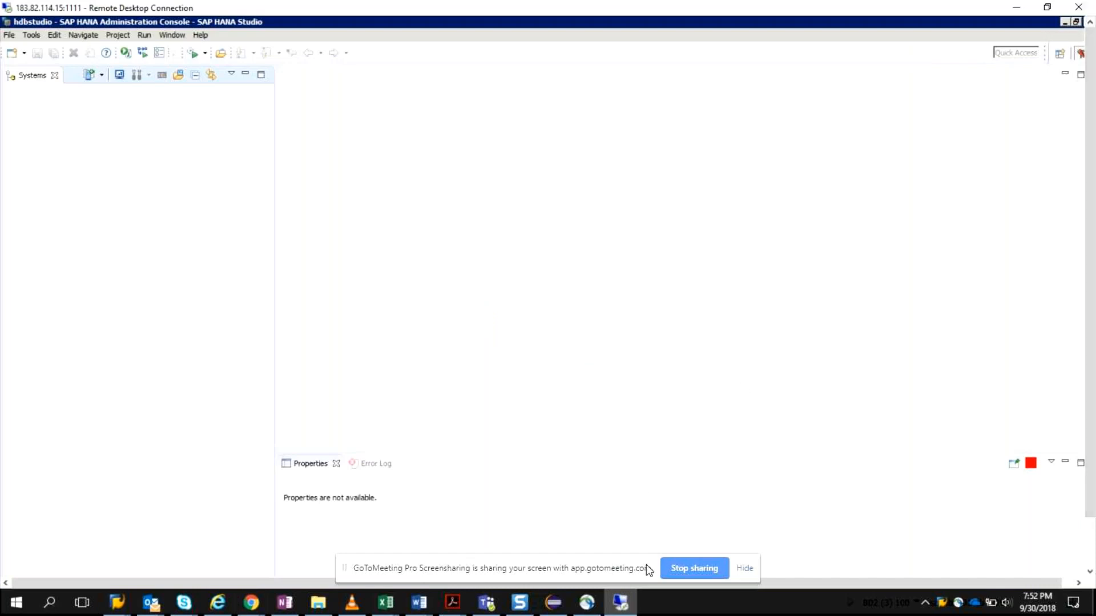
pyautogui.click(620, 604)
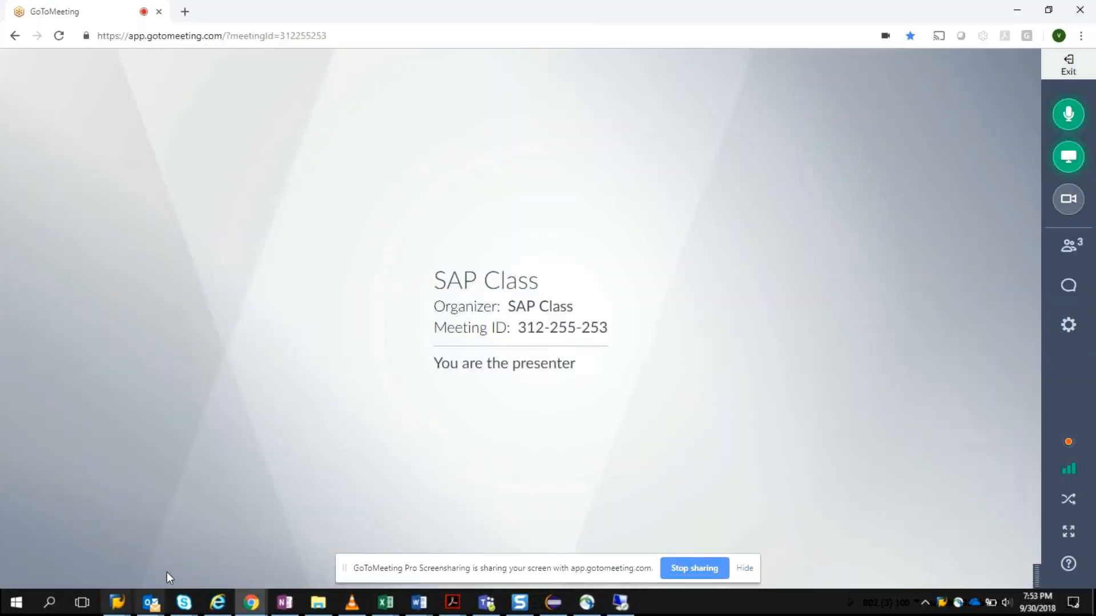
pyautogui.click(16, 603)
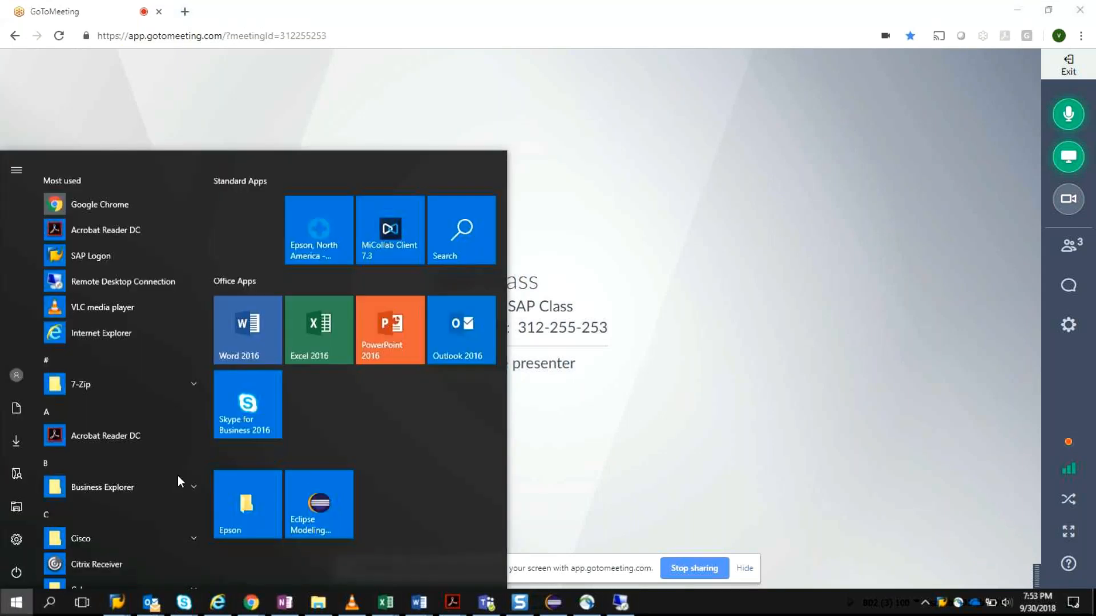
pyautogui.write('rd')
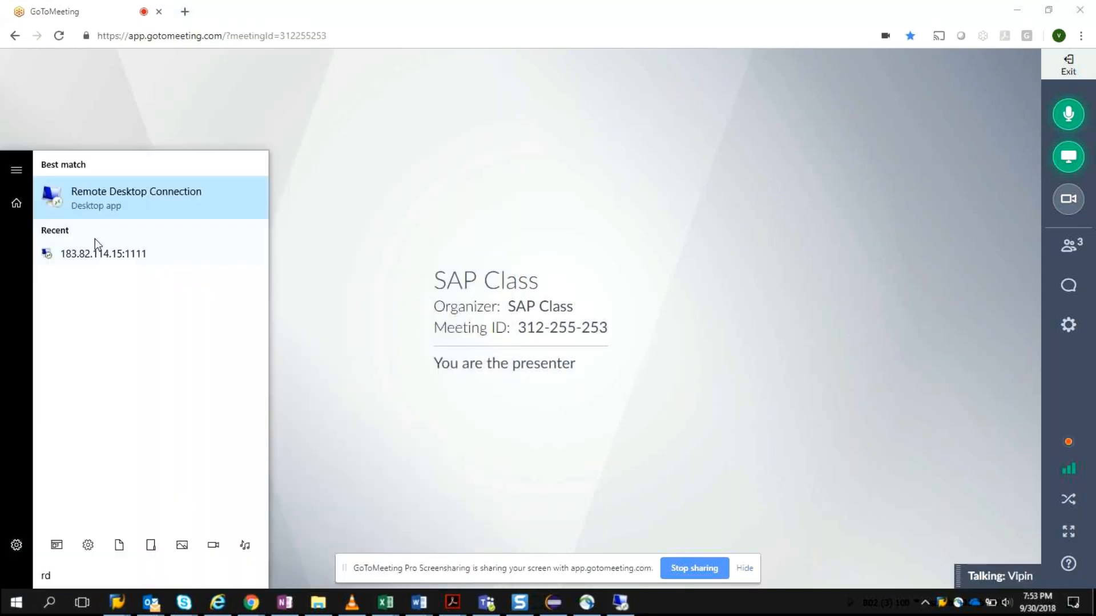
pyautogui.click(140, 251)
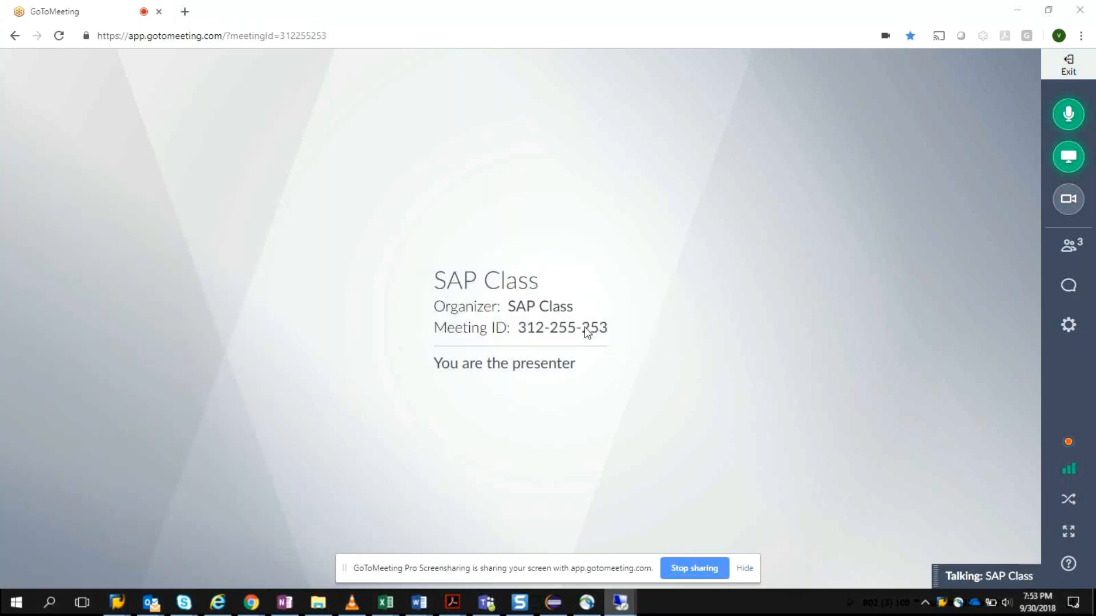
pyautogui.press('Return')
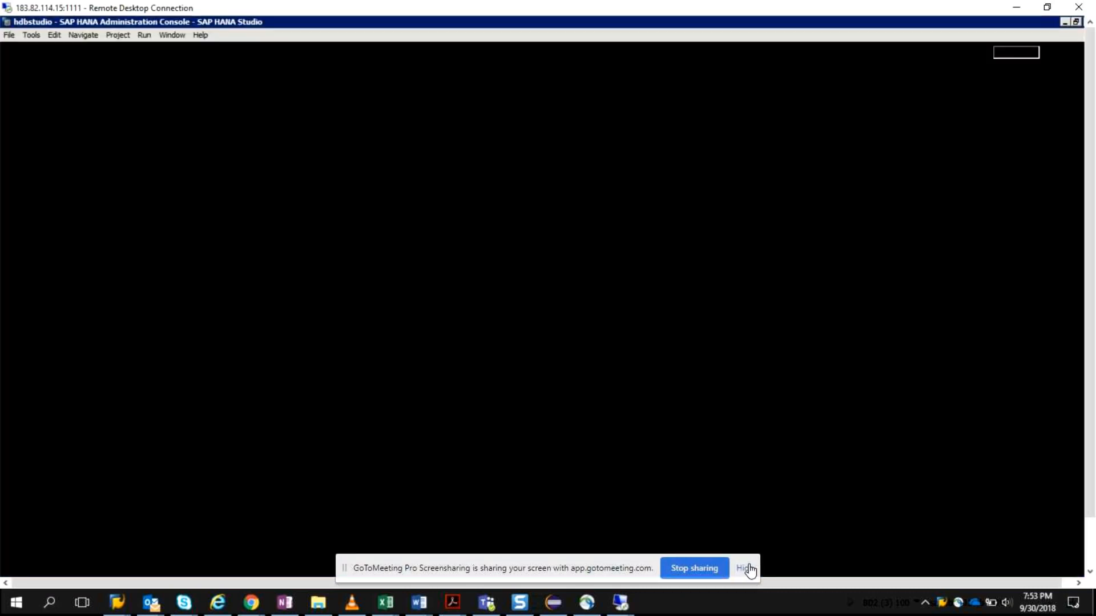
pyautogui.click(744, 568)
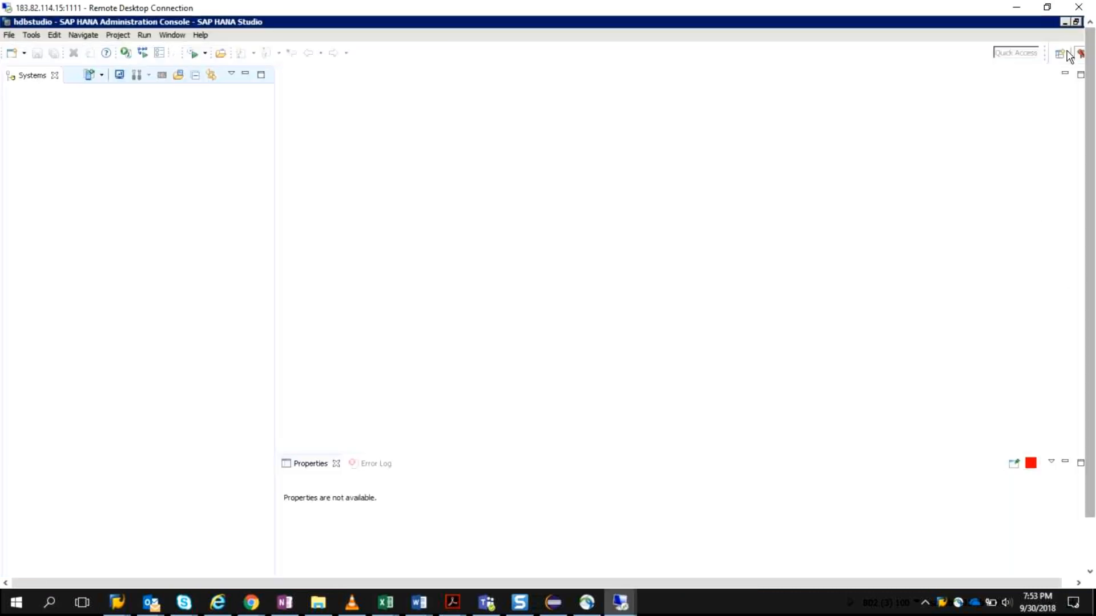
# Step: Minimize HANA Studio on the remote desktop, launch SAP Logon and open the grc10.1 connection
pyautogui.click(1064, 23)
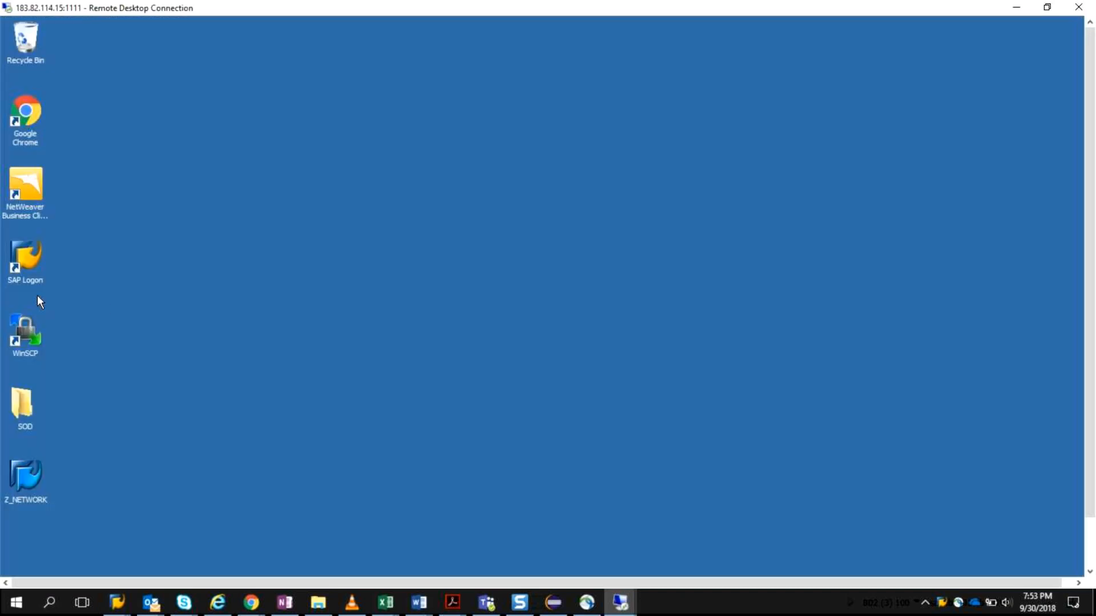
pyautogui.doubleClick(33, 248)
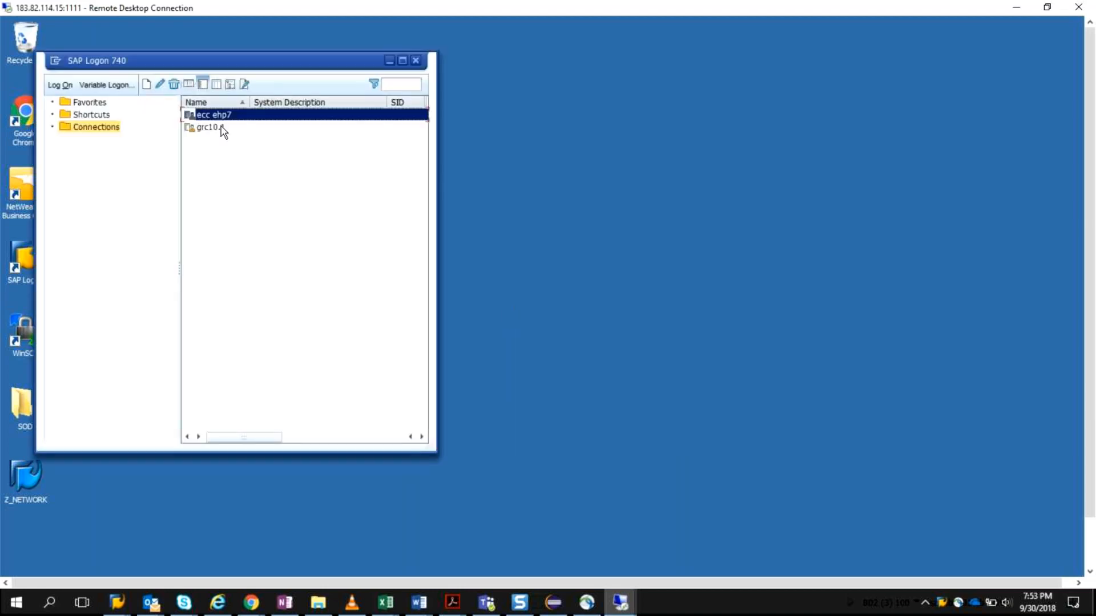
pyautogui.click(307, 126)
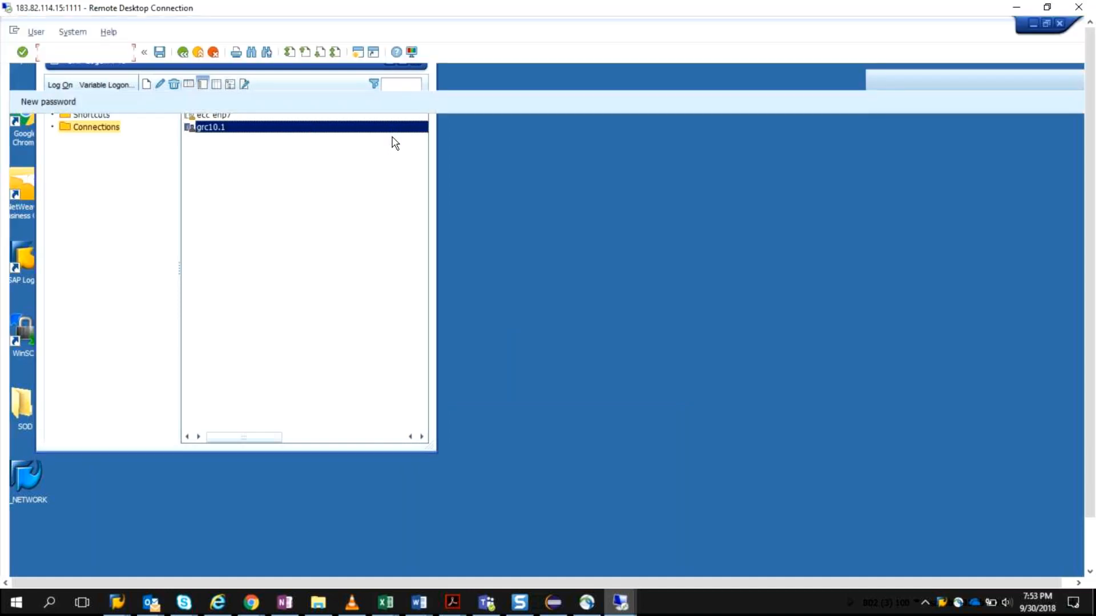
# Step: Log on to client 473 by filling in the user name and the account password
pyautogui.write('grcv')
pyautogui.press('Tab')
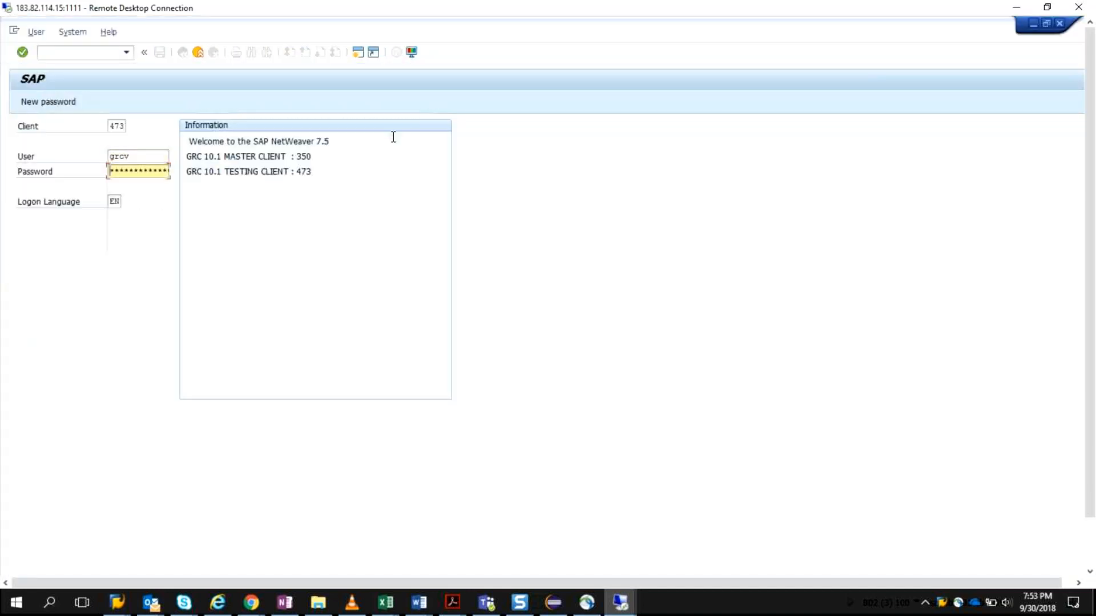
pyautogui.press('Return')
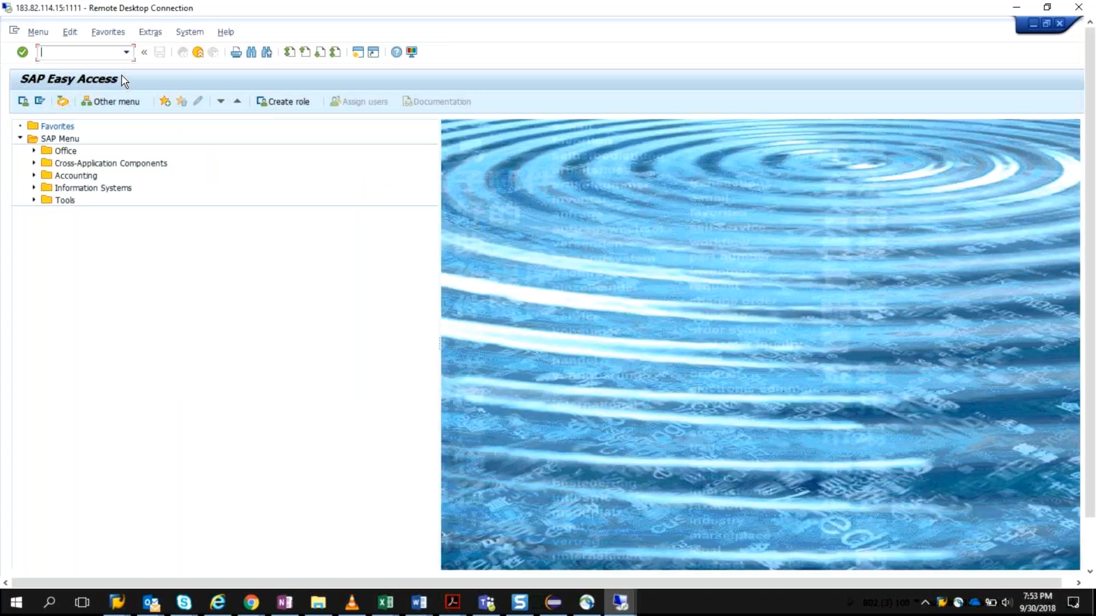
# Step: Run the brfplus transaction to launch the Business Rule Framework plus workbench
pyautogui.write('brfplus')
pyautogui.press('Return')
pyautogui.write('brfplus')
pyautogui.press('Return')
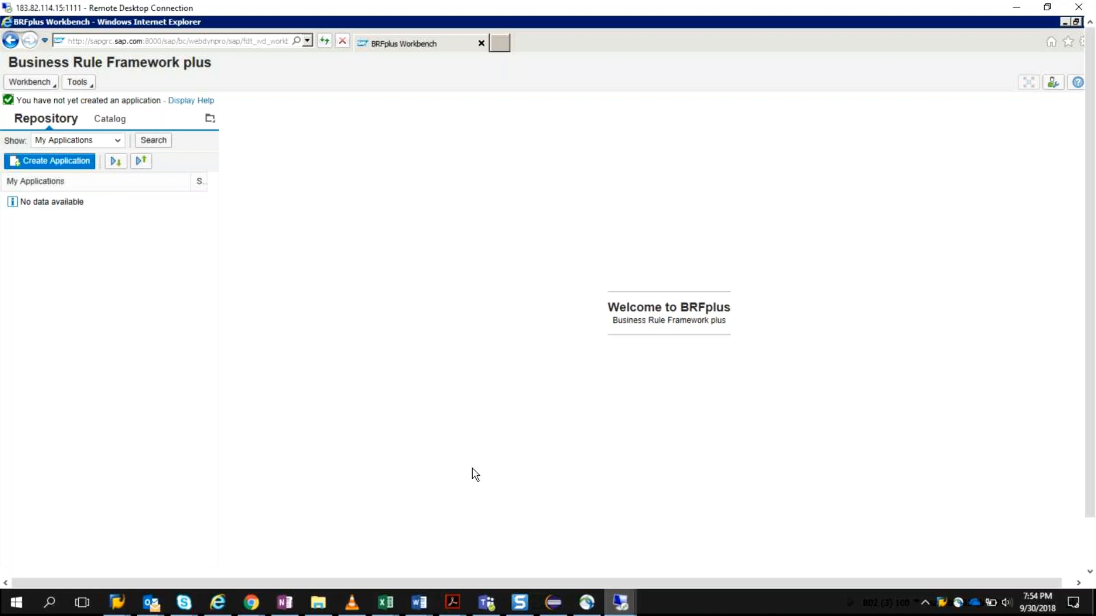
# Step: Close the duplicate Remote Desktop Connection window, keeping the one that shows the BRFplus Workbench
pyautogui.click(621, 600)
pyautogui.moveTo(621, 591)
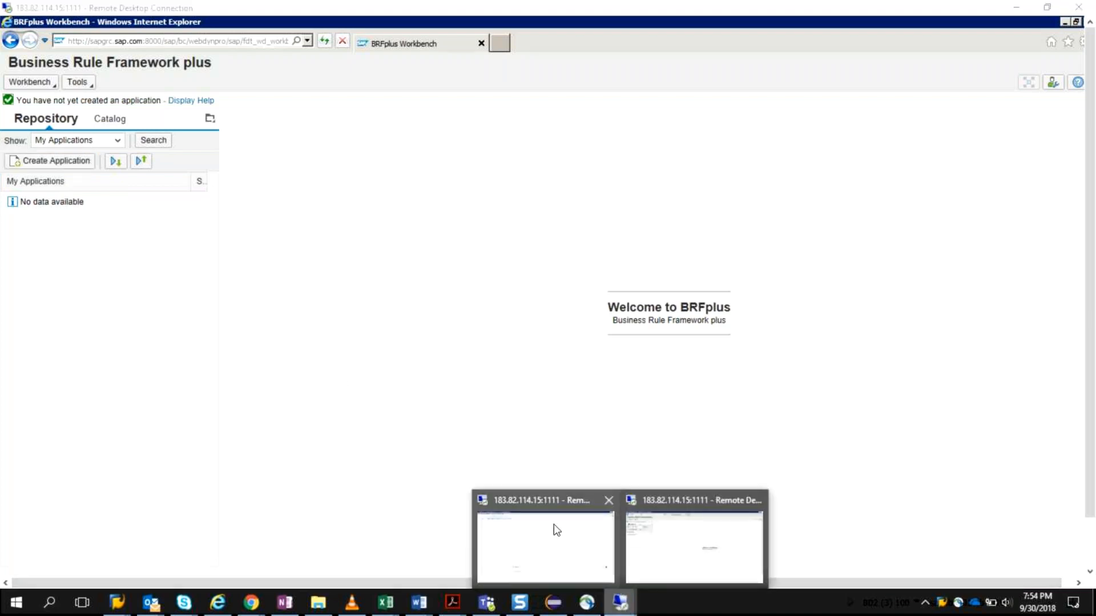
pyautogui.click(608, 501)
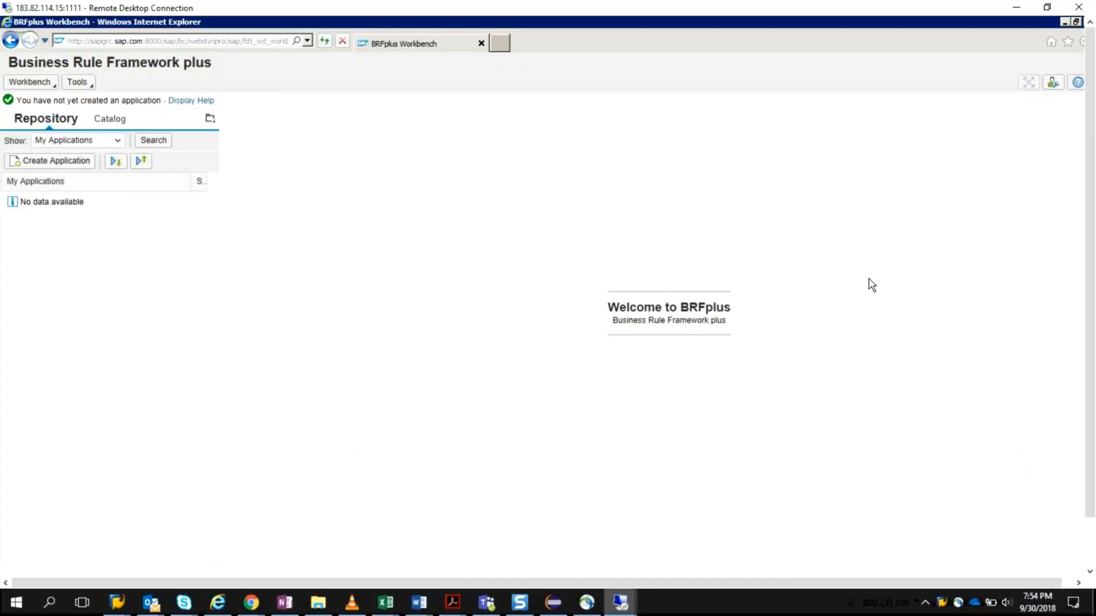
# Step: Return to SAP Easy Access, run transaction spro and display the SAP Reference IMG
pyautogui.click(1065, 23)
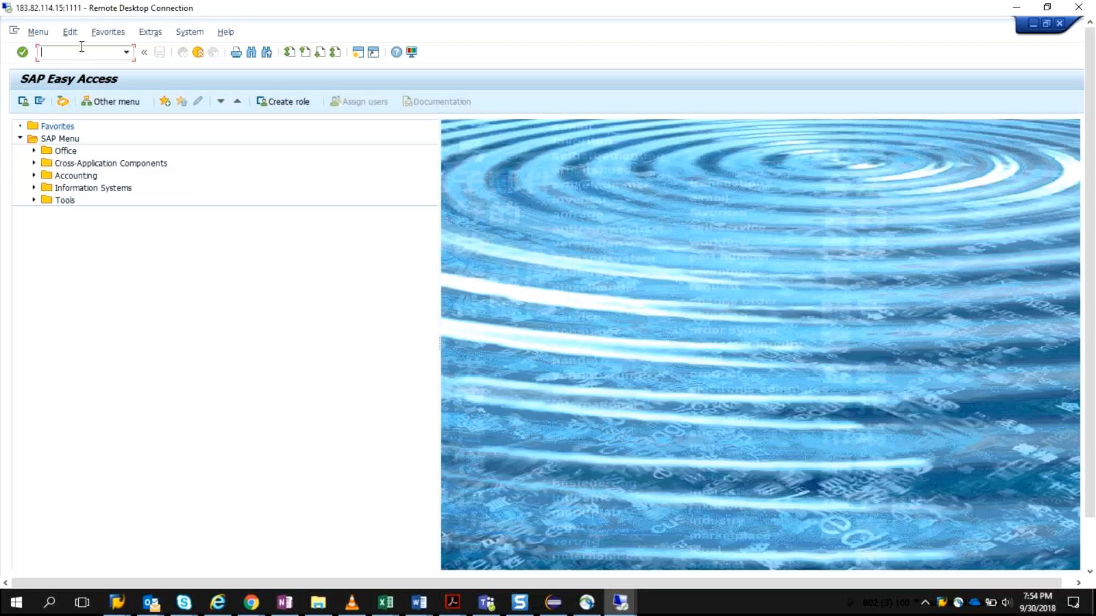
pyautogui.click(81, 52)
pyautogui.write('spro')
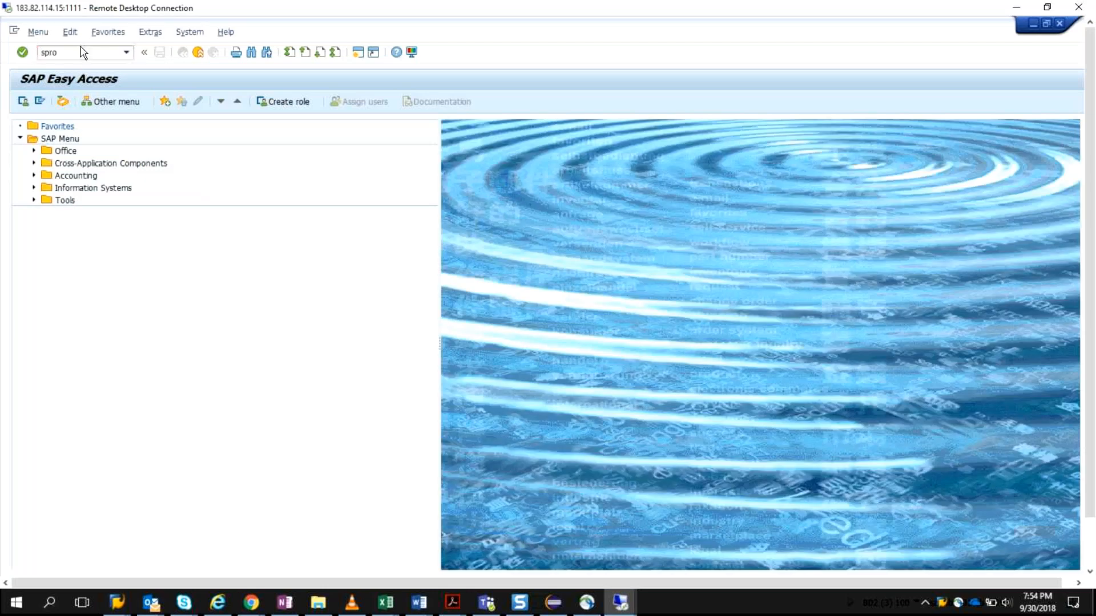
pyautogui.press('Return')
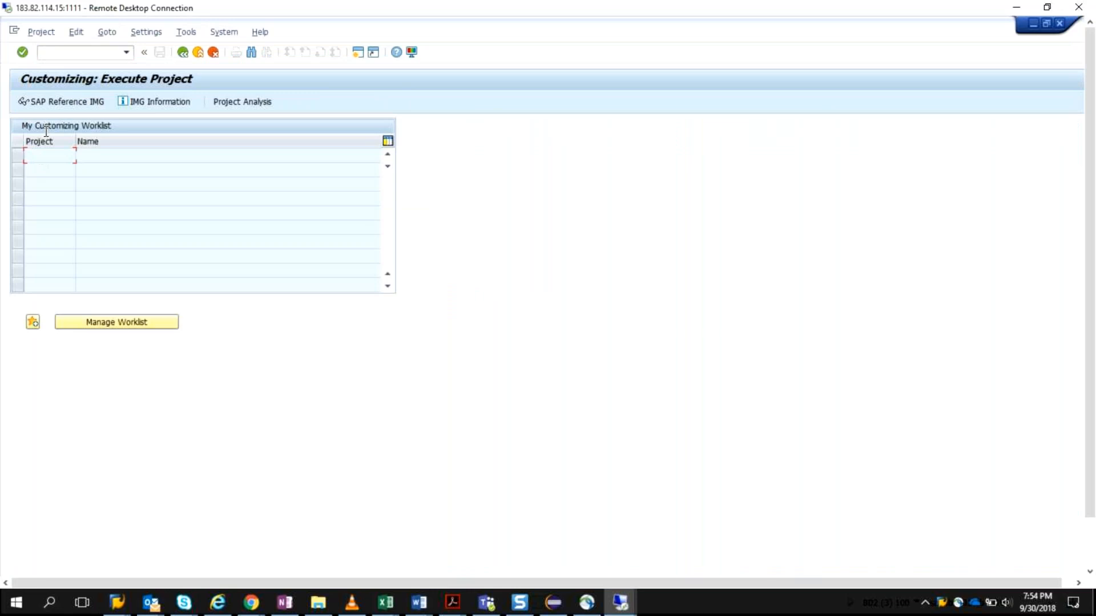
pyautogui.press('F5')
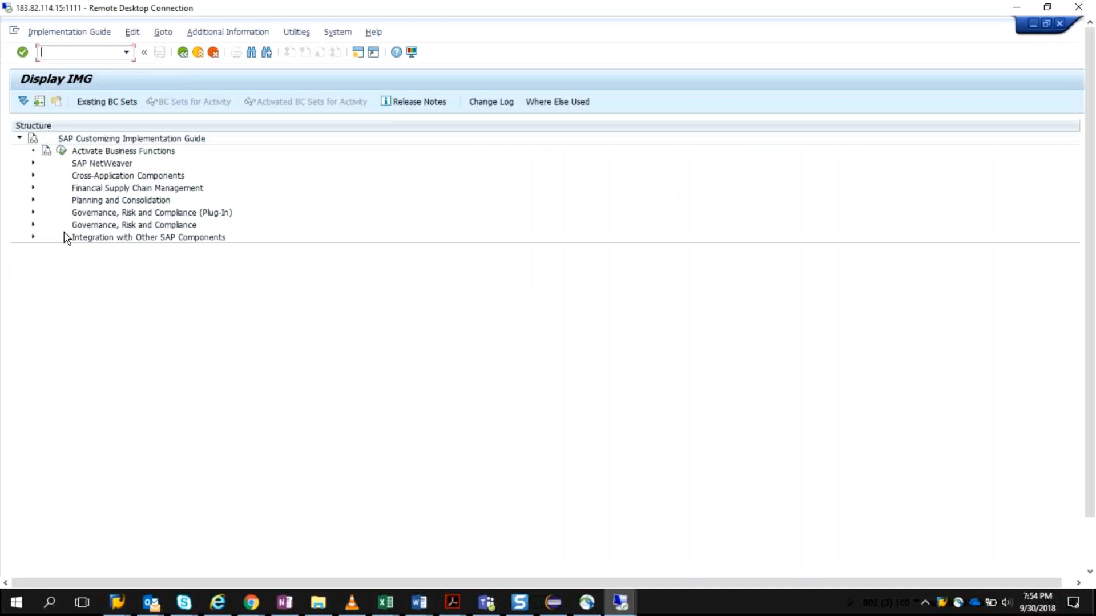
# Step: Under Governance, Risk and Compliance > Access Control > Role Management, execute Generate BRFPlus Applications, Approvers, and Methodology Functions
pyautogui.click(34, 224)
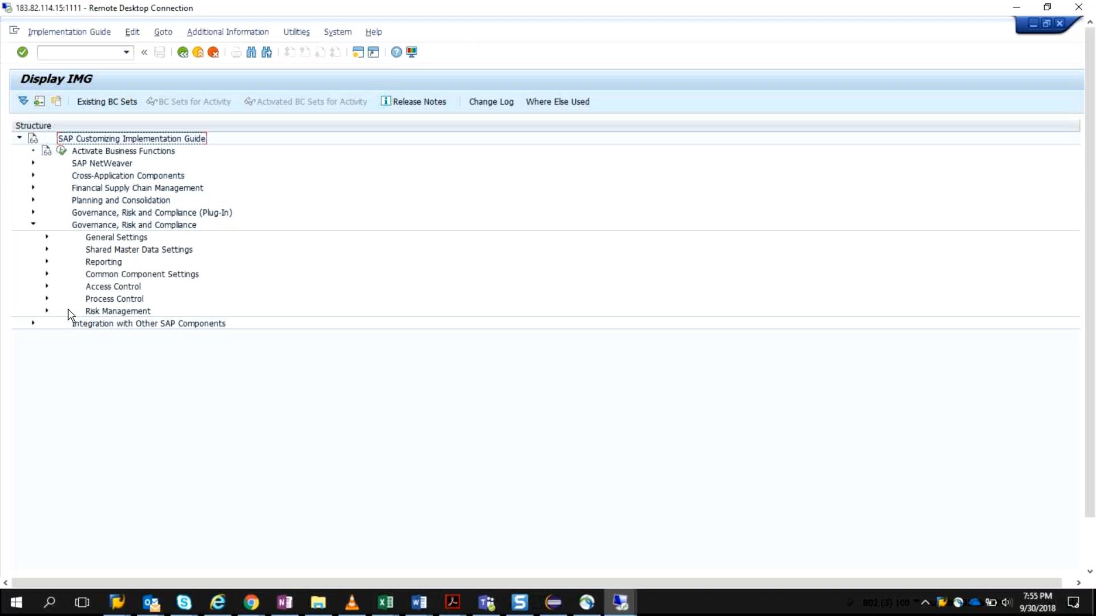
pyautogui.click(48, 287)
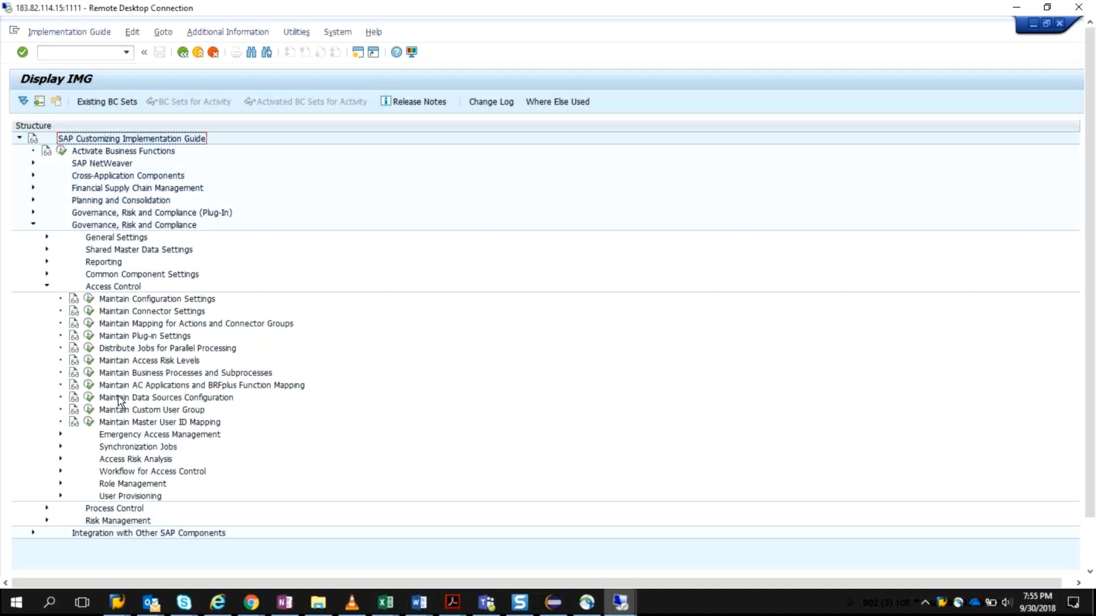
pyautogui.click(60, 485)
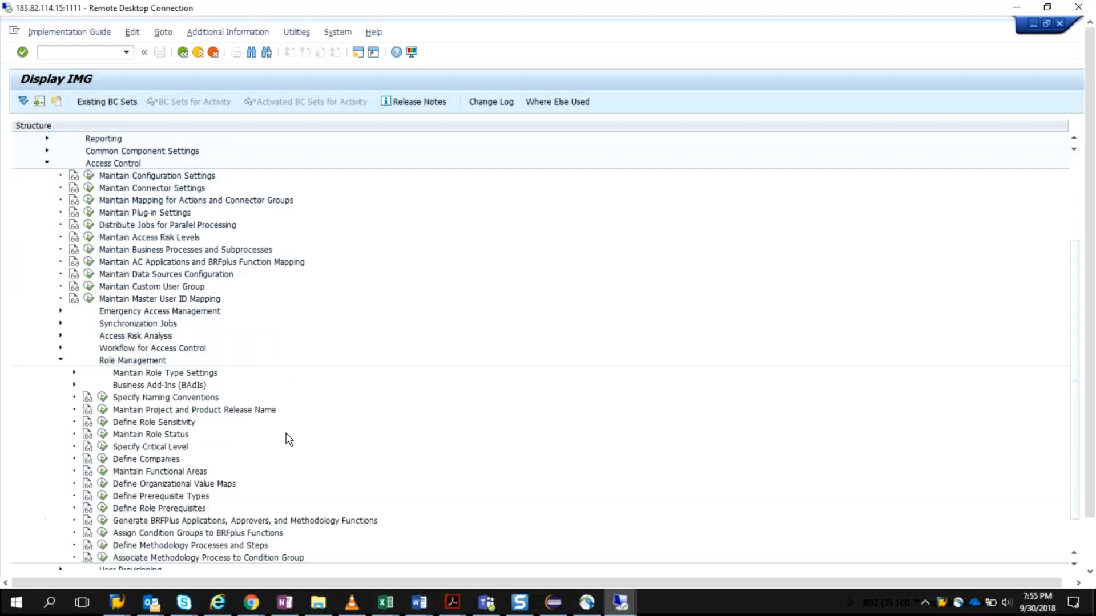
pyautogui.scroll(-1, 308, 428)
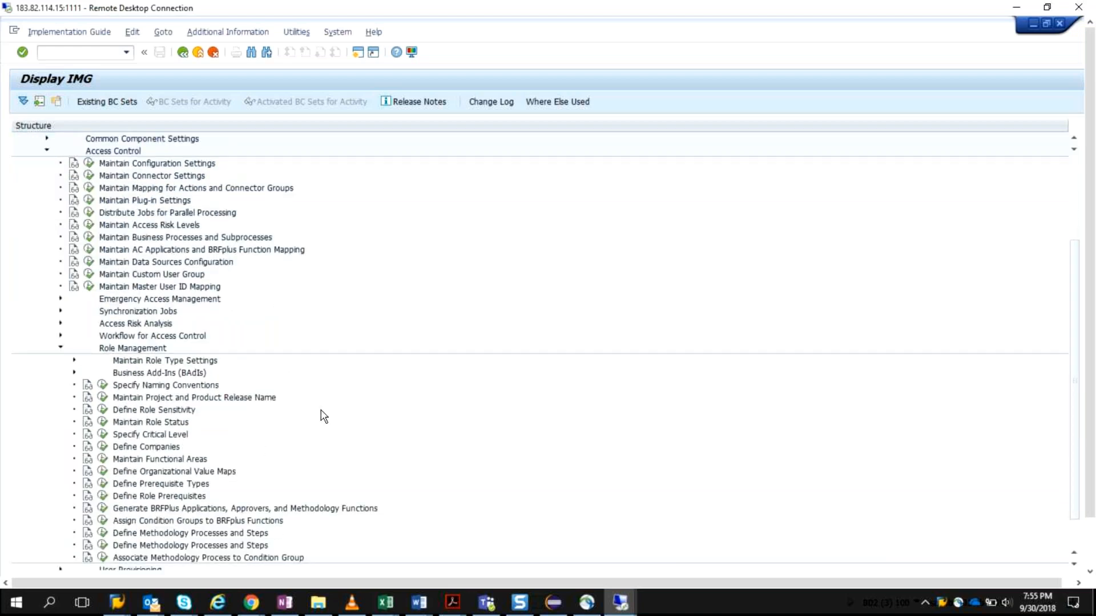
pyautogui.scroll(-3, 324, 415)
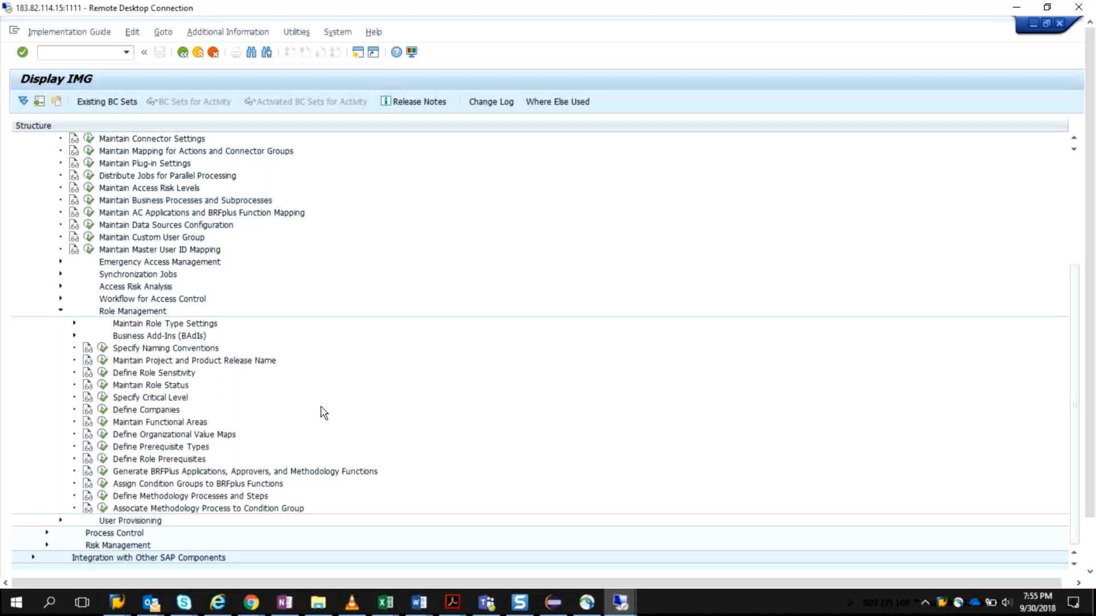
pyautogui.click(103, 472)
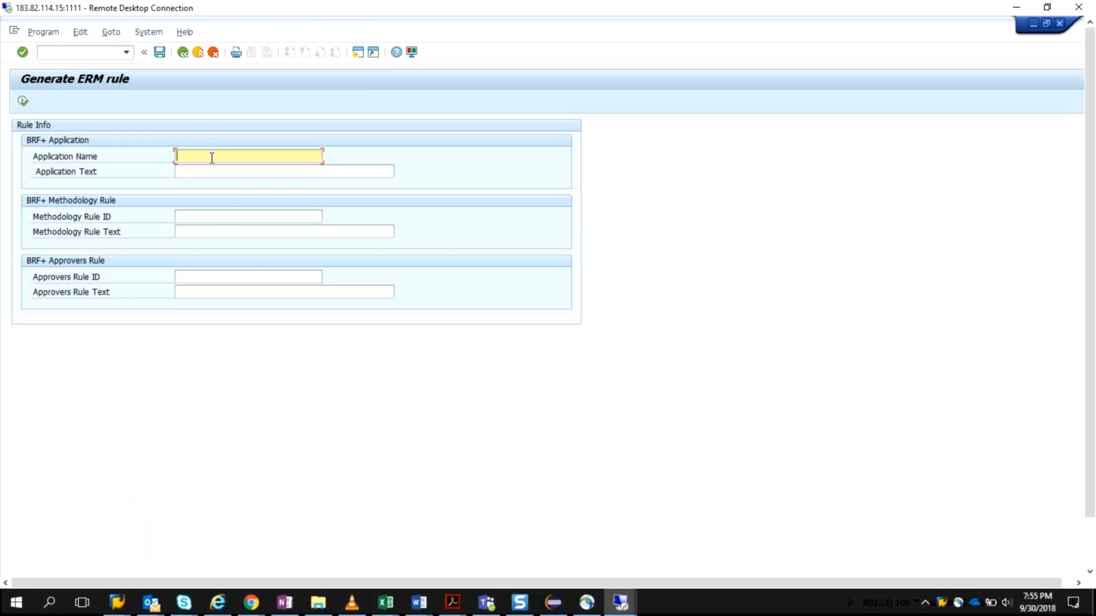
pyautogui.write('Vipin_BRFPLUS')
pyautogui.click(345, 172)
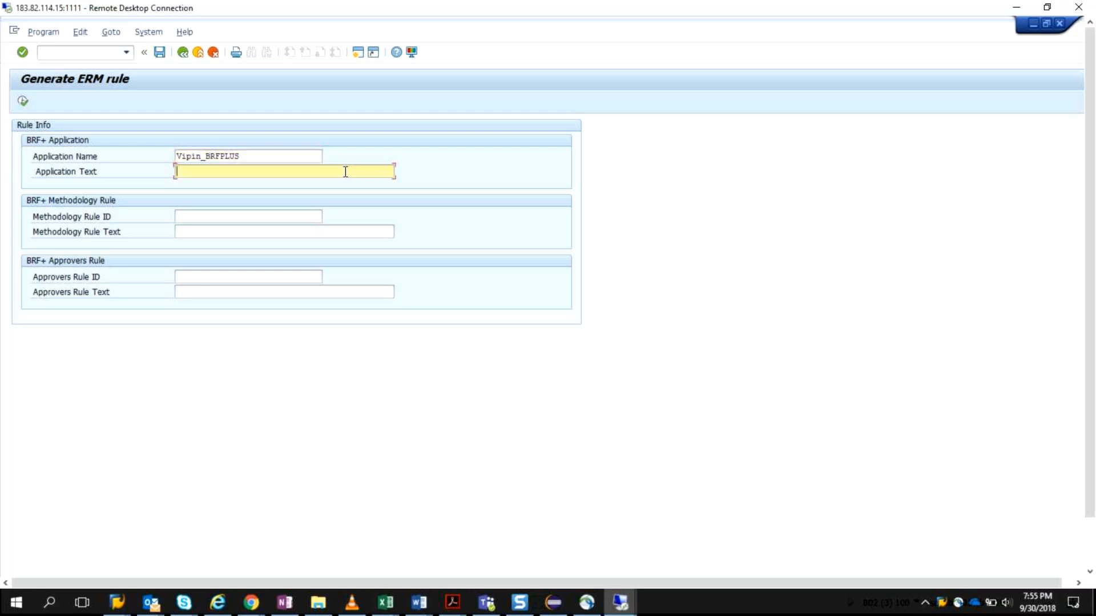
# Step: Set the BRF+ application name to Z_, the presenter's first name and _brm_
pyautogui.click(177, 155)
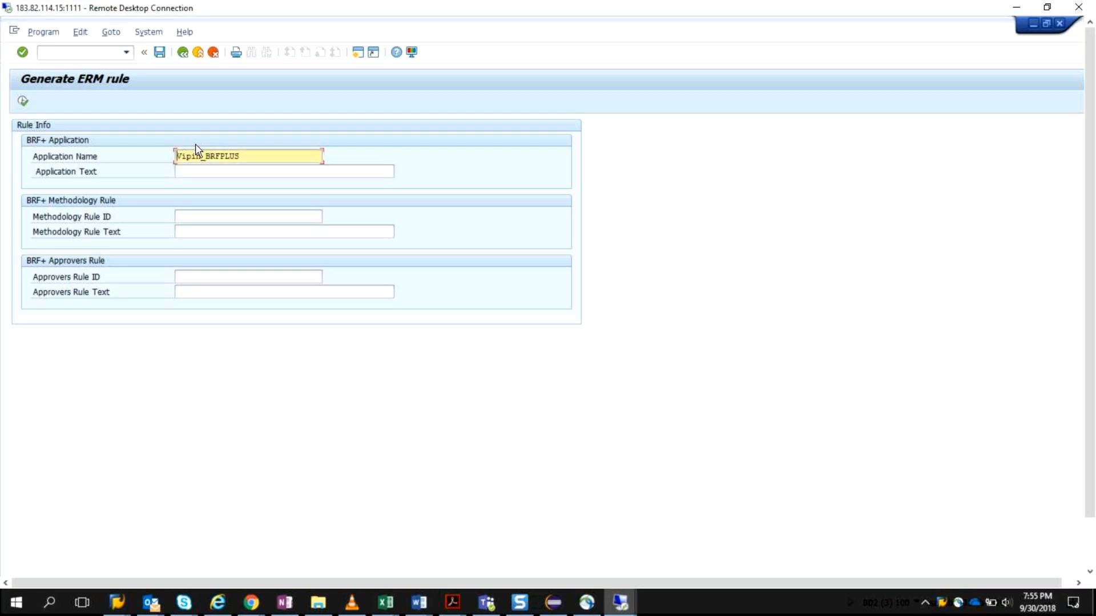
pyautogui.write('Z_')
pyautogui.write('Vipin')
pyautogui.write('_')
pyautogui.write('brflu')
pyautogui.press('BackSpace')
pyautogui.press('BackSpace')
pyautogui.press('BackSpace')
pyautogui.write('m_1')
pyautogui.press('BackSpace')
# Step: Set the application text to "Role methodology for app 1" and remove the trailing underscore from the application name
pyautogui.click(217, 170)
pyautogui.write('Role m')
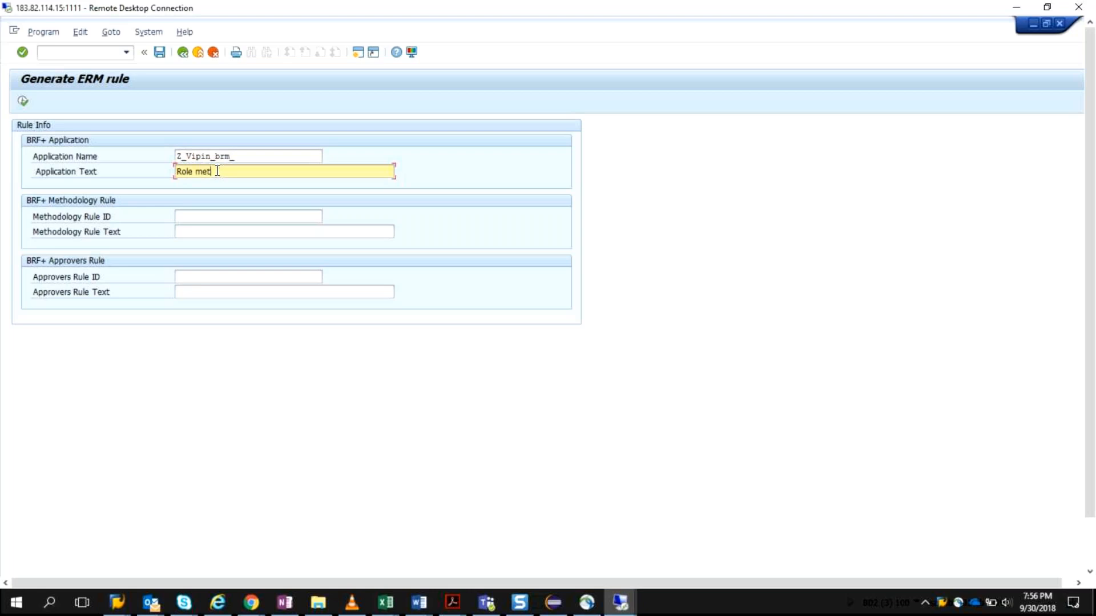
pyautogui.write('hodology for ap')
pyautogui.press('BackSpace')
pyautogui.write('pp')
pyautogui.write('1')
pyautogui.click(201, 214)
pyautogui.click(254, 157)
pyautogui.press('BackSpace')
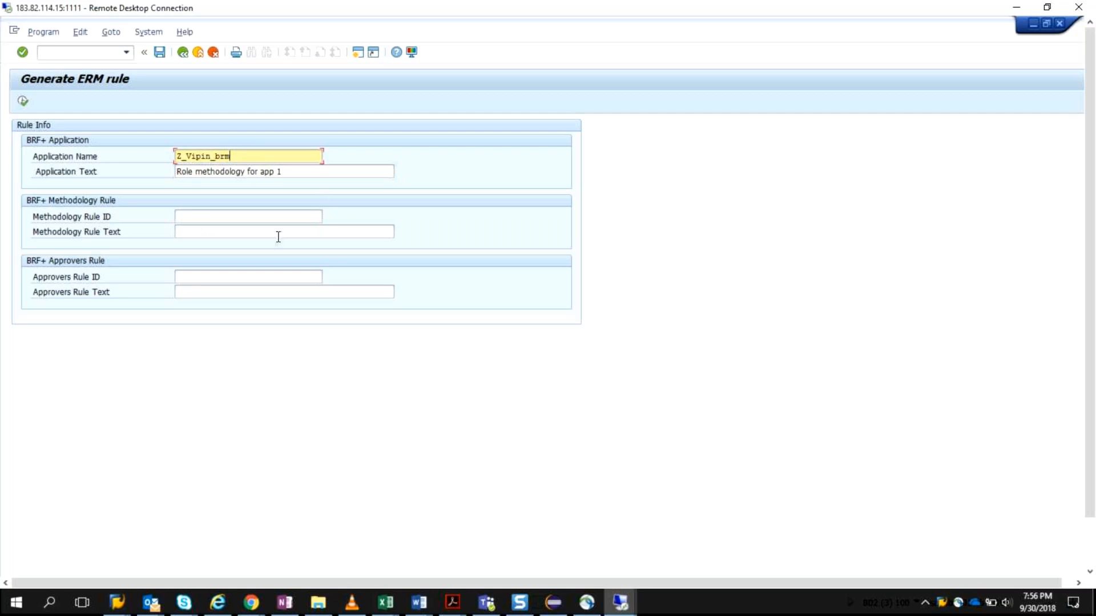
# Step: Set the BRF+ Methodology Rule ID to Z_Single_role
pyautogui.click(197, 214)
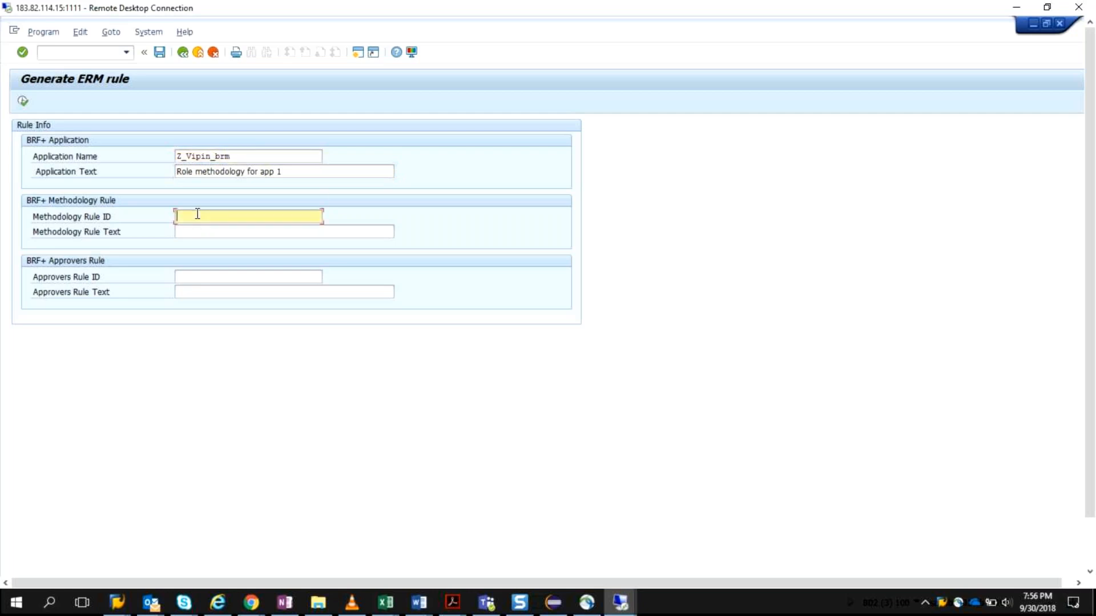
pyautogui.write('Z')
pyautogui.write('_')
pyautogui.write('m')
pyautogui.write('ethod')
pyautogui.press('BackSpace')
pyautogui.press('BackSpace')
pyautogui.press('BackSpace')
pyautogui.press('BackSpace')
pyautogui.press('BackSpace')
pyautogui.press('BackSpace')
pyautogui.write('Single_role')
# Step: Set the Methodology Rule Text to "Role methodology 1"
pyautogui.click(235, 230)
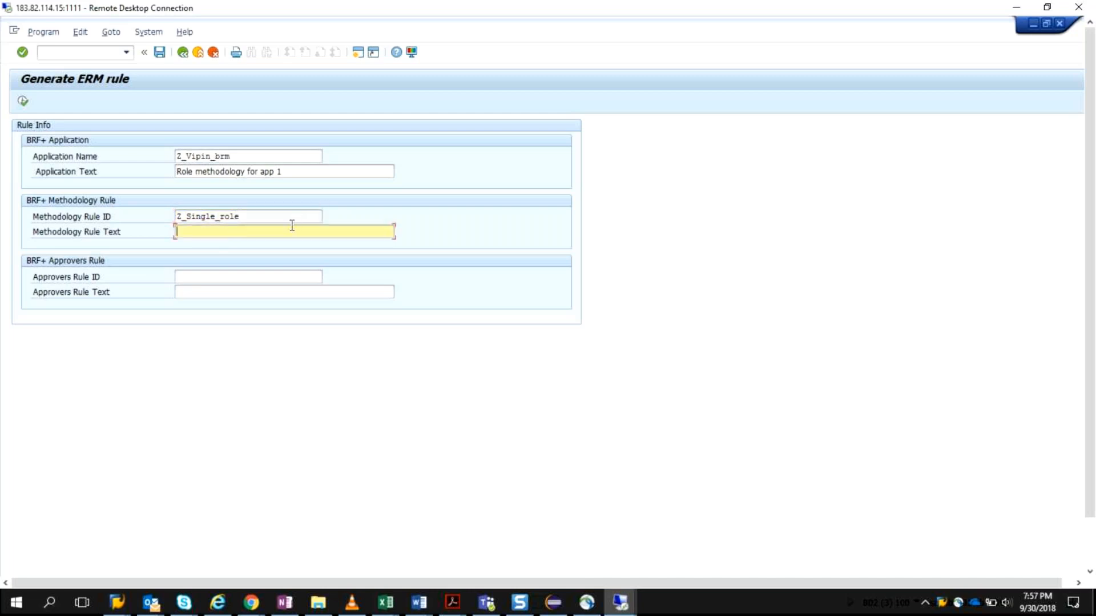
pyautogui.write('Role a')
pyautogui.press('BackSpace')
pyautogui.write('methodology 1')
# Step: Set the BRF+ Approvers Rule ID to Z_Role_Approver
pyautogui.click(199, 284)
pyautogui.write('Z_Rule')
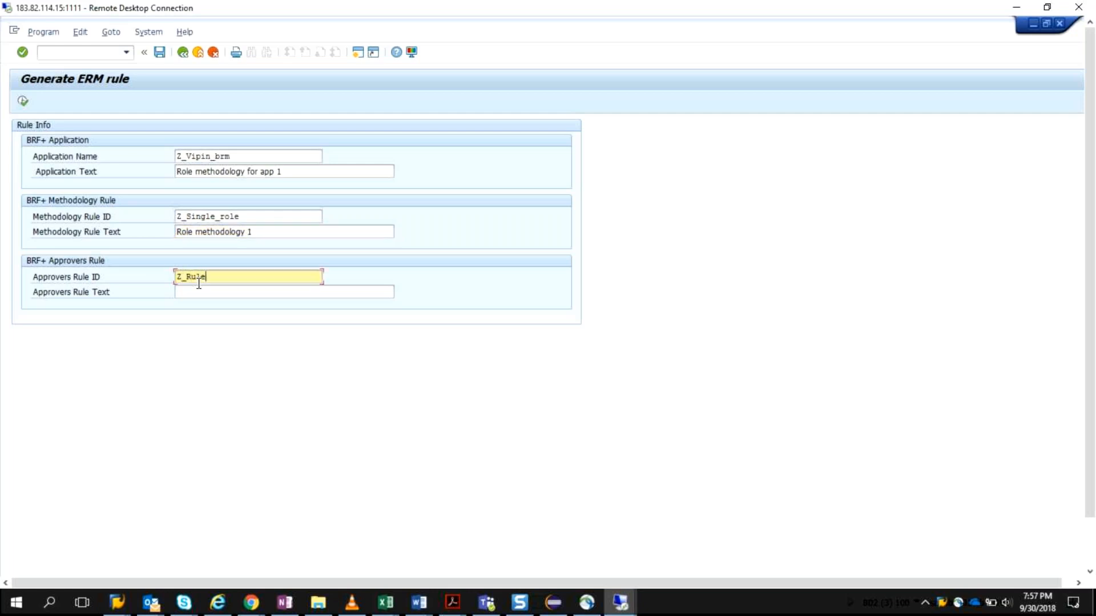
pyautogui.press('BackSpace')
pyautogui.press('BackSpace')
pyautogui.press('BackSpace')
pyautogui.write('ole_Approver')
# Step: Set the Approvers Rule Text to "Role Approver" and generate the BRF+ application with its rules
pyautogui.click(199, 290)
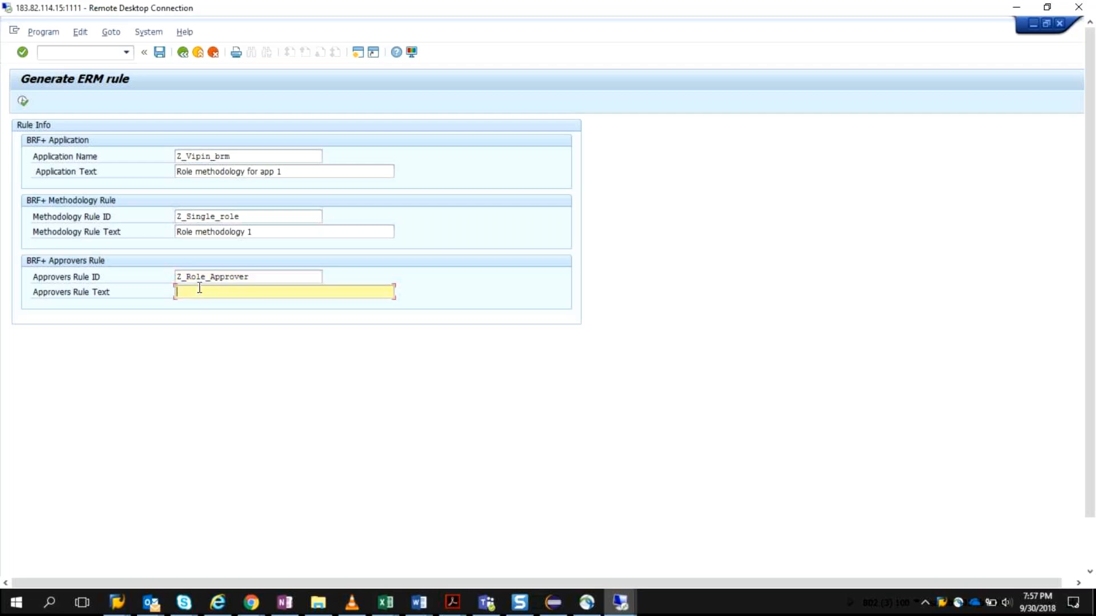
pyautogui.write('Role Approve')
pyautogui.press('BackSpace')
pyautogui.write('r')
pyautogui.click(24, 101)
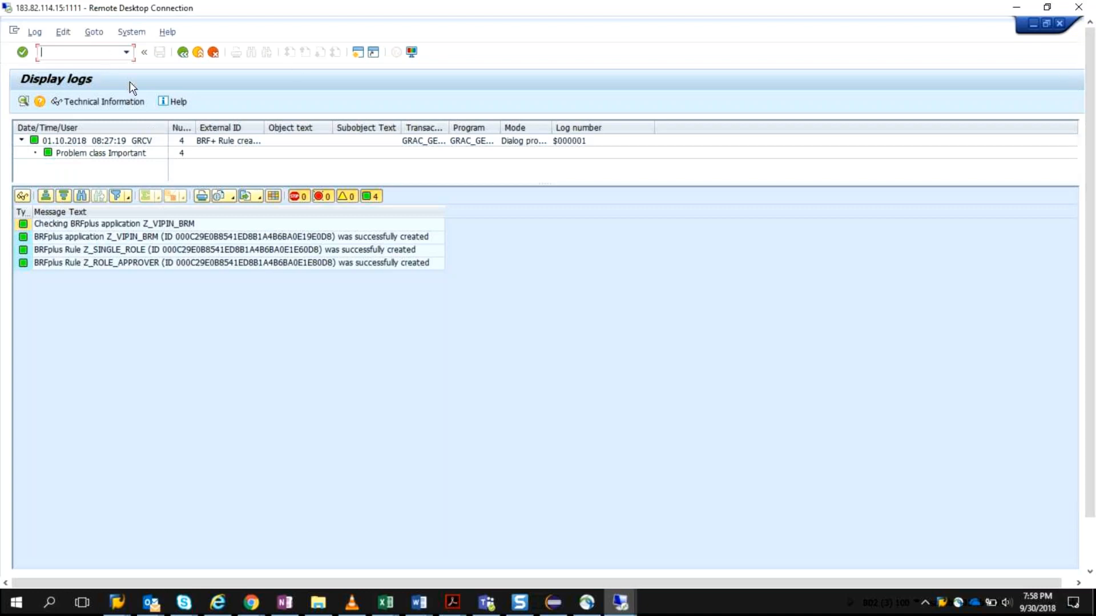
# Step: Run the BRFplus transaction again and switch to the remote Internet Explorer window with the BRFplus Workbench
pyautogui.click(51, 47)
pyautogui.write('/nbrfplus')
pyautogui.press('Return')
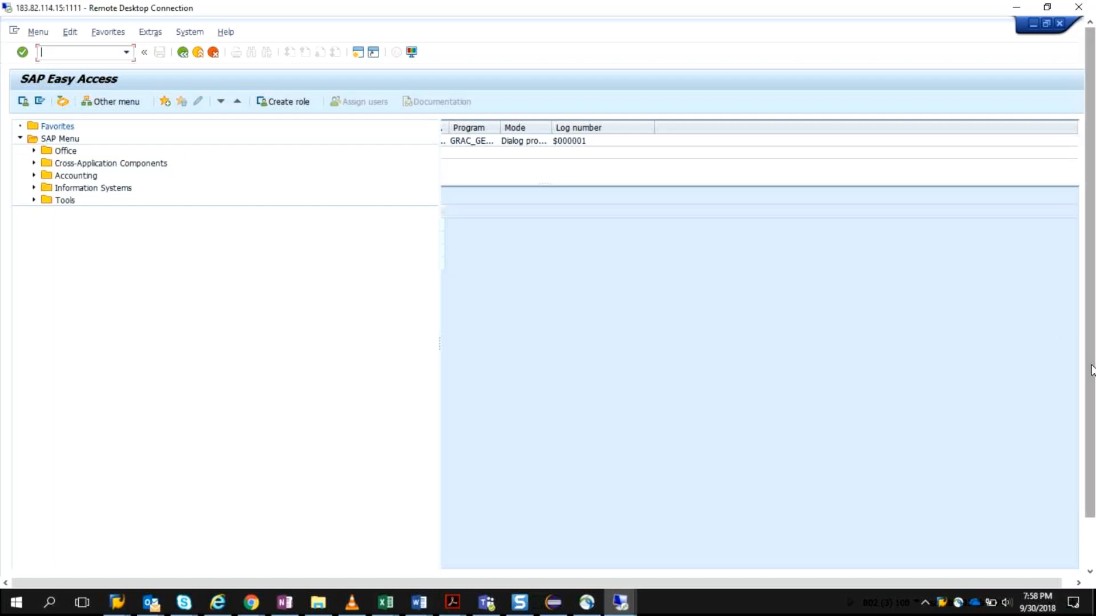
pyautogui.moveTo(1092, 371); pyautogui.dragTo(1089, 417)
pyautogui.click(269, 568)
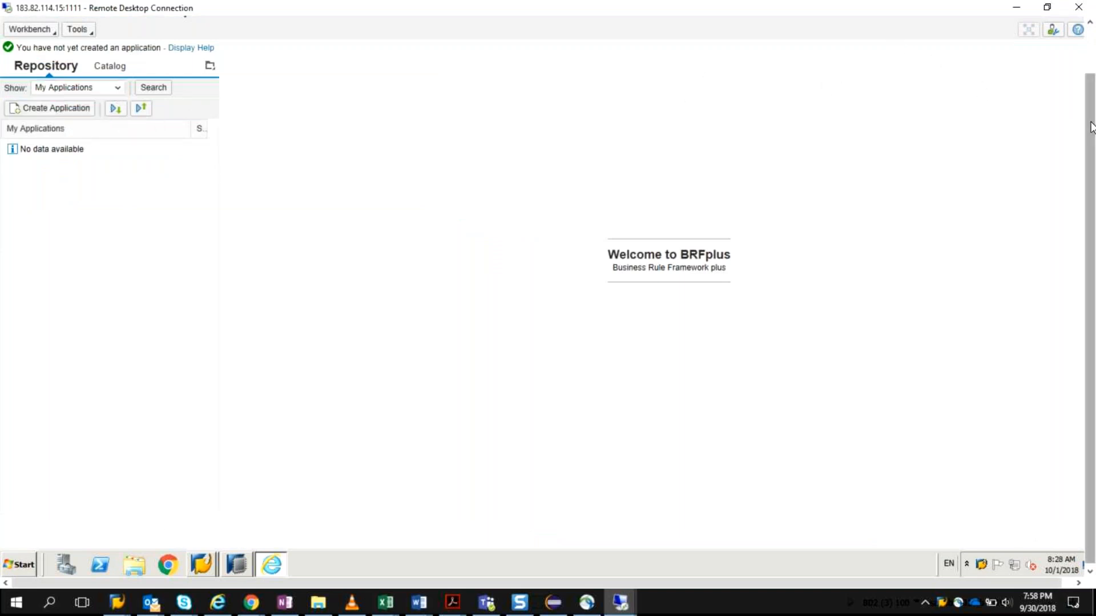
# Step: Expand the data objects of the "Role methodology for app 1" application and examine its elements and the repository display options
pyautogui.moveTo(1090, 122); pyautogui.dragTo(1090, 63)
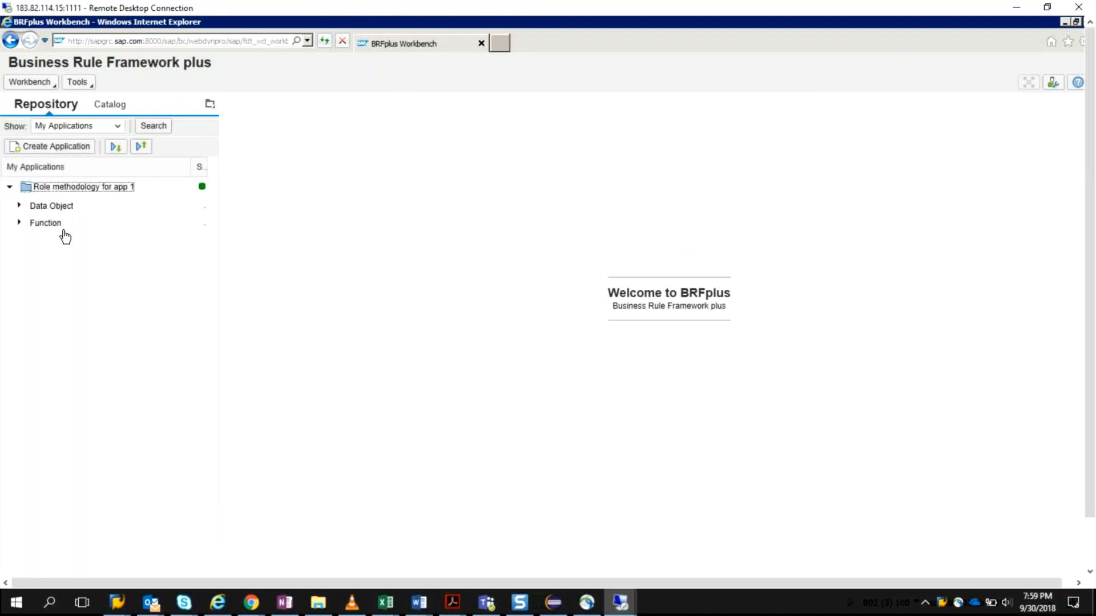
pyautogui.click(18, 206)
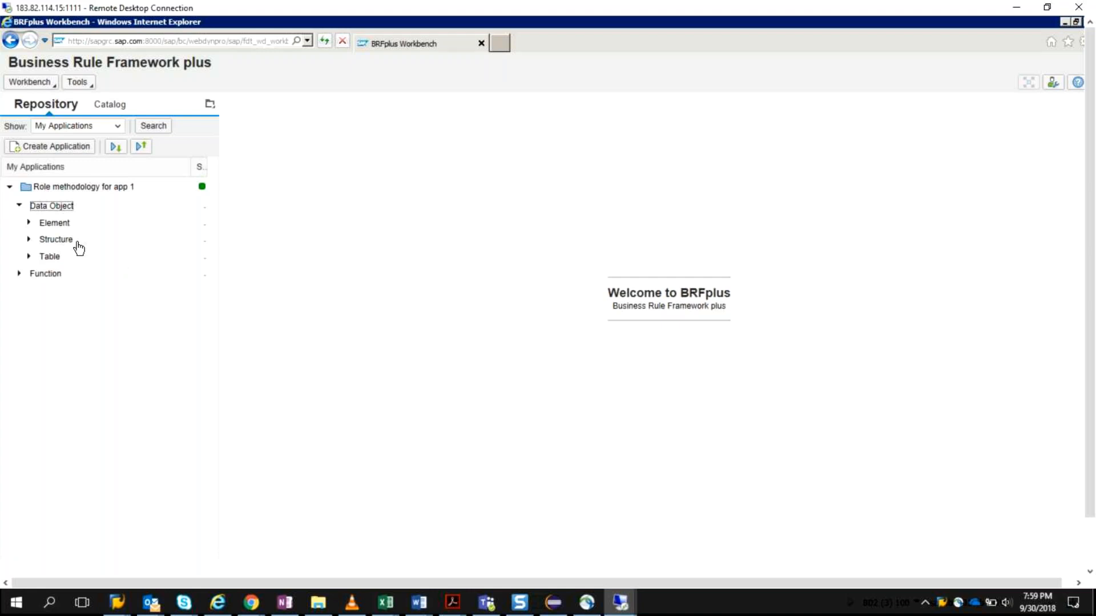
pyautogui.click(27, 223)
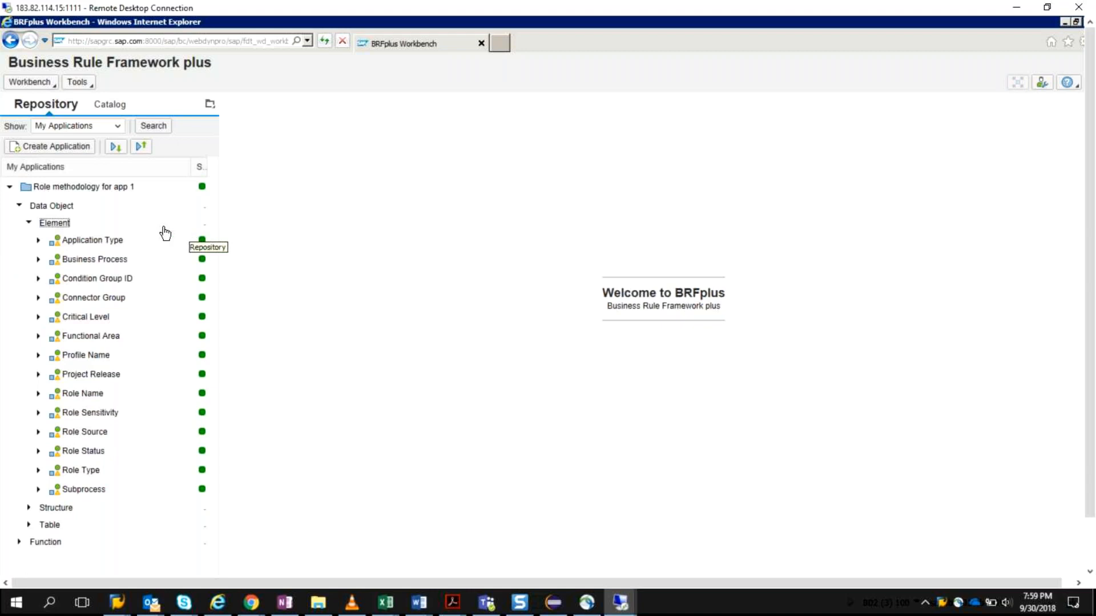
pyautogui.click(71, 147)
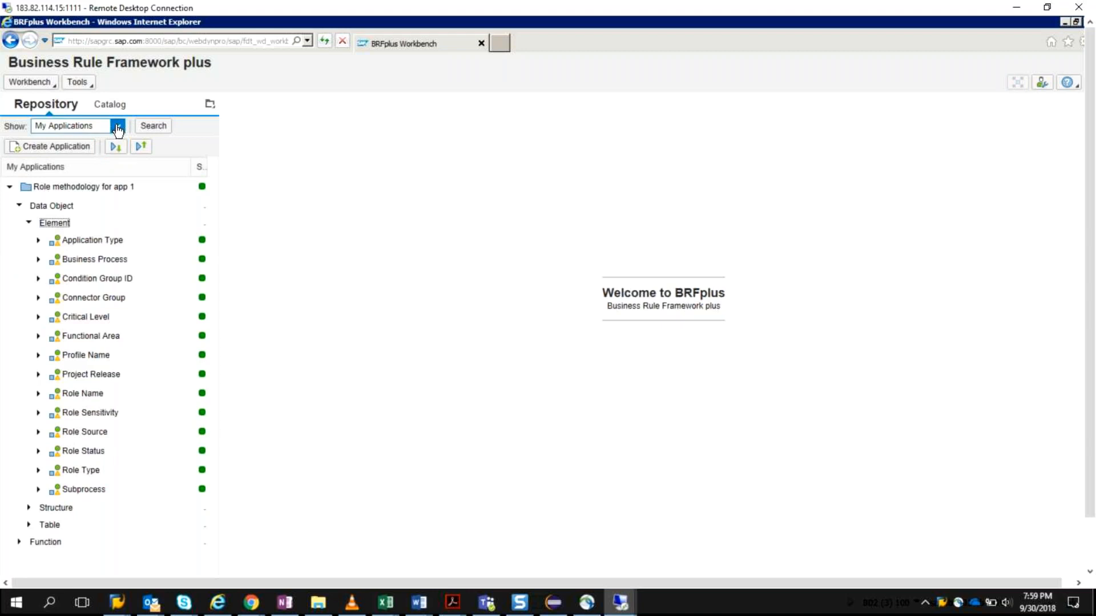
pyautogui.click(118, 127)
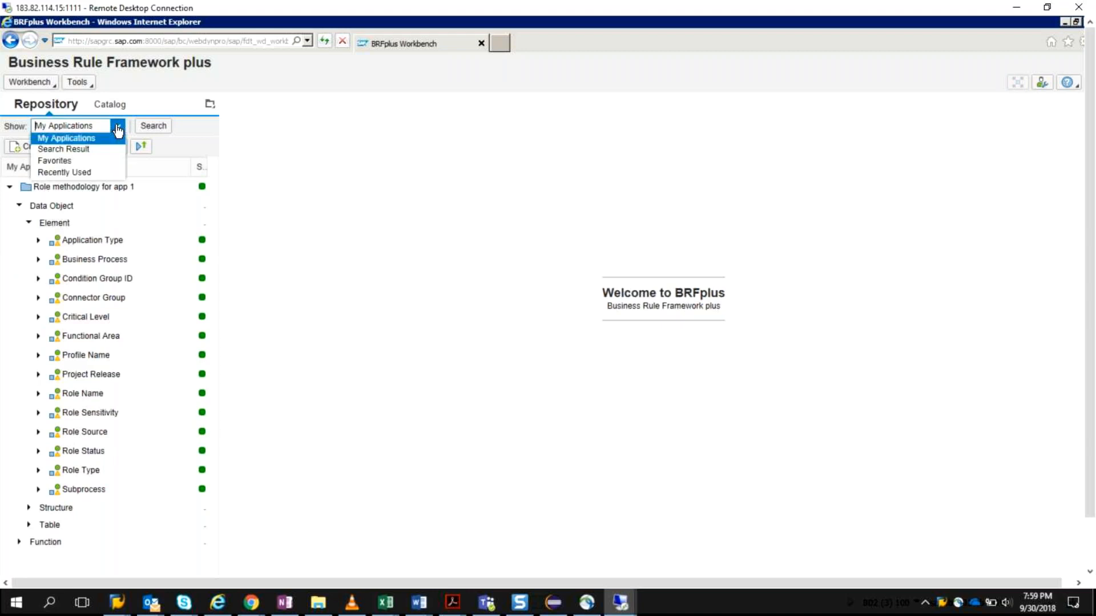
pyautogui.click(335, 244)
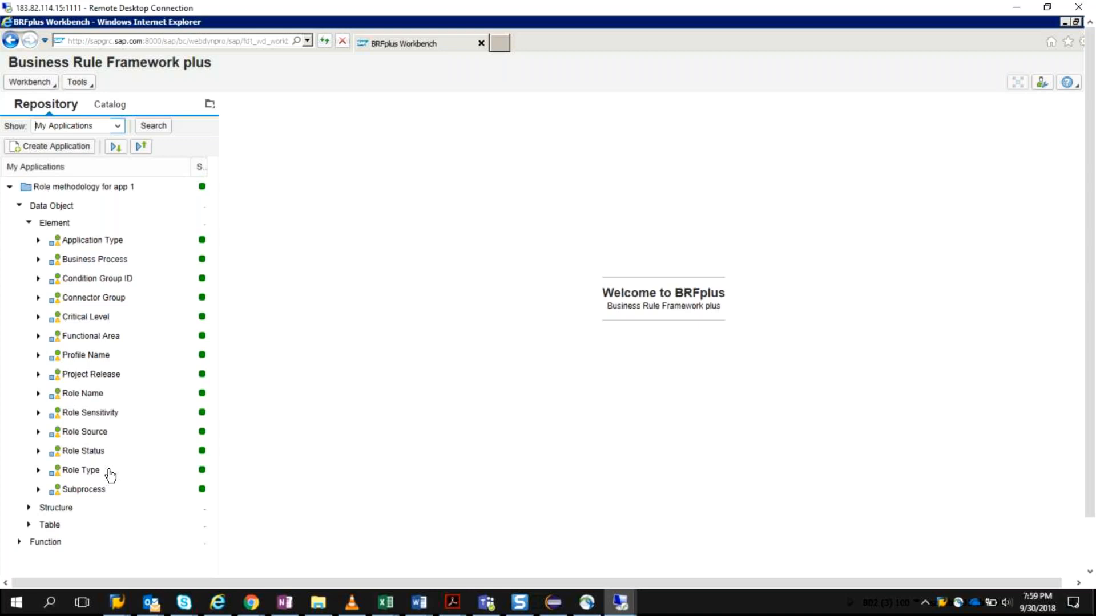
# Step: Start creating a Decision Table expression within the "Role methodology for app 1" application
pyautogui.click(47, 190)
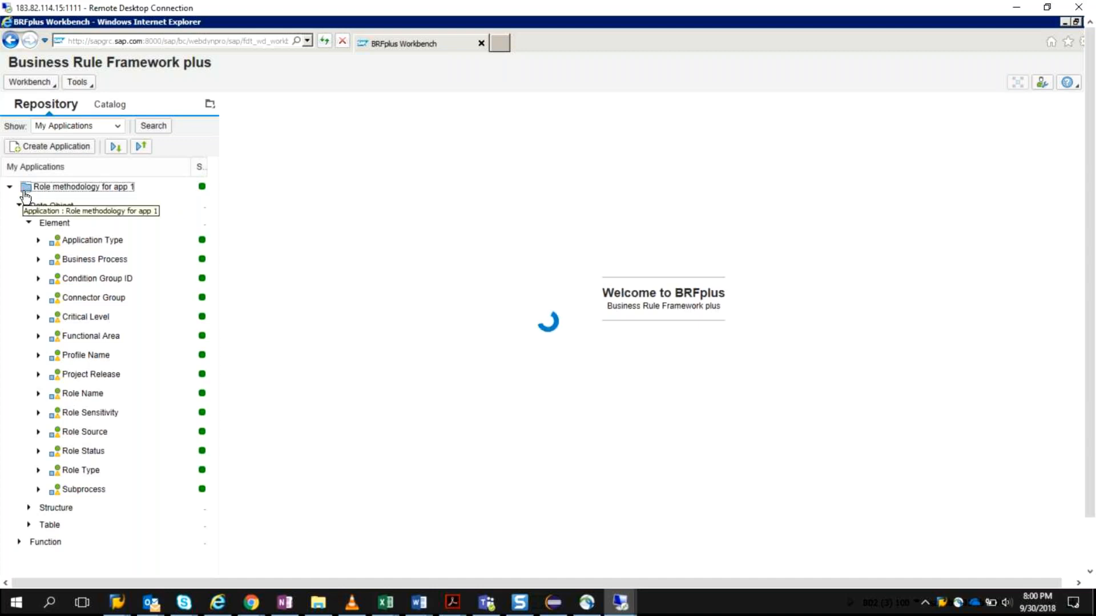
pyautogui.rightClick(25, 197)
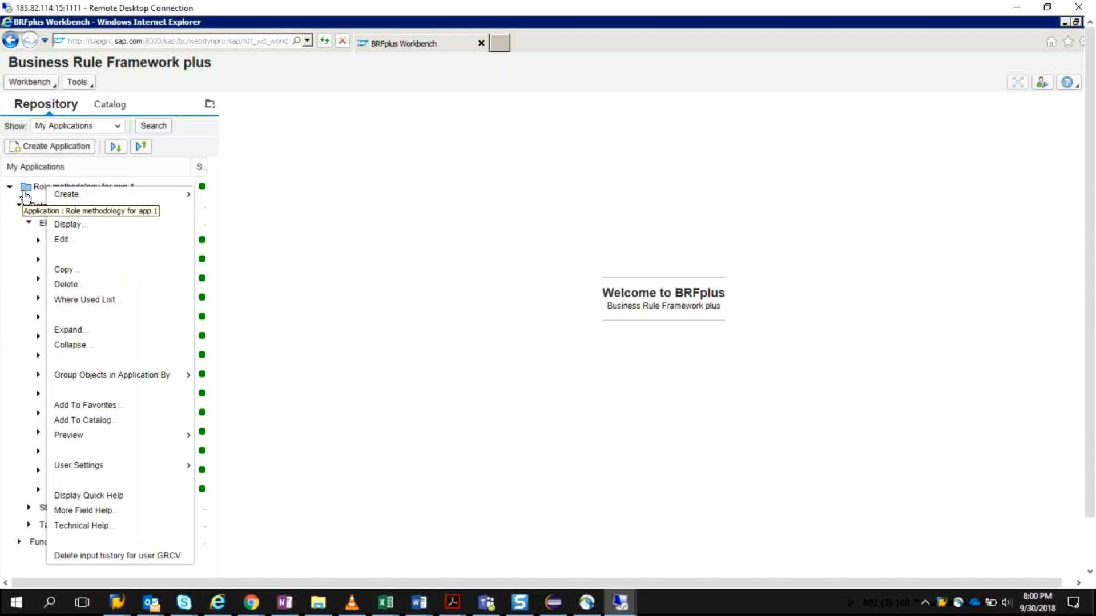
pyautogui.moveTo(165, 200)
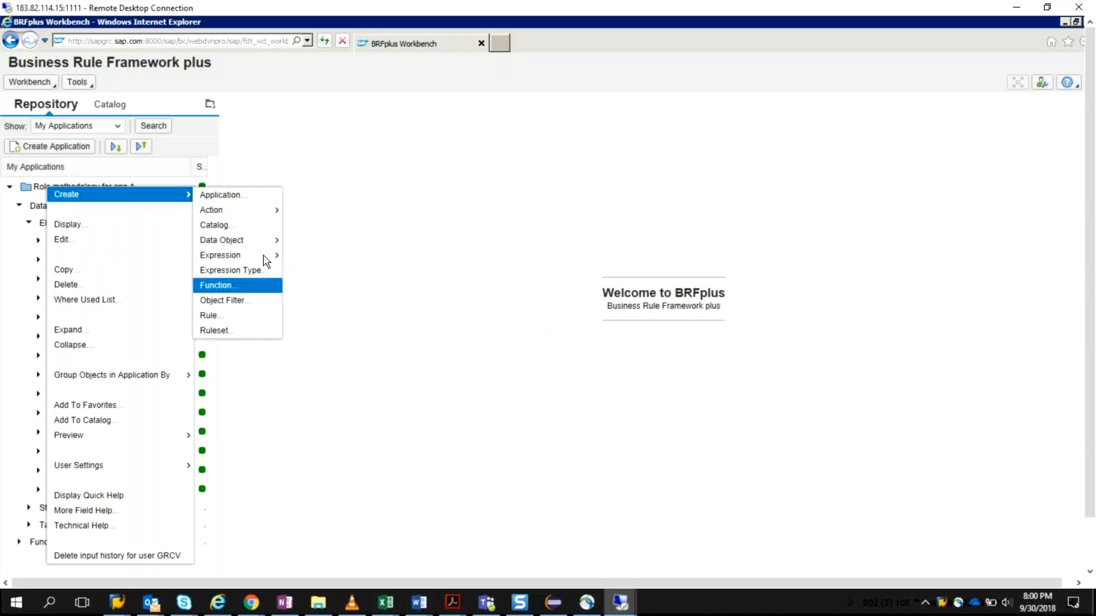
pyautogui.moveTo(265, 257)
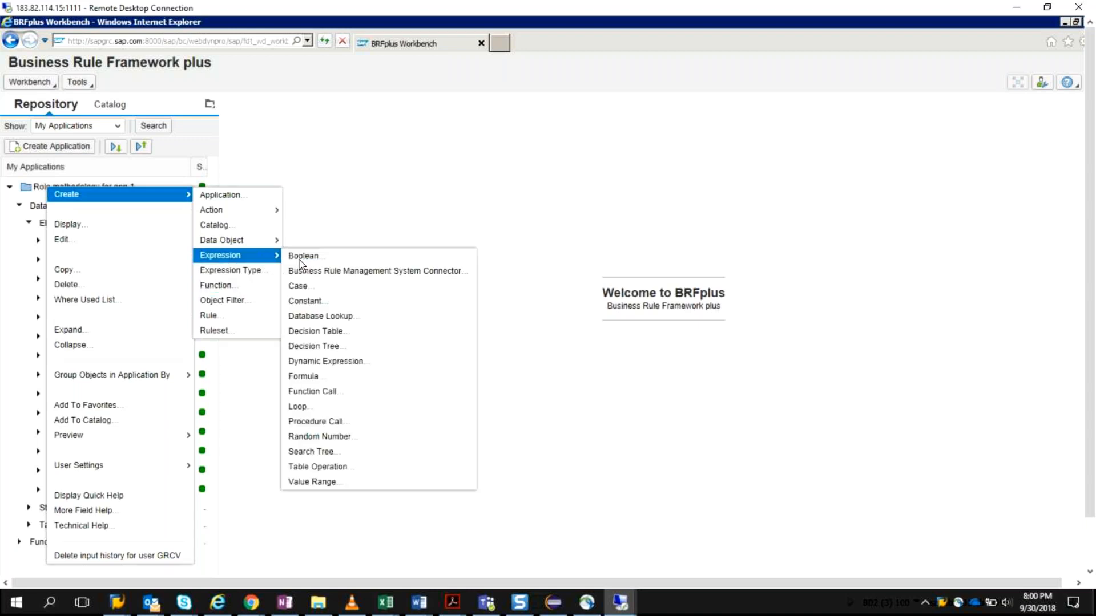
pyautogui.click(338, 333)
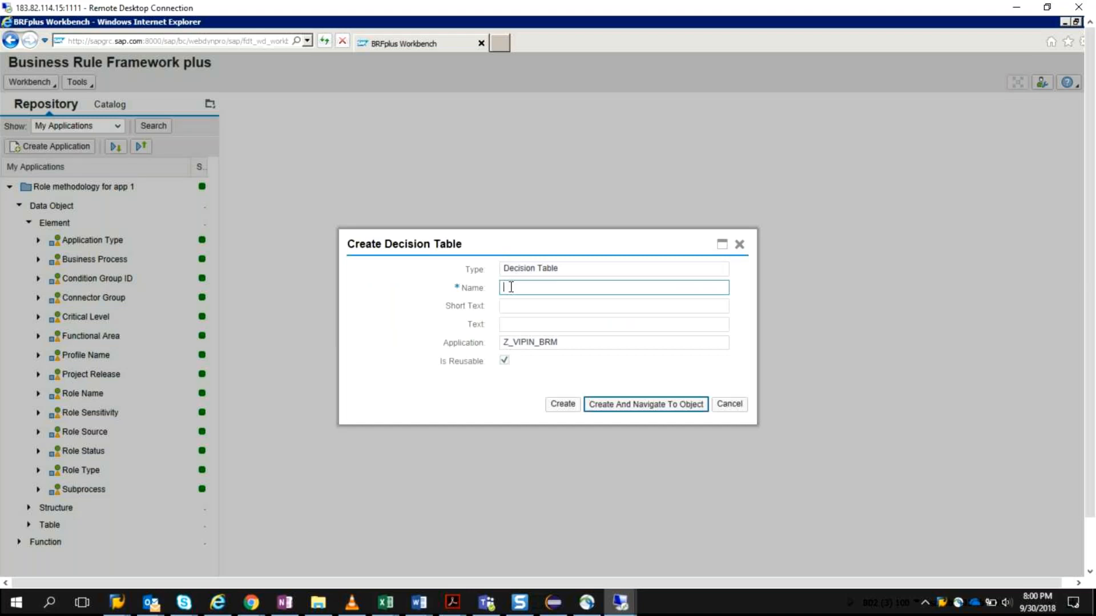
# Step: Name the decision table "Single Role Method" followed by the owner's first name
pyautogui.write('Single Role Method Vipin')
# Step: Fill the short text with "Single Role Method V", leave the text blank, and create the decision table, opening its table settings
pyautogui.click(581, 307)
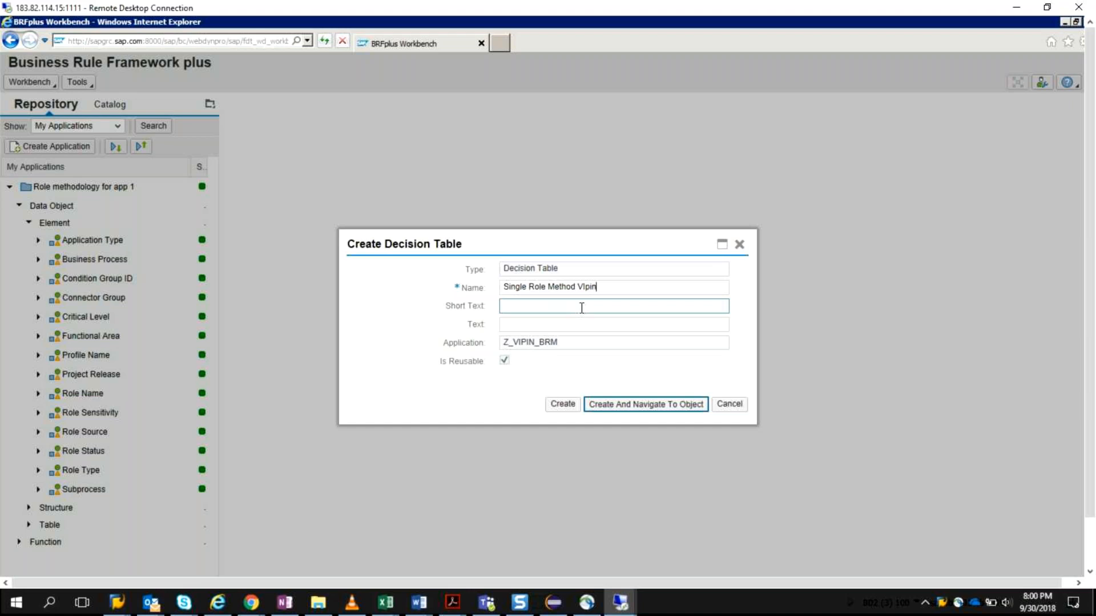
pyautogui.moveTo(599, 289); pyautogui.dragTo(498, 294)
pyautogui.hotkey('ctrl', 'c')
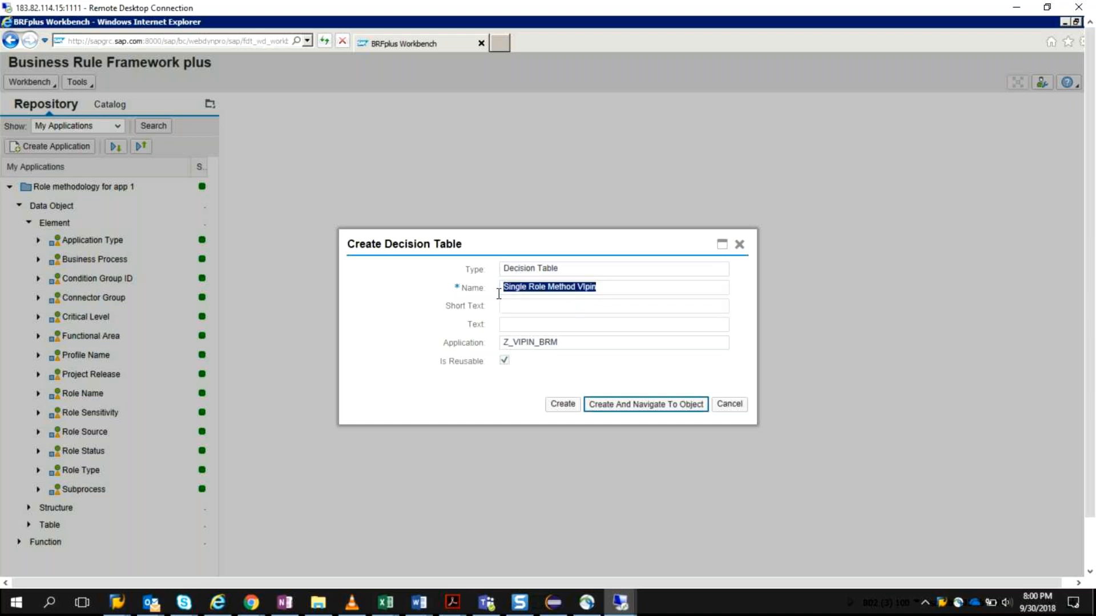
pyautogui.click(540, 305)
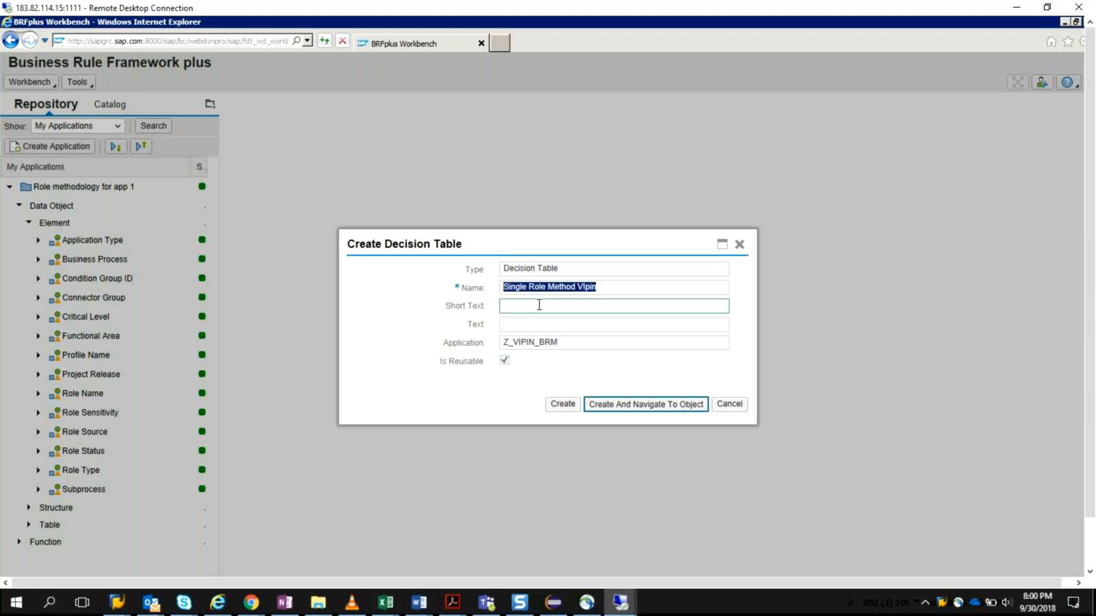
pyautogui.hotkey('ctrl', 'v')
pyautogui.click(548, 329)
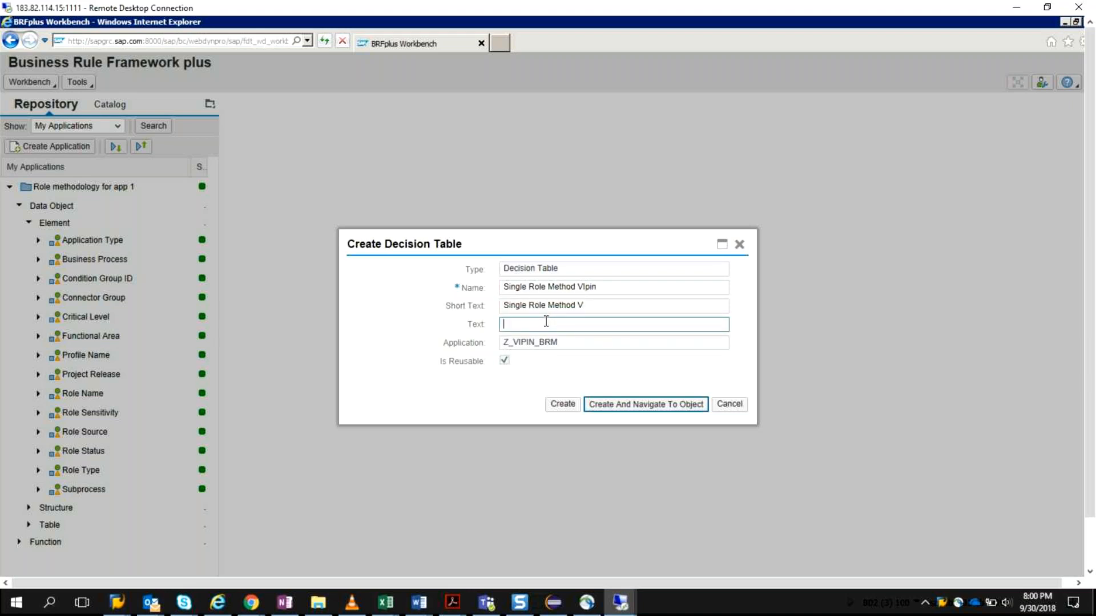
pyautogui.click(587, 305)
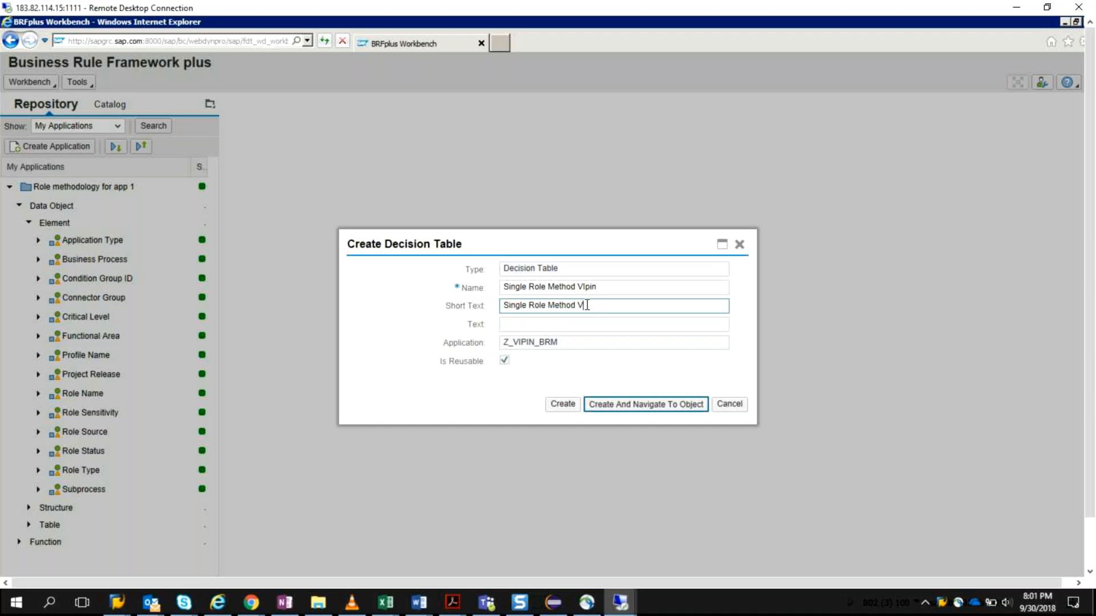
pyautogui.click(571, 327)
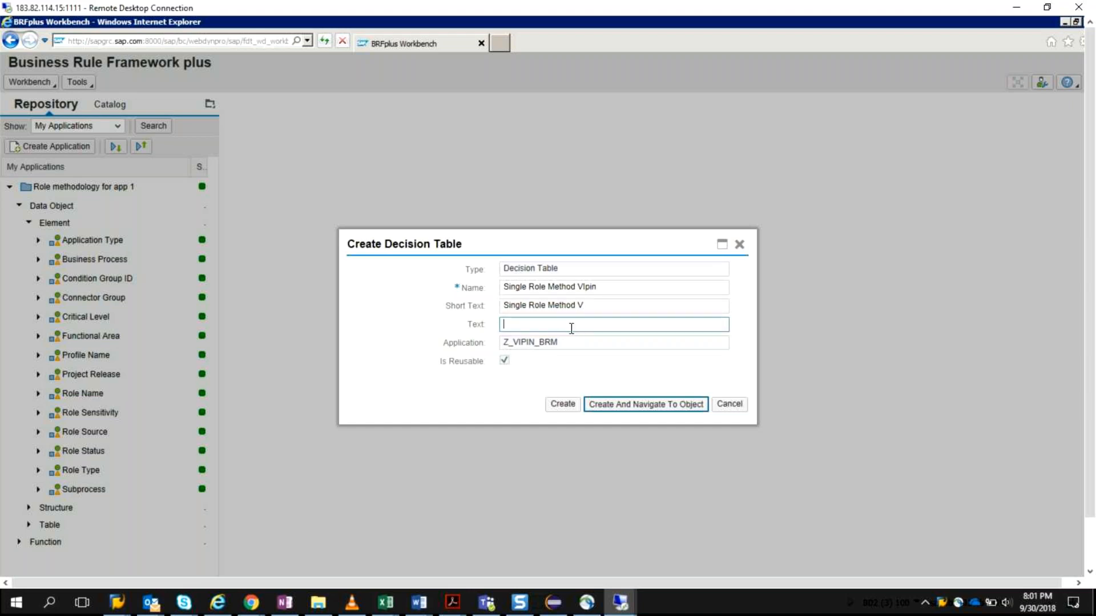
pyautogui.click(632, 406)
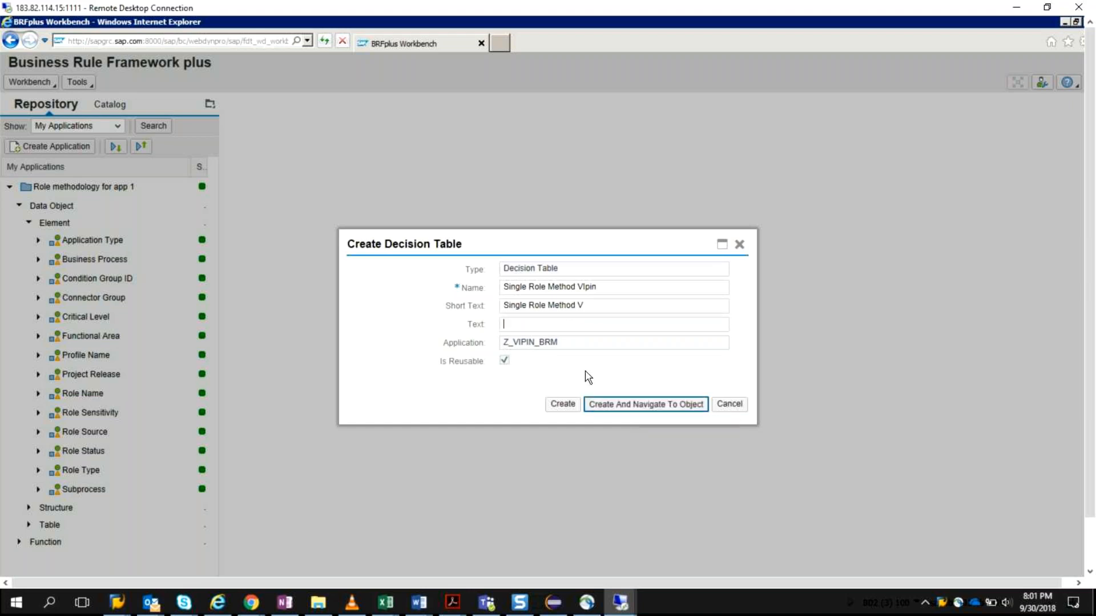
pyautogui.click(595, 305)
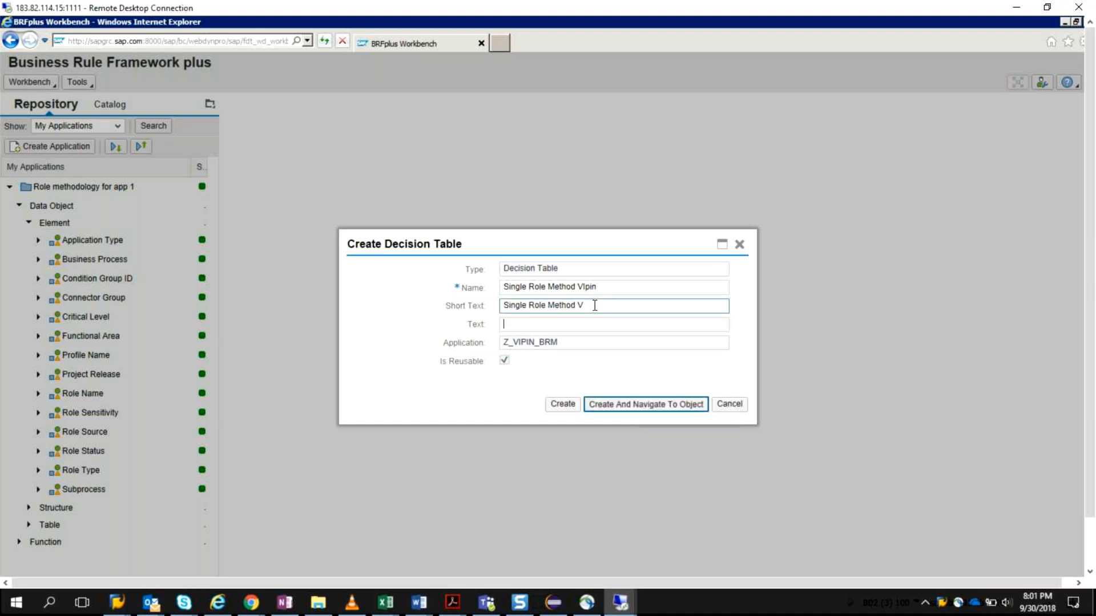
pyautogui.moveTo(588, 306); pyautogui.dragTo(565, 312)
pyautogui.click(588, 307)
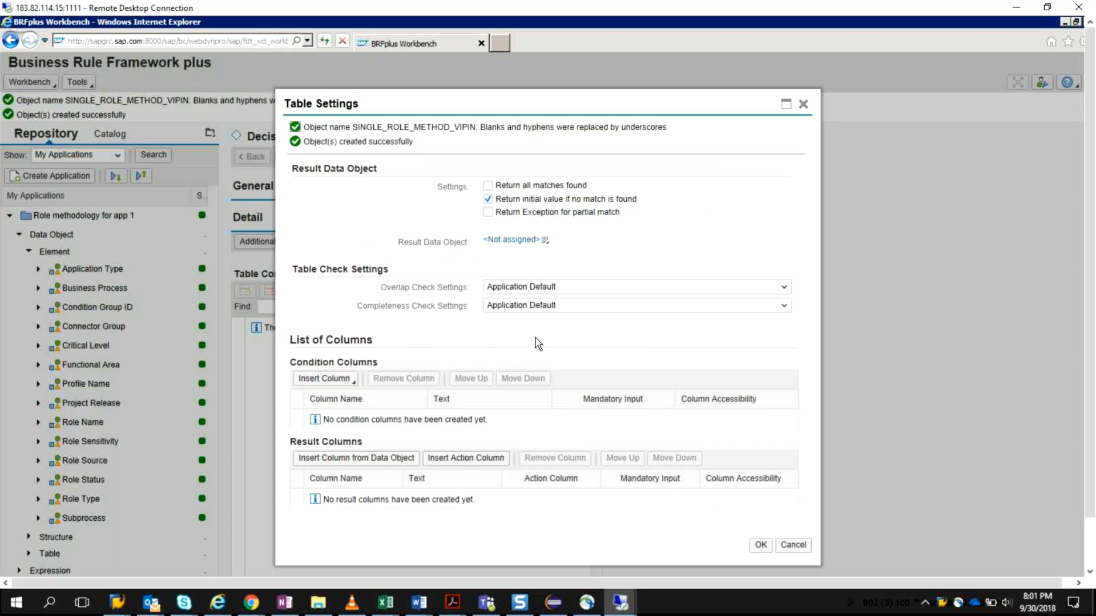
# Step: Insert a Role Type condition column from the context data objects into the decision table
pyautogui.click(784, 288)
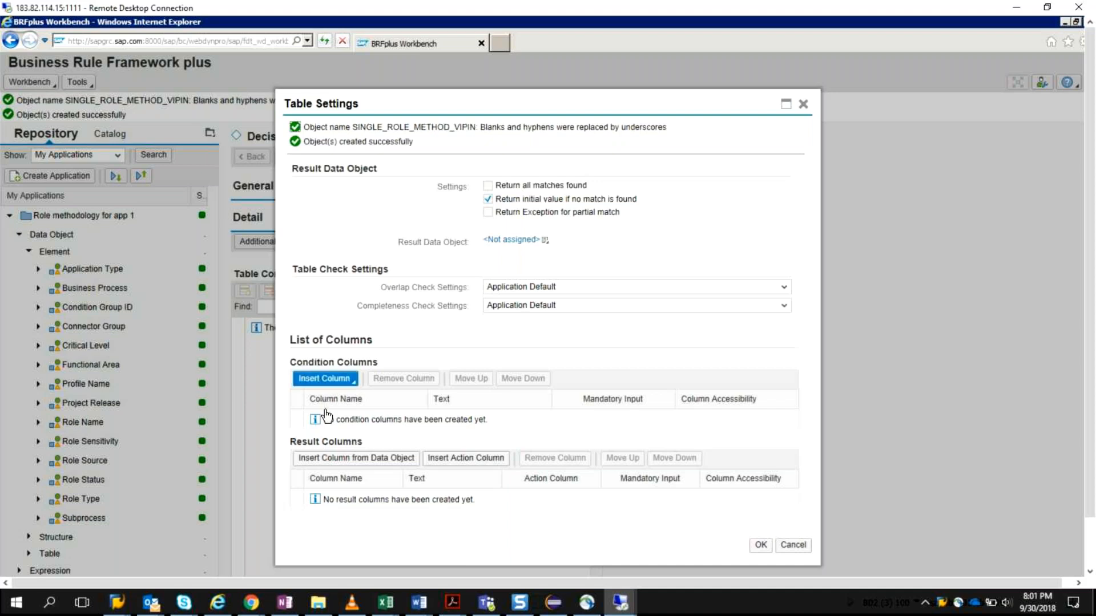
pyautogui.click(354, 381)
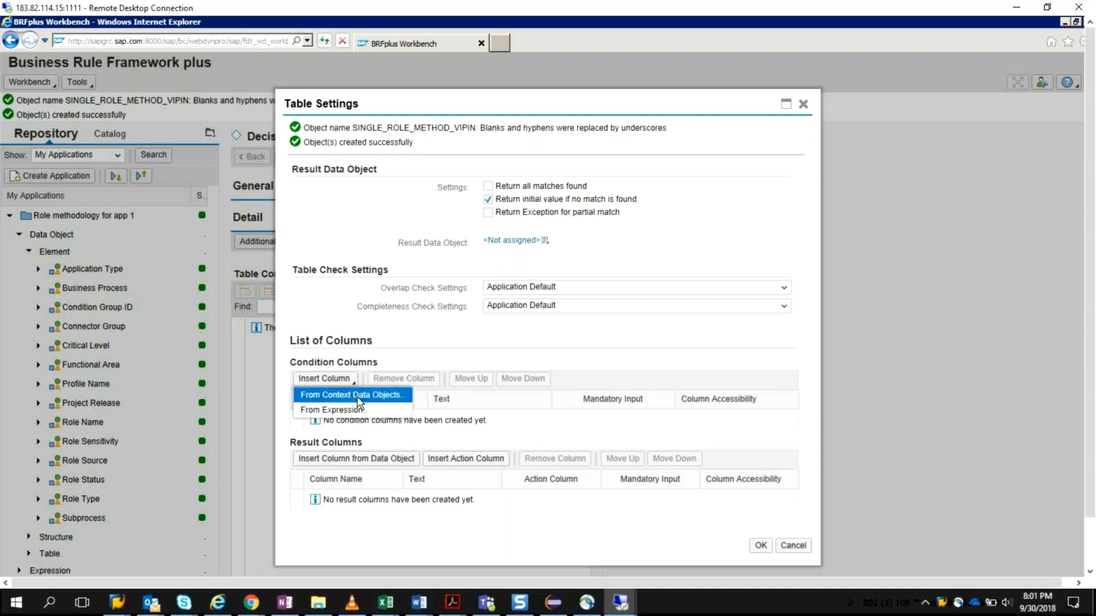
pyautogui.click(358, 396)
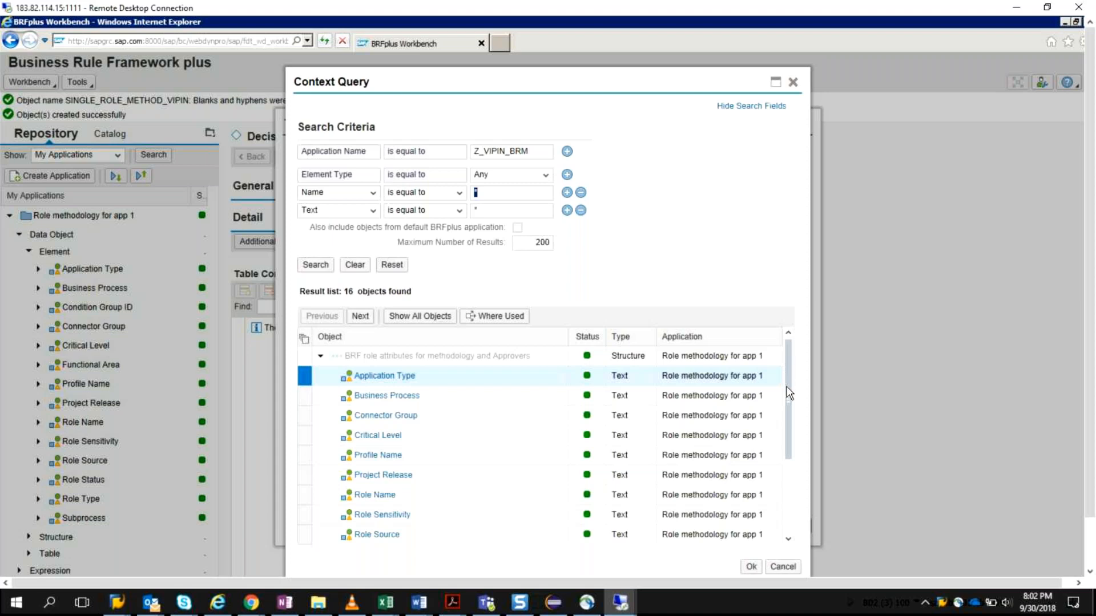
pyautogui.moveTo(790, 403); pyautogui.dragTo(790, 443)
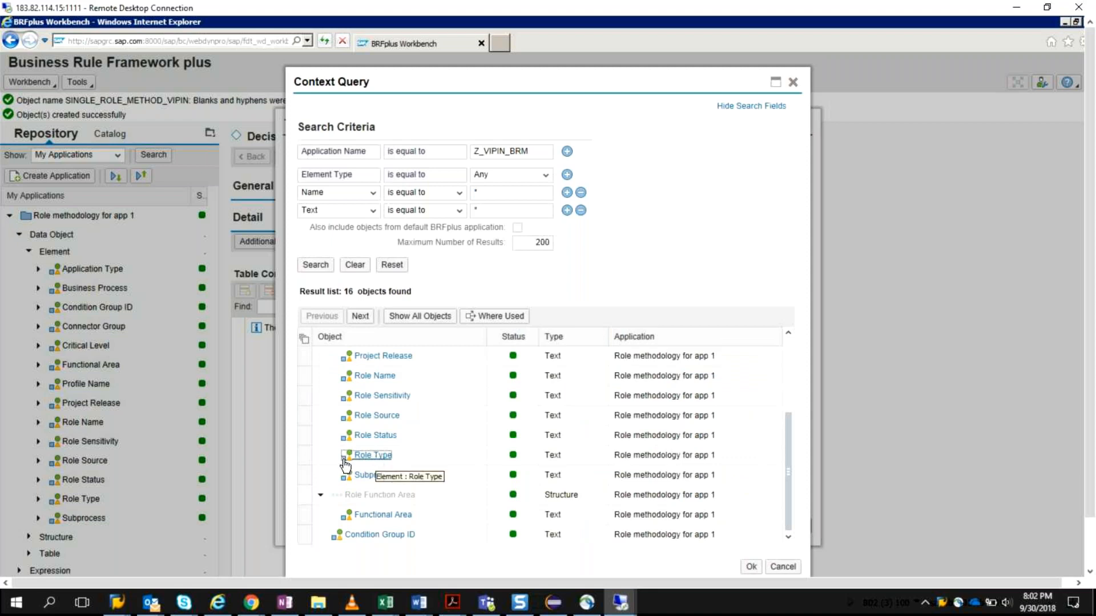
pyautogui.doubleClick(311, 456)
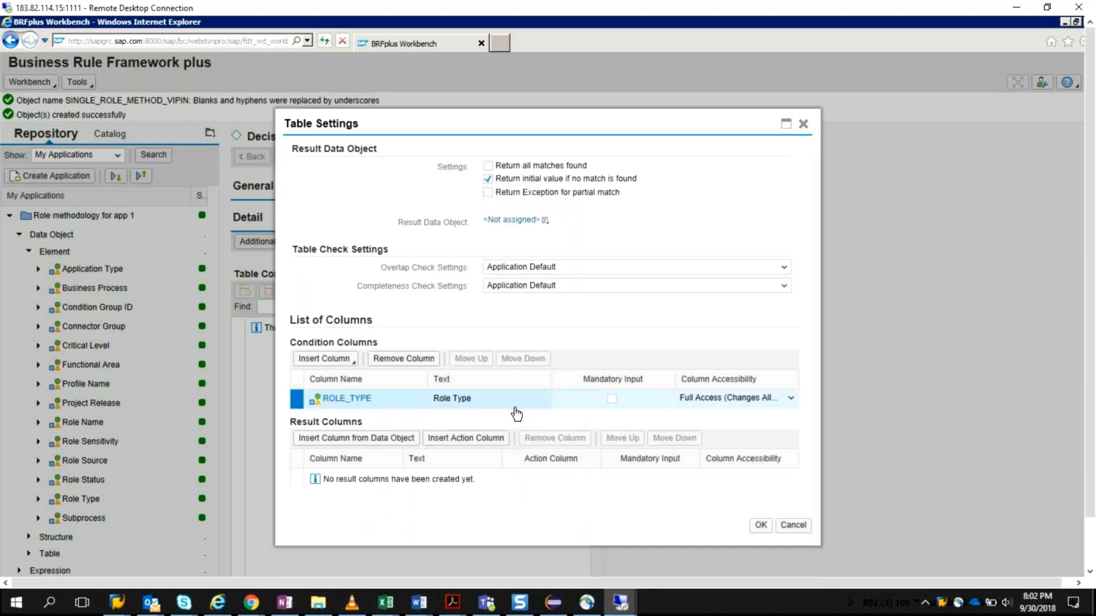
# Step: Remove the Role Type condition column from the decision table settings
pyautogui.click(352, 365)
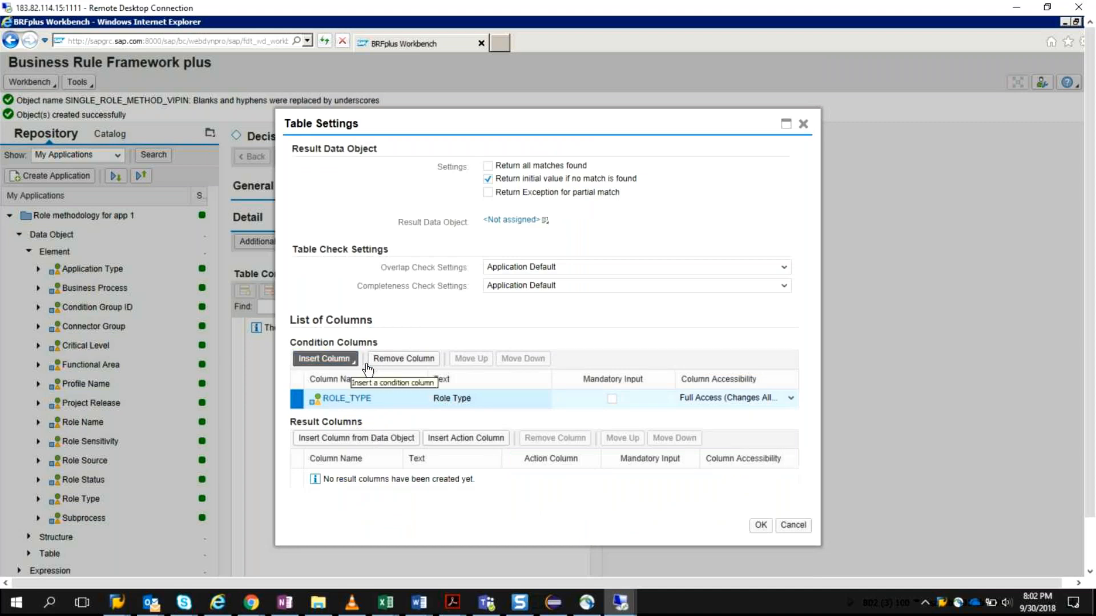
pyautogui.click(365, 364)
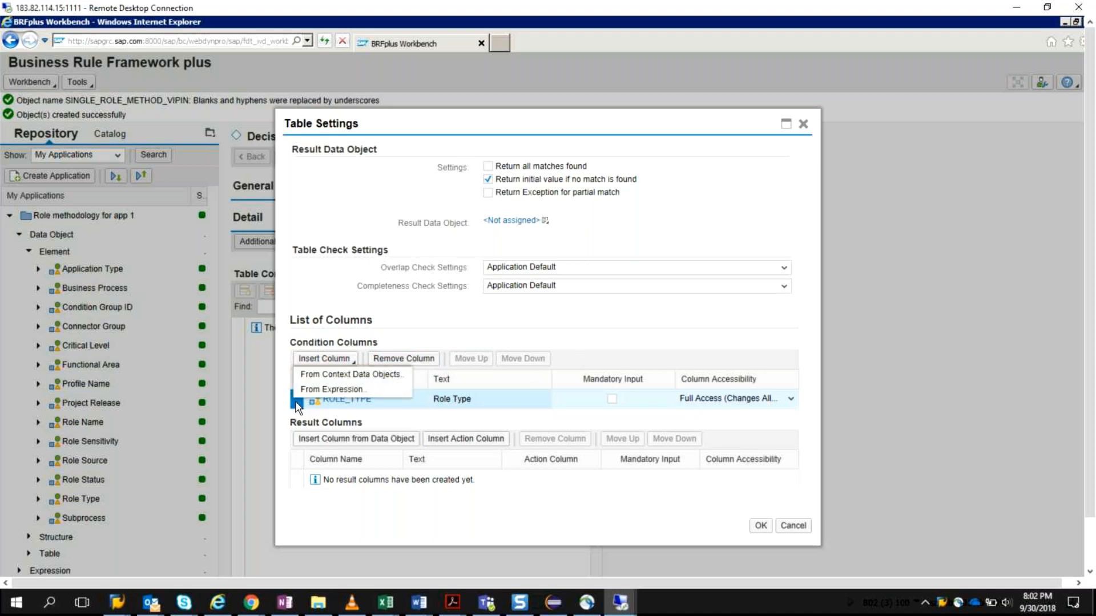
pyautogui.click(410, 358)
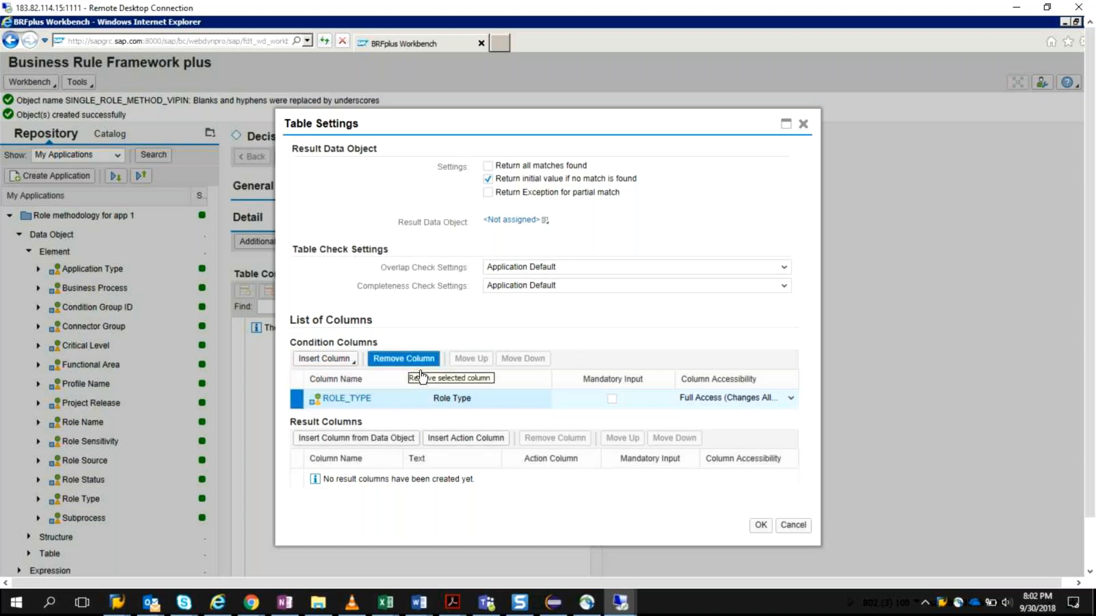
# Step: Insert a Condition Group ID condition column from the context data objects, and remove it again
pyautogui.click(345, 359)
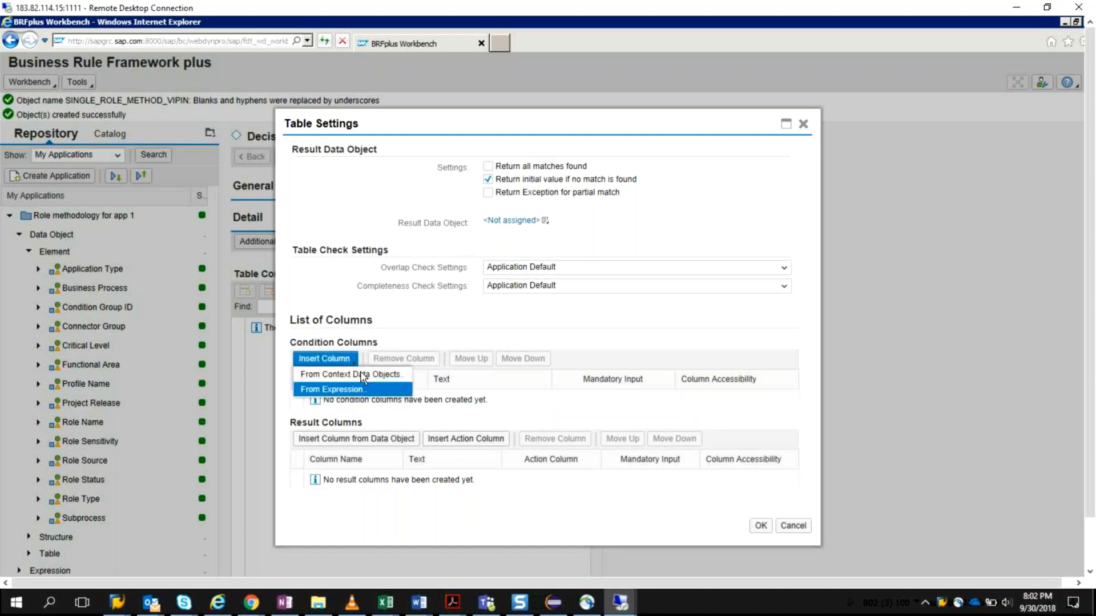
pyautogui.click(371, 372)
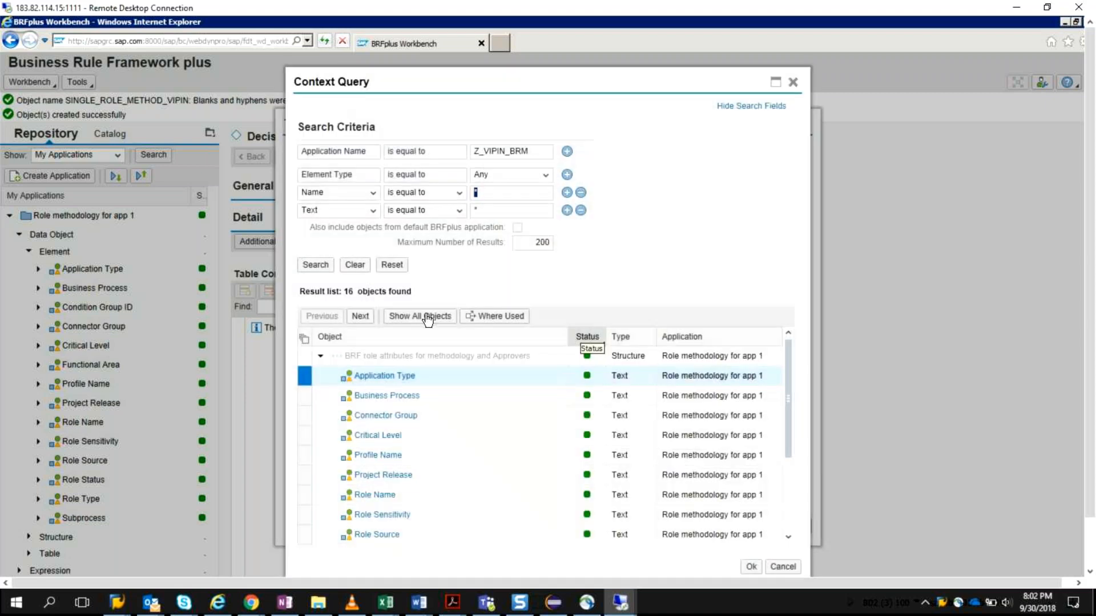
pyautogui.click(428, 316)
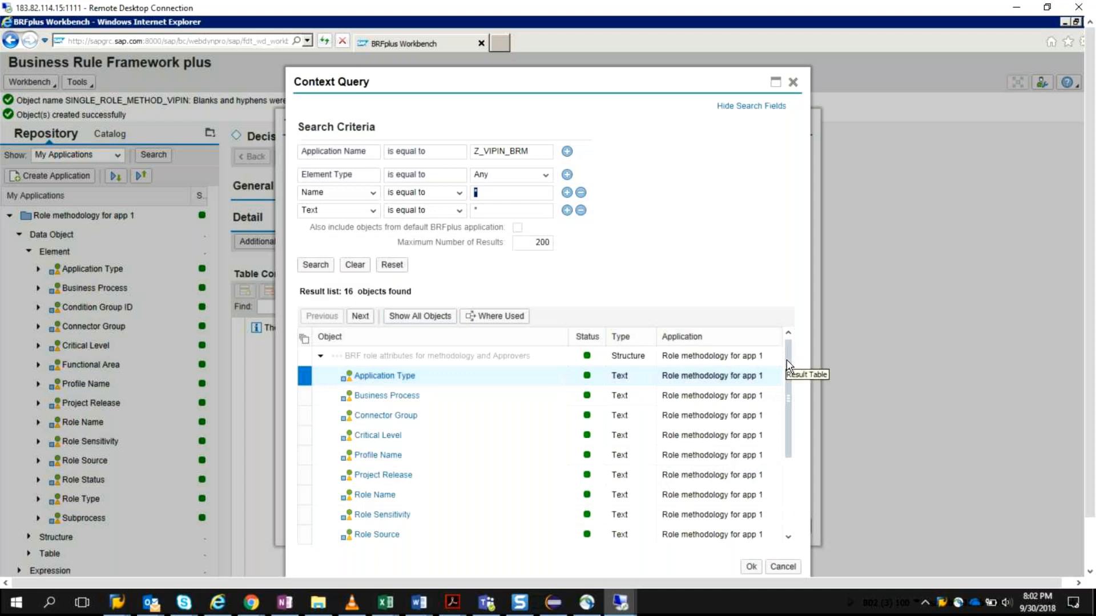
pyautogui.moveTo(795, 403); pyautogui.dragTo(779, 460)
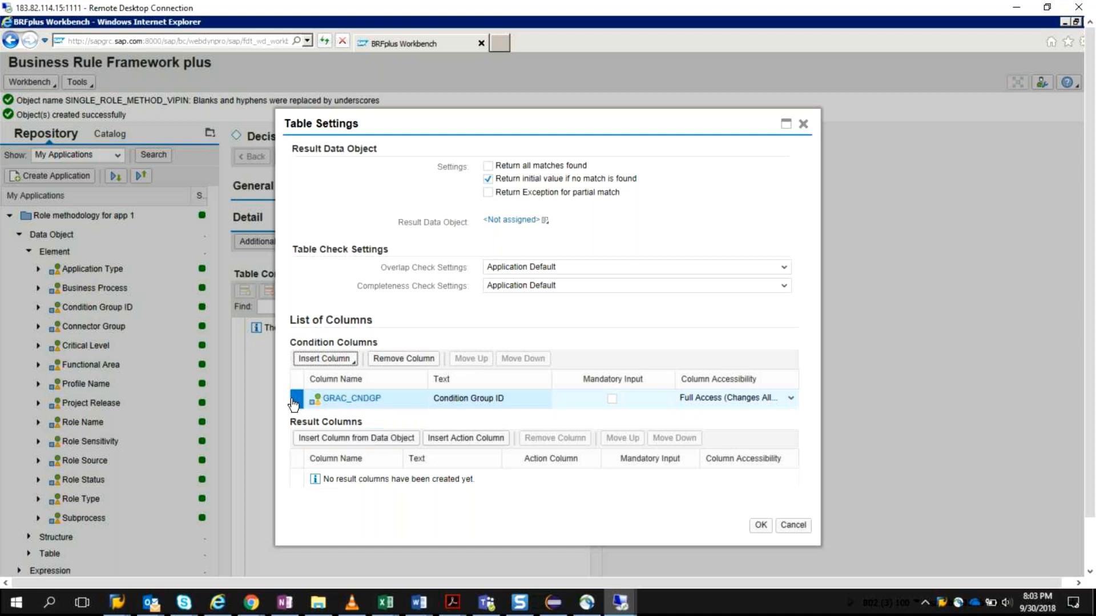
pyautogui.click(422, 359)
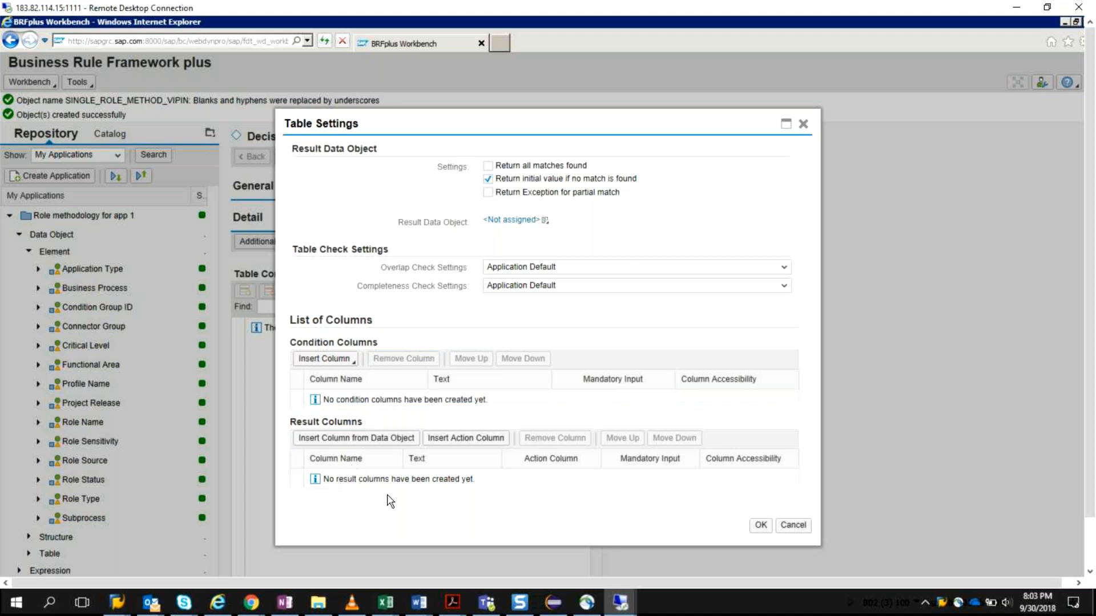
# Step: Insert Role Type as a condition column in the decision table from the context data objects
pyautogui.click(354, 362)
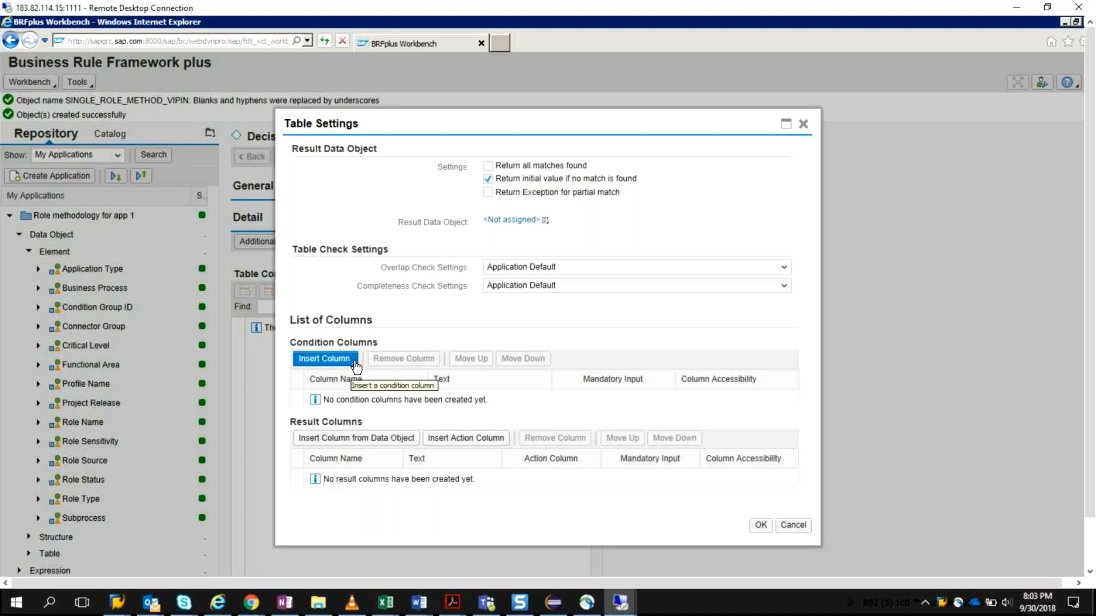
pyautogui.click(356, 366)
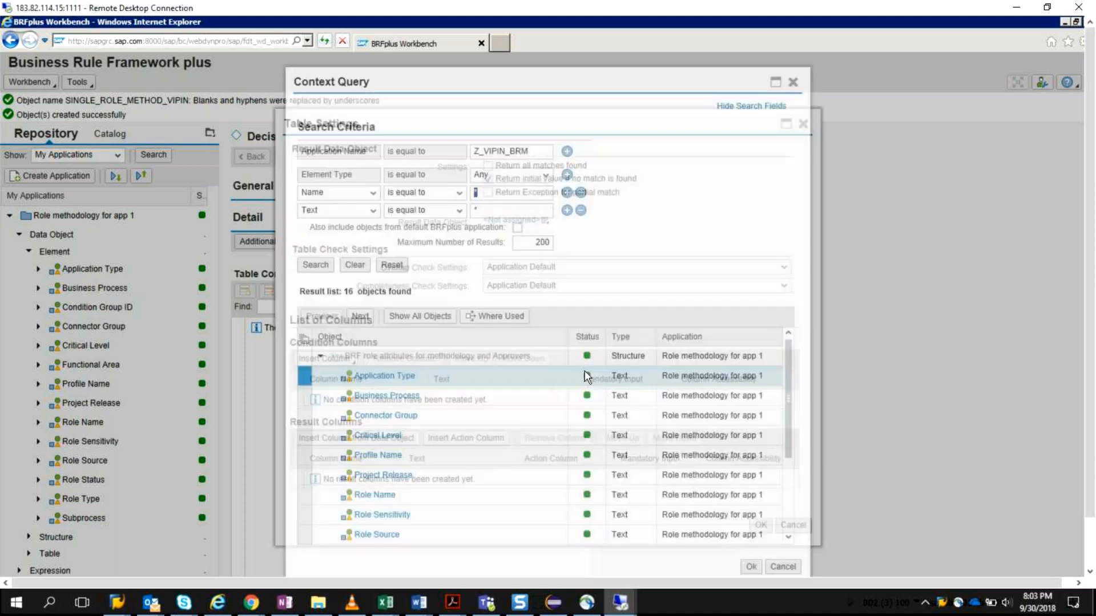
pyautogui.moveTo(789, 403); pyautogui.dragTo(789, 504)
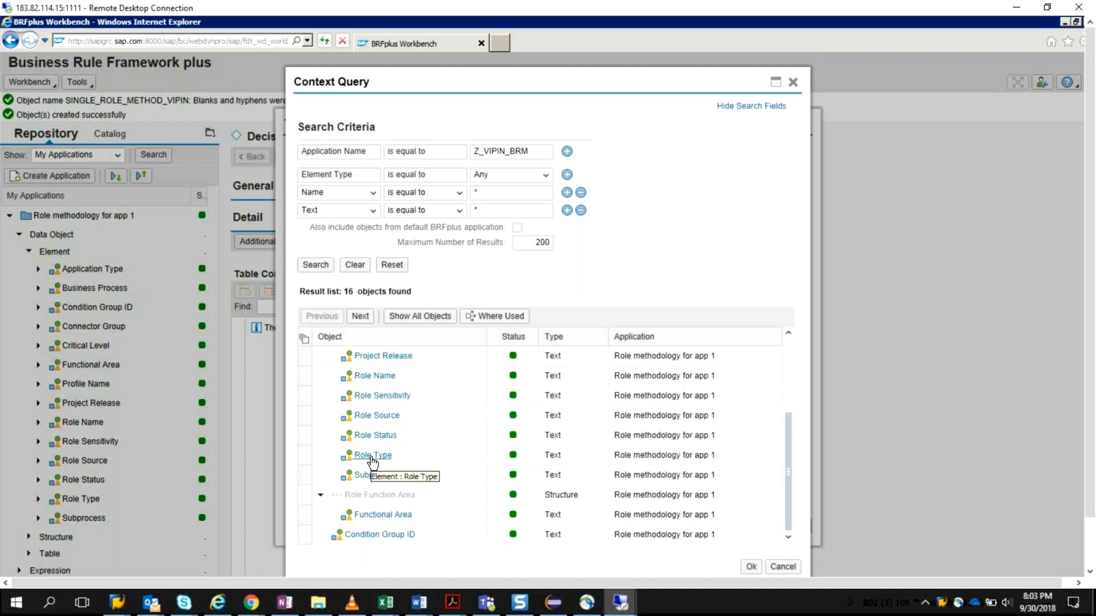
pyautogui.click(311, 456)
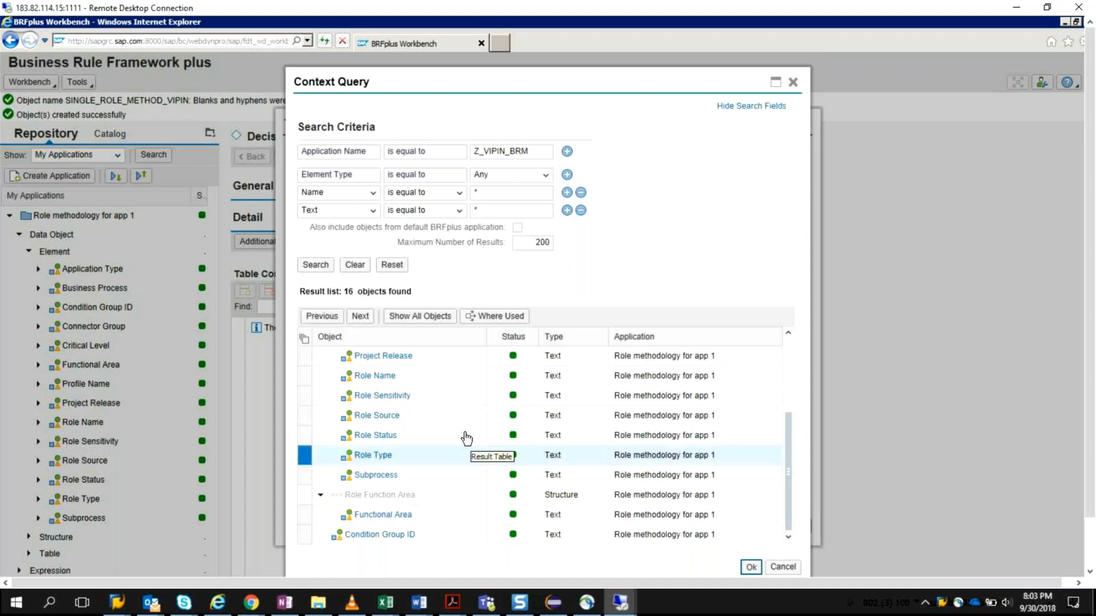
pyautogui.click(366, 318)
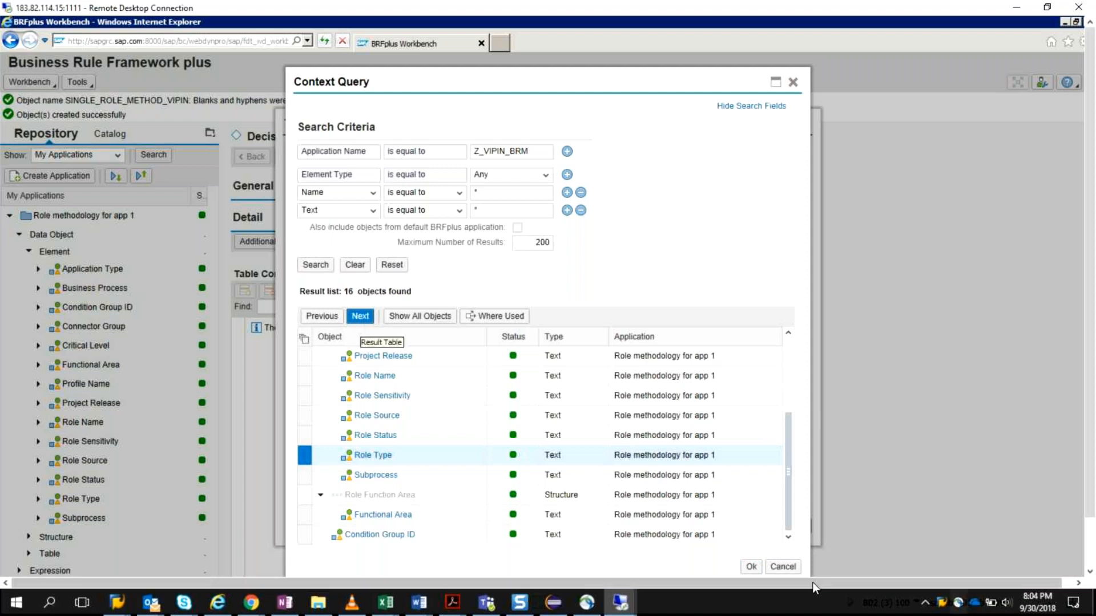
pyautogui.click(751, 566)
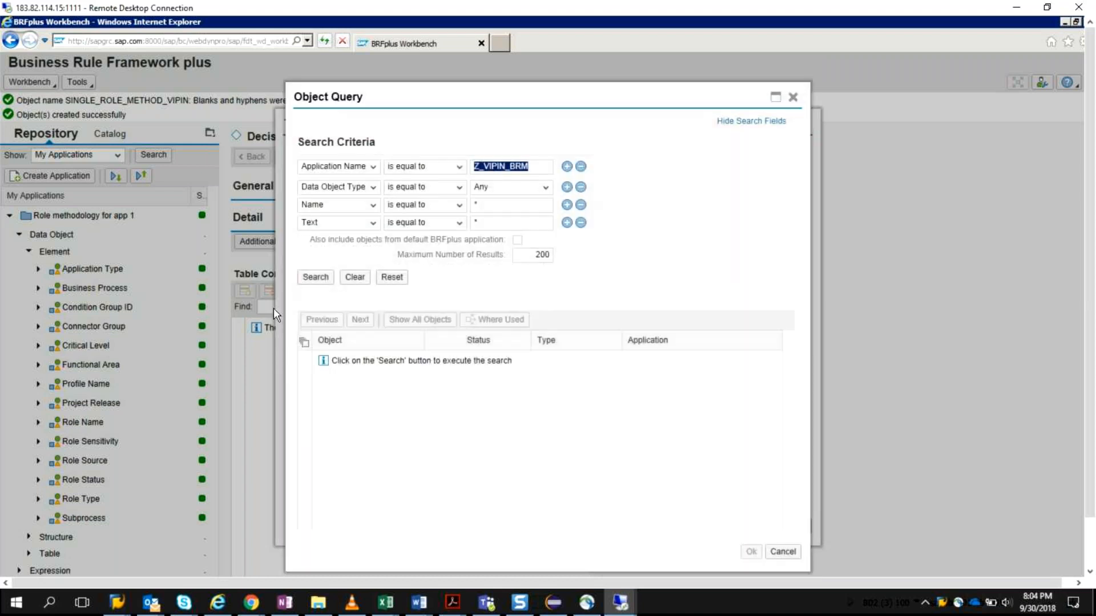
# Step: Search the application's data objects, insert Condition Group ID as the result column, and apply the table settings
pyautogui.click(325, 280)
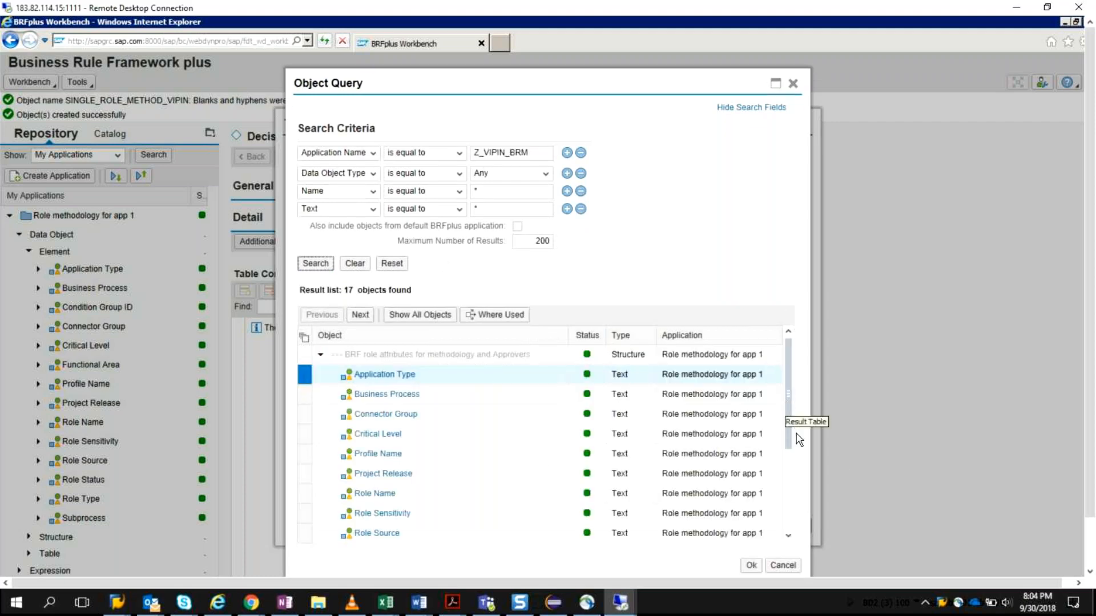
pyautogui.scroll(-1, 719, 453)
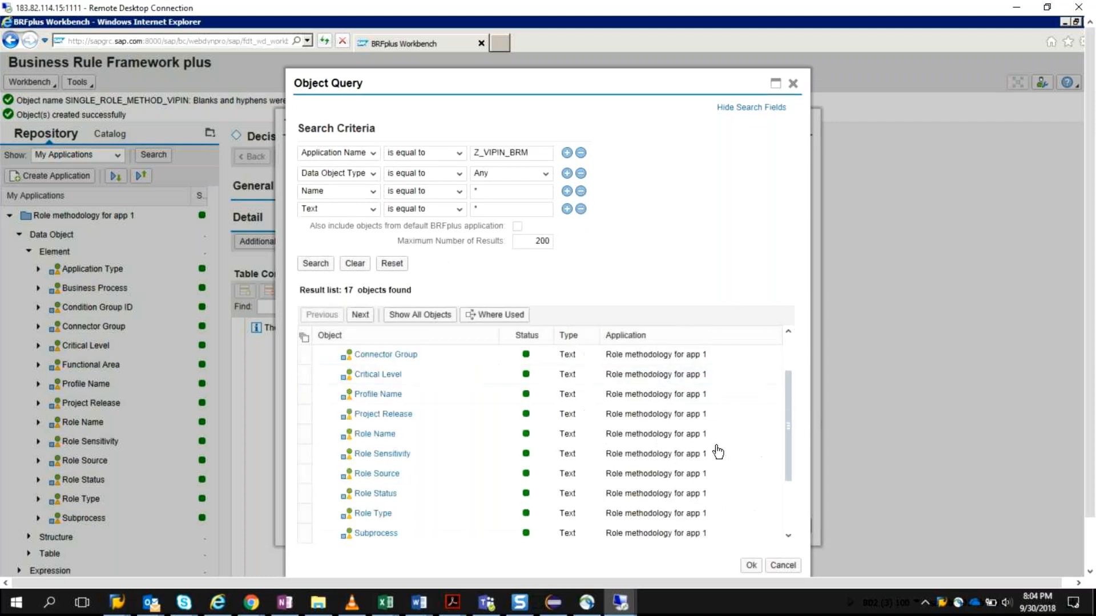
pyautogui.scroll(-1, 718, 452)
pyautogui.scroll(-1, 718, 452)
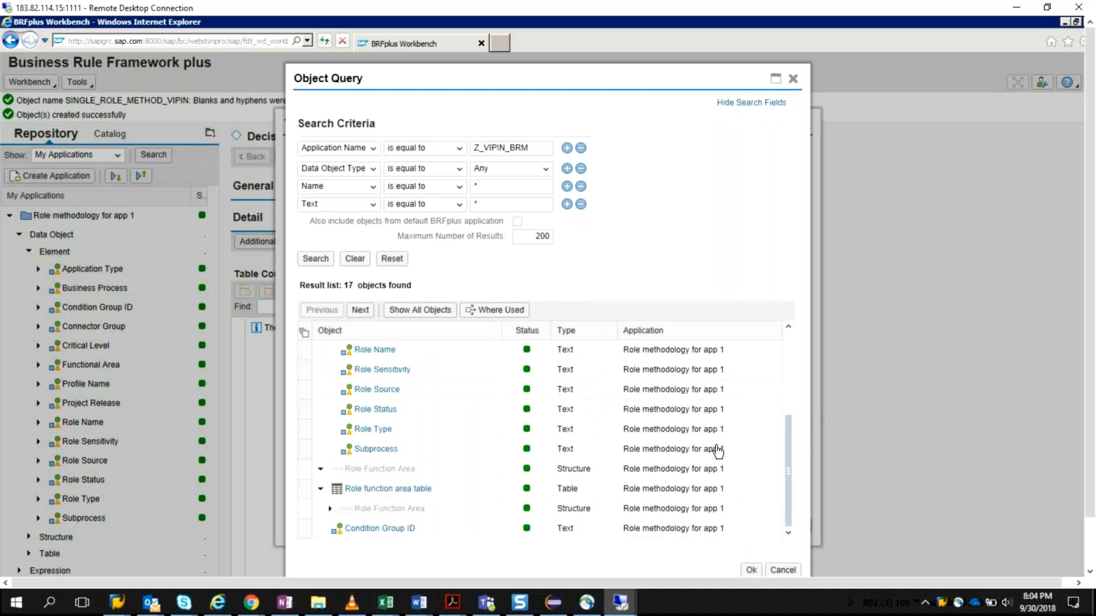
pyautogui.click(304, 533)
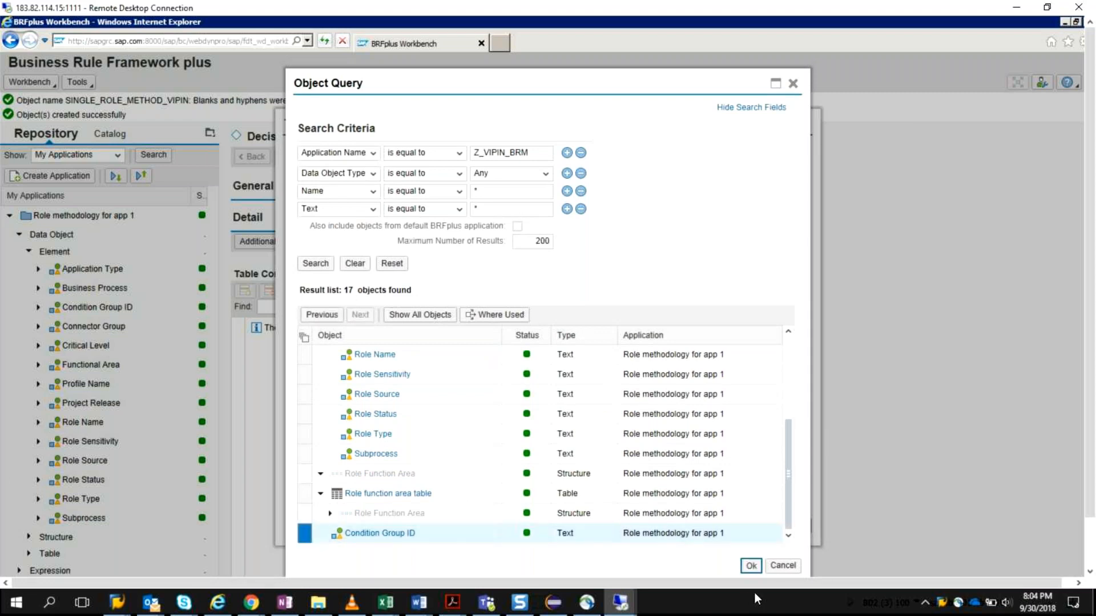
pyautogui.click(748, 566)
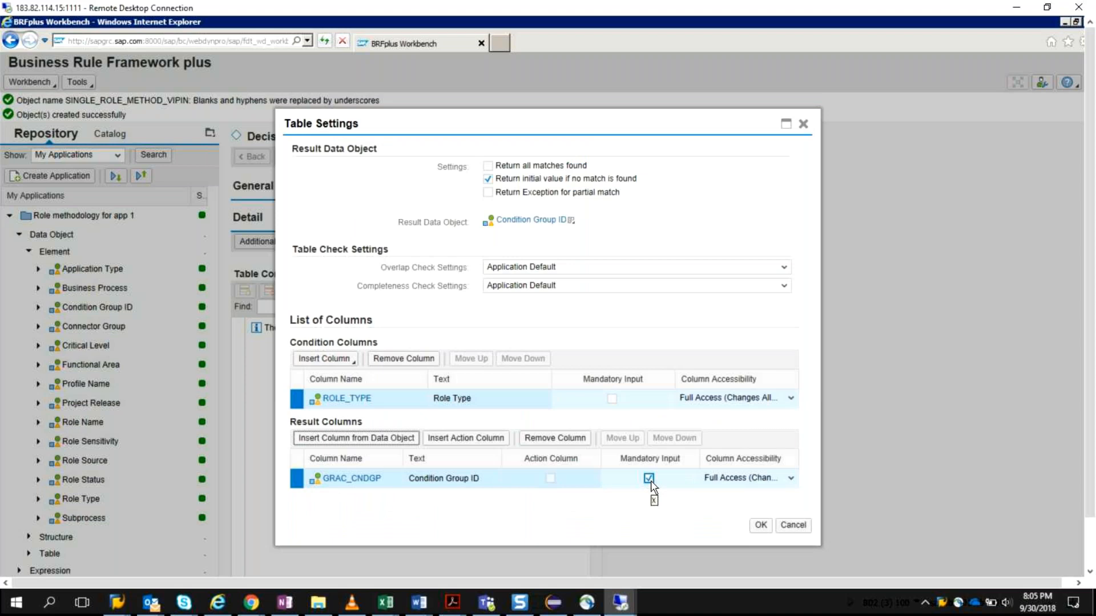
pyautogui.click(760, 528)
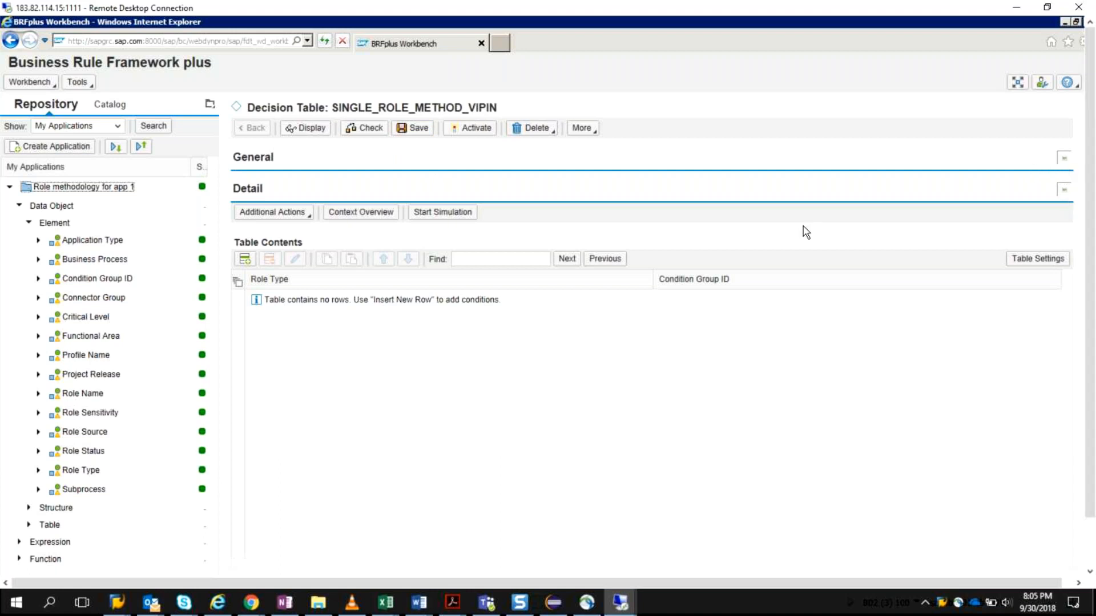
# Step: Expand the decision table's general details and insert a new row in the table contents
pyautogui.click(1064, 162)
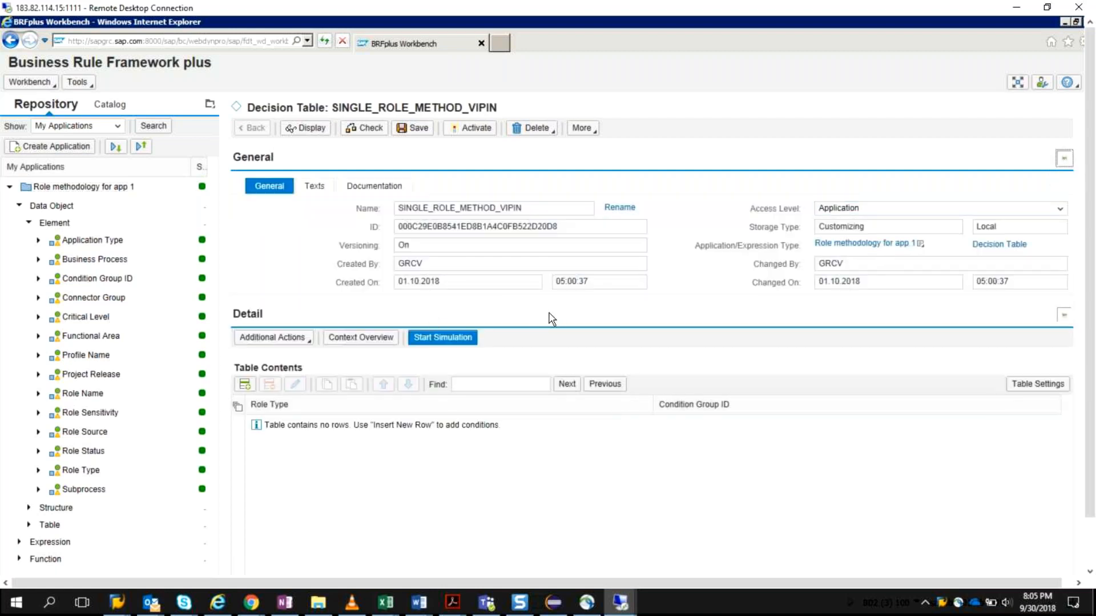
pyautogui.click(453, 483)
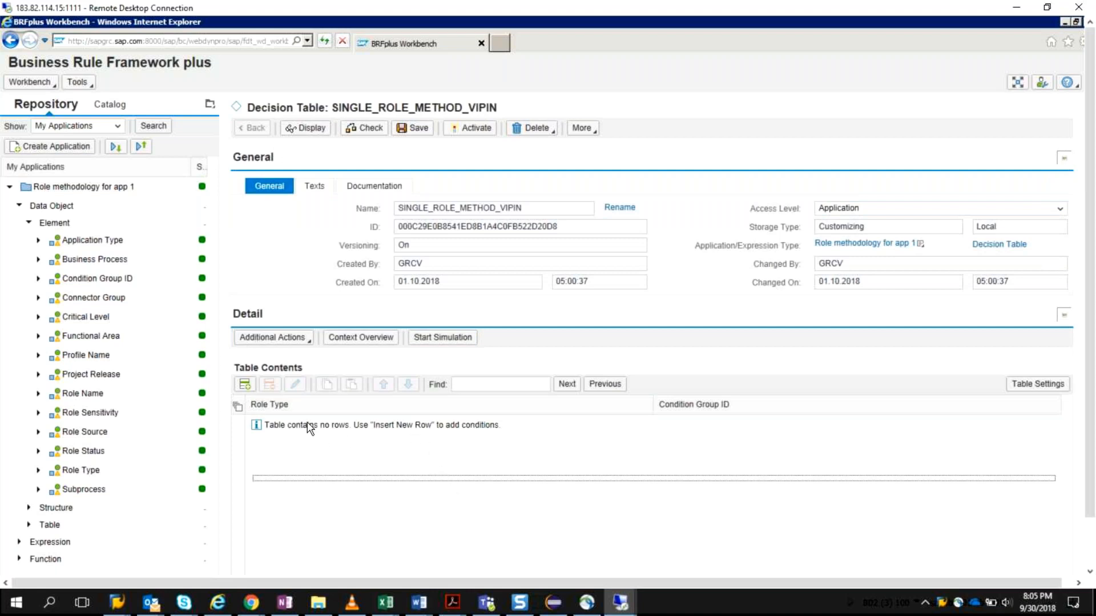
pyautogui.click(244, 388)
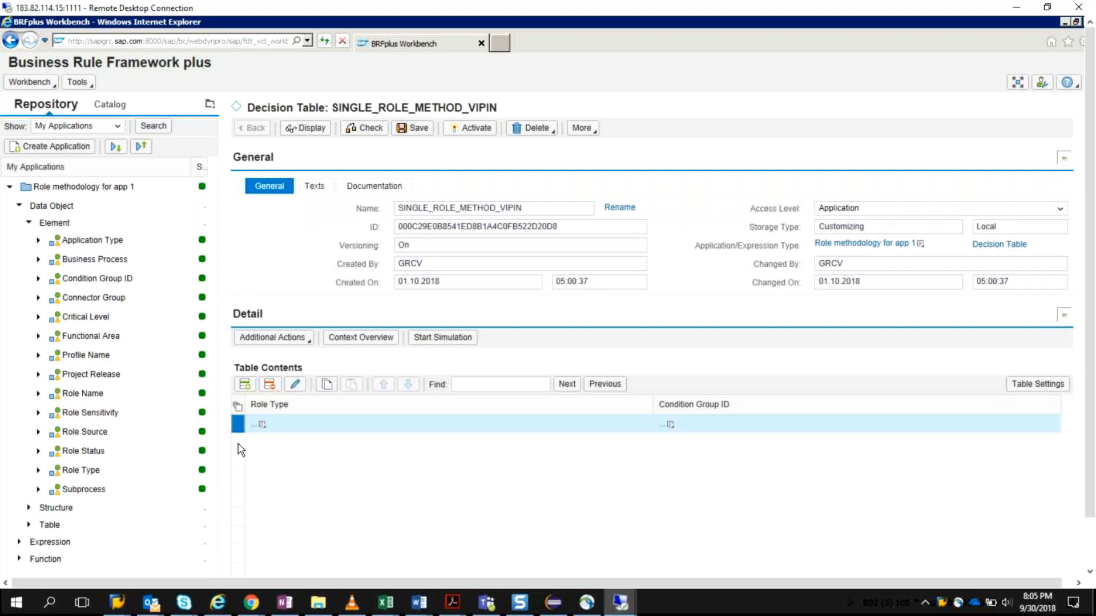
pyautogui.click(639, 431)
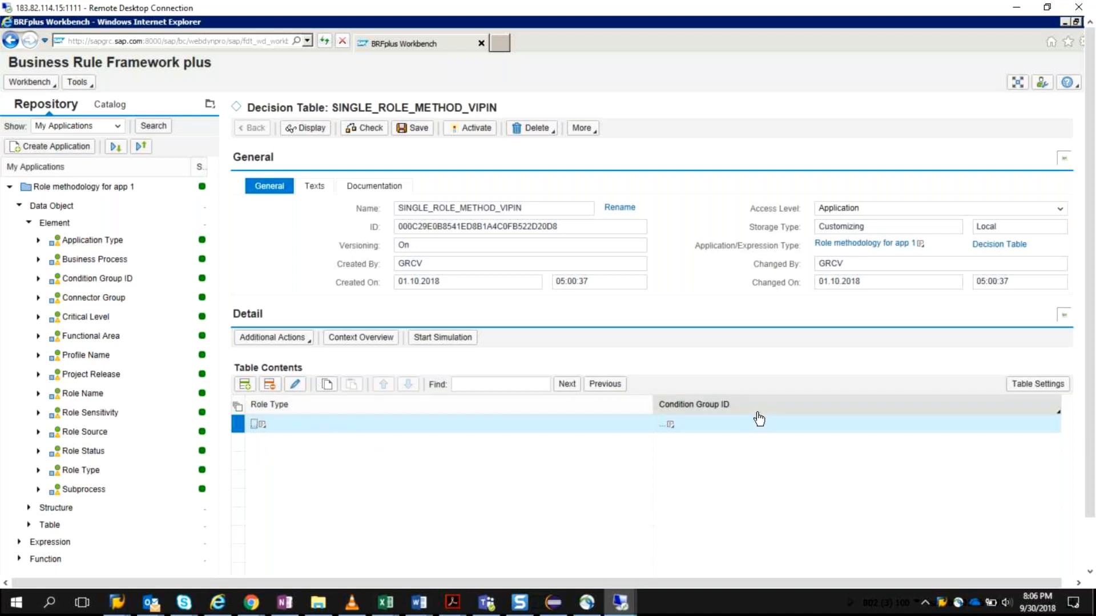
# Step: Set the new row's Role Type condition by direct value input to is equal to SIN (Single Role)
pyautogui.click(262, 425)
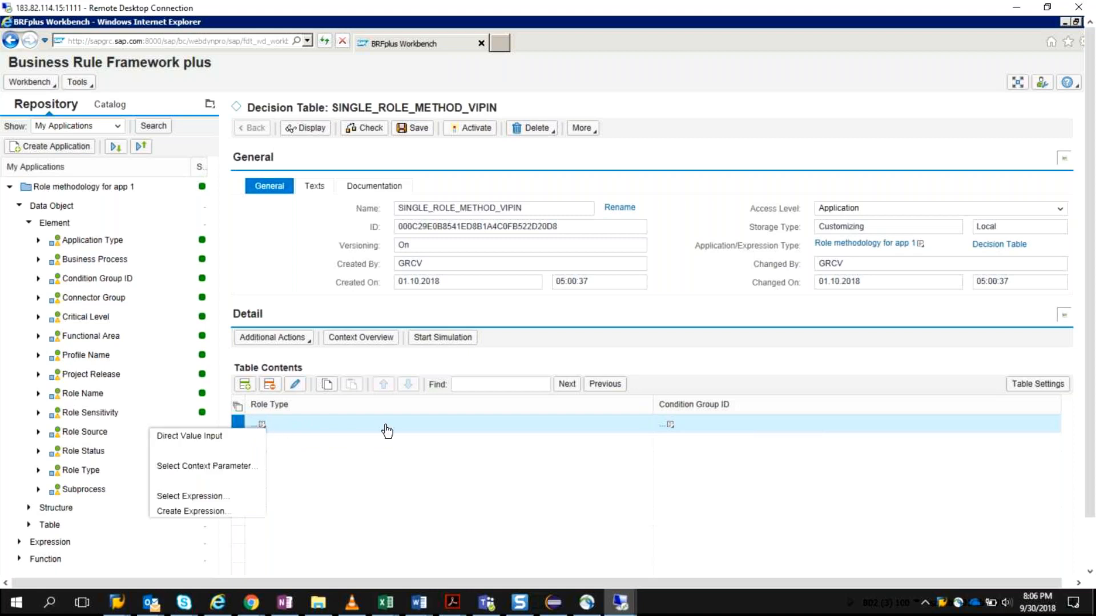
pyautogui.click(226, 439)
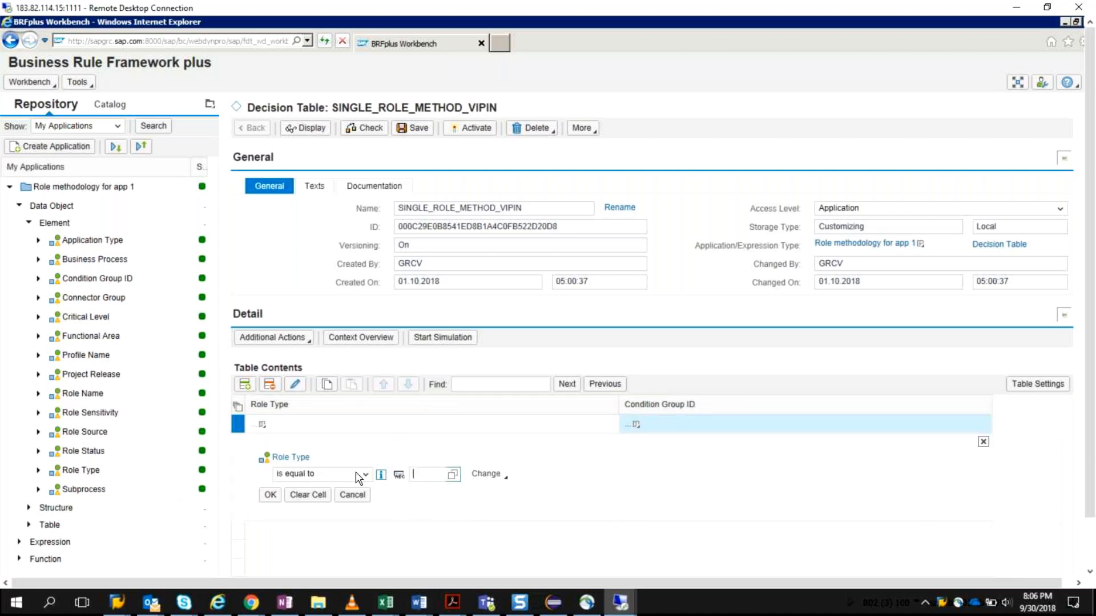
pyautogui.click(438, 479)
pyautogui.click(363, 475)
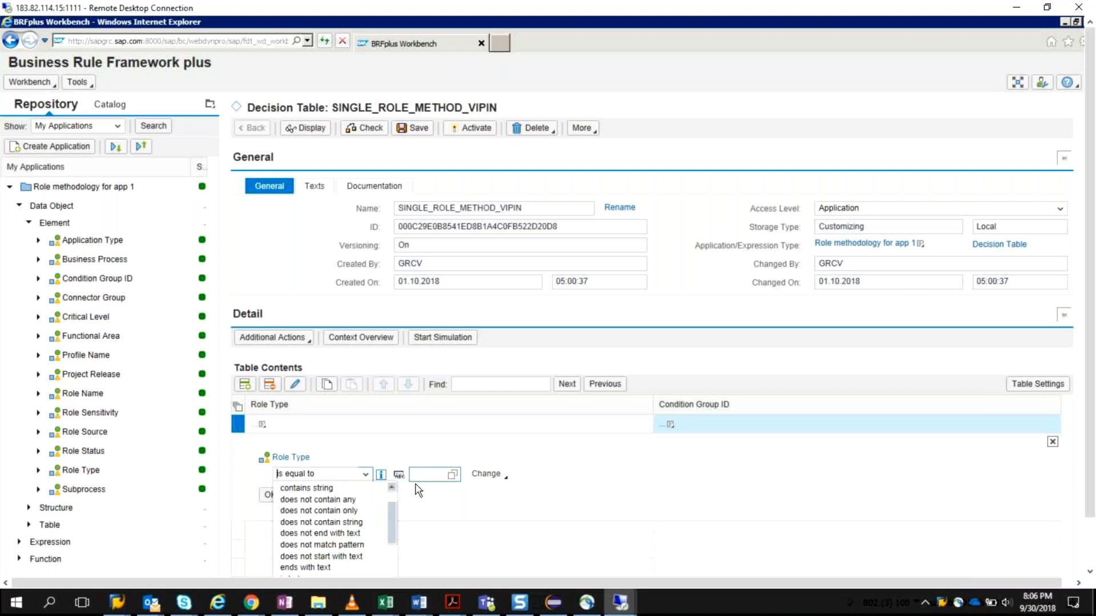
pyautogui.click(435, 473)
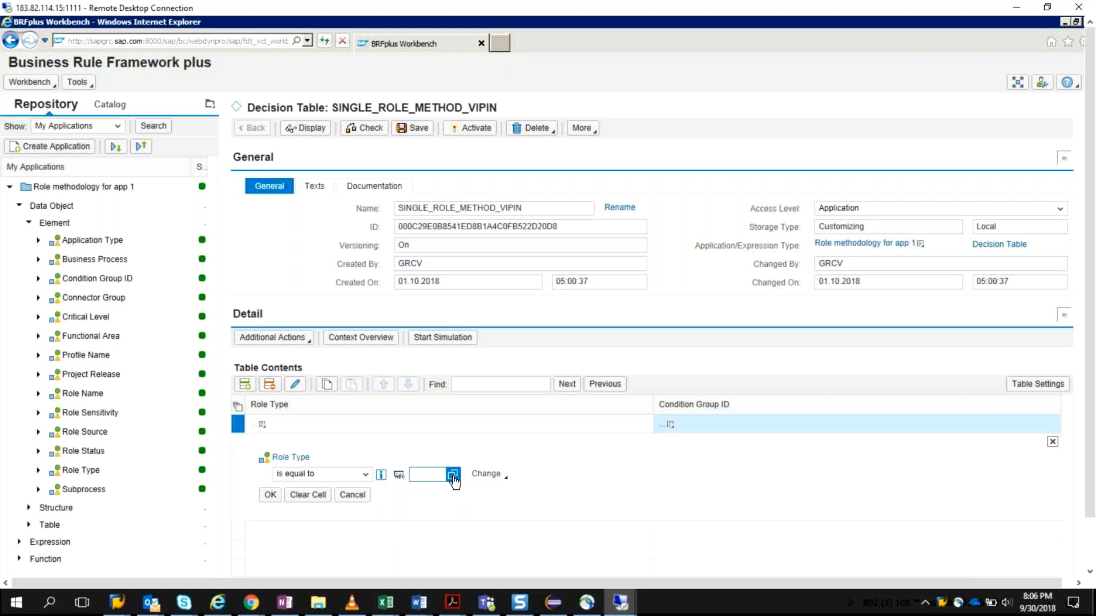
pyautogui.click(452, 475)
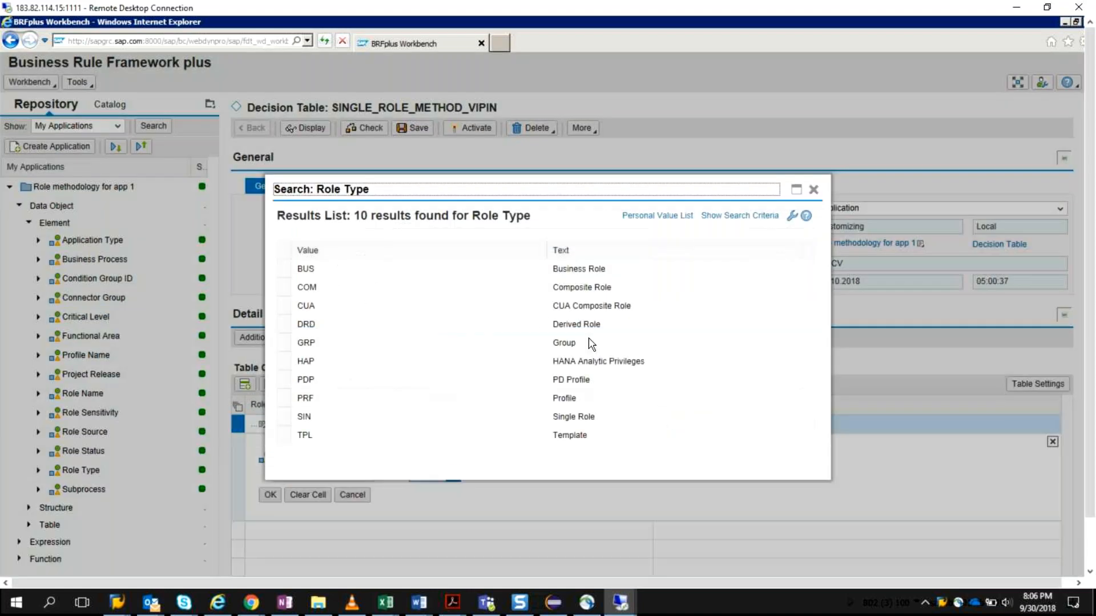
pyautogui.click(577, 418)
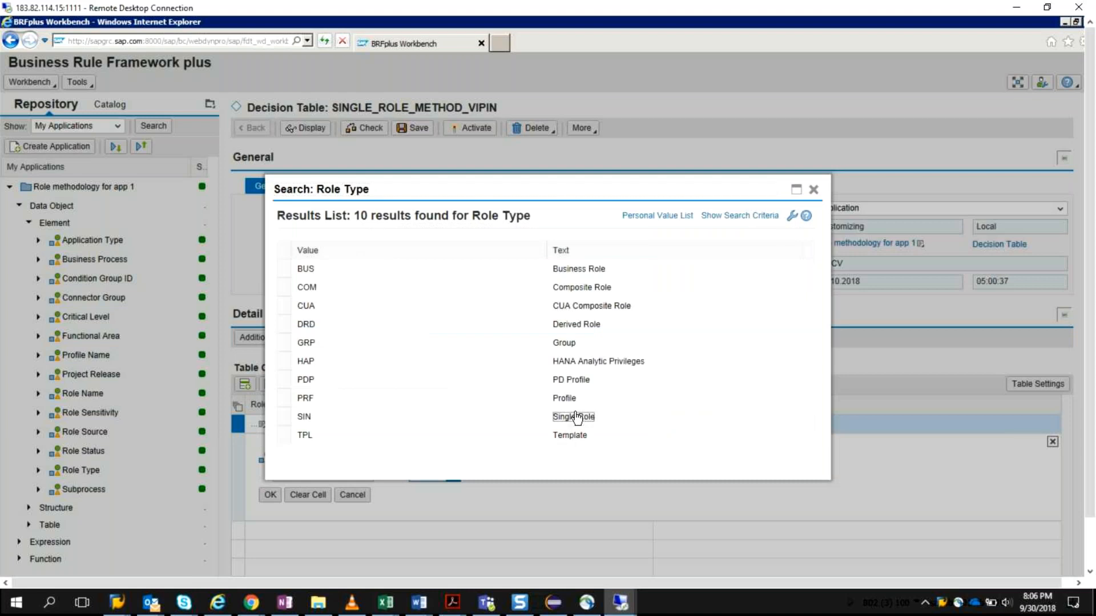
pyautogui.click(577, 418)
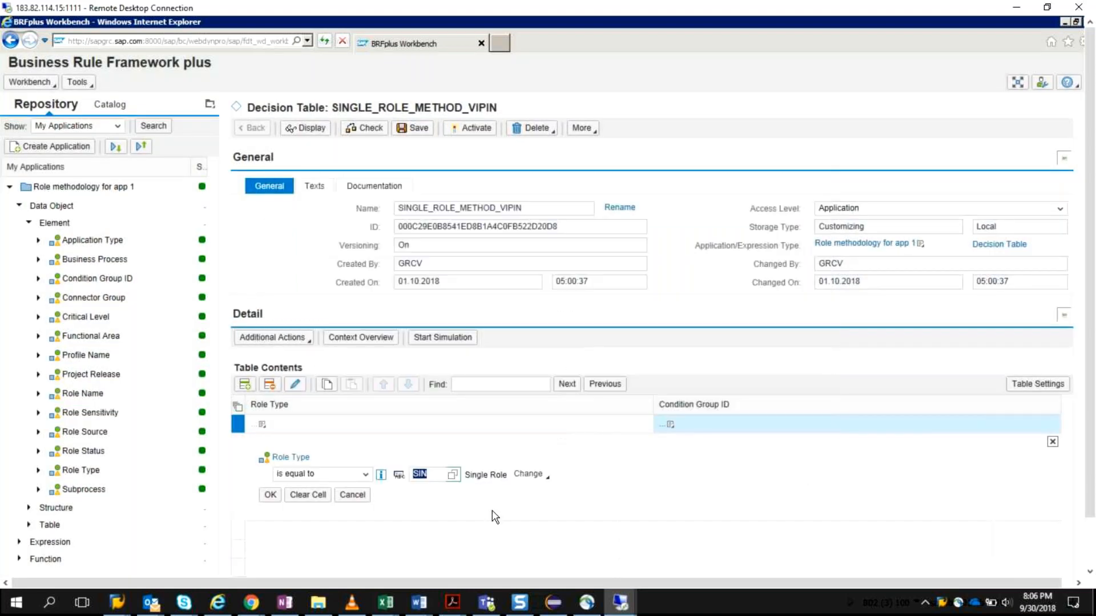
pyautogui.click(268, 499)
pyautogui.click(268, 495)
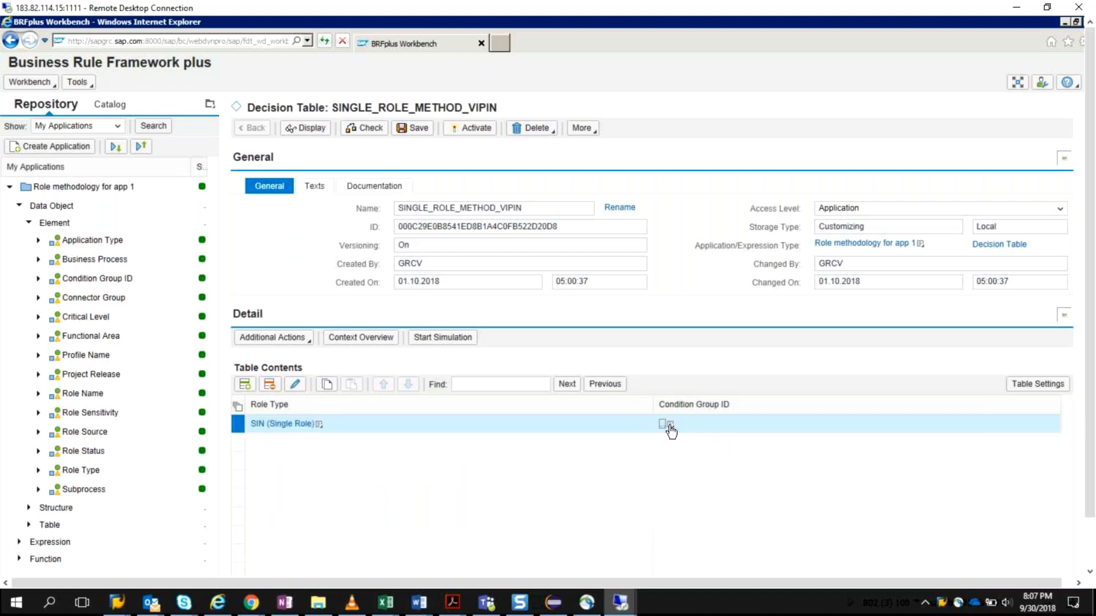
# Step: Enter SIN as a direct value for the row's Condition Group ID
pyautogui.click(669, 425)
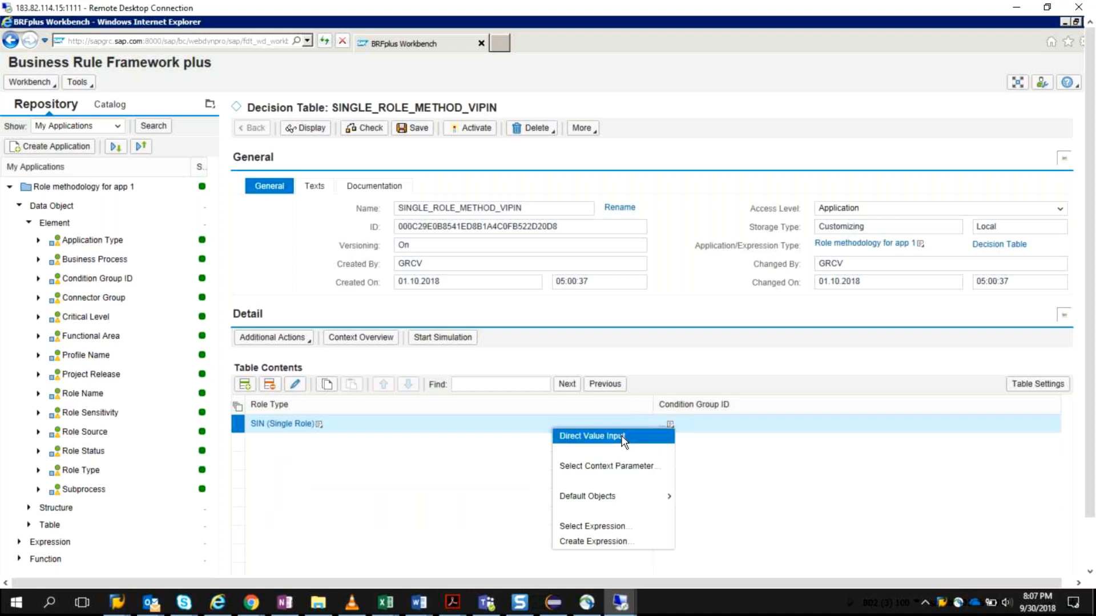
pyautogui.click(622, 436)
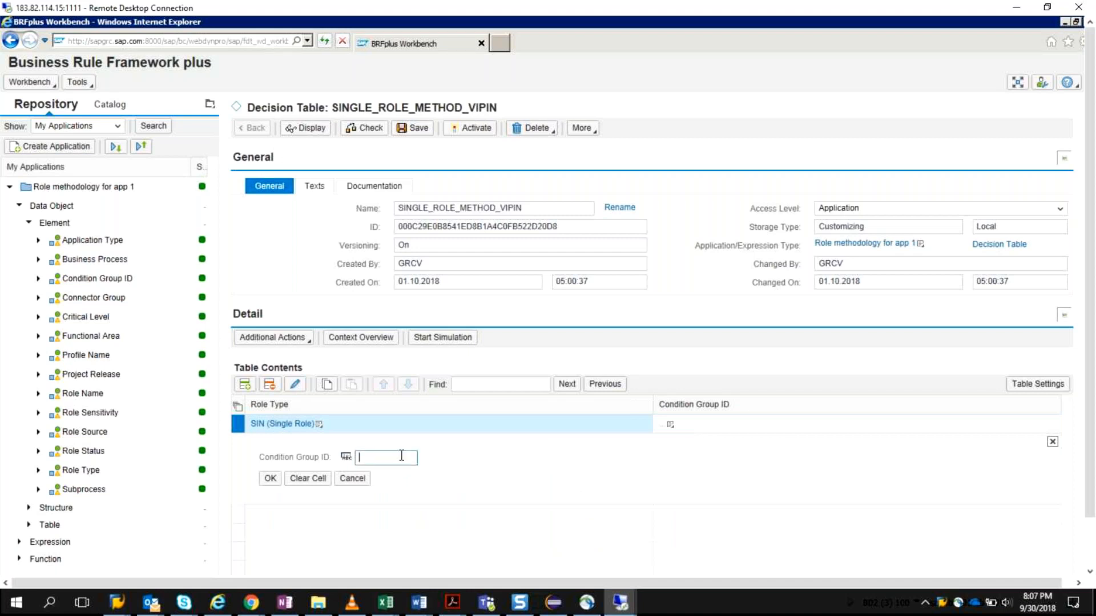
pyautogui.click(270, 479)
pyautogui.click(671, 425)
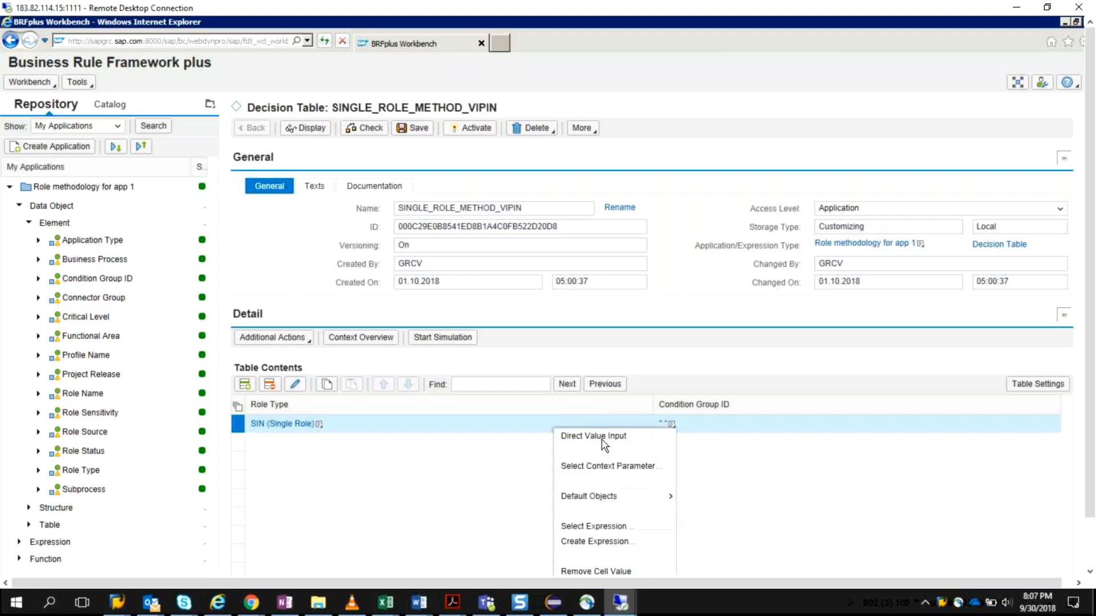
pyautogui.click(604, 445)
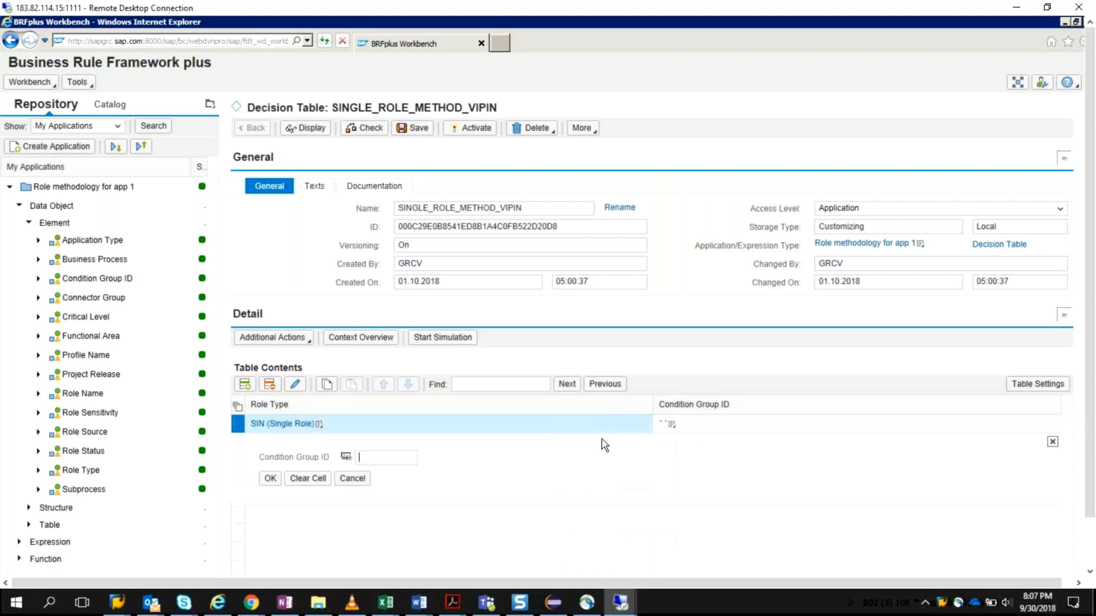
pyautogui.write('SIN')
pyautogui.click(271, 479)
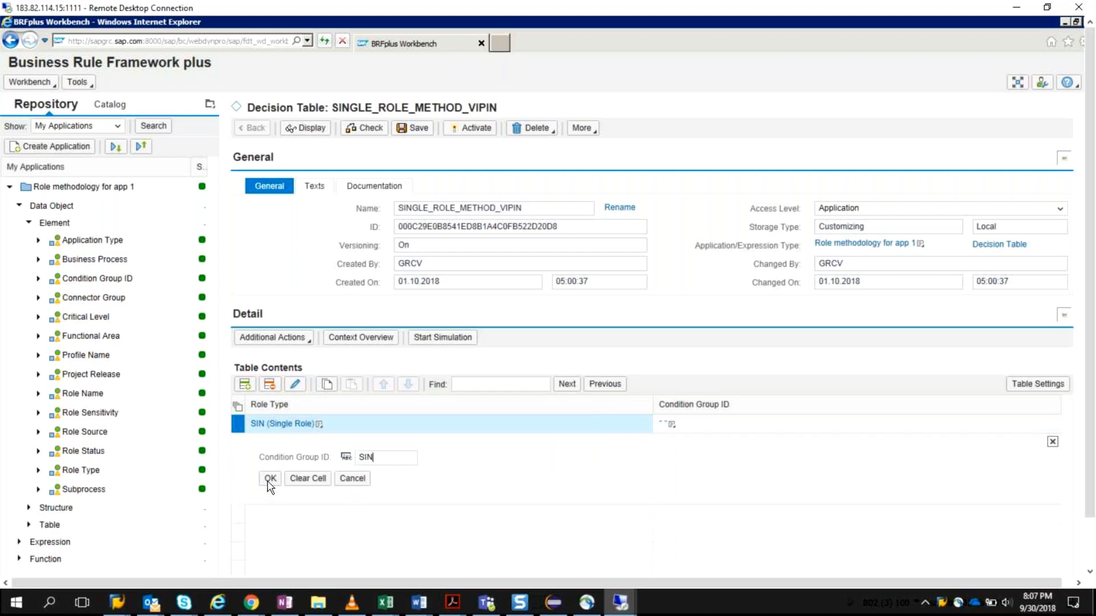
# Step: Change the Condition Group ID of the Single Role row to Single
pyautogui.click(678, 425)
pyautogui.click(626, 436)
pyautogui.write('Single')
pyautogui.click(267, 479)
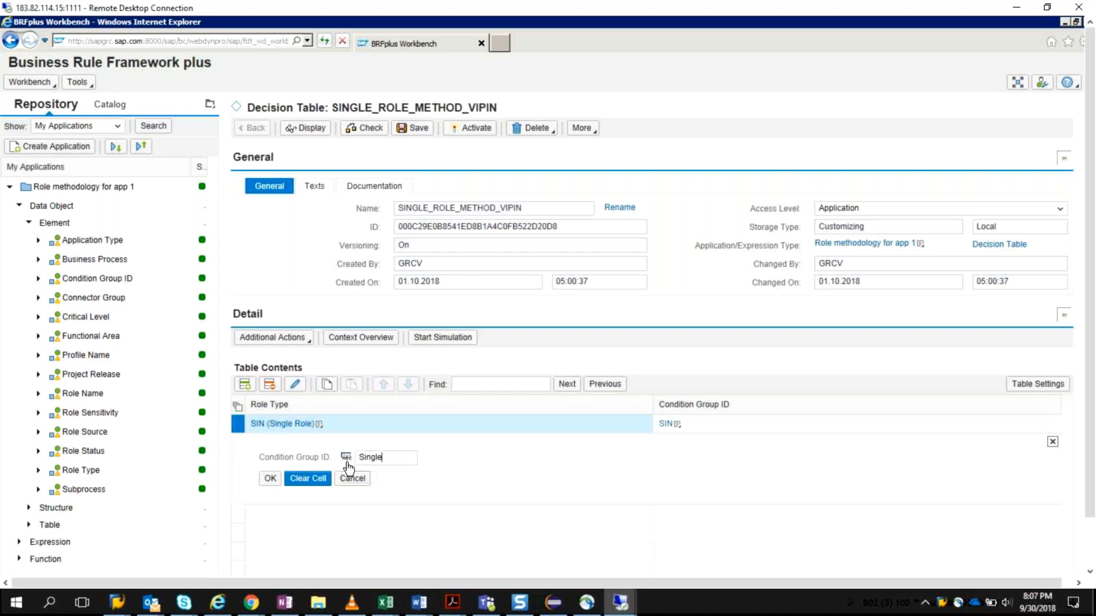
pyautogui.press('Return')
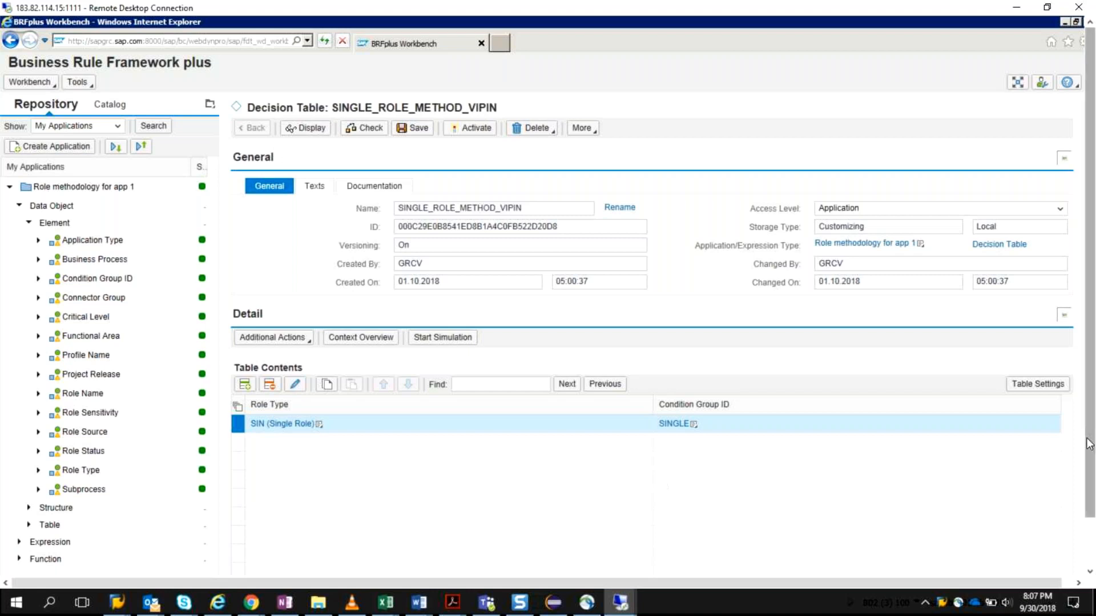
# Step: Save and activate the single role method decision table
pyautogui.moveTo(1091, 444); pyautogui.dragTo(747, 385)
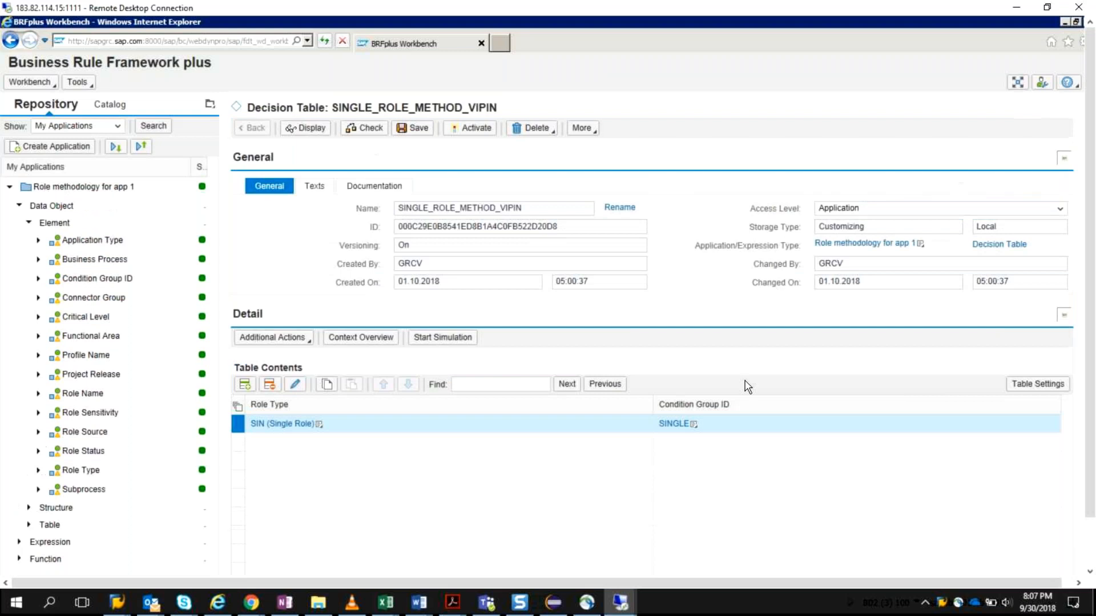
pyautogui.click(418, 127)
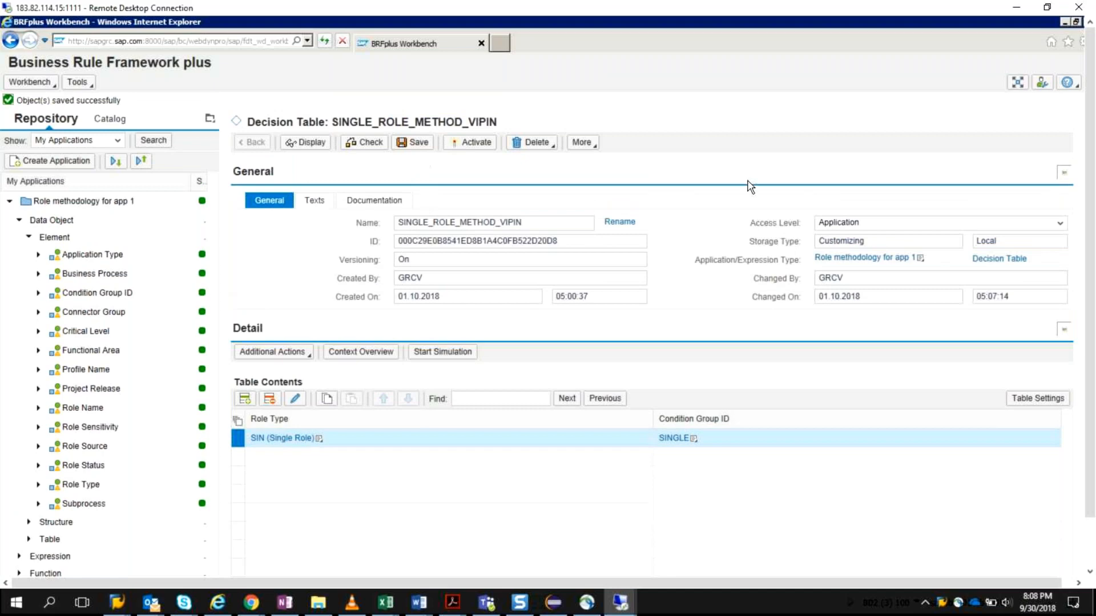
pyautogui.moveTo(1093, 253); pyautogui.dragTo(1073, 105)
pyautogui.click(450, 149)
pyautogui.click(389, 354)
pyautogui.scroll(-3, 108, 465)
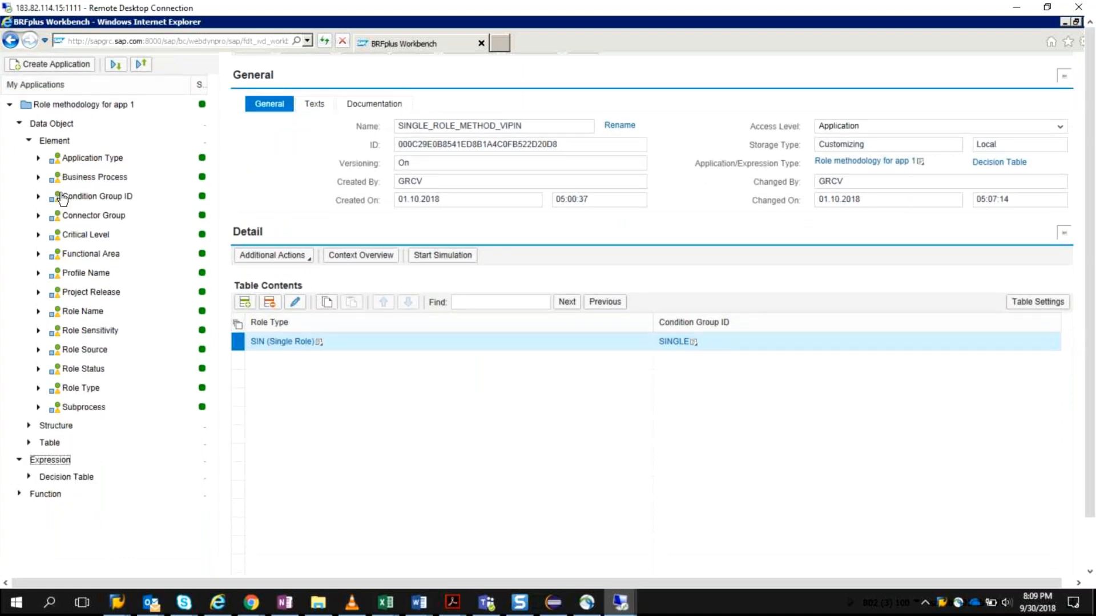
# Step: Open the Single Role Method V decision table from the application's expressions and expand its uses
pyautogui.click(28, 141)
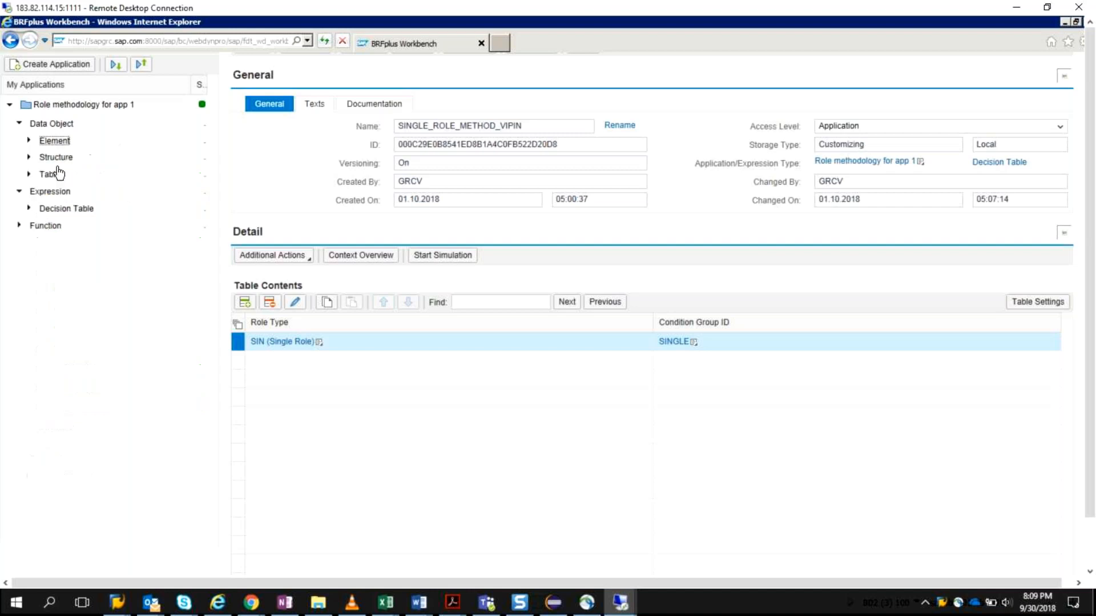
pyautogui.click(29, 209)
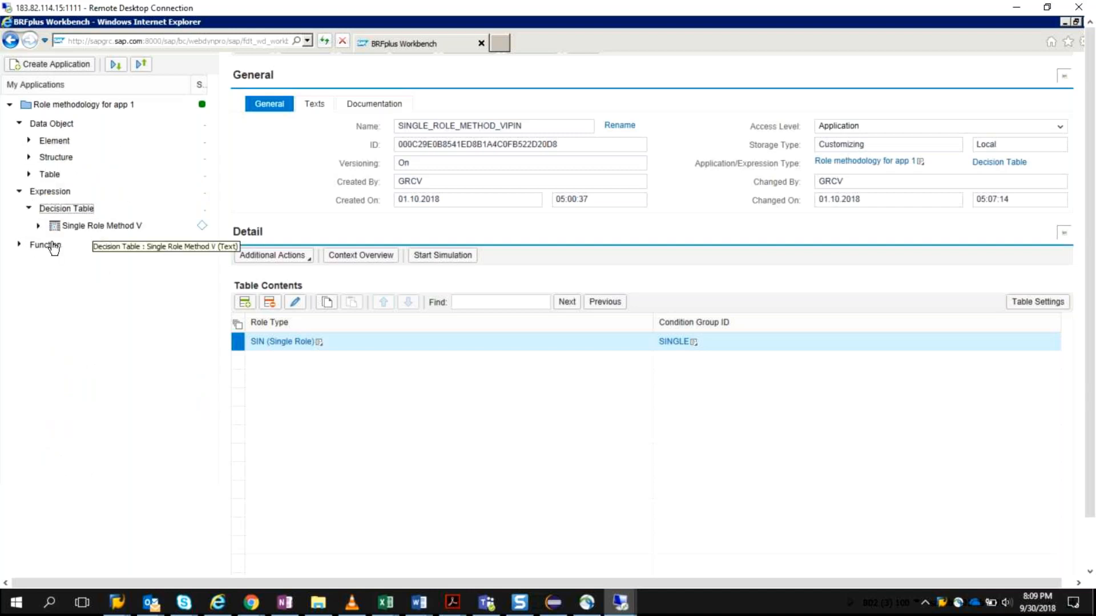
pyautogui.click(39, 227)
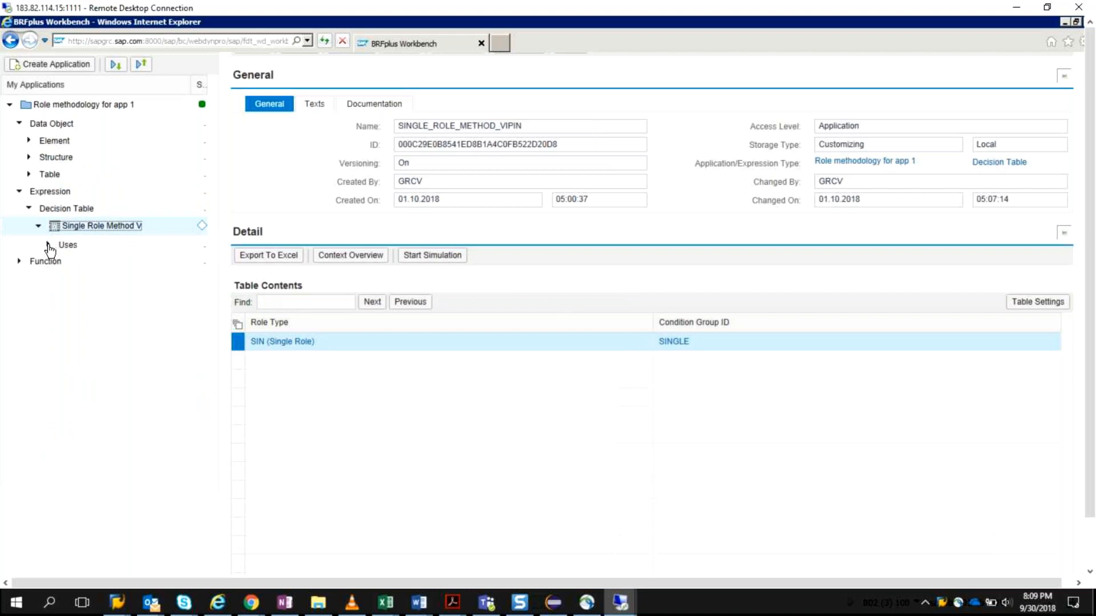
pyautogui.click(48, 245)
pyautogui.click(132, 224)
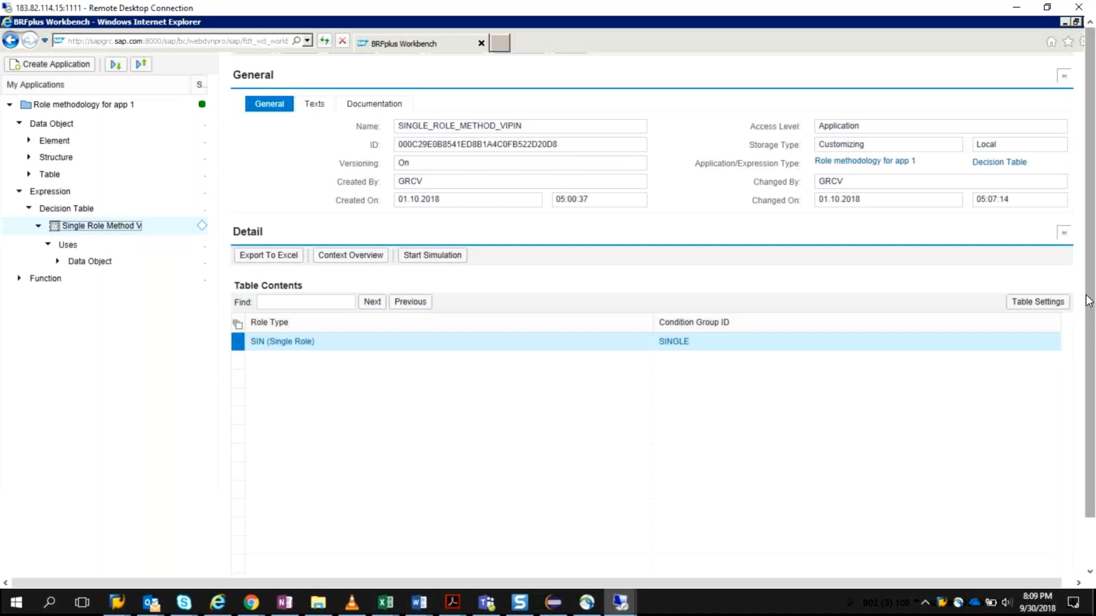
pyautogui.scroll(3, 1088, 301)
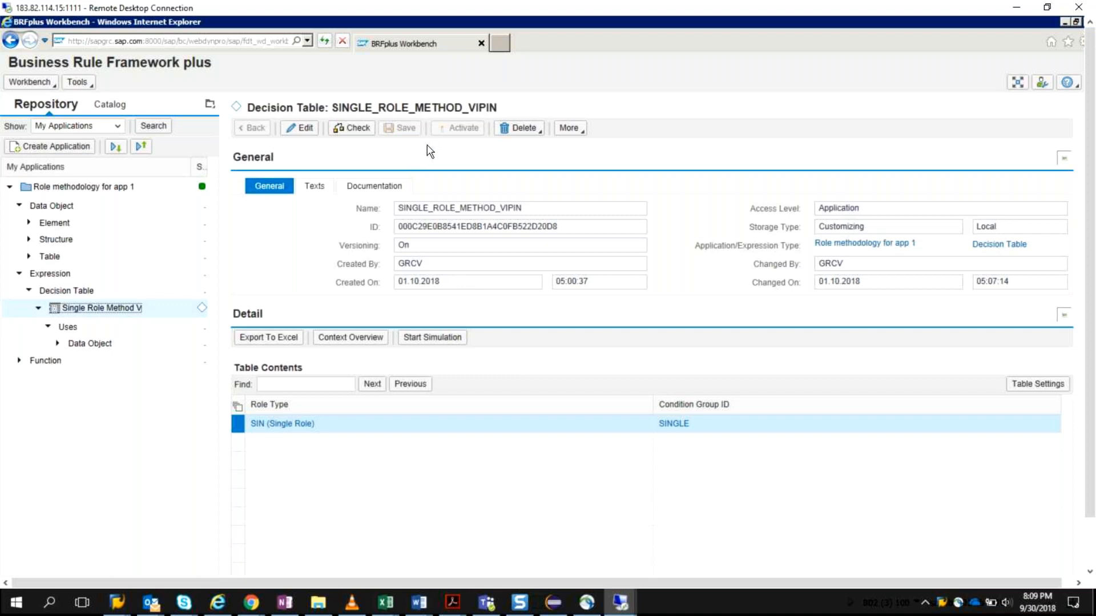
# Step: Put the Single Role Method V decision table into edit mode
pyautogui.click(66, 290)
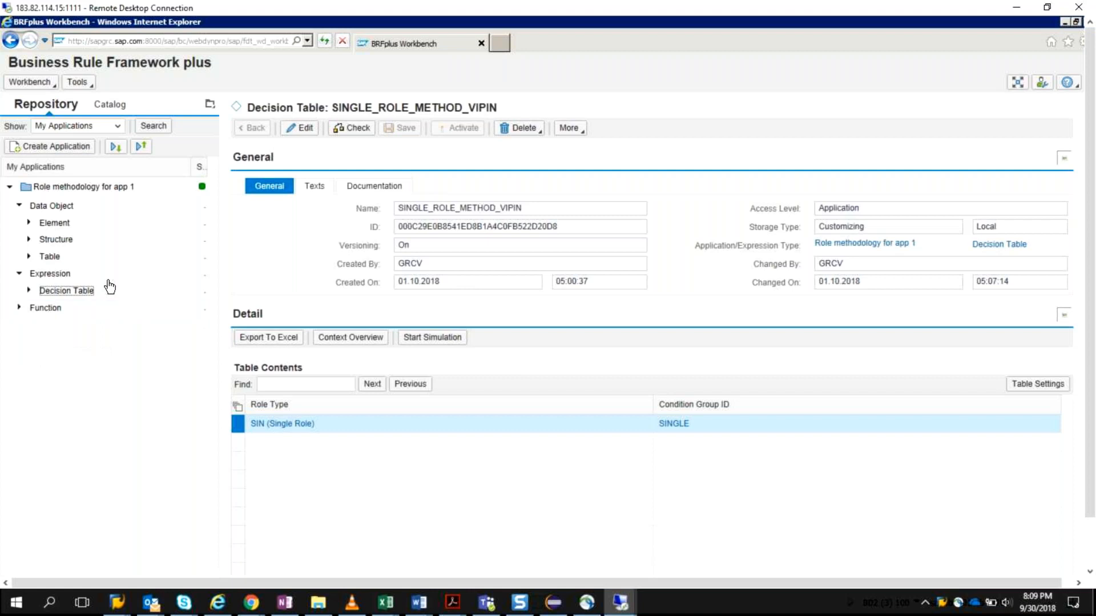
pyautogui.click(111, 288)
pyautogui.click(124, 308)
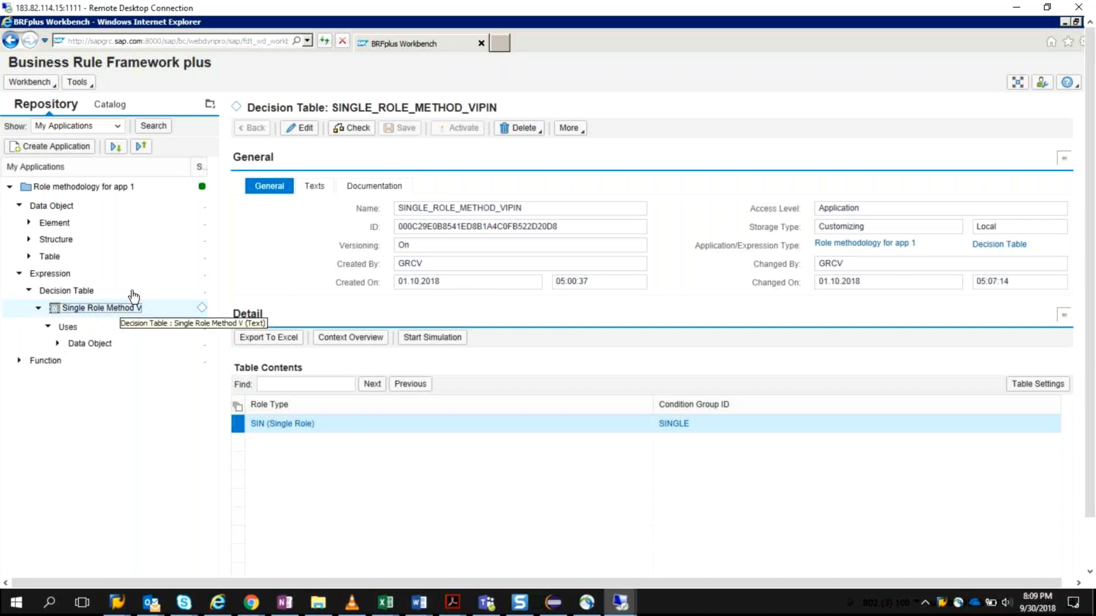
pyautogui.click(295, 127)
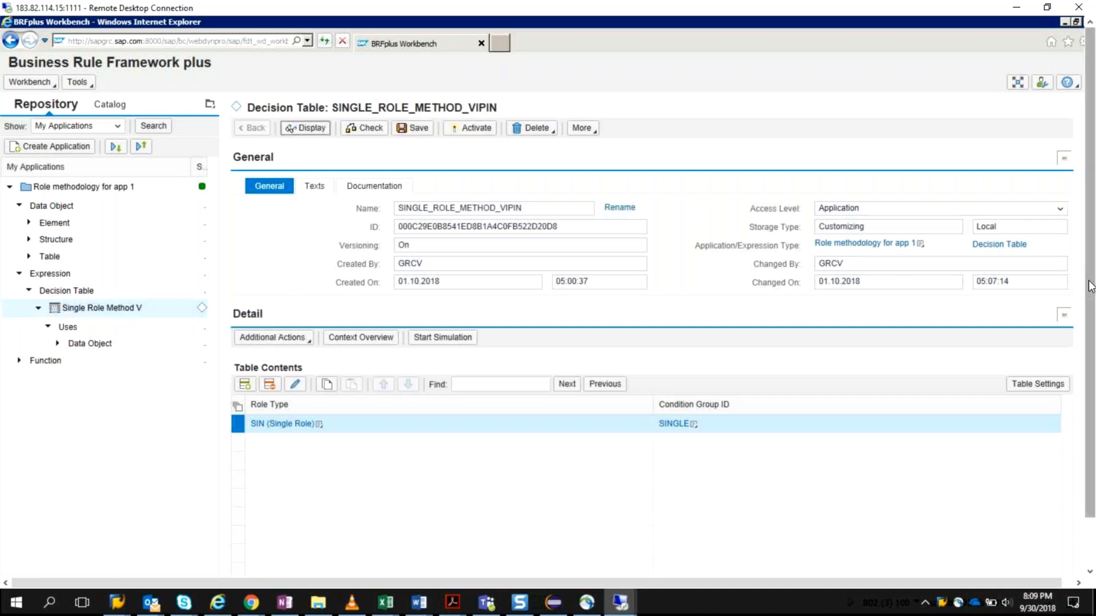
pyautogui.moveTo(1089, 288); pyautogui.dragTo(1091, 323)
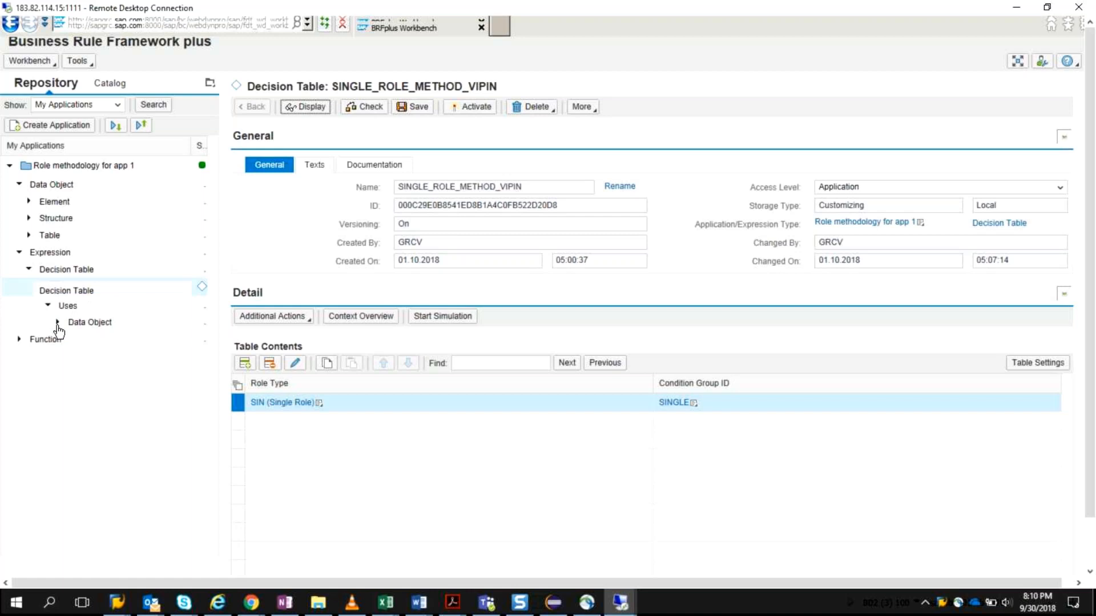
pyautogui.click(312, 108)
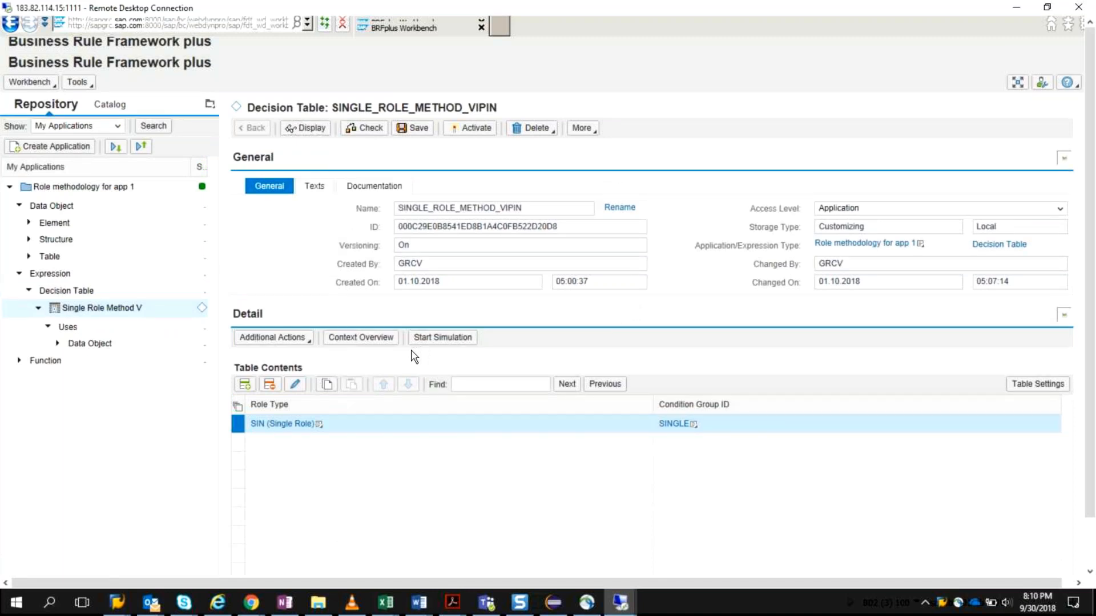
# Step: Simulate the latest version of the decision table in interpretation mode without a Role Type, examine the processing steps and return to the workbench
pyautogui.click(440, 341)
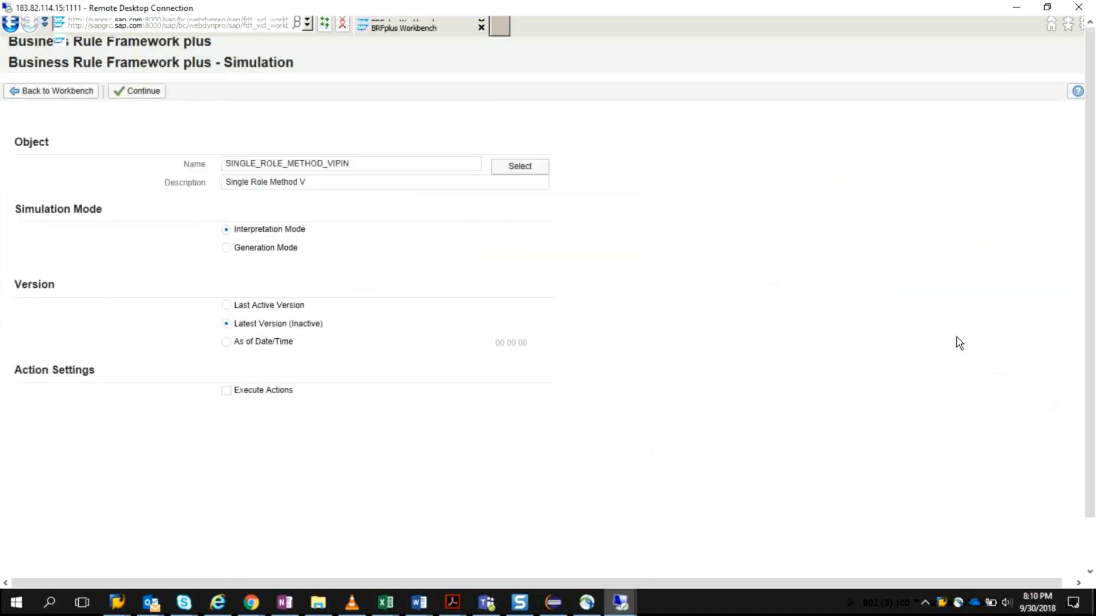
pyautogui.click(150, 93)
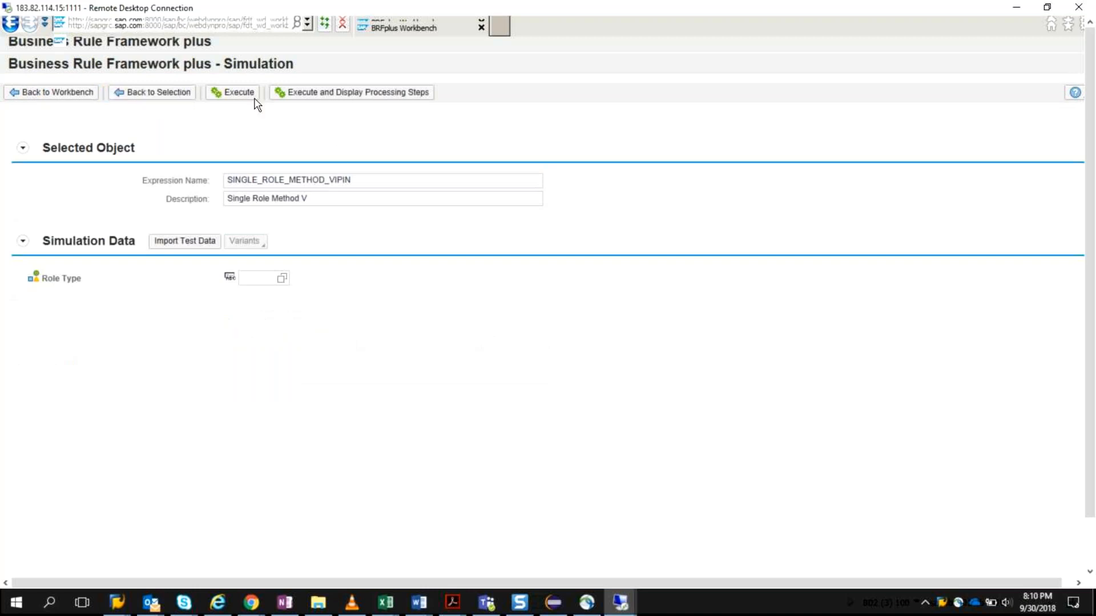
pyautogui.click(242, 95)
pyautogui.click(381, 98)
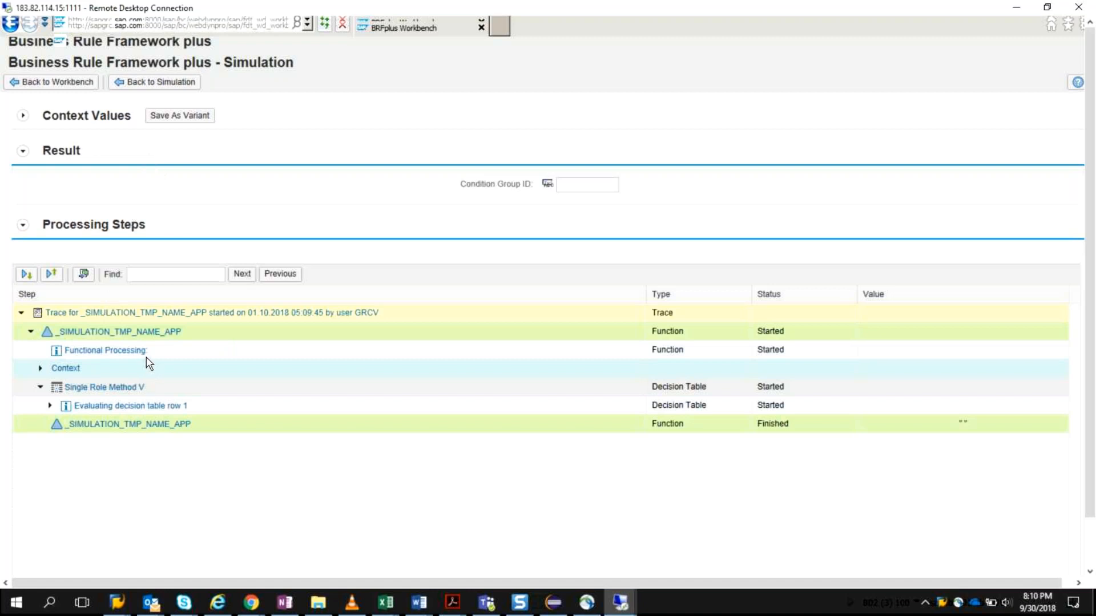
pyautogui.click(66, 85)
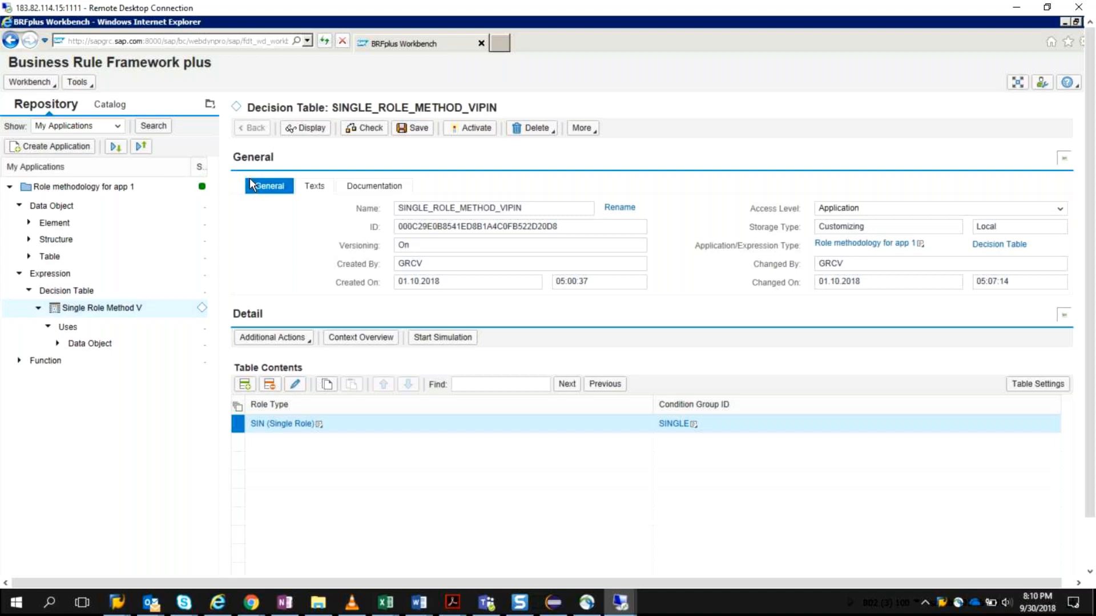
# Step: Save and activate the Single Role Method V decision table so its latest version is active
pyautogui.click(476, 128)
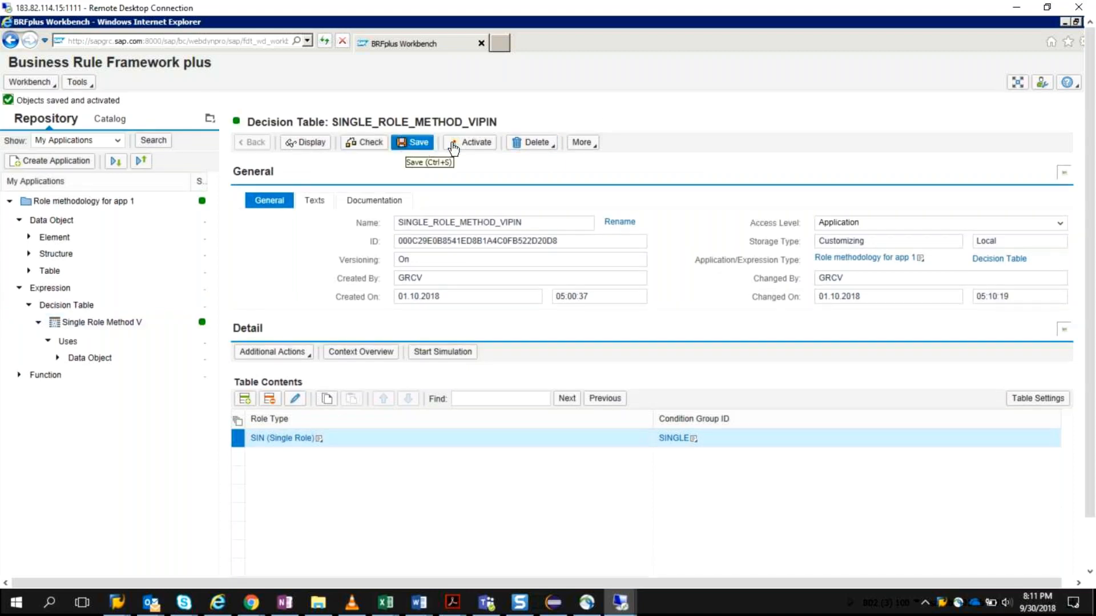
pyautogui.click(477, 145)
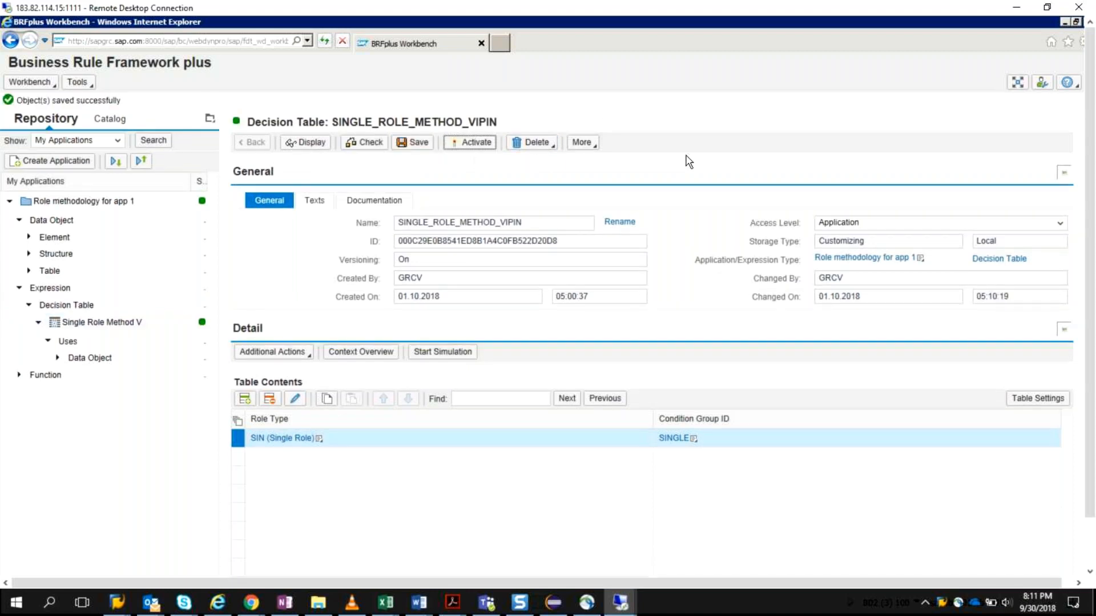
pyautogui.click(469, 143)
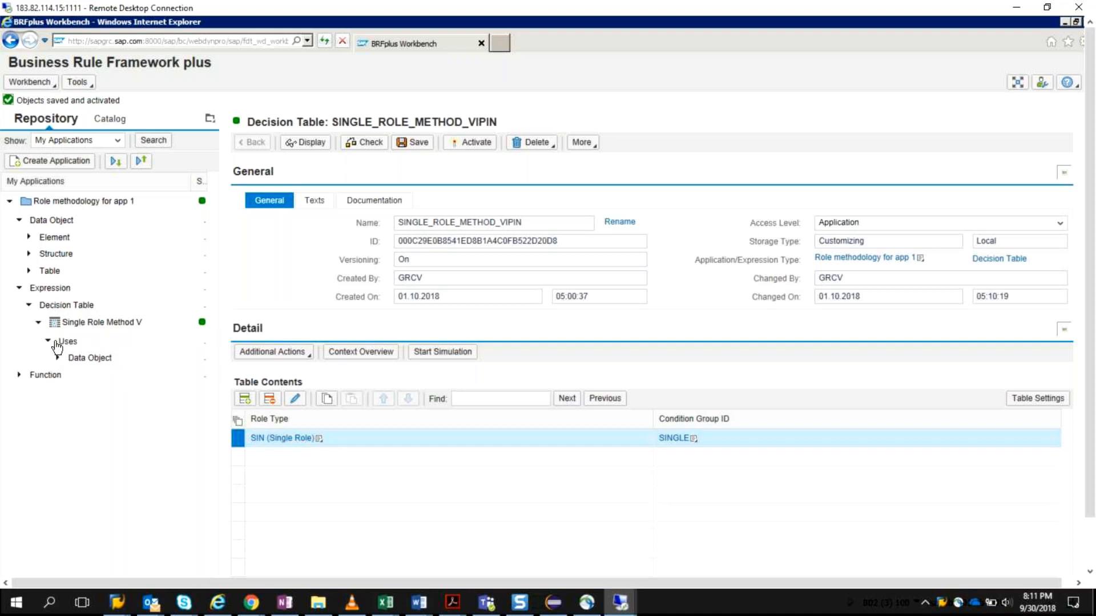
pyautogui.click(65, 308)
pyautogui.click(65, 308)
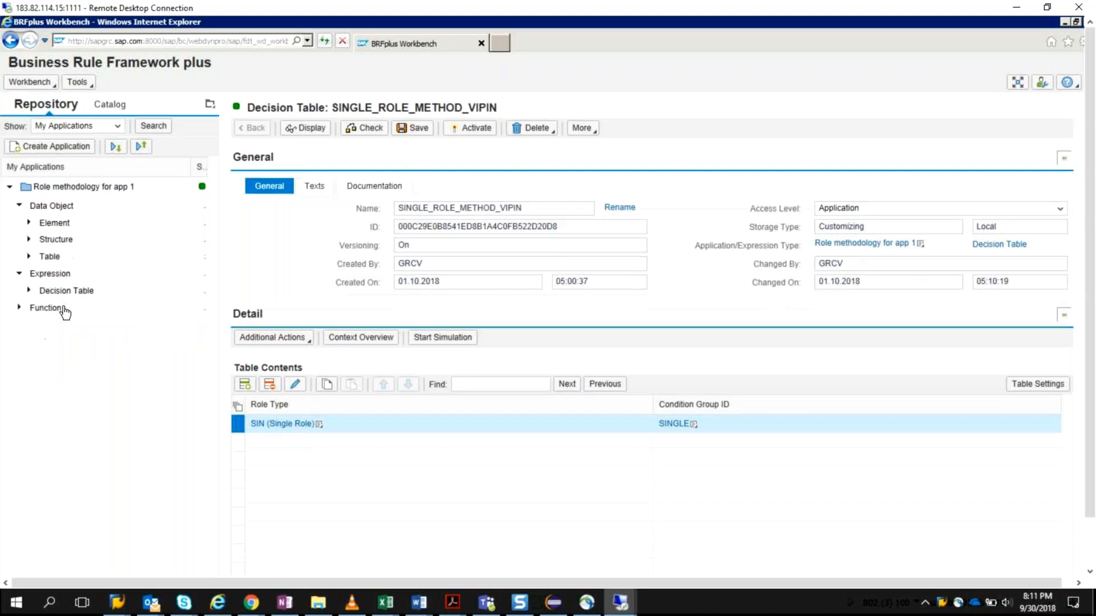
pyautogui.click(66, 291)
pyautogui.click(66, 291)
pyautogui.rightClick(66, 294)
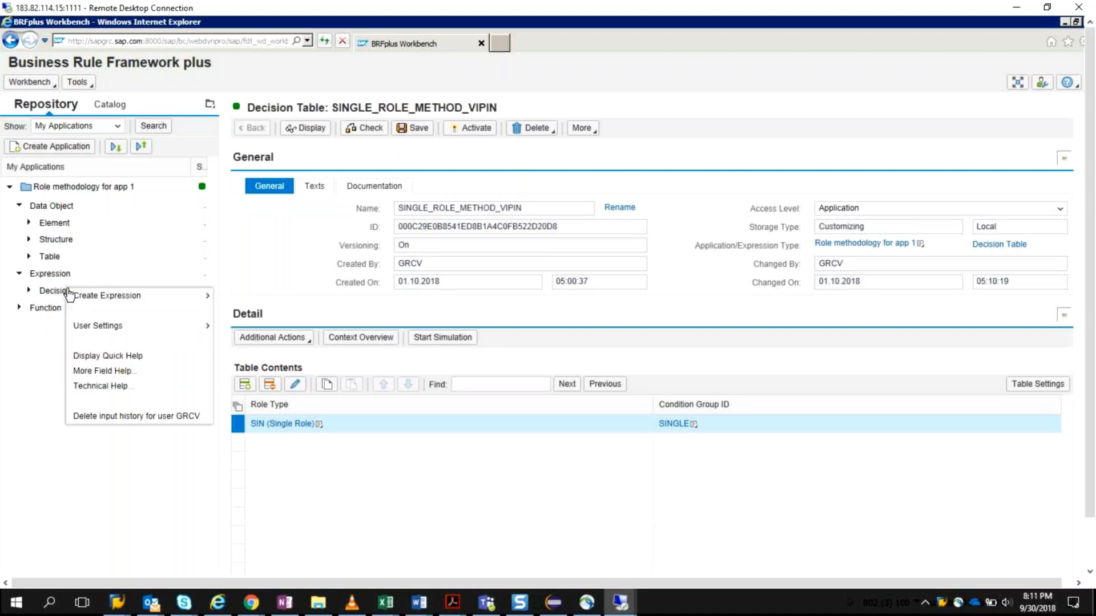
pyautogui.click(43, 298)
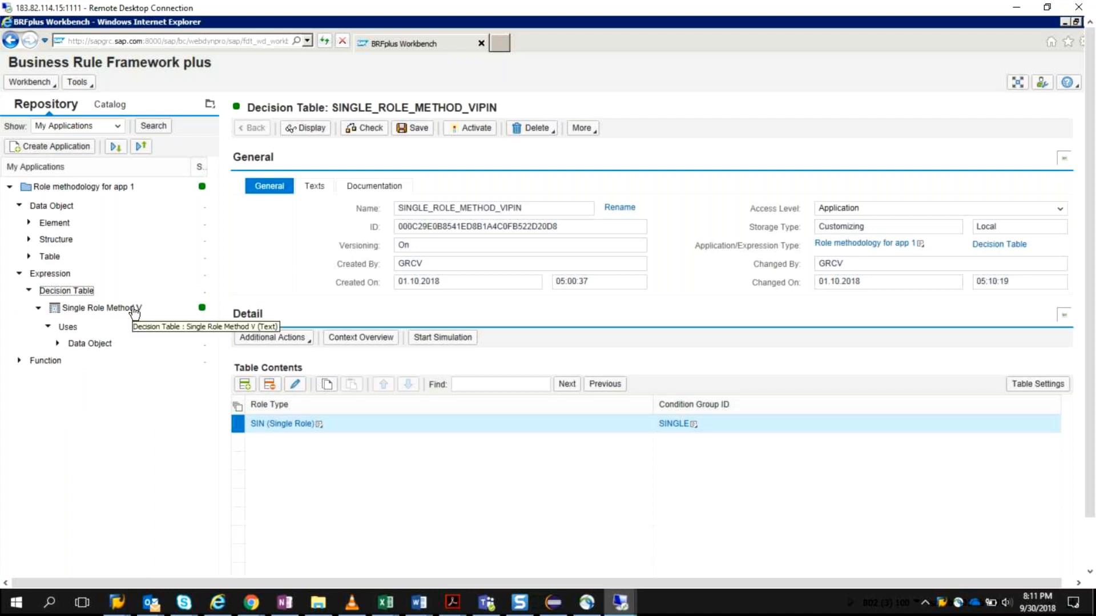
pyautogui.rightClick(66, 291)
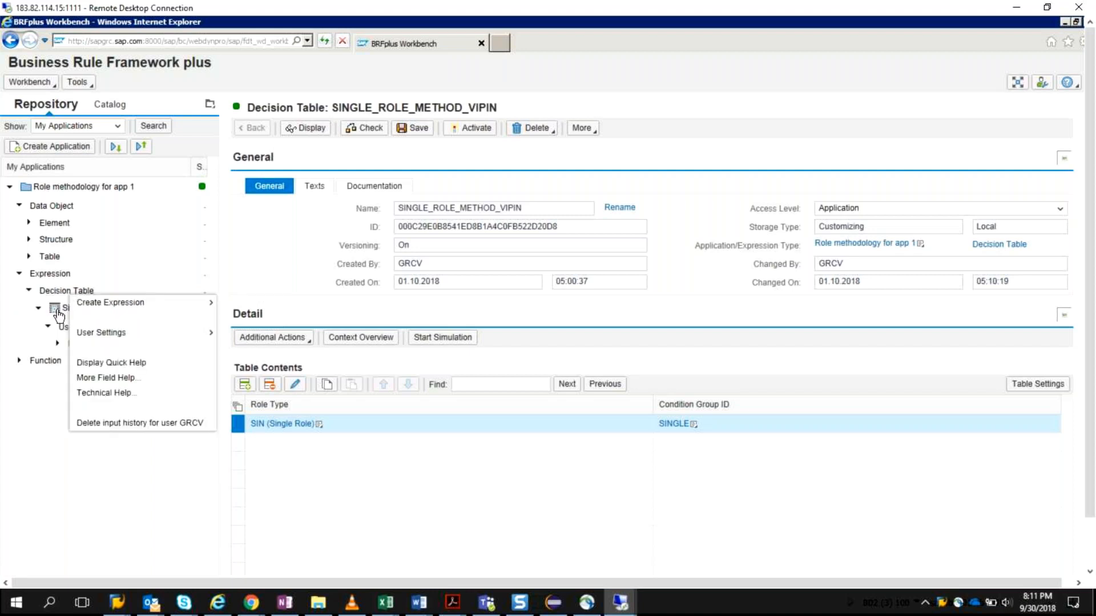
pyautogui.click(58, 278)
pyautogui.rightClick(58, 279)
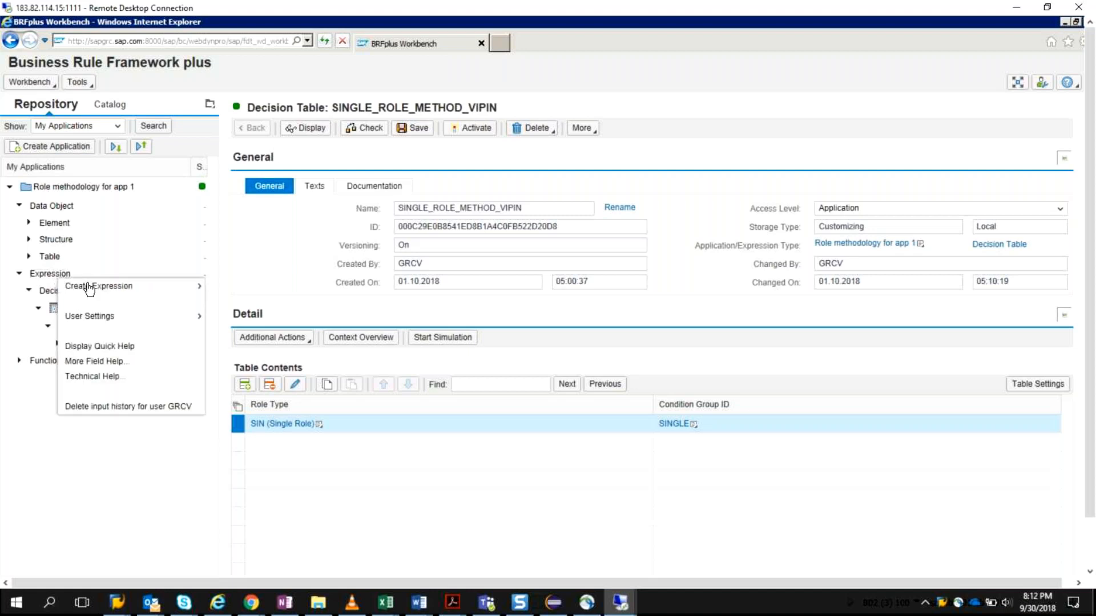
pyautogui.moveTo(102, 293)
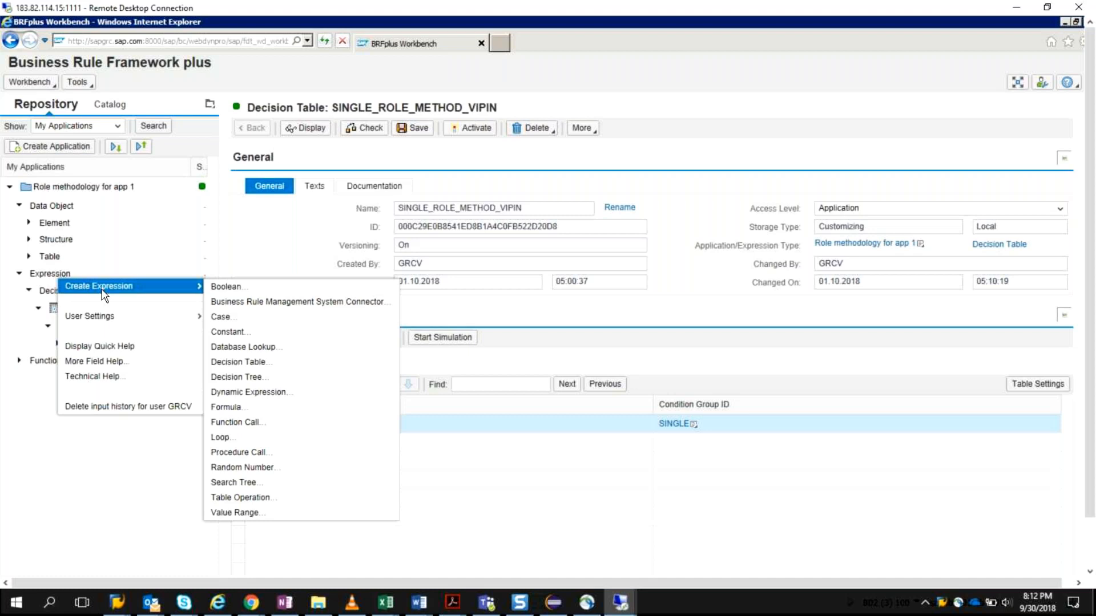
pyautogui.click(162, 497)
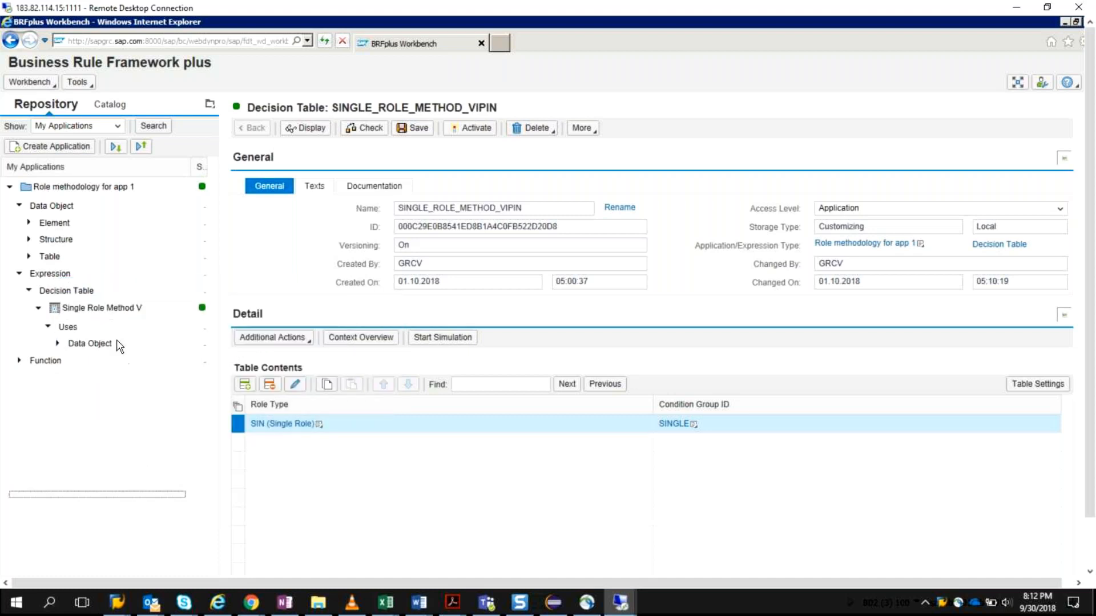
pyautogui.rightClick(108, 311)
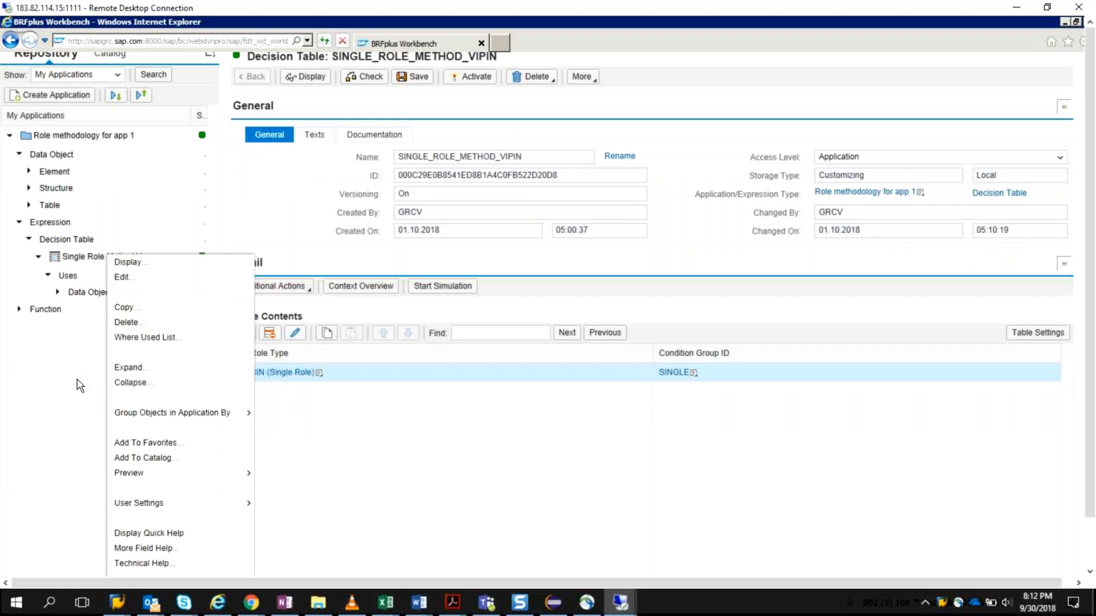
pyautogui.click(87, 343)
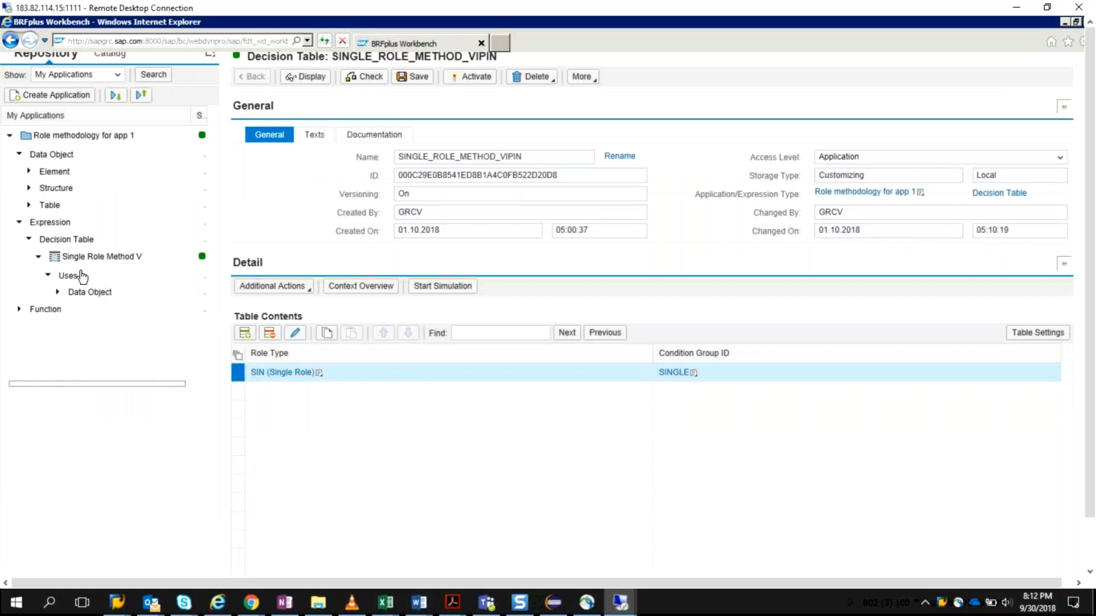
# Step: Insert the missing Role Type conditions from the completeness check as a table row and delete that row
pyautogui.click(309, 294)
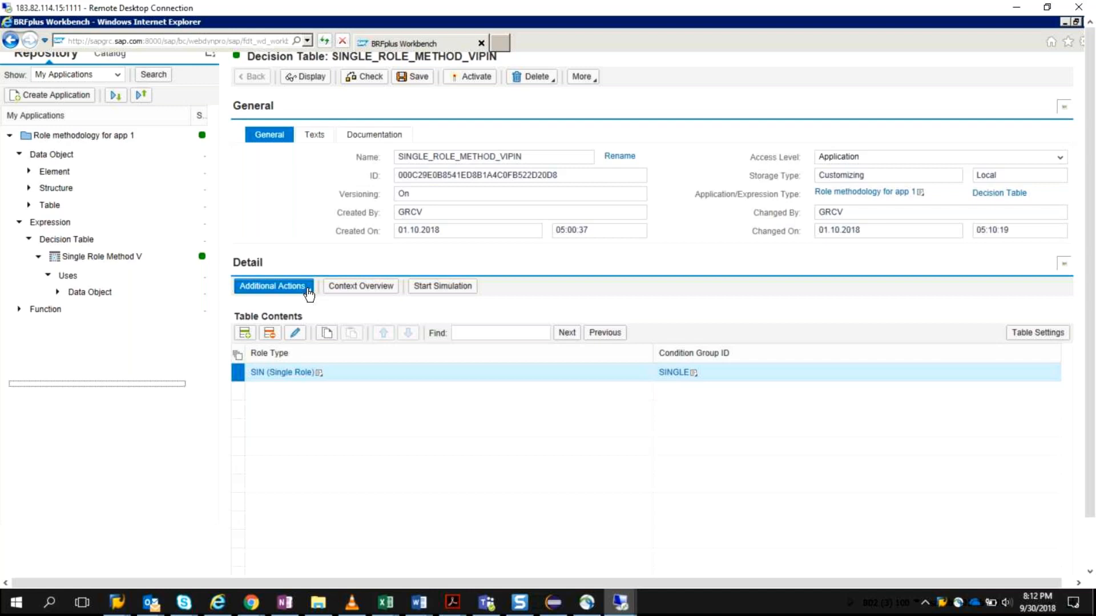
pyautogui.click(309, 294)
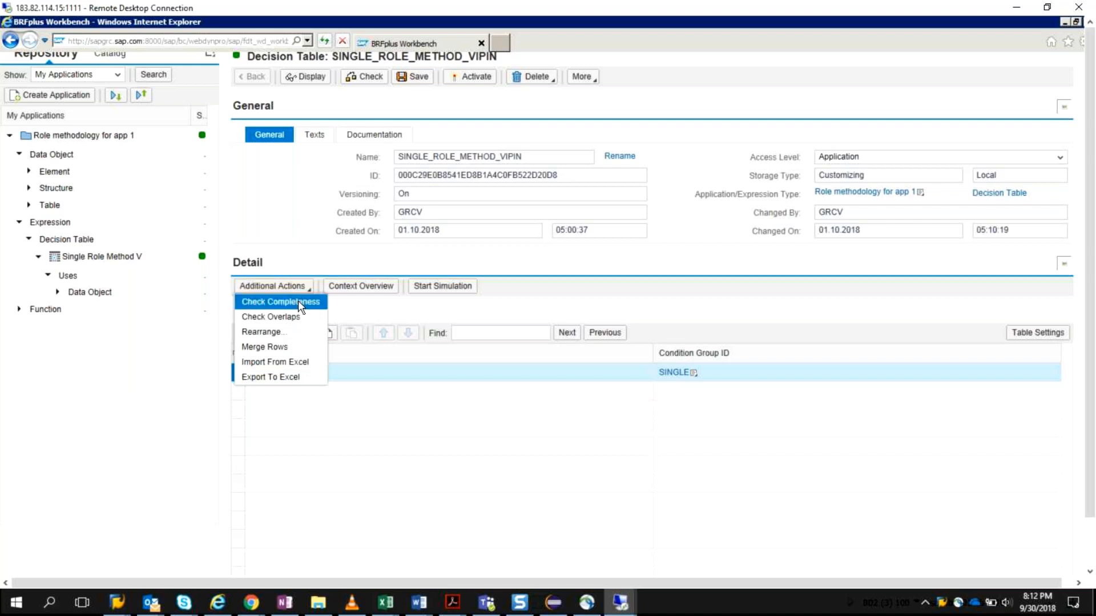
pyautogui.click(298, 300)
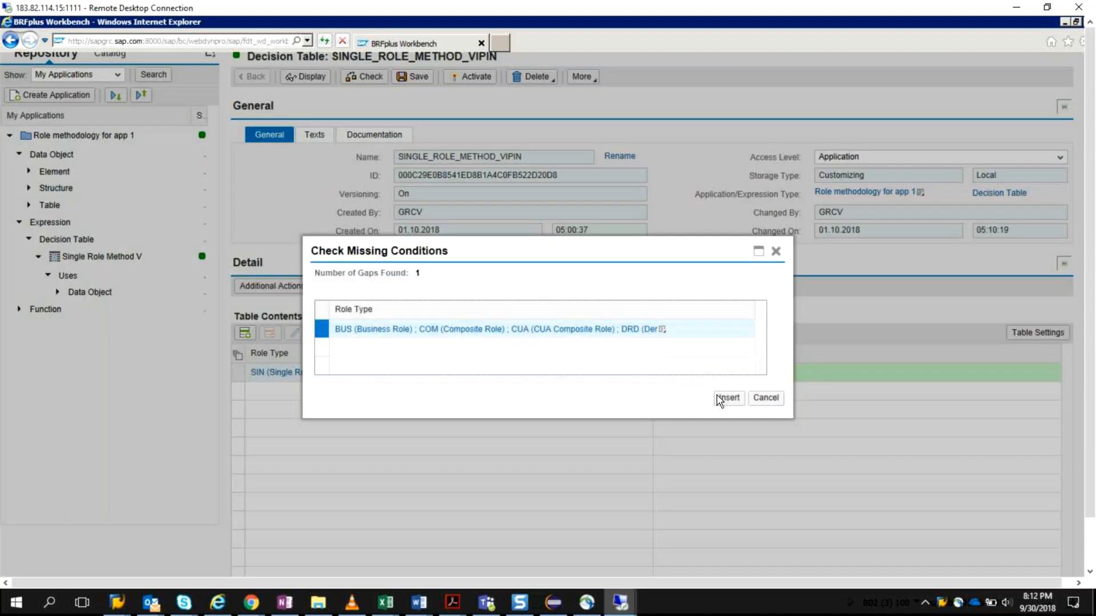
pyautogui.click(720, 400)
pyautogui.click(720, 399)
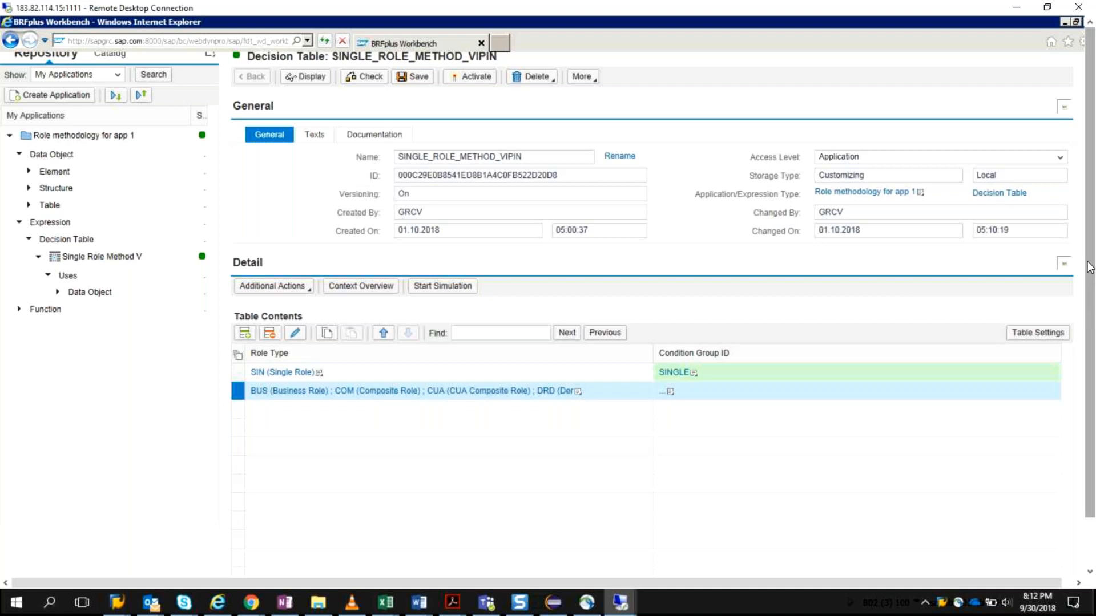
pyautogui.click(269, 333)
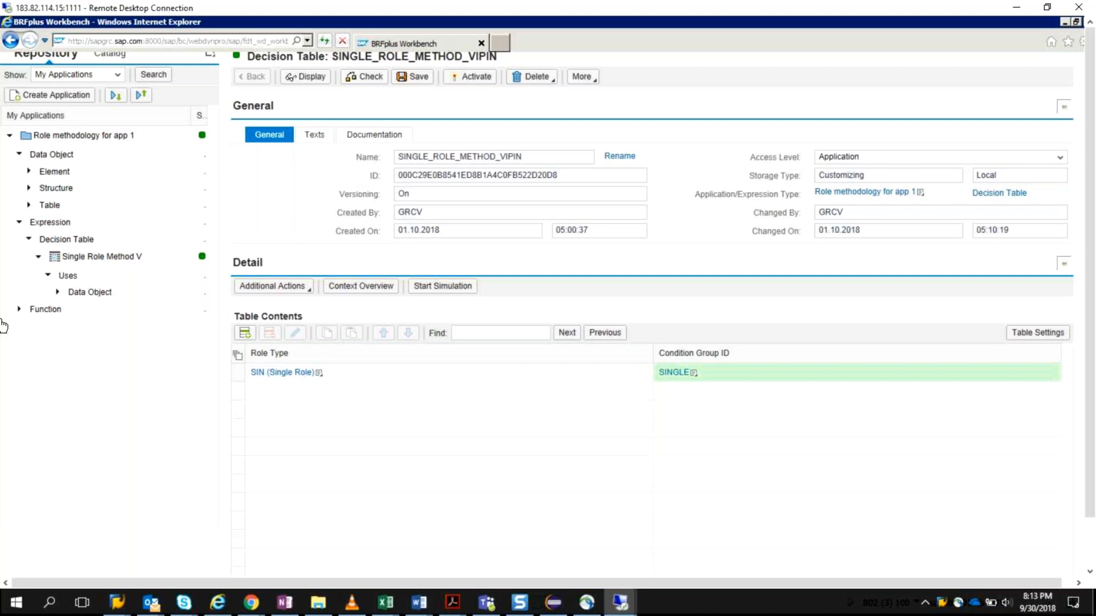
# Step: Expand the application's functions and open the Role methodology 1 function
pyautogui.click(19, 309)
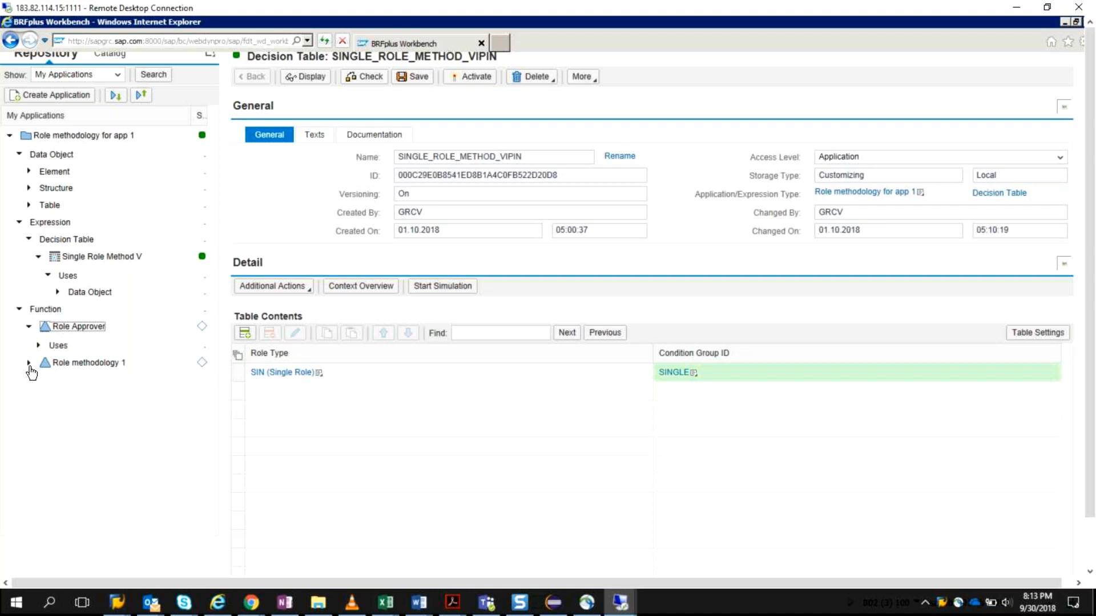
pyautogui.click(29, 365)
pyautogui.click(39, 381)
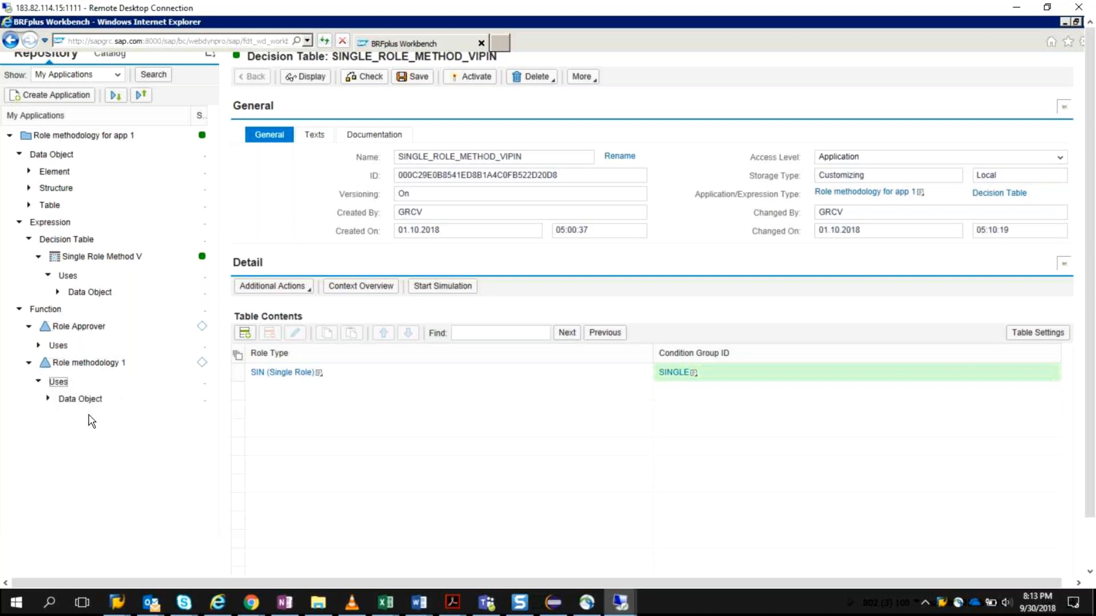
pyautogui.click(175, 365)
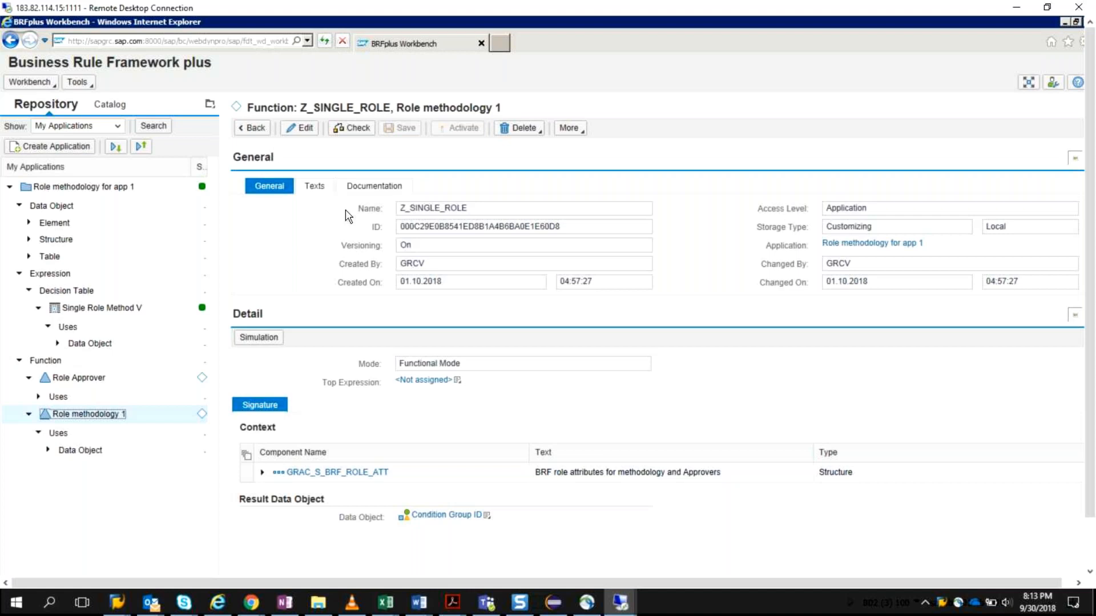
# Step: Assign the Single Role Method V decision table as the top expression of the Role methodology 1 function and save it
pyautogui.click(457, 383)
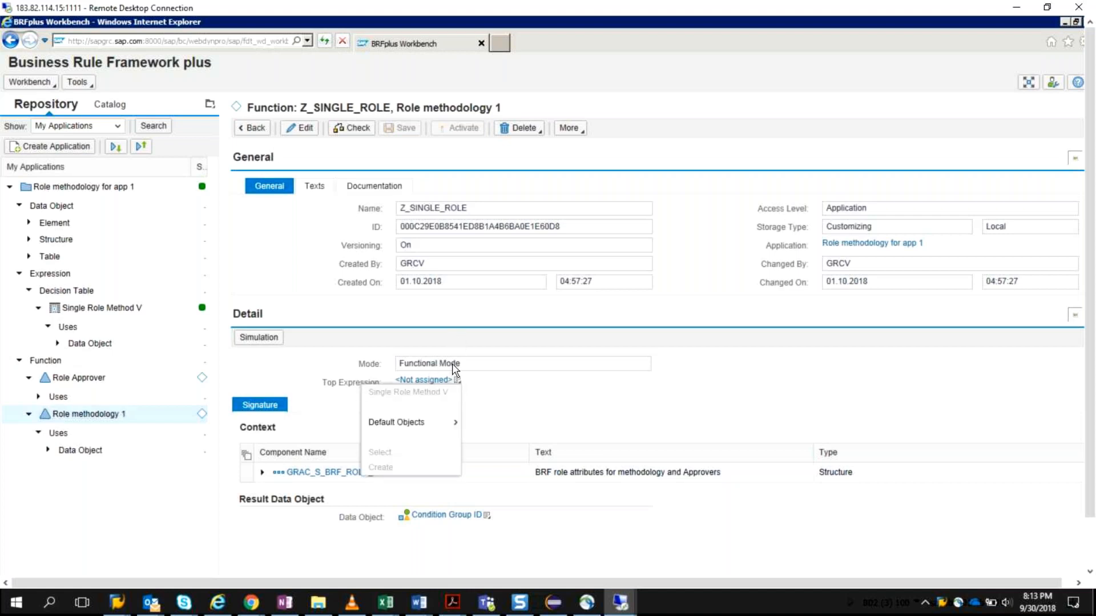
pyautogui.moveTo(439, 423)
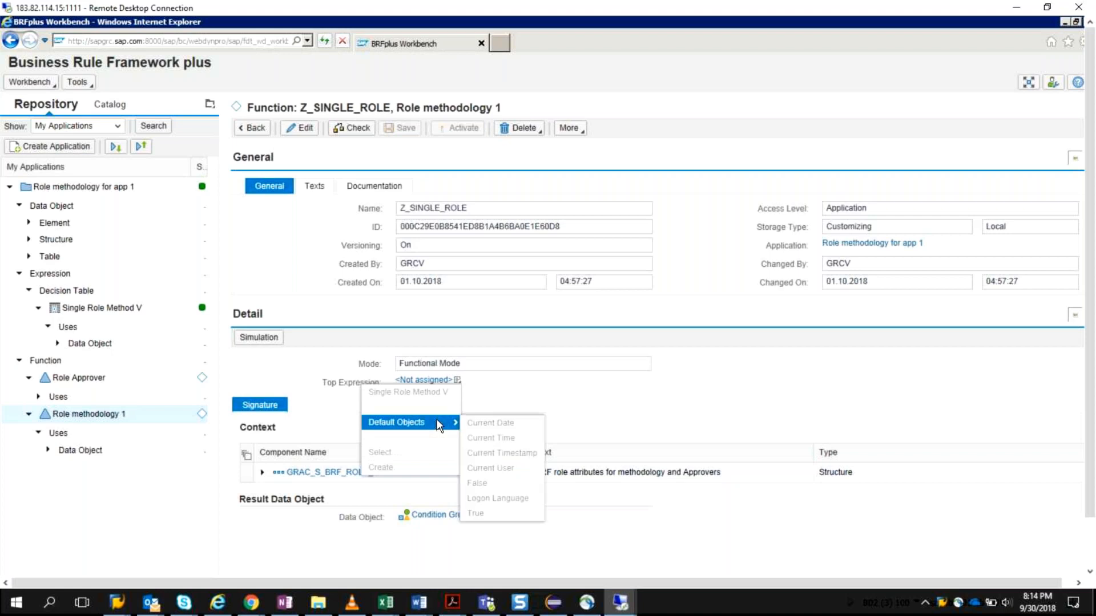
pyautogui.click(448, 380)
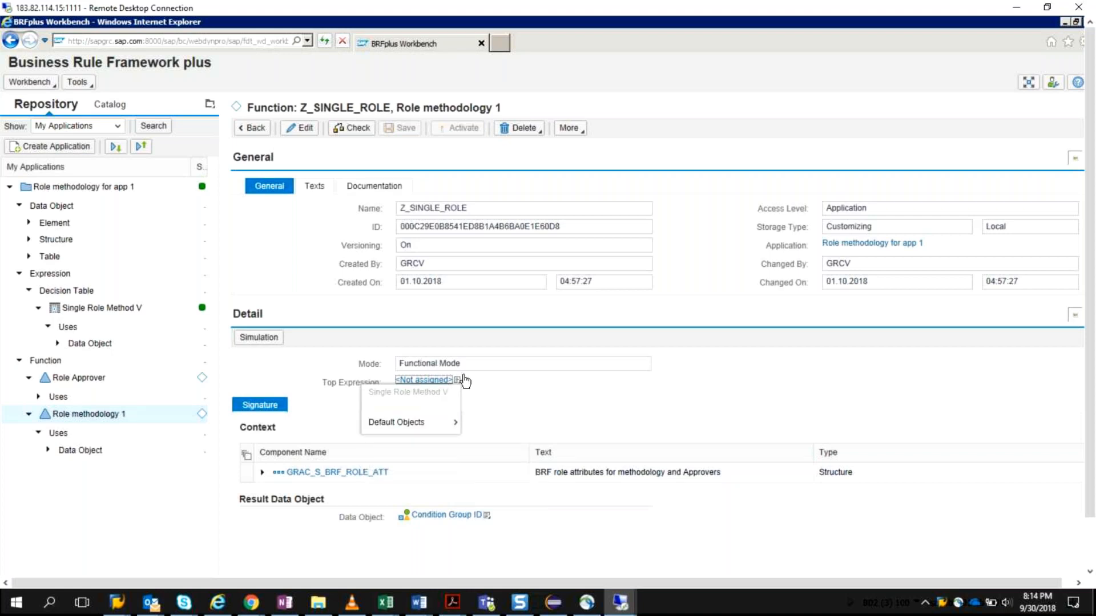
pyautogui.click(300, 127)
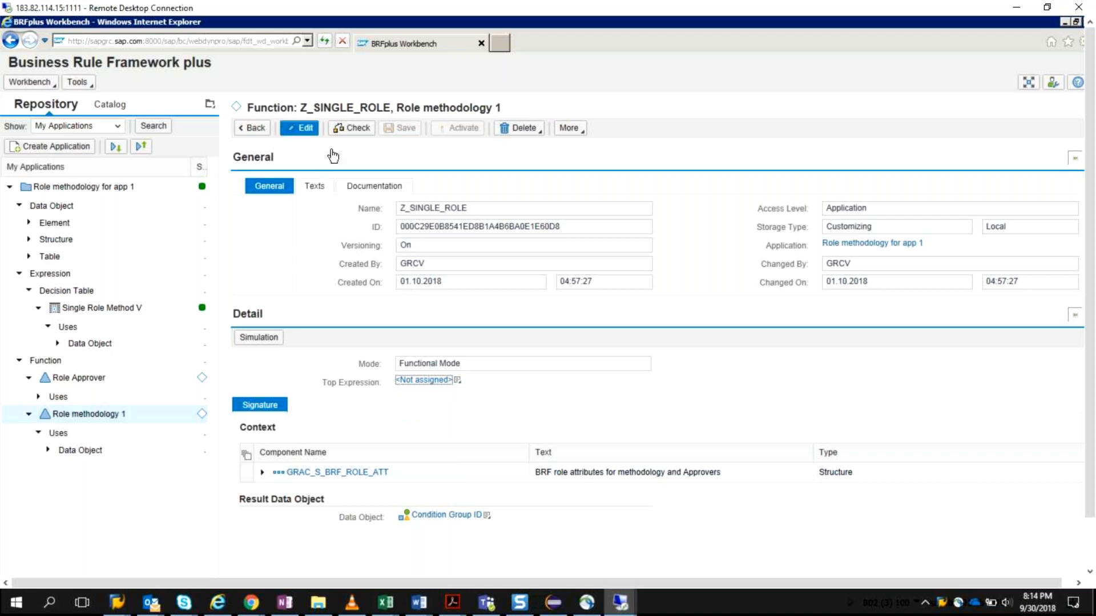
pyautogui.click(457, 380)
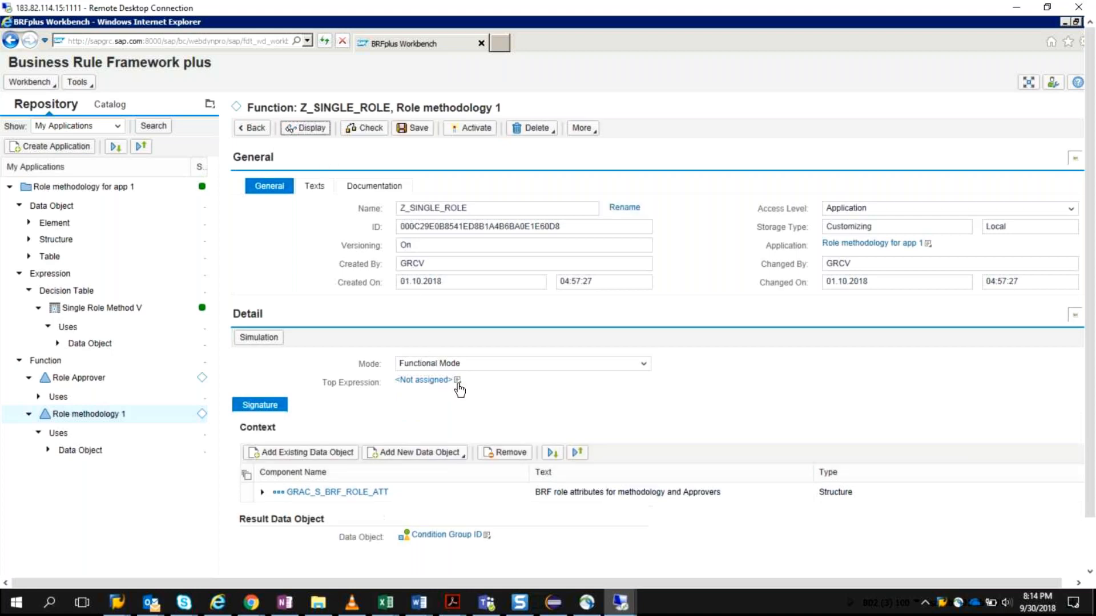
pyautogui.moveTo(425, 432)
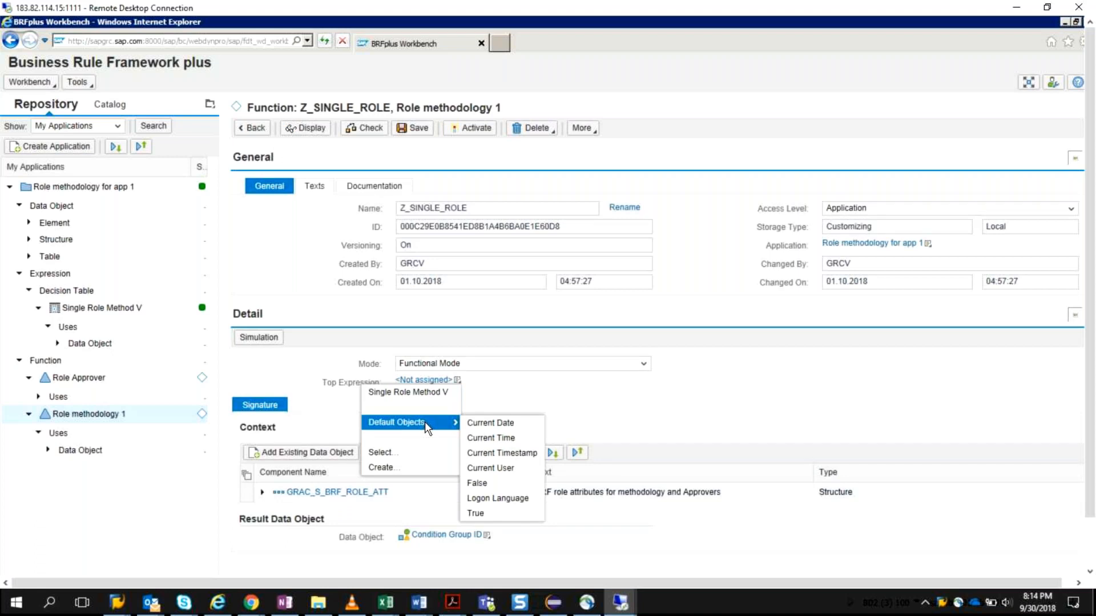
pyautogui.click(421, 392)
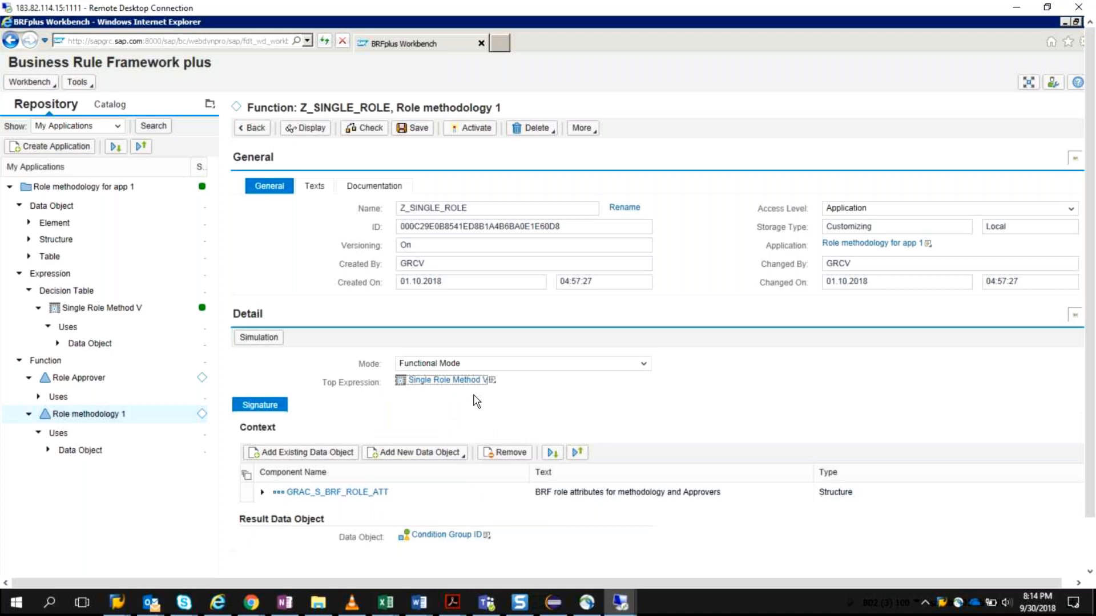
pyautogui.click(418, 131)
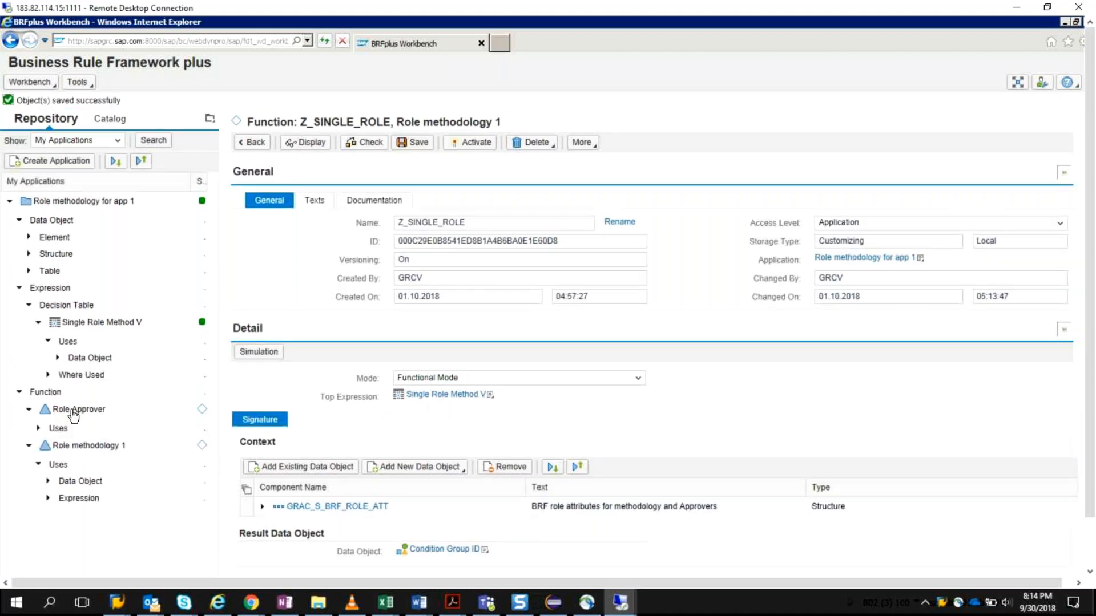
# Step: Open the Role Approver function and check its top expression assignment
pyautogui.click(76, 414)
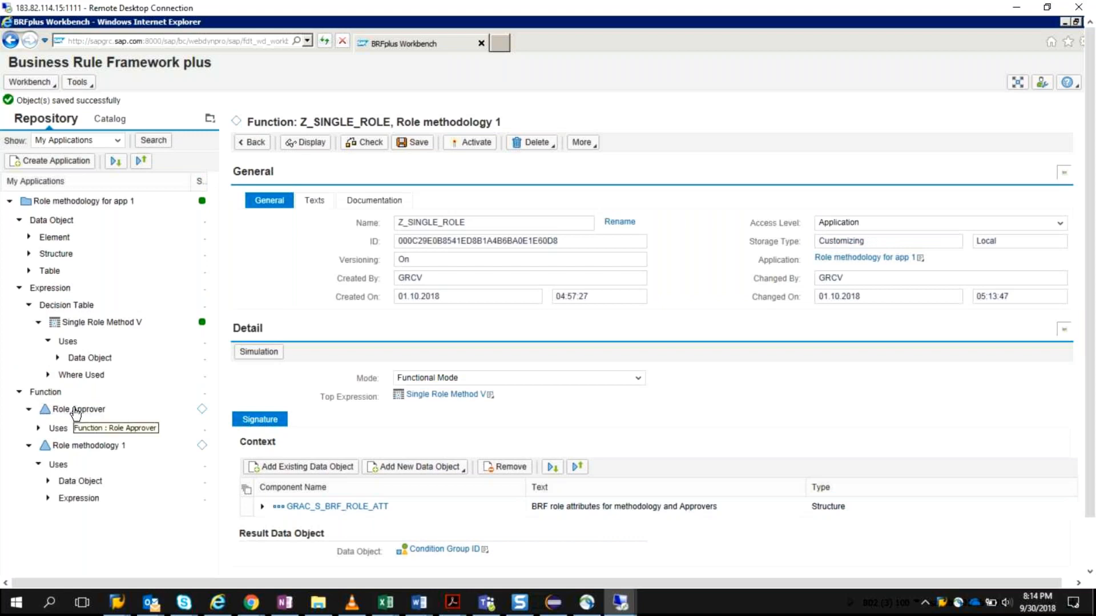
pyautogui.rightClick(76, 414)
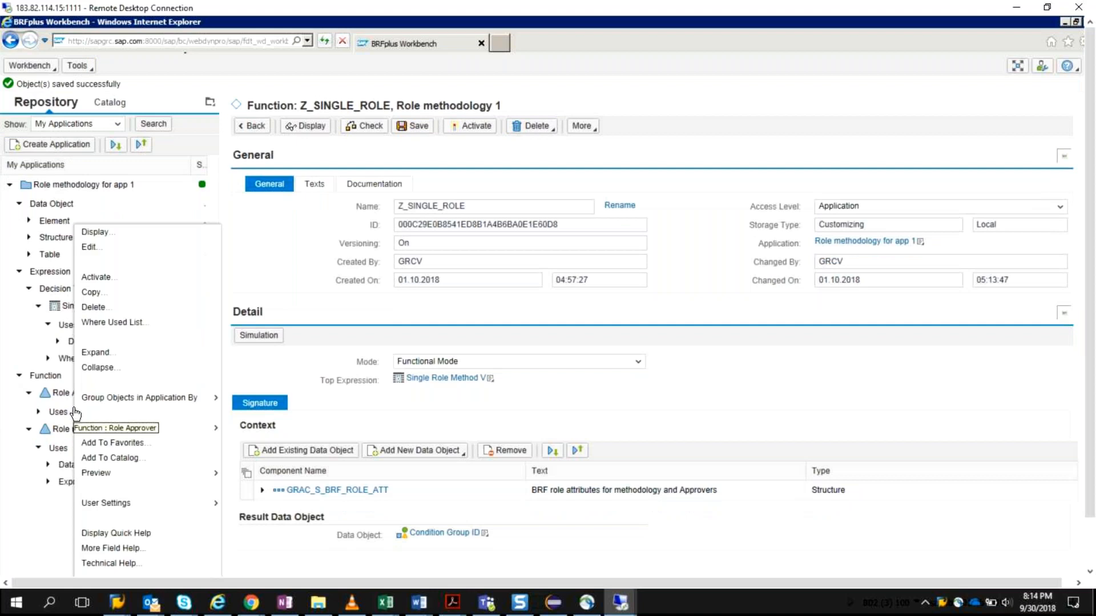
pyautogui.click(76, 413)
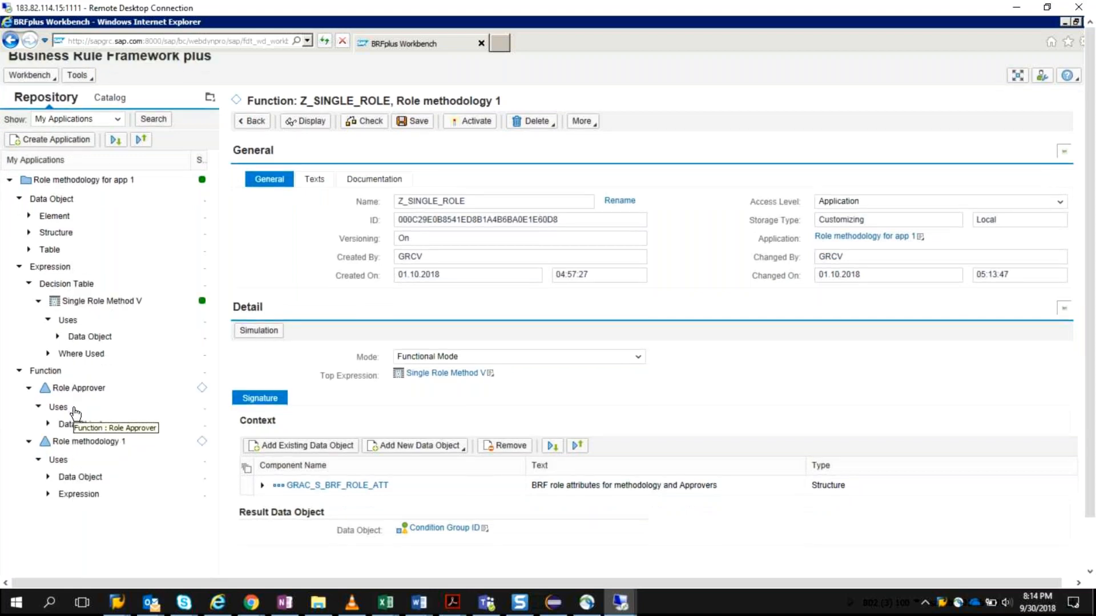
pyautogui.click(76, 410)
pyautogui.click(93, 392)
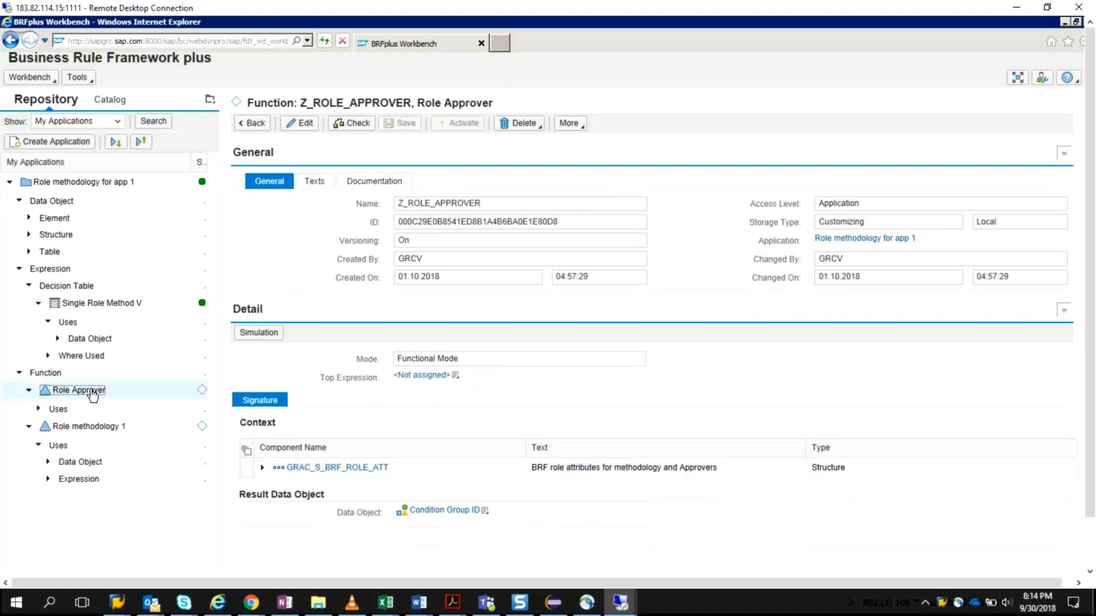
pyautogui.click(423, 377)
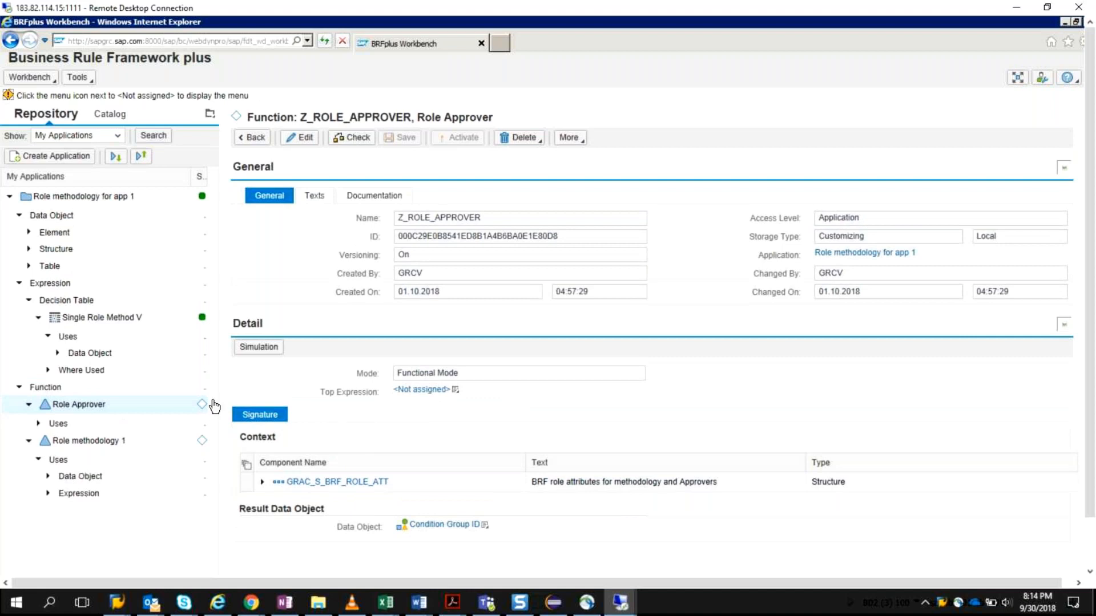
# Step: Reopen the Role methodology 1 function for editing and activate it
pyautogui.click(203, 442)
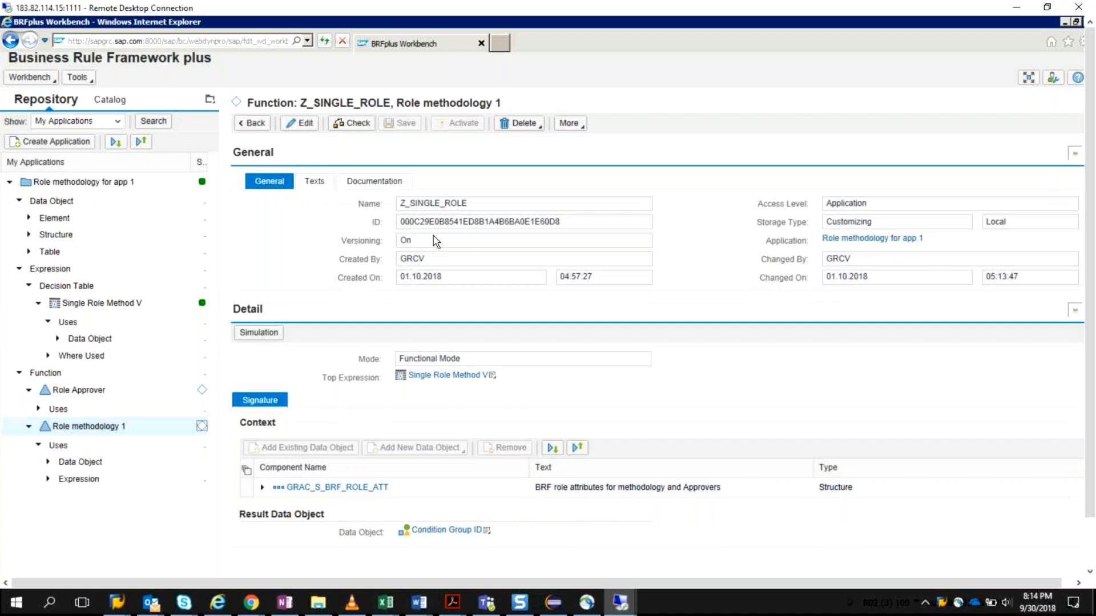
pyautogui.click(301, 123)
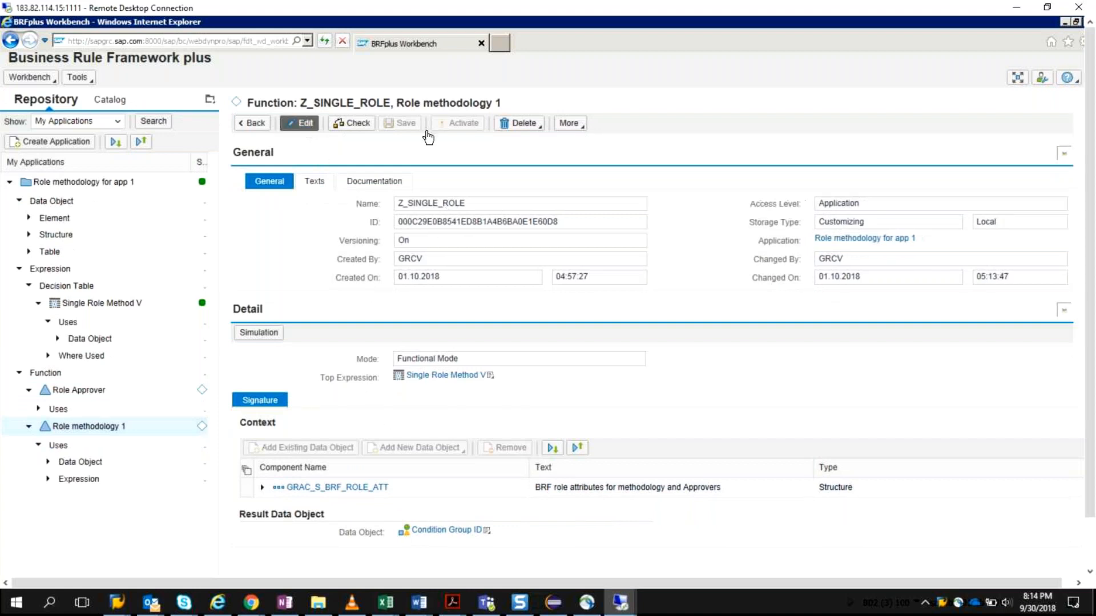
pyautogui.click(490, 125)
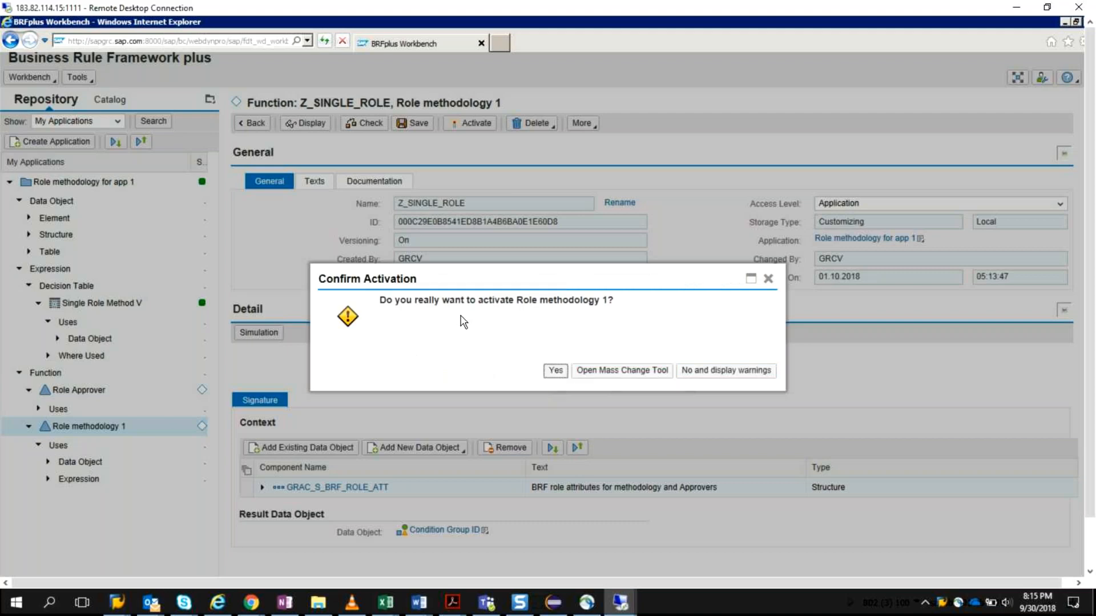
pyautogui.press('Return')
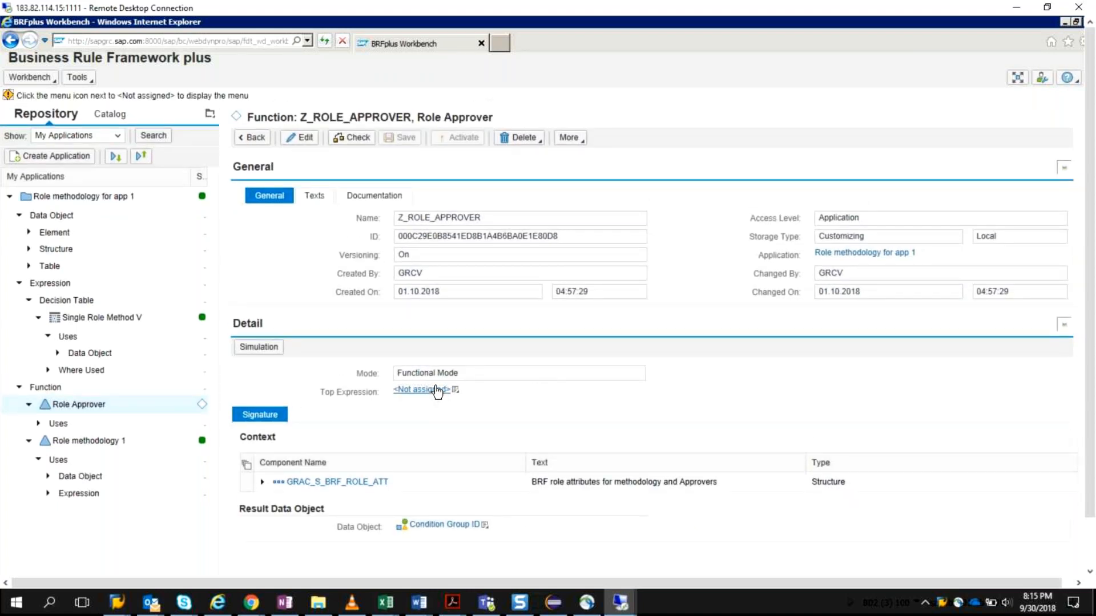
# Step: Assign Single Role Method V as the top expression of the Role Approver function, then save and activate it
pyautogui.click(302, 138)
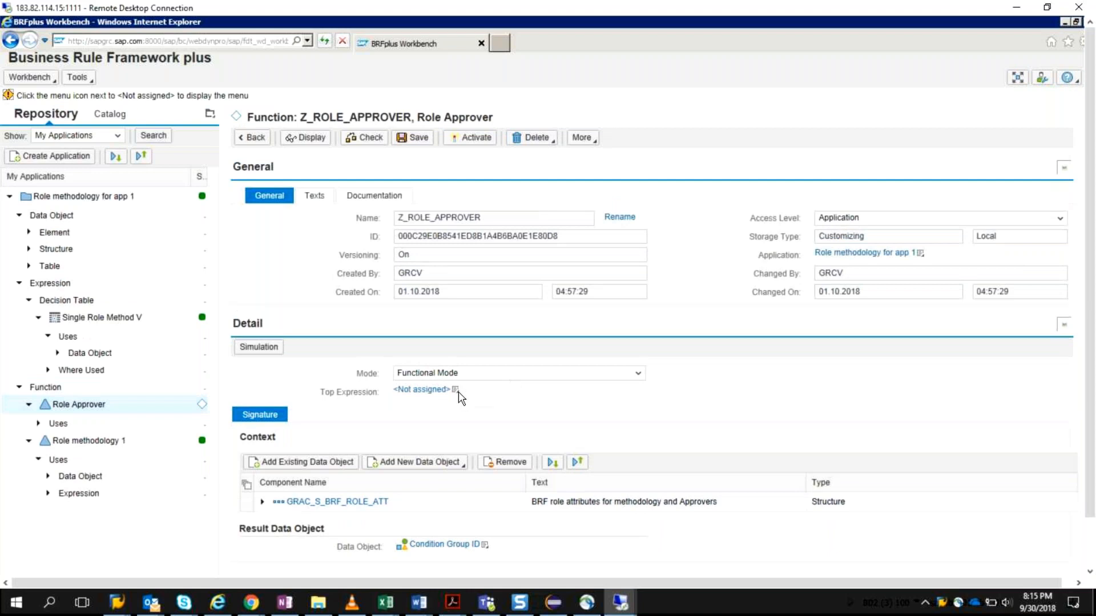
pyautogui.click(457, 375)
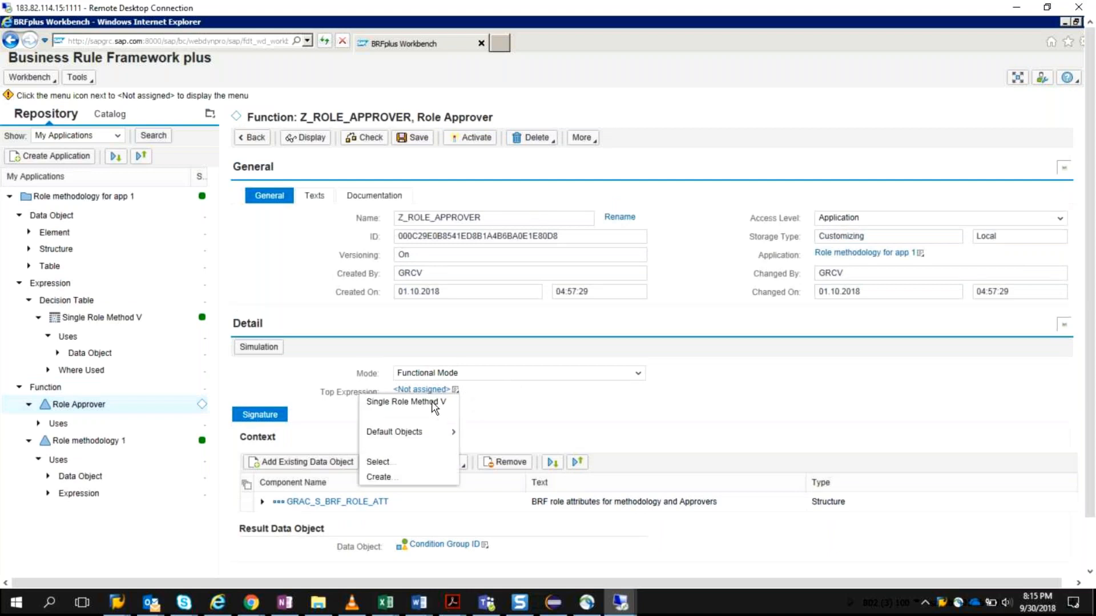
pyautogui.click(443, 400)
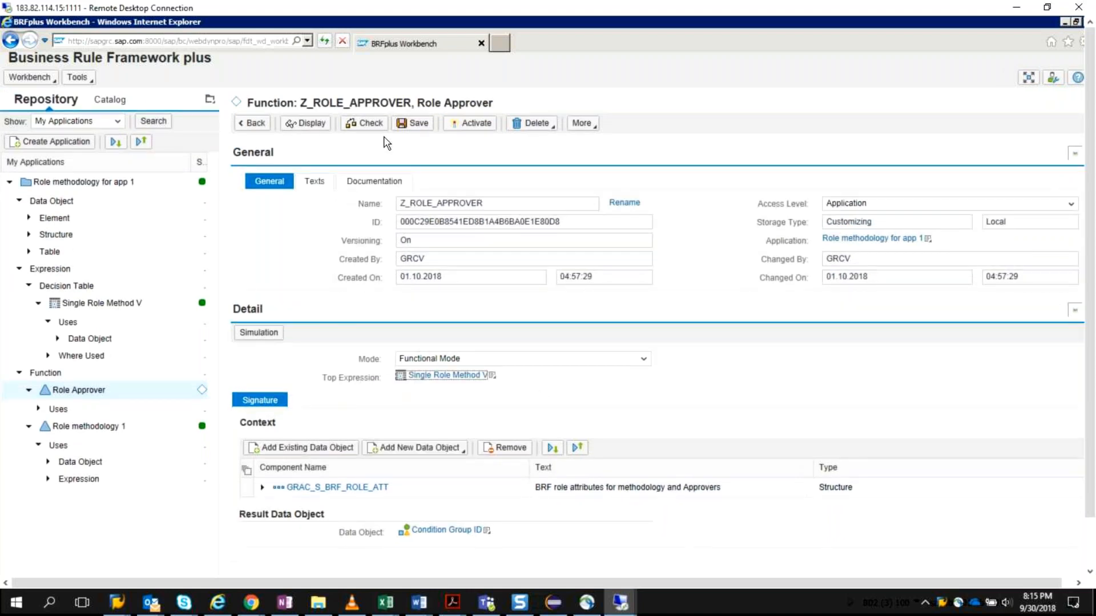
pyautogui.click(425, 124)
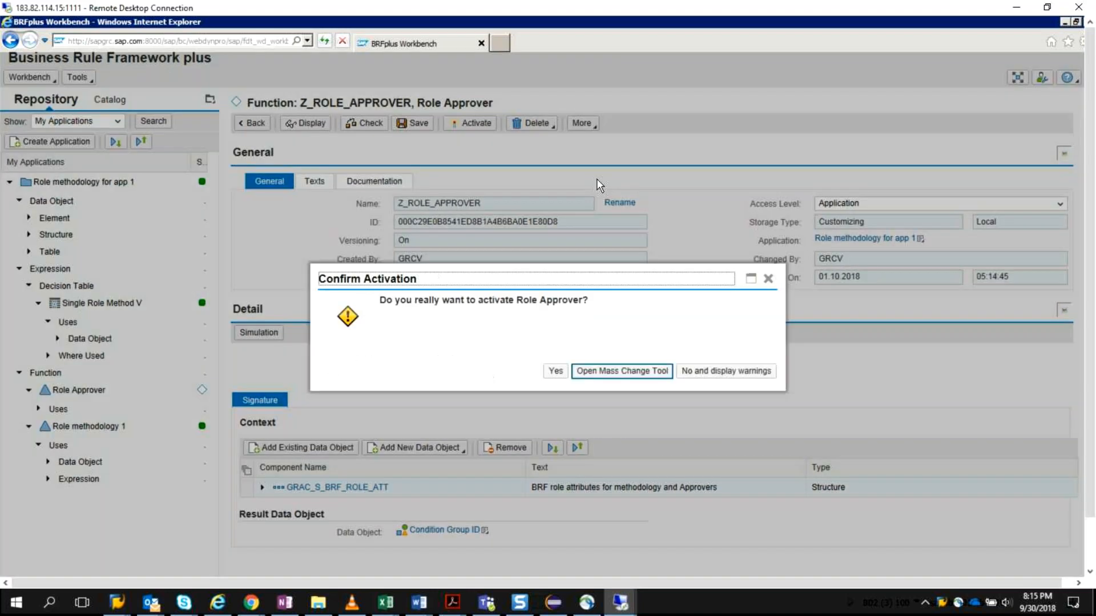
pyautogui.click(555, 371)
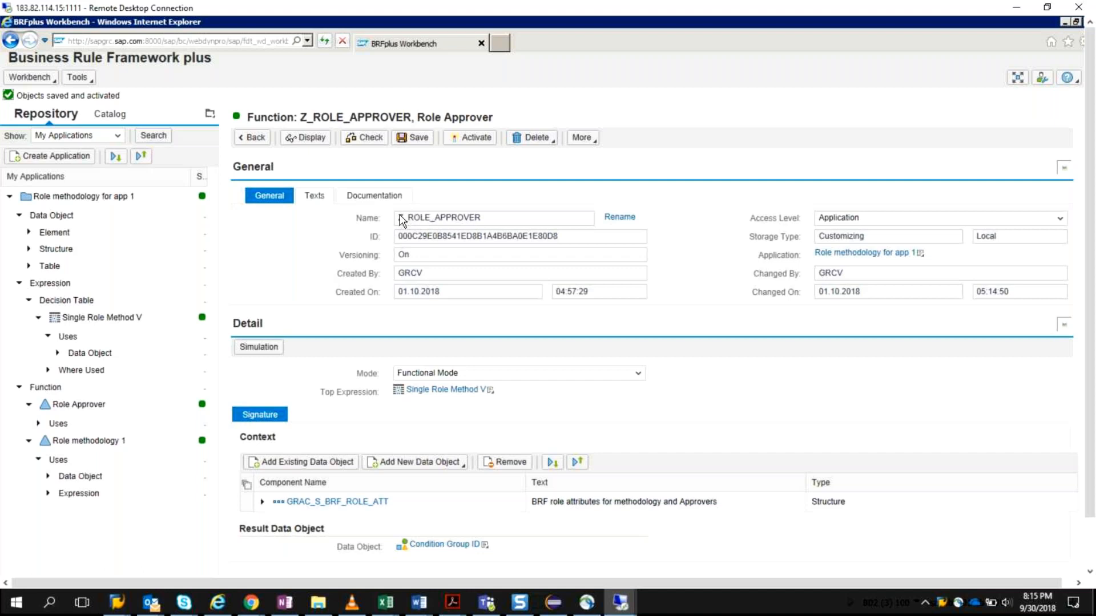
pyautogui.click(494, 219)
pyautogui.moveTo(398, 218); pyautogui.dragTo(476, 230)
pyautogui.click(391, 610)
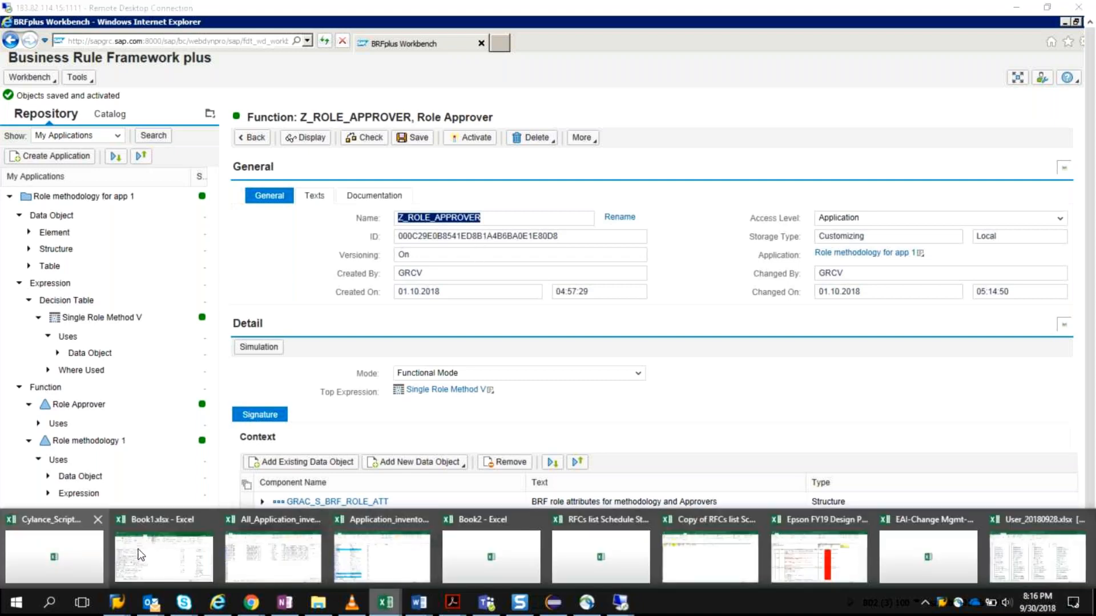
pyautogui.click(579, 423)
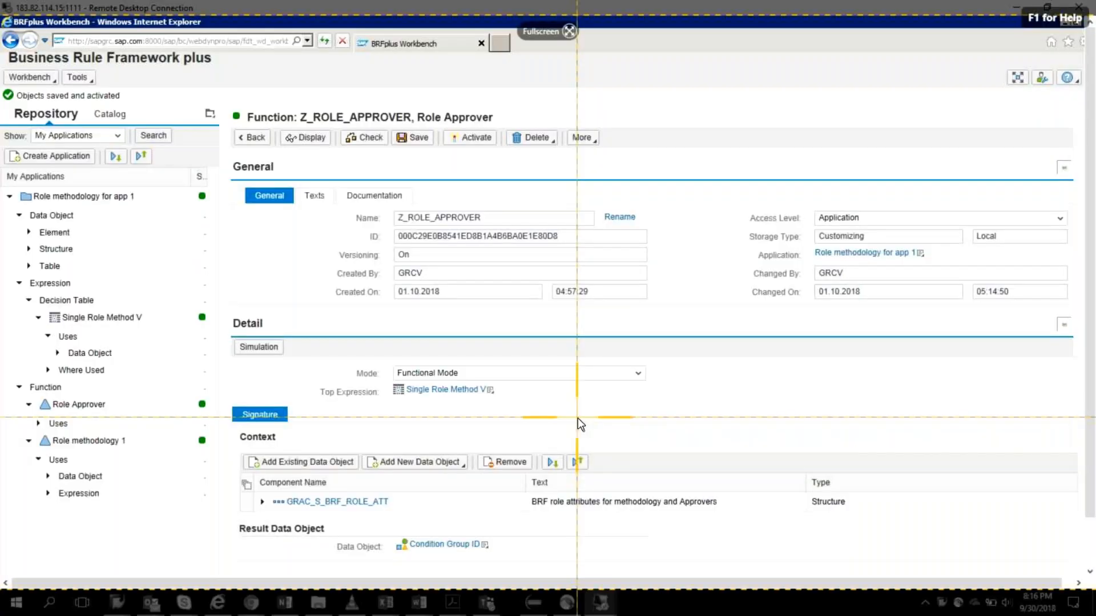
# Step: Capture a screenshot of the Role Approver function page with Snagit and return to the remote desktop
pyautogui.moveTo(1, 17)
pyautogui.mouseDown()
pyautogui.moveTo(443, 350)
pyautogui.moveTo(1089, 551)
pyautogui.mouseUp()
pyautogui.click(17, 602)
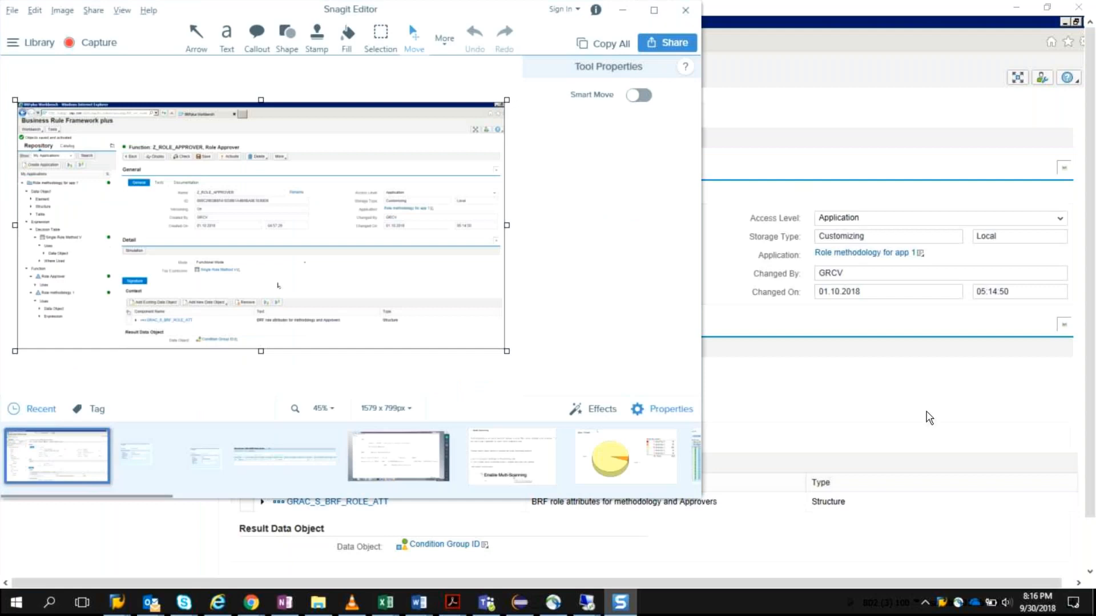
pyautogui.click(909, 417)
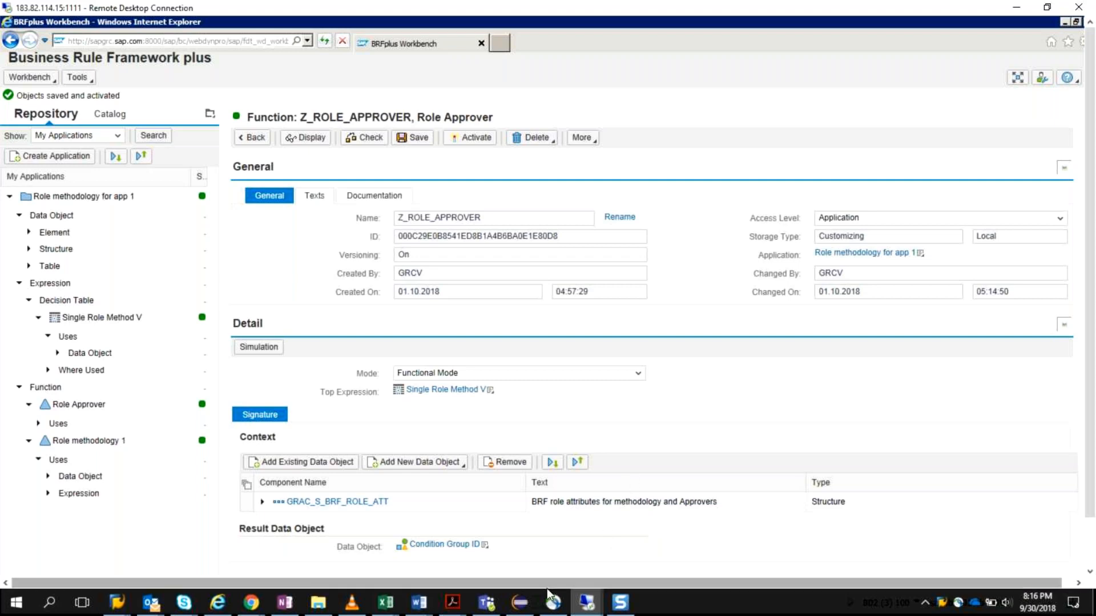
# Step: Copy the function name Z_ROLE_APPROVER into a new Notepad document on the remote desktop, followed by a line break
pyautogui.moveTo(484, 221); pyautogui.dragTo(393, 222)
pyautogui.hotkey('ctrl', 'c')
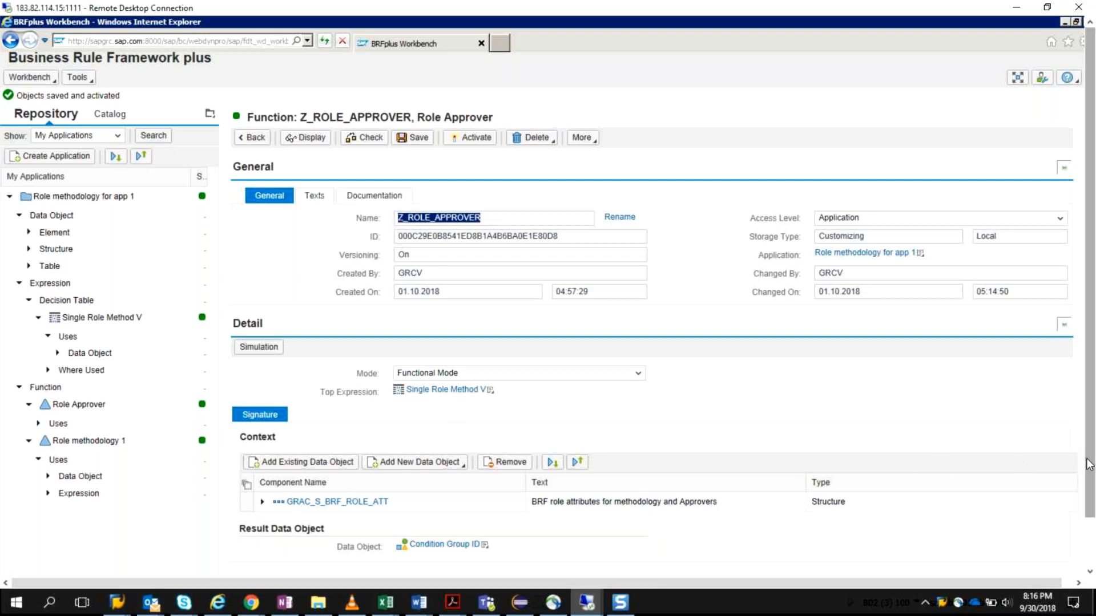
pyautogui.moveTo(1089, 465); pyautogui.dragTo(1090, 518)
pyautogui.click(20, 563)
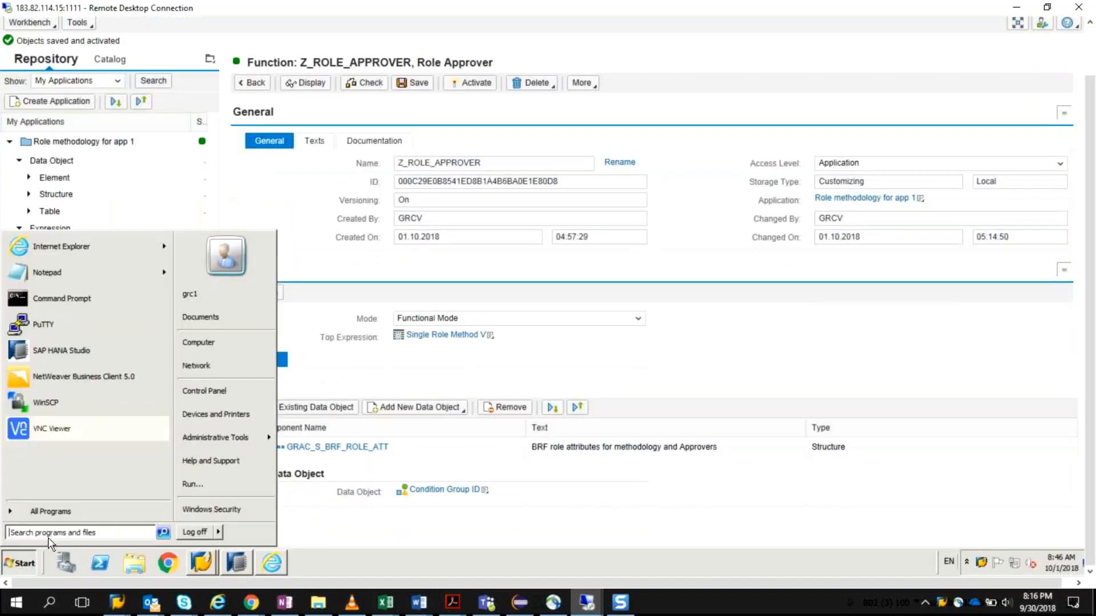
pyautogui.click(107, 277)
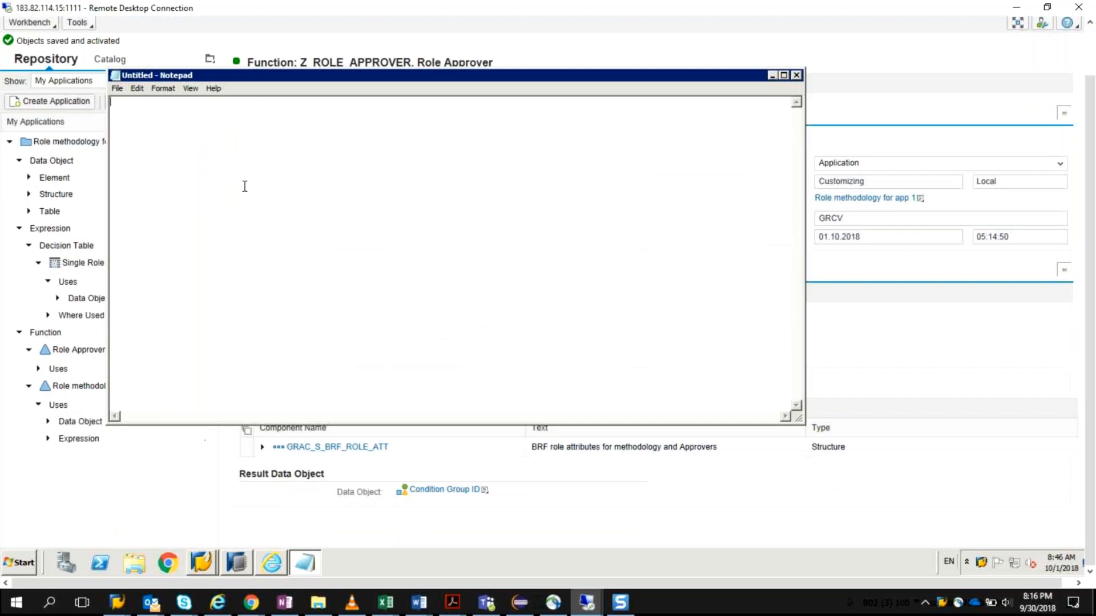
pyautogui.hotkey('ctrl', 'v')
pyautogui.press('Return')
# Step: Copy the Role Approver function's ID into the Notepad document under its name, prefixed with "ID -"
pyautogui.press('alt')
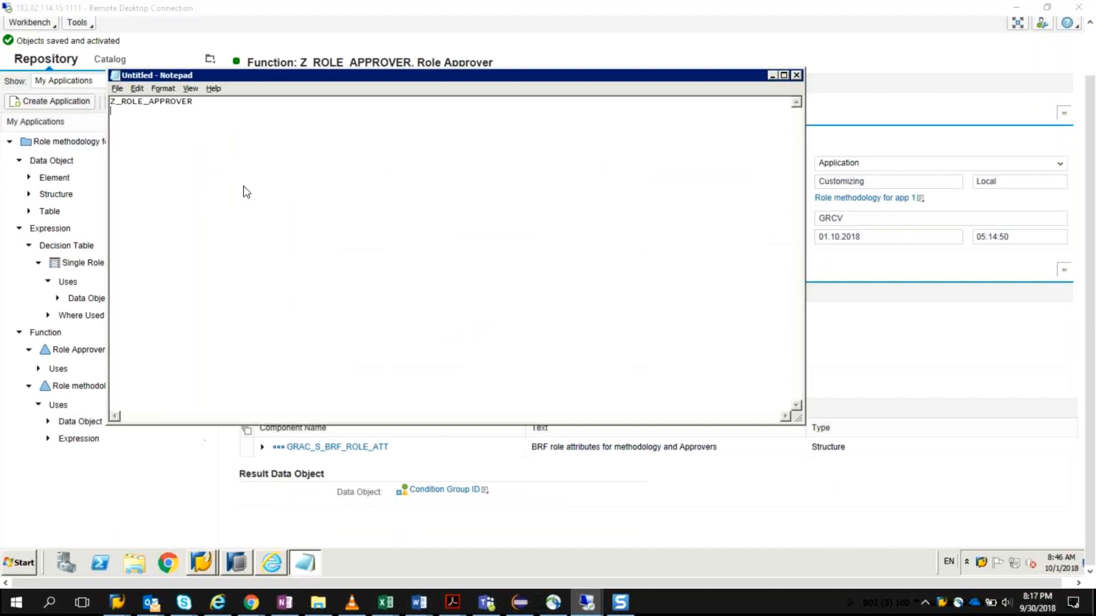
pyautogui.hotkey('alt', 'Tab')
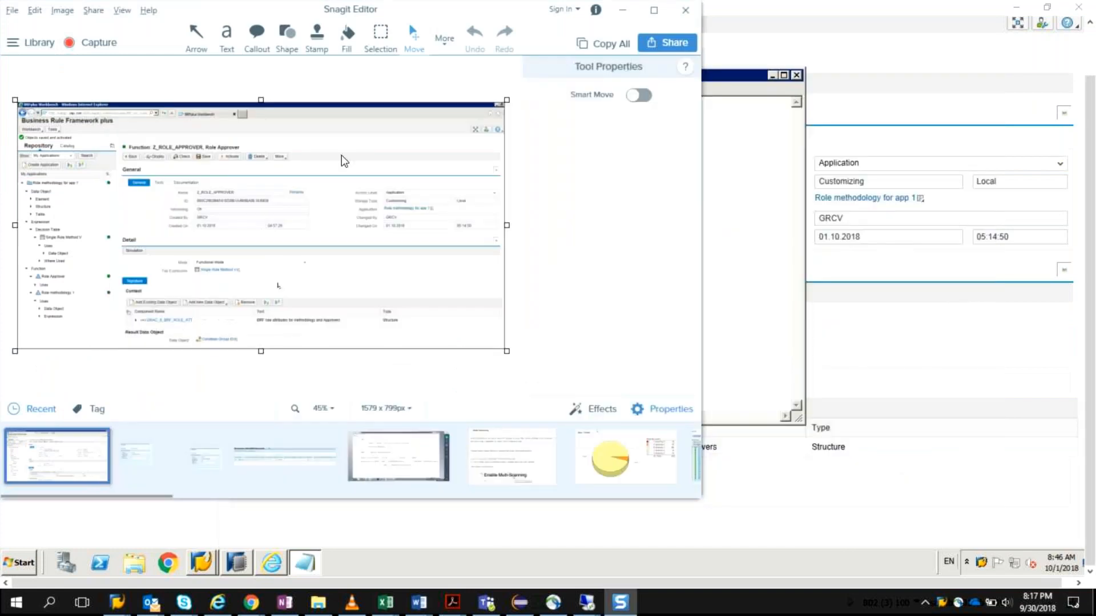
pyautogui.click(717, 311)
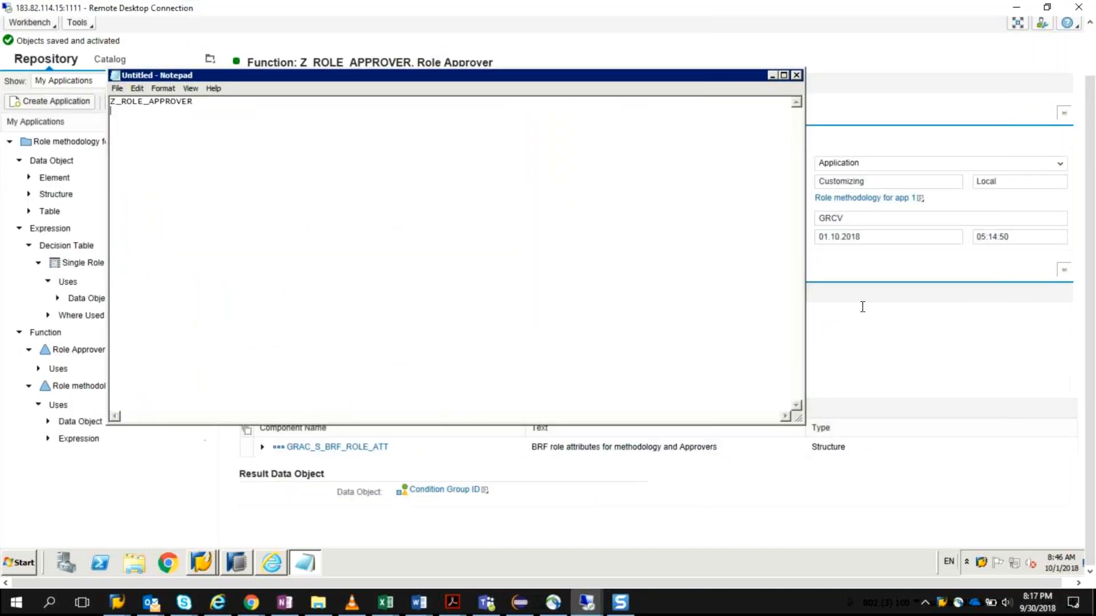
pyautogui.click(861, 350)
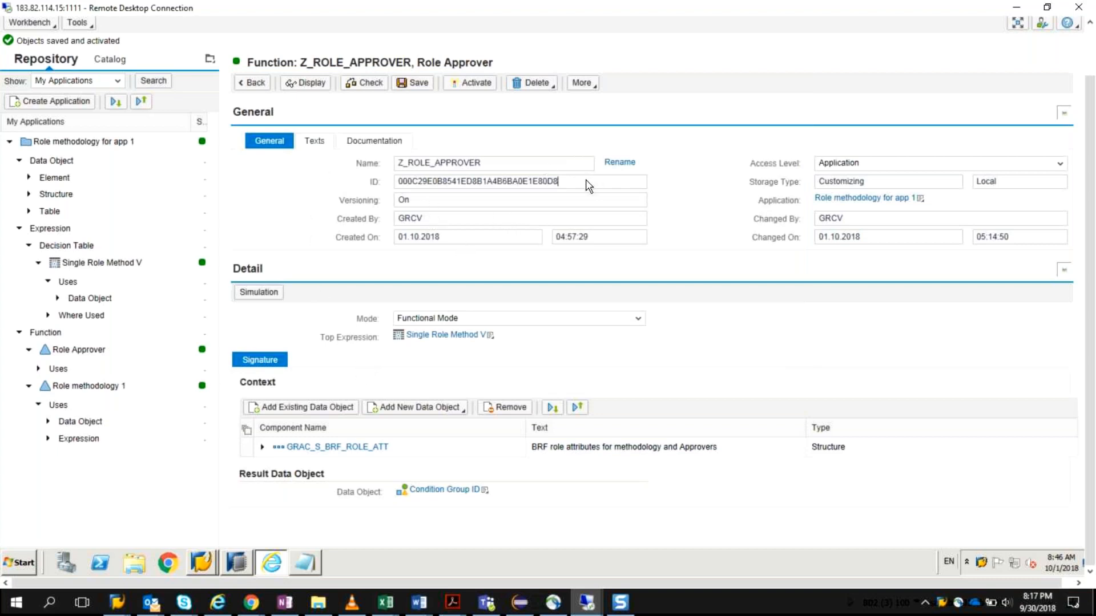
pyautogui.moveTo(557, 184); pyautogui.dragTo(390, 194)
pyautogui.hotkey('ctrl', 'c')
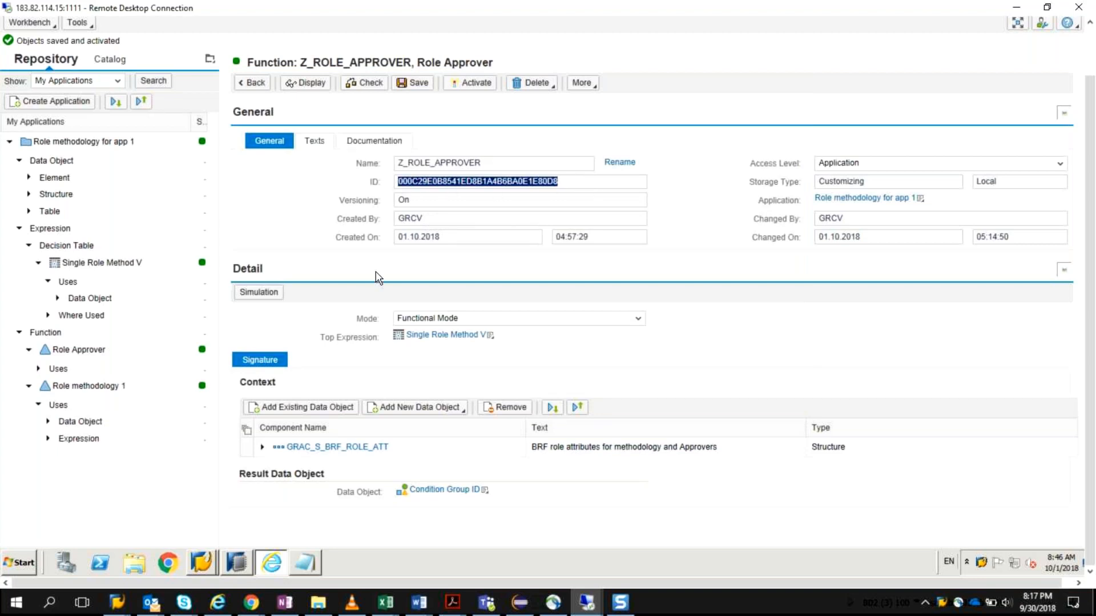
pyautogui.click(300, 567)
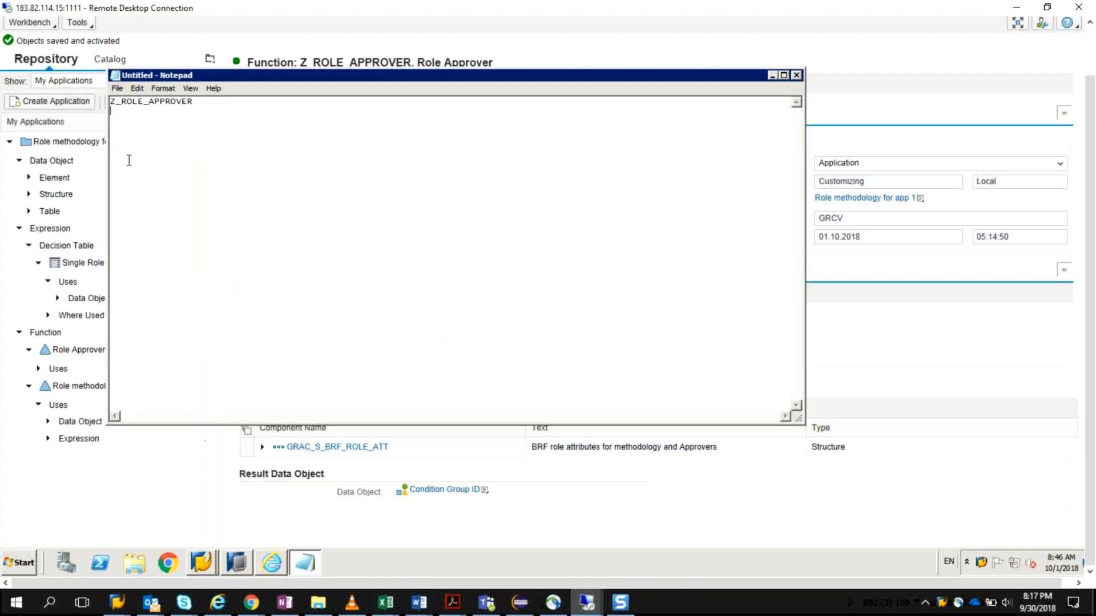
pyautogui.write('ID -')
pyautogui.hotkey('ctrl', 'v')
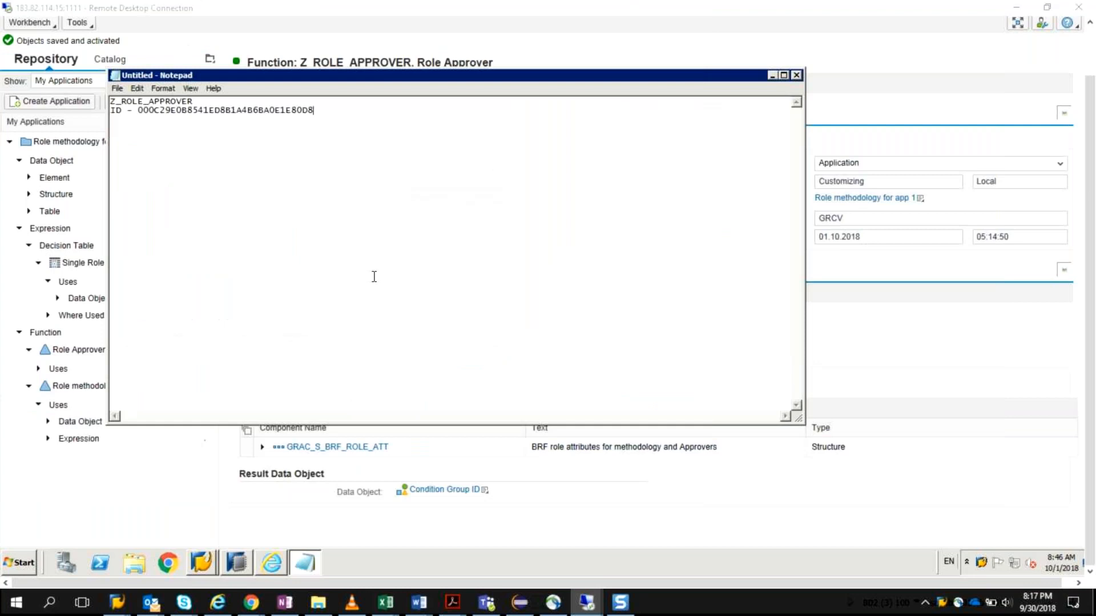
pyautogui.click(772, 75)
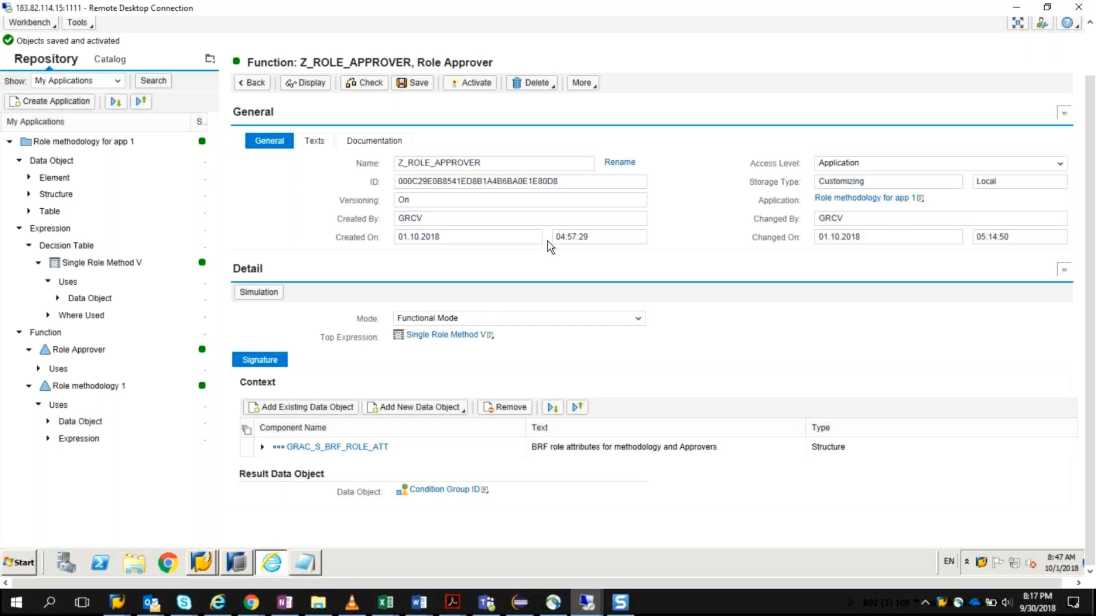
# Step: Open the Role methodology 1 function and copy its name Z_SINGLE_ROLE into Notepad below the Role Approver entry
pyautogui.click(97, 393)
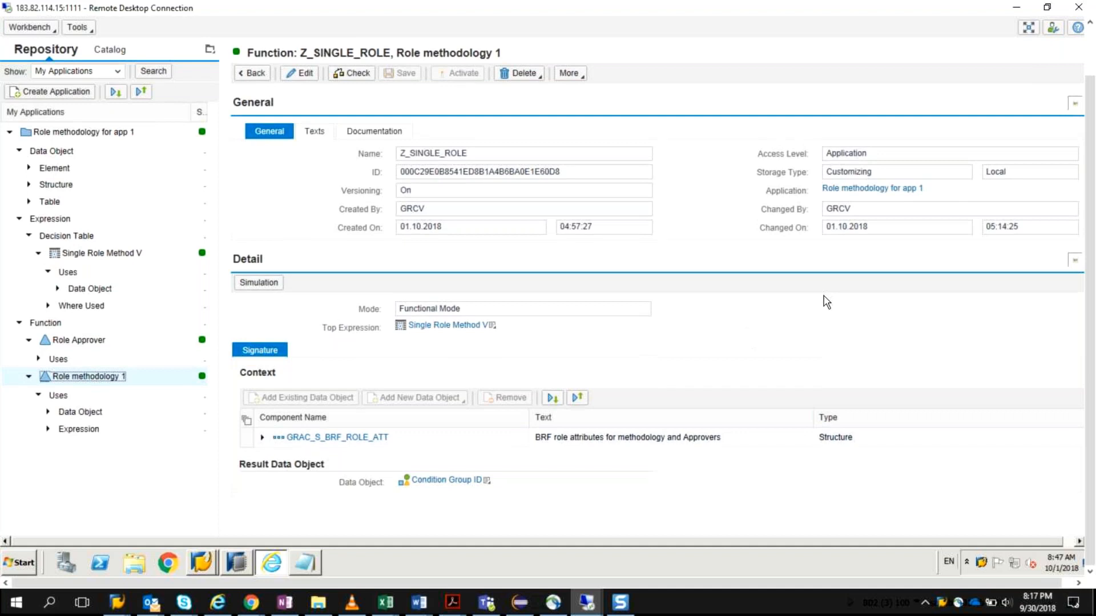
pyautogui.moveTo(1090, 285); pyautogui.dragTo(1089, 231)
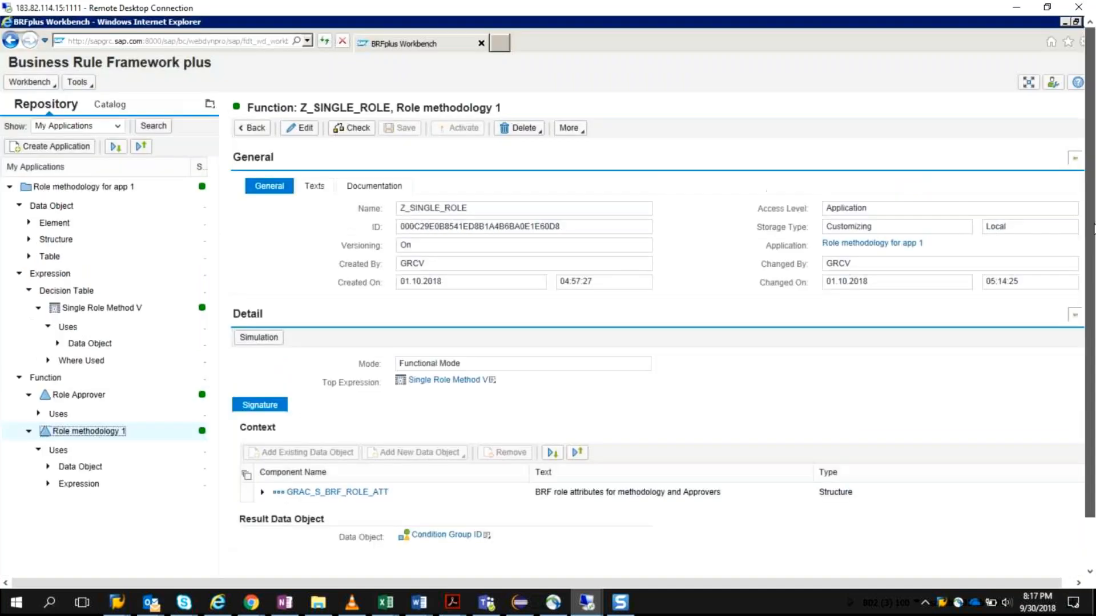
pyautogui.doubleClick(468, 207)
pyautogui.hotkey('ctrl', 'c')
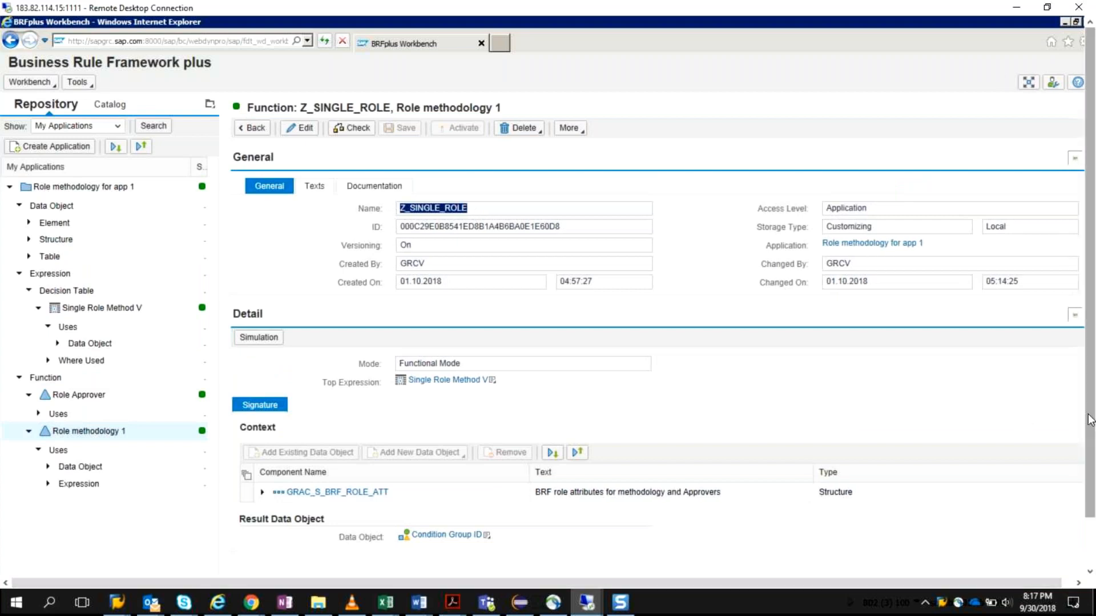
pyautogui.scroll(-3, 1090, 420)
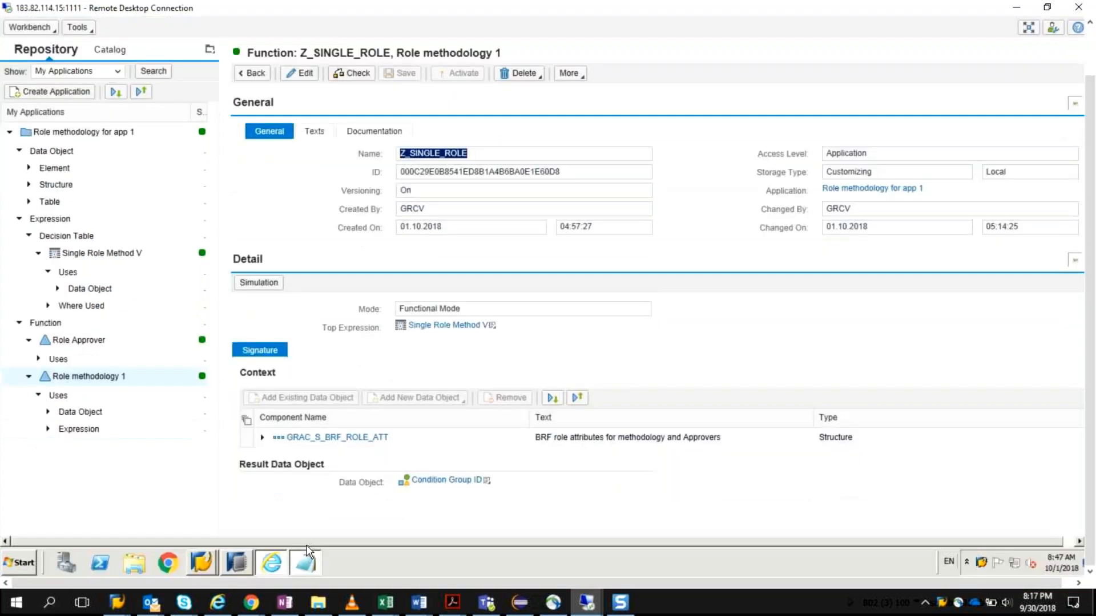
pyautogui.click(306, 552)
pyautogui.hotkey('ctrl', 'v')
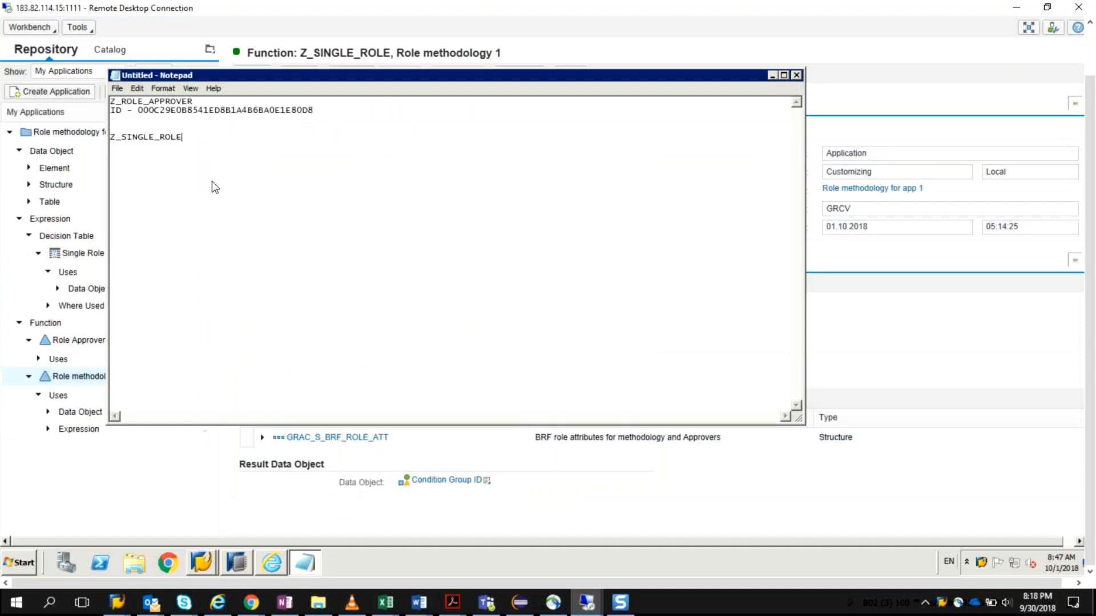
# Step: Close the Snagit Editor and return to the Role methodology 1 function page on the remote desktop
pyautogui.hotkey('alt', 'Tab')
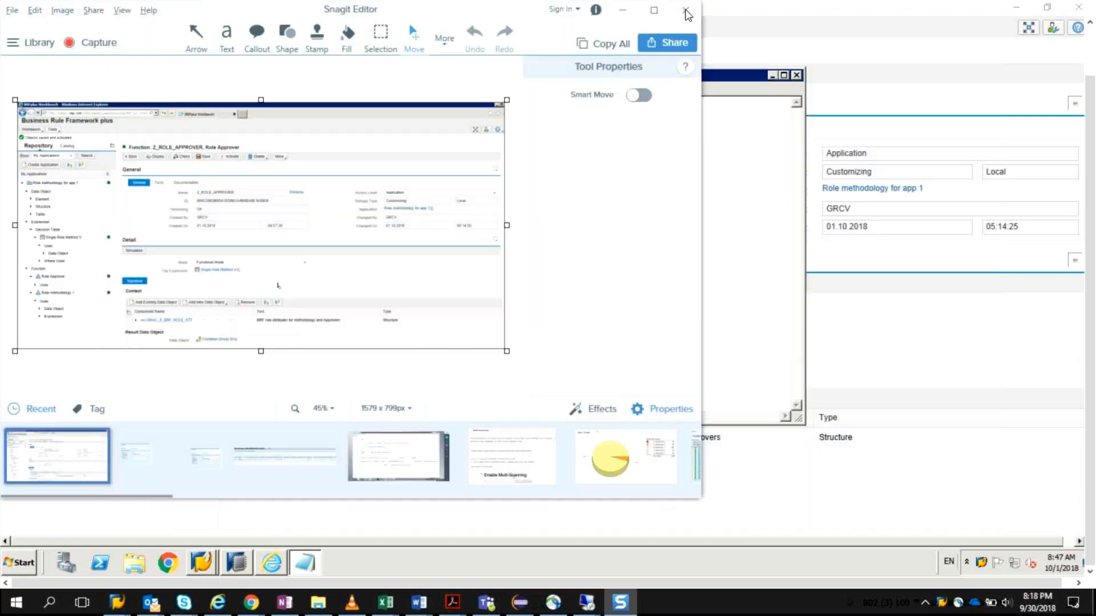
pyautogui.click(688, 12)
pyautogui.click(817, 313)
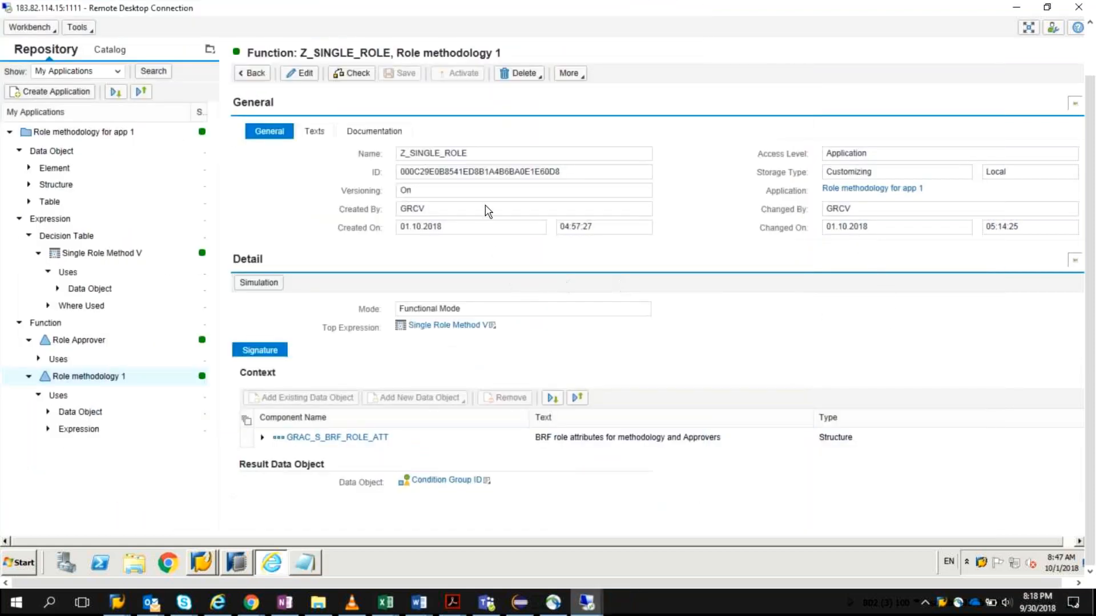
# Step: Try to copy the Role methodology 1 function's ID into Notepad, and delete the pasted text
pyautogui.moveTo(569, 170); pyautogui.dragTo(385, 174)
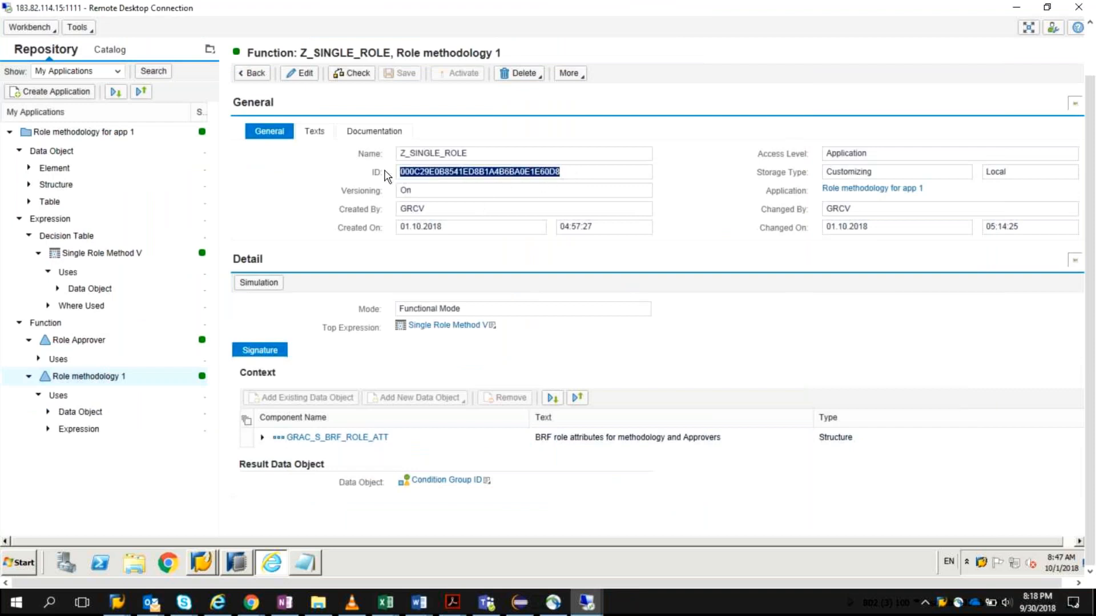
pyautogui.click(384, 171)
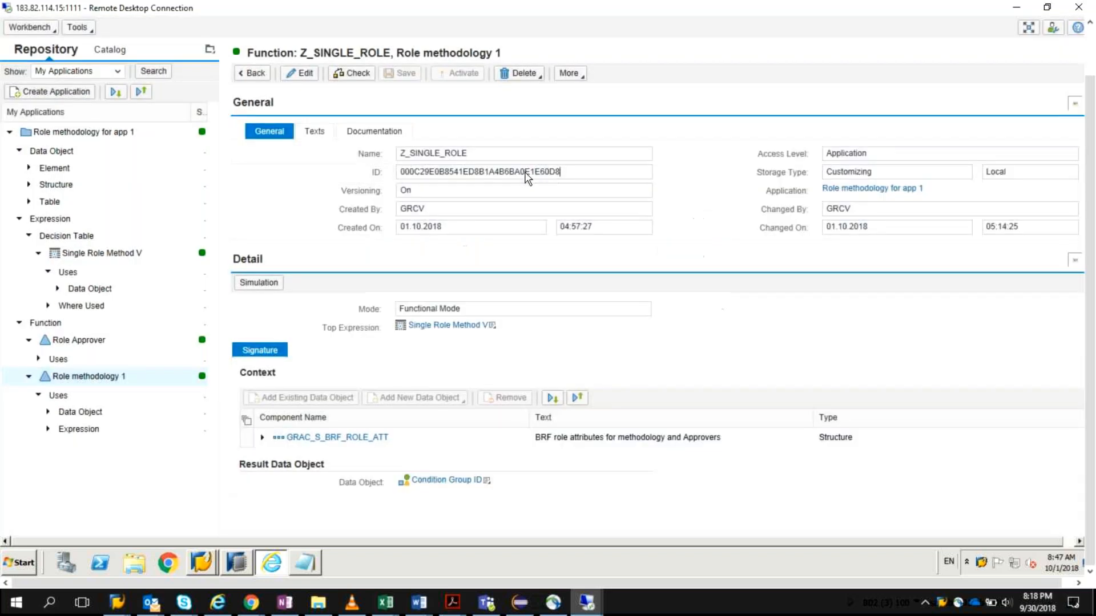
pyautogui.moveTo(560, 172); pyautogui.dragTo(399, 182)
pyautogui.hotkey('ctrl', 'c')
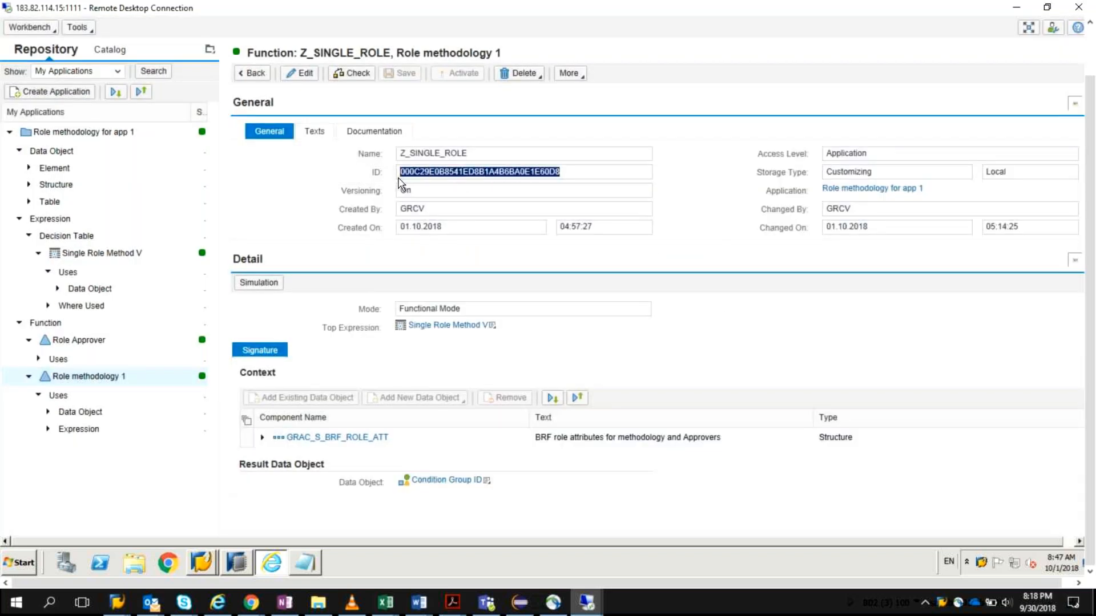
pyautogui.click(304, 564)
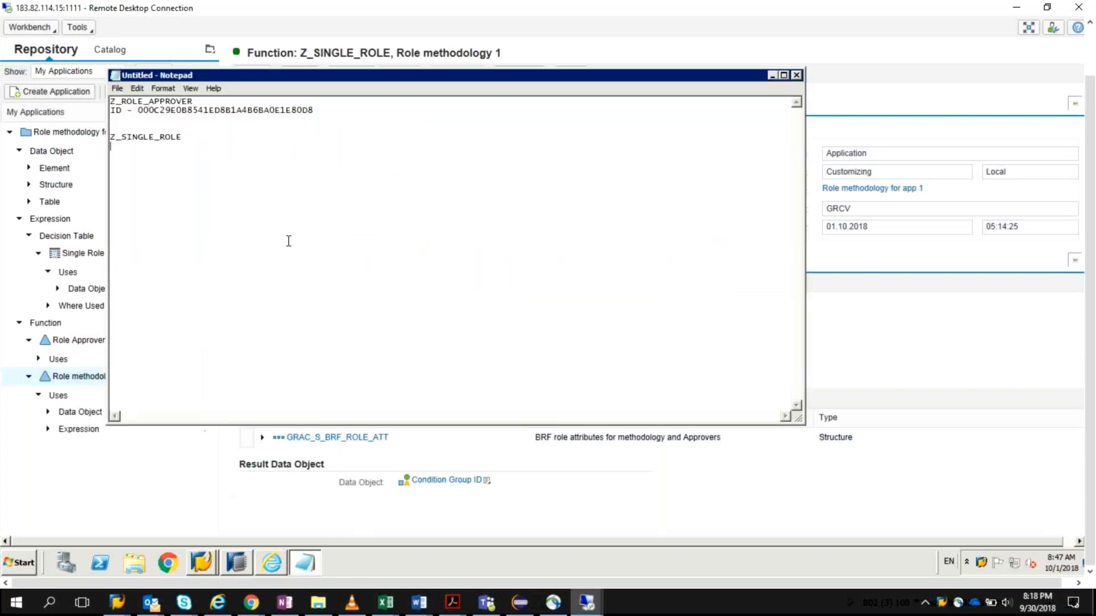
pyautogui.write('Z_SINGLE_ROLE')
pyautogui.press('BackSpace')
pyautogui.press('BackSpace')
pyautogui.press('BackSpace')
pyautogui.press('BackSpace')
pyautogui.press('BackSpace')
pyautogui.press('BackSpace')
pyautogui.press('BackSpace')
pyautogui.press('BackSpace')
pyautogui.press('BackSpace')
pyautogui.press('BackSpace')
pyautogui.press('BackSpace')
pyautogui.press('BackSpace')
pyautogui.hotkey('alt', 'Tab')
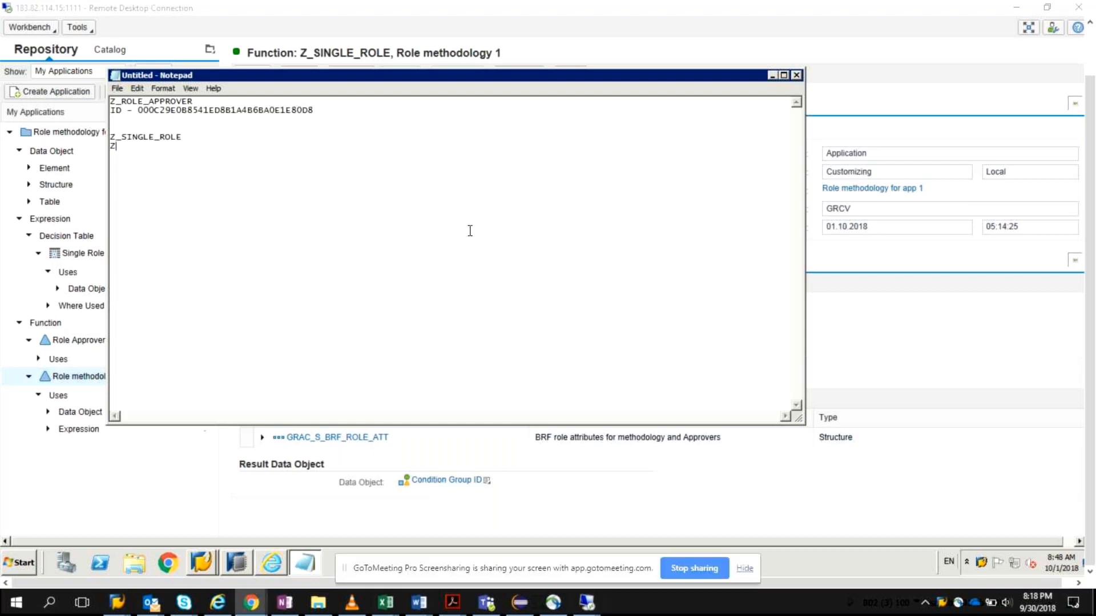
# Step: Copy the Role methodology 1 function's ID into Notepad under Z_SINGLE_ROLE and return to the function page
pyautogui.click(885, 328)
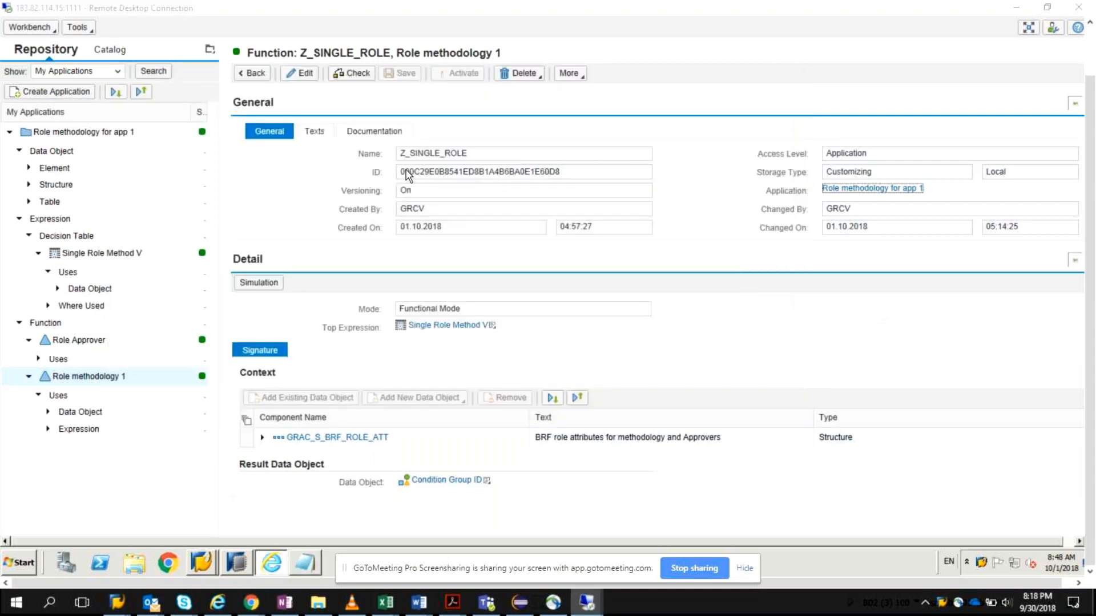
pyautogui.hotkey('alt', 'Tab')
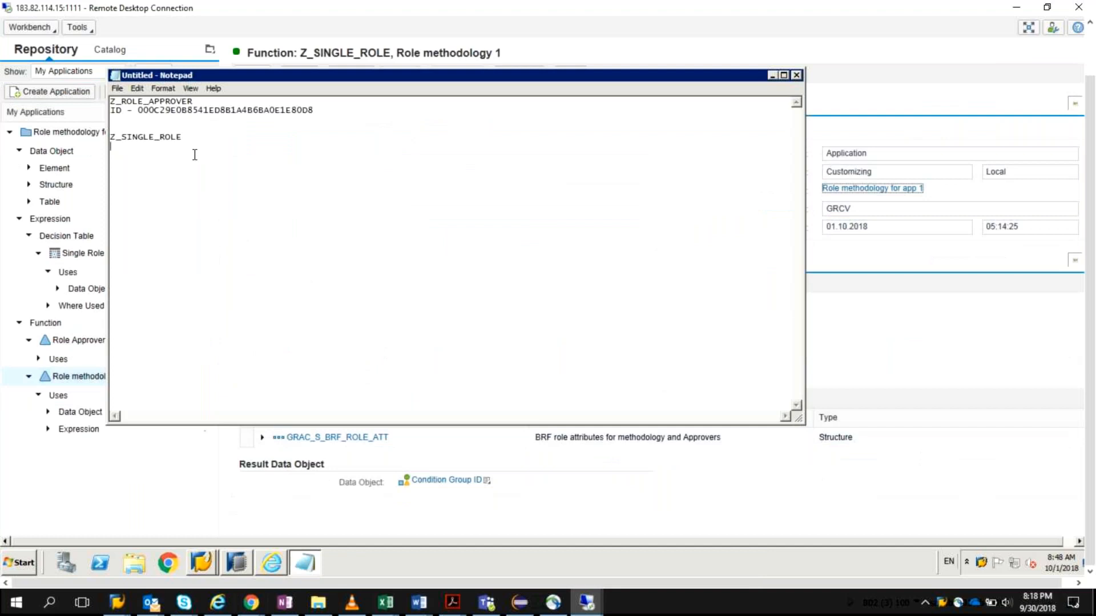
pyautogui.hotkey('ctrl', 'v')
pyautogui.hotkey('alt', 'Tab')
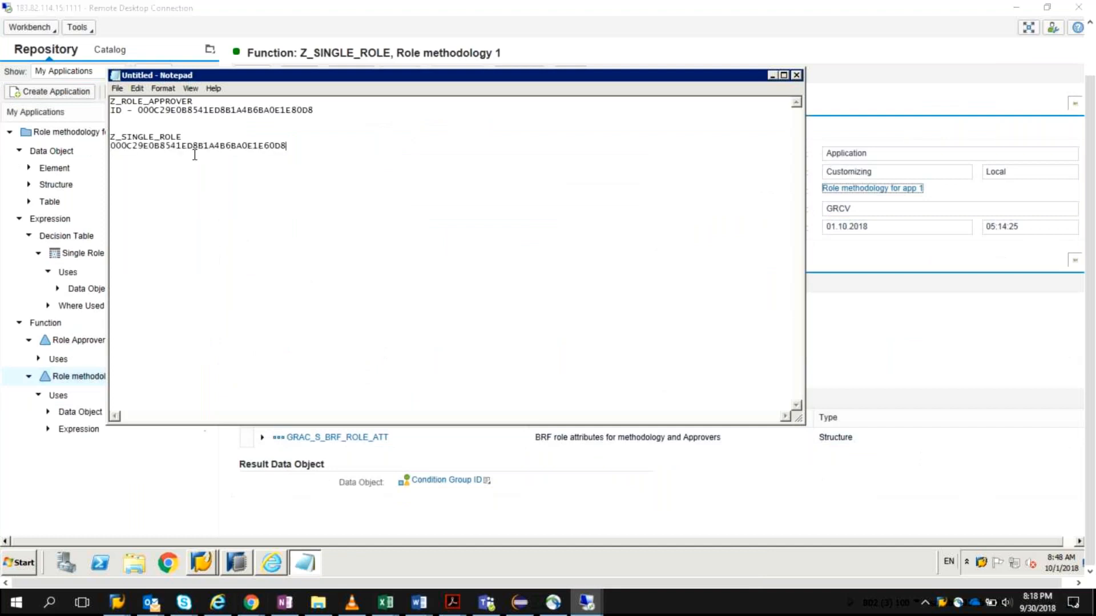
pyautogui.hotkey('alt', 'Tab')
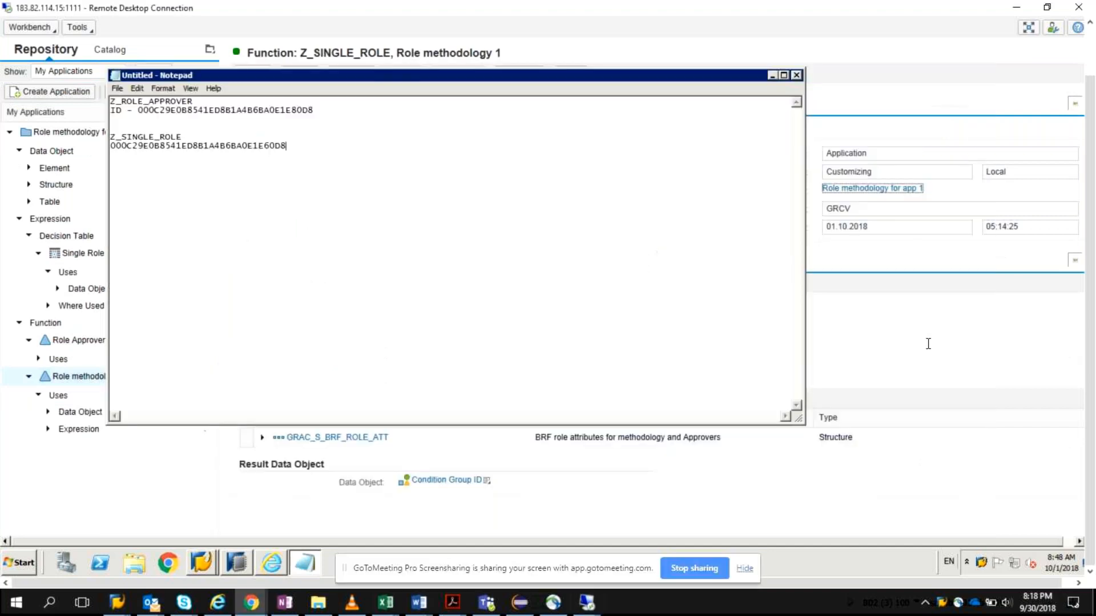
pyautogui.click(928, 343)
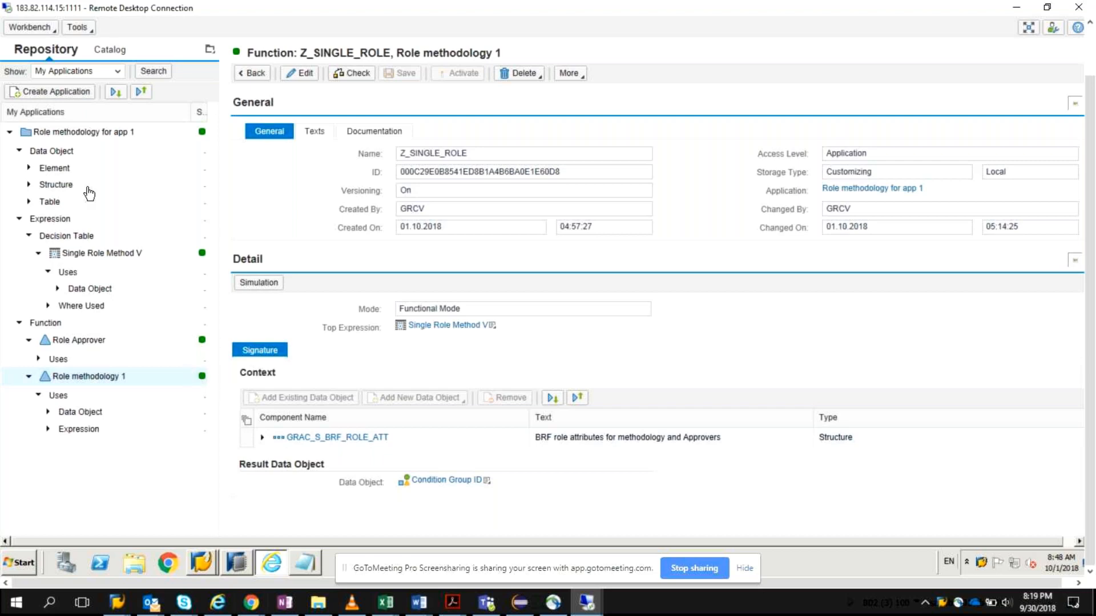
# Step: Open the application Role methodology for app 1 for editing, then save and activate it
pyautogui.click(112, 133)
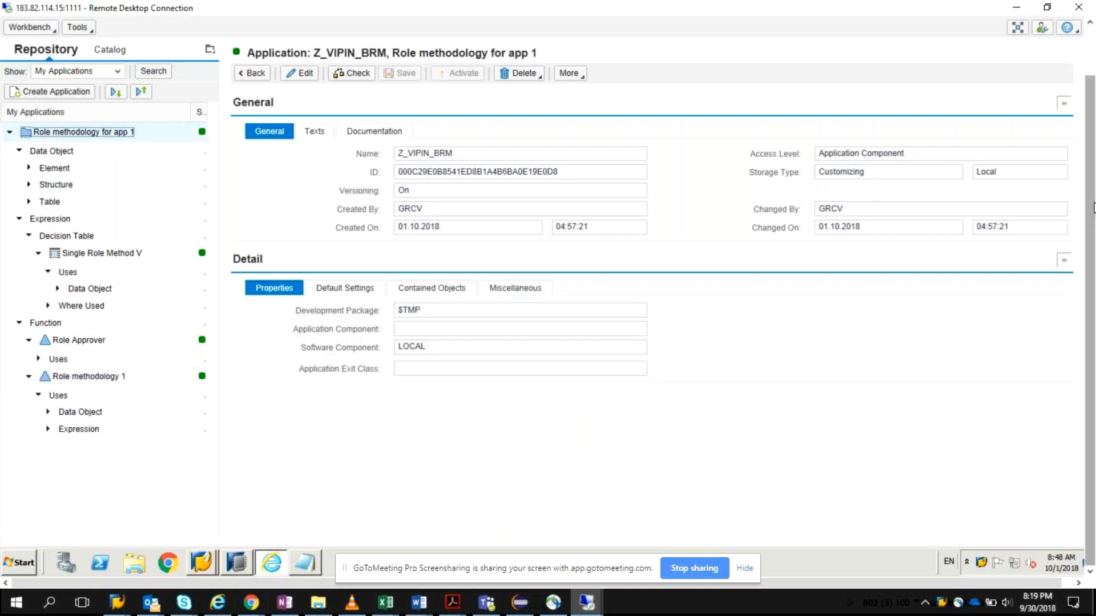
pyautogui.moveTo(1093, 203); pyautogui.dragTo(1093, 153)
pyautogui.click(296, 130)
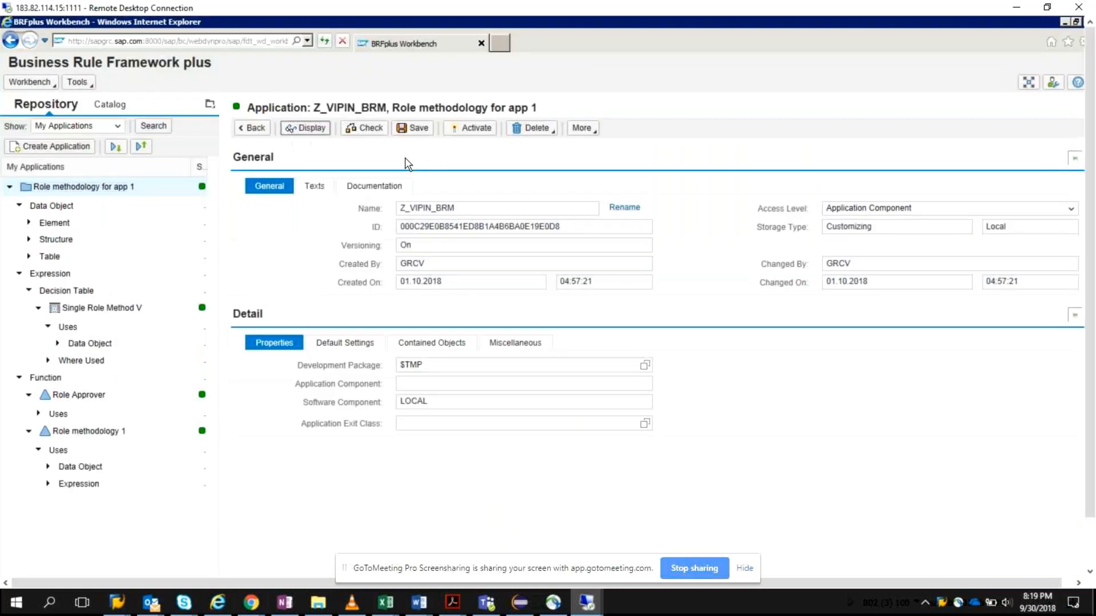
pyautogui.click(415, 133)
pyautogui.click(474, 129)
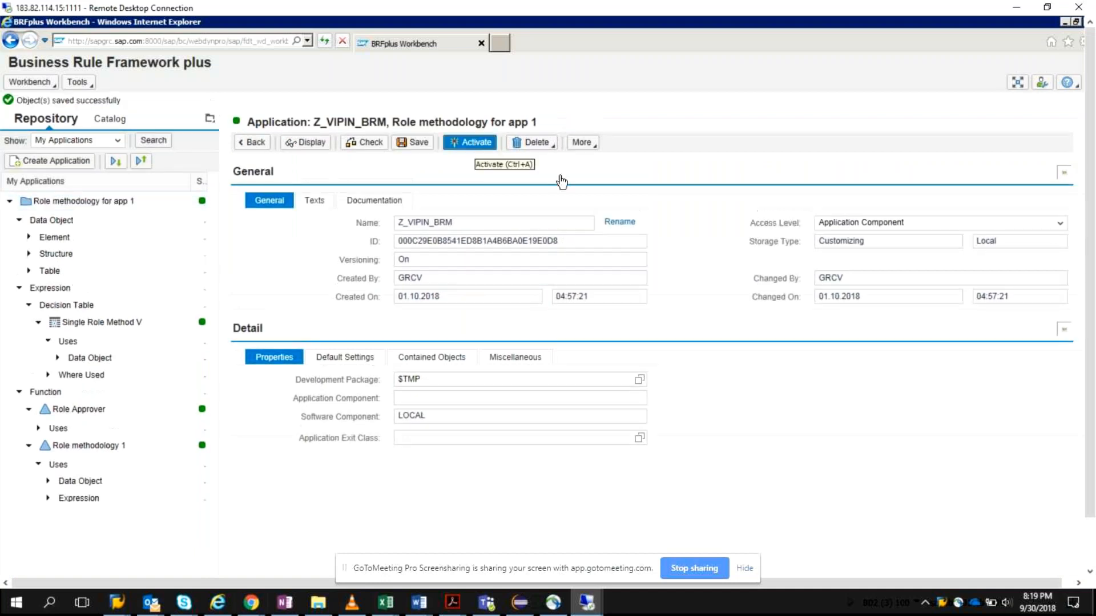
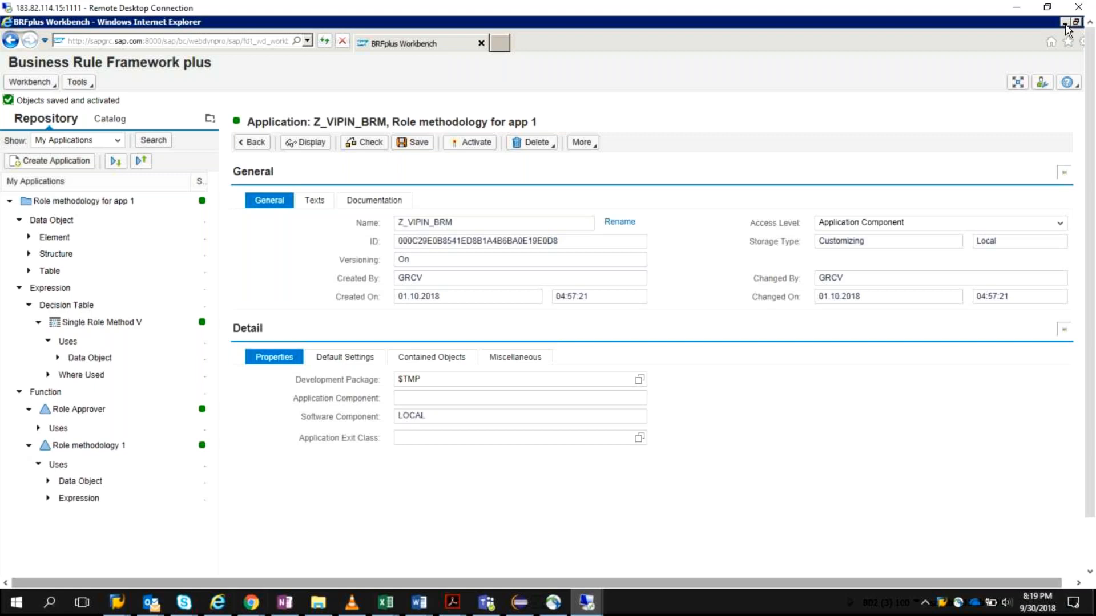
# Step: Switch from the BRFplus Workbench to the SAP Easy Access window on the remote desktop
pyautogui.click(1065, 23)
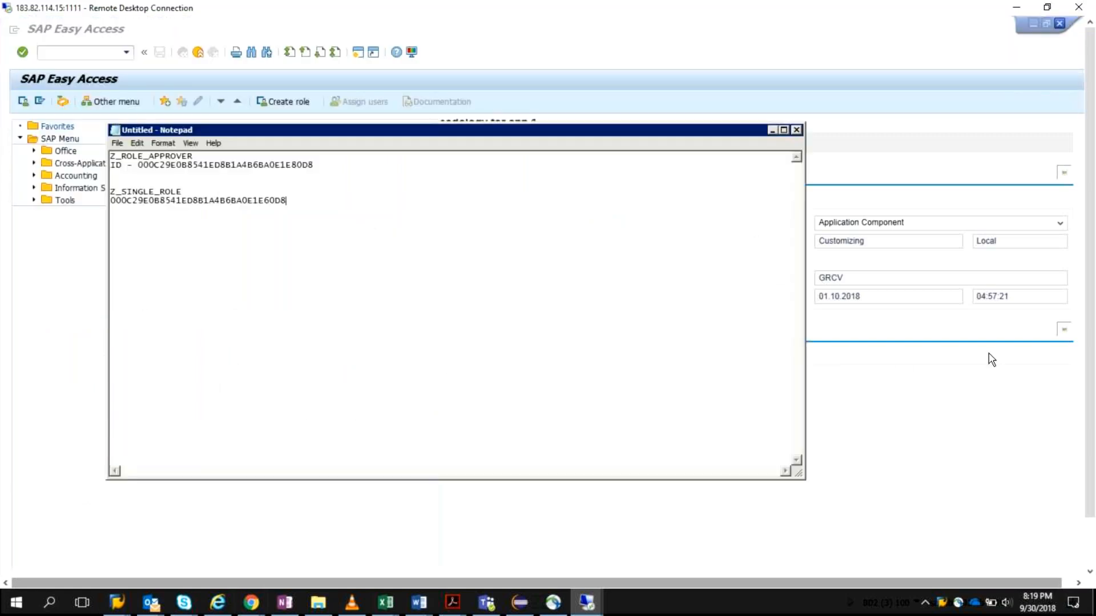
pyautogui.moveTo(1091, 379); pyautogui.dragTo(1086, 492)
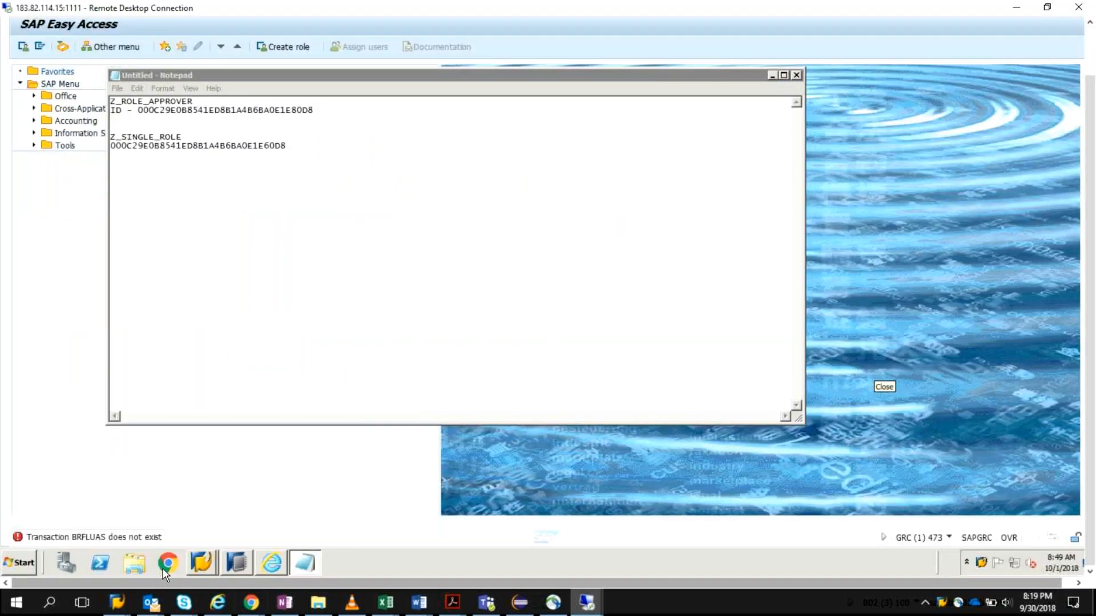
pyautogui.click(201, 563)
pyautogui.click(194, 531)
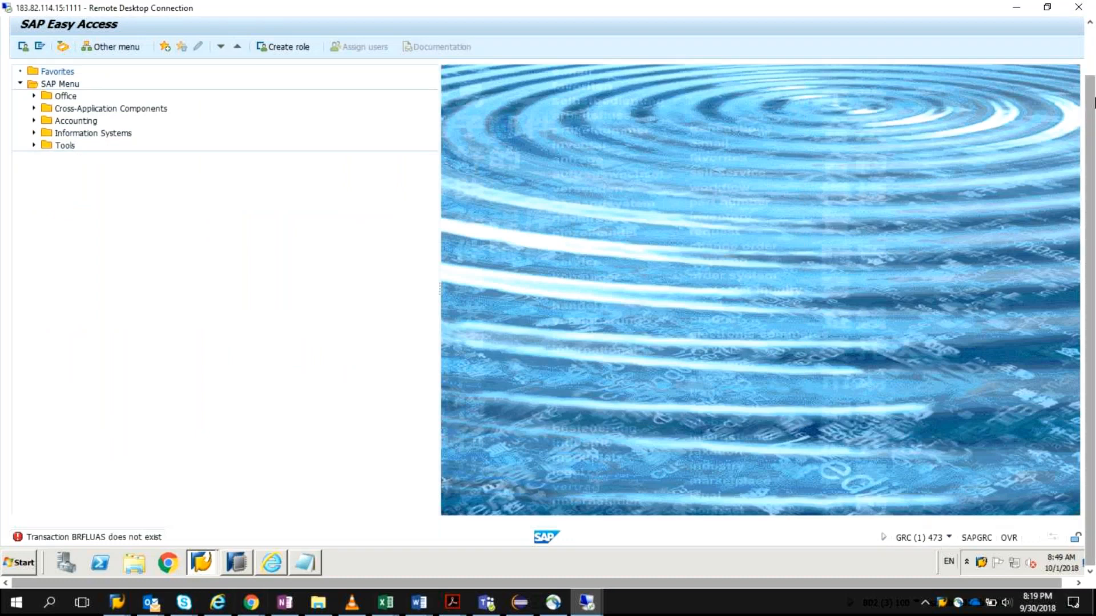
pyautogui.moveTo(1094, 102); pyautogui.dragTo(1094, 91)
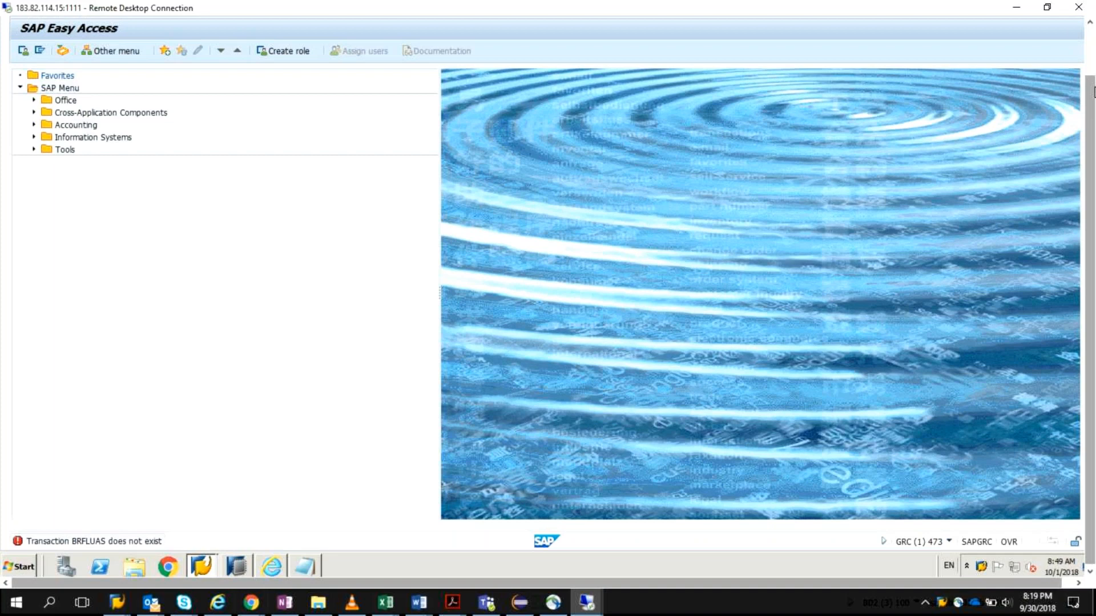
# Step: Open the SPRO implementation guide and run Assign Condition Groups to BRFplus Functions under Access Control, Role Management
pyautogui.write('spro')
pyautogui.press('Return')
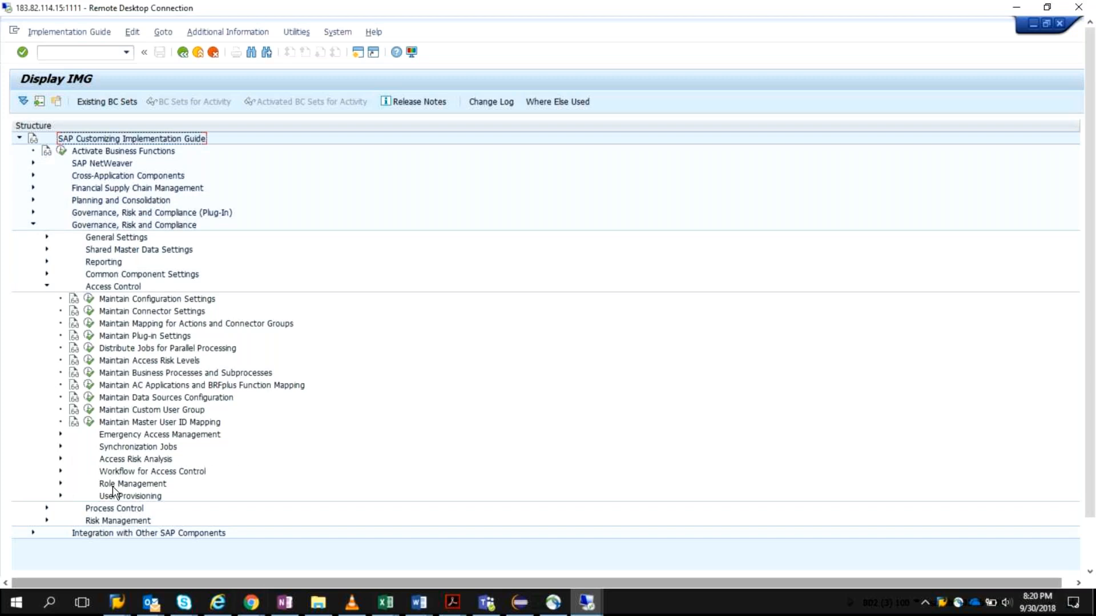
pyautogui.click(60, 483)
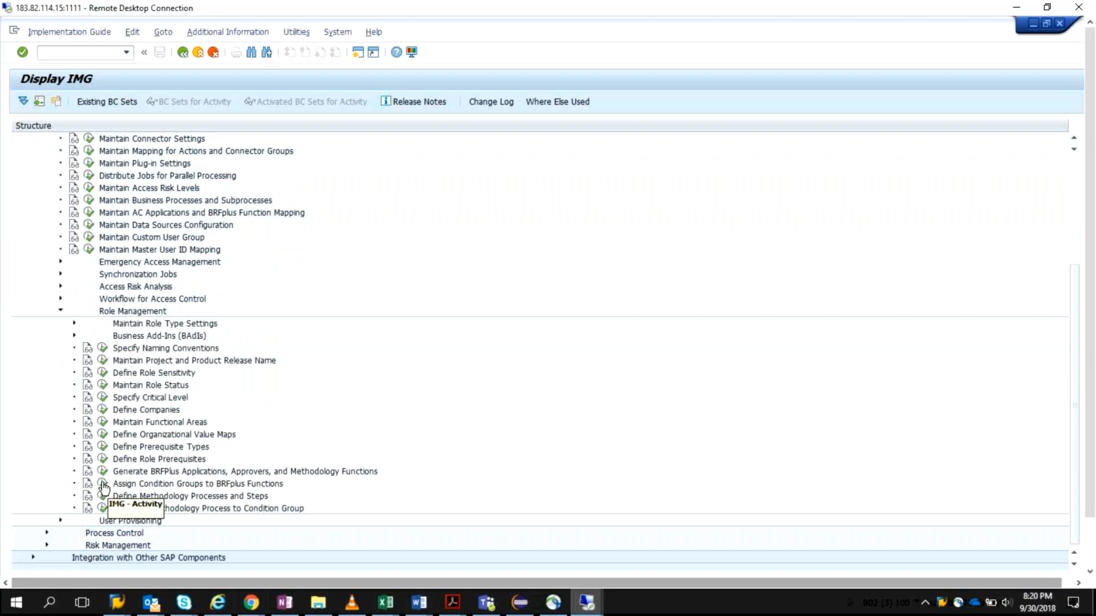
pyautogui.click(102, 484)
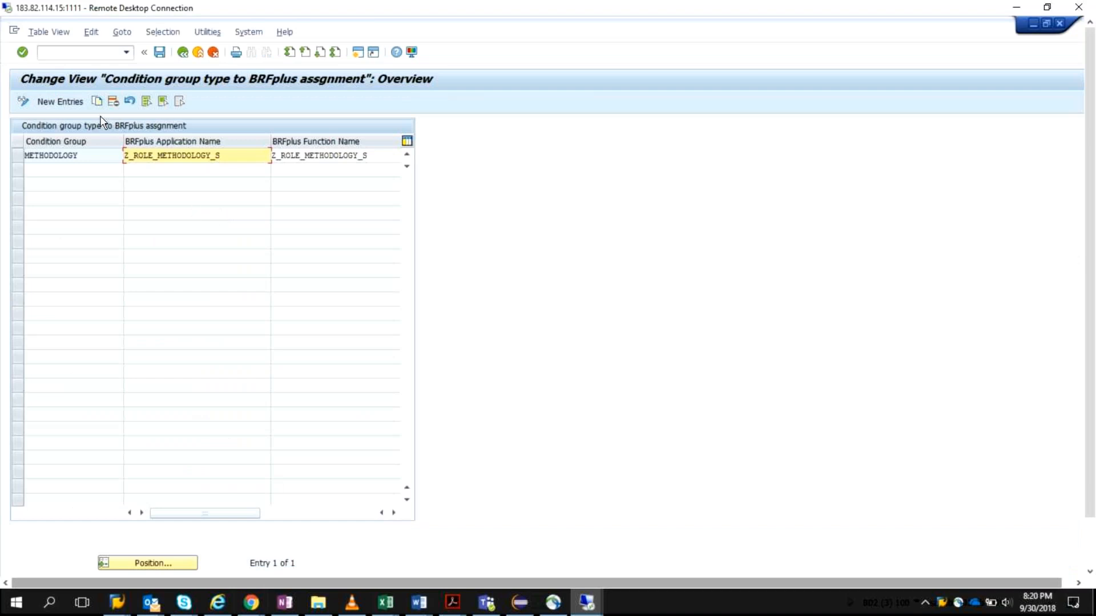
# Step: Start new condition group assignments and set the first entry's condition group to APPROVER
pyautogui.click(18, 157)
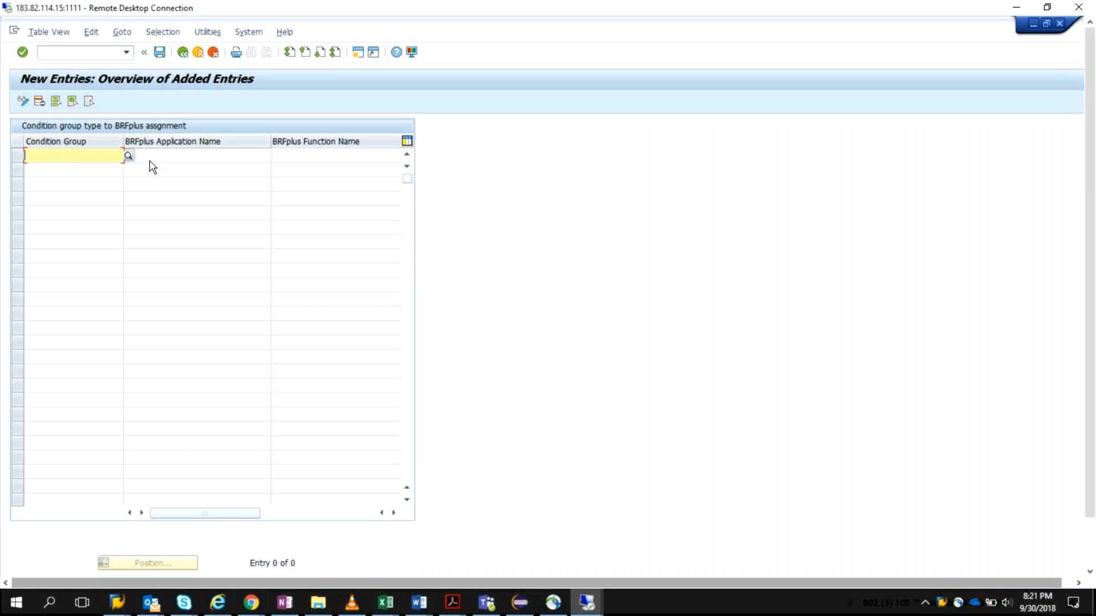
pyautogui.press('F4')
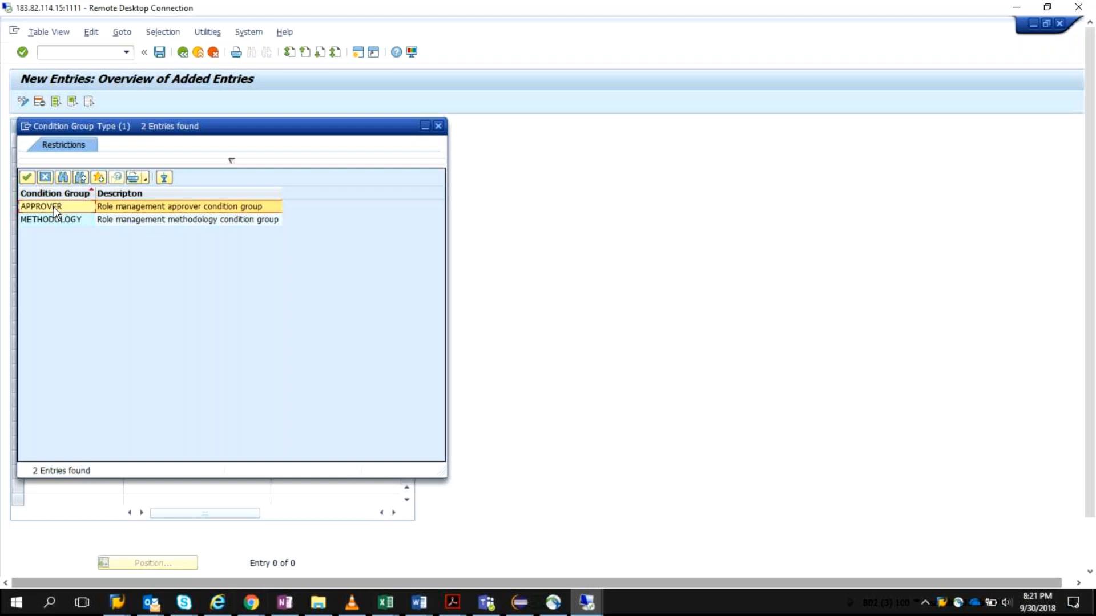
pyautogui.doubleClick(56, 208)
pyautogui.press('Return')
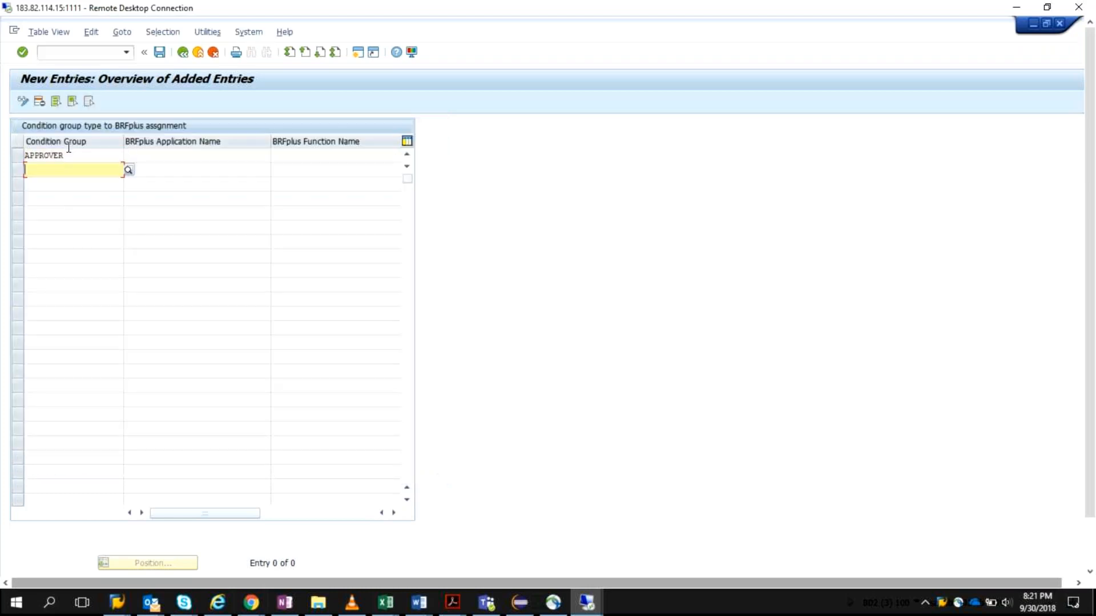
# Step: Copy the technical name of the application Role methodology for app 1 from the BRFplus Workbench
pyautogui.click(199, 157)
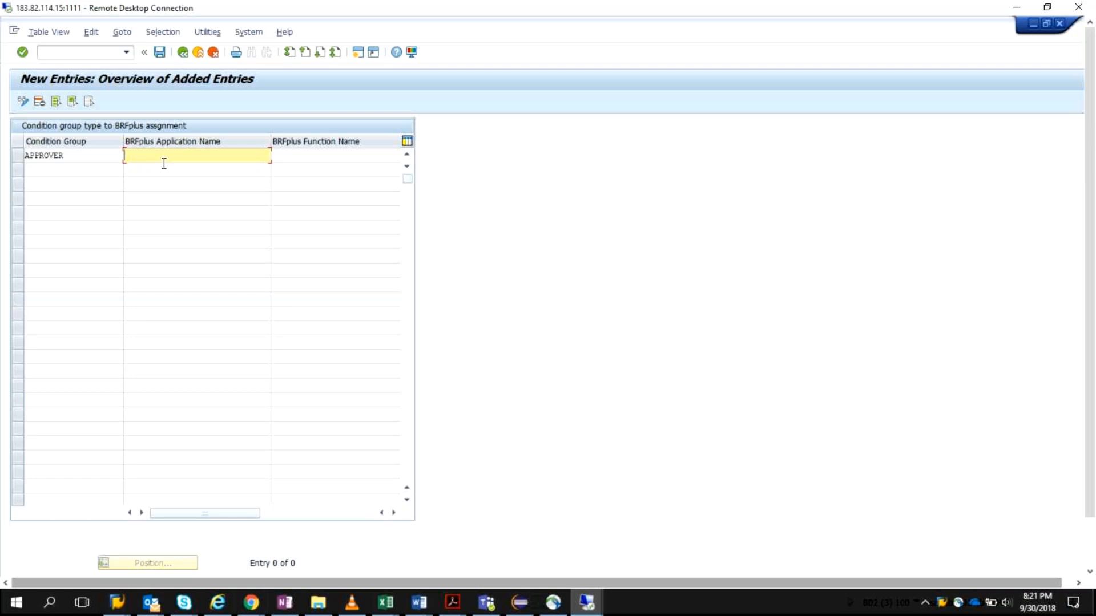
pyautogui.write('z')
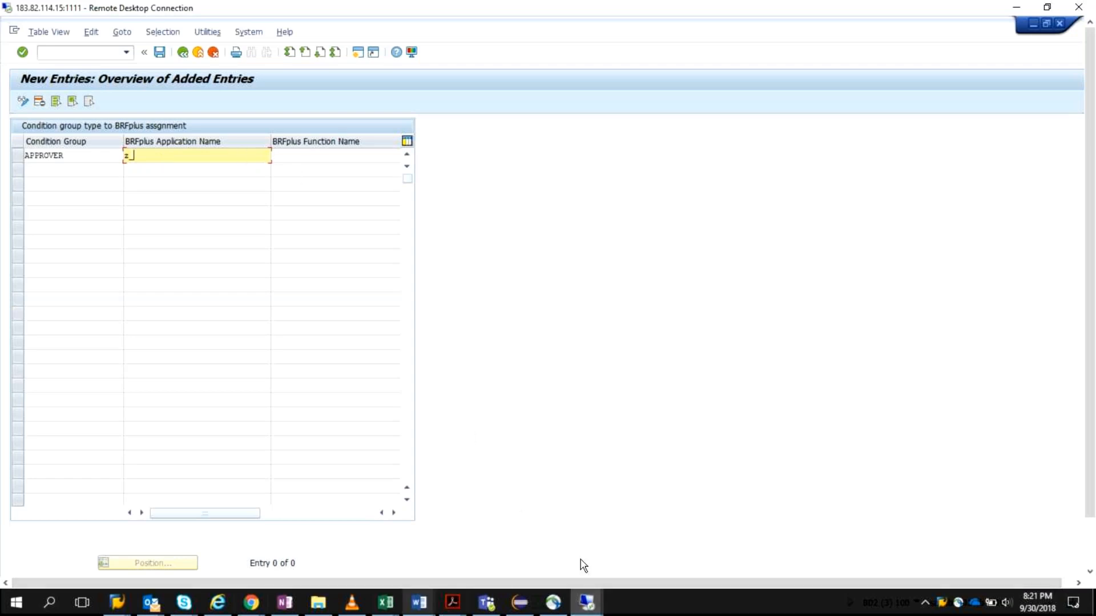
pyautogui.moveTo(1090, 445); pyautogui.dragTo(1094, 524)
pyautogui.click(271, 563)
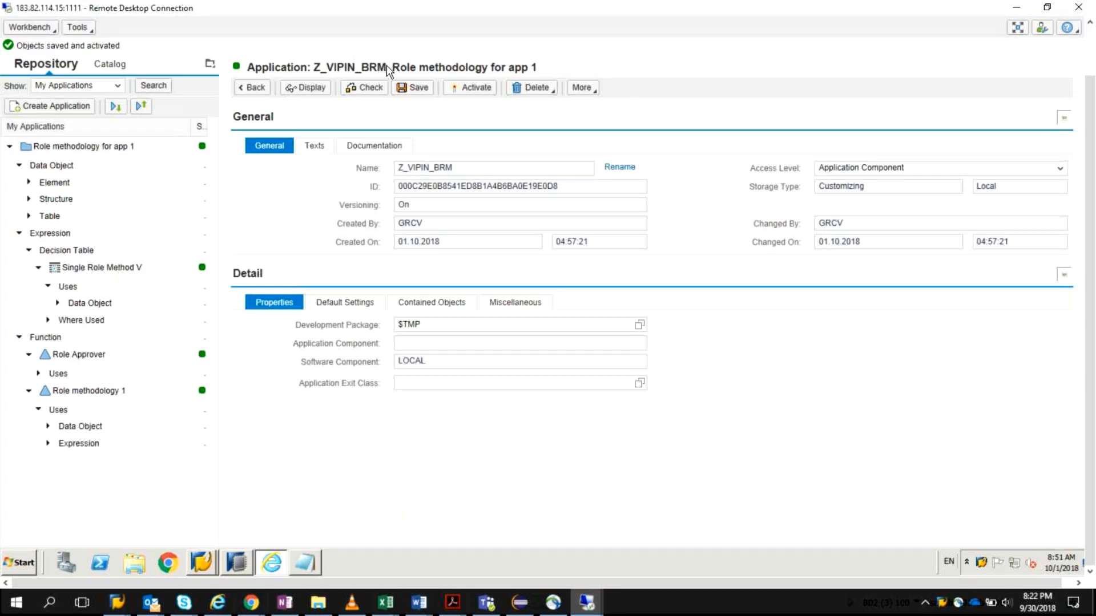
pyautogui.moveTo(386, 68); pyautogui.dragTo(316, 67)
pyautogui.hotkey('ctrl', 'c')
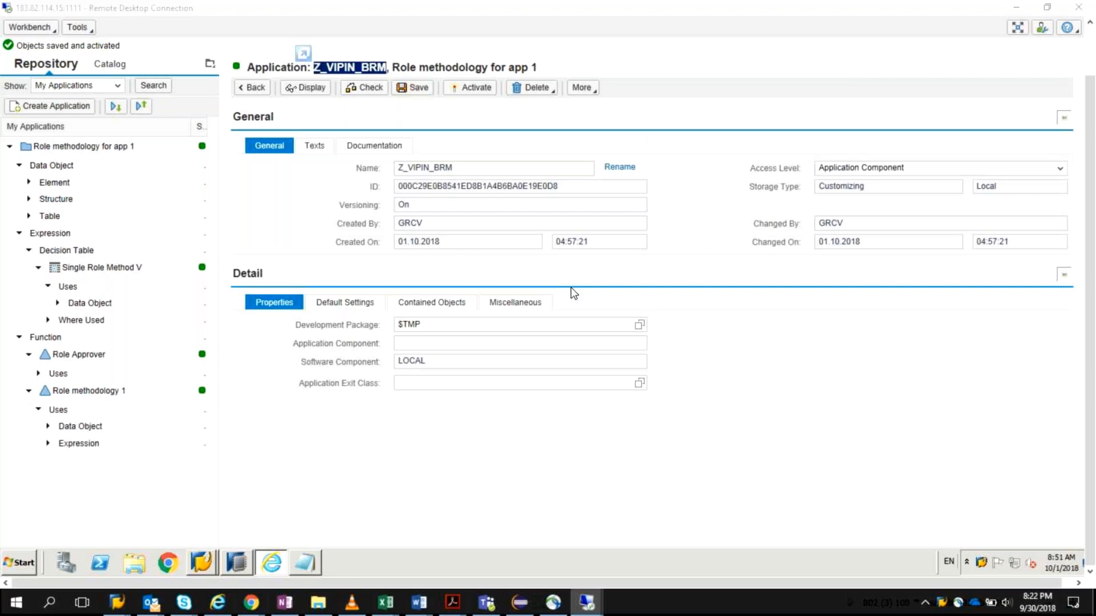
pyautogui.hotkey('alt', 'Tab')
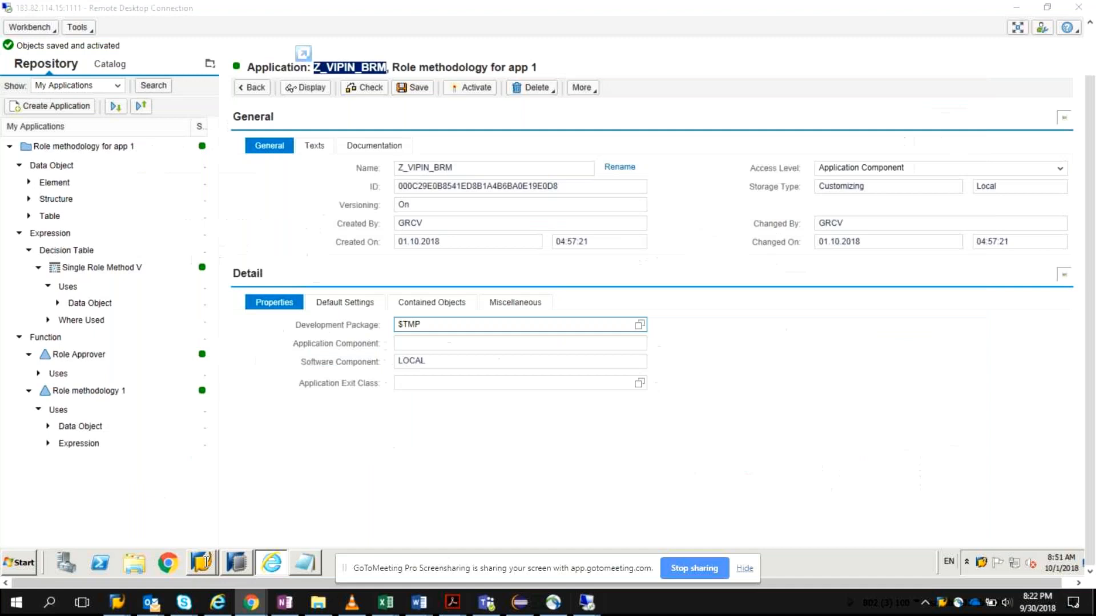
# Step: Return to the SAP new entries table and paste the copied name as the APPROVER entry's BRFplus application name
pyautogui.click(236, 546)
pyautogui.click(285, 217)
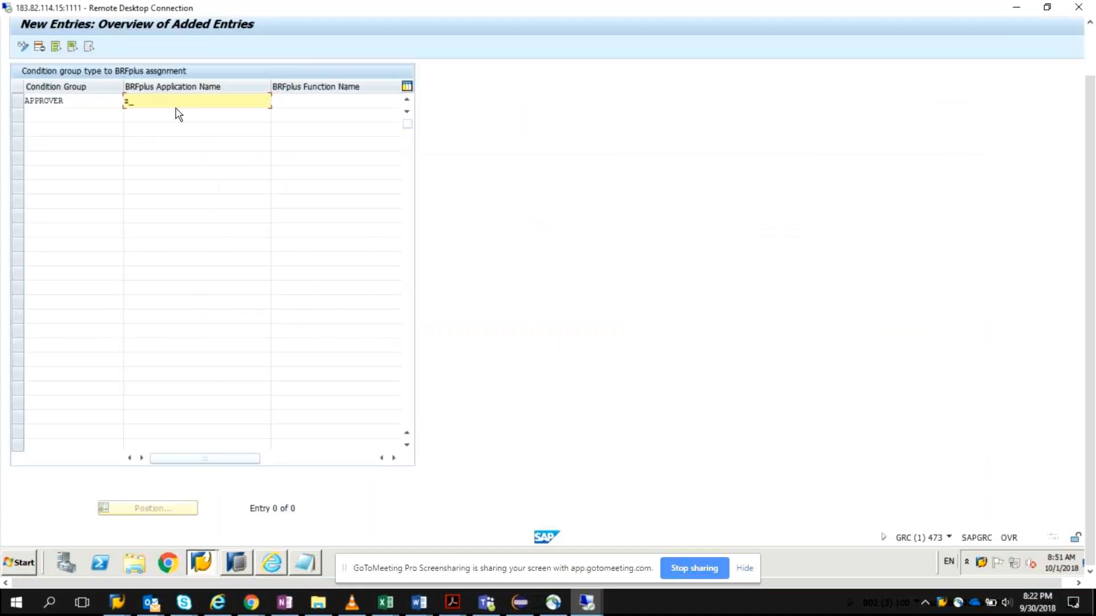
pyautogui.click(180, 102)
pyautogui.press('BackSpace')
pyautogui.press('BackSpace')
pyautogui.hotkey('ctrl', 'v')
# Step: Try to copy Z_ROLE_APPROVER from Notepad into the APPROVER entry's BRFplus function name, and delete the pasted text
pyautogui.click(308, 563)
pyautogui.moveTo(139, 110); pyautogui.dragTo(327, 115)
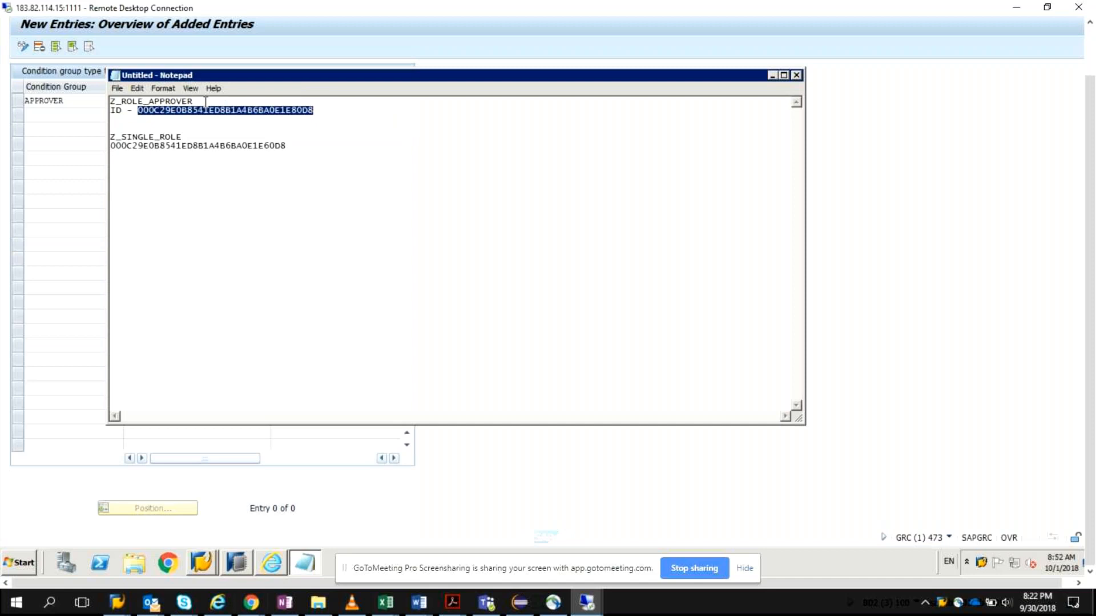
pyautogui.moveTo(205, 100)
pyautogui.mouseDown()
pyautogui.moveTo(108, 106)
pyautogui.moveTo(194, 111)
pyautogui.moveTo(204, 101)
pyautogui.mouseUp()
pyautogui.hotkey('ctrl', 'c')
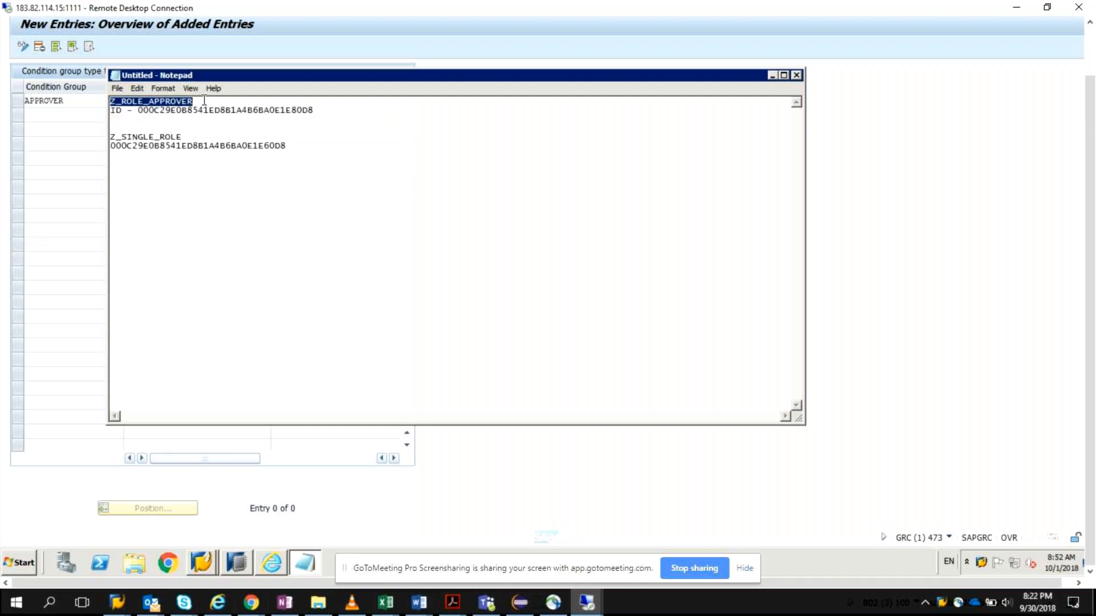
pyautogui.click(67, 161)
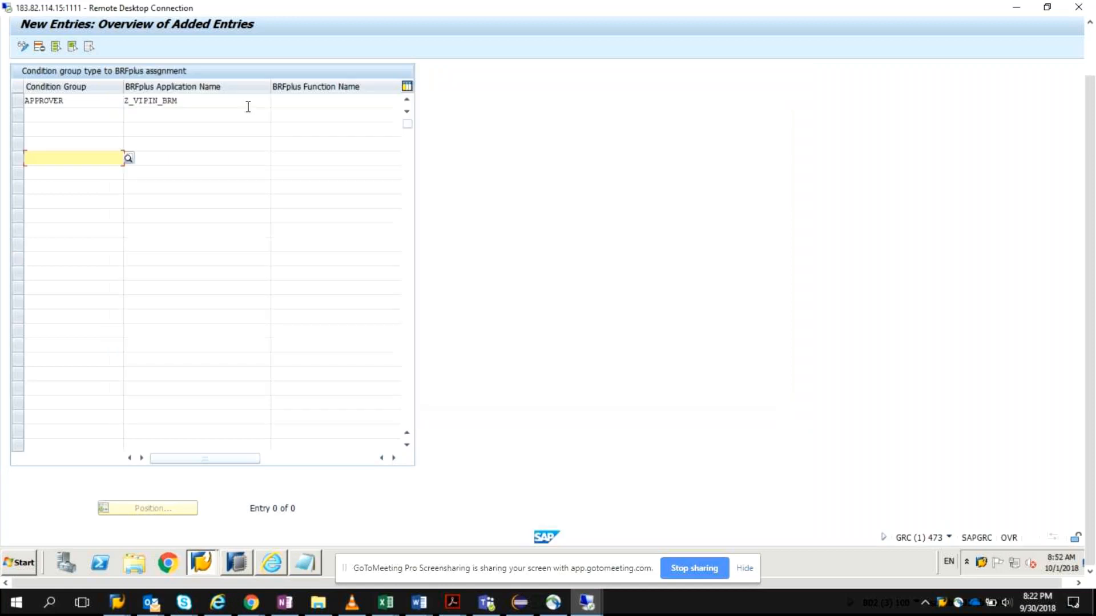
pyautogui.click(293, 104)
pyautogui.write('Z_VIPIN_BRM')
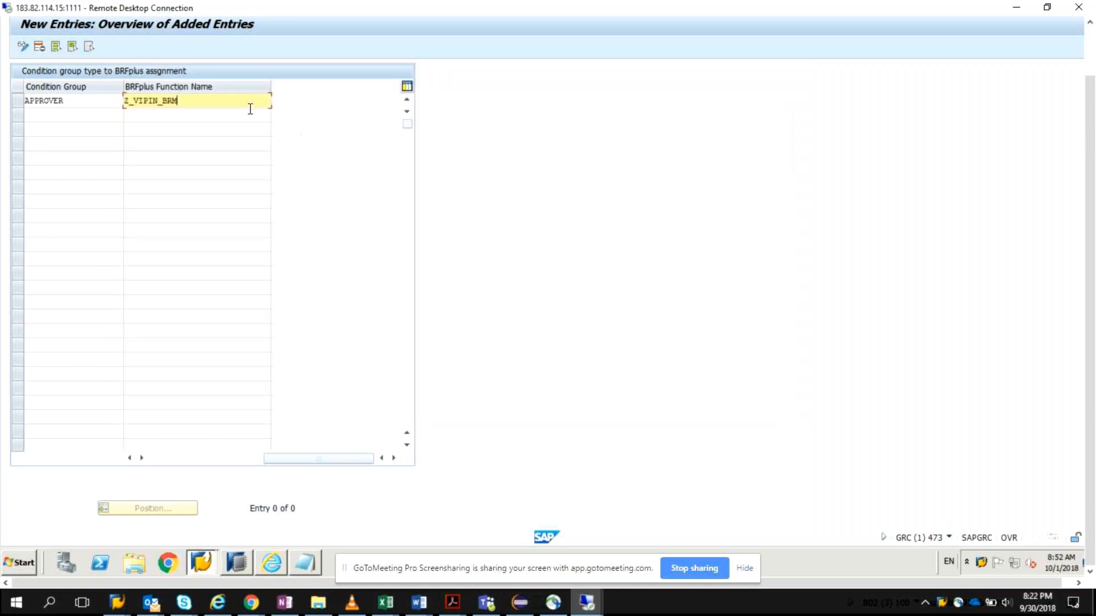
pyautogui.press('BackSpace')
pyautogui.press('BackSpace')
pyautogui.press('BackSpace')
pyautogui.press('BackSpace')
pyautogui.press('BackSpace')
pyautogui.press('BackSpace')
pyautogui.press('BackSpace')
pyautogui.press('BackSpace')
pyautogui.press('BackSpace')
pyautogui.press('BackSpace')
# Step: Copy Z_ROLE_APPROVER from Notepad and enter it as the APPROVER entry's BRFplus function name
pyautogui.click(307, 558)
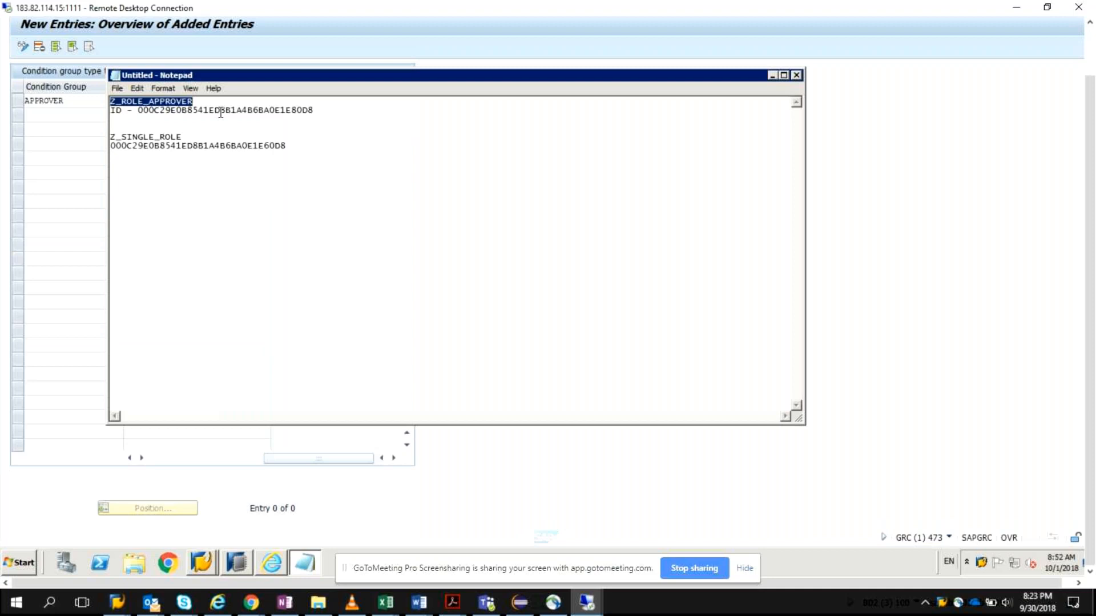
pyautogui.click(42, 170)
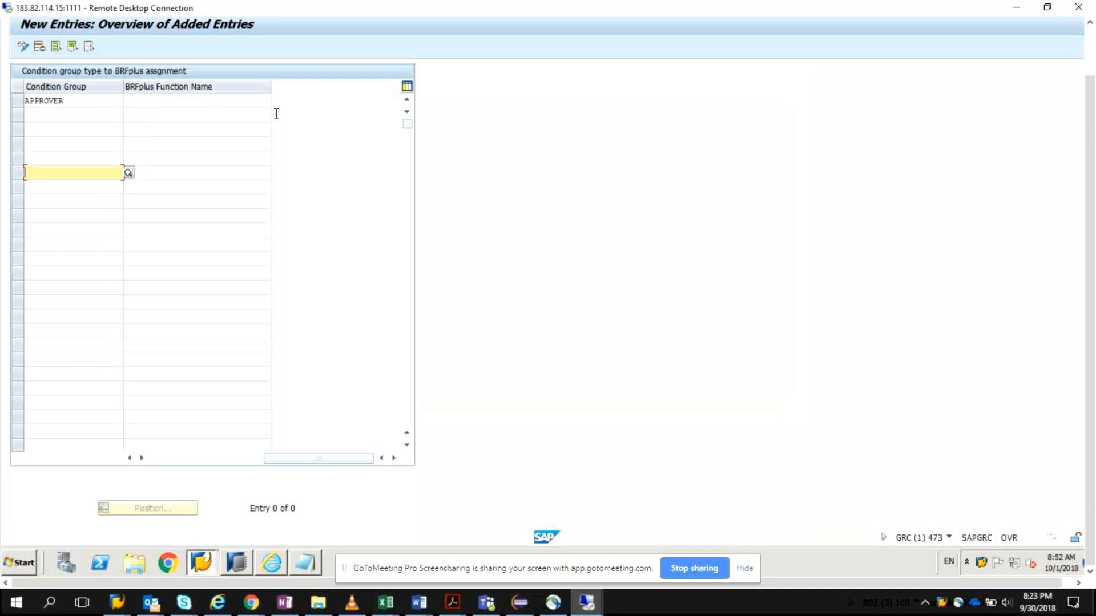
pyautogui.click(239, 100)
pyautogui.hotkey('ctrl', 'v')
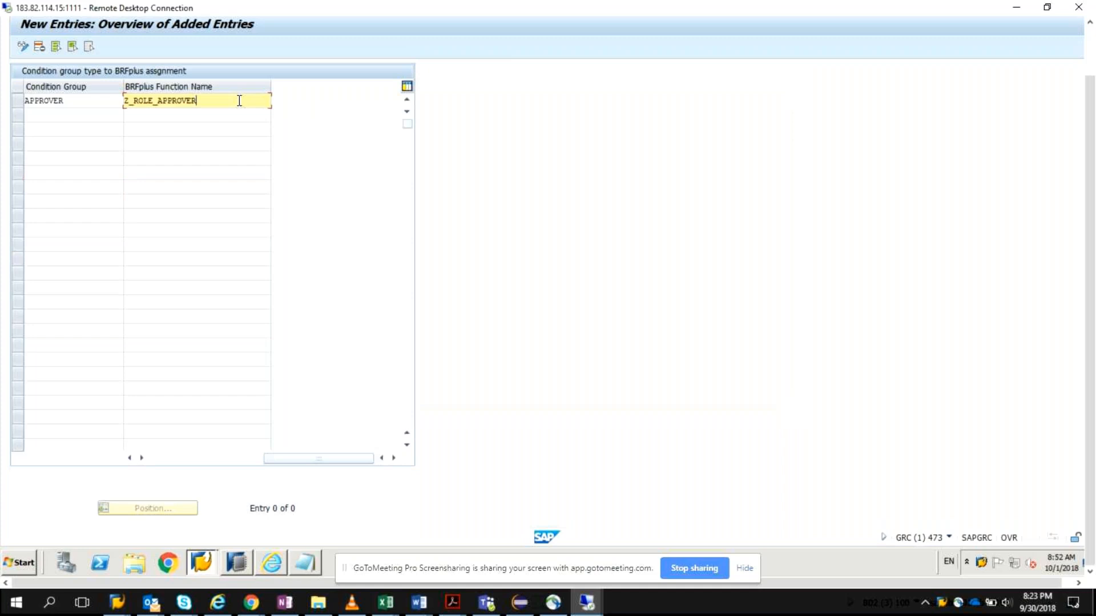
# Step: Add a second entry with condition group METHODOLOGY and the same BRFplus application name as the APPROVER entry
pyautogui.click(129, 458)
pyautogui.click(46, 115)
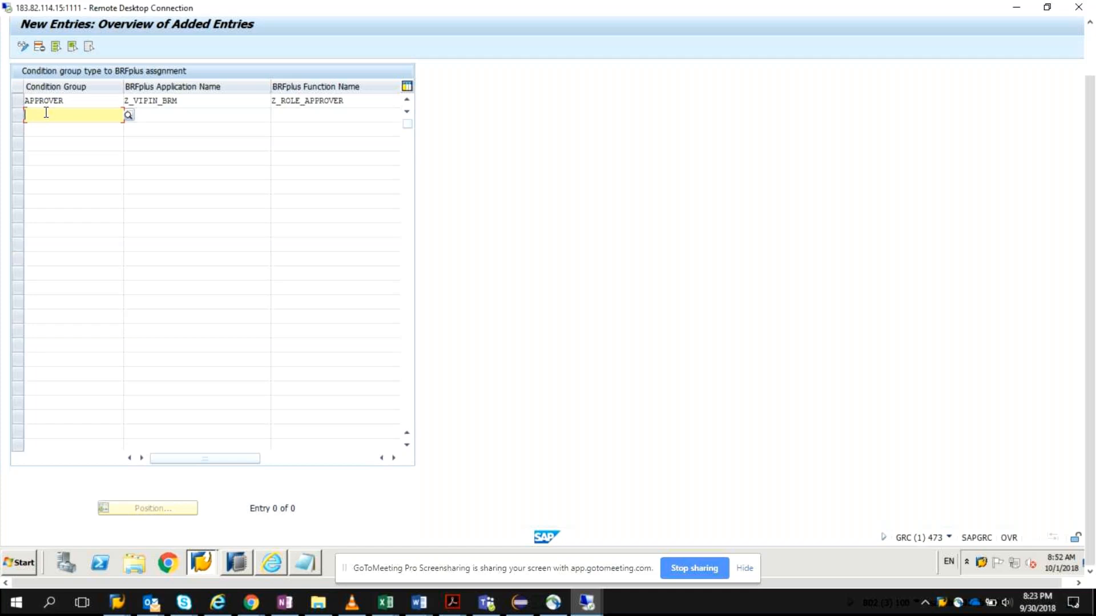
pyautogui.write('MET')
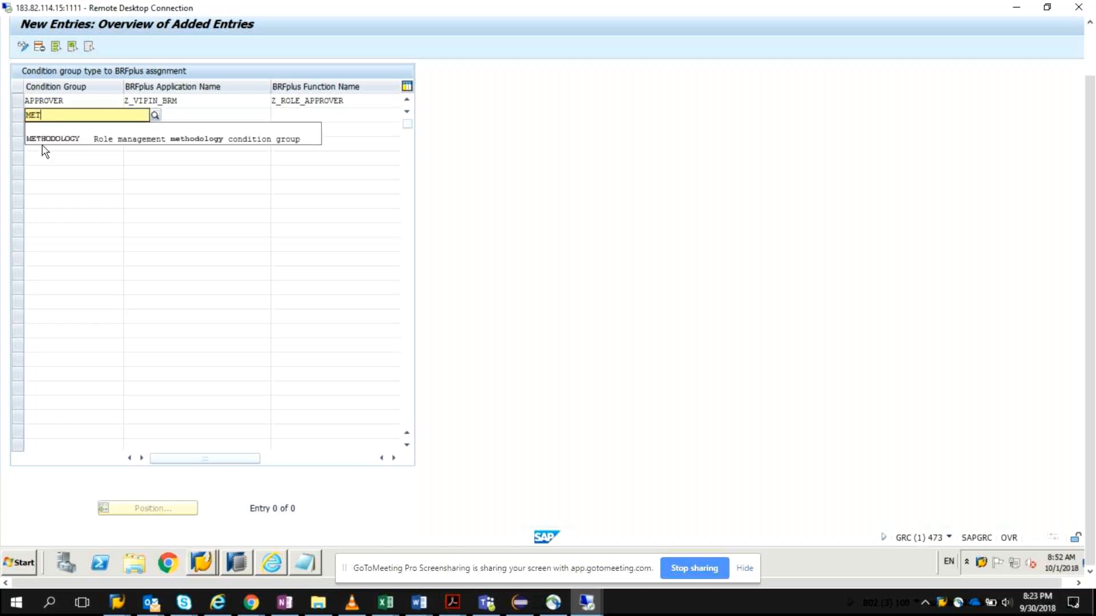
pyautogui.click(52, 138)
pyautogui.click(161, 117)
pyautogui.write('Z_VIPIN_')
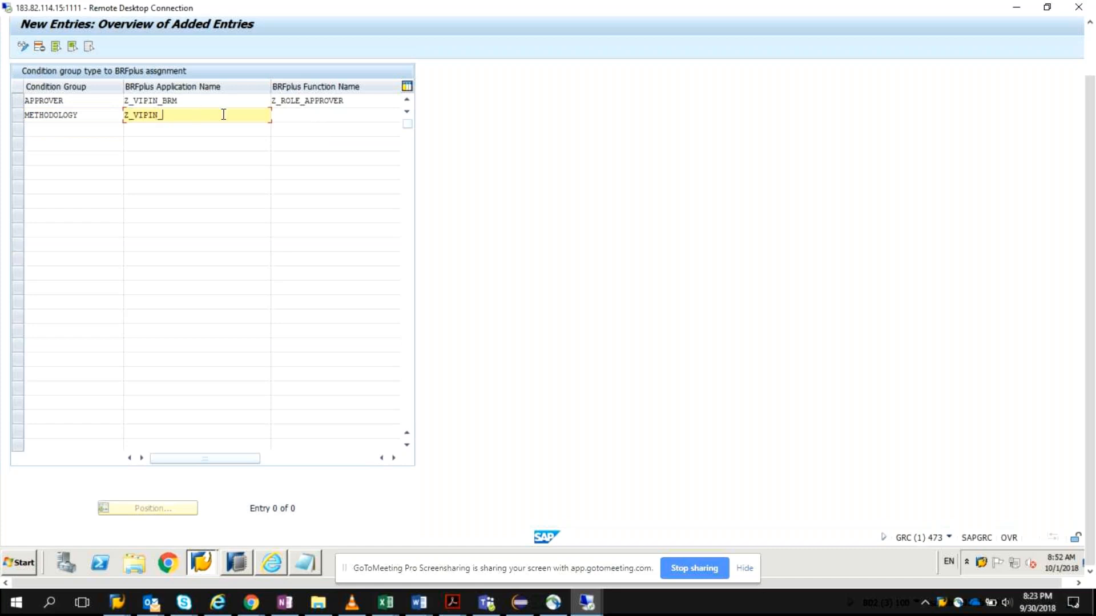
pyautogui.write('BRM')
pyautogui.click(344, 117)
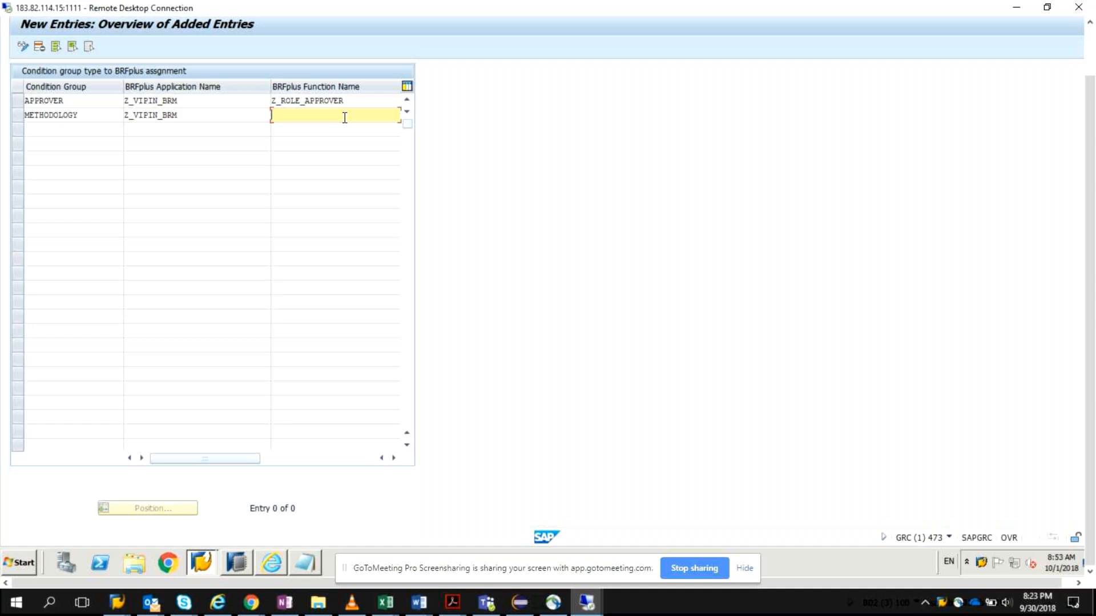
pyautogui.write('Z_ROL')
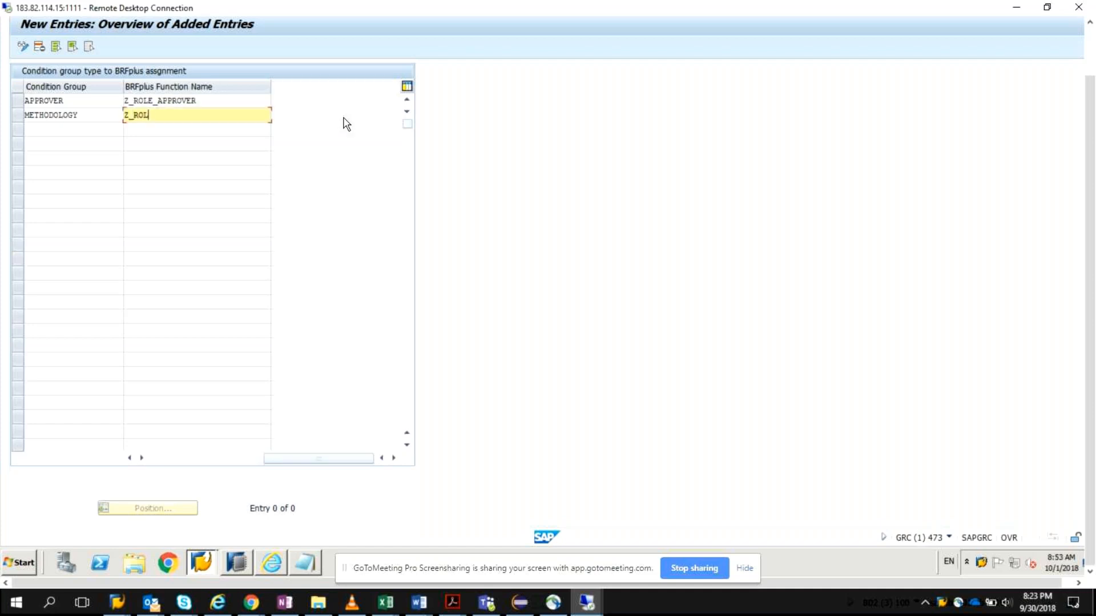
pyautogui.hotkey('alt', 'Tab')
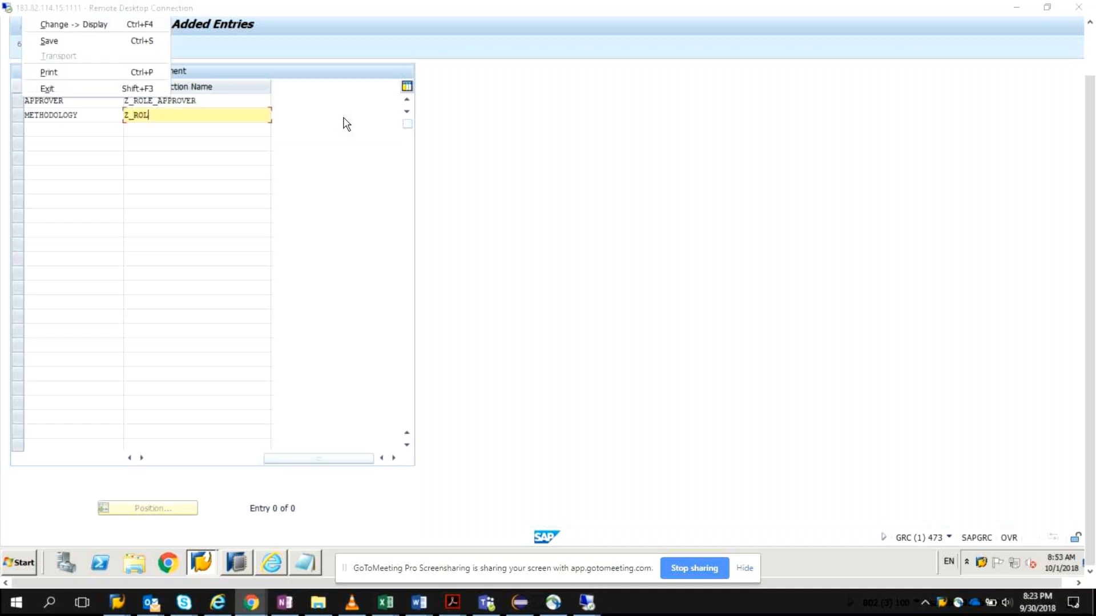
pyautogui.hotkey('alt', 'Tab')
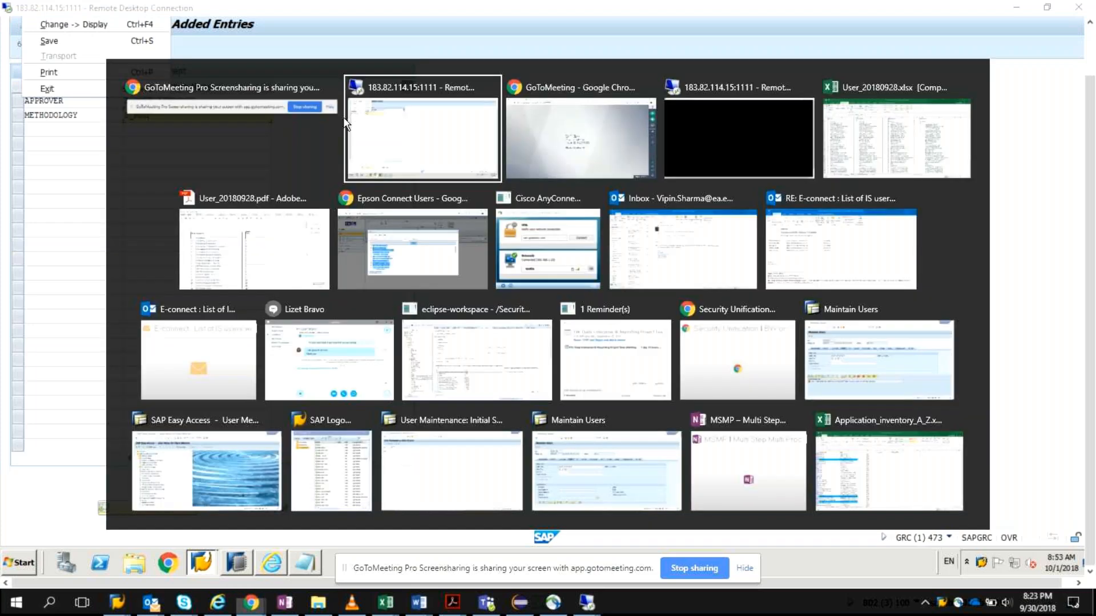
pyautogui.press('Escape')
pyautogui.moveTo(586, 602)
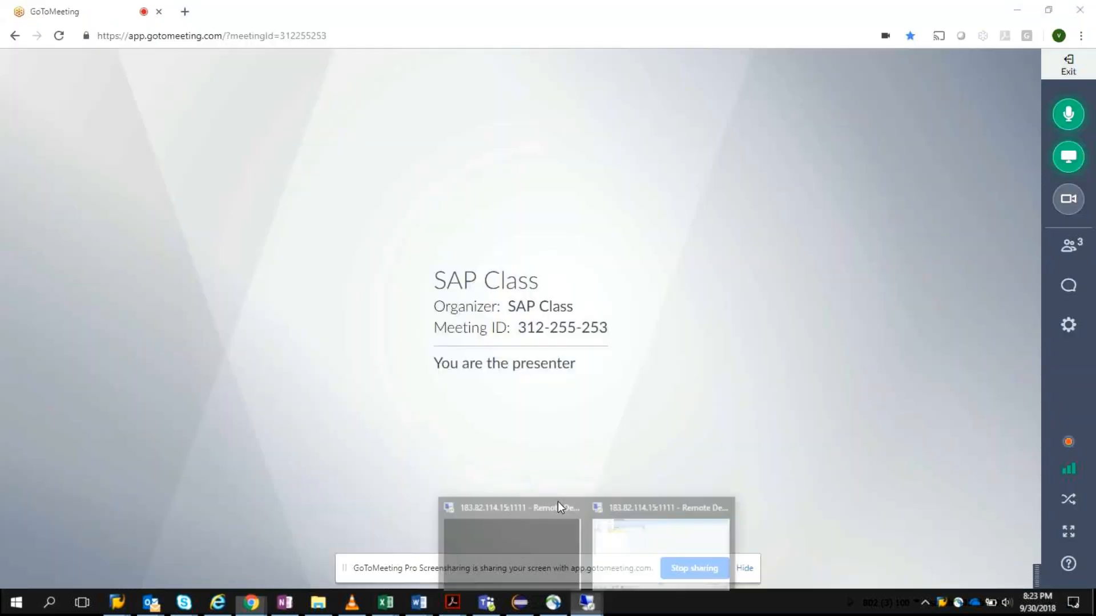
pyautogui.click(652, 557)
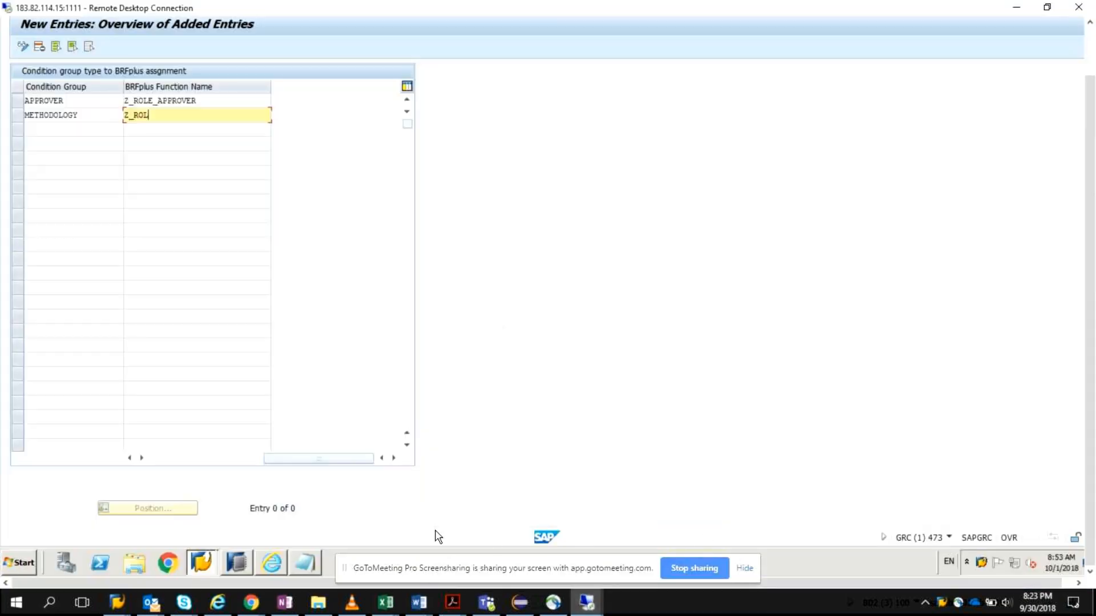
# Step: Copy Z_SINGLE_ROLE from Notepad and enter it as the METHODOLOGY entry's BRFplus function name
pyautogui.click(304, 562)
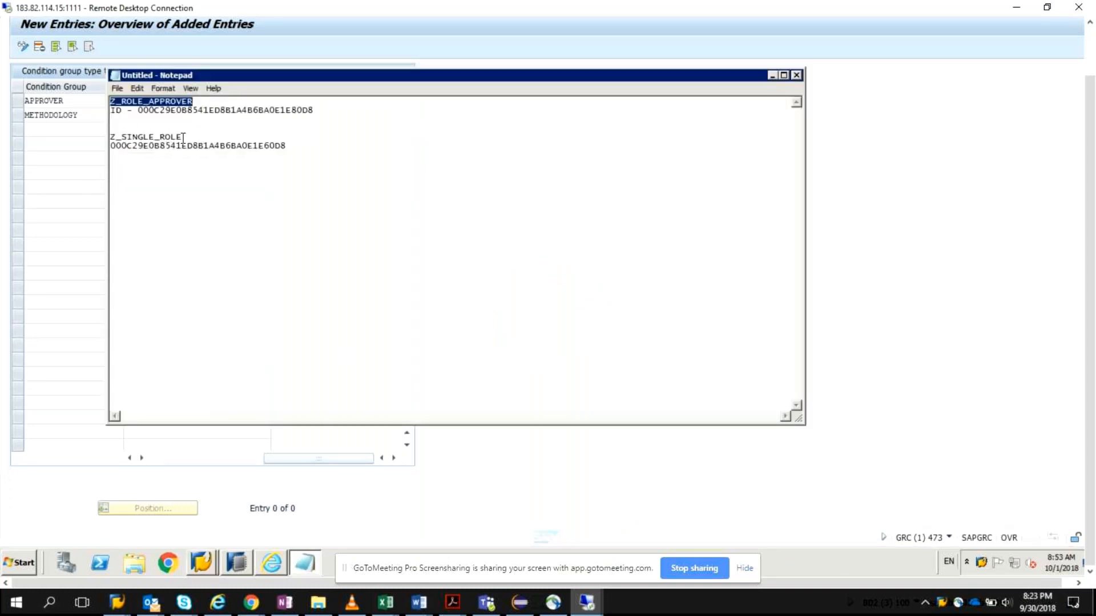
pyautogui.moveTo(183, 137); pyautogui.dragTo(104, 137)
pyautogui.hotkey('ctrl', 'c')
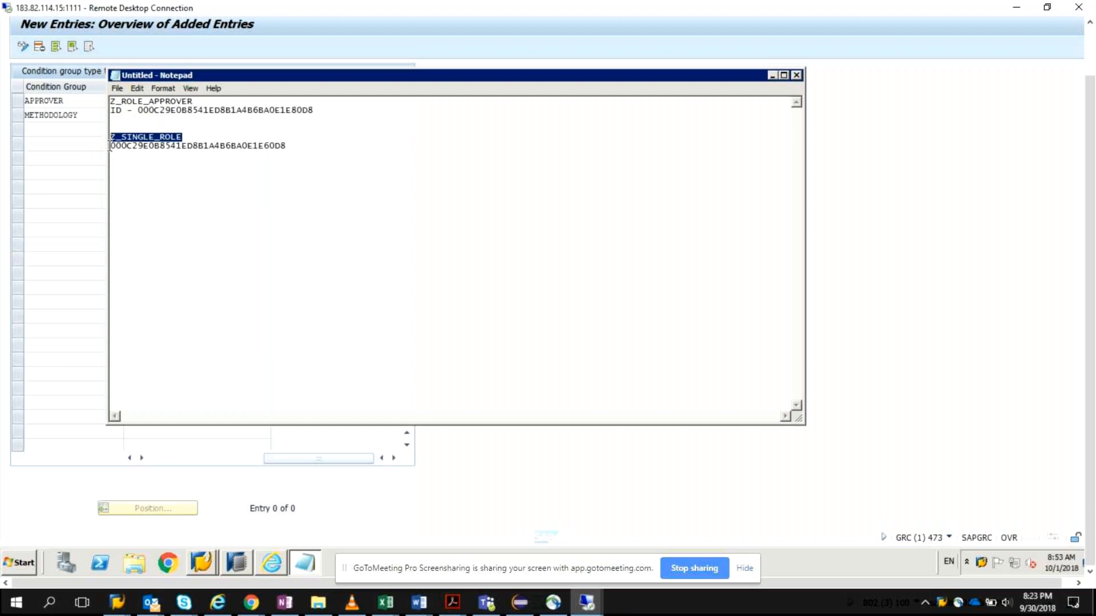
pyautogui.click(75, 156)
pyautogui.click(157, 115)
pyautogui.press('BackSpace')
pyautogui.press('BackSpace')
pyautogui.press('BackSpace')
pyautogui.press('BackSpace')
pyautogui.press('BackSpace')
pyautogui.hotkey('ctrl', 'v')
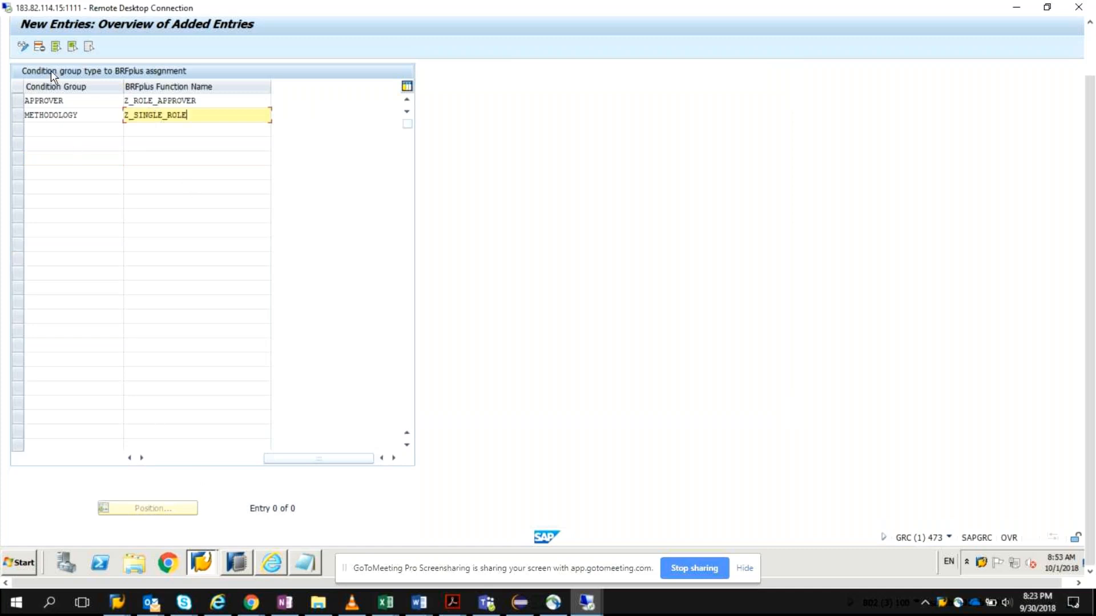
# Step: Try to save the new APPROVER and METHODOLOGY entries, and discard the new entries
pyautogui.click(214, 460)
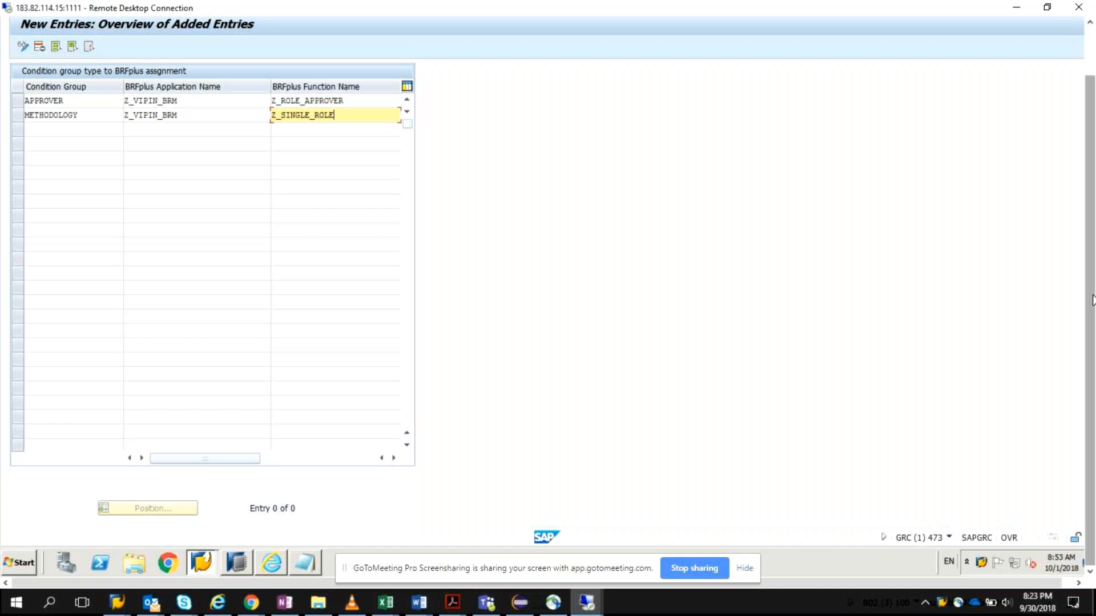
pyautogui.moveTo(1093, 295); pyautogui.dragTo(1090, 243)
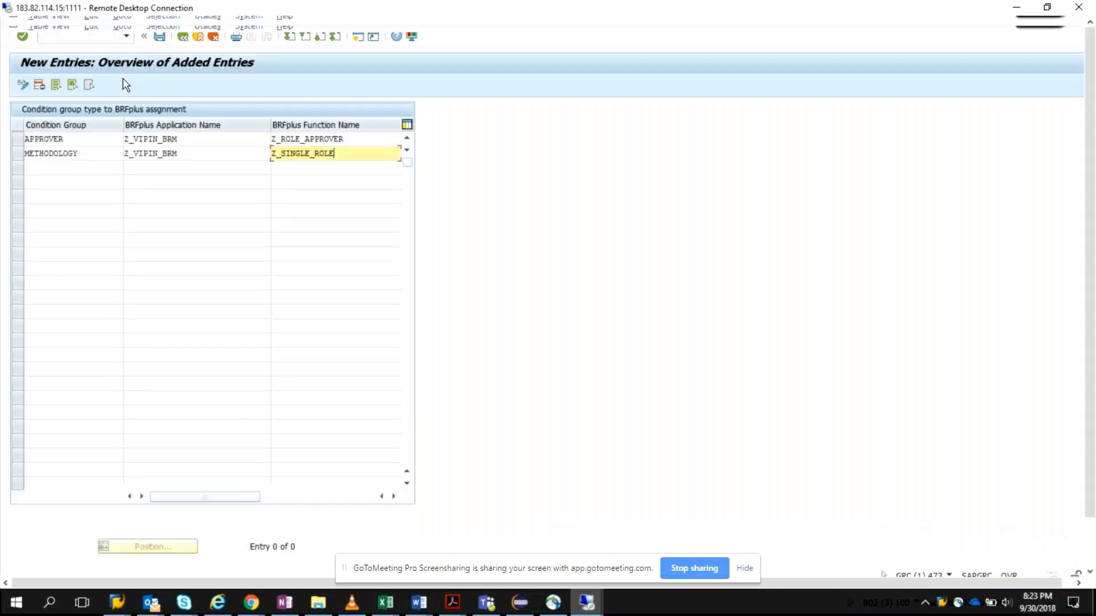
pyautogui.click(159, 39)
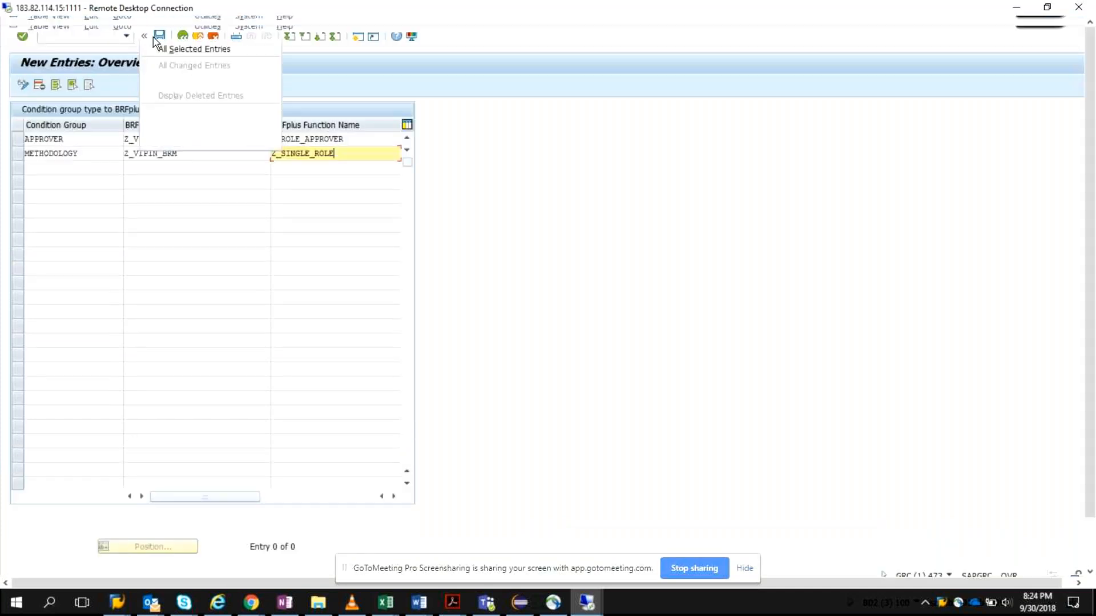
pyautogui.click(159, 38)
pyautogui.click(160, 38)
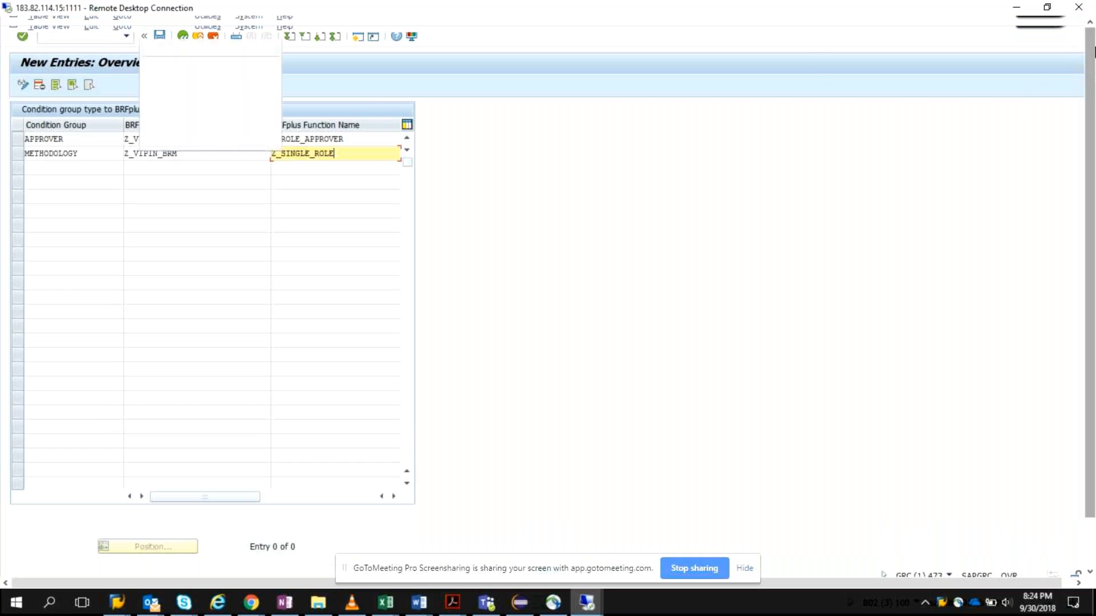
pyautogui.click(679, 223)
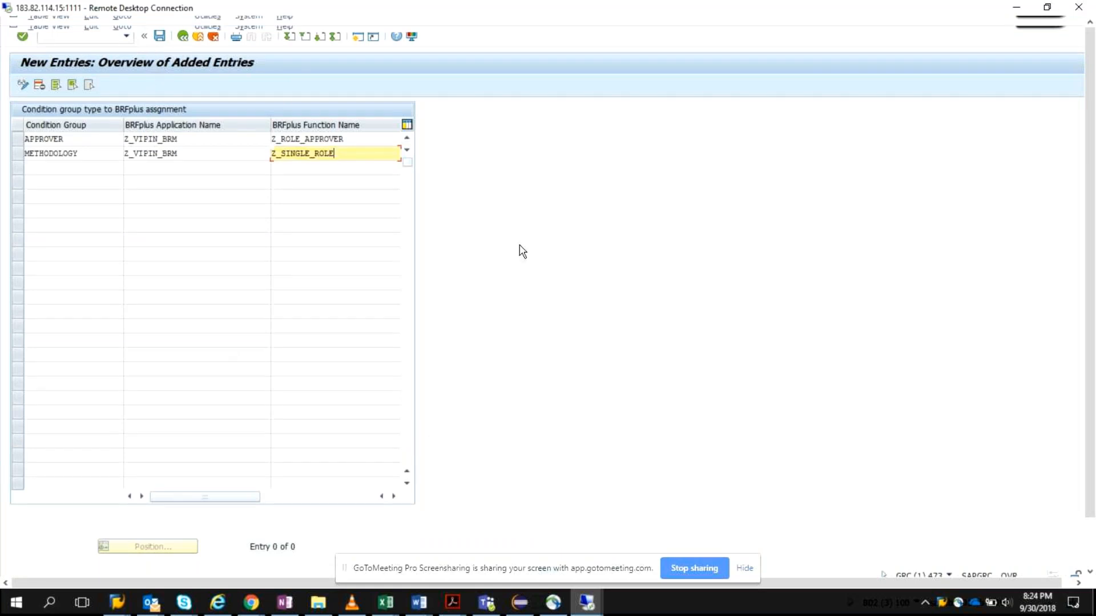
pyautogui.click(163, 36)
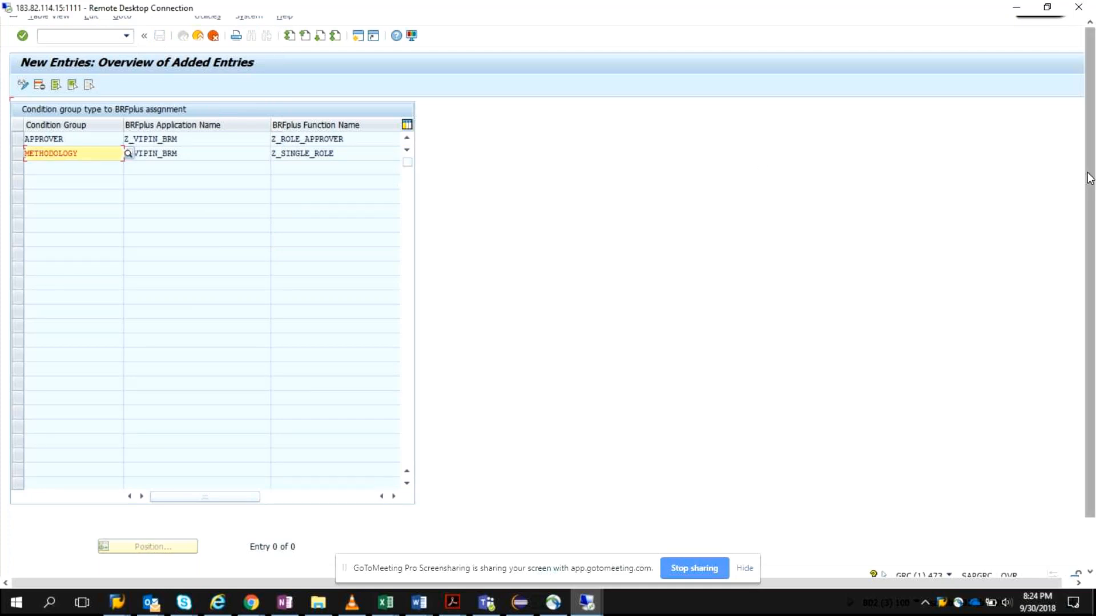
pyautogui.moveTo(1088, 178); pyautogui.dragTo(1093, 245)
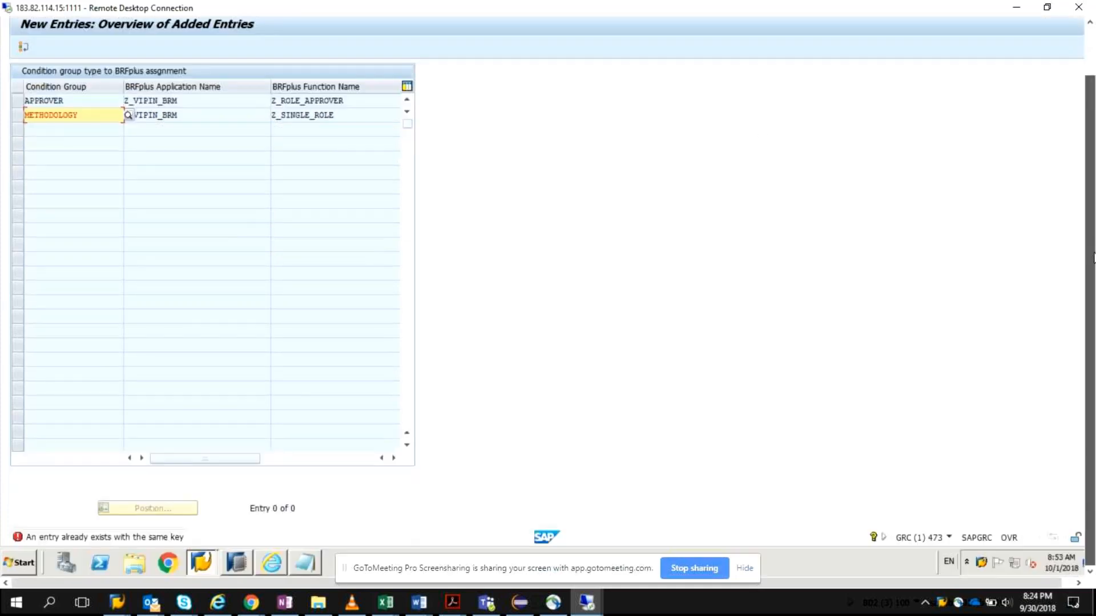
pyautogui.scroll(2, 1093, 257)
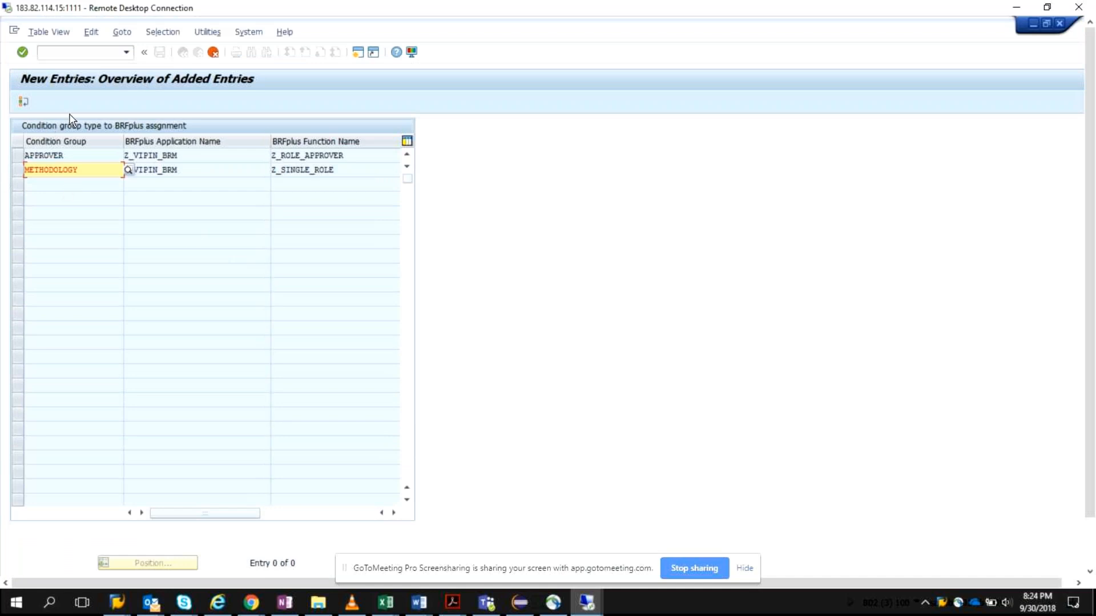
pyautogui.click(215, 51)
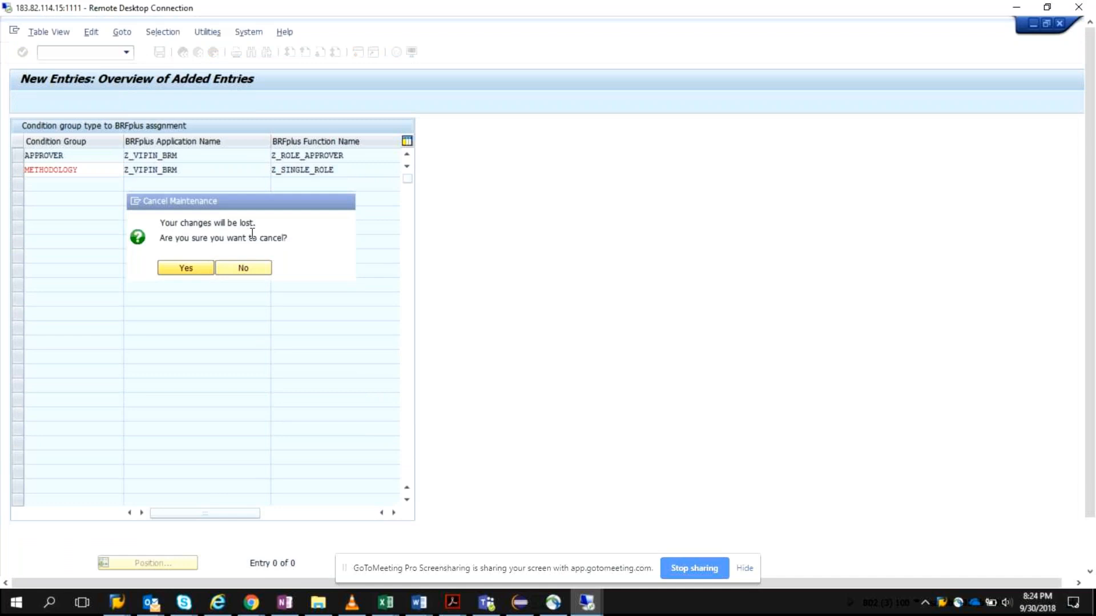
pyautogui.press('Return')
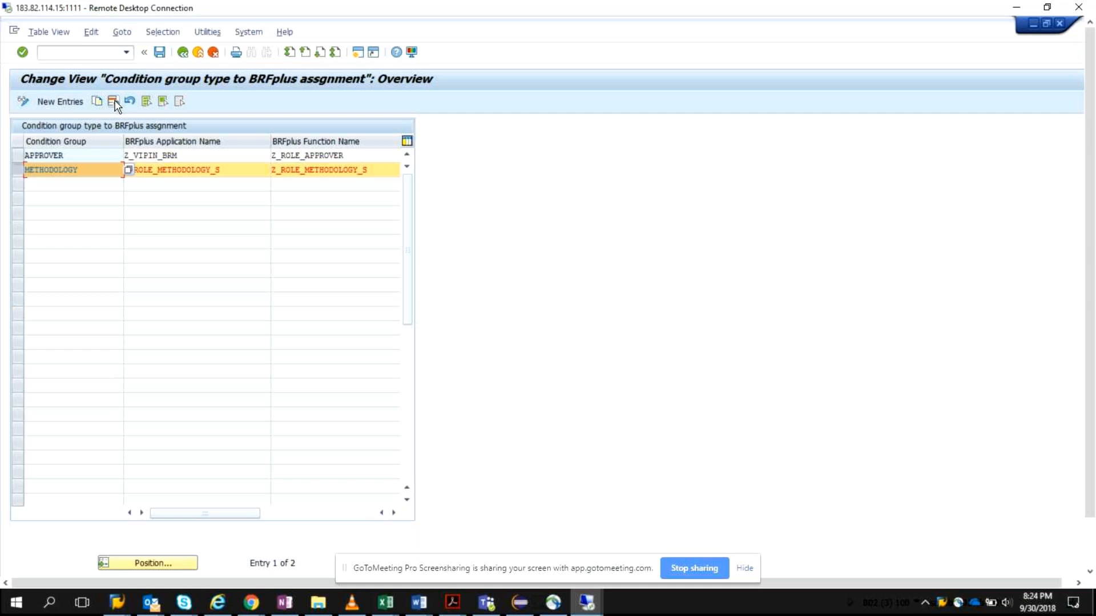
# Step: Replace the existing METHODOLOGY entry's BRFplus application name with Z_SINGLE_ROLE
pyautogui.click(234, 172)
pyautogui.press('BackSpace')
pyautogui.press('BackSpace')
pyautogui.press('BackSpace')
pyautogui.press('BackSpace')
pyautogui.press('BackSpace')
pyautogui.press('BackSpace')
pyautogui.press('BackSpace')
pyautogui.press('BackSpace')
pyautogui.press('BackSpace')
pyautogui.press('BackSpace')
pyautogui.press('BackSpace')
pyautogui.press('BackSpace')
pyautogui.press('BackSpace')
pyautogui.press('BackSpace')
pyautogui.press('BackSpace')
pyautogui.press('BackSpace')
pyautogui.press('BackSpace')
pyautogui.press('BackSpace')
pyautogui.press('BackSpace')
pyautogui.press('BackSpace')
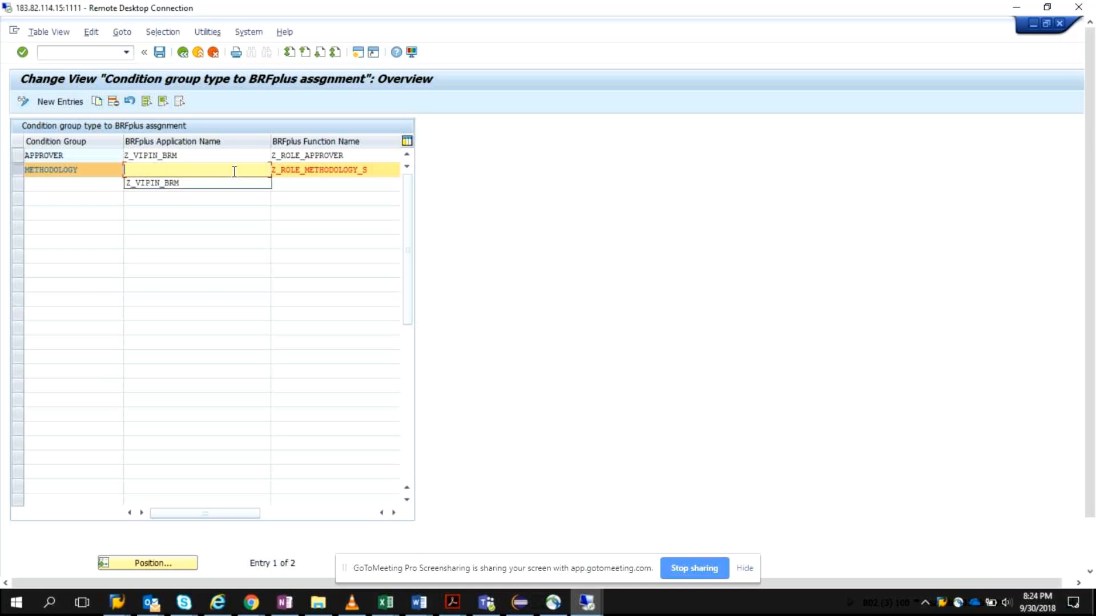
pyautogui.hotkey('ctrl', 'v')
# Step: Replace the existing METHODOLOGY entry's BRFplus function name with Z_SINGLE_ROLE
pyautogui.click(383, 166)
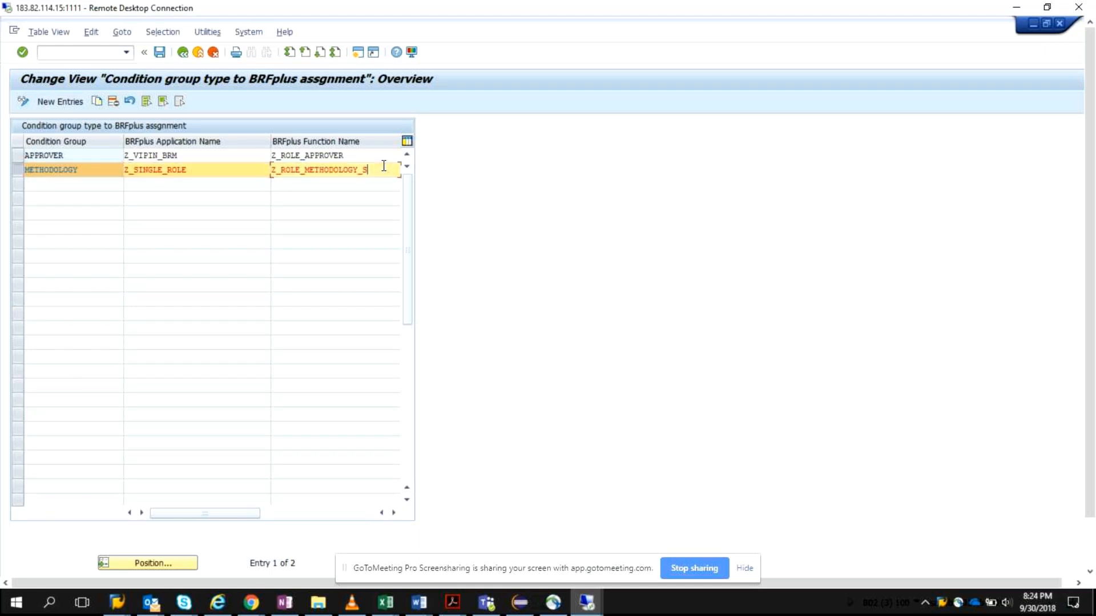
pyautogui.press('BackSpace')
pyautogui.press('BackSpace')
pyautogui.press('BackSpace')
pyautogui.press('BackSpace')
pyautogui.press('BackSpace')
pyautogui.press('BackSpace')
pyautogui.press('BackSpace')
pyautogui.press('BackSpace')
pyautogui.press('BackSpace')
pyautogui.press('BackSpace')
pyautogui.press('BackSpace')
pyautogui.press('BackSpace')
pyautogui.press('BackSpace')
pyautogui.press('BackSpace')
pyautogui.press('BackSpace')
pyautogui.press('BackSpace')
pyautogui.press('BackSpace')
pyautogui.press('BackSpace')
pyautogui.press('BackSpace')
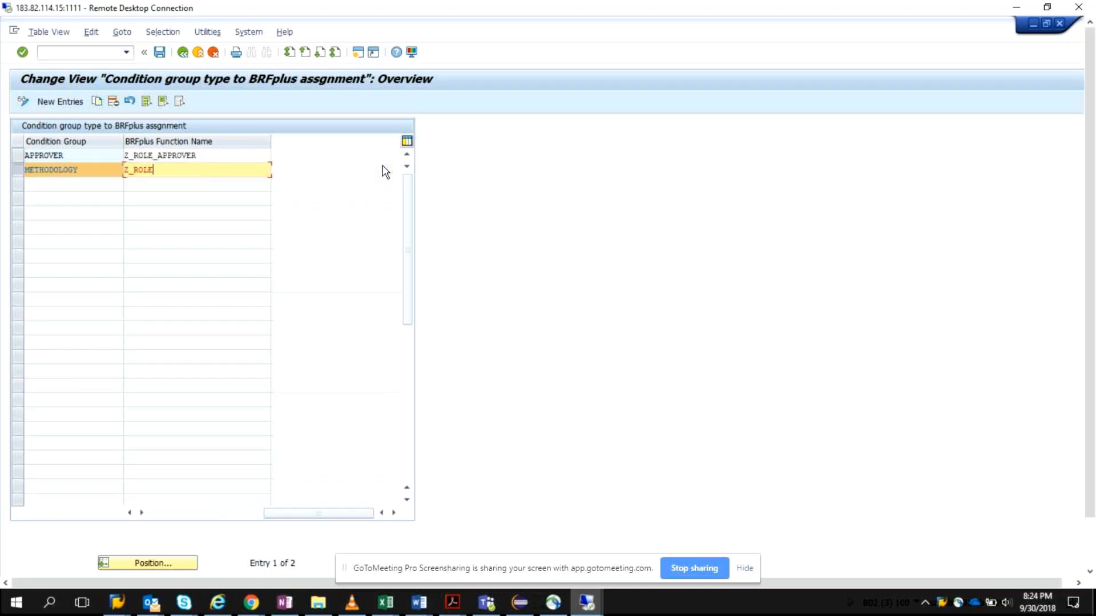
pyautogui.press('BackSpace')
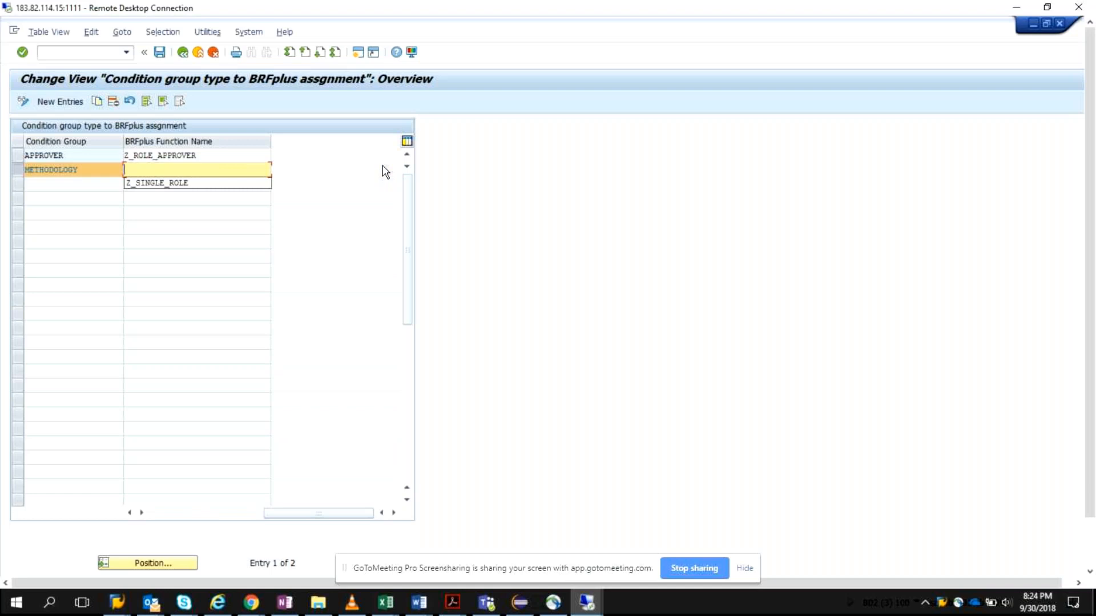
pyautogui.hotkey('ctrl', 'v')
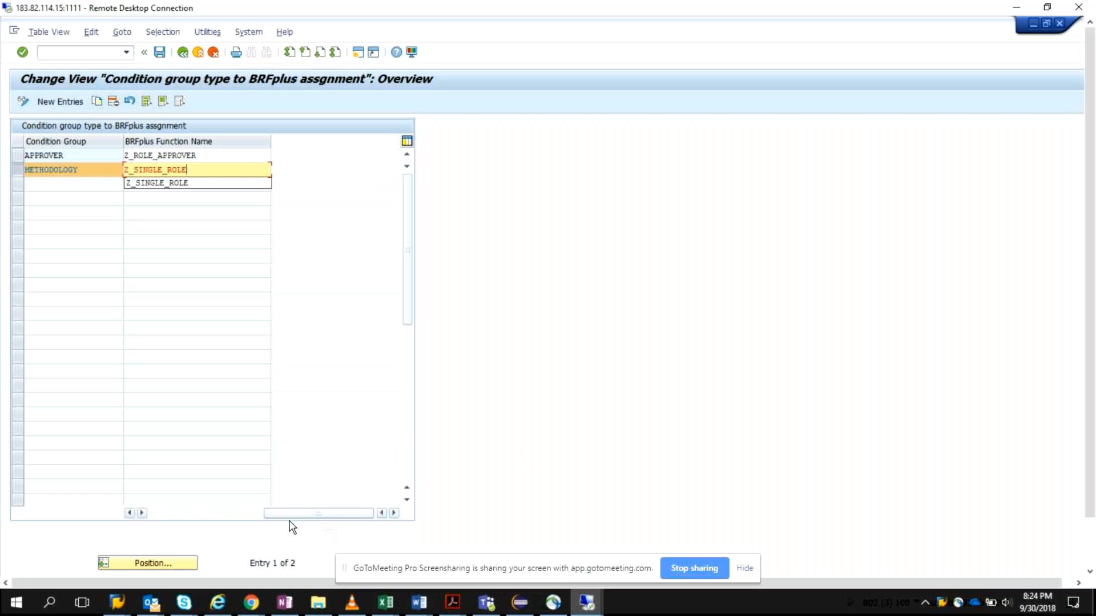
# Step: Copy the APPROVER entry's BRFplus application name and put it in place of the METHODOLOGY entry's application name
pyautogui.moveTo(288, 515); pyautogui.dragTo(246, 517)
pyautogui.moveTo(186, 155); pyautogui.dragTo(116, 160)
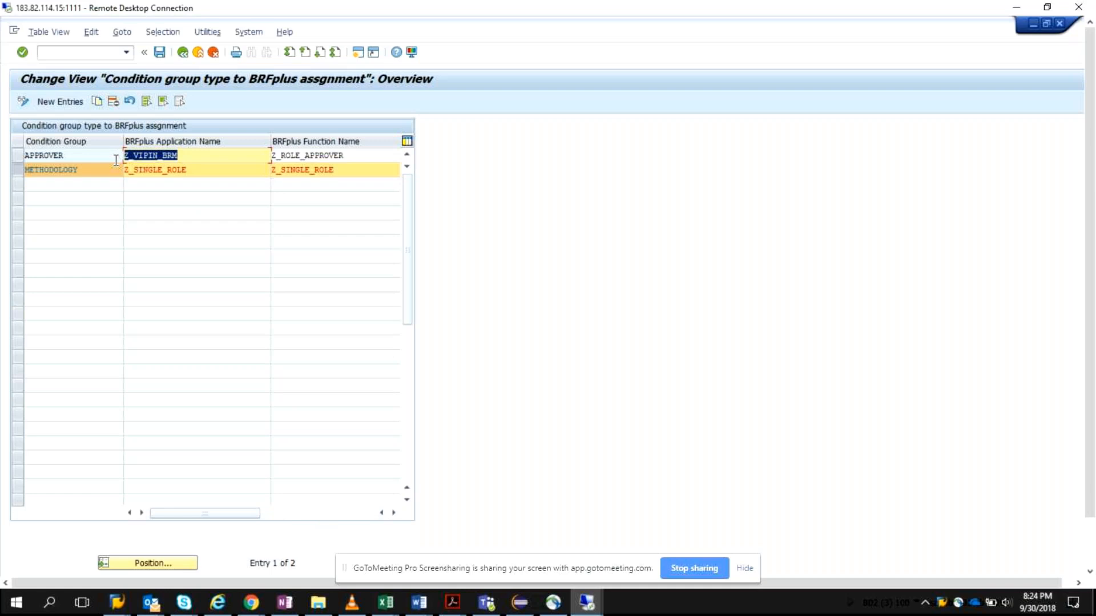
pyautogui.hotkey('ctrl', 'c')
pyautogui.click(125, 170)
pyautogui.hotkey('ctrl', 'v')
pyautogui.press('Delete')
pyautogui.press('Delete')
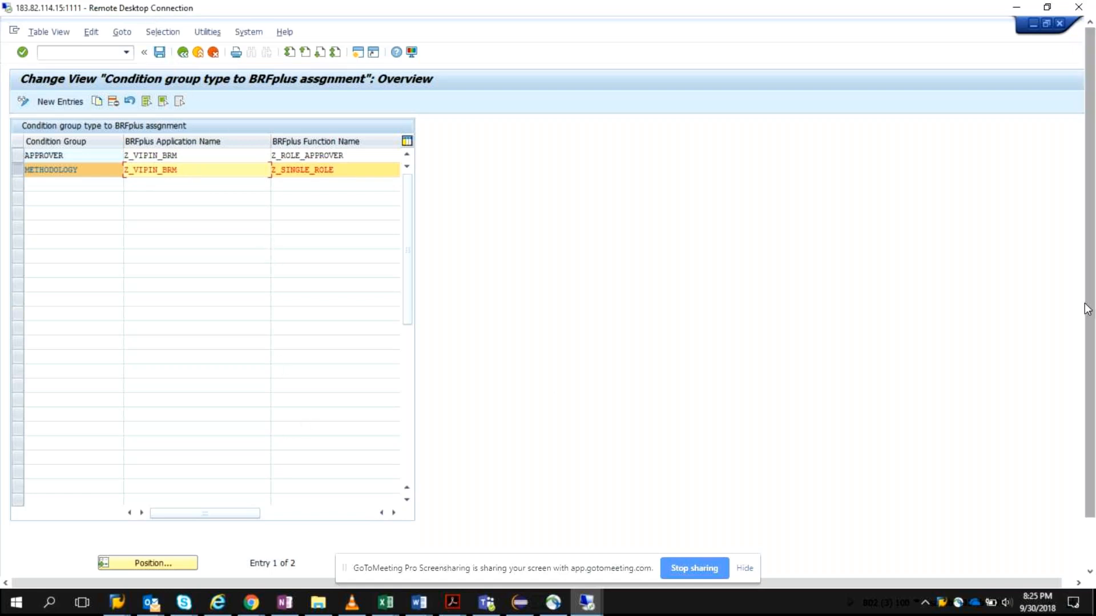
pyautogui.moveTo(1087, 308)
pyautogui.mouseDown()
pyautogui.moveTo(1088, 329)
pyautogui.moveTo(1087, 302)
pyautogui.mouseUp()
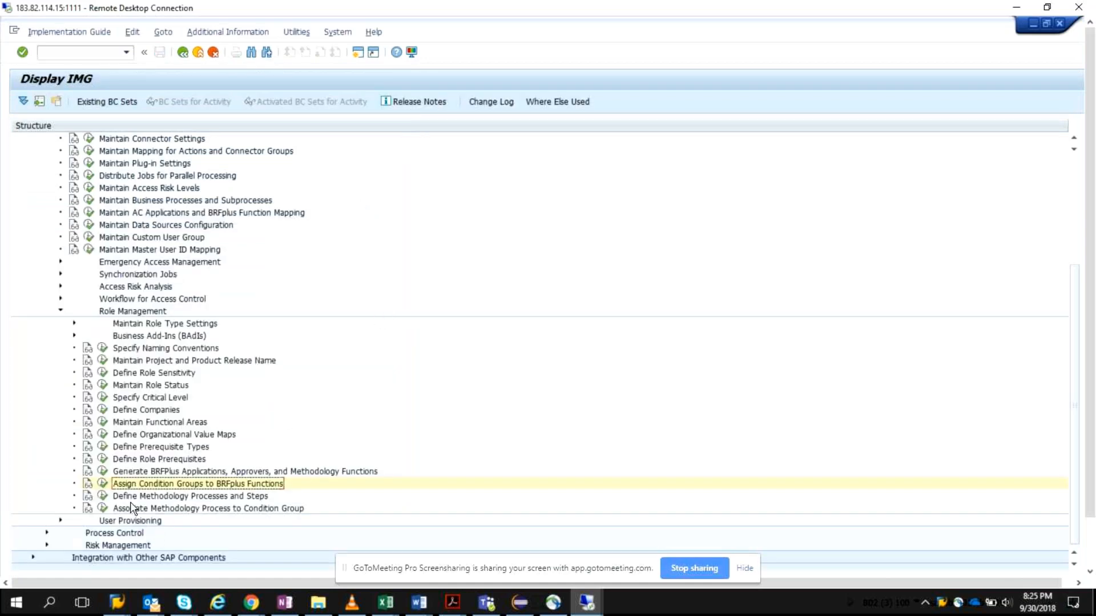
# Step: In Define Methodology Processes and Steps, create methodology process 03 and mark it as the default
pyautogui.click(102, 495)
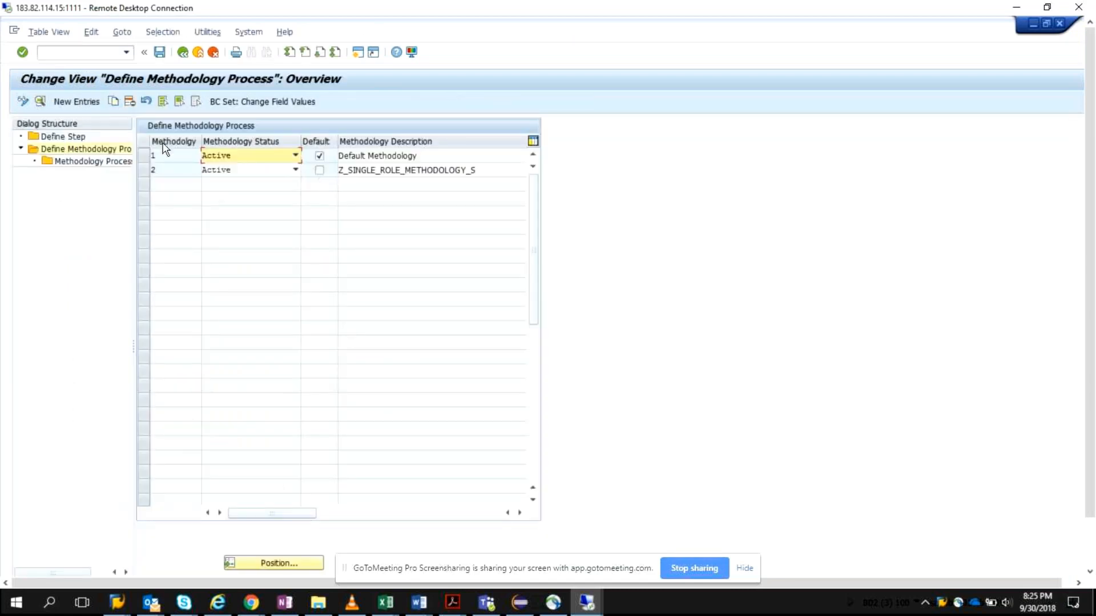
pyautogui.click(78, 101)
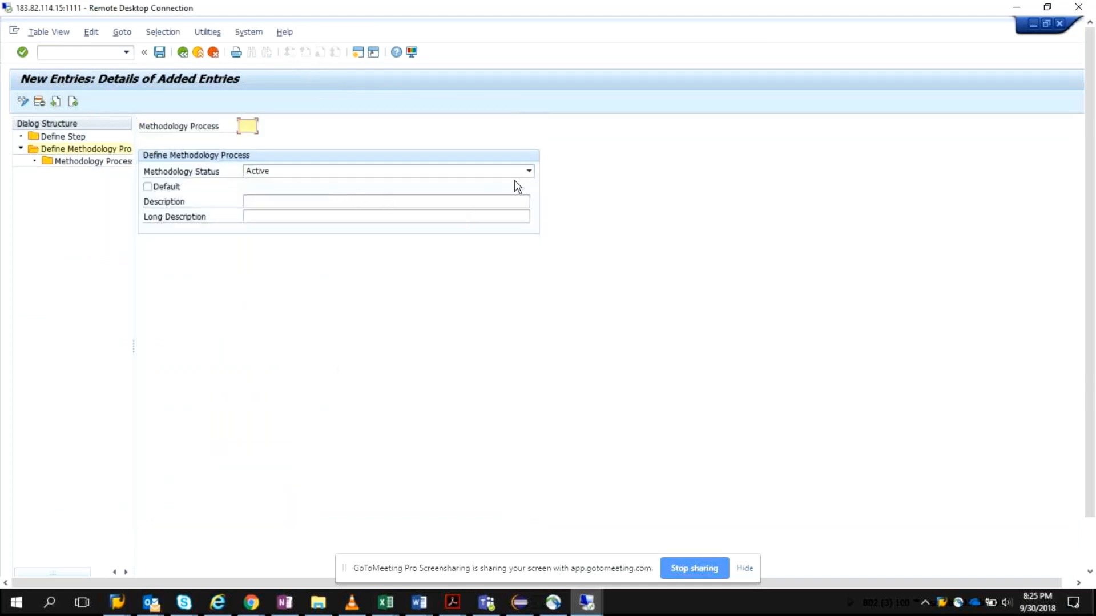
pyautogui.click(248, 125)
pyautogui.write('03')
pyautogui.click(262, 201)
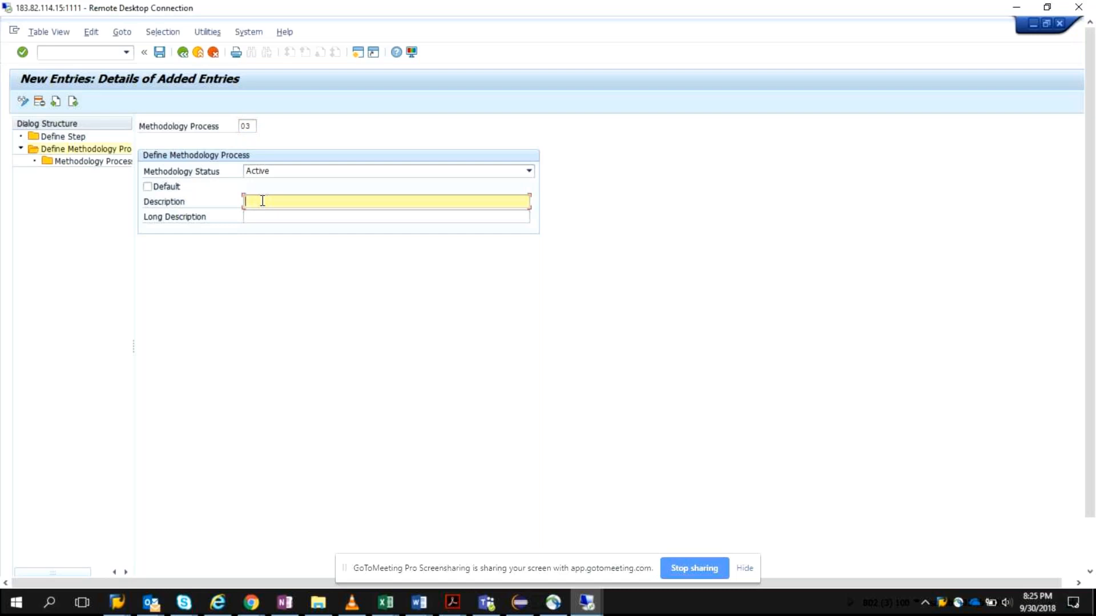
pyautogui.click(147, 187)
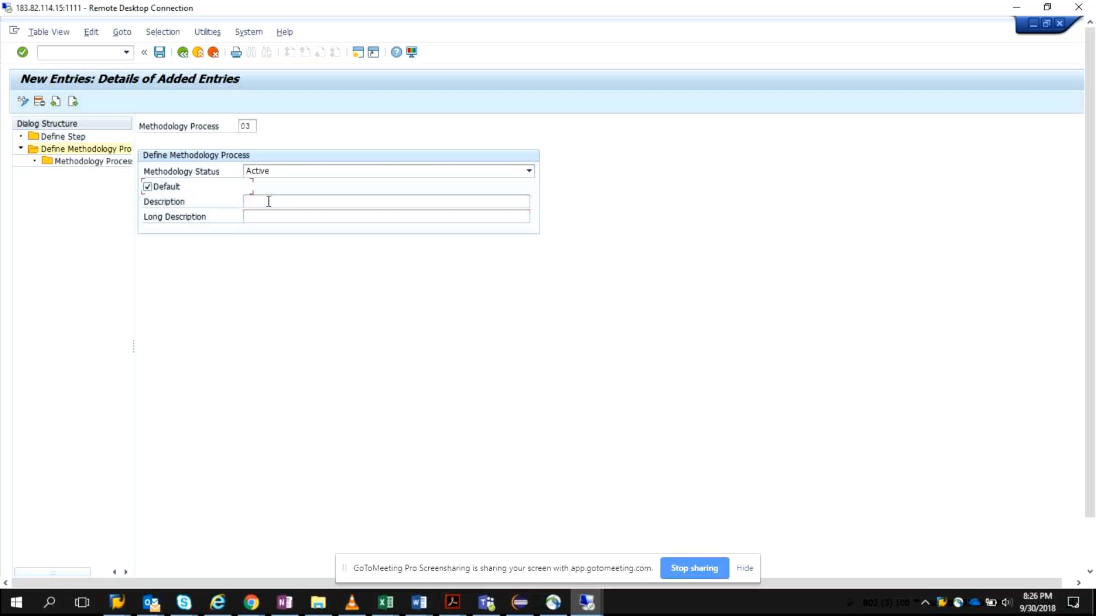
# Step: Enter Z_ plus the owner's first name plus _METHODOLOGY as the process's description and long description, and save the process
pyautogui.click(266, 201)
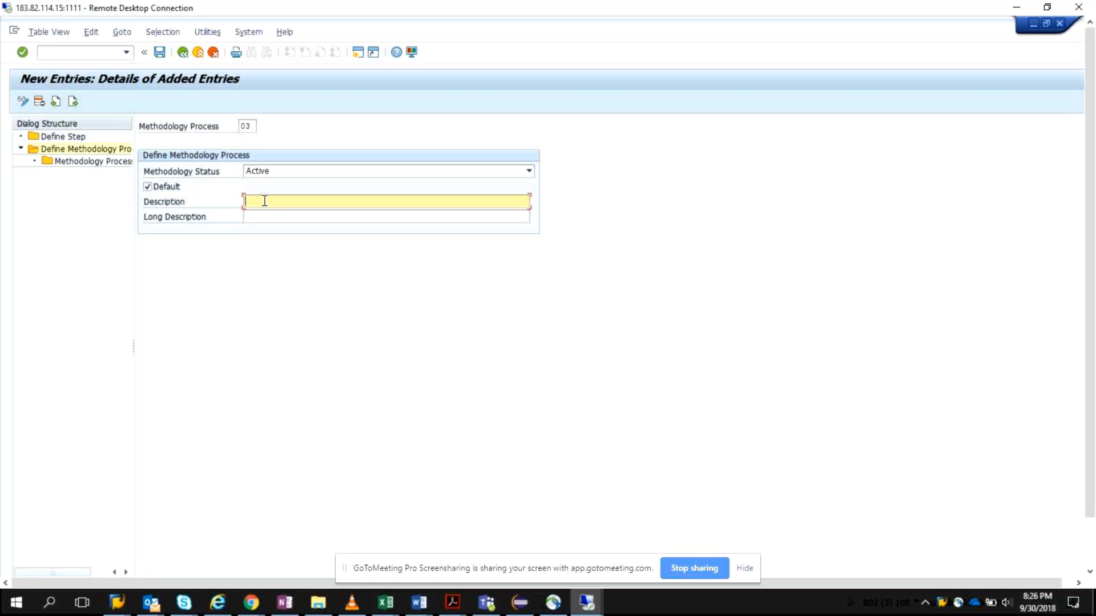
pyautogui.write('Z_V01')
pyautogui.write('IN_METHO')
pyautogui.write('DOLOGY')
pyautogui.moveTo(343, 202); pyautogui.dragTo(245, 210)
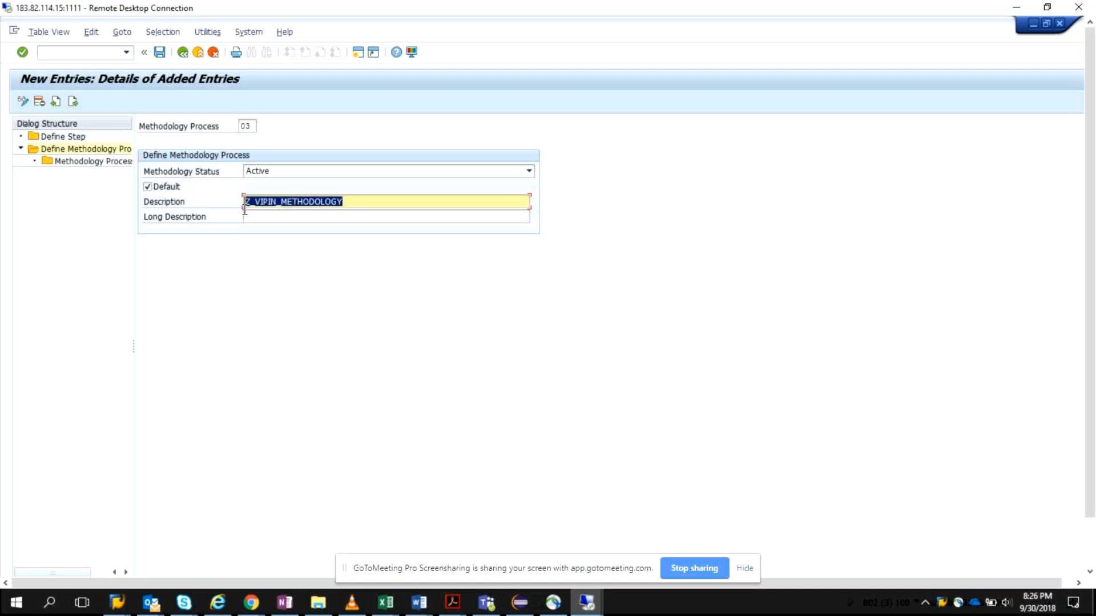
pyautogui.click(256, 217)
pyautogui.hotkey('ctrl', 'v')
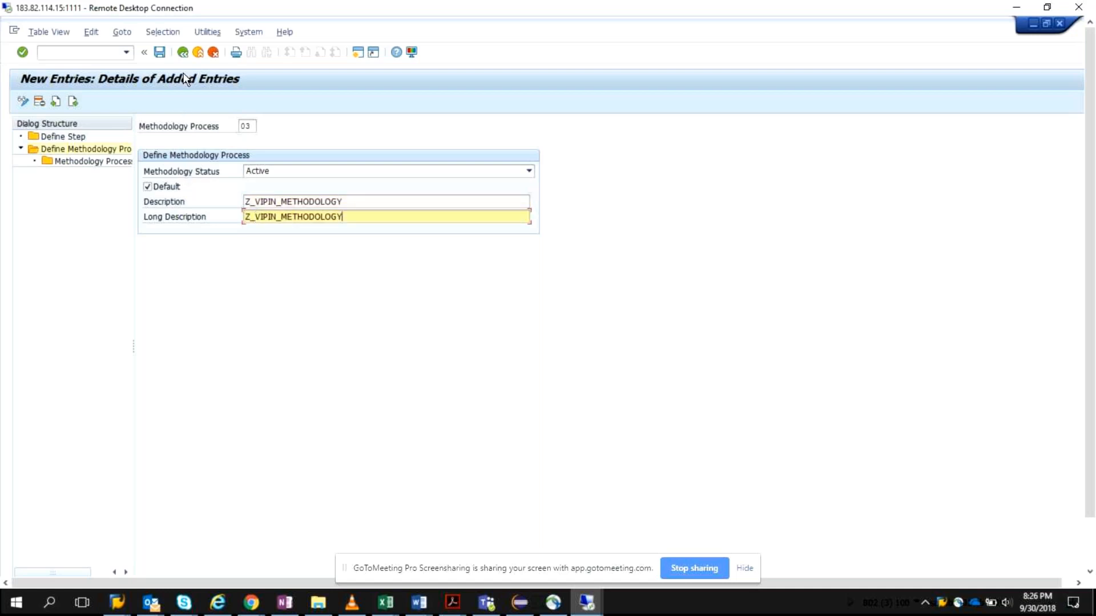
pyautogui.click(161, 53)
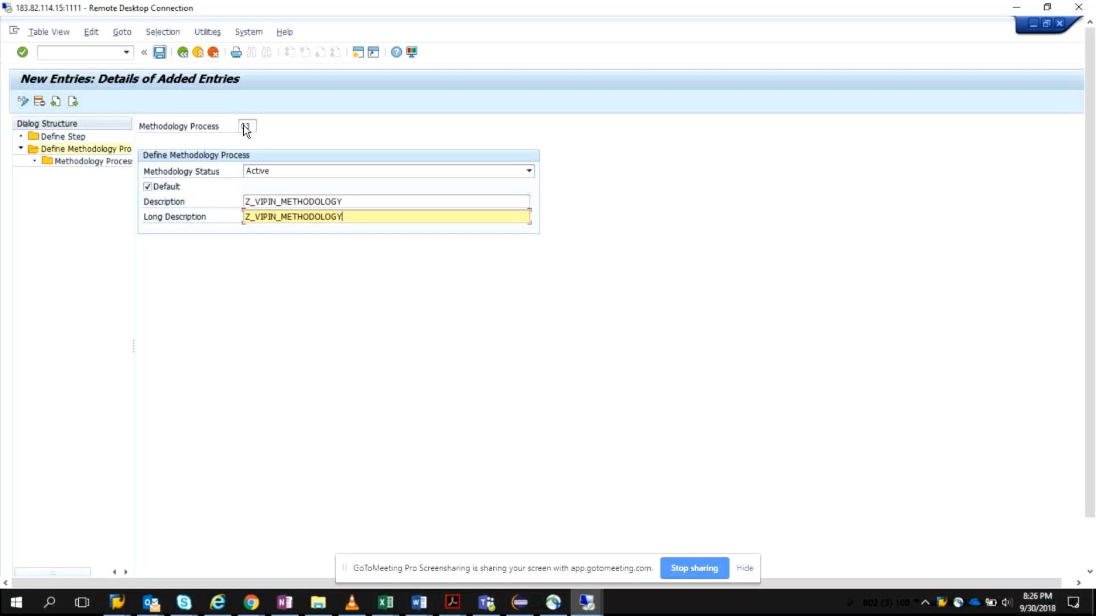
# Step: Add a methodology process step to the new process with step sequence 1 and step 001 (Define Role)
pyautogui.doubleClick(51, 163)
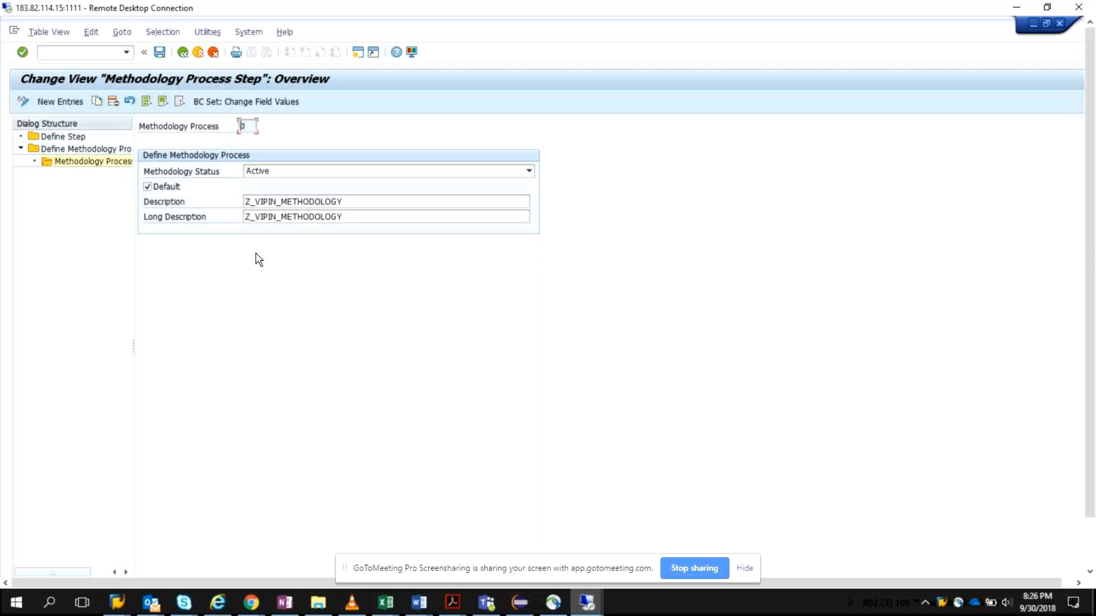
pyautogui.click(77, 103)
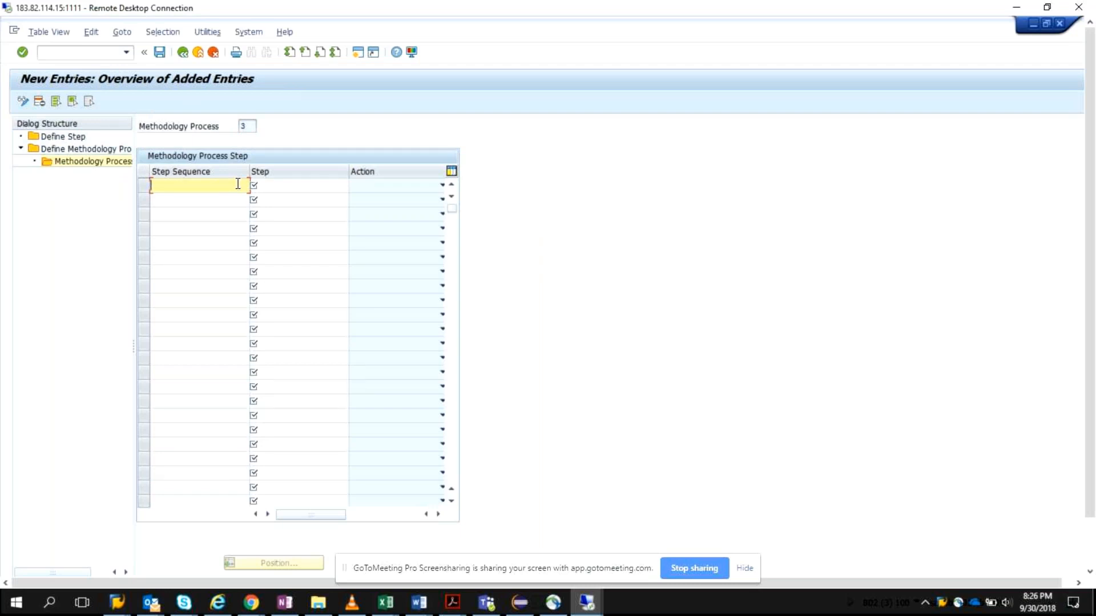
pyautogui.write('1')
pyautogui.click(263, 184)
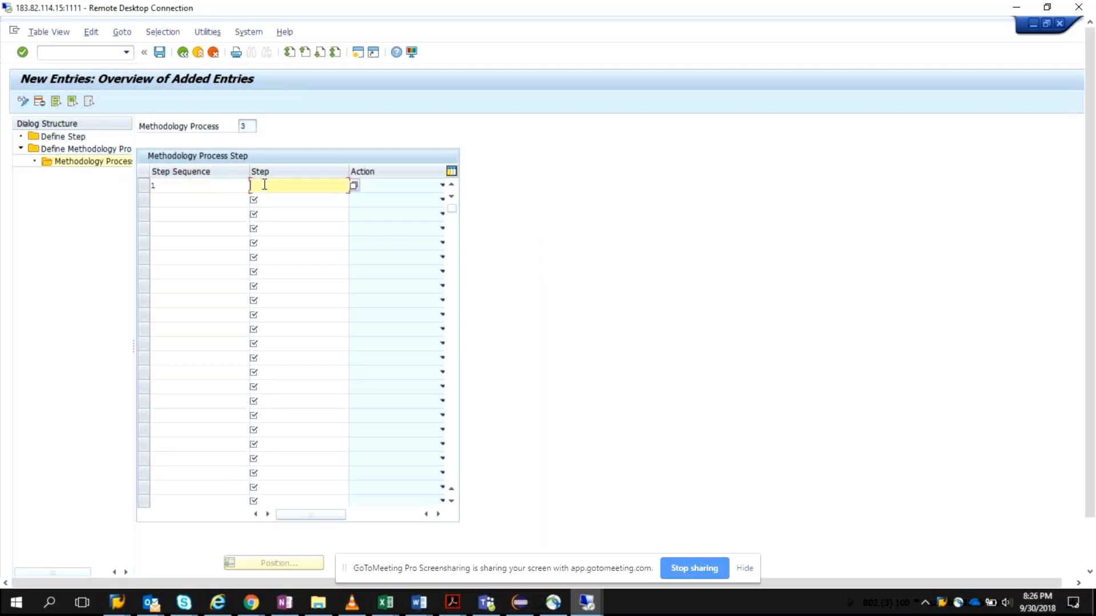
pyautogui.click(353, 186)
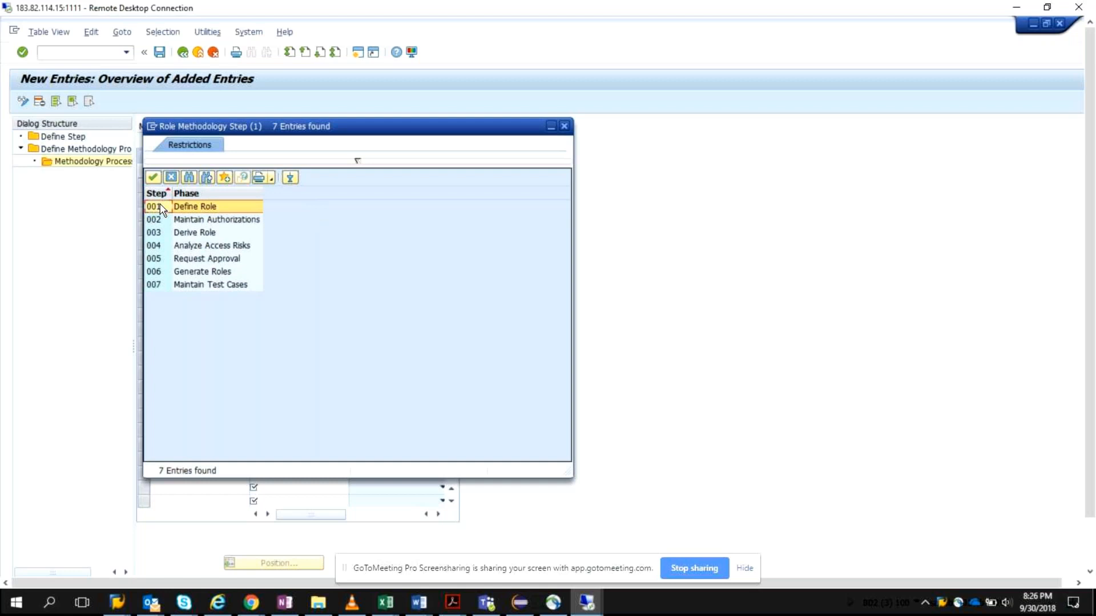
pyautogui.doubleClick(161, 208)
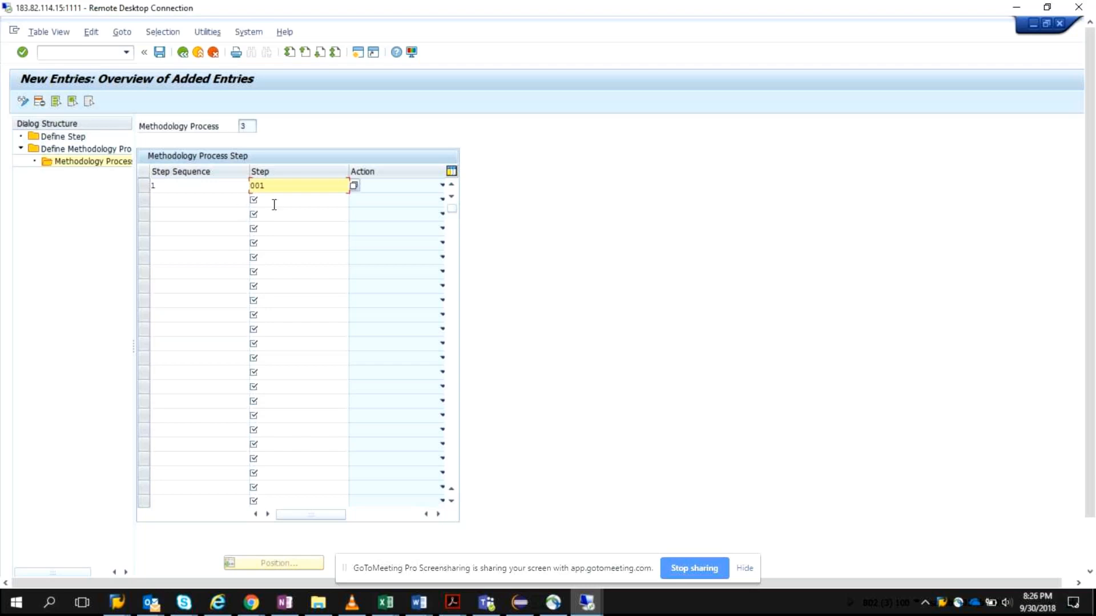
# Step: Change the Define Role entry's step sequence to 0 and confirm the entry
pyautogui.click(443, 185)
pyautogui.click(218, 187)
pyautogui.press('BackSpace')
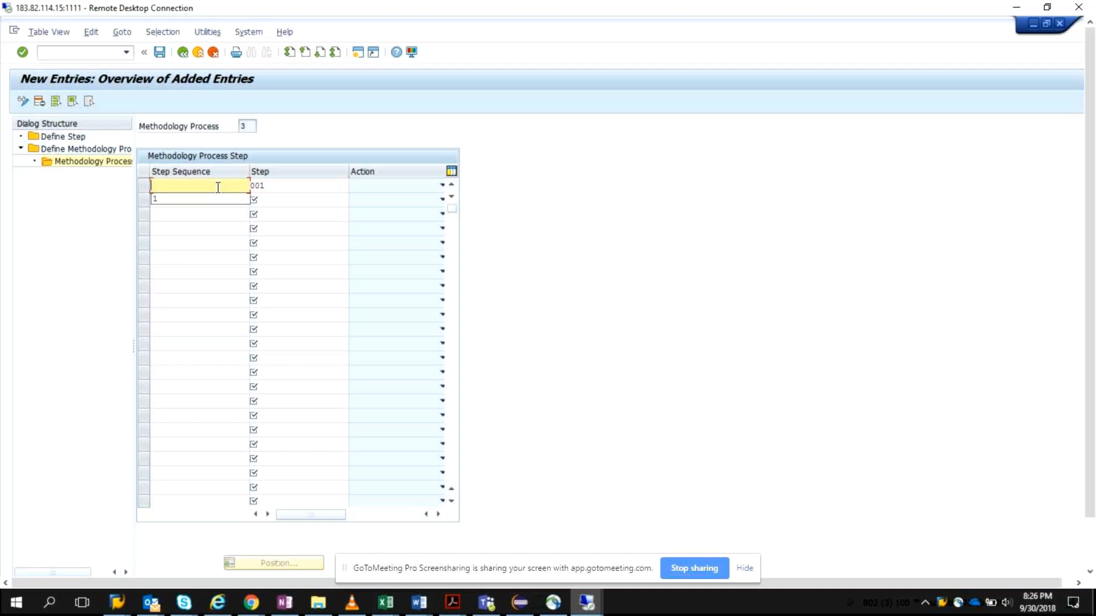
pyautogui.write('0')
pyautogui.click(379, 188)
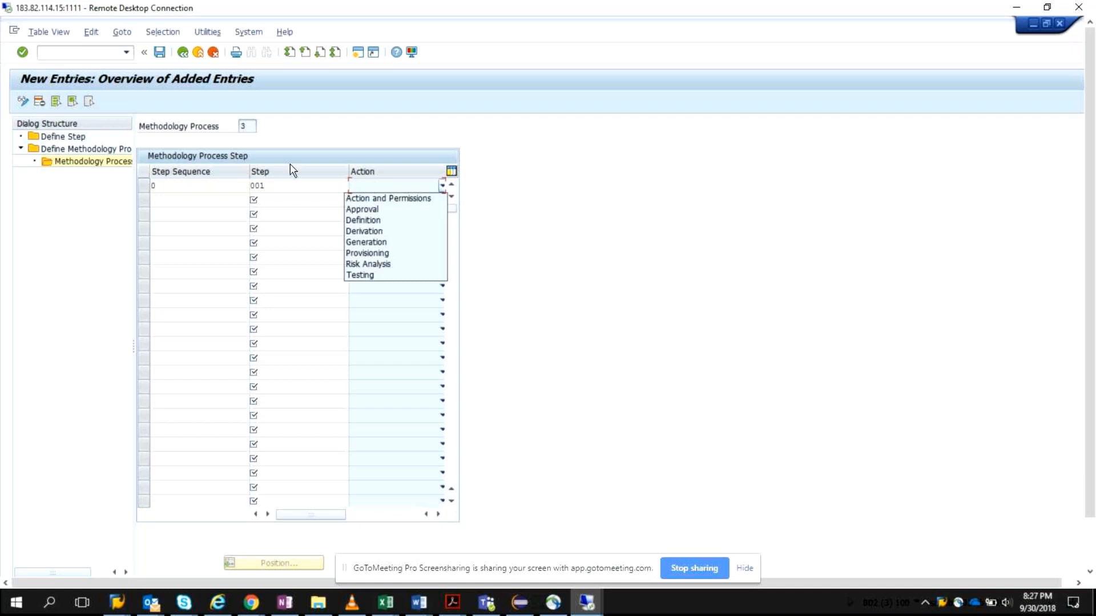
pyautogui.click(226, 189)
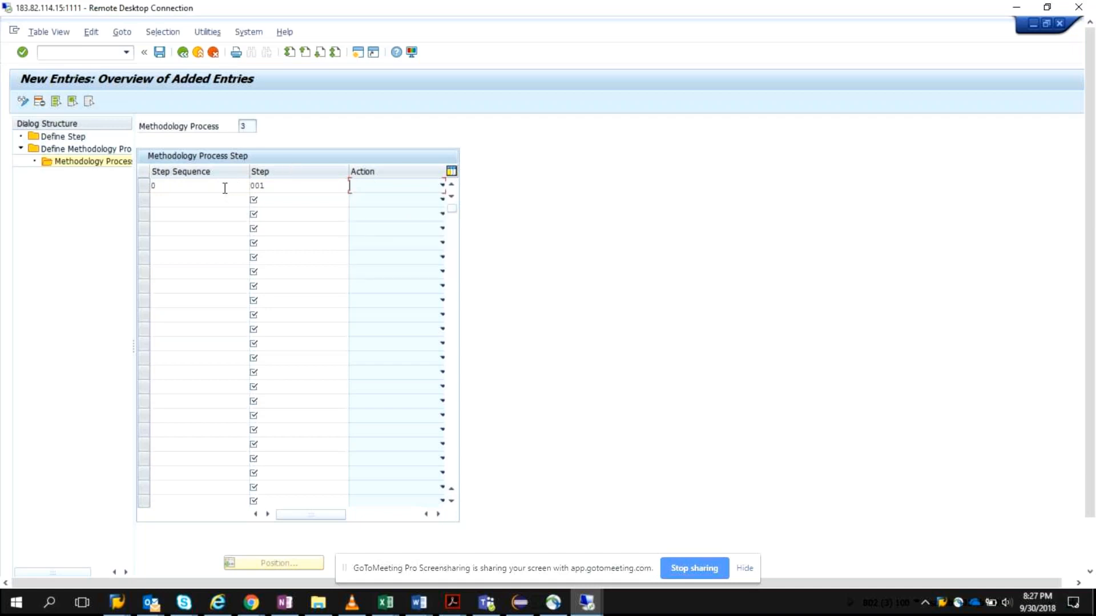
pyautogui.press('Return')
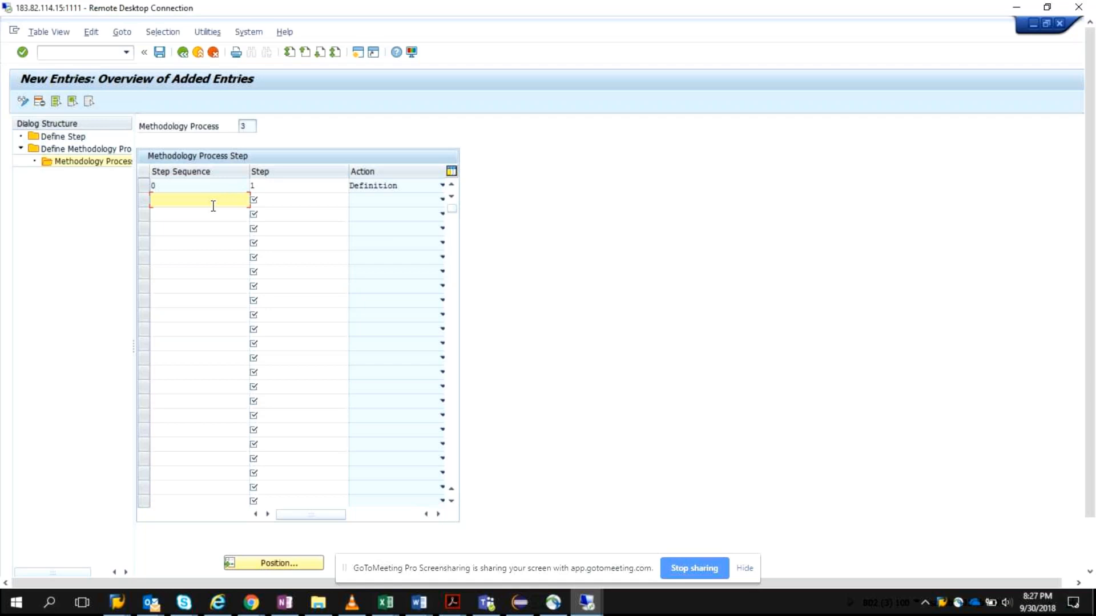
# Step: Add a second methodology process step with step sequence 1 and step 002 (Maintain Authorizations)
pyautogui.write('1')
pyautogui.click(275, 200)
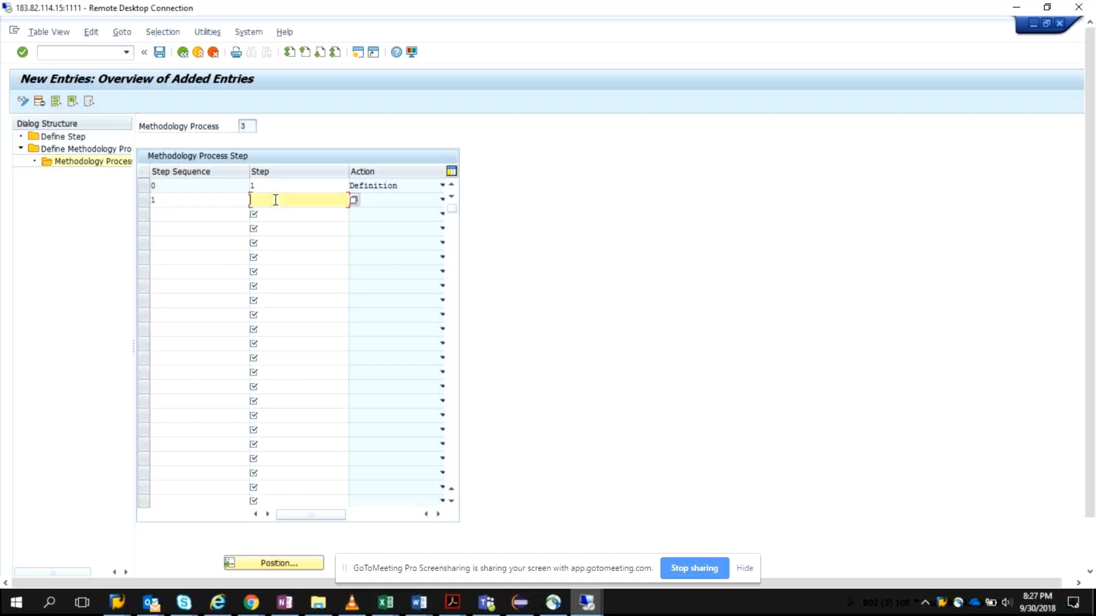
pyautogui.write('2')
pyautogui.click(352, 200)
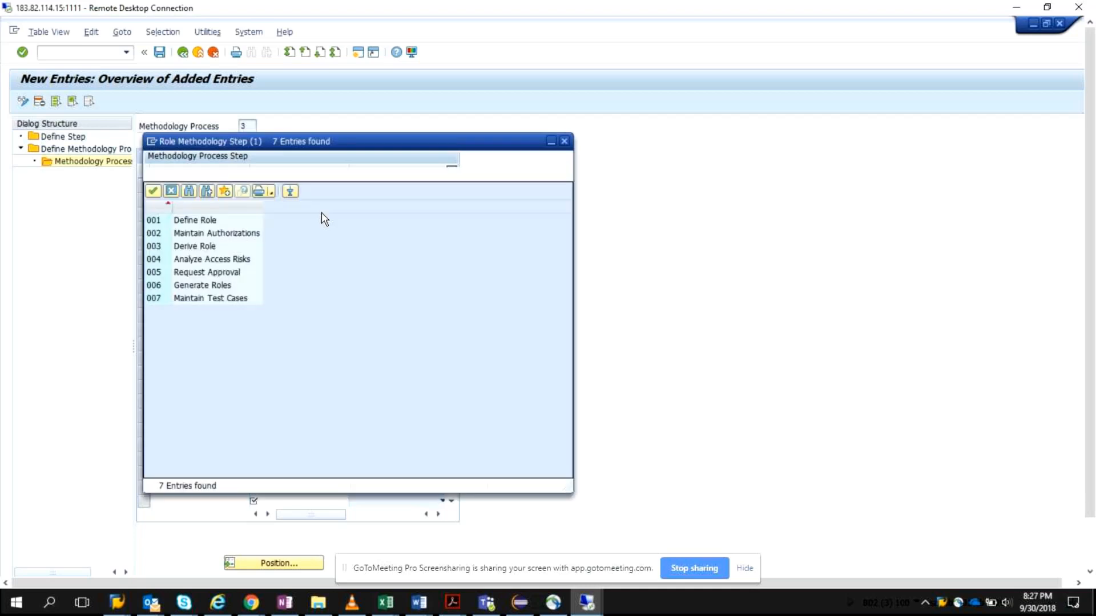
pyautogui.doubleClick(160, 235)
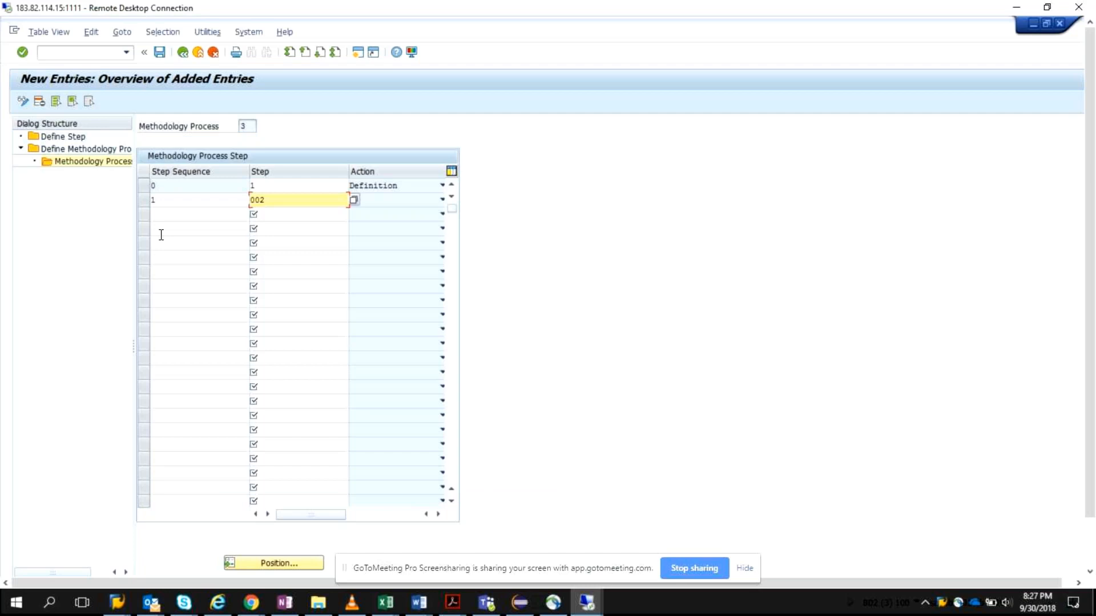
pyautogui.press('Return')
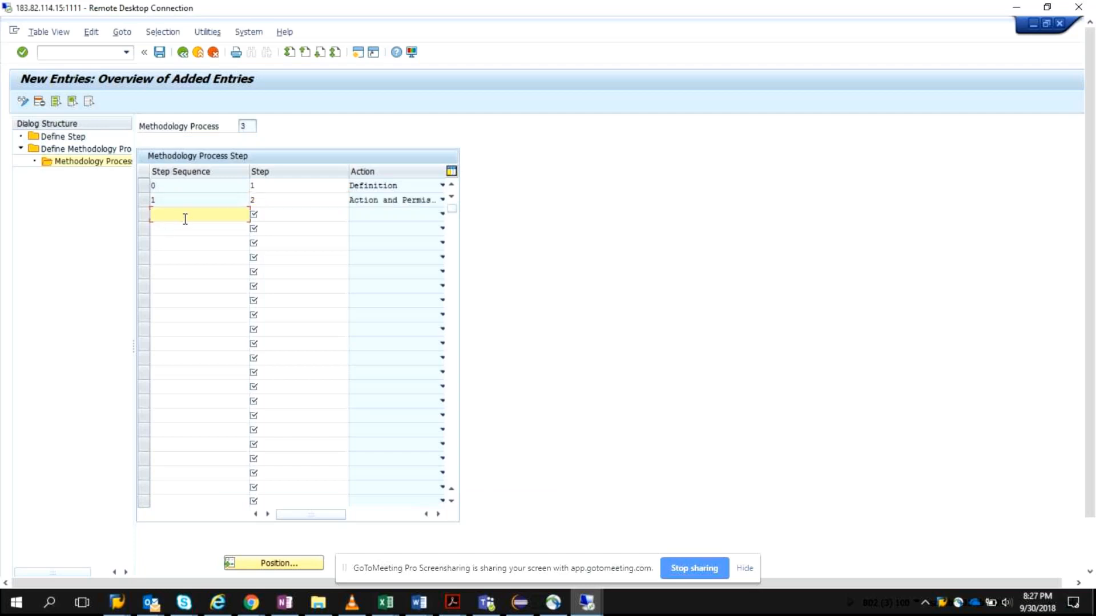
# Step: Add a third methodology process step with step sequence 2 and step 005 (Request Approval), and save the entries
pyautogui.write('2')
pyautogui.click(296, 215)
pyautogui.click(354, 215)
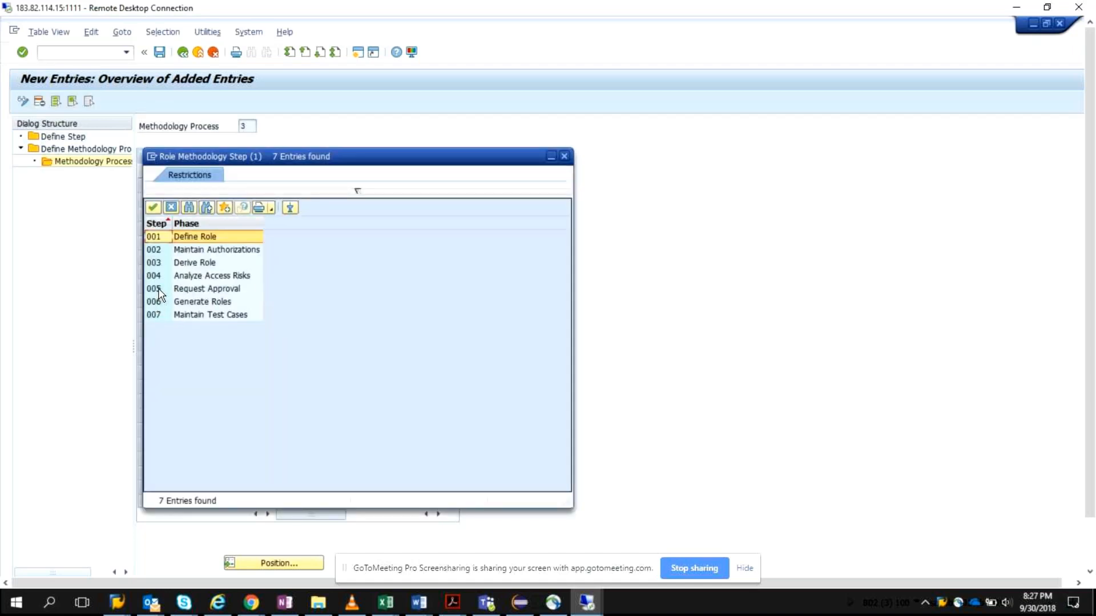
pyautogui.doubleClick(159, 290)
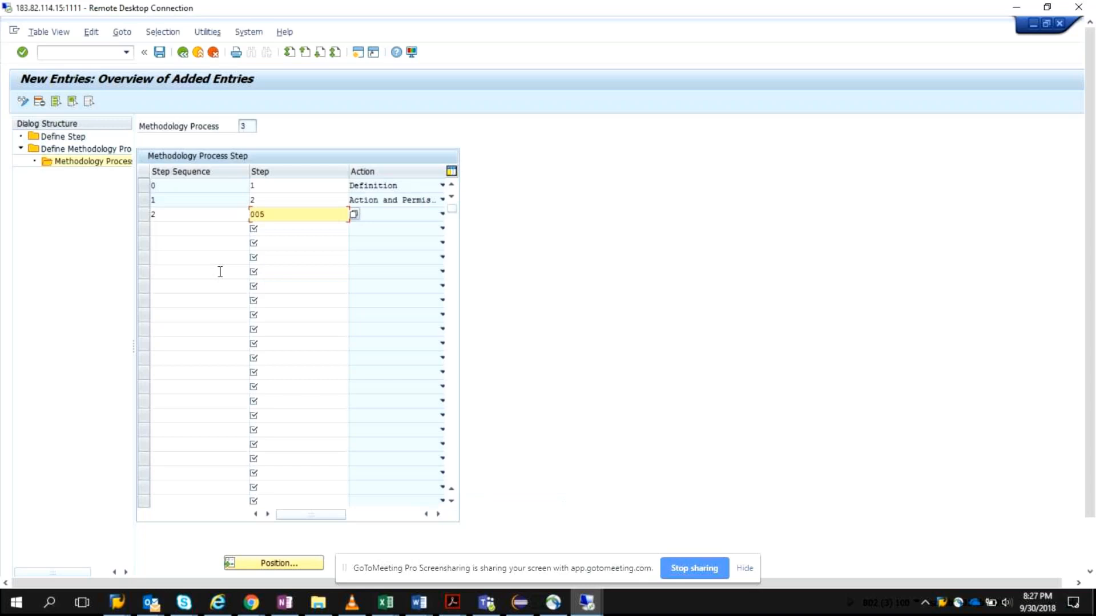
pyautogui.press('Return')
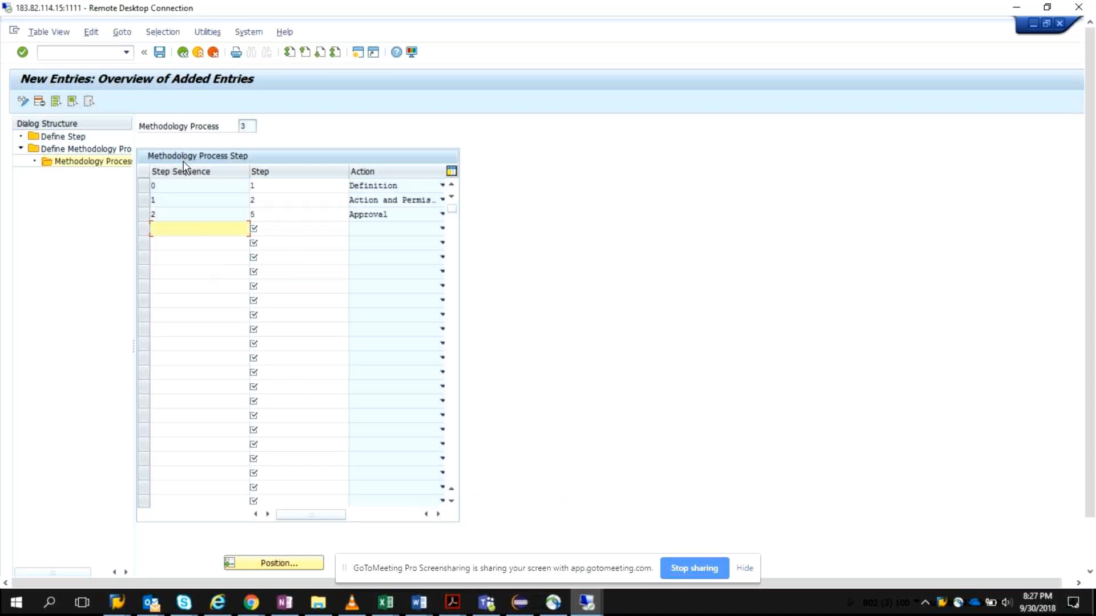
pyautogui.click(160, 53)
# Step: Review the available role methodology steps from the Request Approval entry and close the list without changing the step
pyautogui.click(325, 213)
pyautogui.click(352, 215)
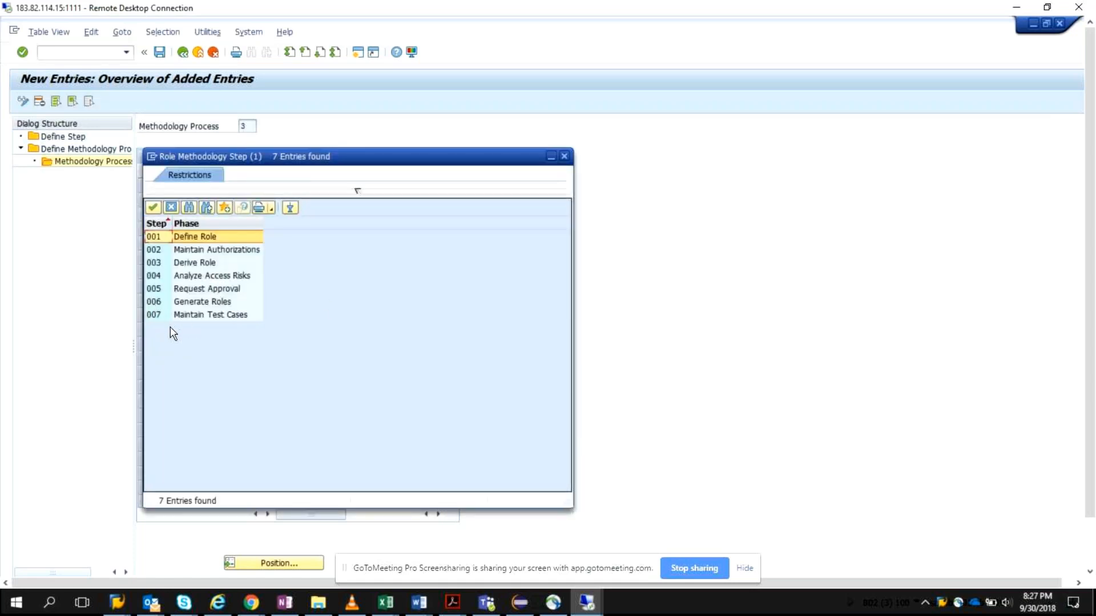
pyautogui.click(565, 155)
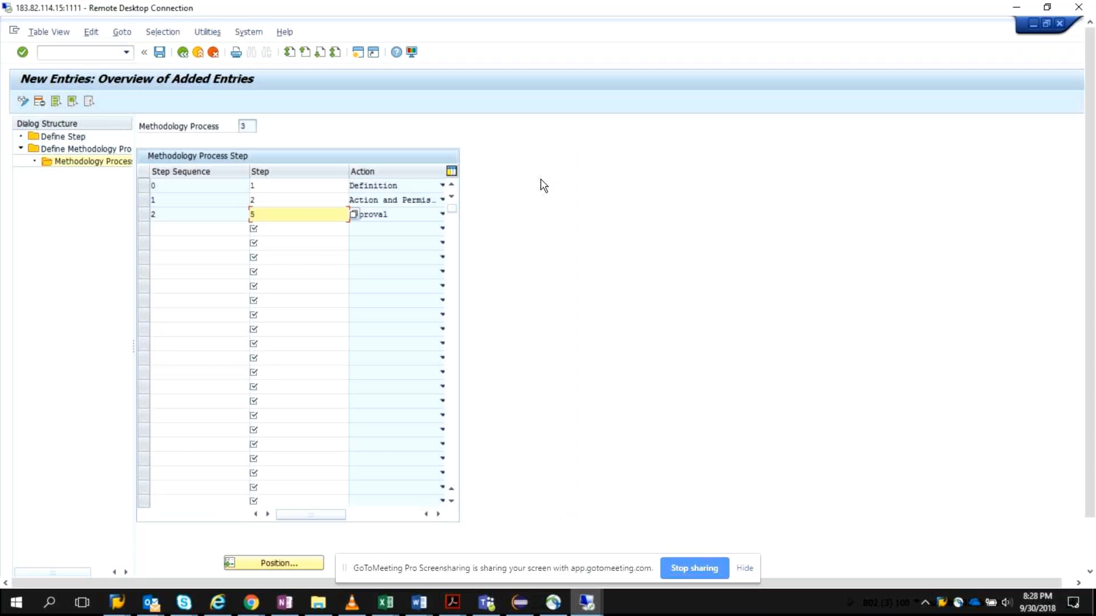
pyautogui.click(746, 569)
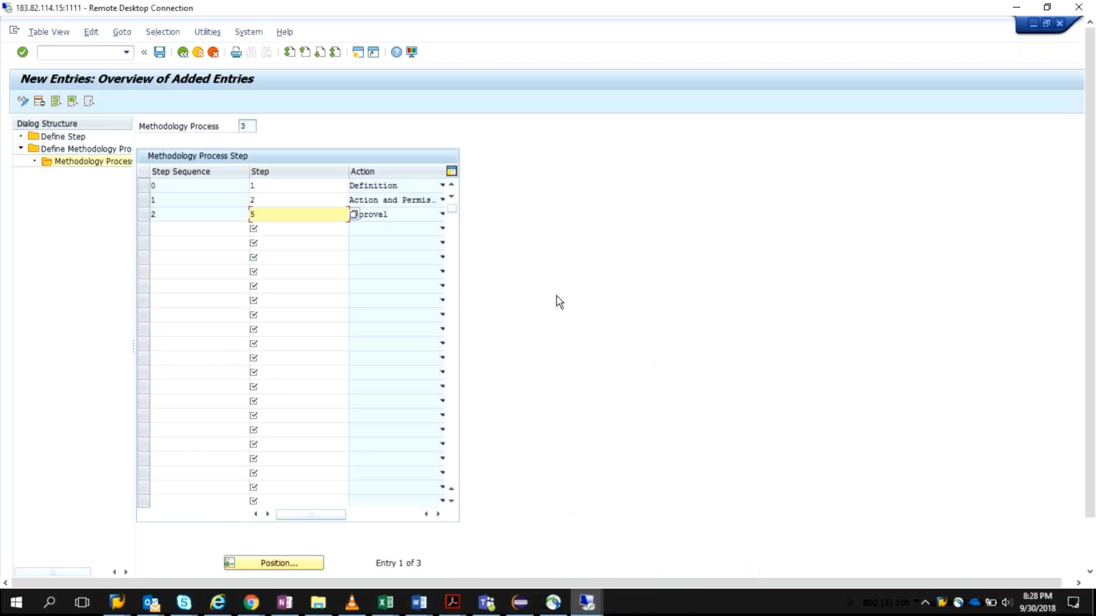
# Step: Add a fourth methodology process step with step sequence 3 and step 006 (Generate Roles), and save the entries
pyautogui.click(215, 230)
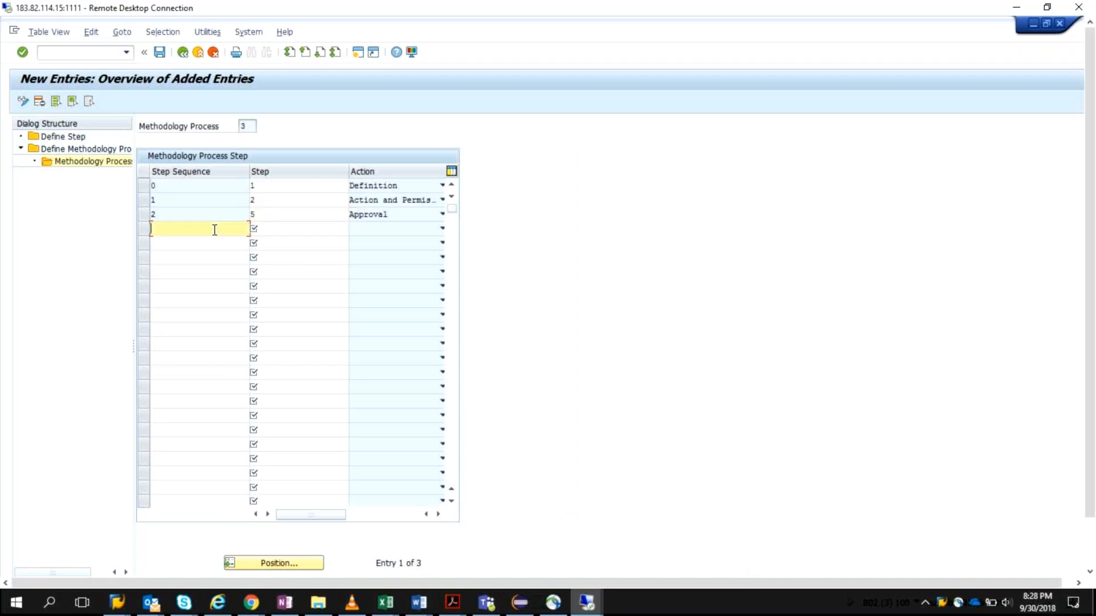
pyautogui.write('3')
pyautogui.click(313, 228)
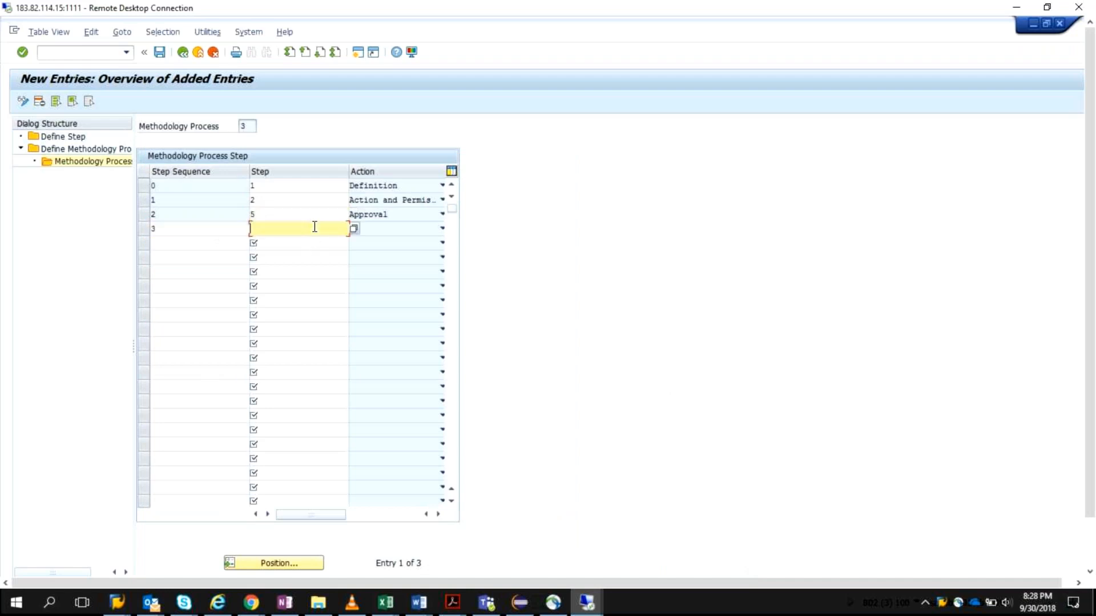
pyautogui.click(353, 230)
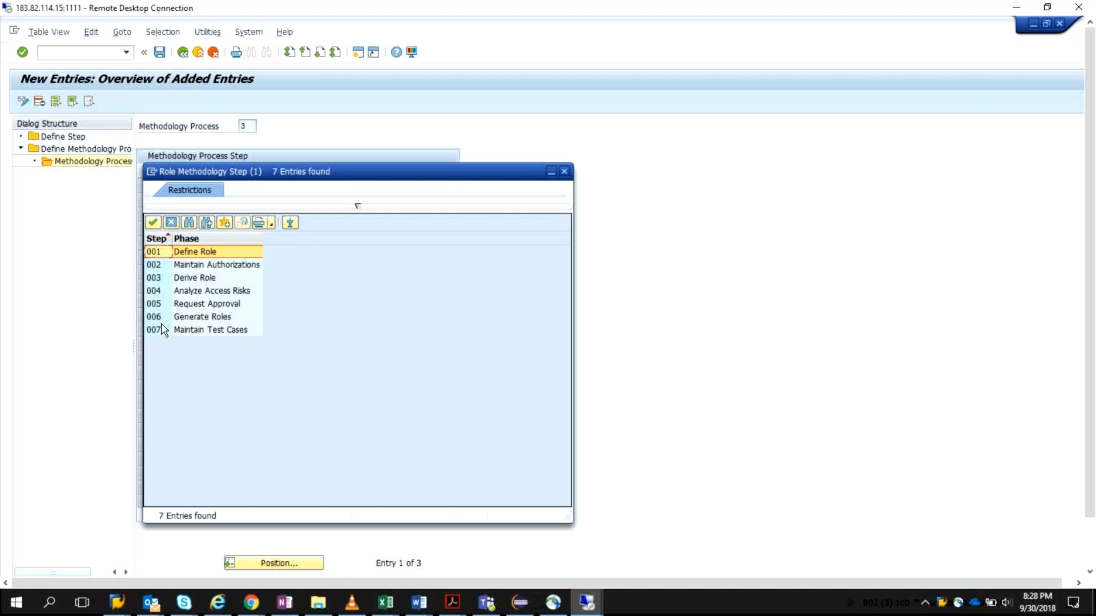
pyautogui.click(171, 330)
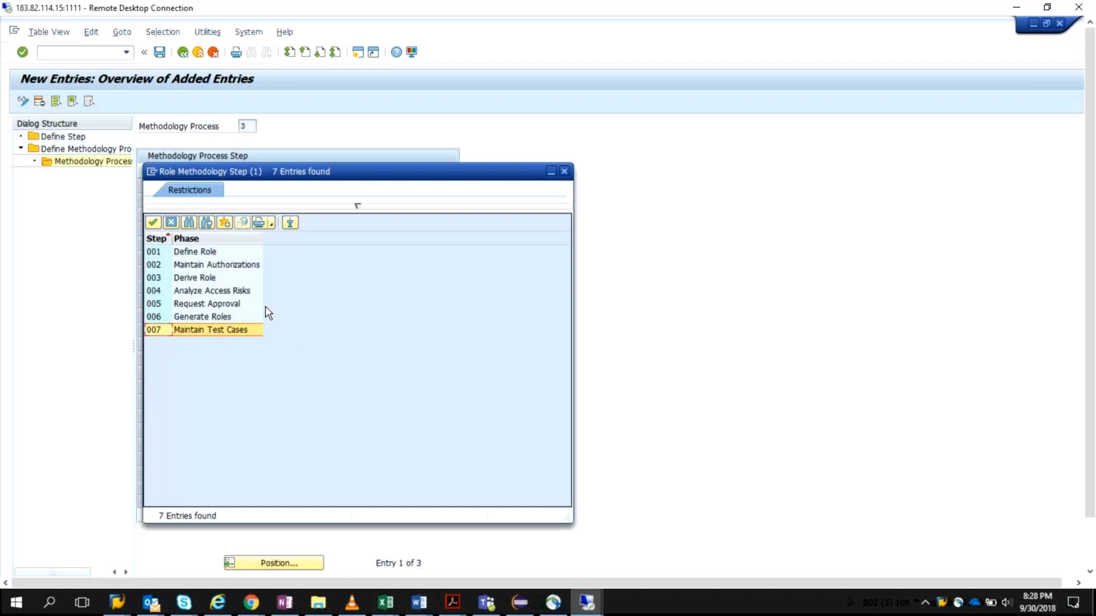
pyautogui.click(218, 316)
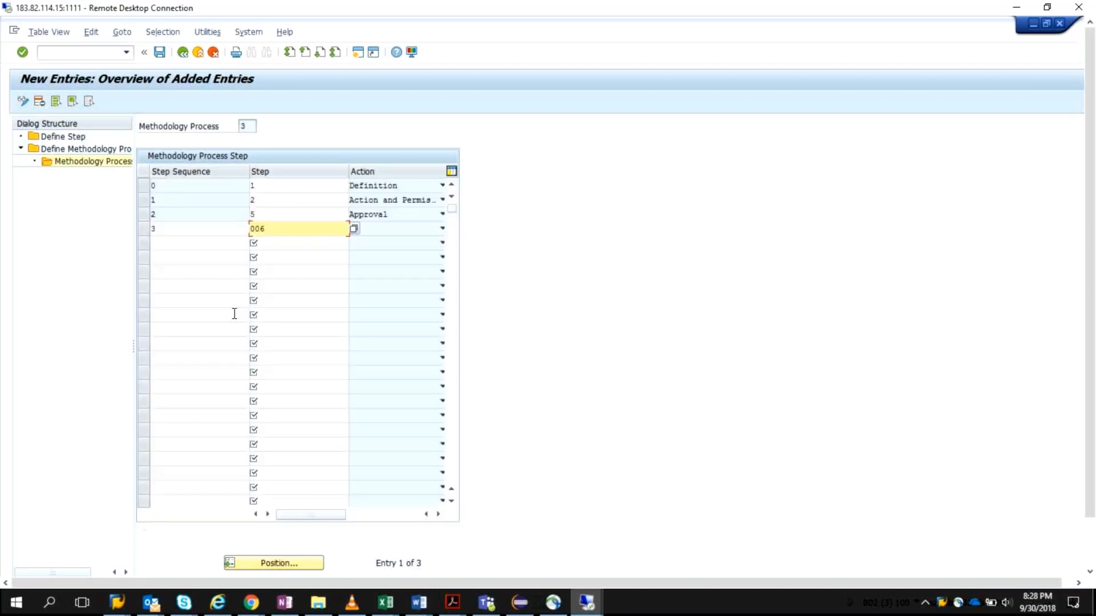
pyautogui.press('Return')
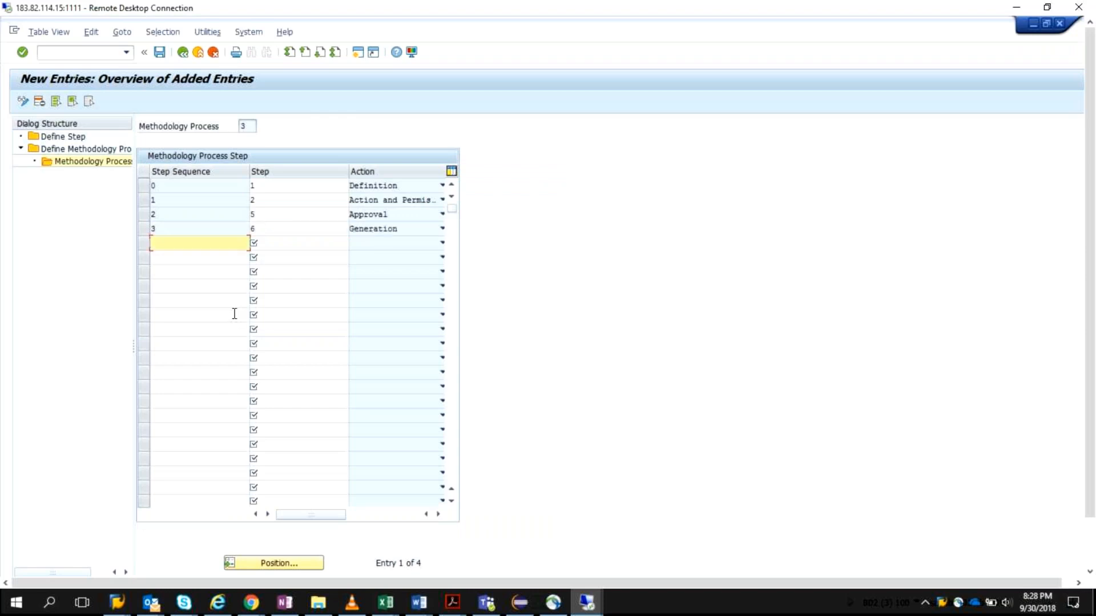
pyautogui.click(160, 53)
# Step: Return from the process steps to the Define Methodology Process overview and look through its entries
pyautogui.click(182, 52)
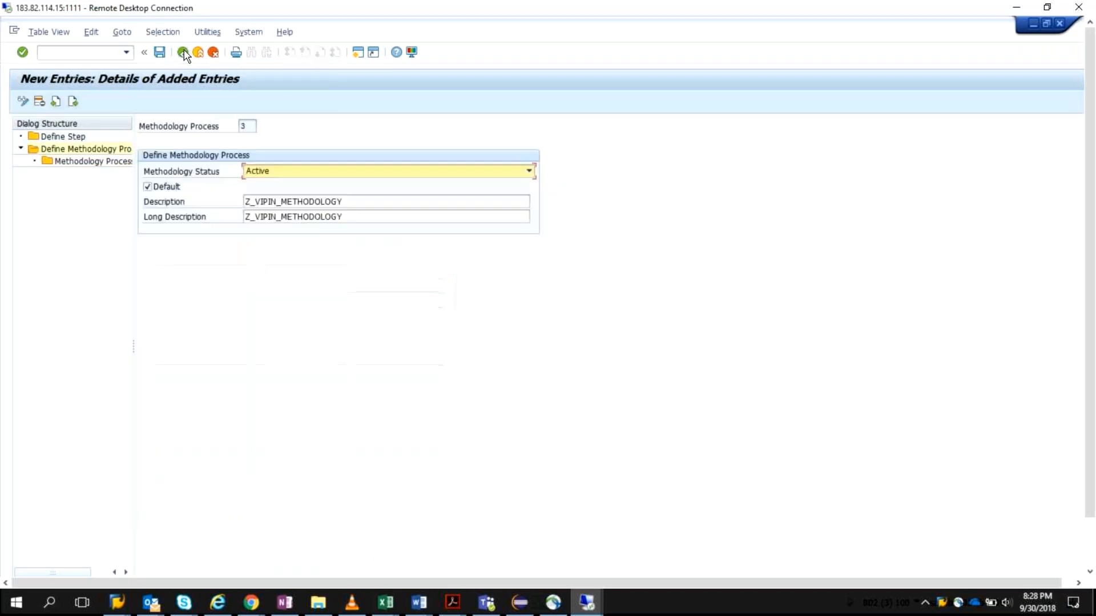
pyautogui.click(183, 53)
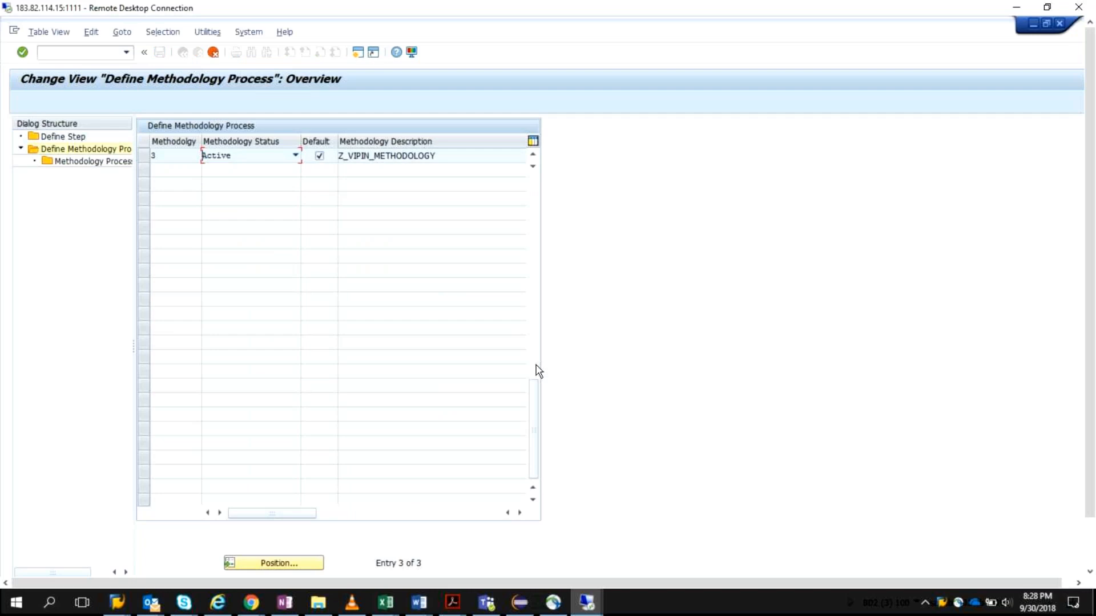
pyautogui.moveTo(530, 391); pyautogui.dragTo(510, 193)
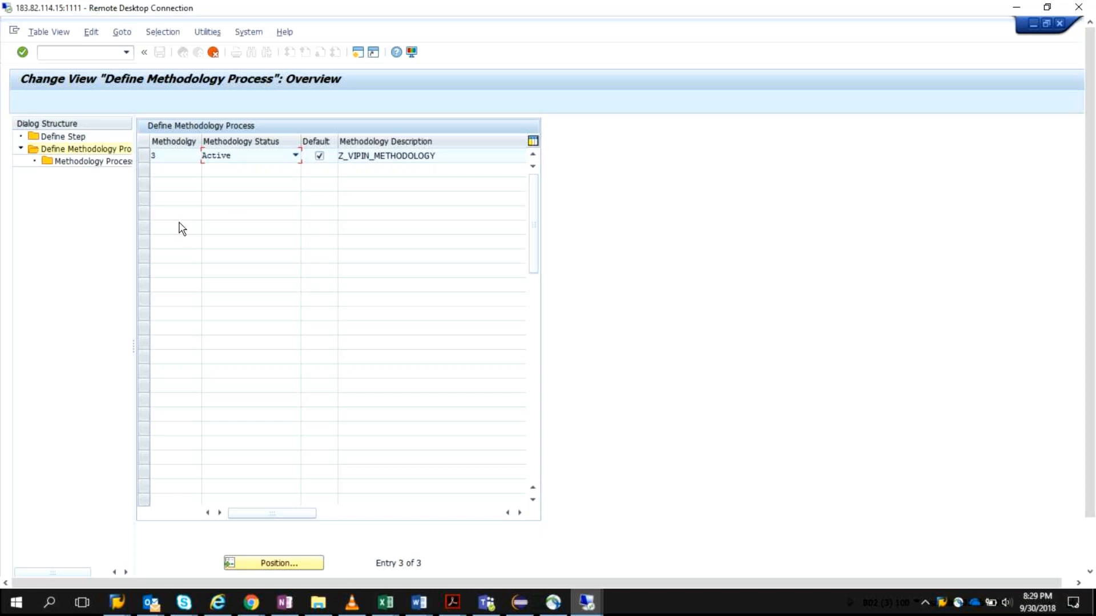
# Step: Exit the methodology process maintenance and save the changed data
pyautogui.click(213, 52)
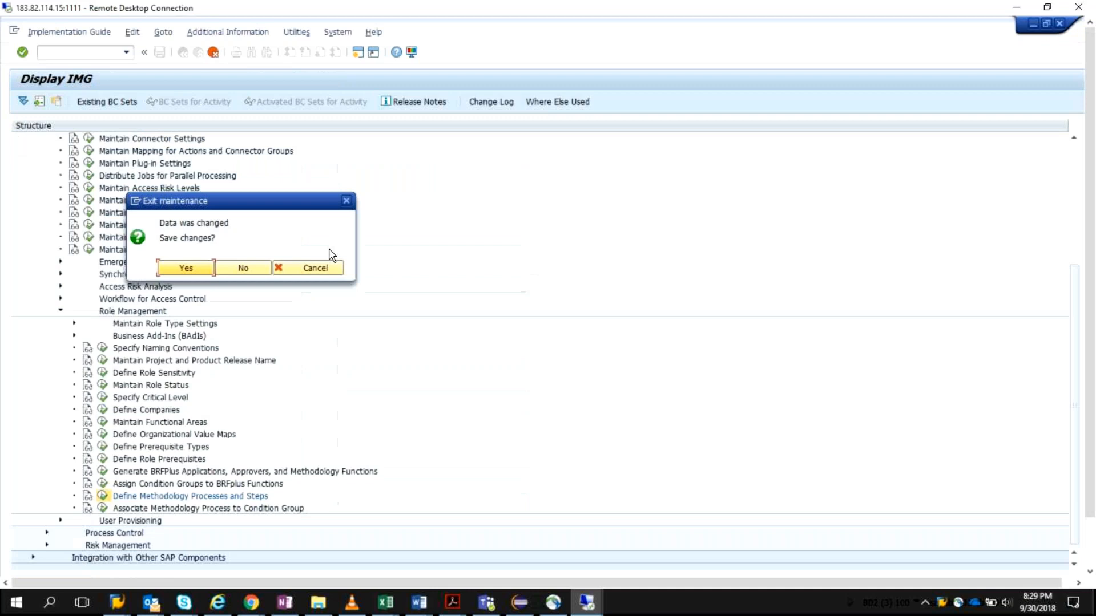
pyautogui.click(311, 268)
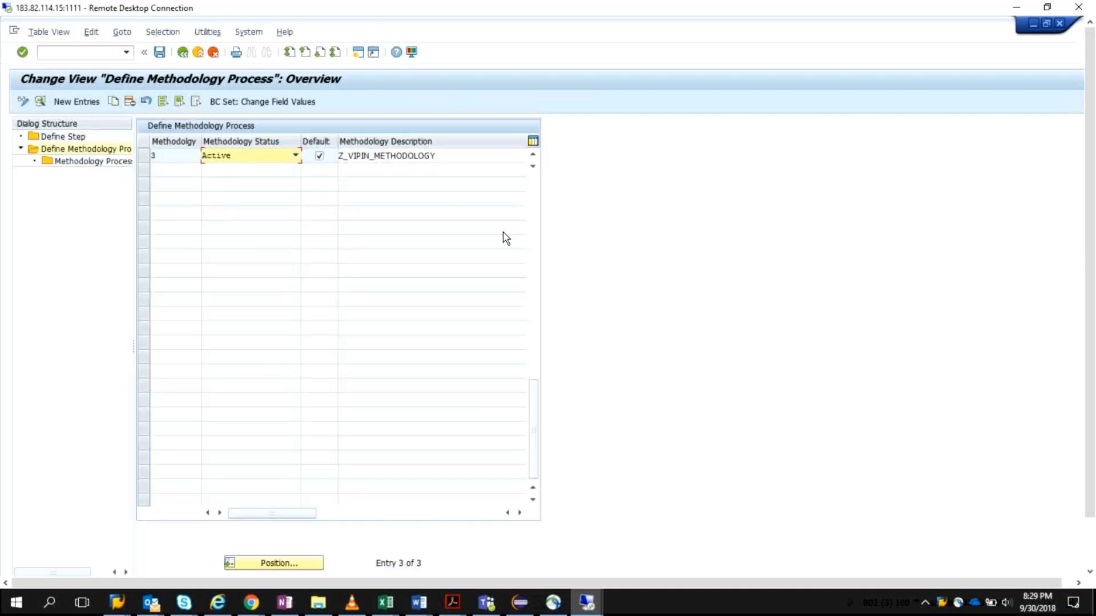
pyautogui.click(534, 229)
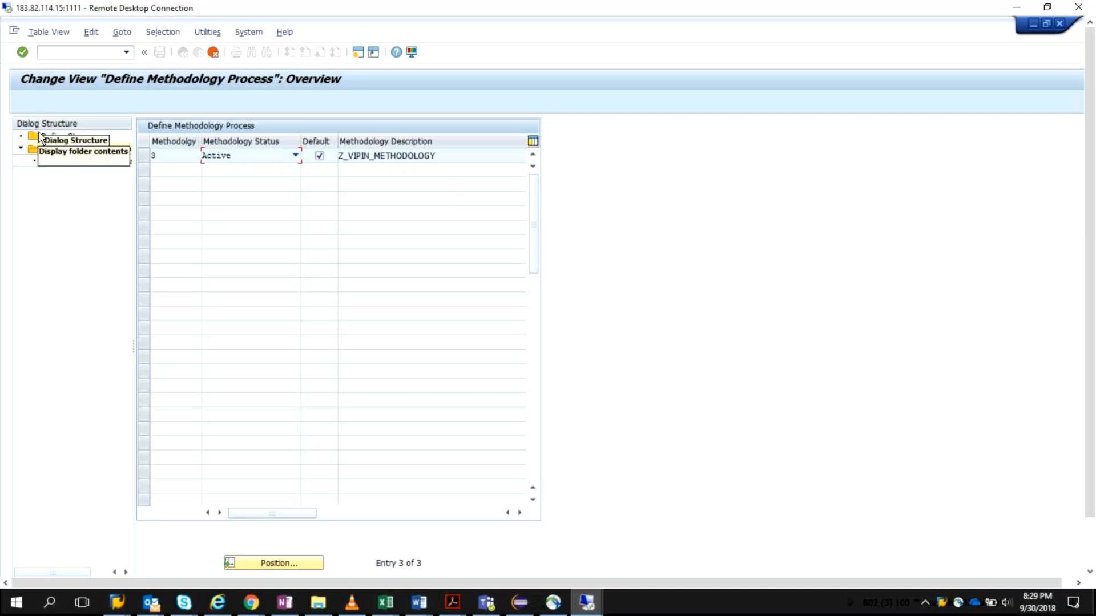
pyautogui.write('3')
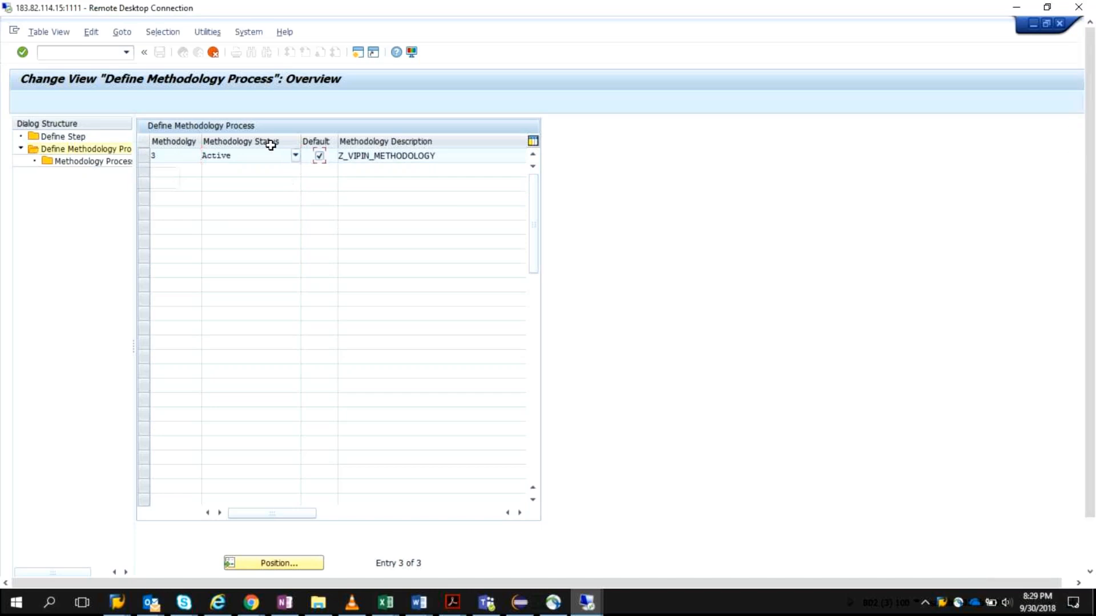
pyautogui.click(318, 156)
pyautogui.click(214, 56)
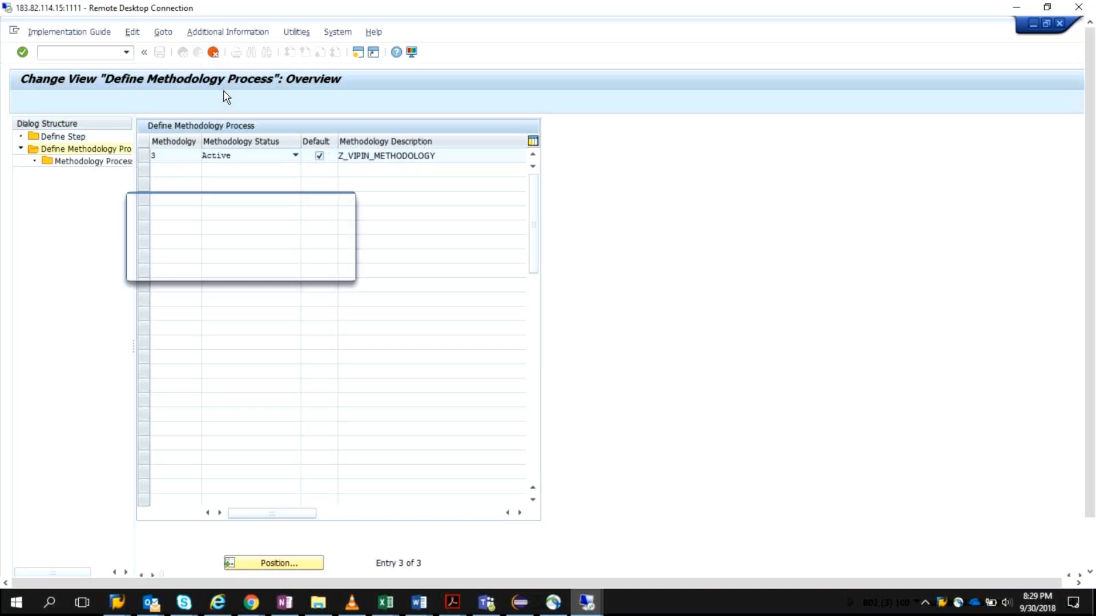
pyautogui.click(188, 271)
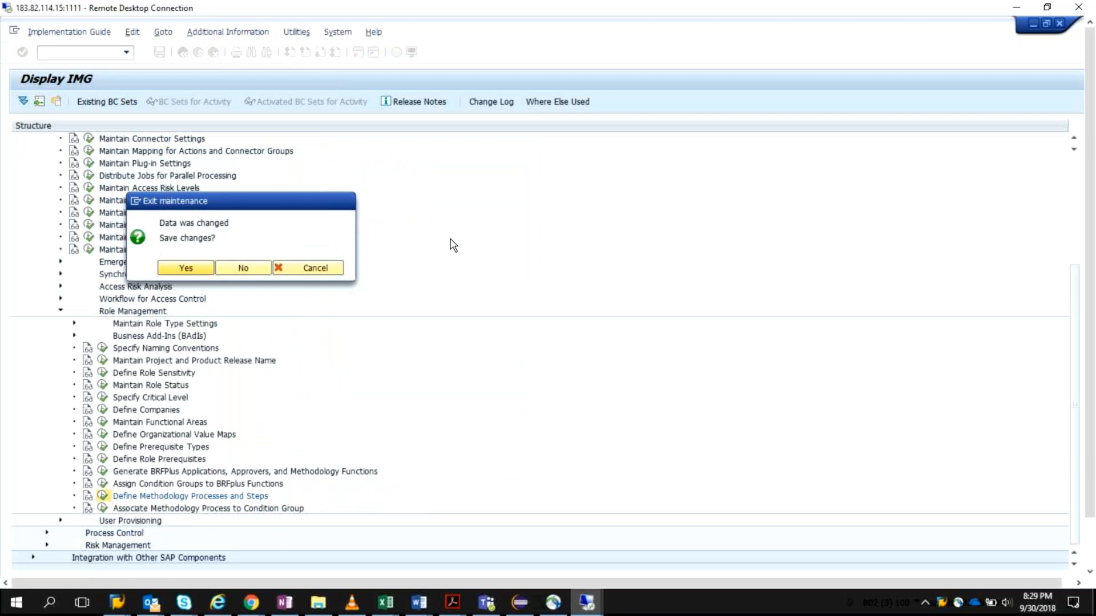
# Step: In the Define Methodology Process overview, make methodology process 3 the only default and save the change
pyautogui.click(320, 157)
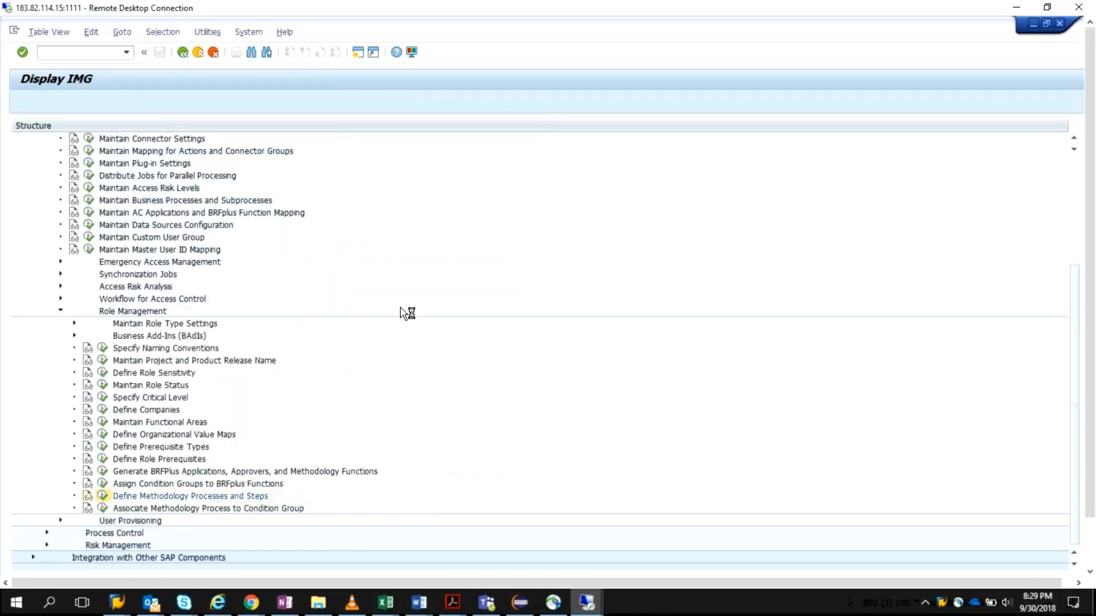
pyautogui.click(319, 156)
pyautogui.click(320, 185)
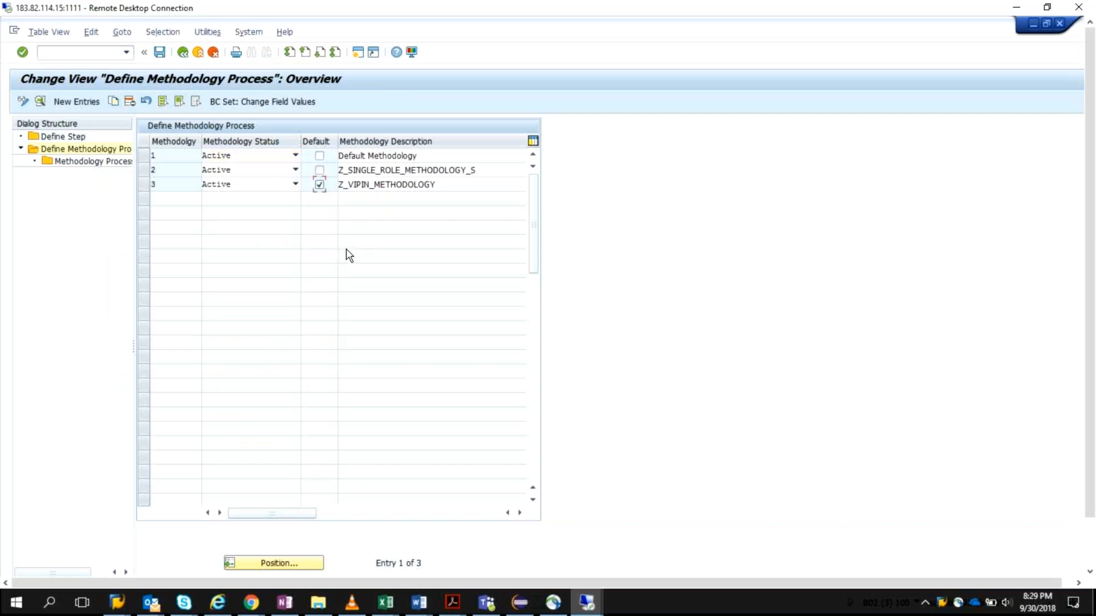
pyautogui.click(160, 53)
pyautogui.moveTo(1088, 278)
pyautogui.mouseDown()
pyautogui.moveTo(1091, 349)
pyautogui.moveTo(1088, 273)
pyautogui.mouseUp()
pyautogui.click(160, 53)
pyautogui.moveTo(1088, 203)
pyautogui.mouseDown()
pyautogui.moveTo(1091, 244)
pyautogui.moveTo(1088, 200)
pyautogui.mouseUp()
# Step: Return to the IMG and start new entries in Associate Methodology Process to Condition Group
pyautogui.click(183, 52)
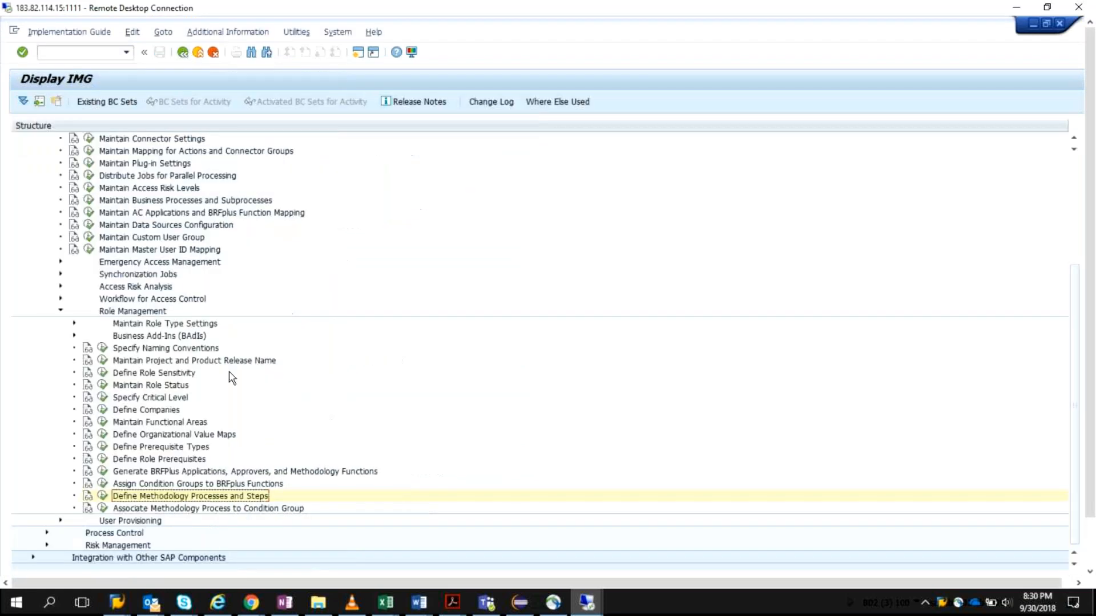
pyautogui.click(104, 508)
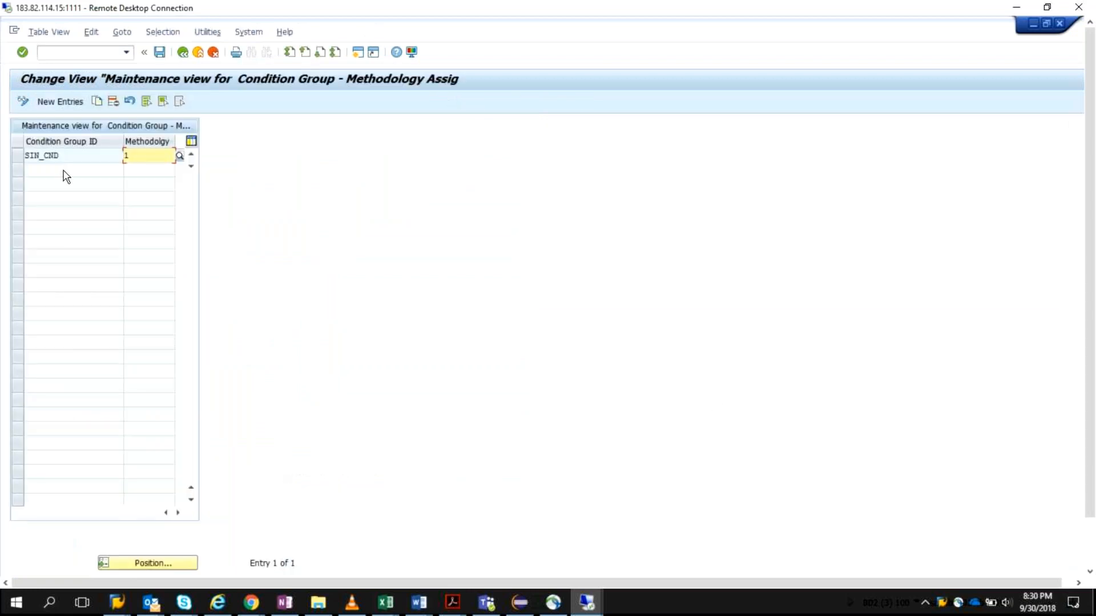
pyautogui.click(59, 101)
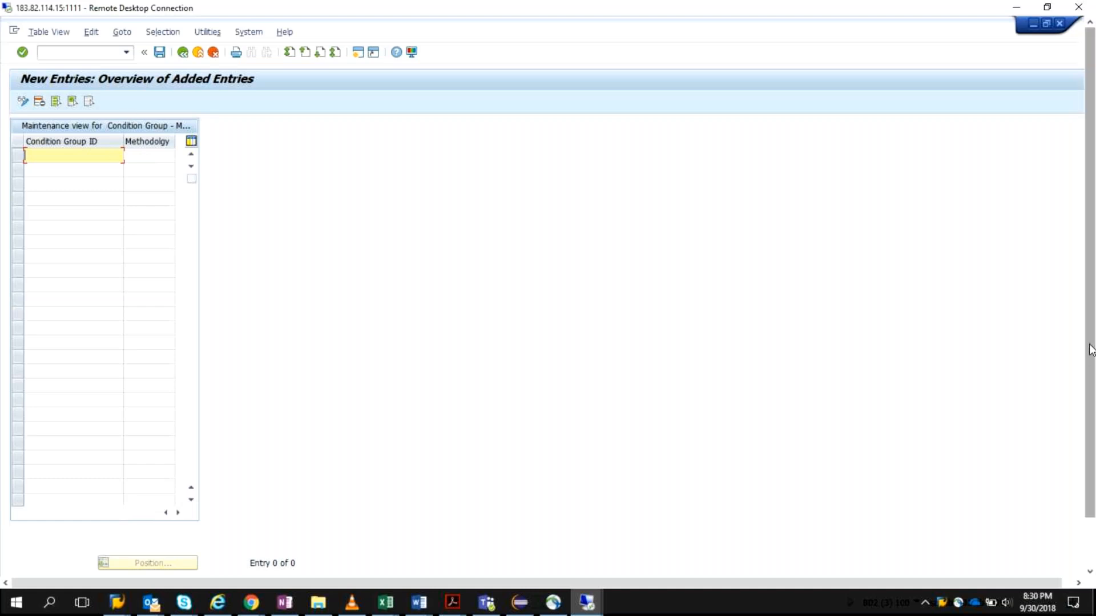
# Step: Switch to the BRFplus Workbench in Internet Explorer and view the Role function area table of the Role methodology for app 1 application
pyautogui.moveTo(1090, 346); pyautogui.dragTo(1091, 395)
pyautogui.click(276, 568)
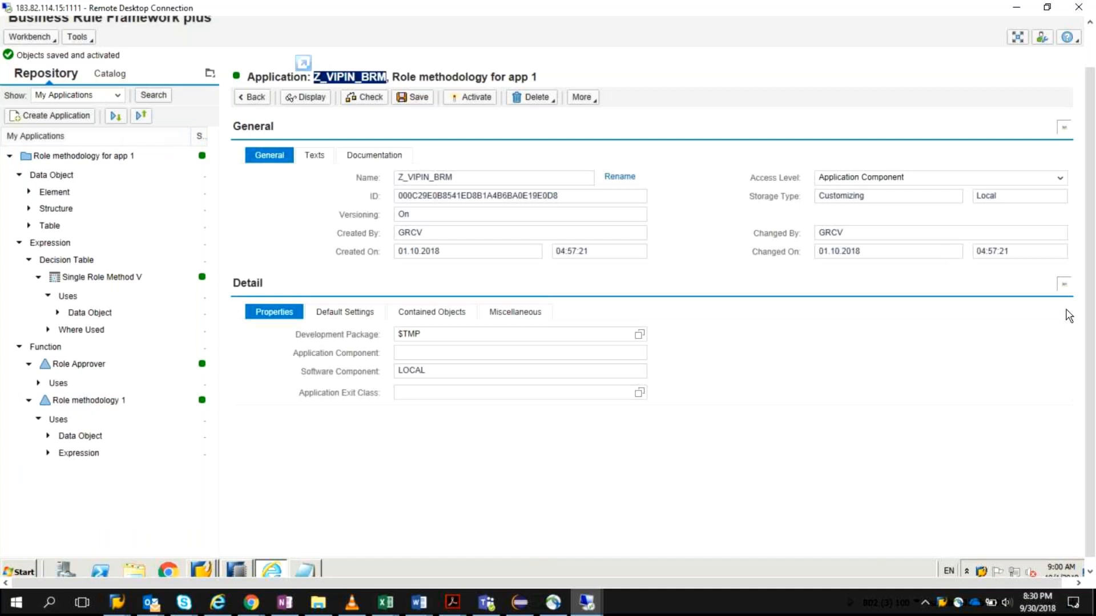
pyautogui.moveTo(1091, 315); pyautogui.dragTo(1092, 262)
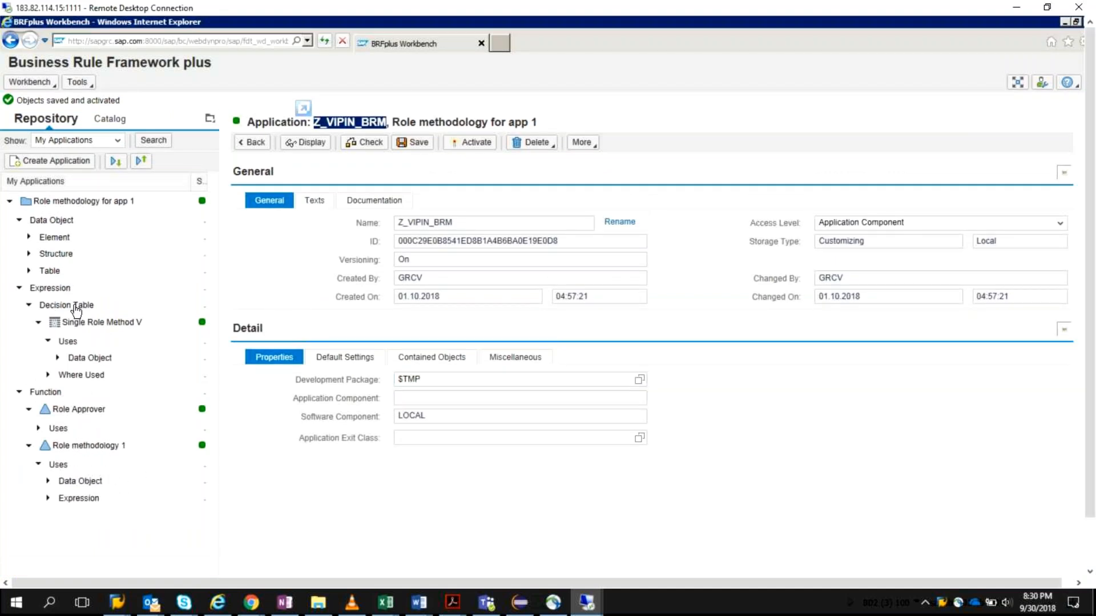
pyautogui.click(113, 280)
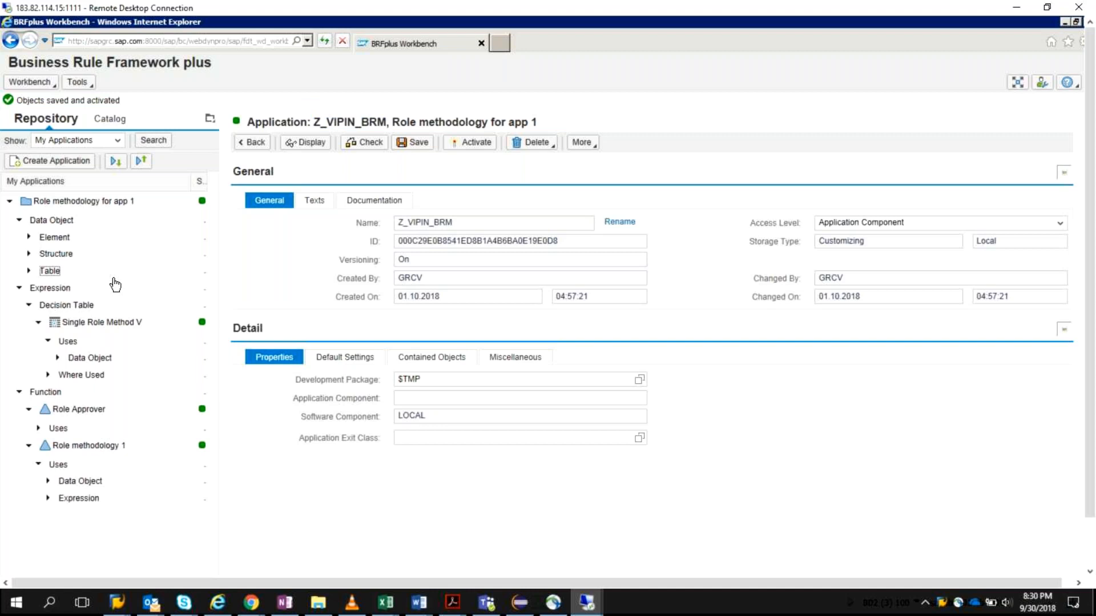
pyautogui.click(87, 275)
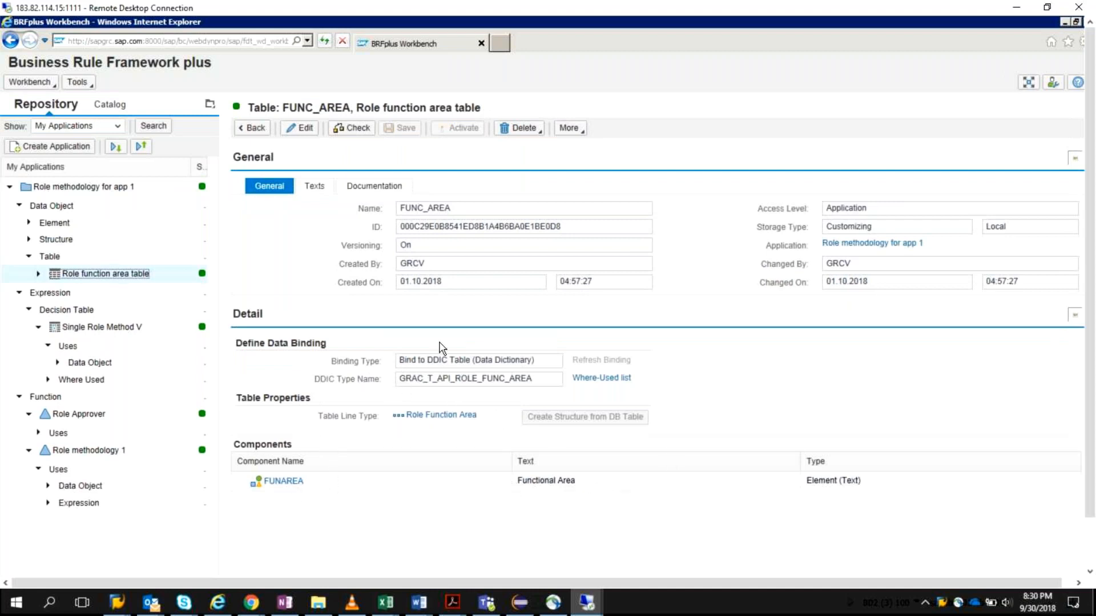
pyautogui.moveTo(1091, 452)
pyautogui.mouseDown()
pyautogui.moveTo(1091, 479)
pyautogui.moveTo(1091, 454)
pyautogui.mouseUp()
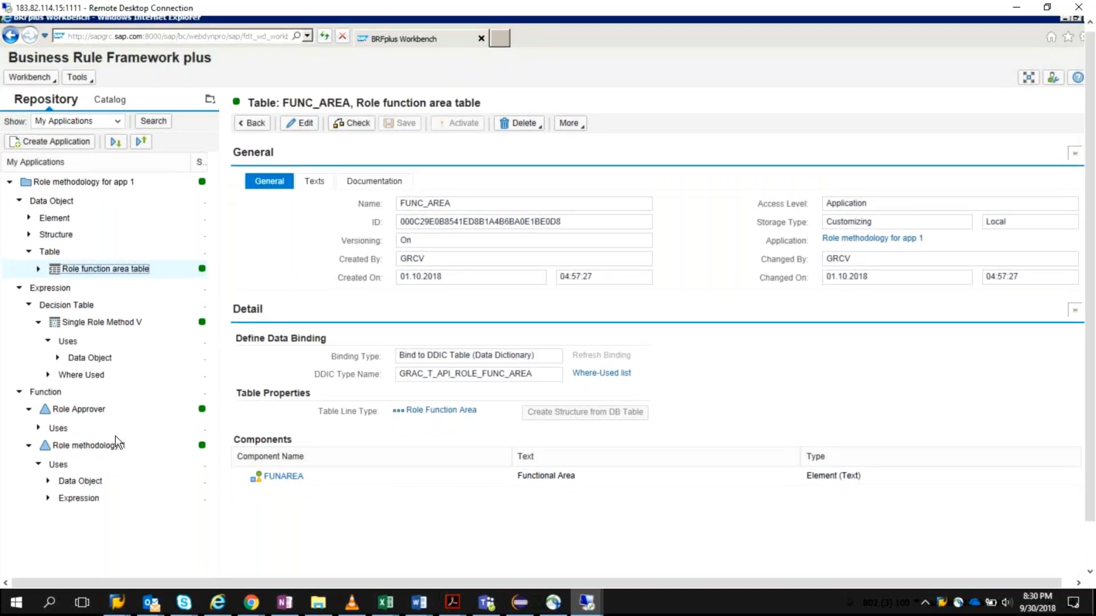
# Step: Expand the expressions used by Role methodology 1 and examine the Single Role Method V decision table's name and condition group ID
pyautogui.click(65, 502)
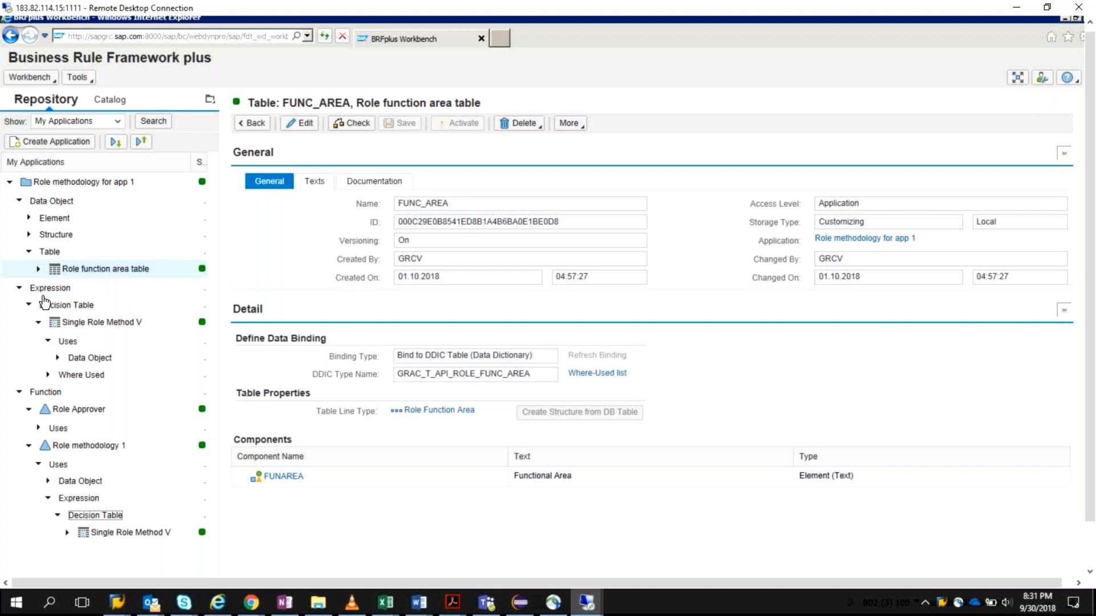
pyautogui.click(100, 324)
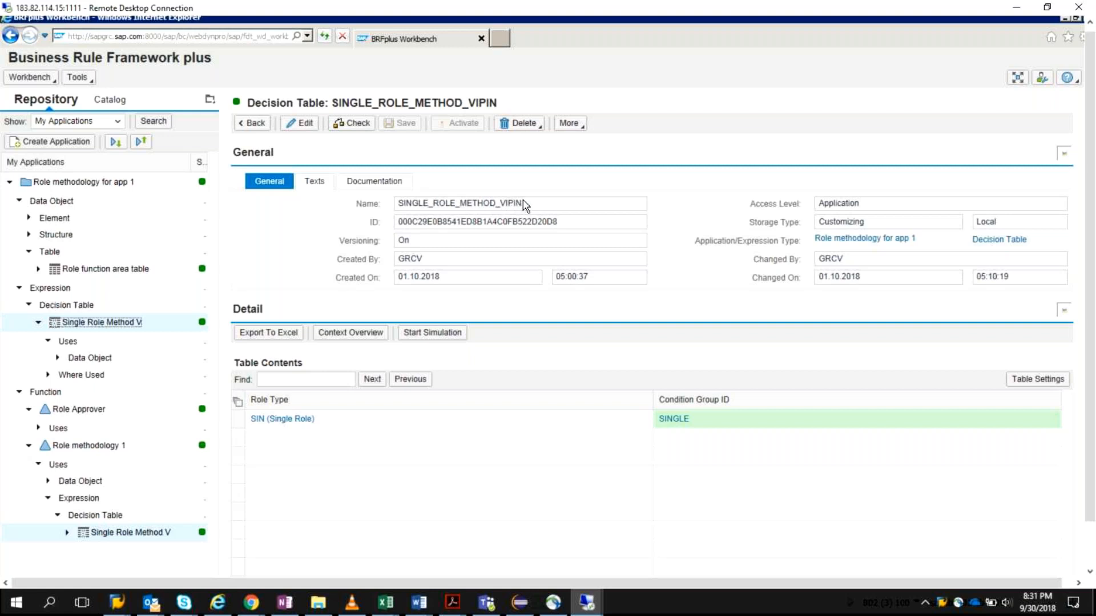
pyautogui.moveTo(530, 206); pyautogui.dragTo(460, 207)
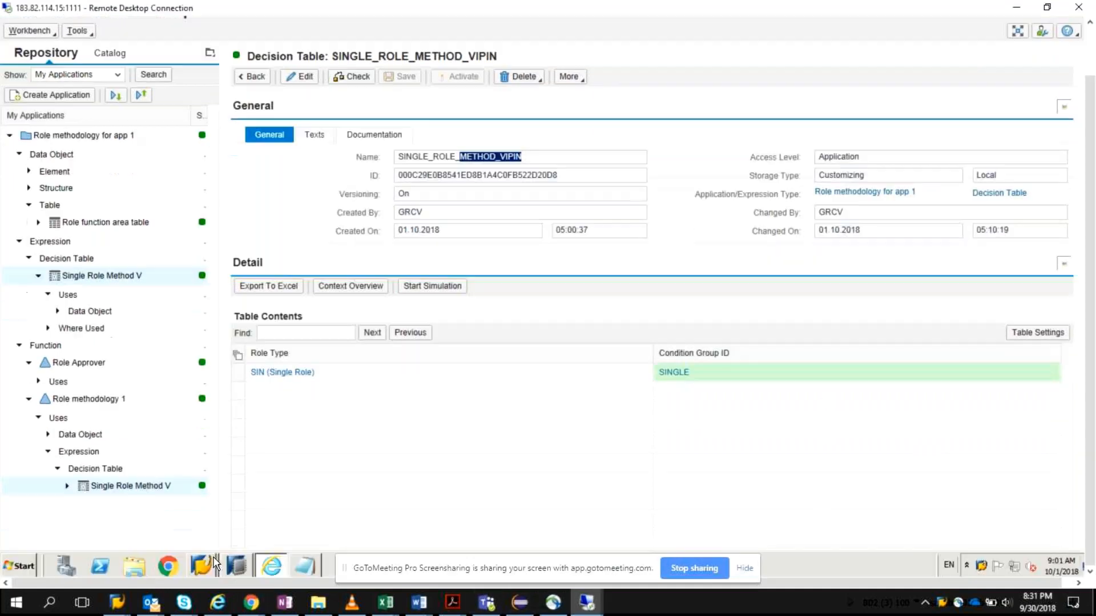
# Step: Switch to the SAP GUI new entries, assign condition group SINGLE to methodology process 003, and save the entry
pyautogui.click(201, 565)
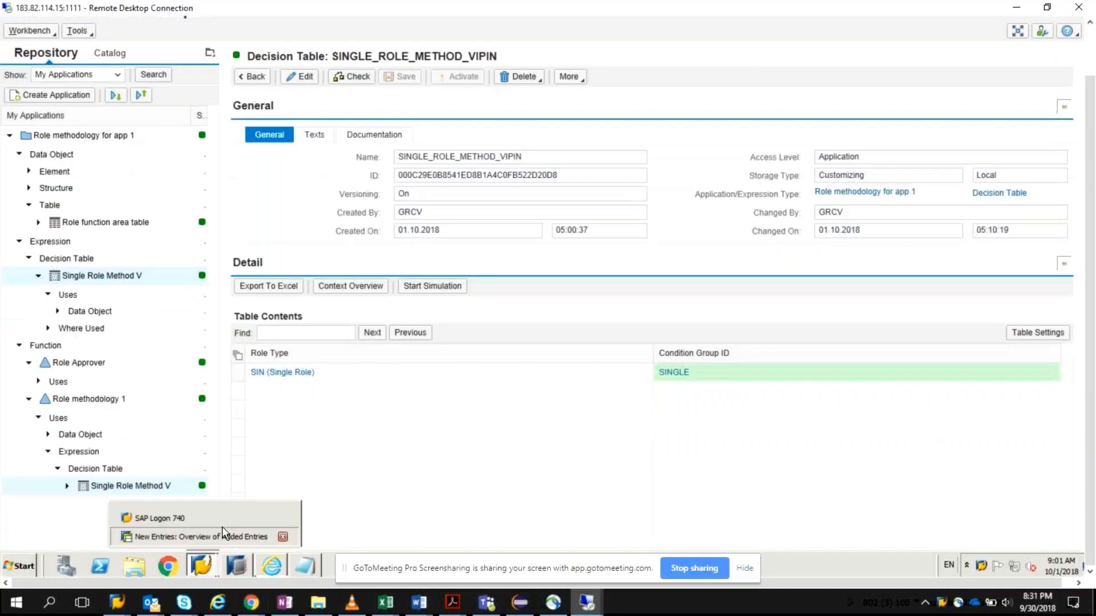
pyautogui.click(221, 532)
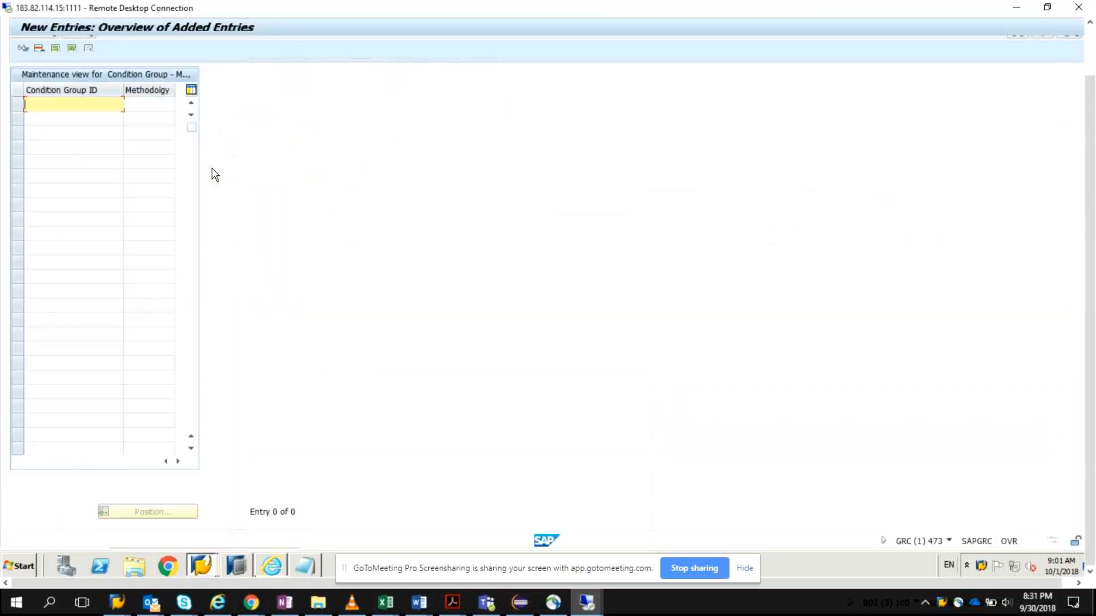
pyautogui.write('SINGLE')
pyautogui.click(152, 105)
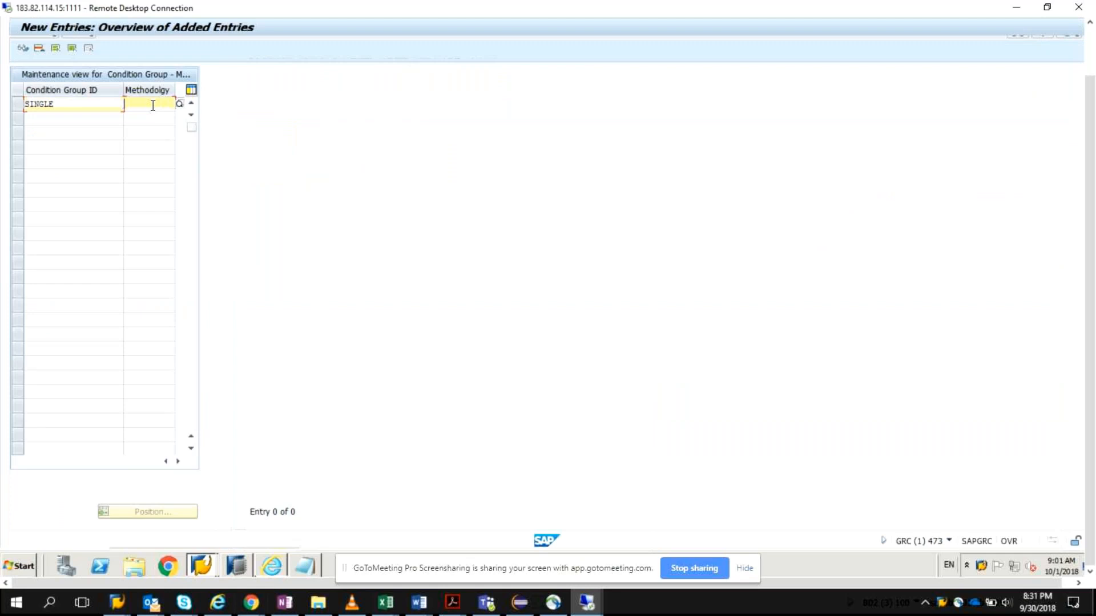
pyautogui.click(179, 105)
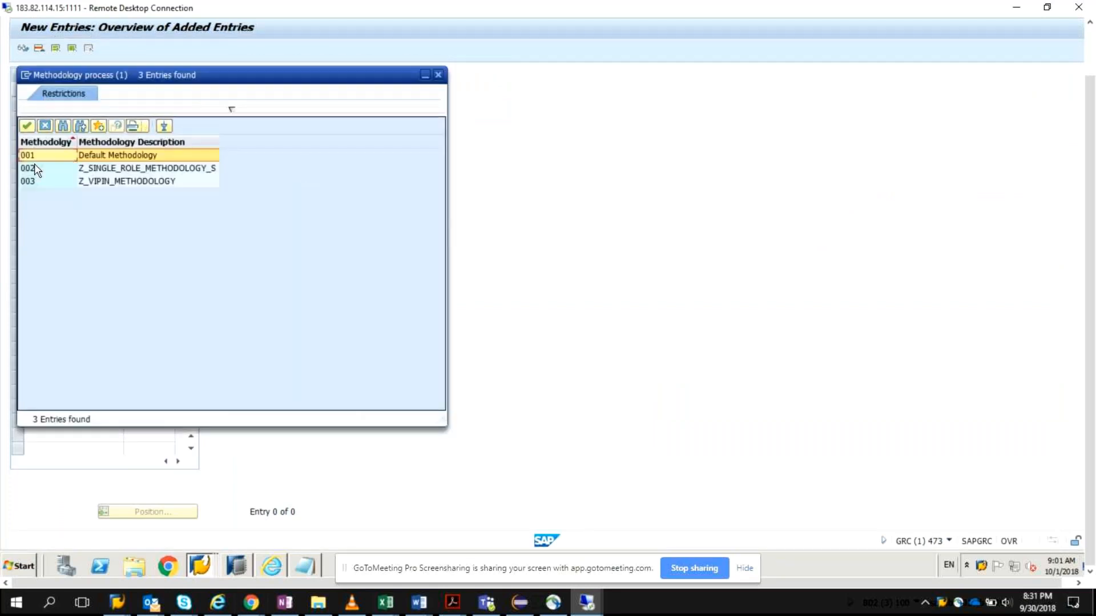
pyautogui.doubleClick(68, 178)
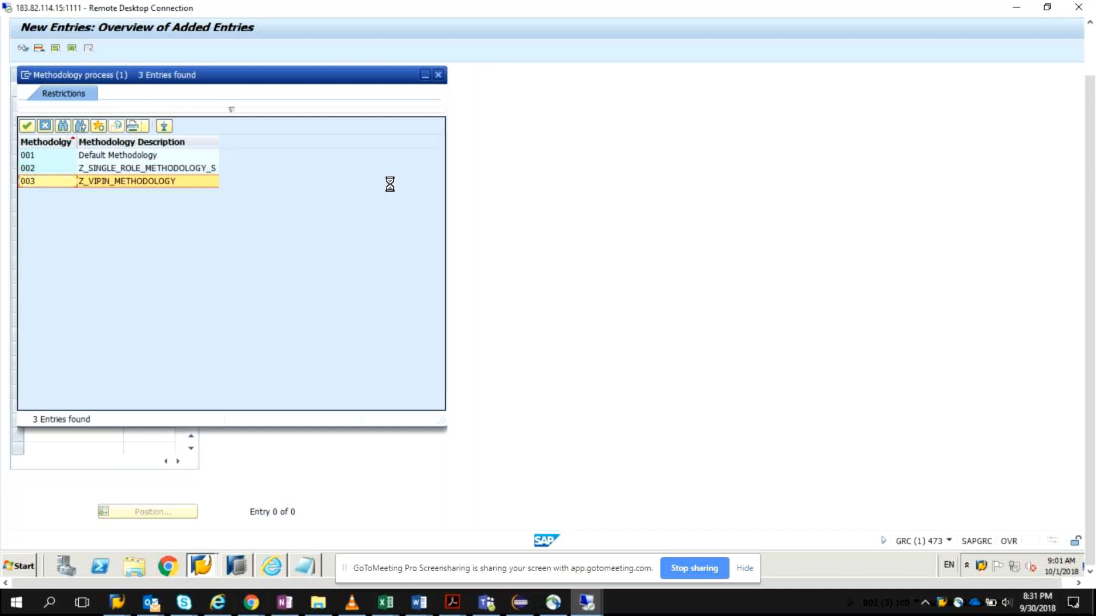
pyautogui.press('Return')
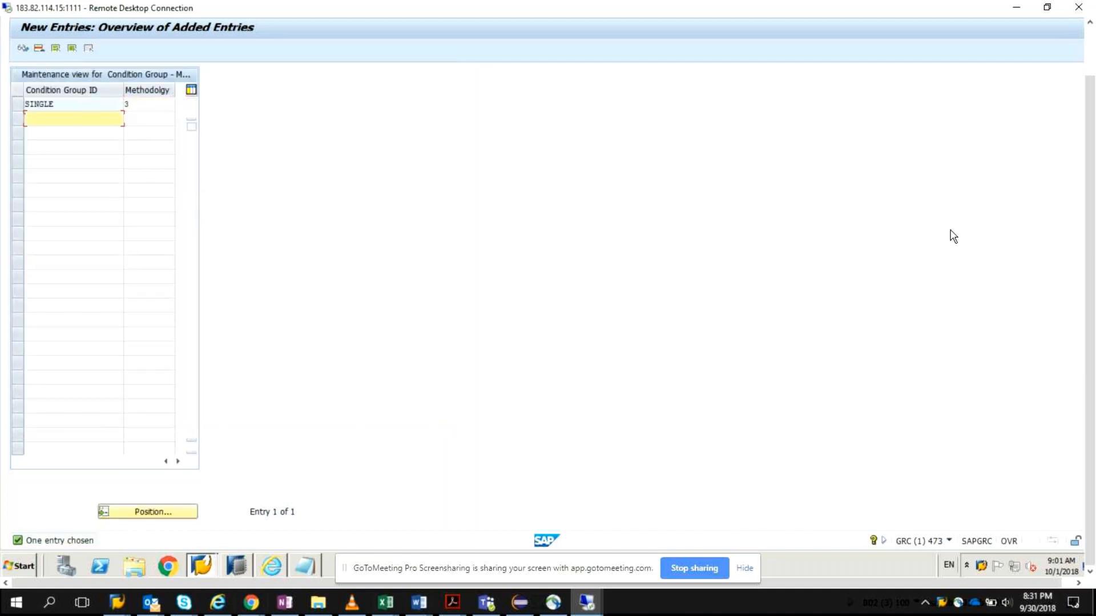
pyautogui.moveTo(1090, 252); pyautogui.dragTo(1087, 183)
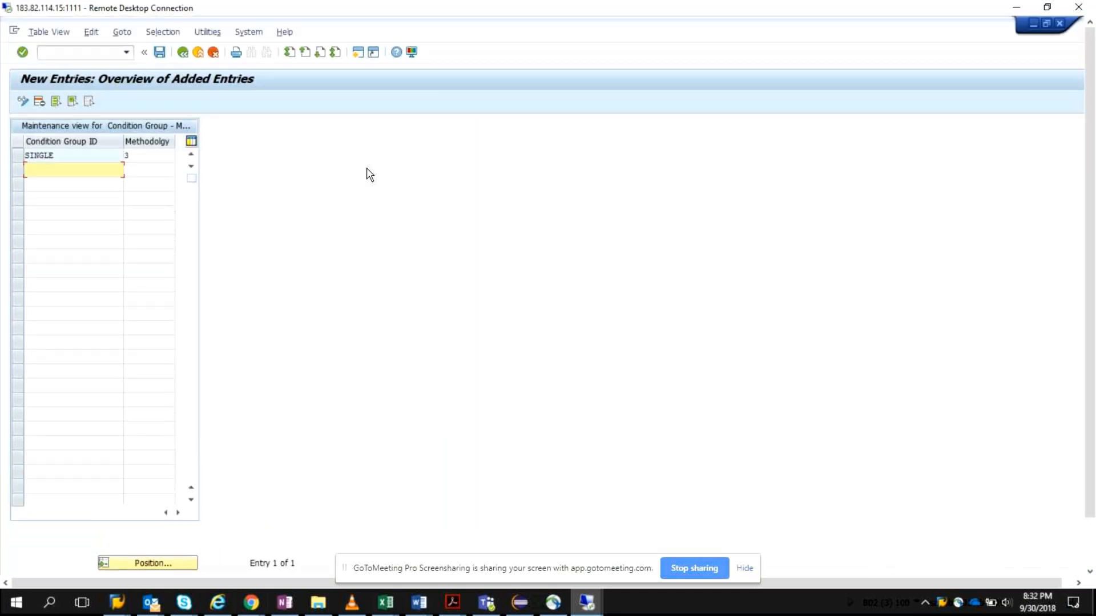
pyautogui.moveTo(1091, 479); pyautogui.dragTo(1088, 505)
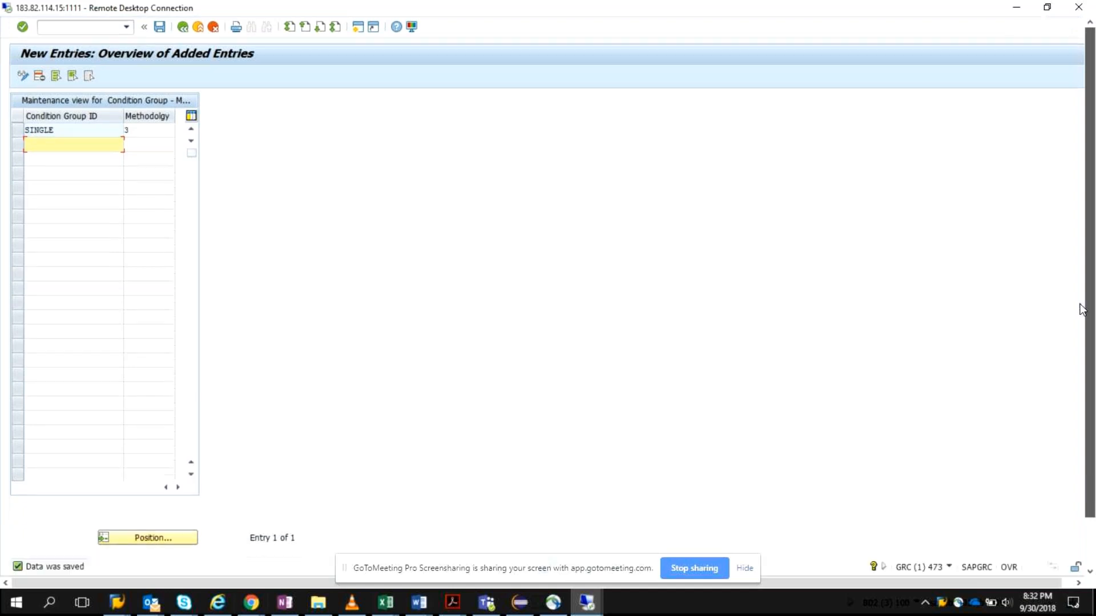
# Step: Return to the IMG, reviewing the assignments in Associate Methodology Process to Condition Group once more
pyautogui.click(180, 28)
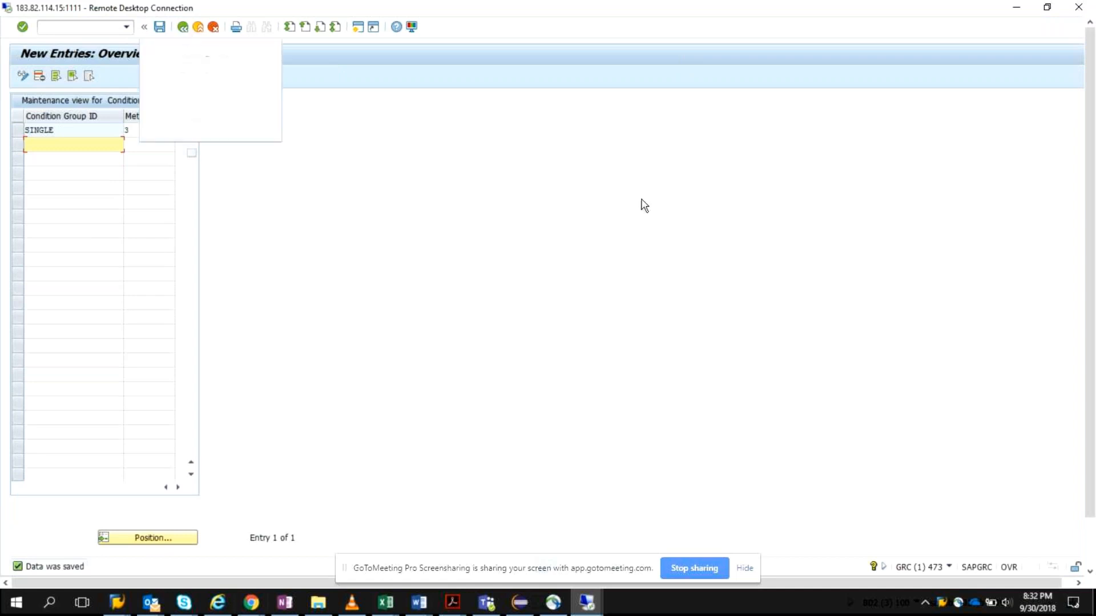
pyautogui.moveTo(1092, 194); pyautogui.dragTo(1092, 228)
pyautogui.click(407, 93)
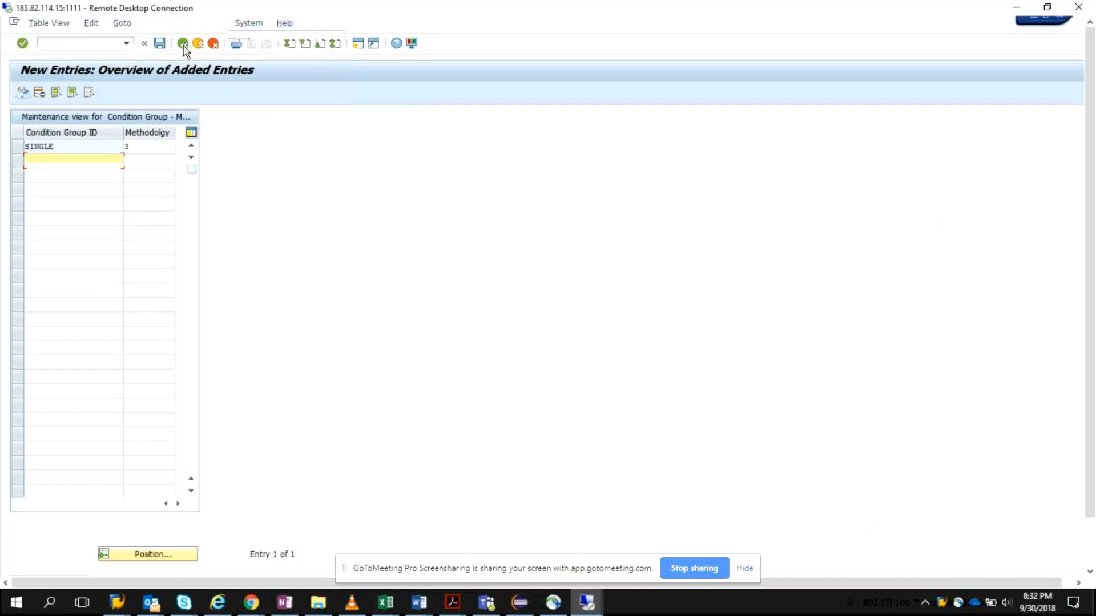
pyautogui.click(184, 49)
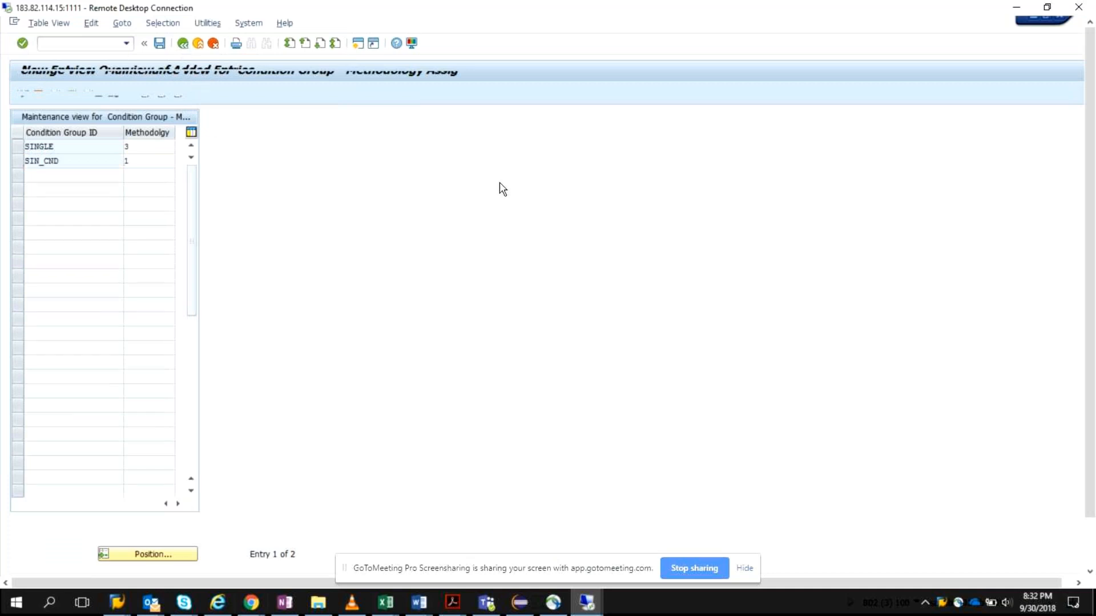
pyautogui.moveTo(1089, 296); pyautogui.dragTo(1092, 387)
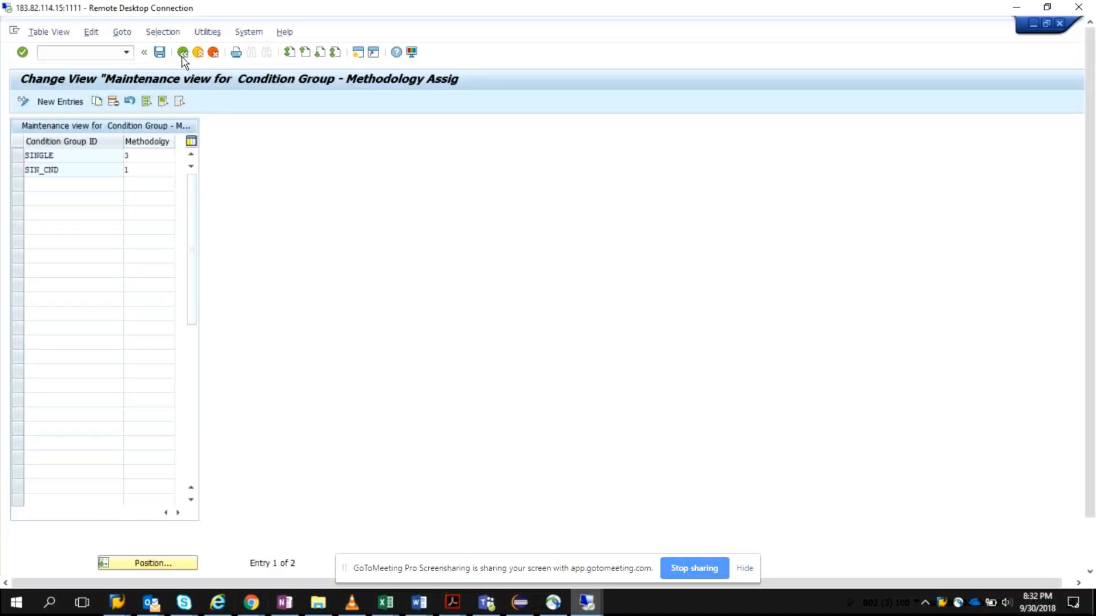
pyautogui.click(183, 54)
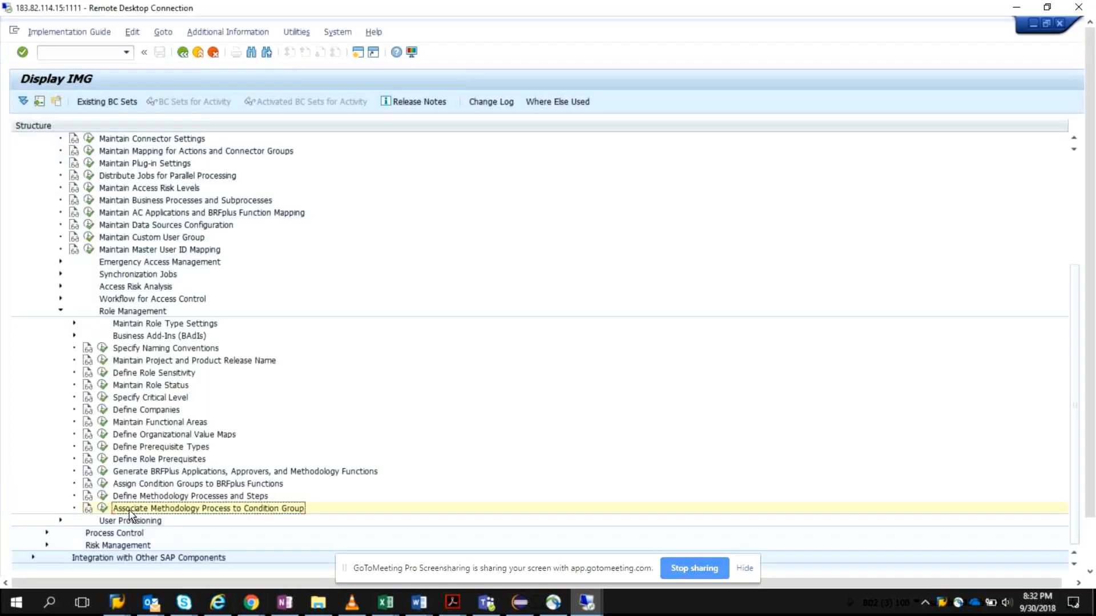
pyautogui.click(103, 508)
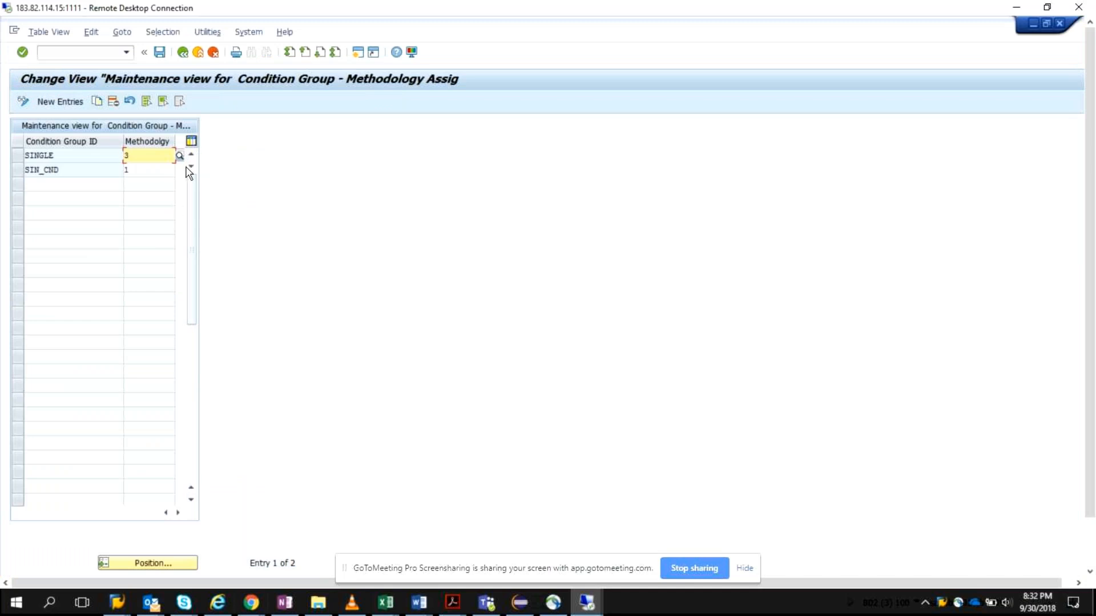
pyautogui.click(182, 52)
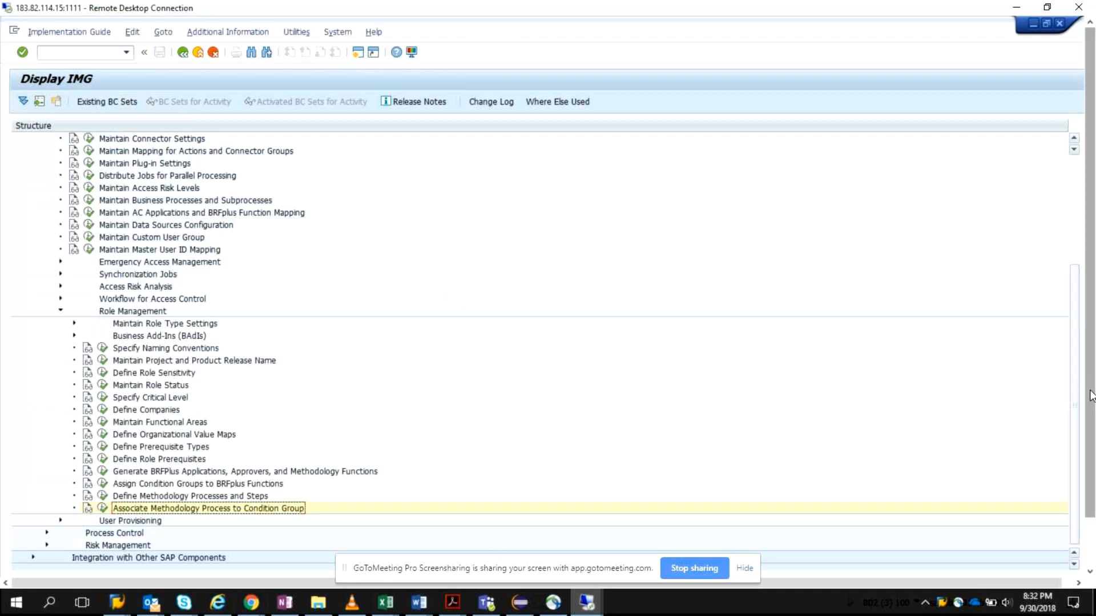
# Step: Launch NWBC in a new session with /onwbc and maximize its My Home browser window
pyautogui.click(99, 52)
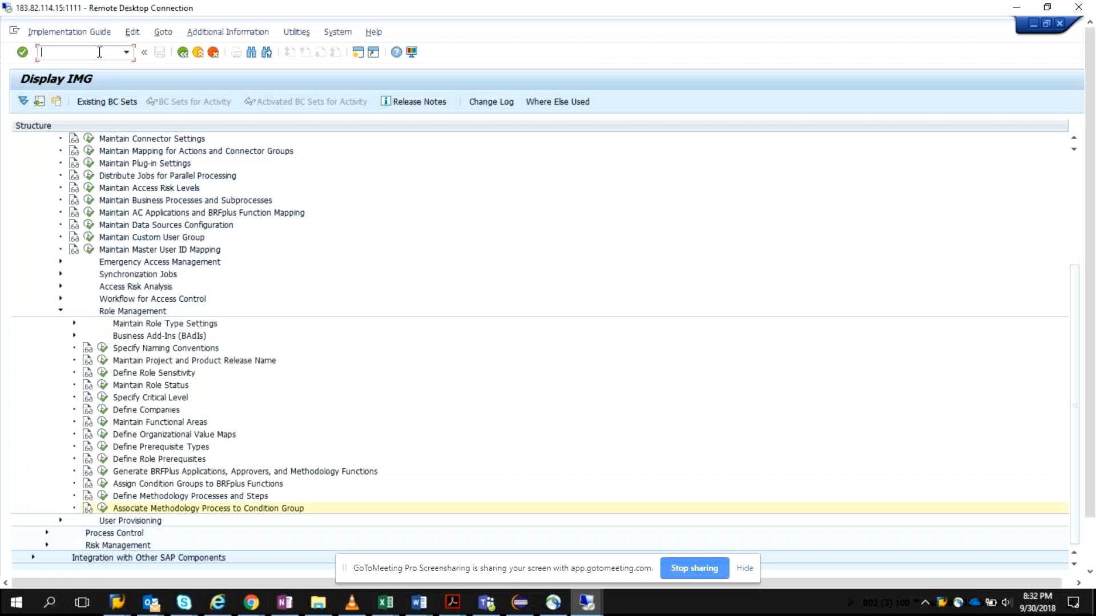
pyautogui.write('/onwbc')
pyautogui.press('Return')
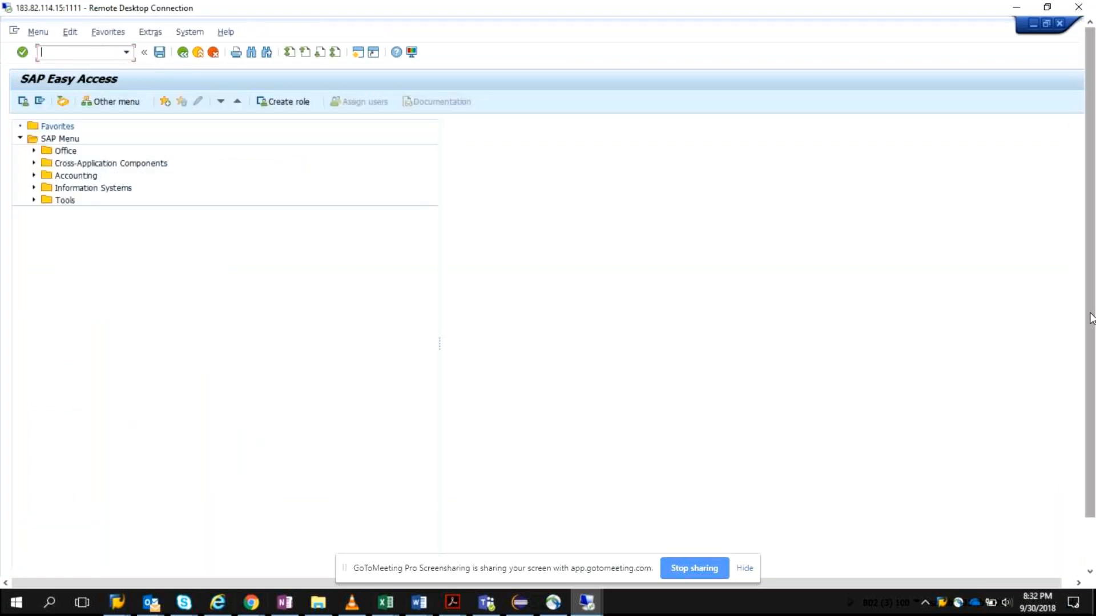
pyautogui.moveTo(1089, 318); pyautogui.dragTo(1089, 365)
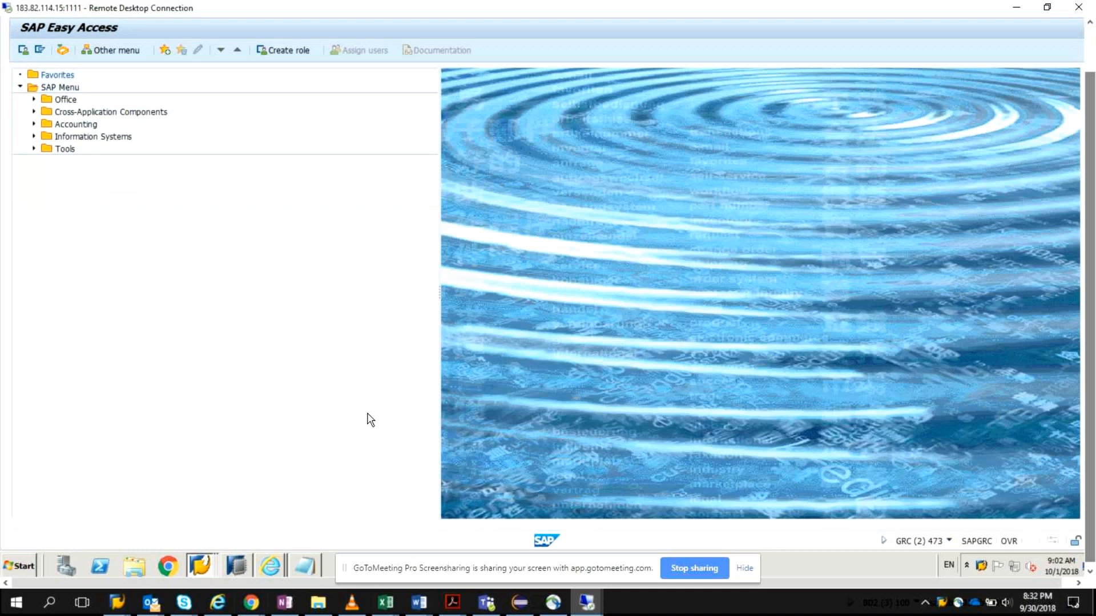
pyautogui.moveTo(270, 566)
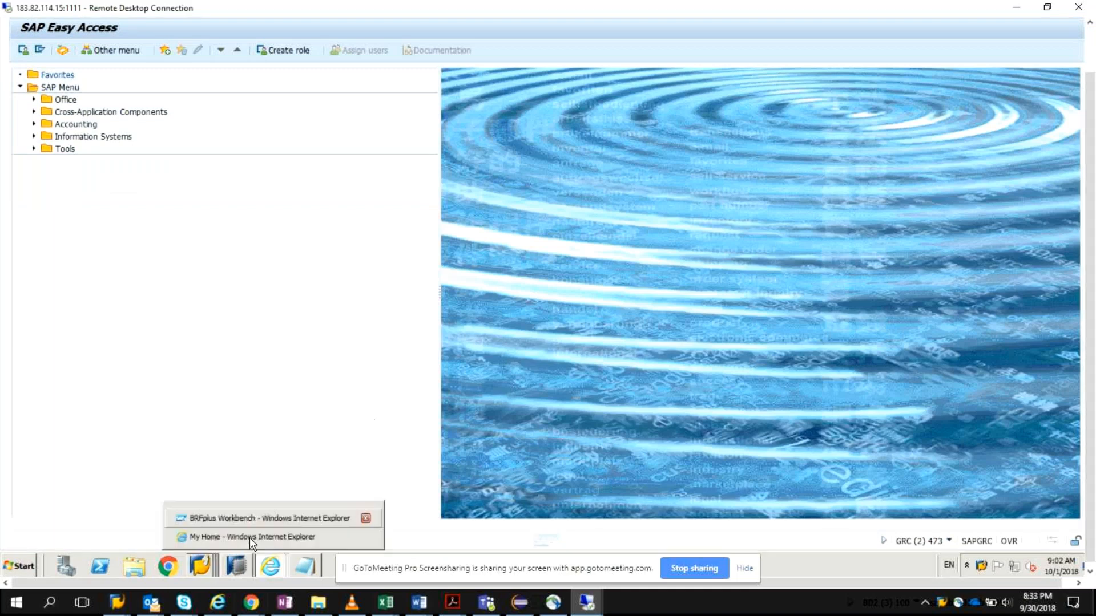
pyautogui.click(249, 538)
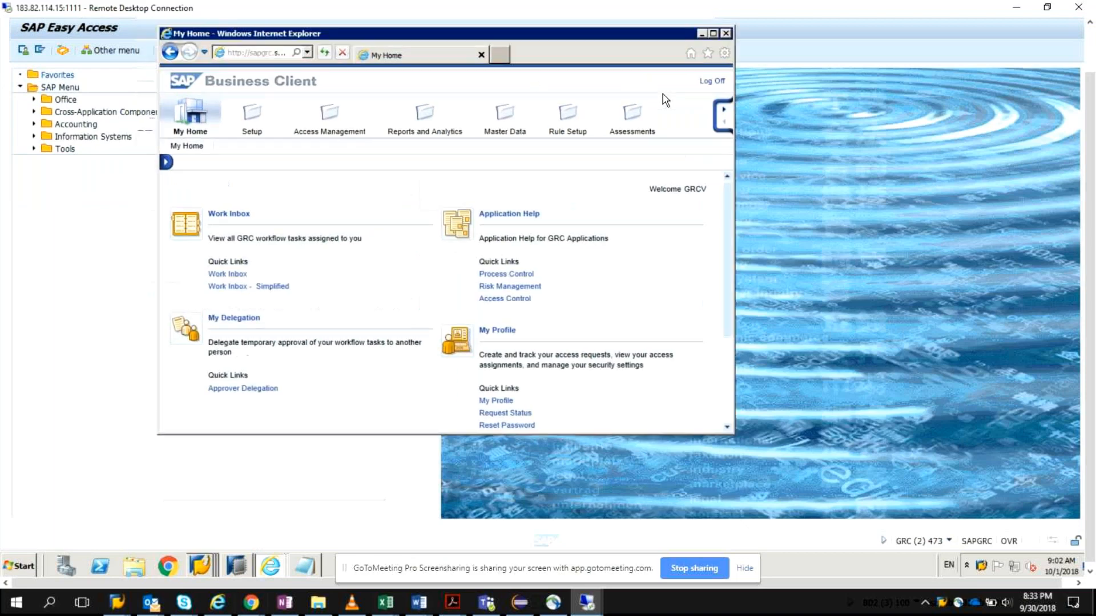
pyautogui.click(712, 30)
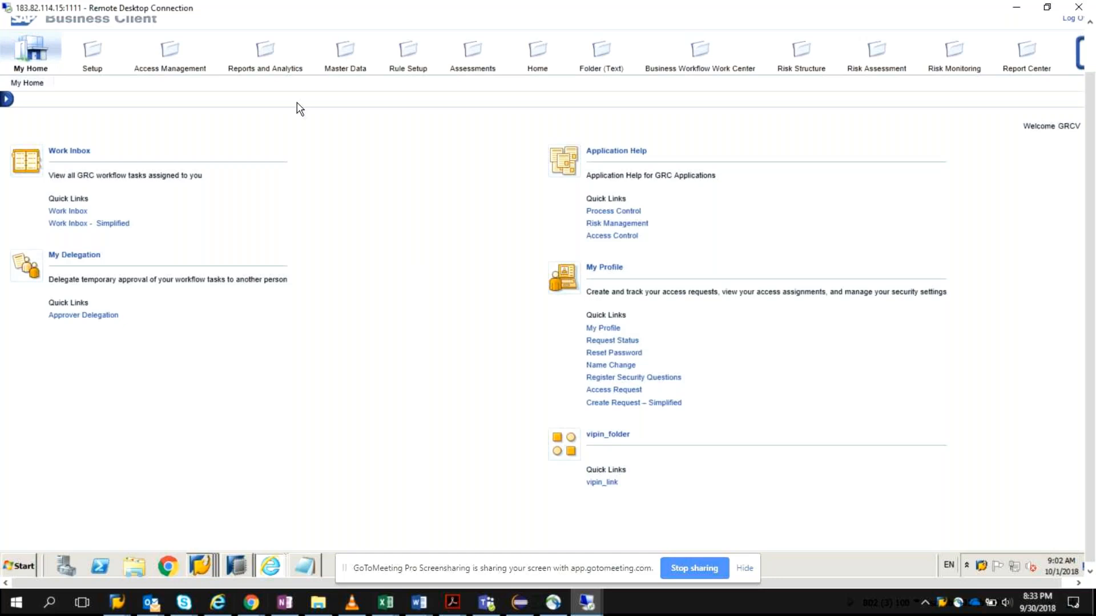
# Step: Open Role Maintenance under Role Management in the Access Management work center and bring its role list to the front
pyautogui.click(171, 50)
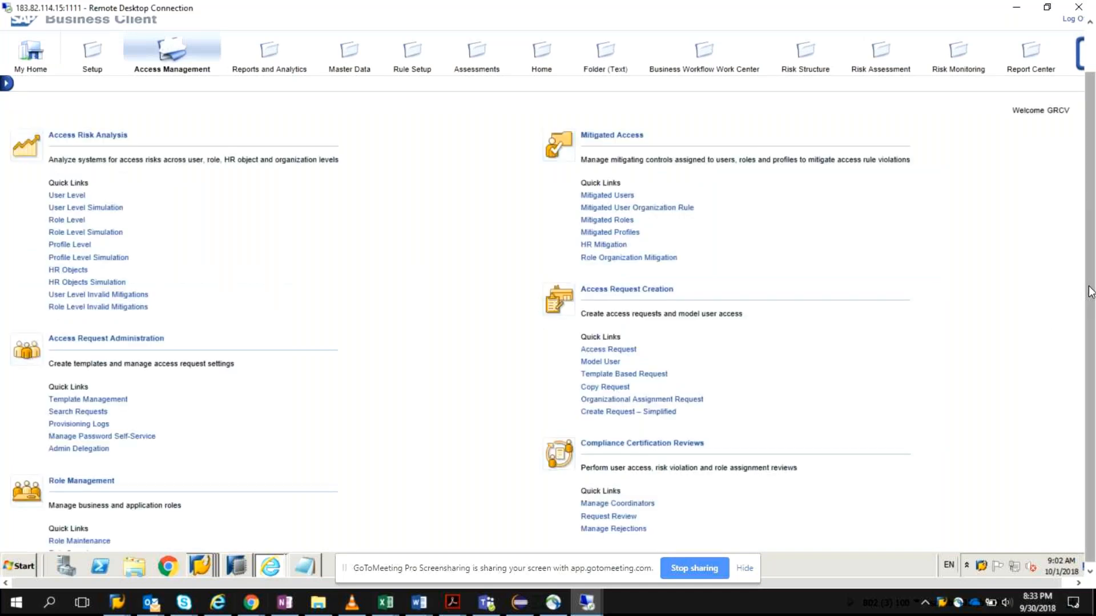
pyautogui.moveTo(1090, 292); pyautogui.dragTo(1090, 344)
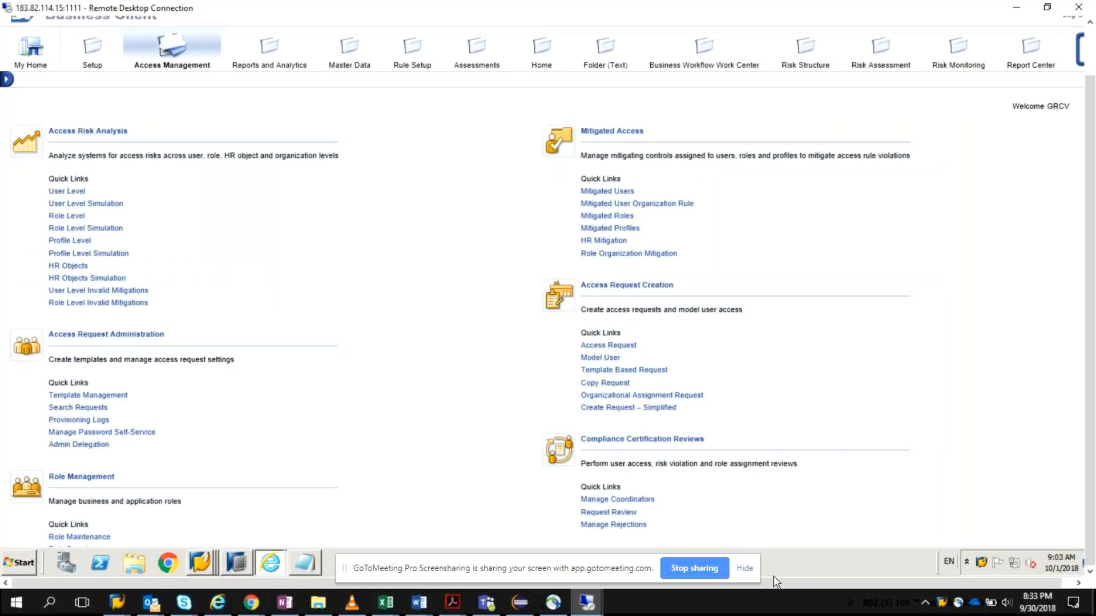
pyautogui.click(744, 569)
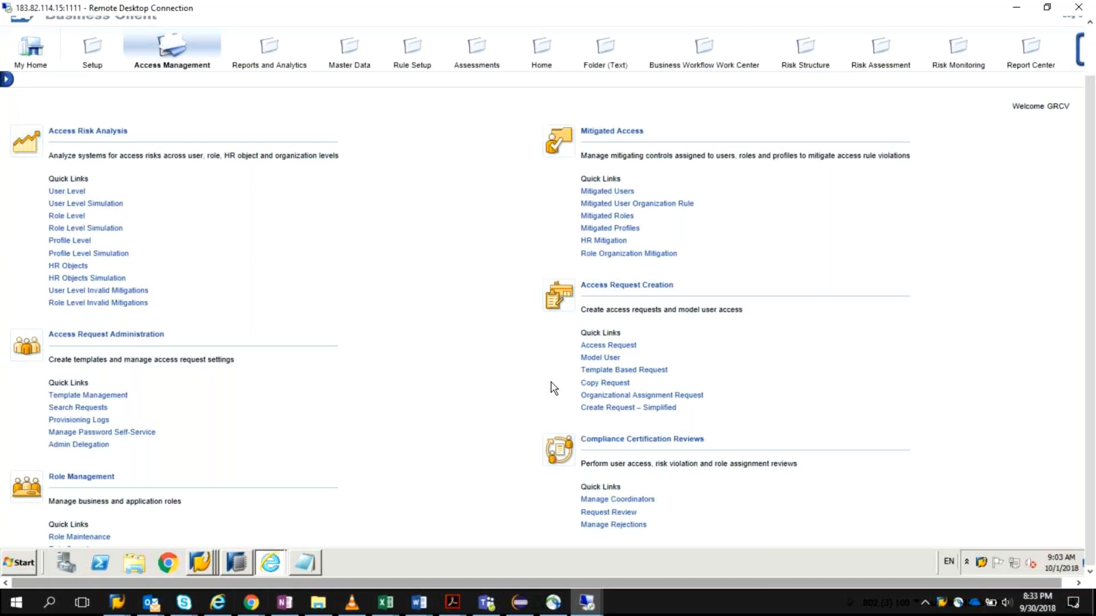
pyautogui.click(101, 537)
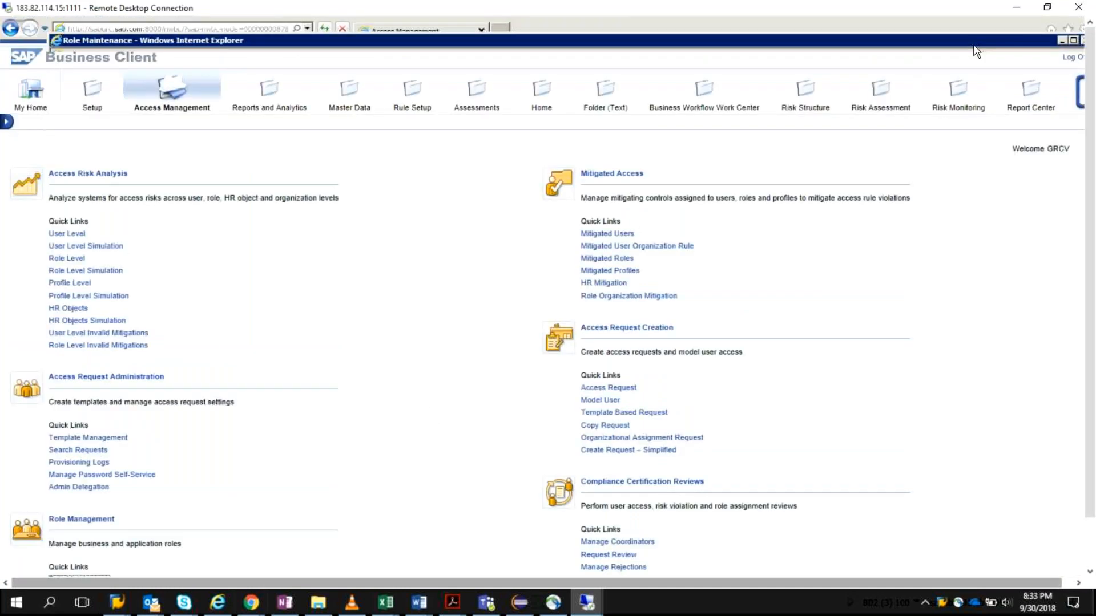
pyautogui.moveTo(975, 48); pyautogui.dragTo(962, 373)
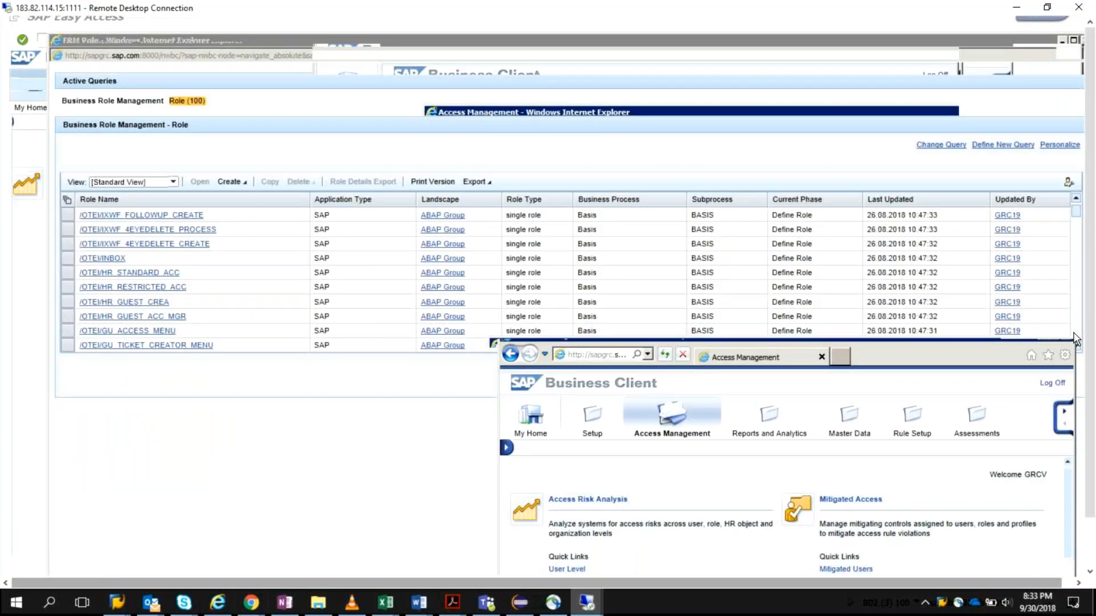
pyautogui.click(749, 361)
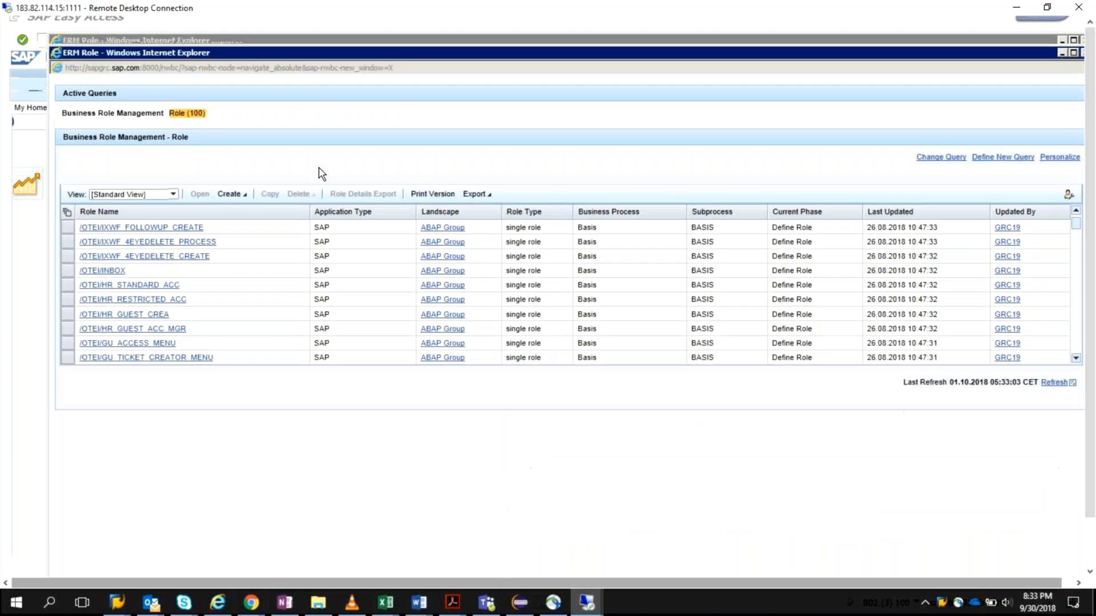
# Step: Start creating a new single role and set its application type to SAP
pyautogui.click(229, 195)
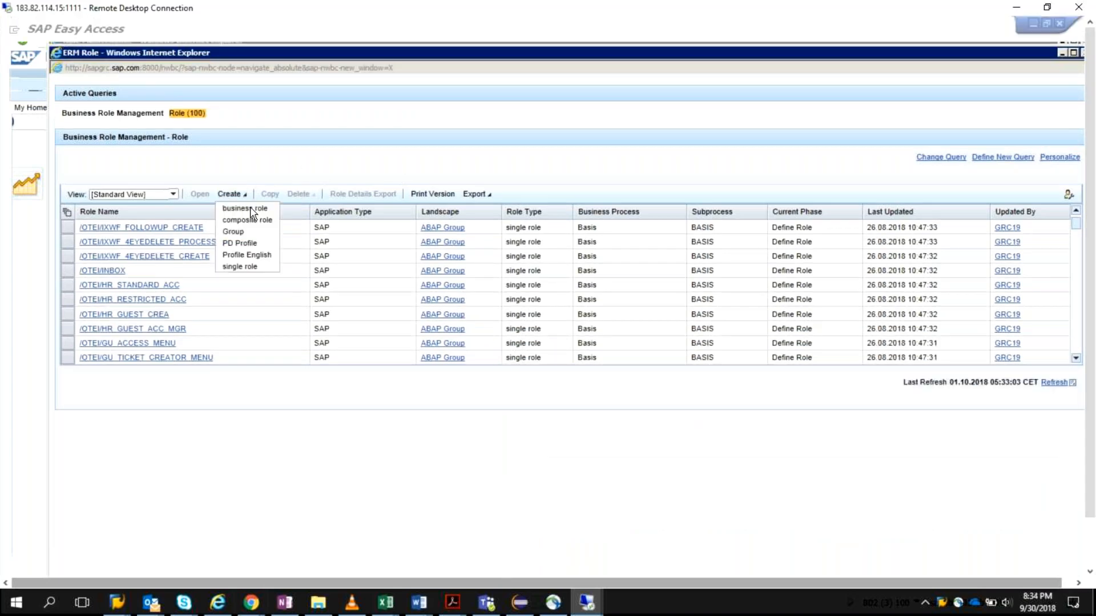
pyautogui.click(240, 268)
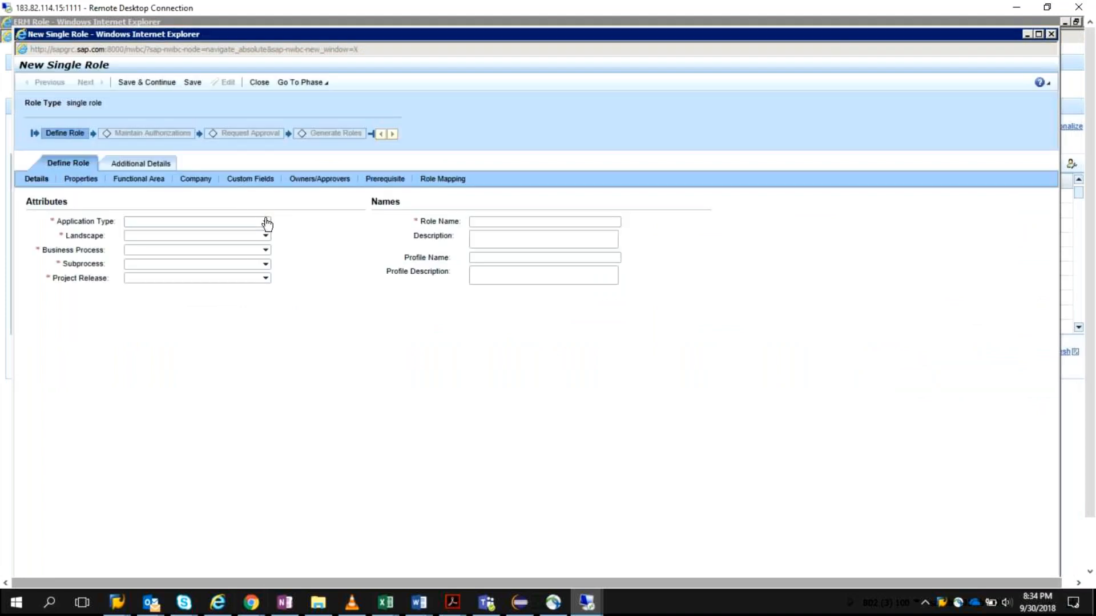
pyautogui.click(266, 222)
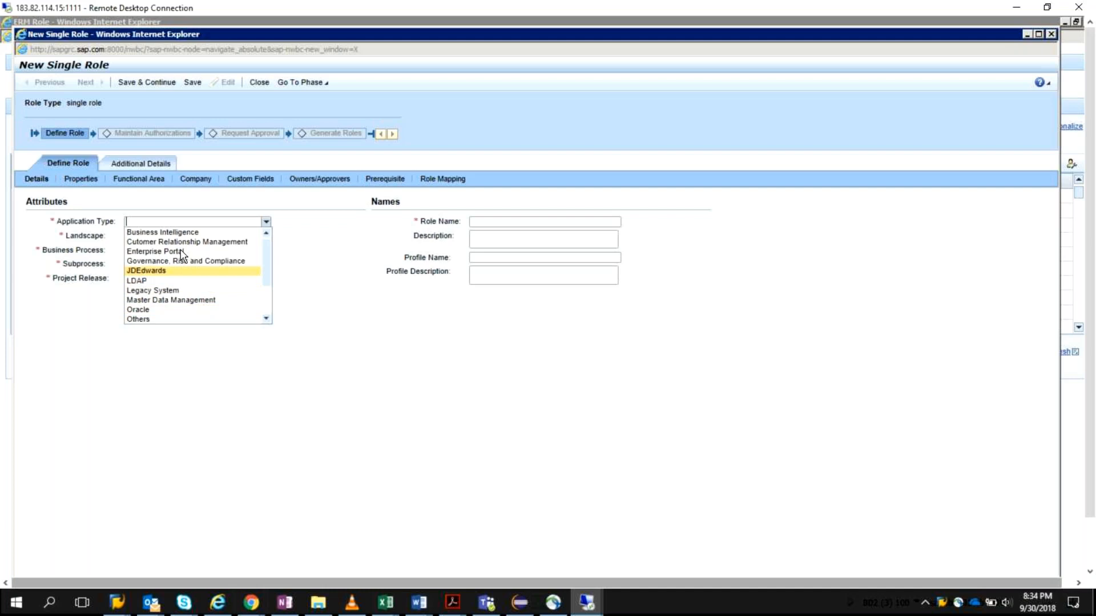
pyautogui.click(264, 294)
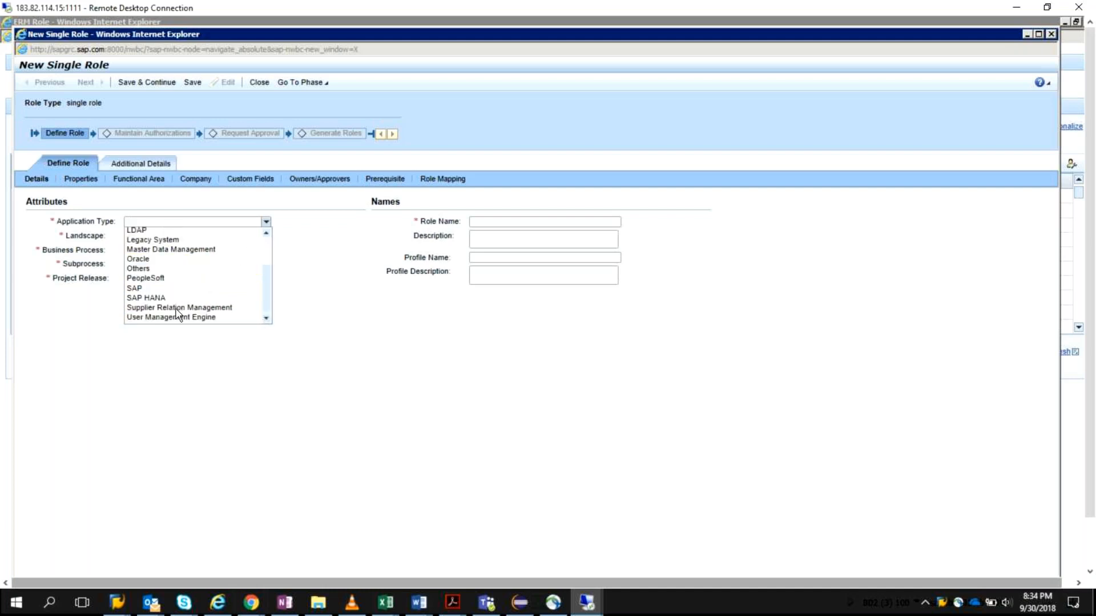
pyautogui.click(132, 290)
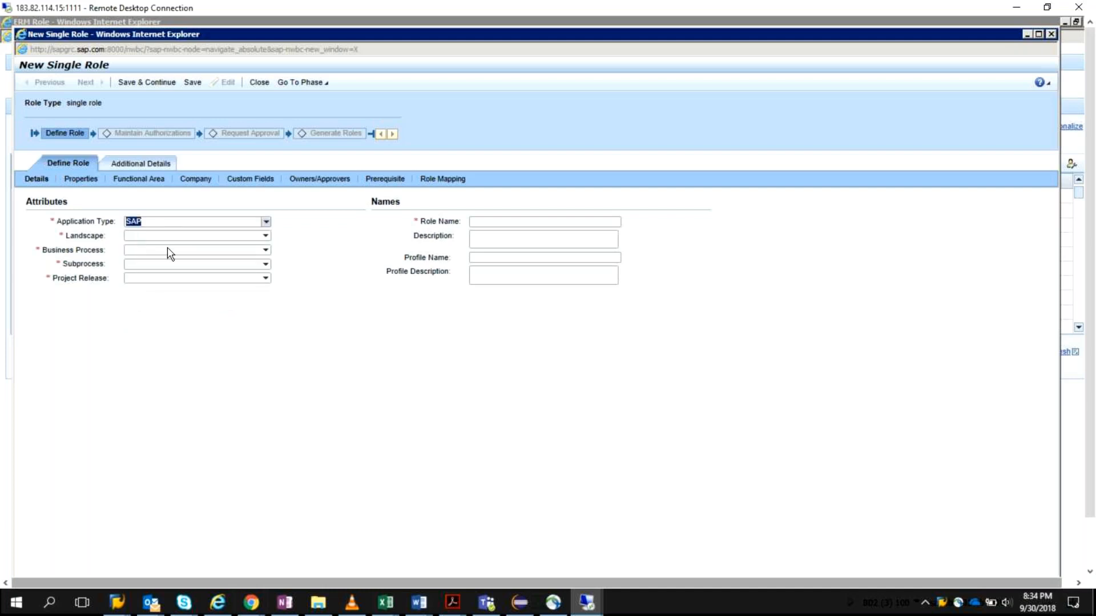
# Step: Set the role's landscape to the person-specific Connector group entry and its business process to the matching Basis process entry
pyautogui.click(265, 237)
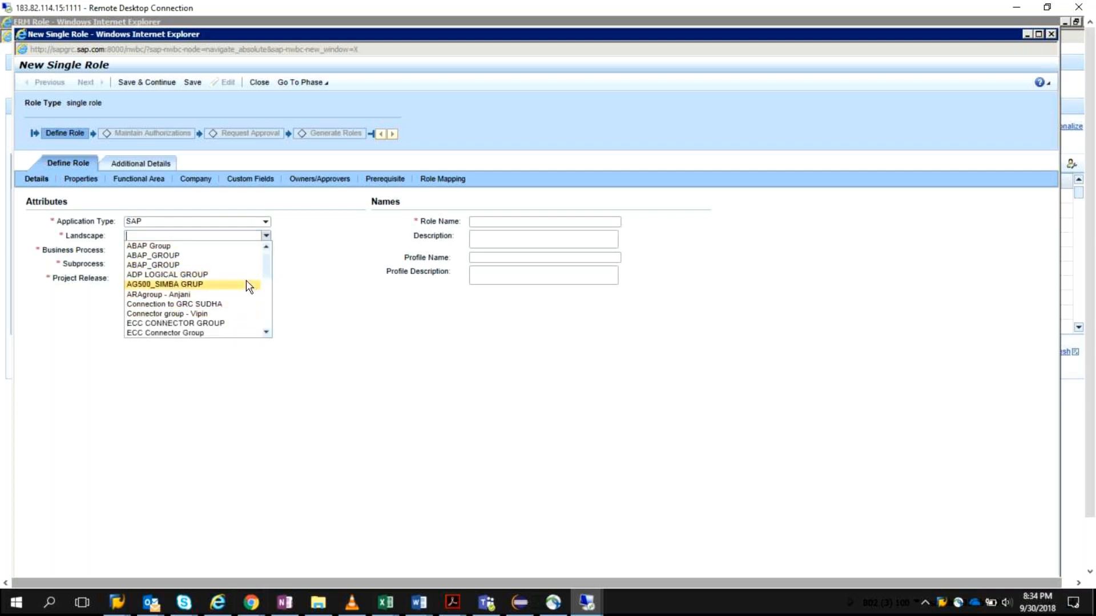
pyautogui.click(189, 315)
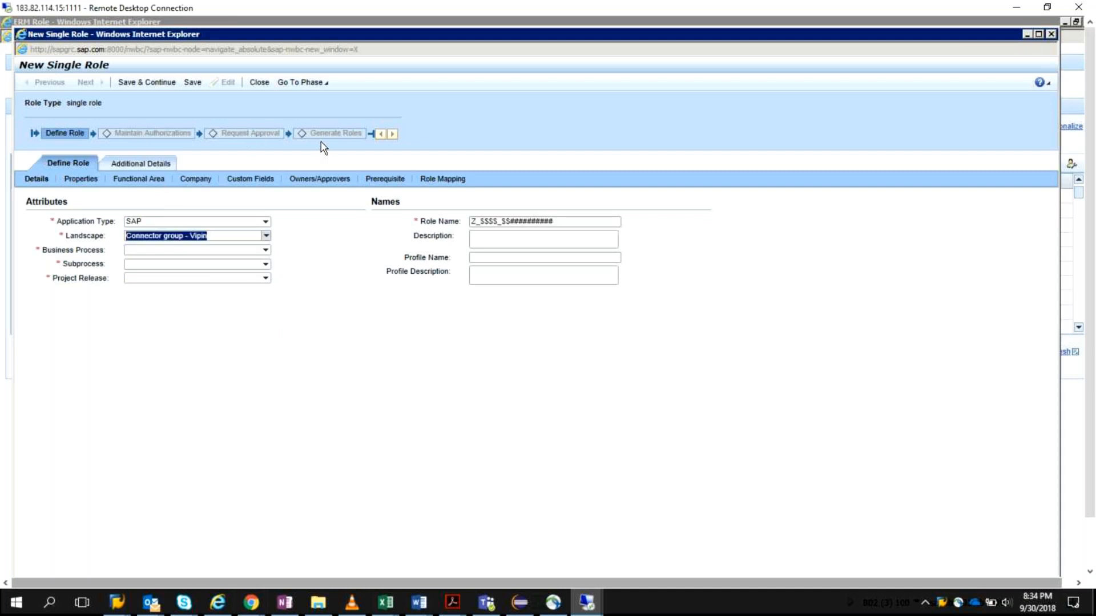
pyautogui.click(265, 251)
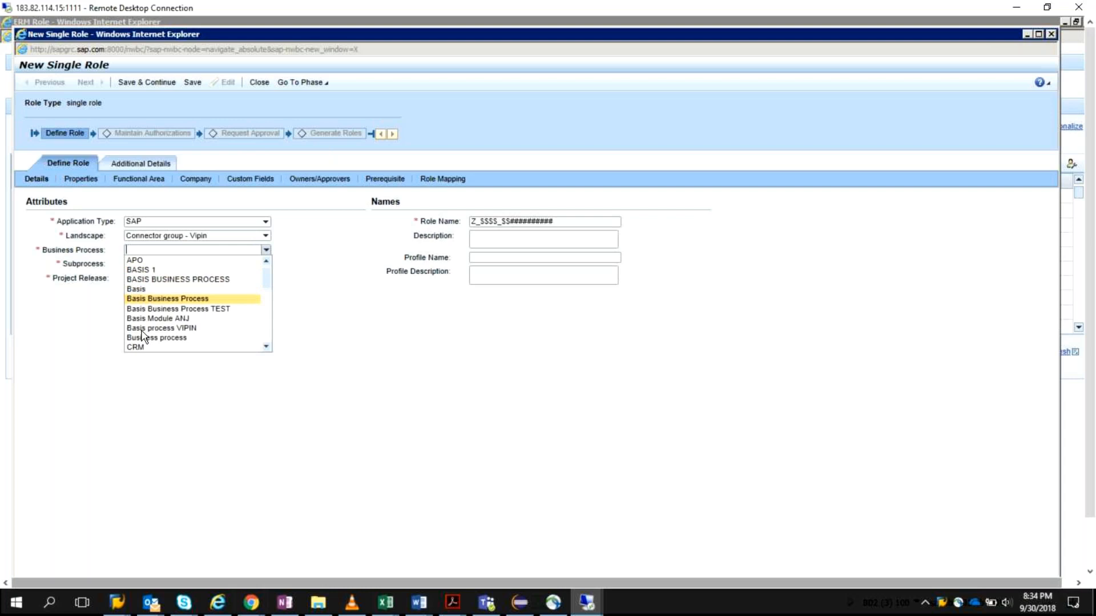
pyautogui.click(154, 289)
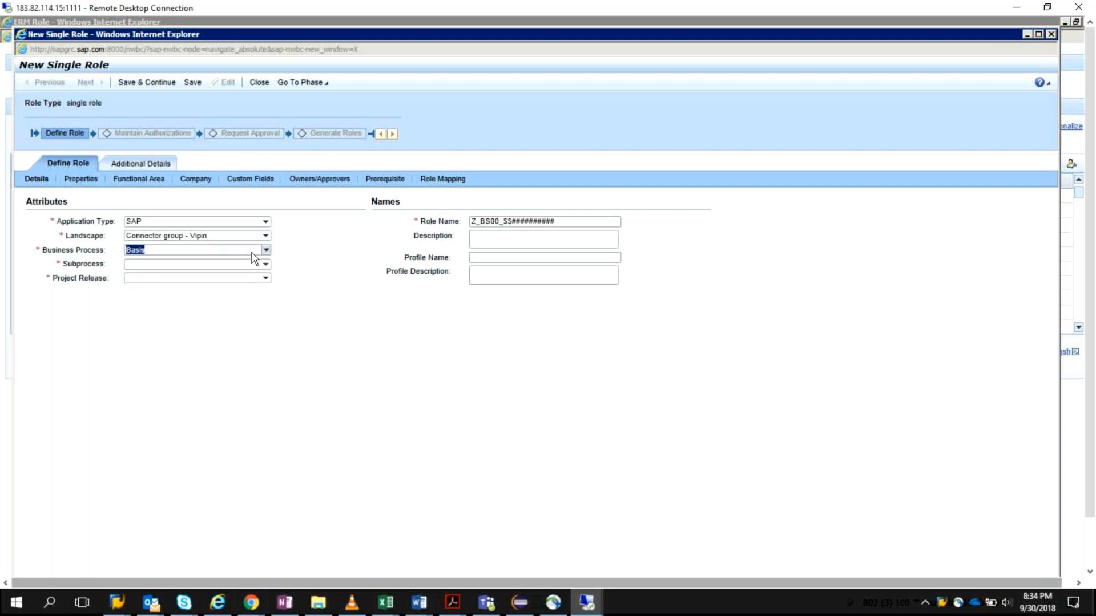
pyautogui.click(266, 250)
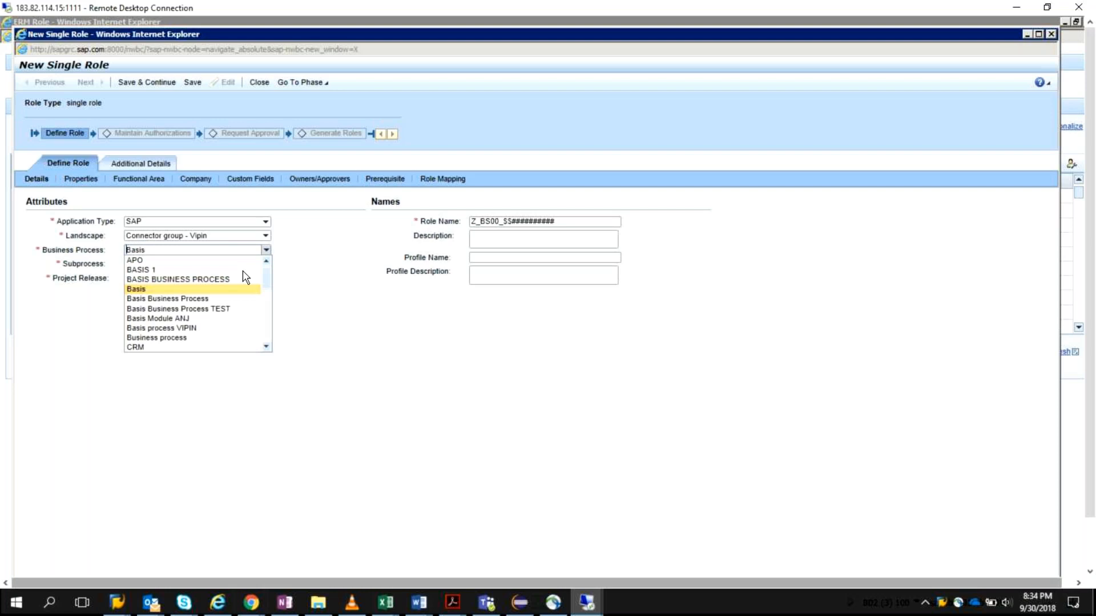
pyautogui.click(212, 329)
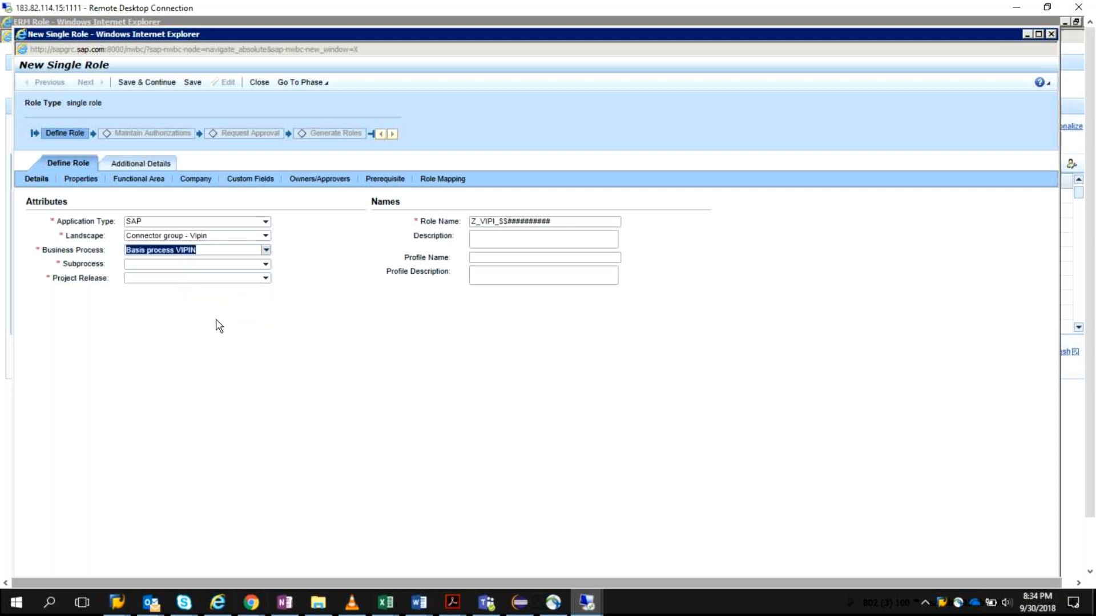
# Step: Set the role's subprocess to client and its project release to GRCProject
pyautogui.click(266, 265)
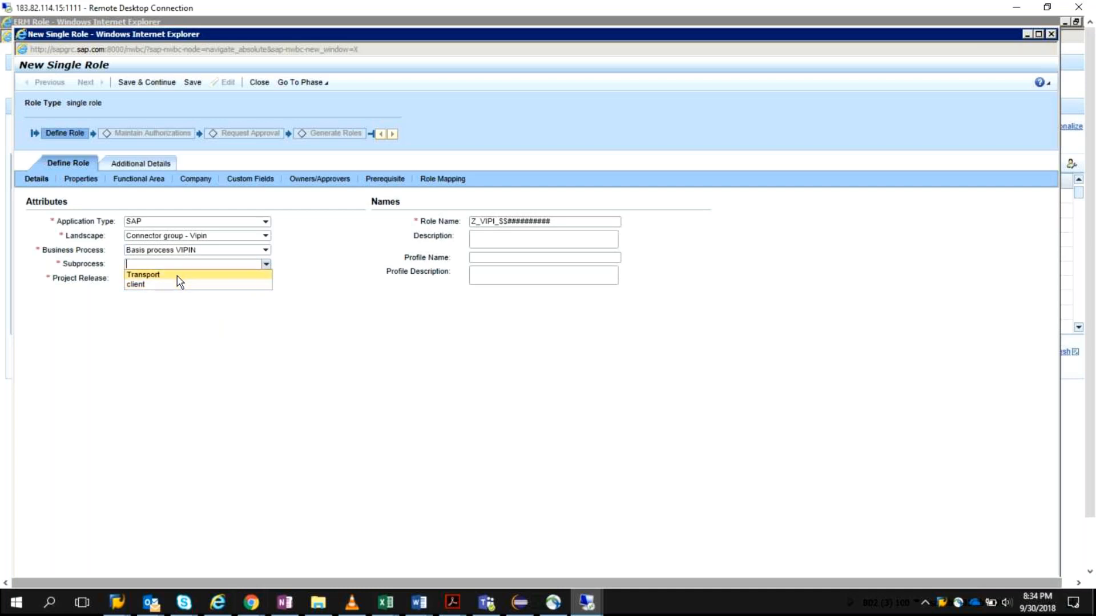
pyautogui.click(214, 283)
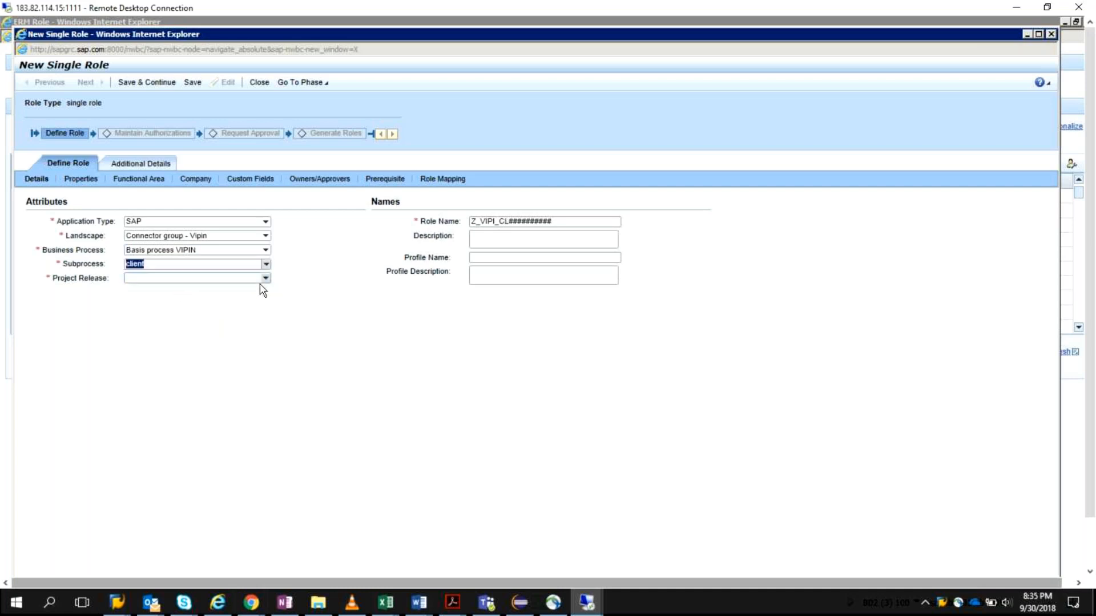
pyautogui.click(267, 279)
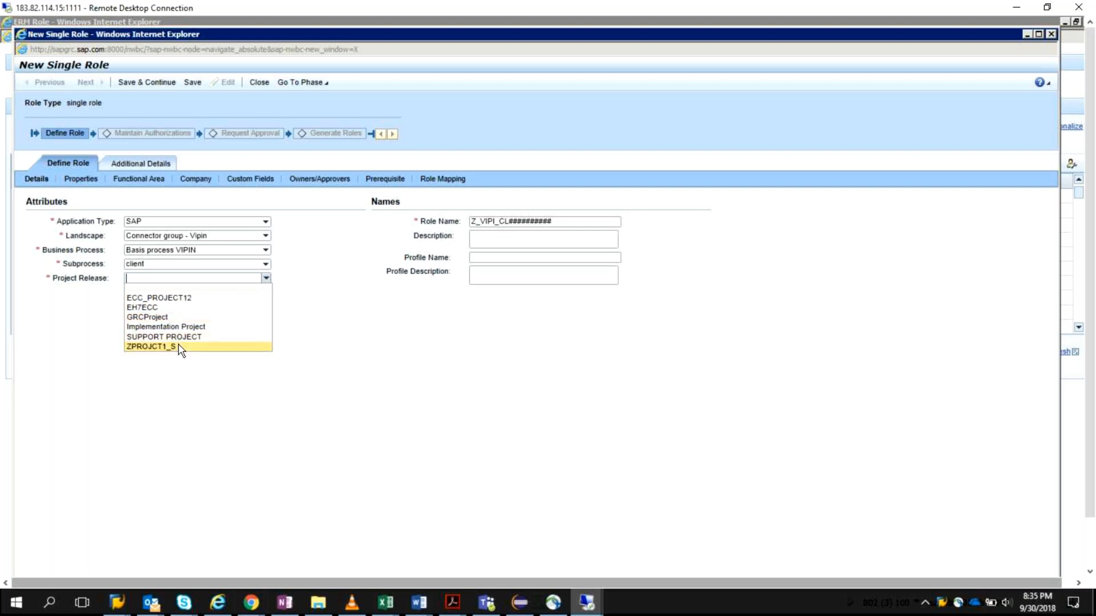
pyautogui.click(173, 316)
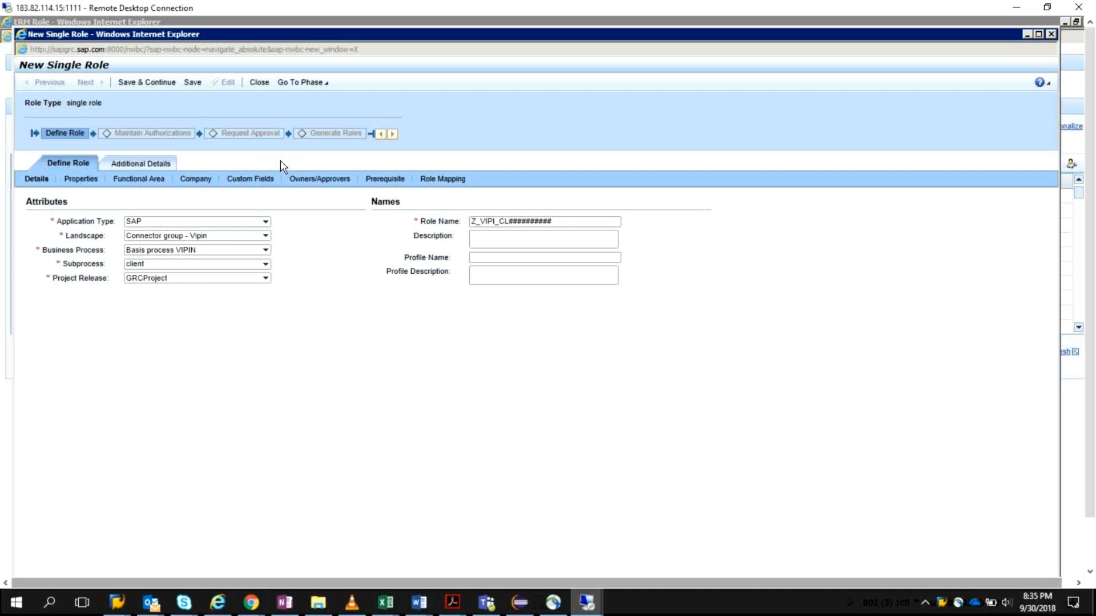
# Step: Replace the placeholder characters in the role name so that it reads Z_VIPI_CL_SCC4_ROLE
pyautogui.click(508, 221)
pyautogui.moveTo(539, 221); pyautogui.dragTo(559, 223)
pyautogui.press('BackSpace')
pyautogui.write('_W')
pyautogui.press('BackSpace')
pyautogui.write('Single')
pyautogui.press('BackSpace')
pyautogui.press('BackSpace')
pyautogui.press('BackSpace')
pyautogui.press('BackSpace')
pyautogui.press('BackSpace')
pyautogui.press('BackSpace')
pyautogui.write('SCCS')
pyautogui.press('BackSpace')
pyautogui.write('4role')
pyautogui.press('BackSpace')
pyautogui.press('BackSpace')
pyautogui.press('BackSpace')
pyautogui.press('BackSpace')
pyautogui.write('_Ro')
pyautogui.press('BackSpace')
pyautogui.write('OLE')
# Step: Save the role and add a blank approver row under Owners/Approvers
pyautogui.click(321, 179)
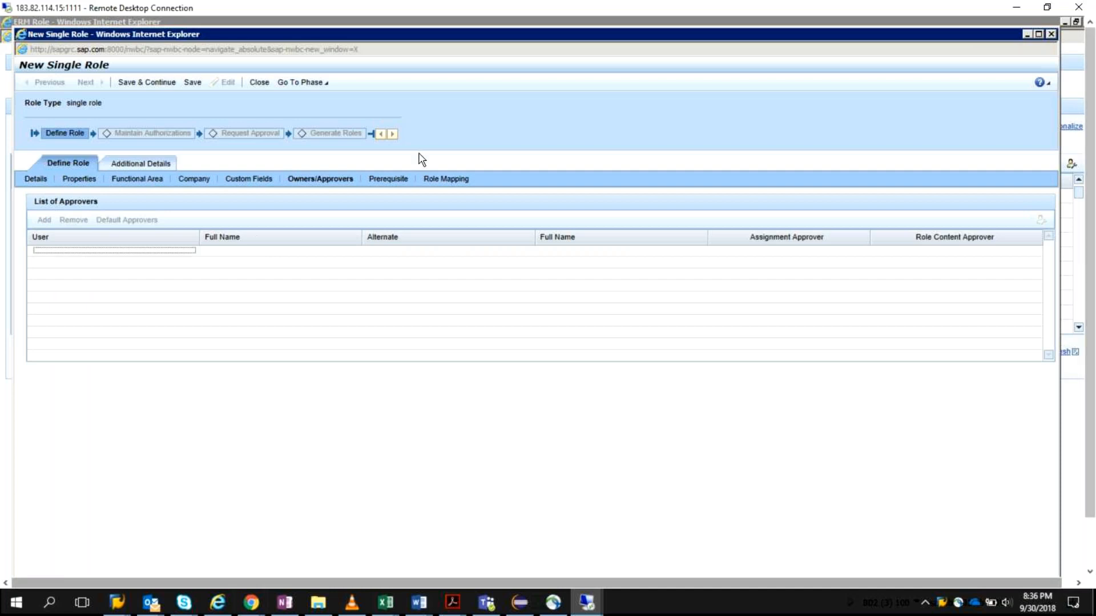
pyautogui.click(192, 84)
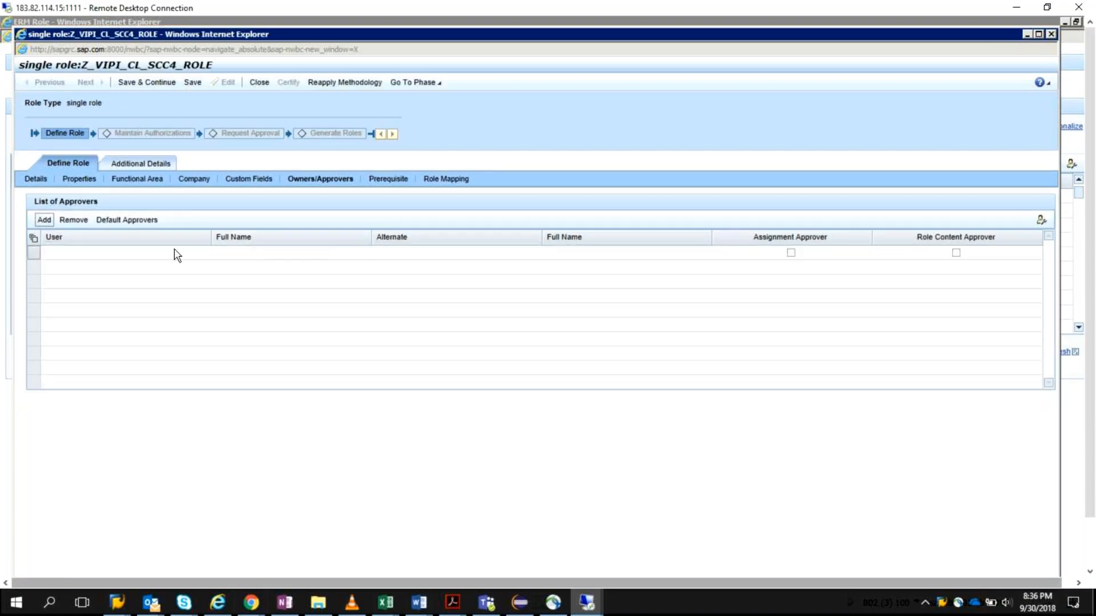
pyautogui.click(217, 253)
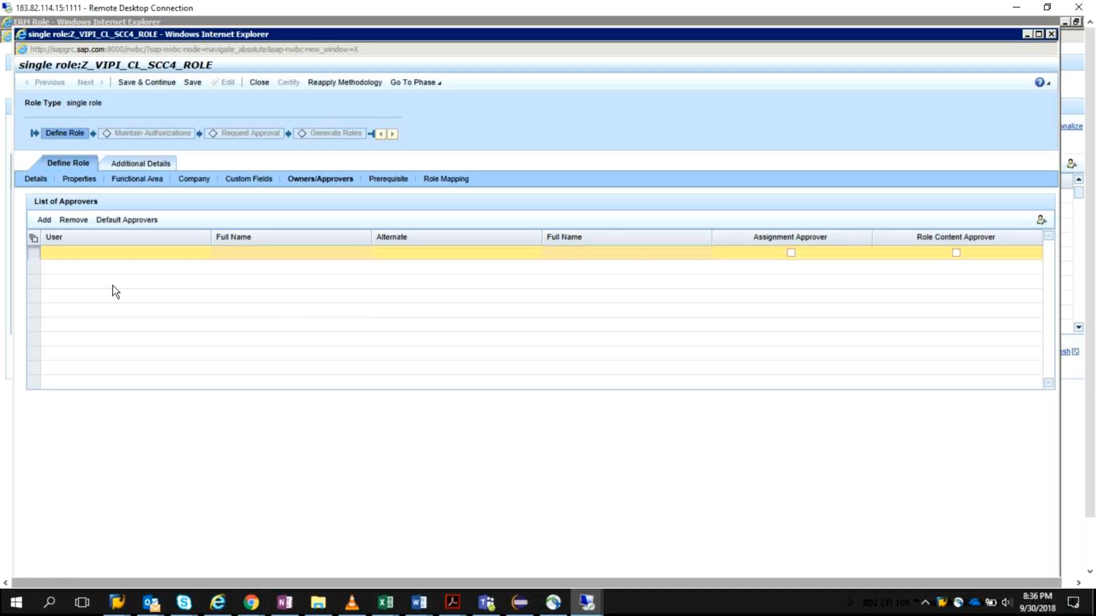
pyautogui.click(182, 252)
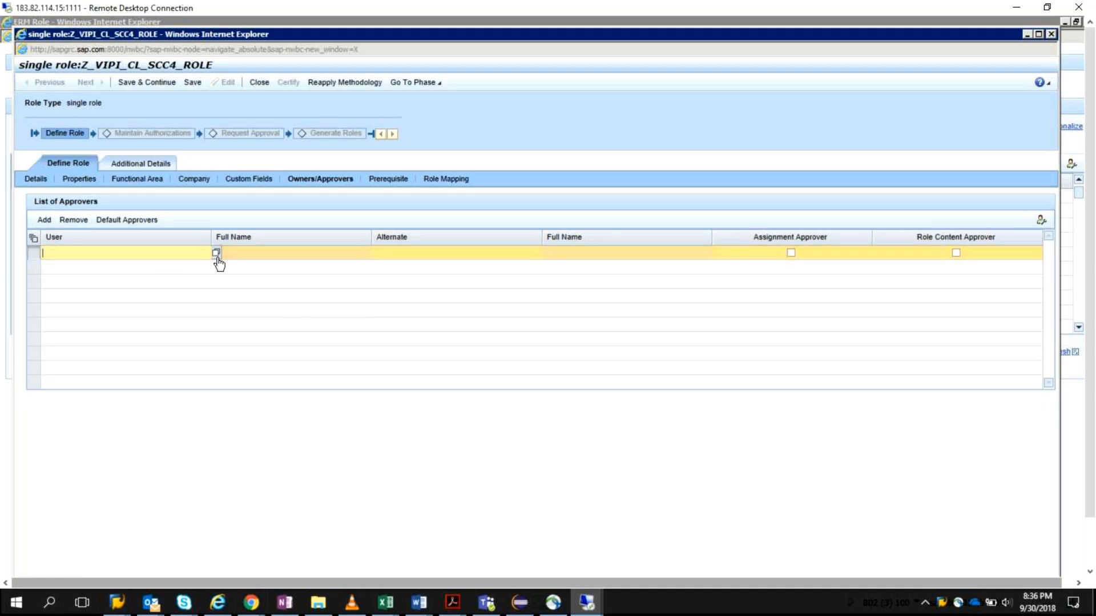
# Step: Search the available role owners for the blank approver row and assign GRCOWNER
pyautogui.click(216, 258)
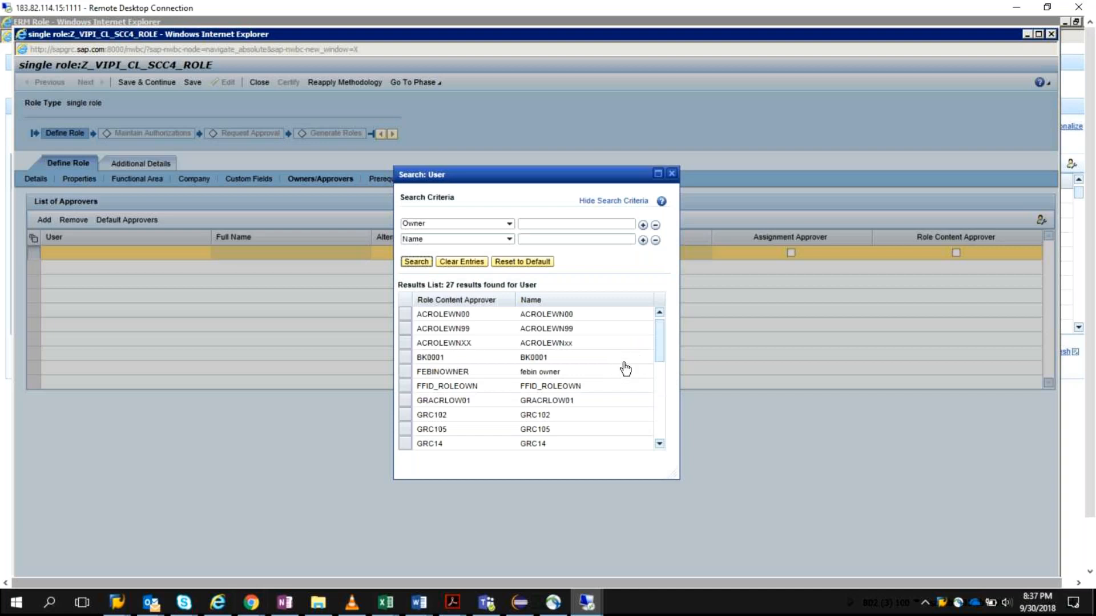
pyautogui.scroll(-1, 625, 370)
pyautogui.scroll(-2, 631, 374)
pyautogui.scroll(-2, 632, 387)
pyautogui.scroll(-2, 634, 391)
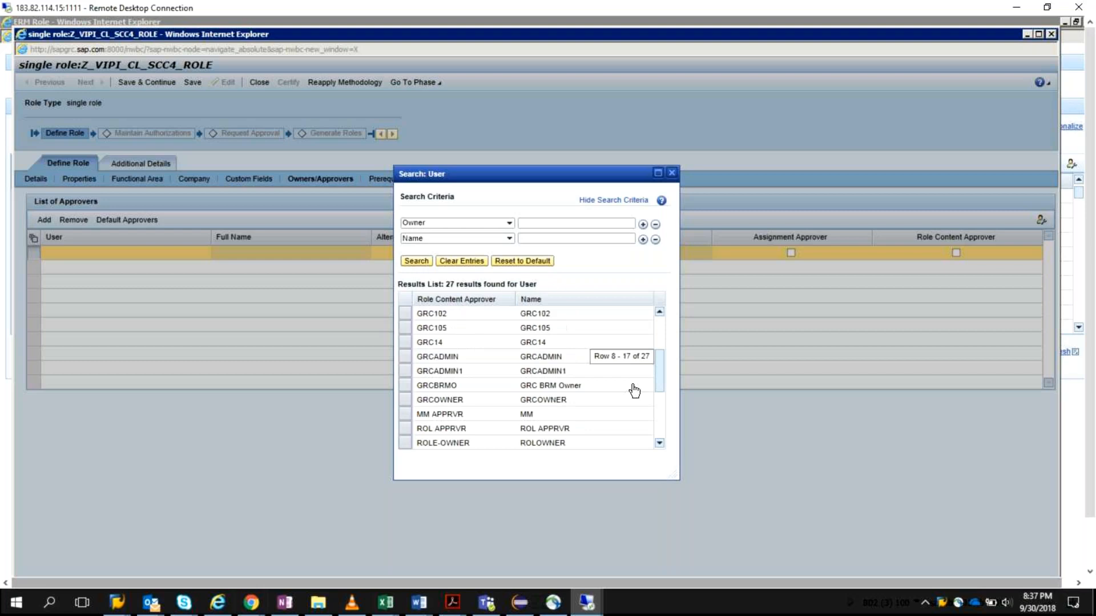
pyautogui.scroll(-2, 634, 391)
pyautogui.scroll(-2, 634, 390)
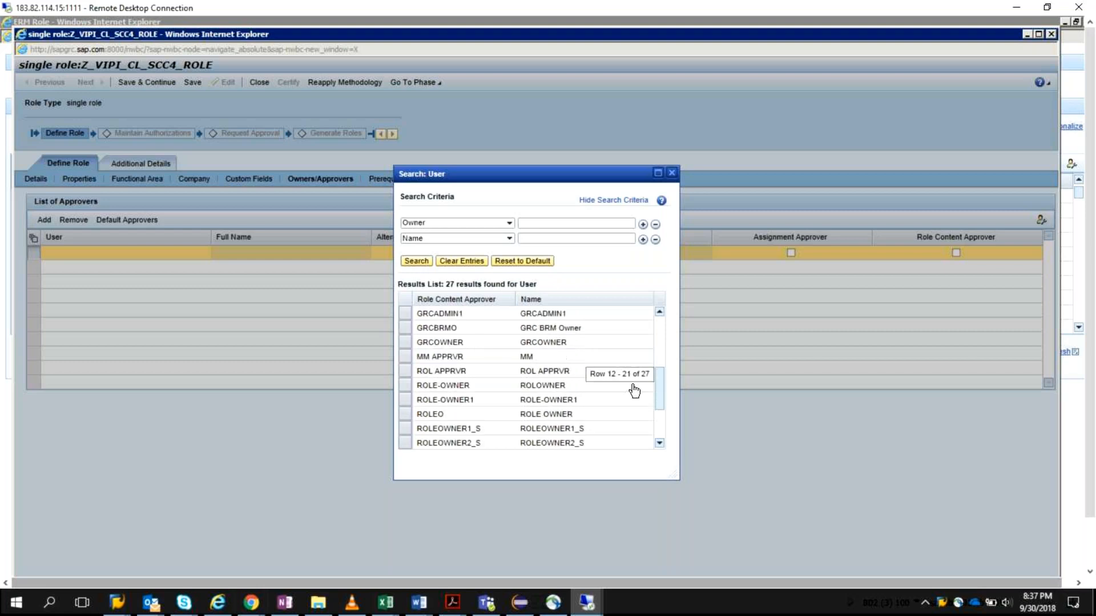
pyautogui.scroll(-2, 634, 391)
pyautogui.scroll(-2, 634, 391)
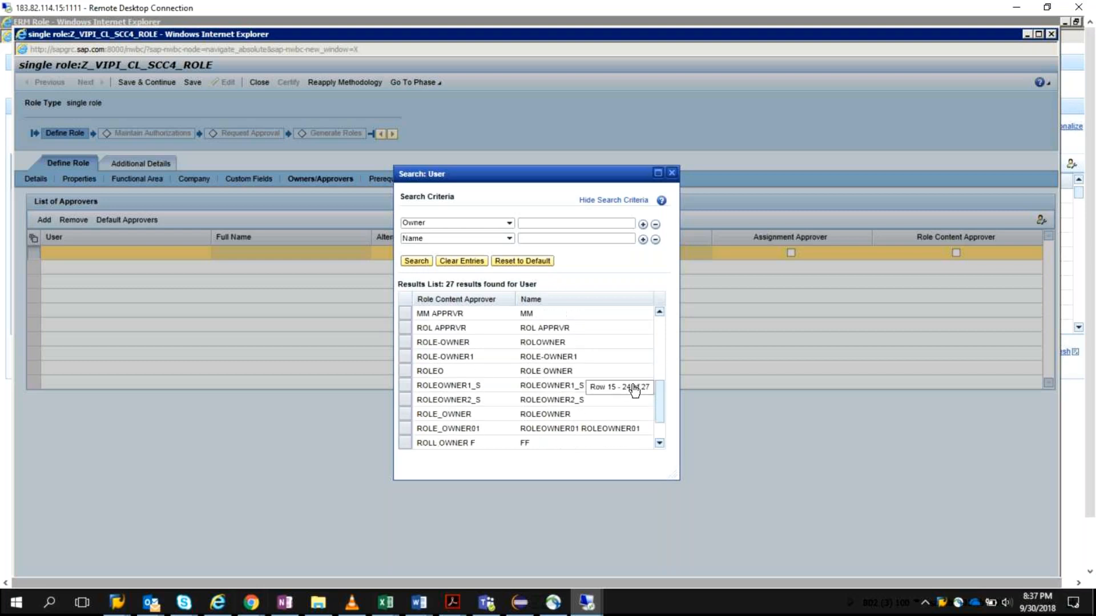
pyautogui.scroll(-2, 634, 391)
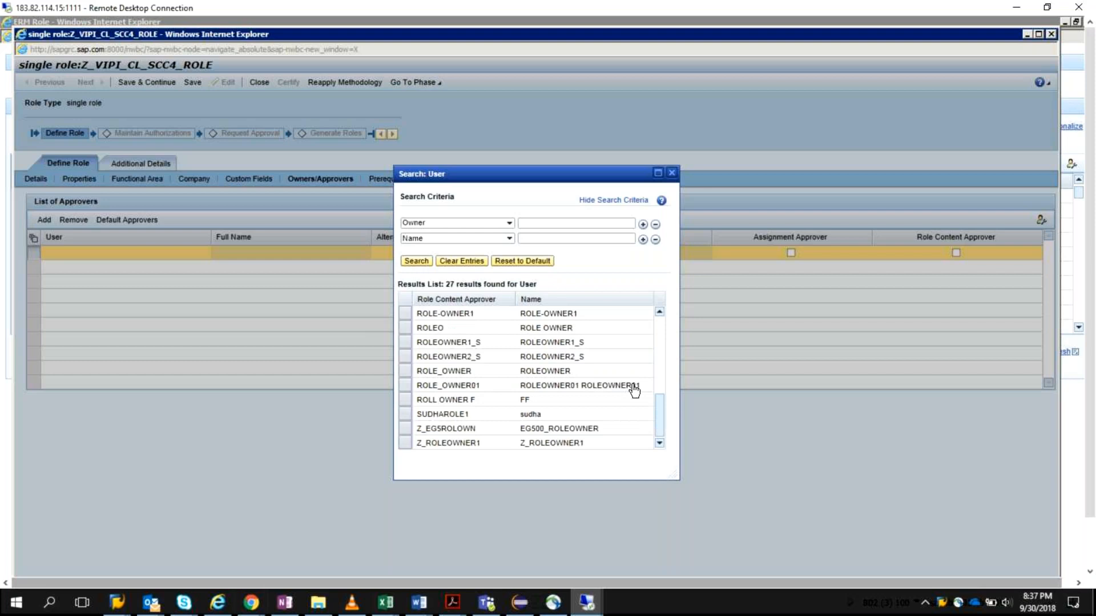
pyautogui.scroll(3, 634, 391)
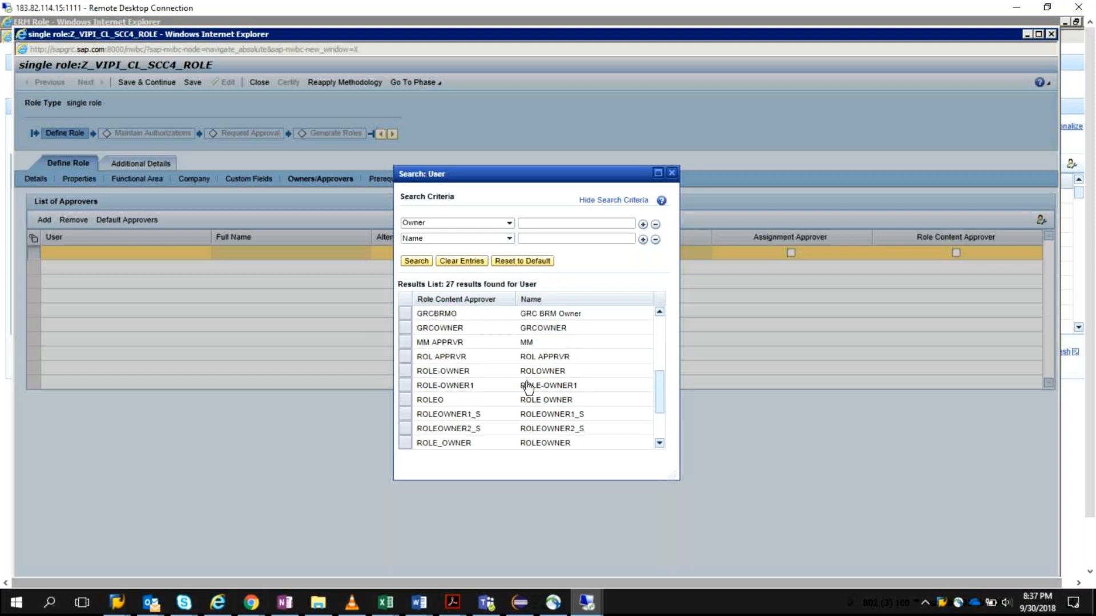
pyautogui.scroll(1, 643, 387)
pyautogui.scroll(7, 642, 388)
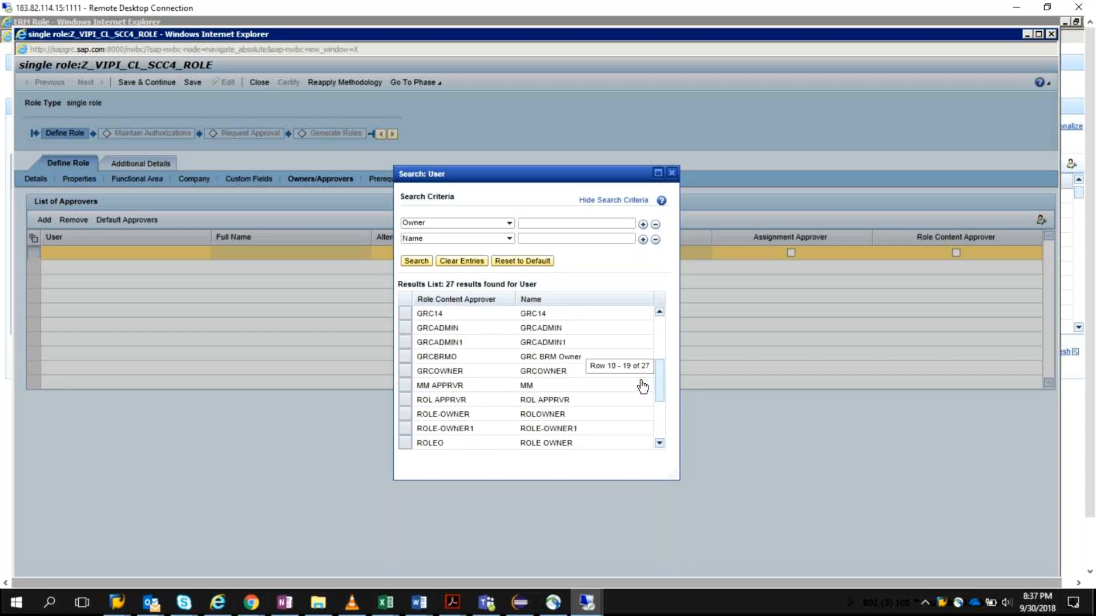
pyautogui.scroll(4, 642, 388)
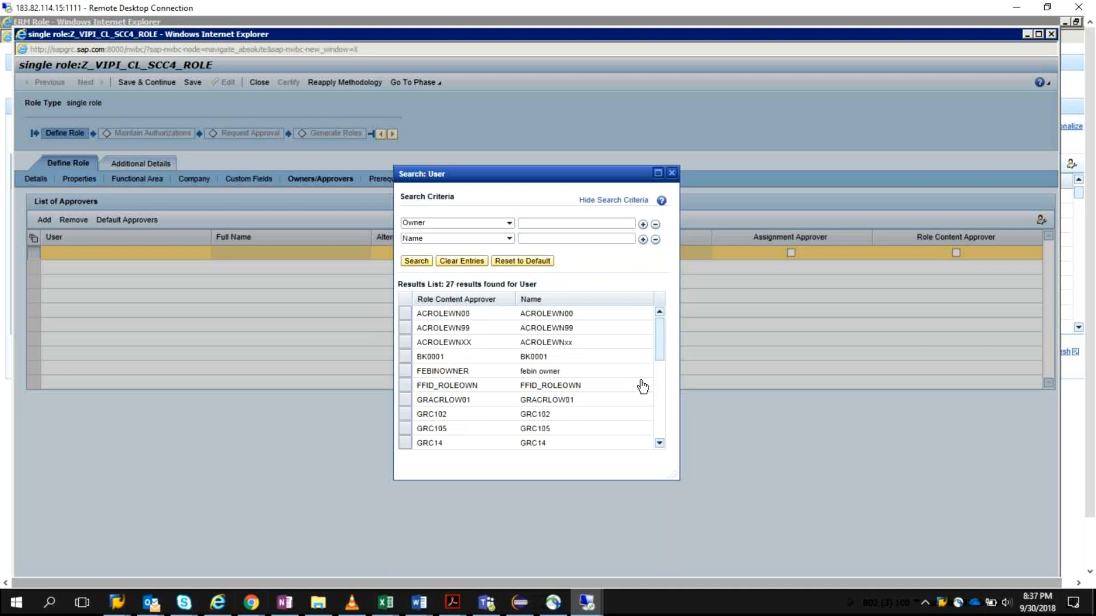
pyautogui.scroll(-2, 642, 387)
pyautogui.scroll(-1, 642, 388)
pyautogui.scroll(-1, 642, 387)
pyautogui.scroll(-1, 642, 387)
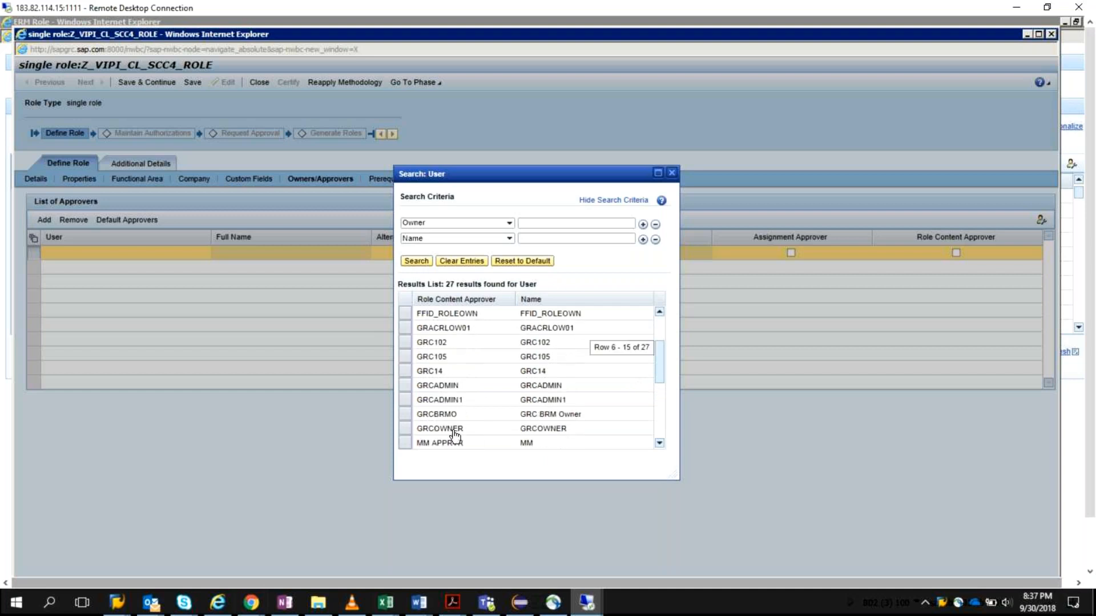
pyautogui.click(407, 430)
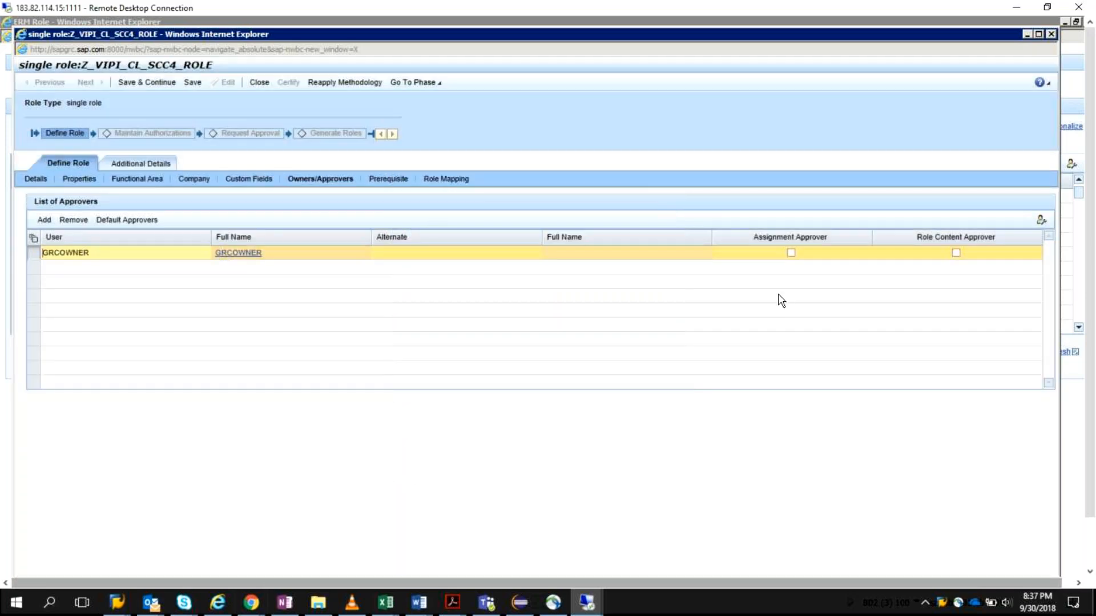
# Step: Clear the user in the approver row and assign GRCBRMO from the user search
pyautogui.click(193, 255)
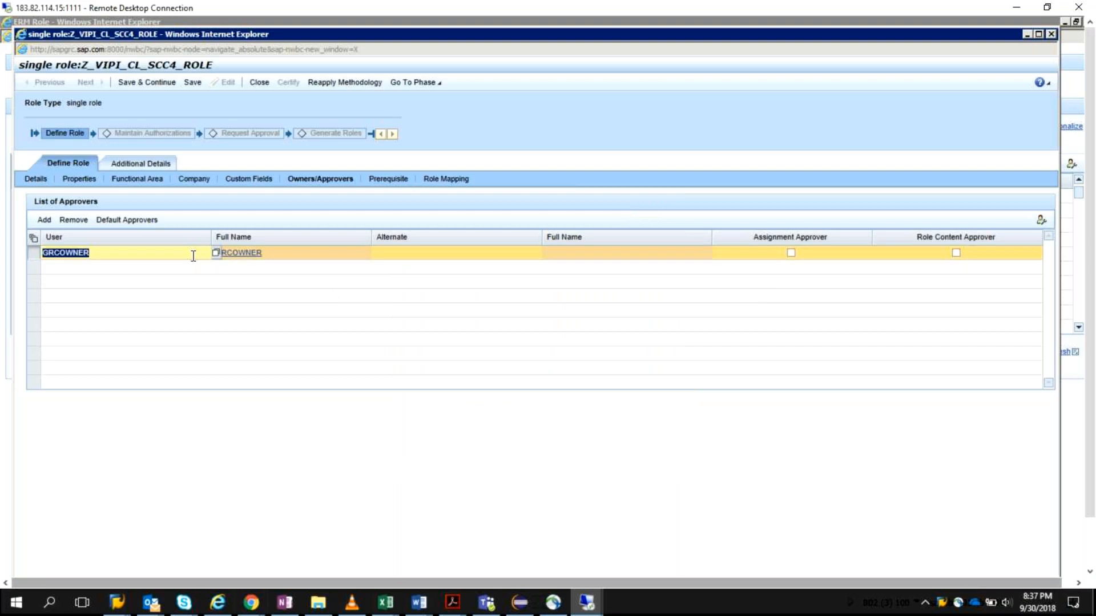
pyautogui.write('BRM')
pyautogui.press('BackSpace')
pyautogui.press('BackSpace')
pyautogui.press('BackSpace')
pyautogui.click(216, 253)
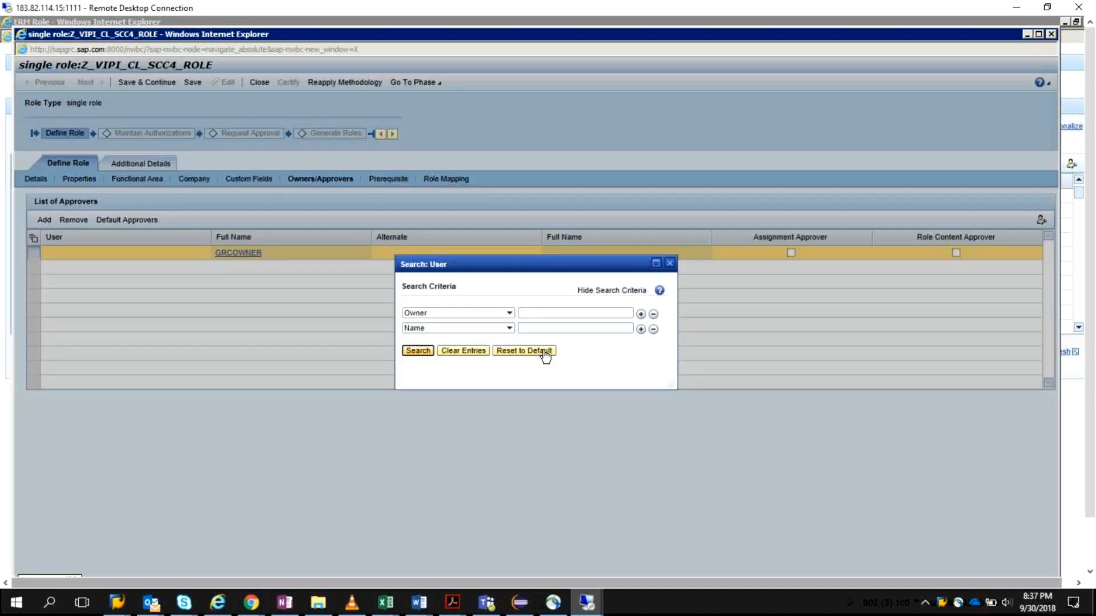
pyautogui.scroll(-1, 548, 357)
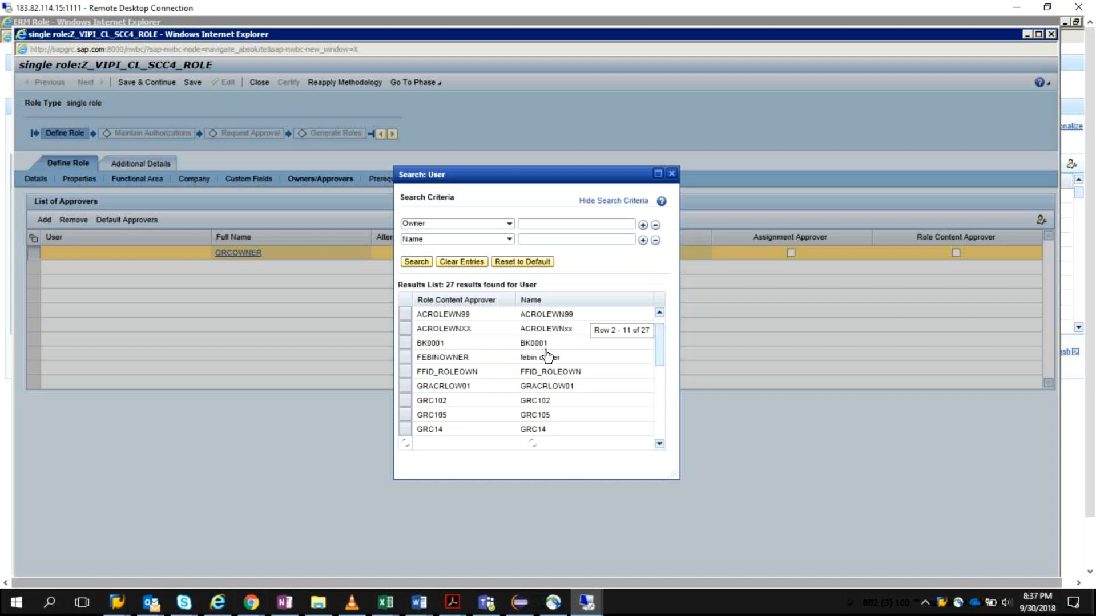
pyautogui.scroll(-1, 548, 359)
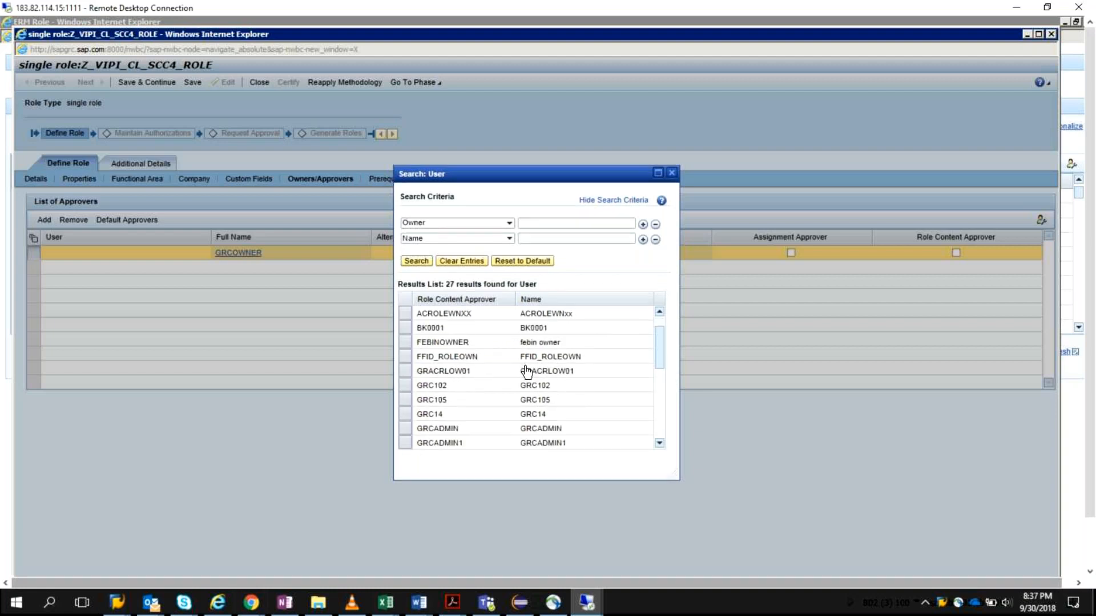
pyautogui.scroll(-2, 526, 371)
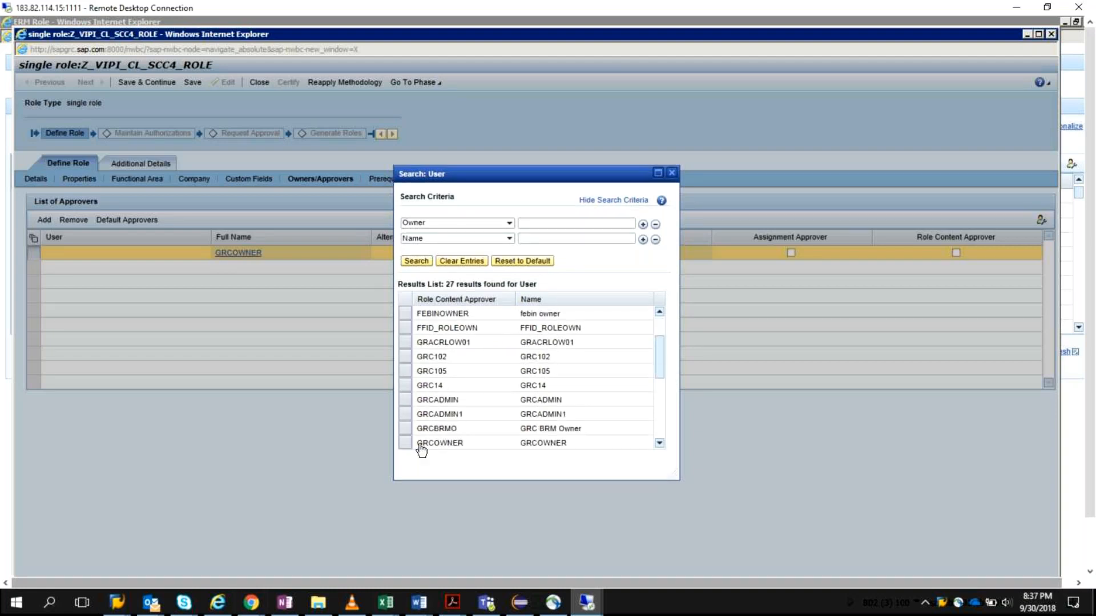
pyautogui.click(405, 428)
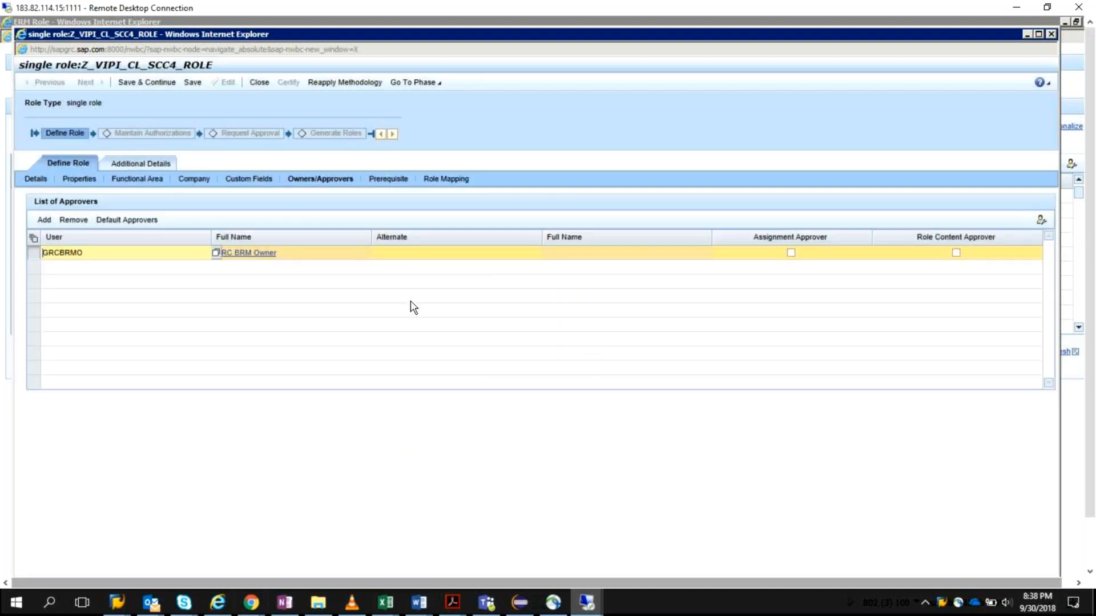
# Step: Make GRCBRMO both assignment approver and role content approver, and save the role, continuing to the Maintain Authorizations phase
pyautogui.click(792, 253)
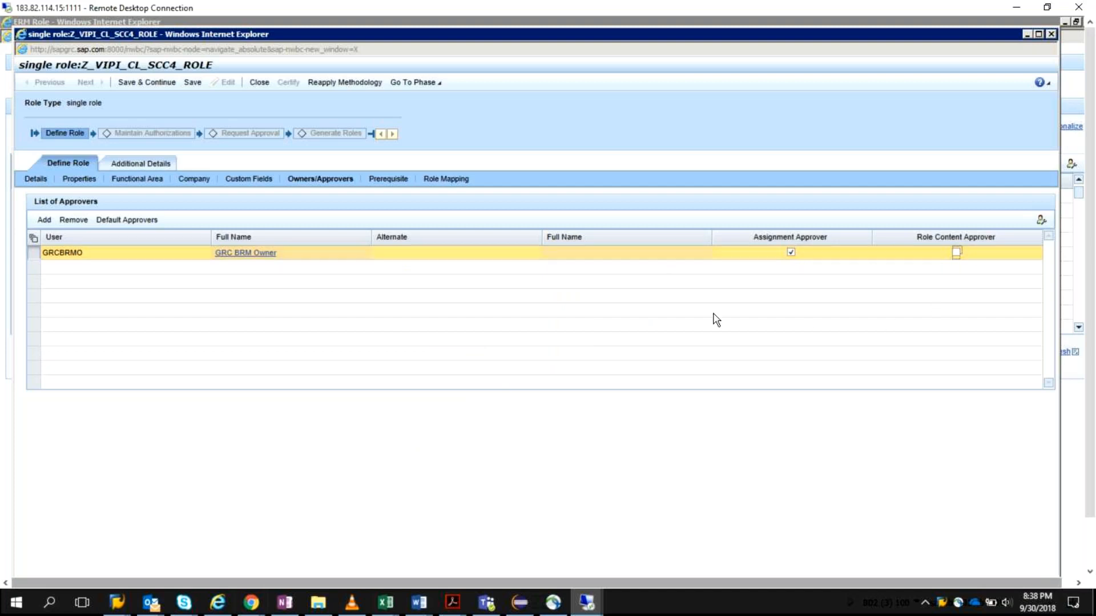
pyautogui.click(956, 255)
pyautogui.click(151, 84)
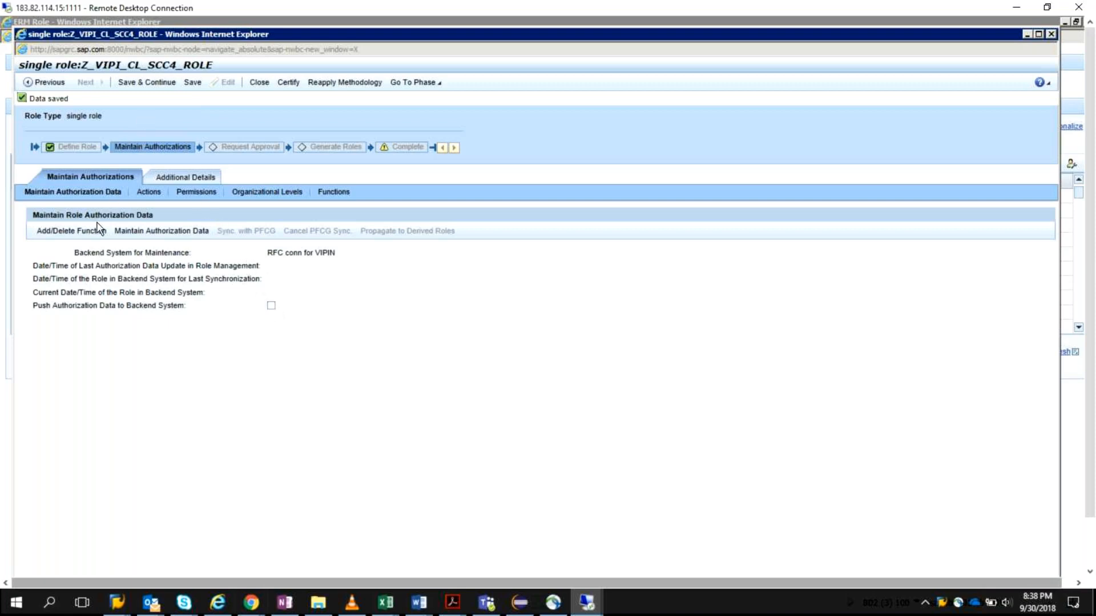
# Step: Open function assignment for the role's authorization data and look through the available function IDs
pyautogui.click(81, 236)
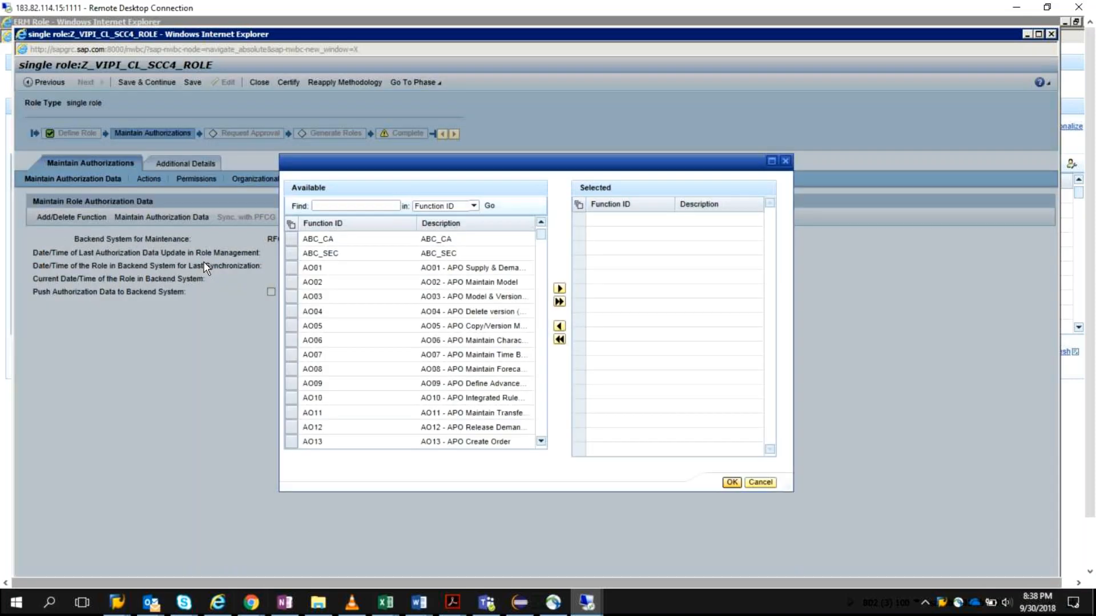
pyautogui.scroll(-1, 472, 350)
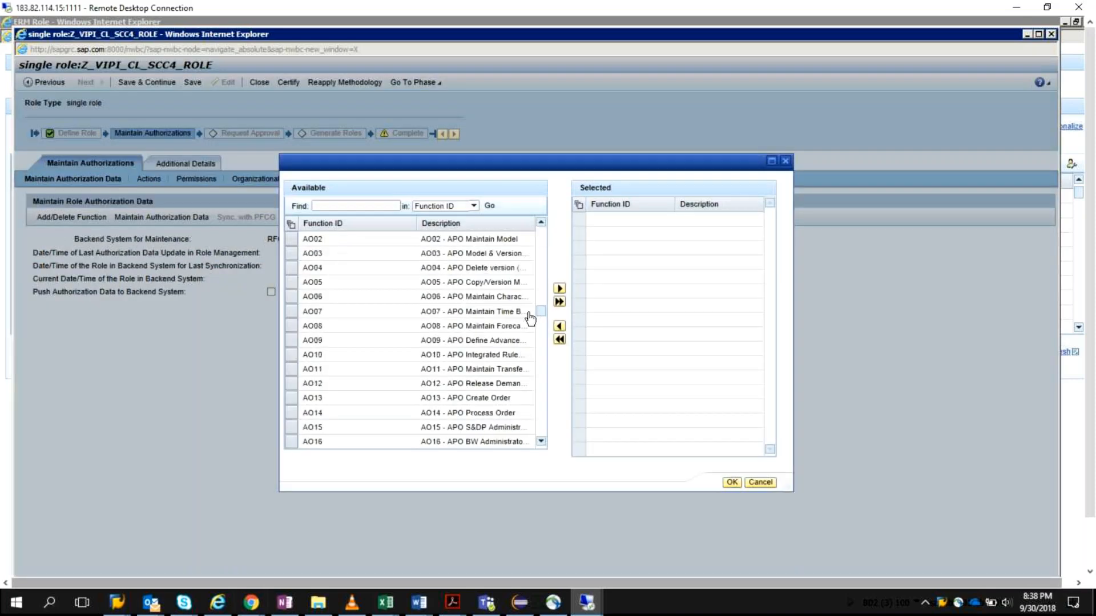
pyautogui.scroll(-5, 519, 331)
pyautogui.scroll(-1, 513, 405)
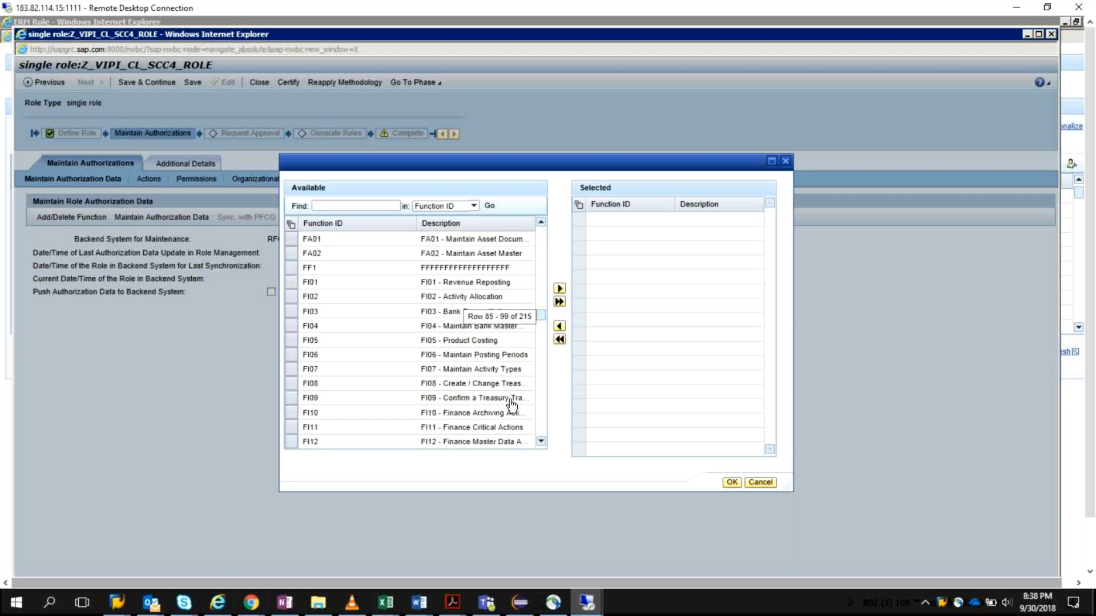
pyautogui.scroll(-4, 511, 405)
pyautogui.scroll(-1, 350, 348)
pyautogui.scroll(-1, 350, 347)
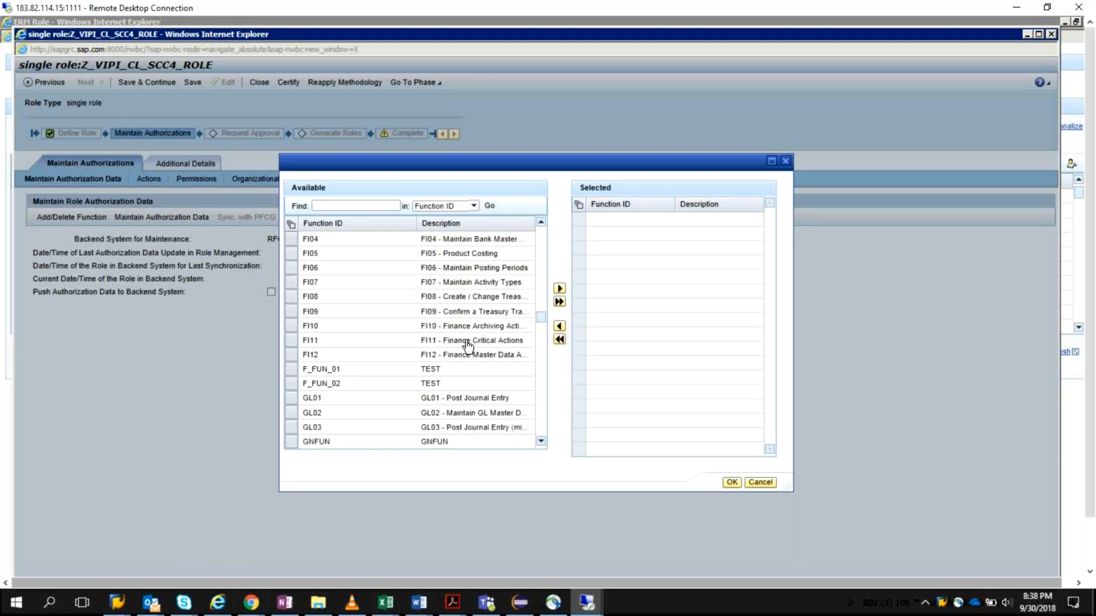
pyautogui.scroll(-2, 465, 342)
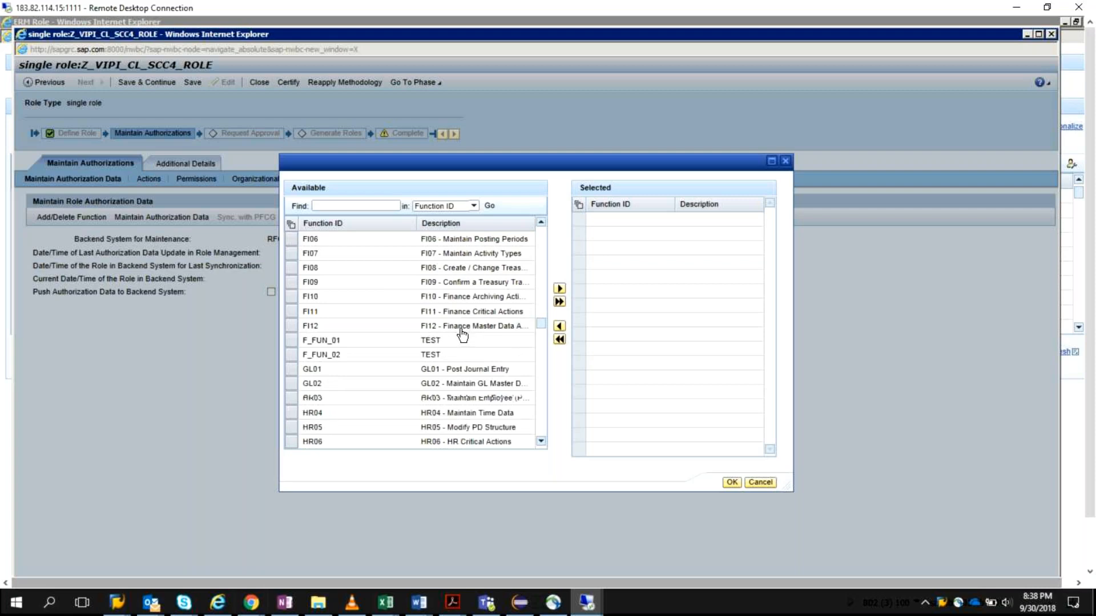
pyautogui.scroll(-5, 462, 337)
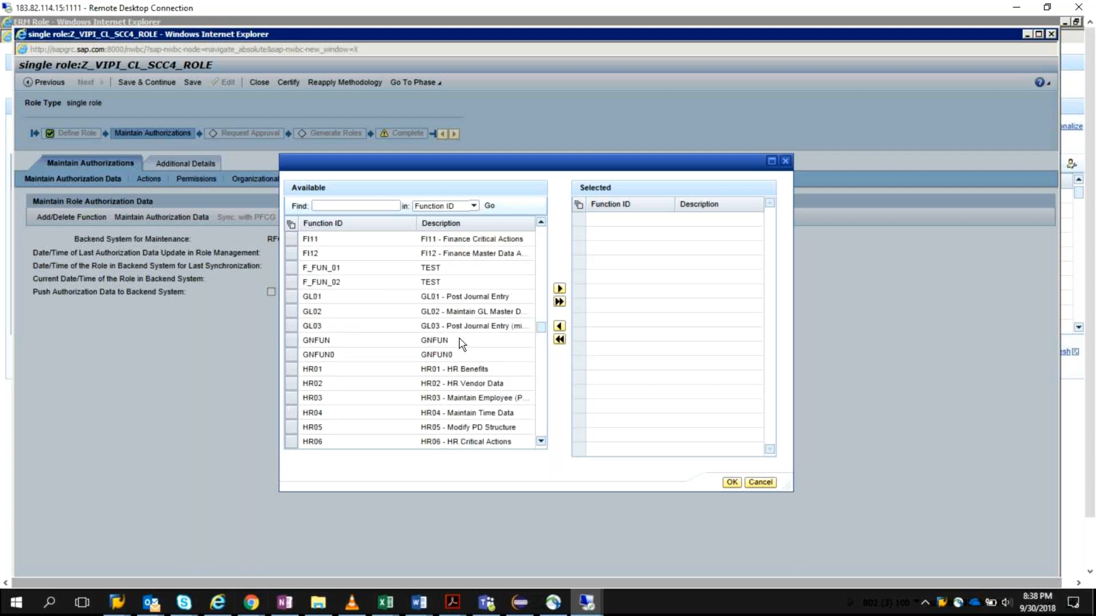
pyautogui.scroll(-4, 460, 342)
# Step: Switch to Excel, open the GRC.xlsx workbook and copy the Transport function ID F001 from cell C15
pyautogui.moveTo(387, 605)
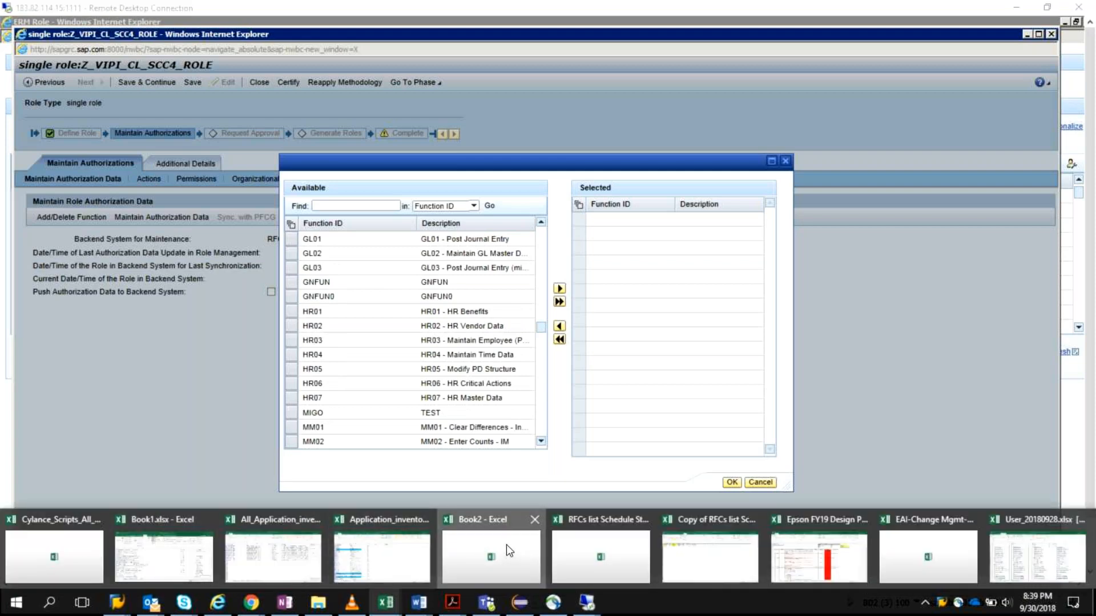
pyautogui.click(507, 546)
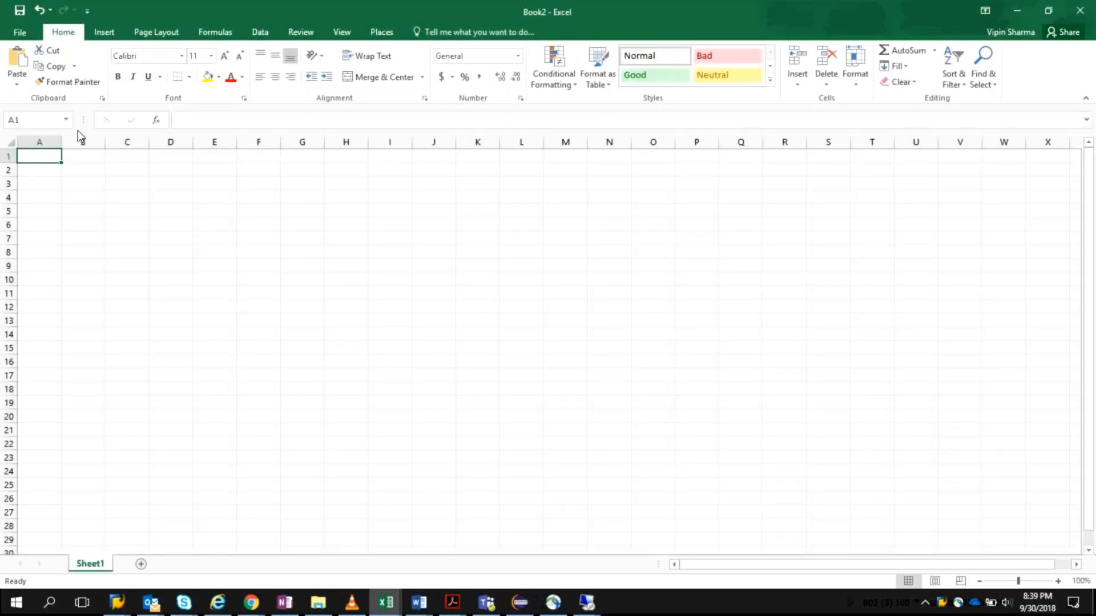
pyautogui.hotkey('ctrl', 'o')
pyautogui.click(371, 279)
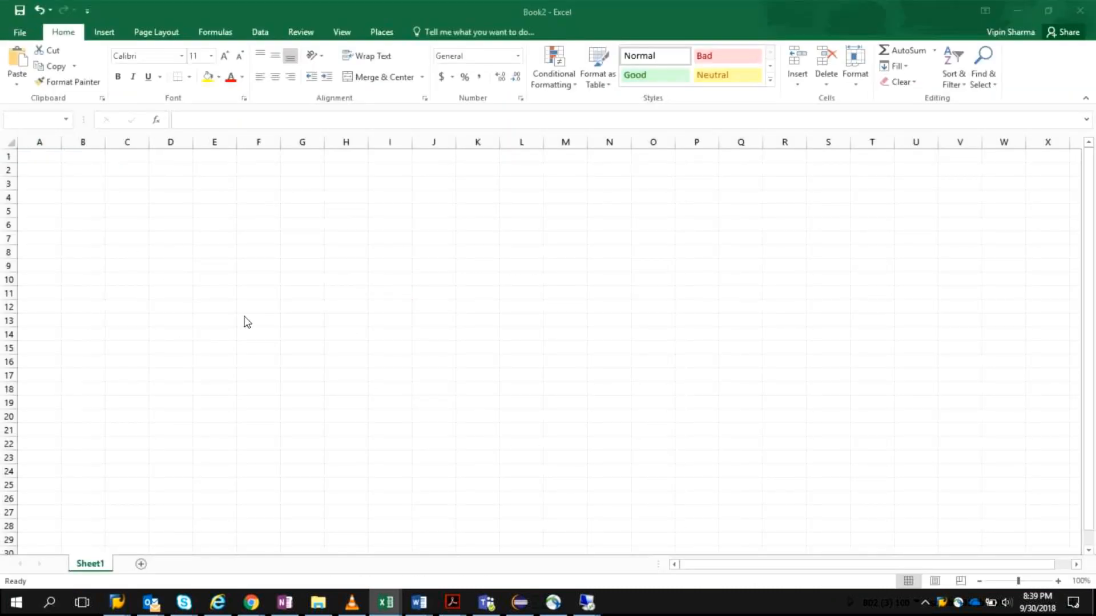
pyautogui.click(178, 349)
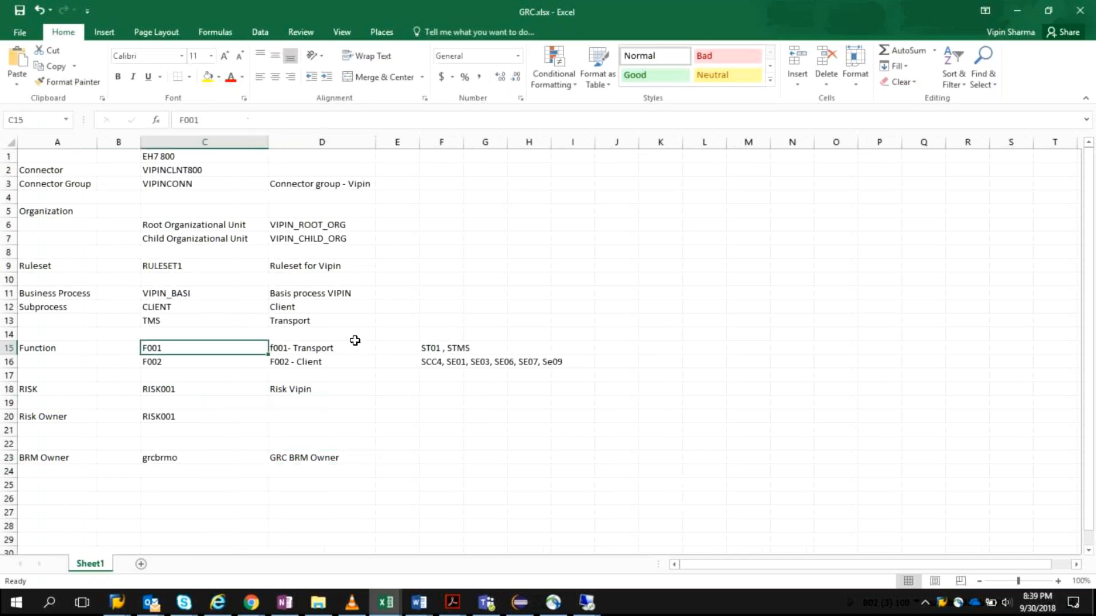
pyautogui.hotkey('ctrl', 'c')
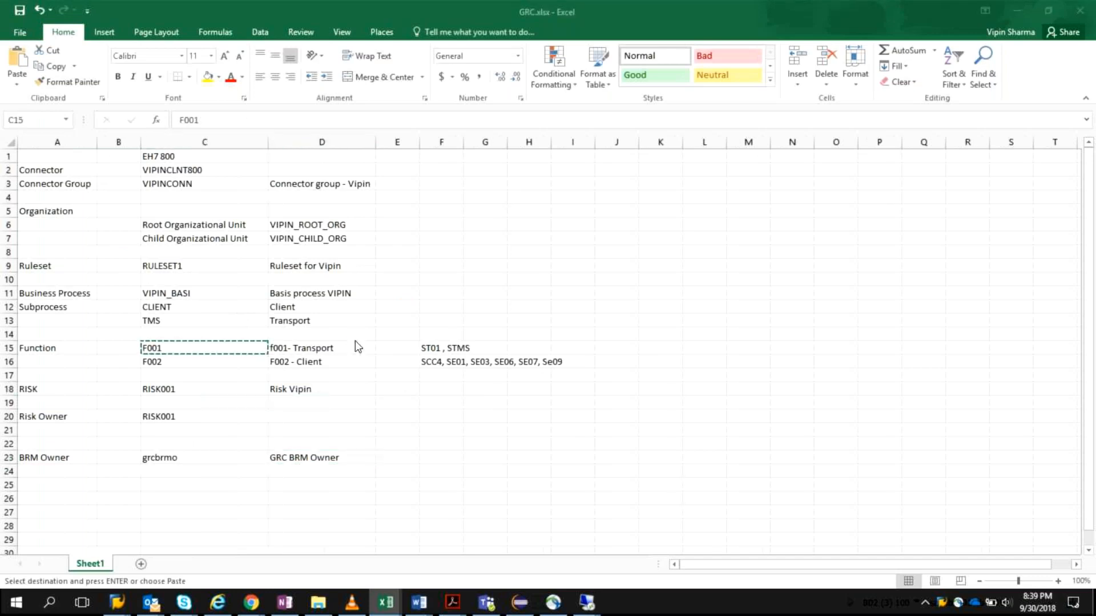
pyautogui.hotkey('alt', 'Tab')
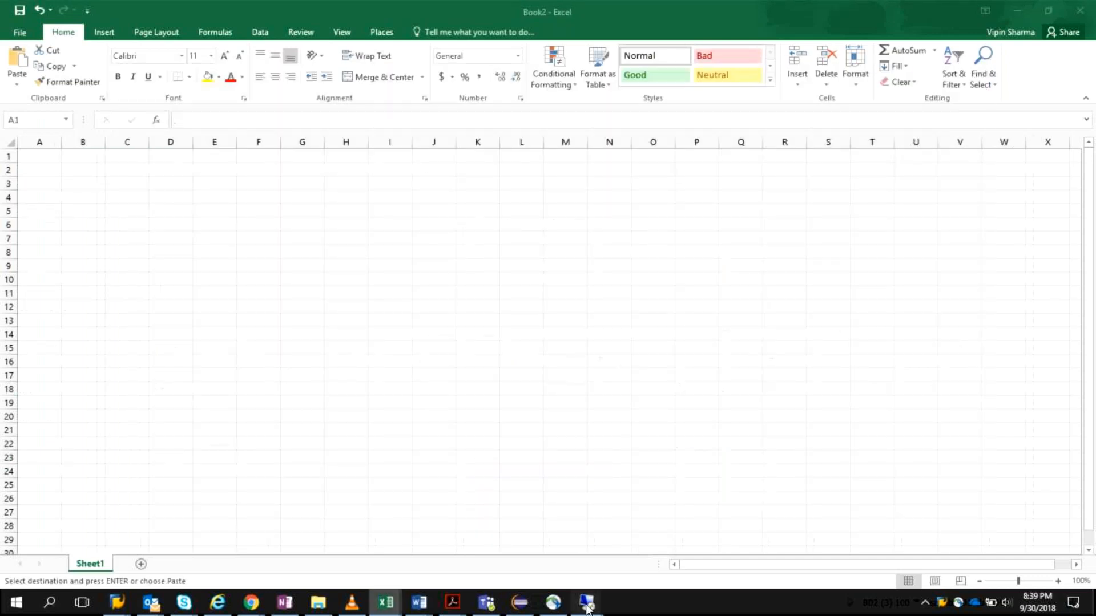
# Step: Return to the role in the Remote Desktop session, search the available function IDs for F001 and select the matching function
pyautogui.click(587, 604)
pyautogui.moveTo(588, 602)
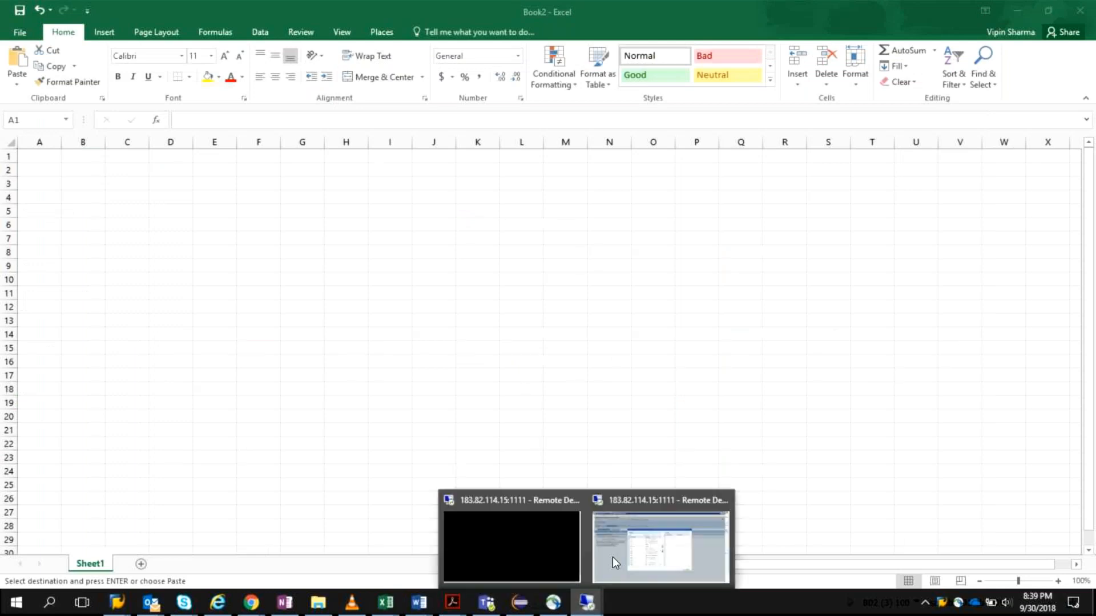
pyautogui.click(619, 544)
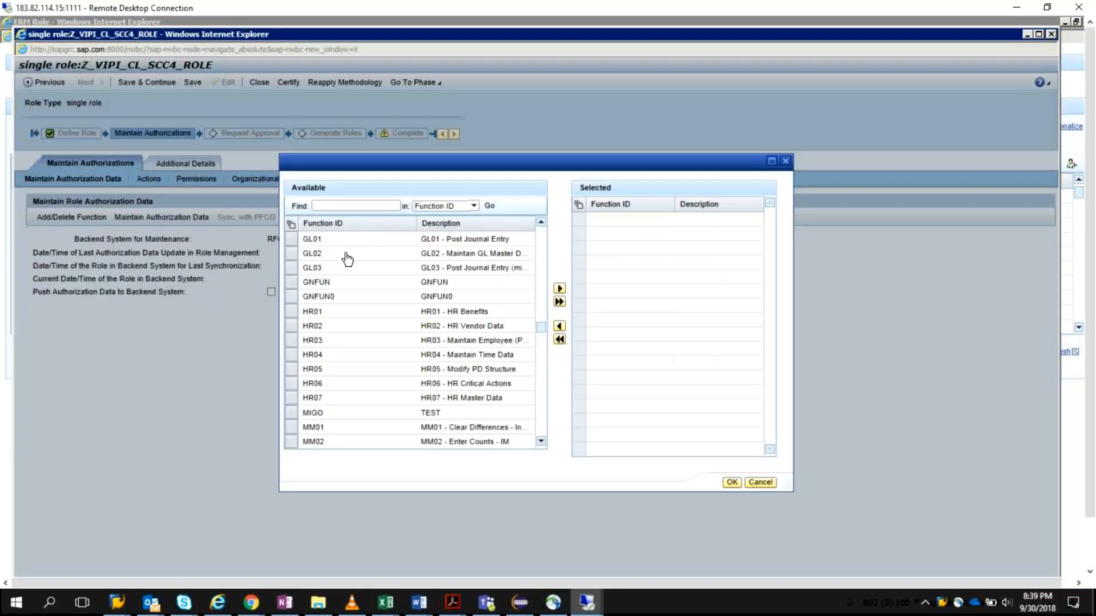
pyautogui.click(358, 206)
pyautogui.write('F001')
pyautogui.click(490, 206)
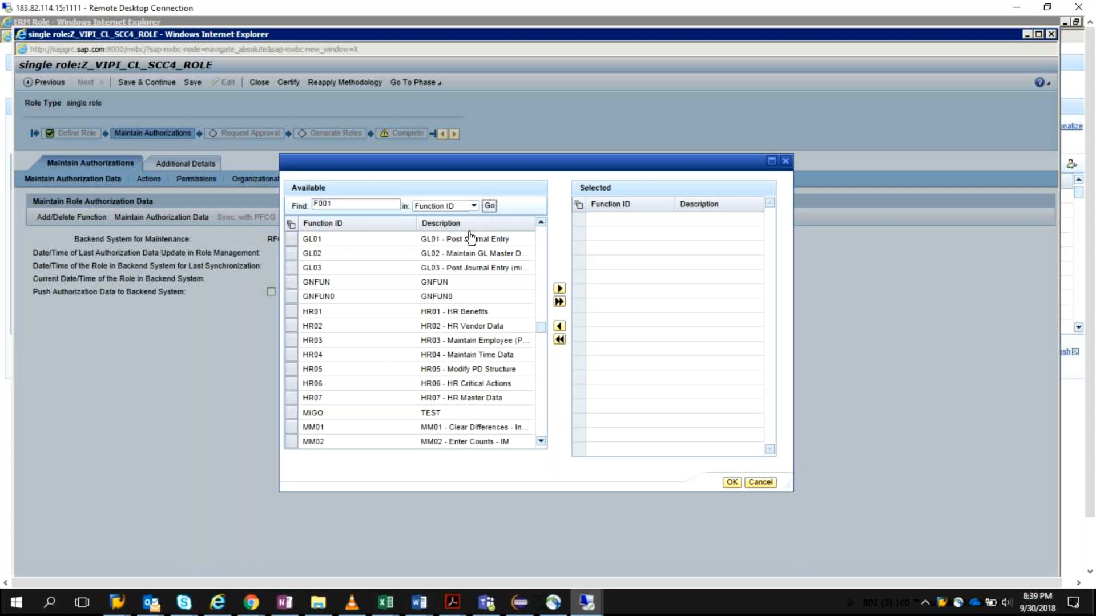
pyautogui.click(291, 240)
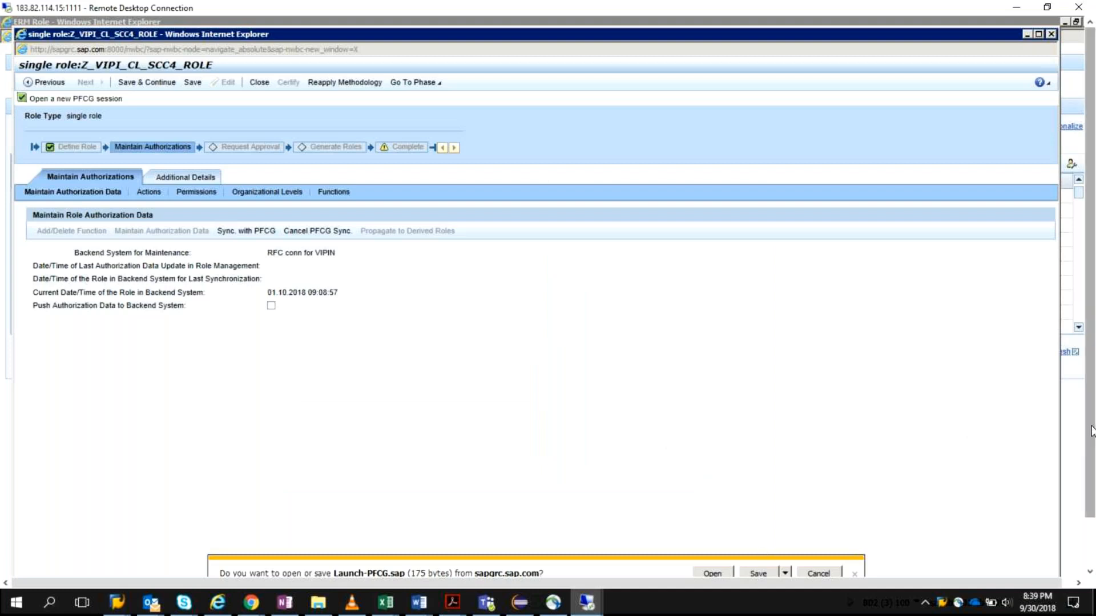
# Step: Open the offered Launch-PFCG.sap file to start a PFCG session for the role
pyautogui.moveTo(1092, 433); pyautogui.dragTo(1091, 470)
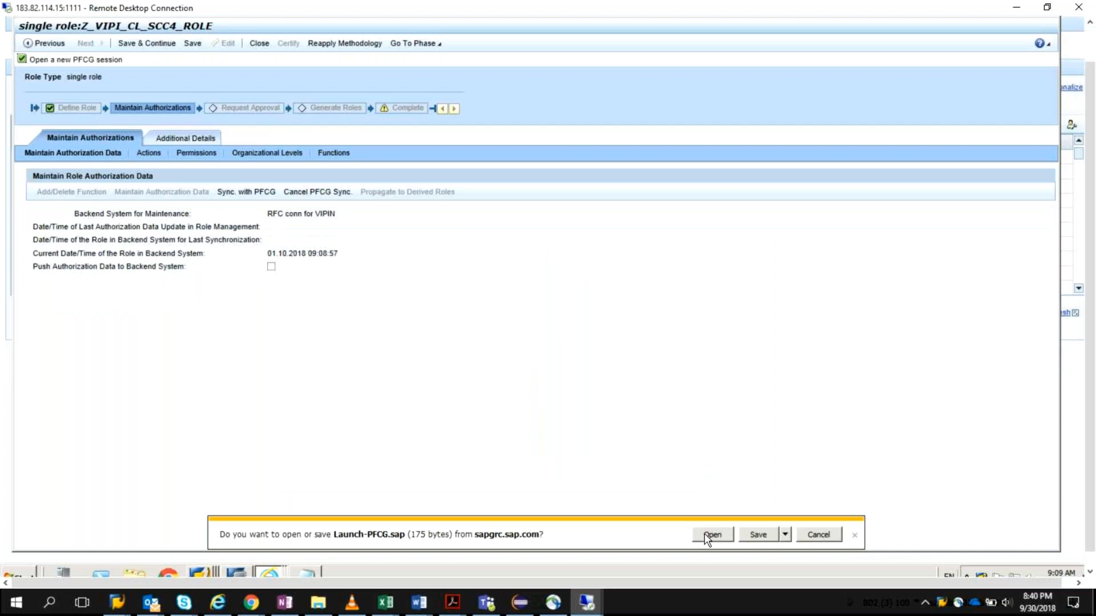
pyautogui.click(710, 535)
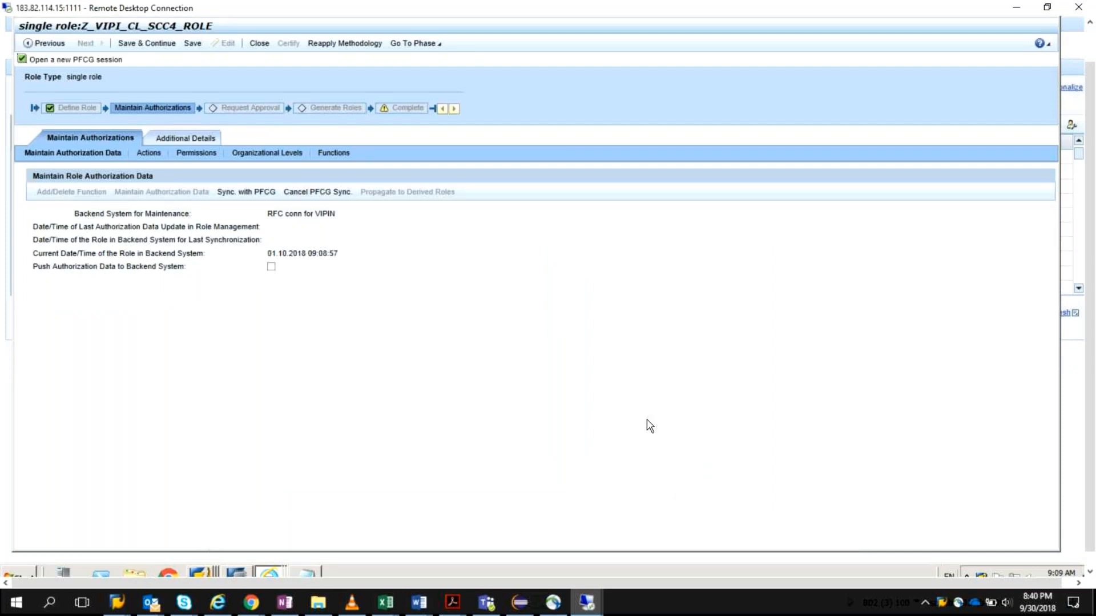
pyautogui.click(644, 330)
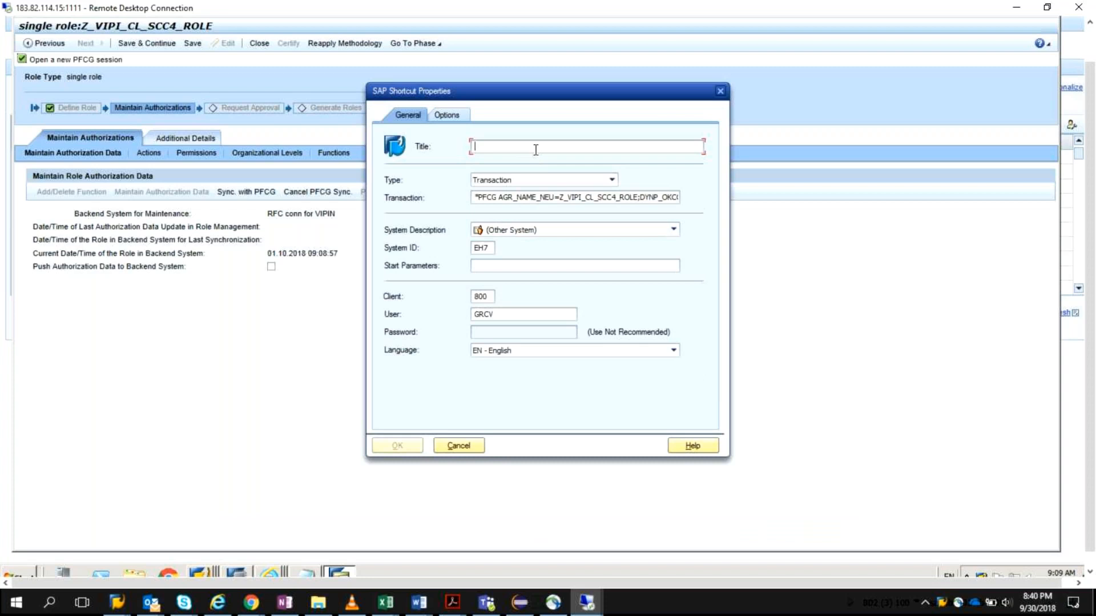
# Step: Title the SAP shortcut EH7_VIPIN, set its system description to ecc ehp7, and log on by entering the account password
pyautogui.write('EH7')
pyautogui.write('_VIPIN')
pyautogui.click(673, 230)
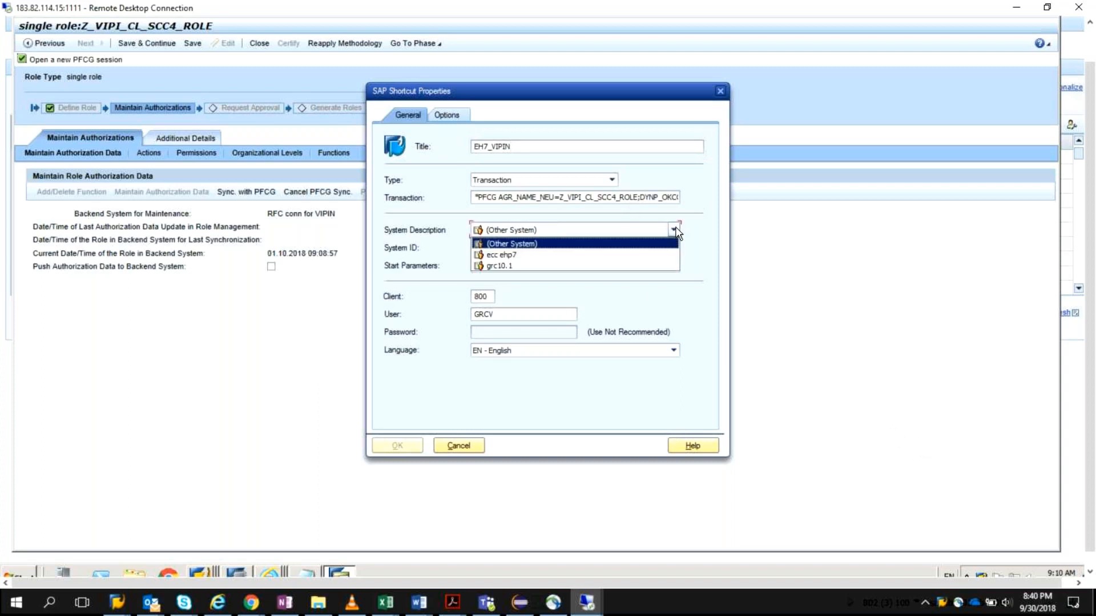
pyautogui.click(564, 257)
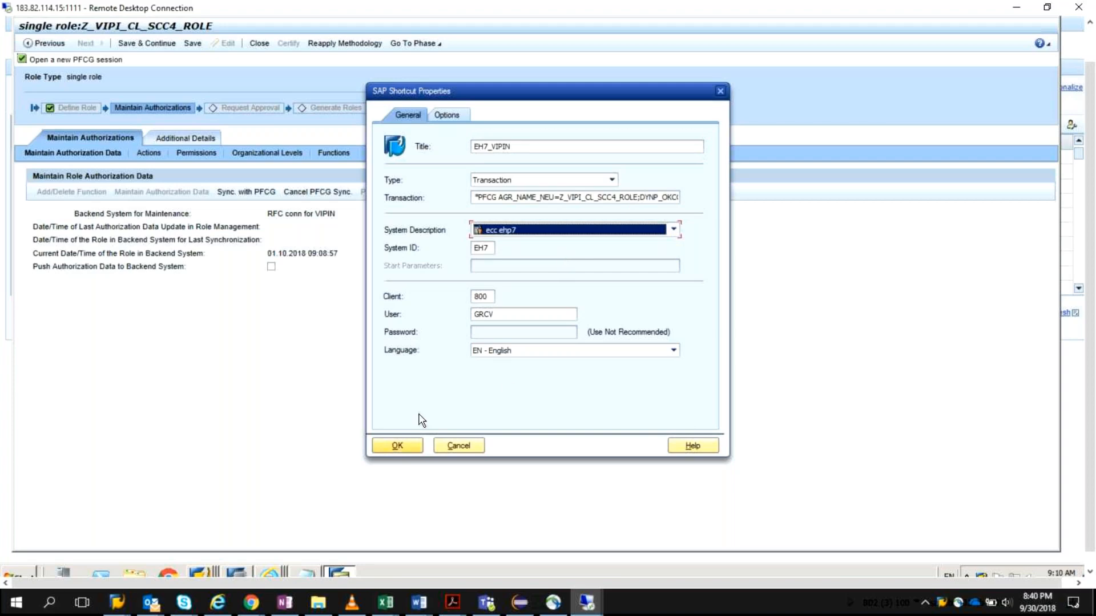
pyautogui.press('Return')
pyautogui.click(410, 375)
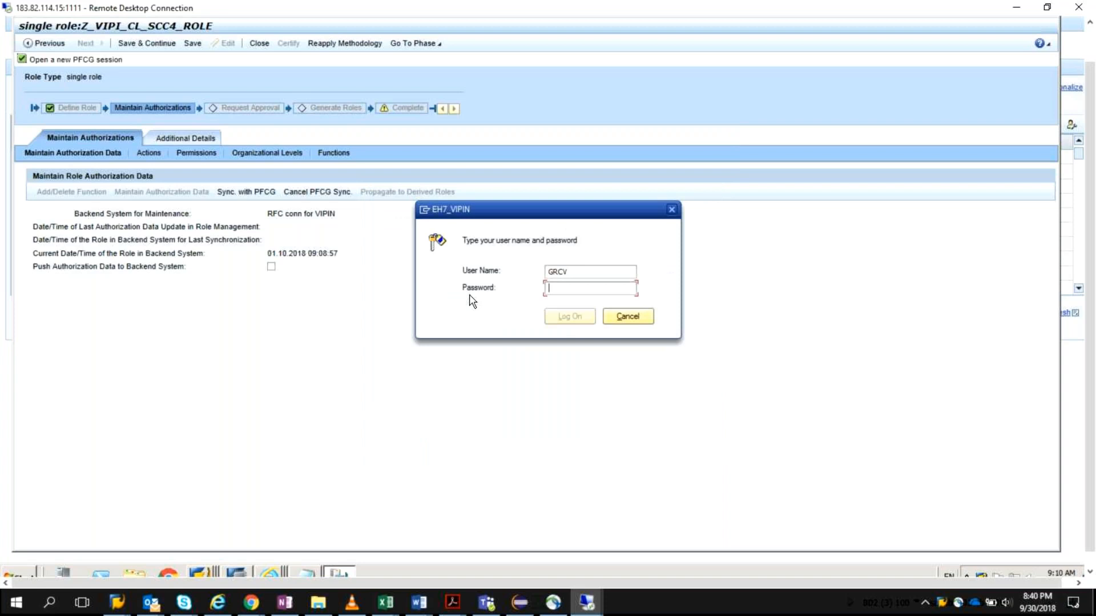
pyautogui.write('••••••••')
pyautogui.press('Return')
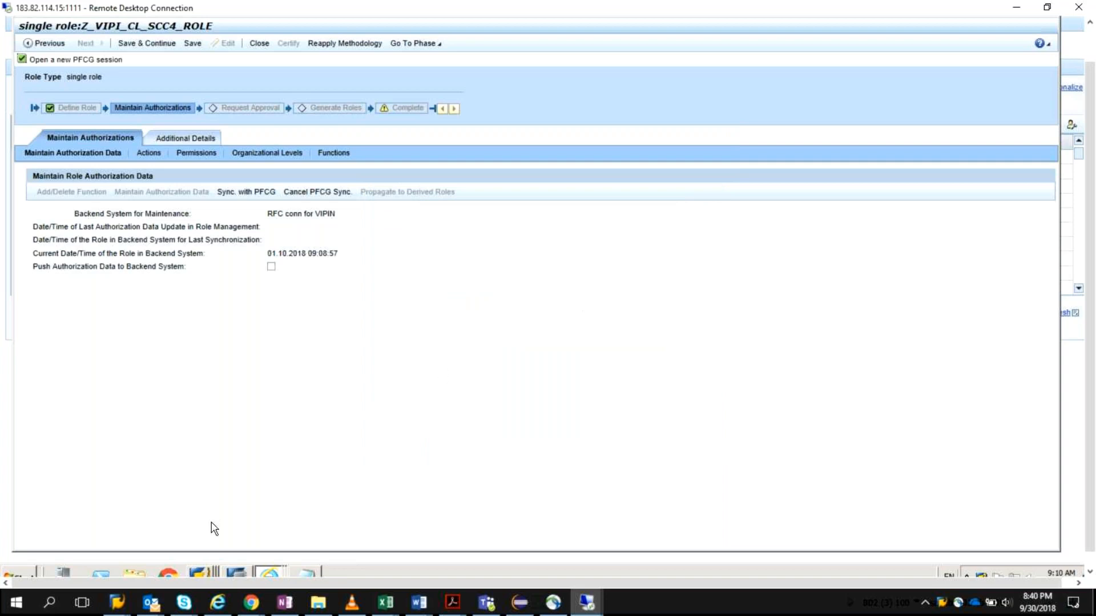
# Step: Bring the Change Roles window for Z_VIPI_CL_SCC4_ROLE to the front and display the role's menu
pyautogui.click(201, 571)
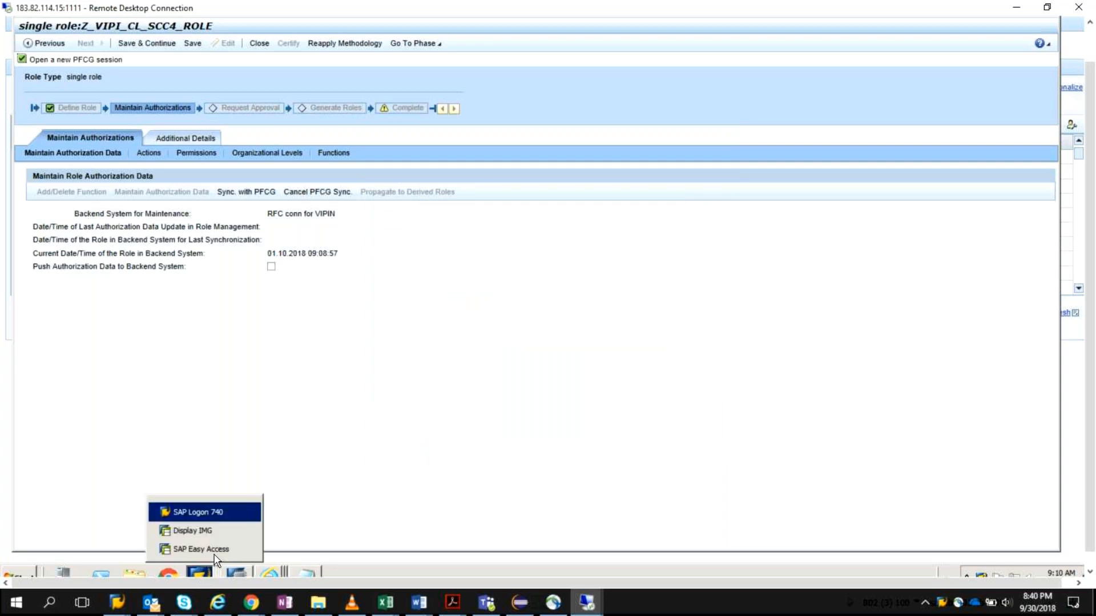
pyautogui.click(392, 410)
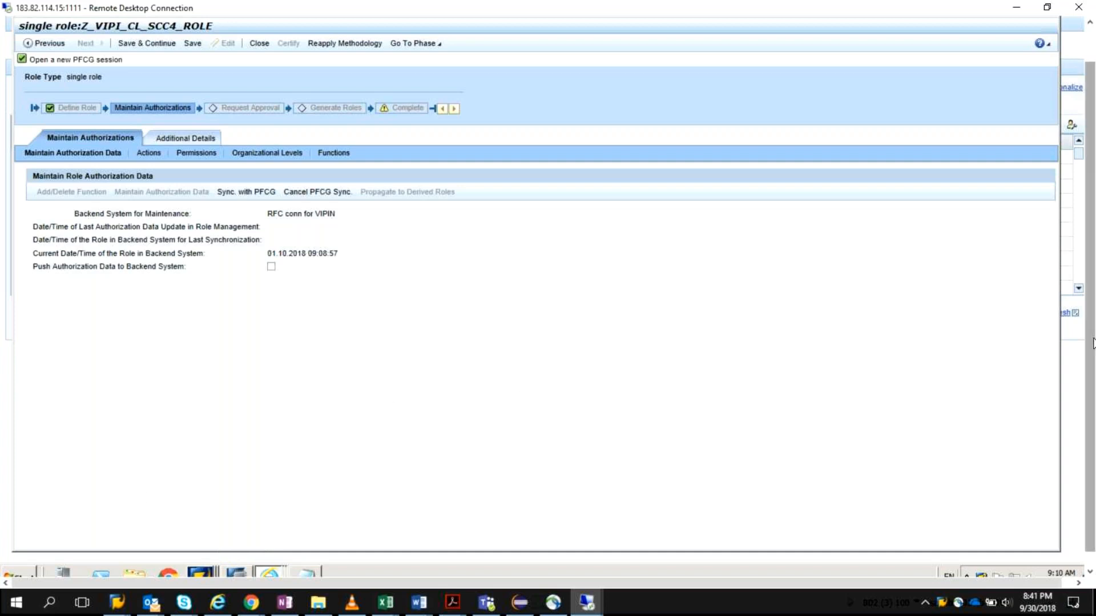
pyautogui.moveTo(1094, 305); pyautogui.dragTo(1094, 324)
pyautogui.click(199, 565)
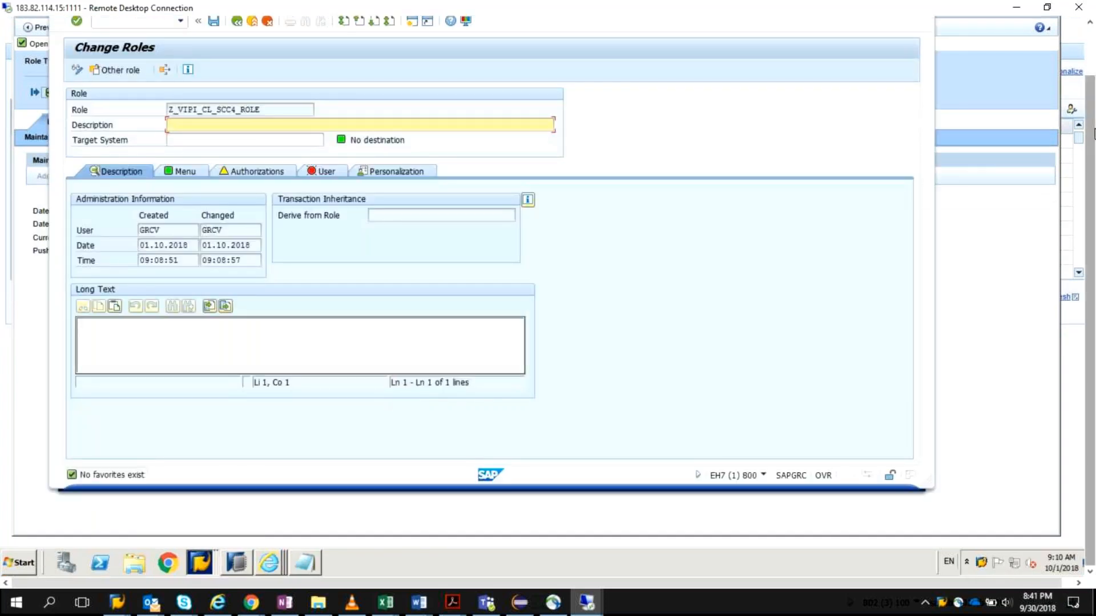
pyautogui.moveTo(1093, 131); pyautogui.dragTo(1092, 87)
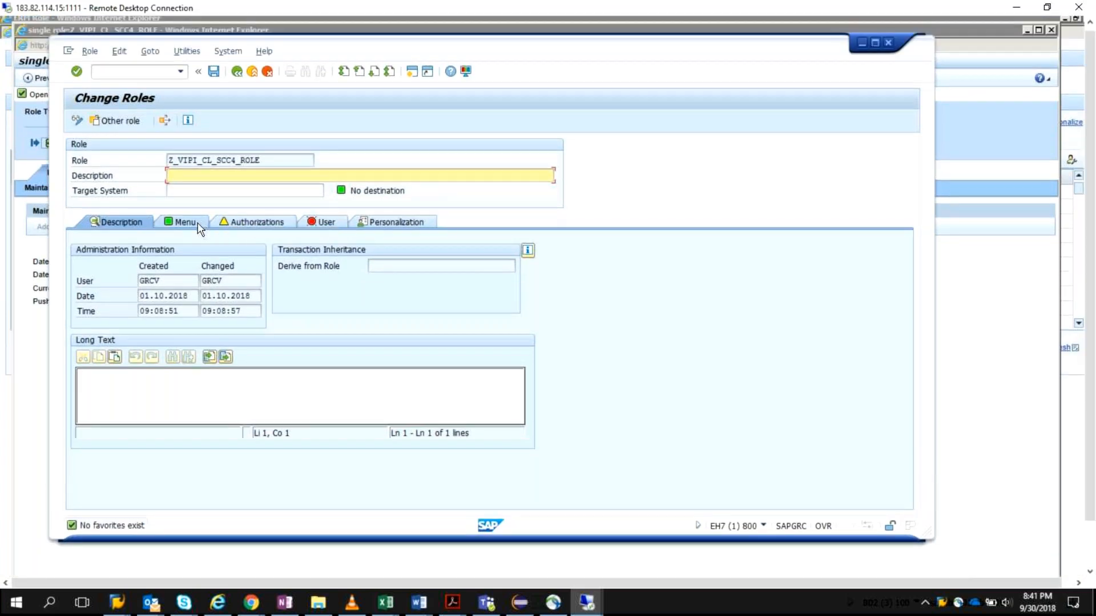
pyautogui.click(198, 224)
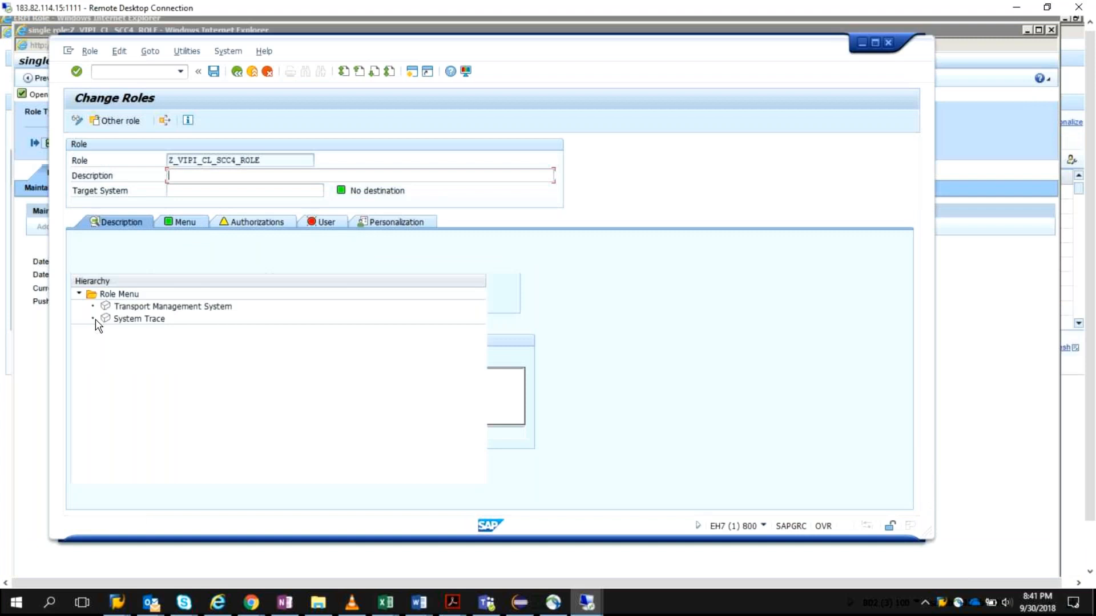
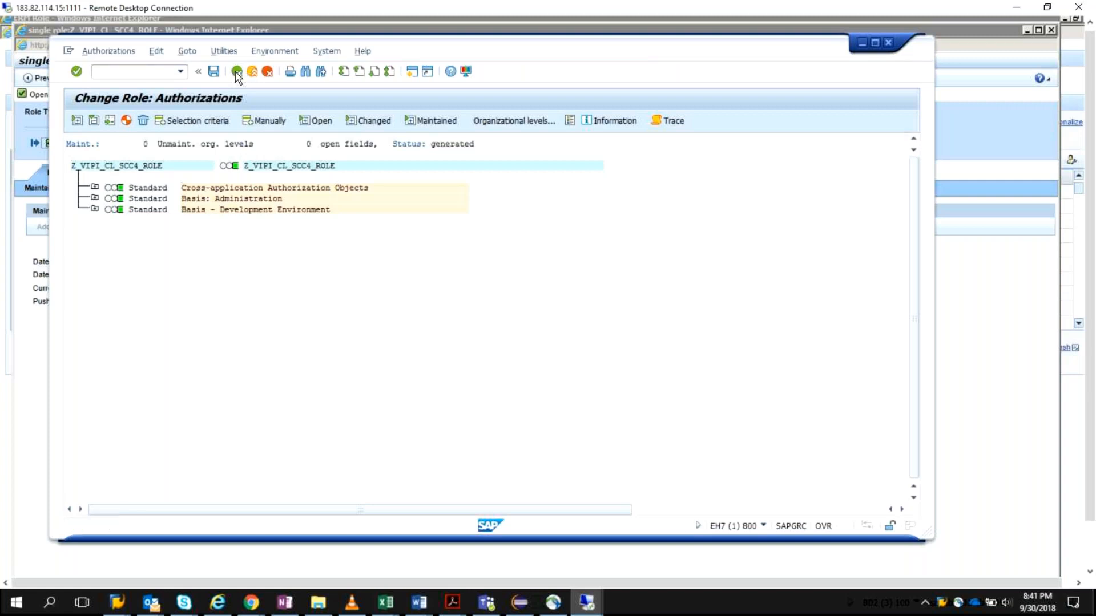
# Step: Leave the authorizations screen, set the role's description to Z_VIPI_CL_SCC4_ROLE and save the role
pyautogui.click(236, 71)
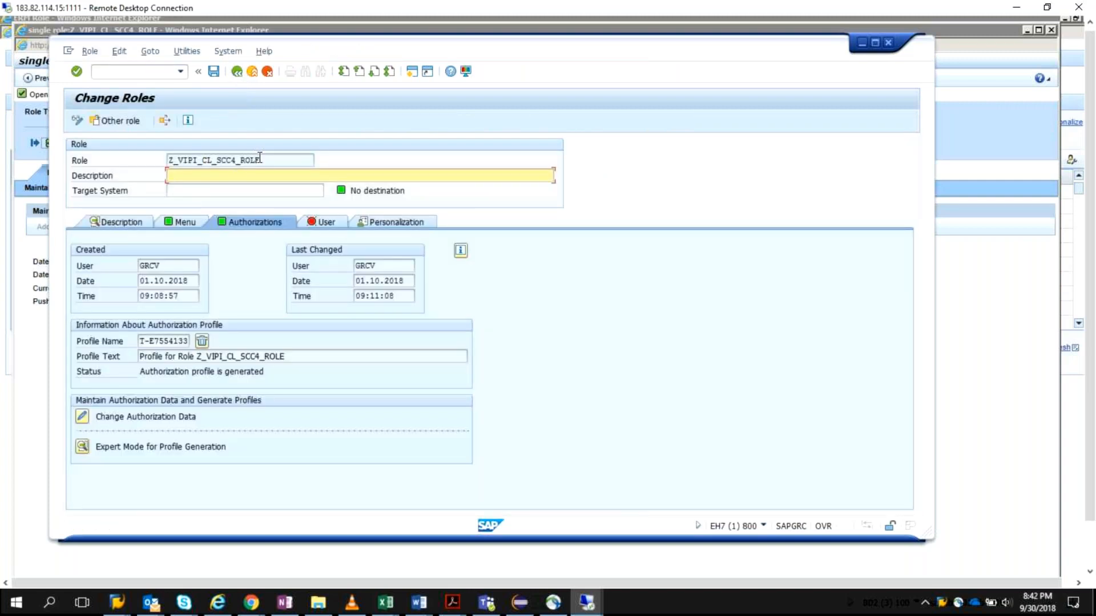
pyautogui.moveTo(260, 156); pyautogui.dragTo(166, 162)
pyautogui.hotkey('ctrl', 'c')
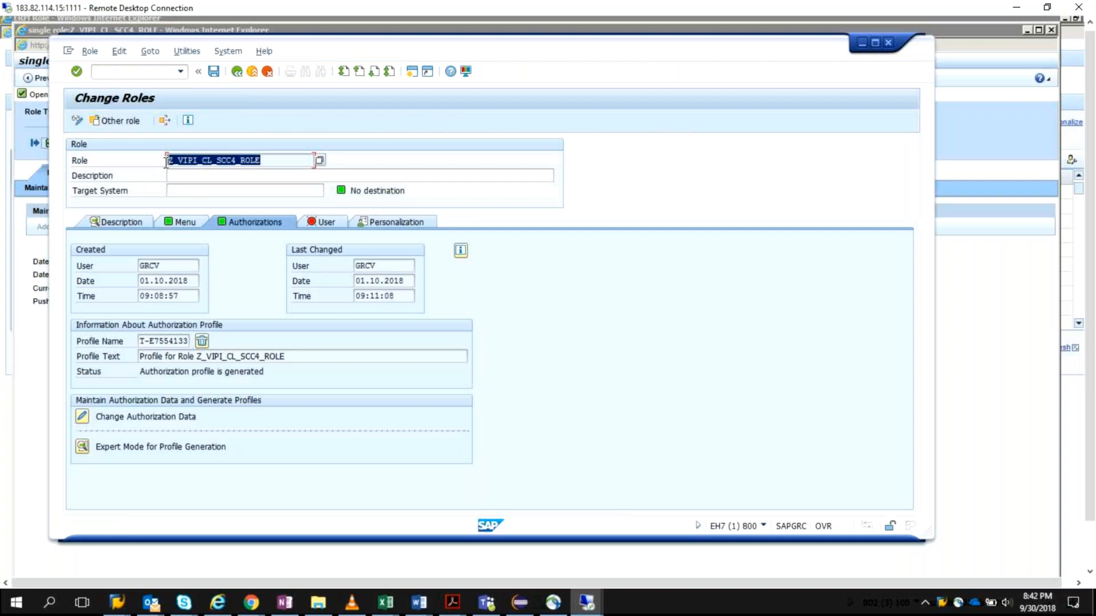
pyautogui.click(191, 174)
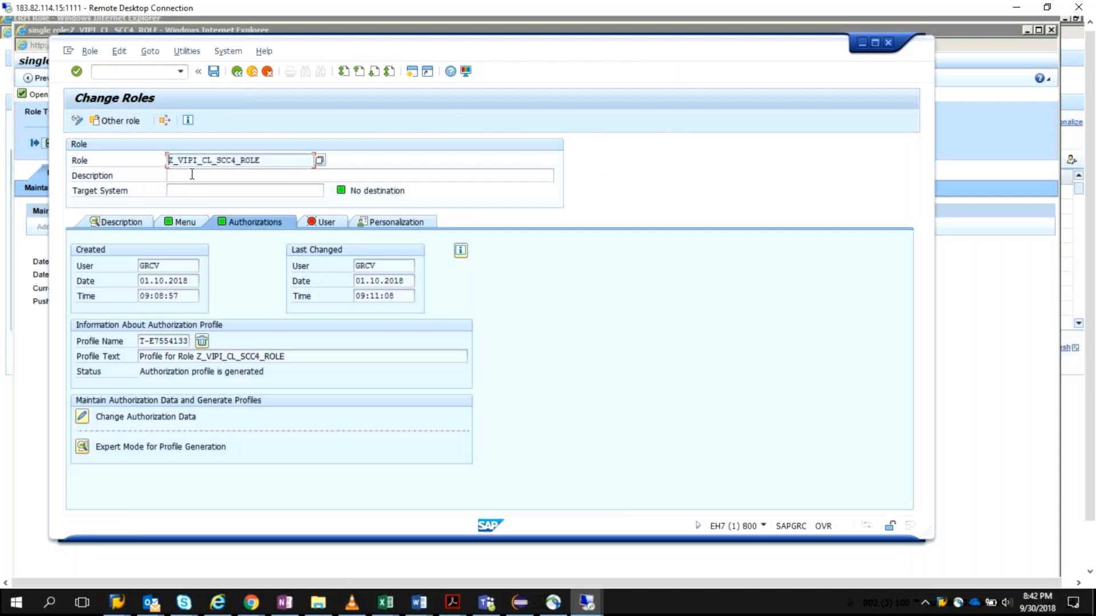
pyautogui.hotkey('ctrl', 'v')
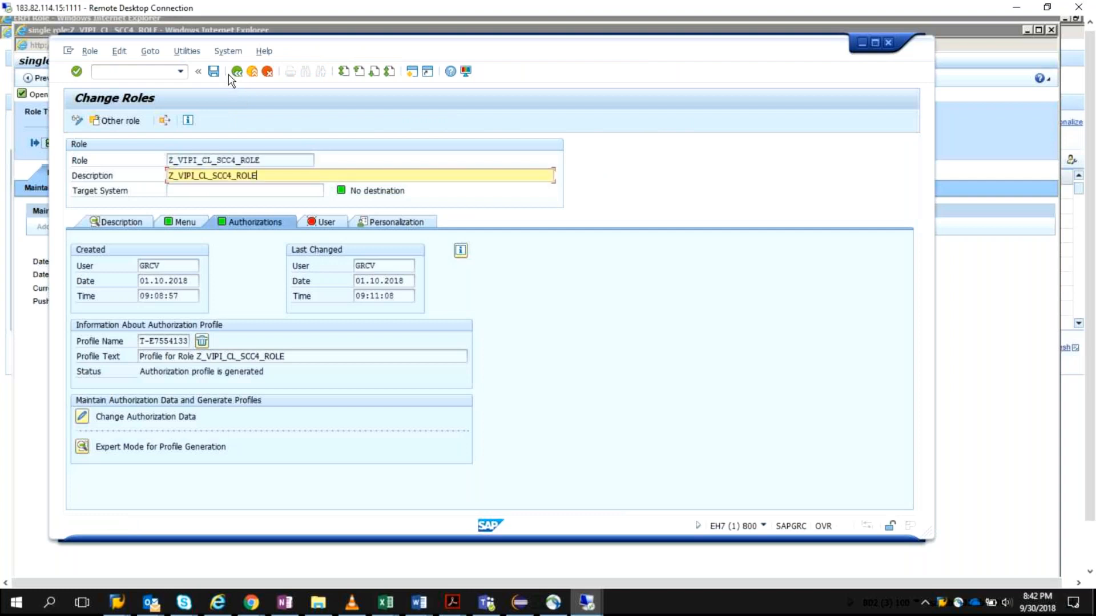
pyautogui.click(214, 71)
# Step: Return to the single role window, save and continue, and enable Push Authorization Data to Backend System
pyautogui.click(949, 302)
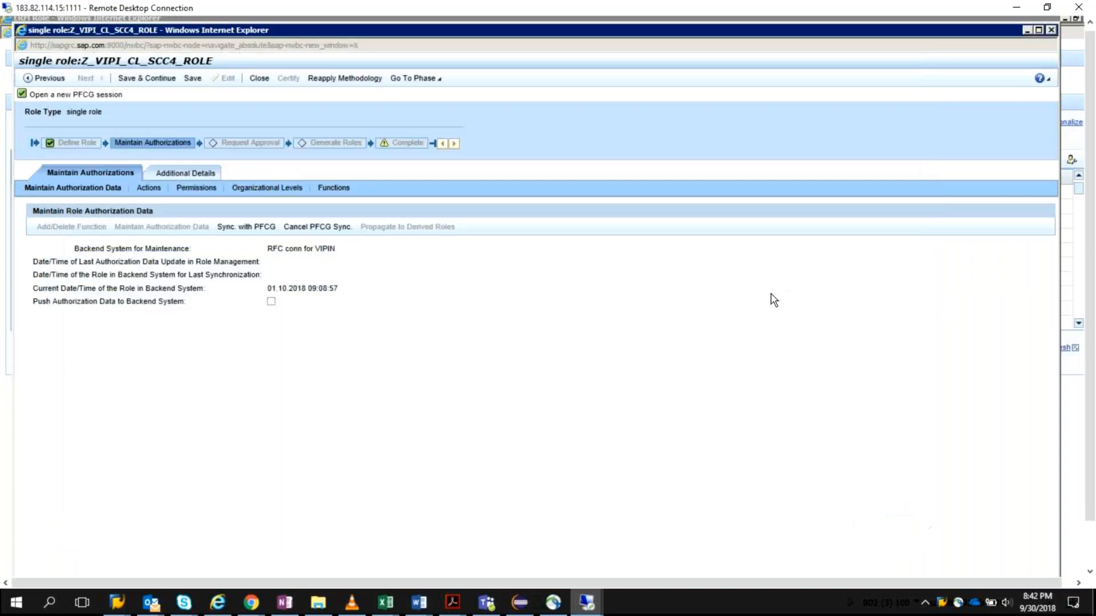
pyautogui.click(161, 79)
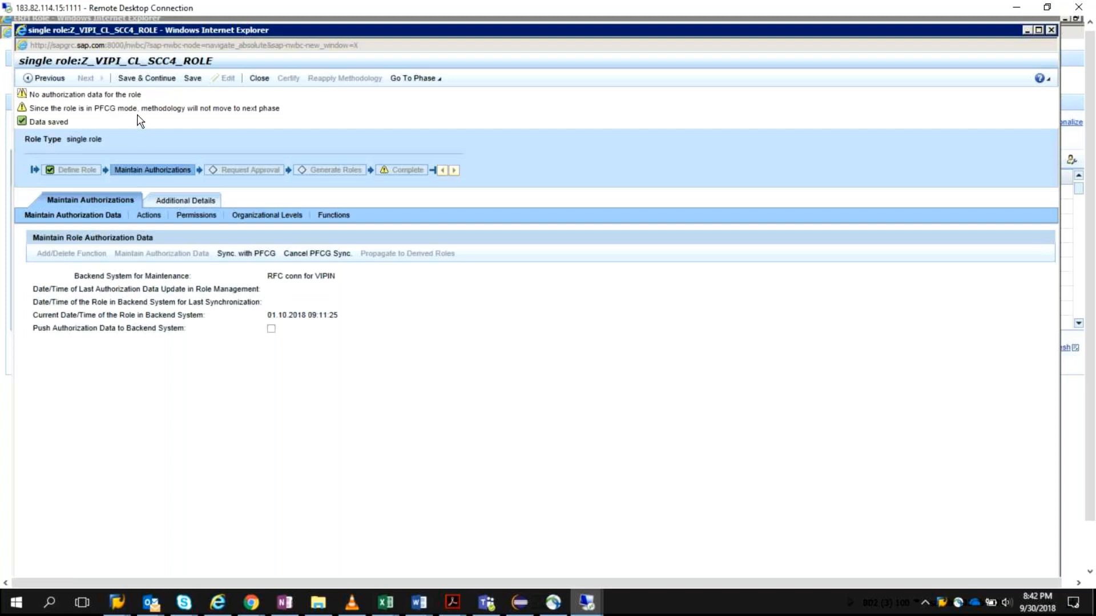
pyautogui.click(271, 329)
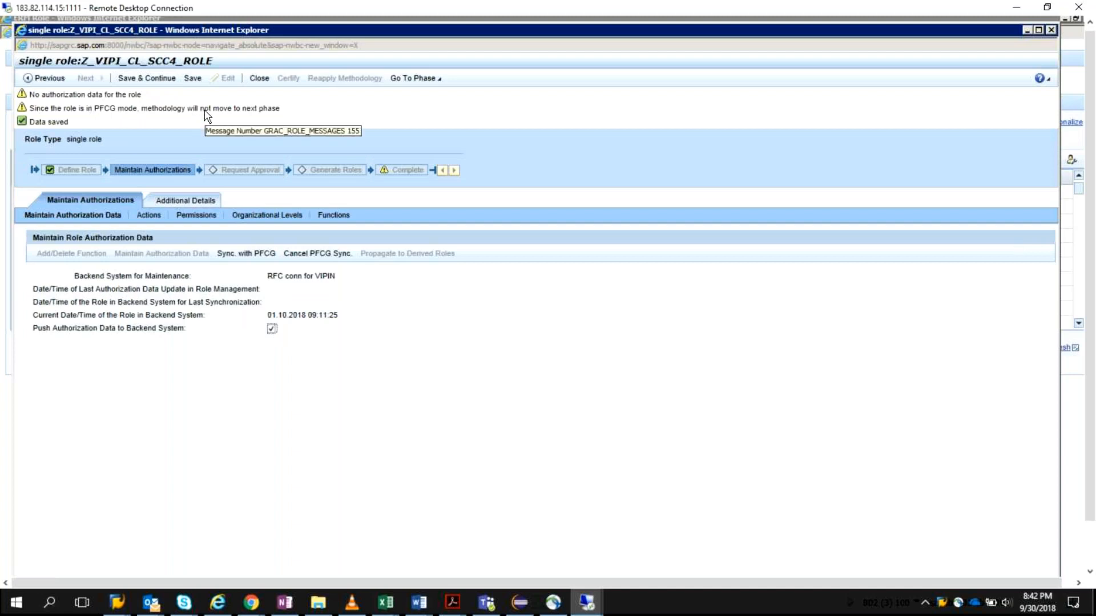
pyautogui.click(85, 215)
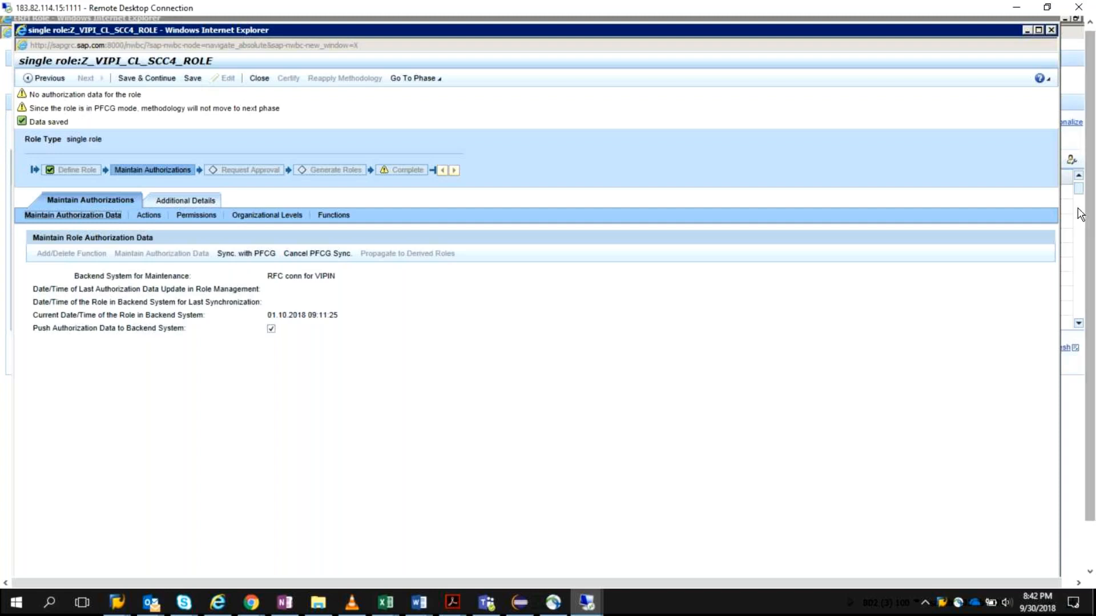
pyautogui.click(119, 603)
pyautogui.click(697, 534)
pyautogui.click(673, 384)
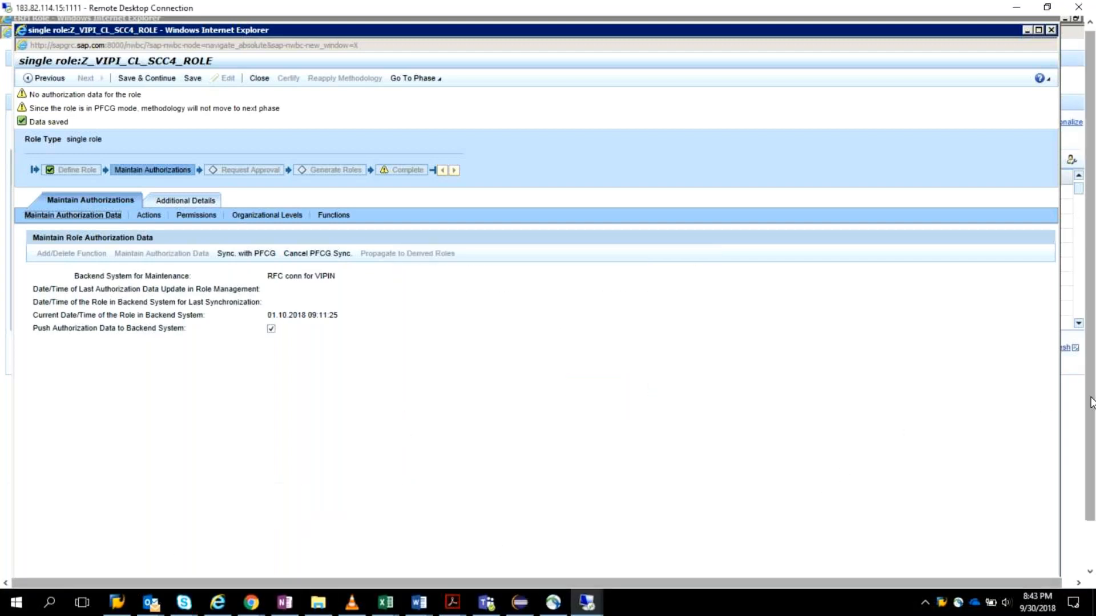
pyautogui.moveTo(1091, 401); pyautogui.dragTo(1092, 449)
pyautogui.click(199, 563)
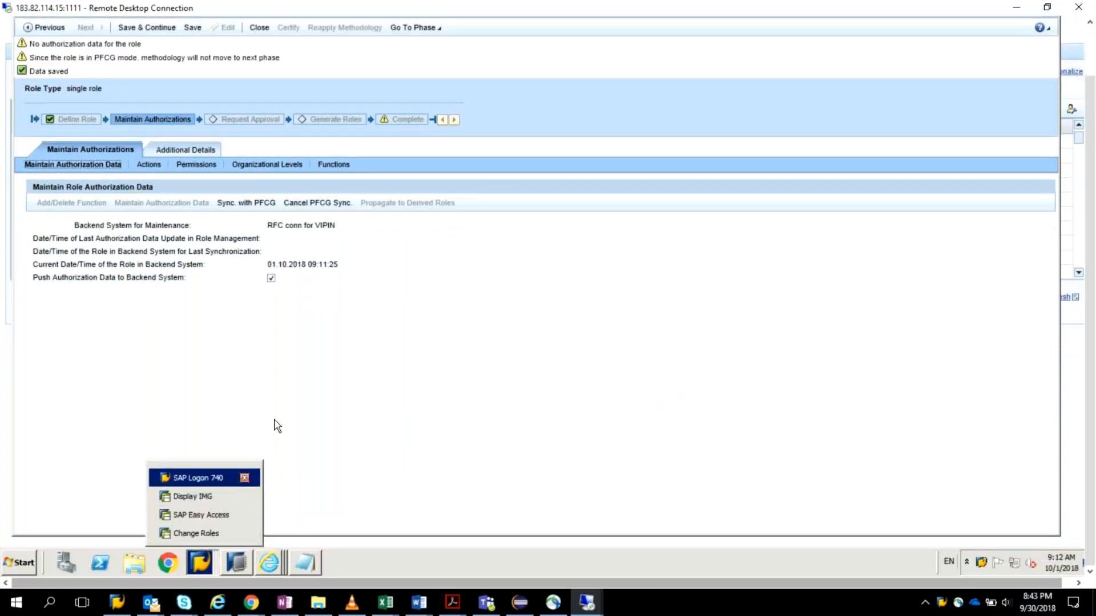
pyautogui.click(198, 477)
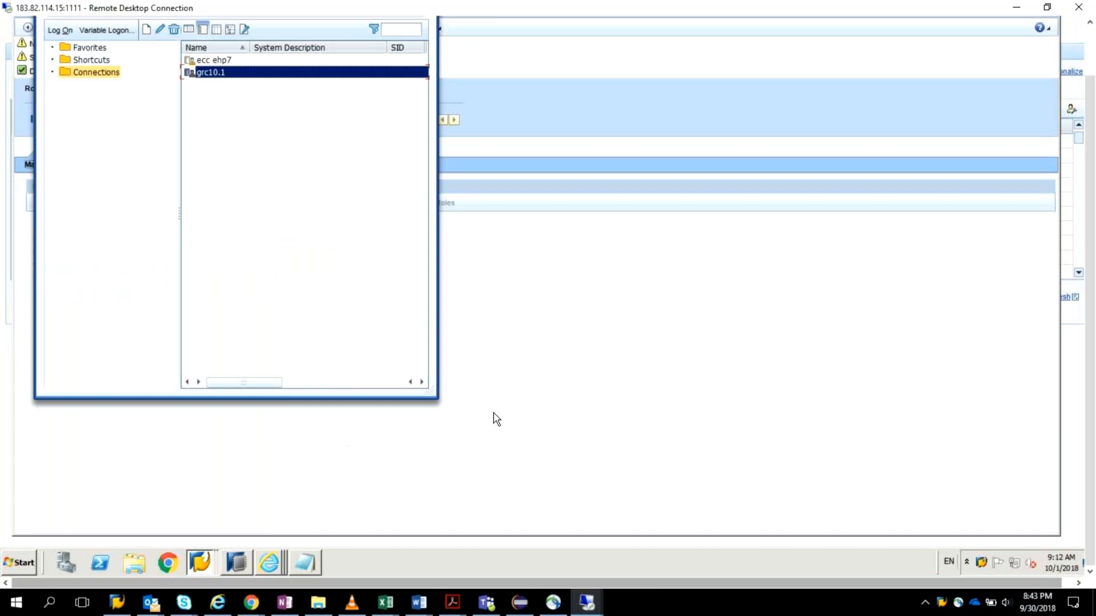
pyautogui.click(482, 333)
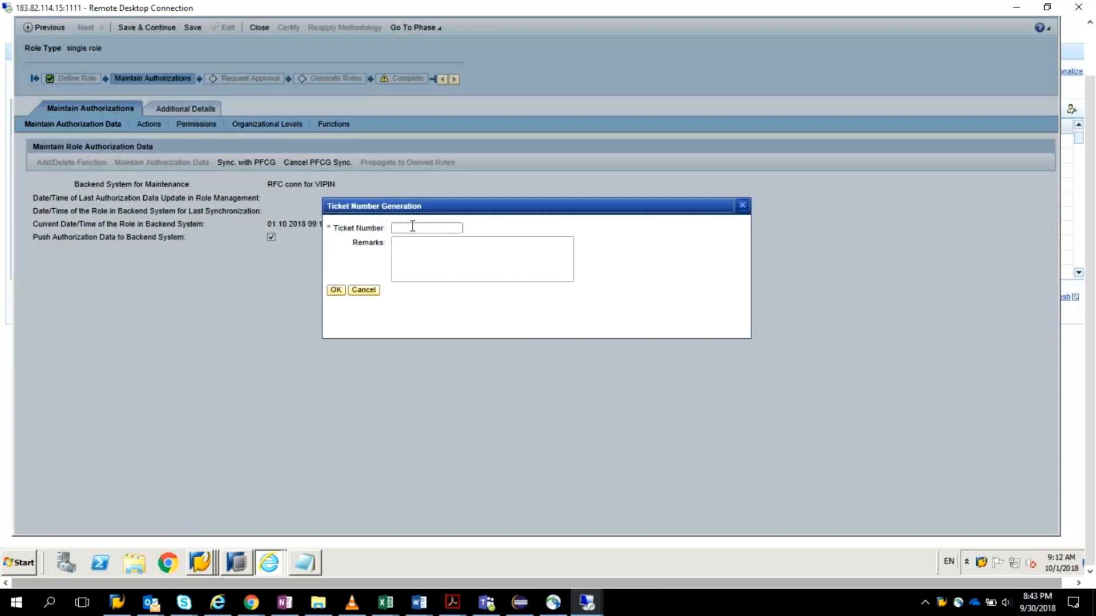
# Step: Synchronize the role's authorization data with PFCG, entering ticket number 12345 and the remark "Synch PFCG"
pyautogui.click(412, 227)
pyautogui.write('12345')
pyautogui.click(412, 242)
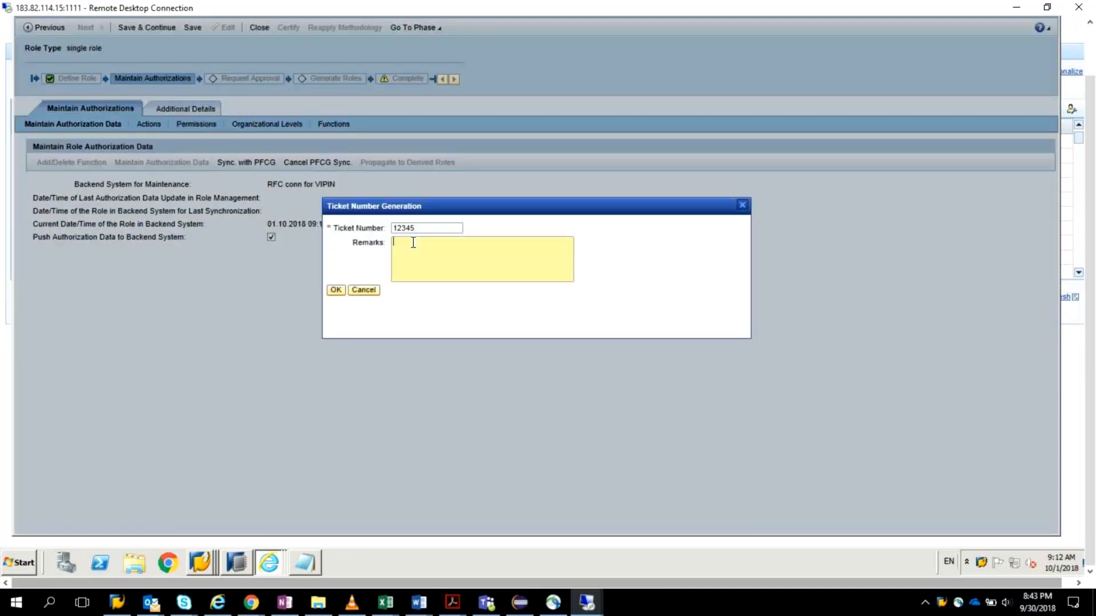
pyautogui.write('Synch FFCG')
pyautogui.press('BackSpace')
pyautogui.press('BackSpace')
pyautogui.press('BackSpace')
pyautogui.press('BackSpace')
pyautogui.press('BackSpace')
pyautogui.write('PFCG')
pyautogui.click(336, 291)
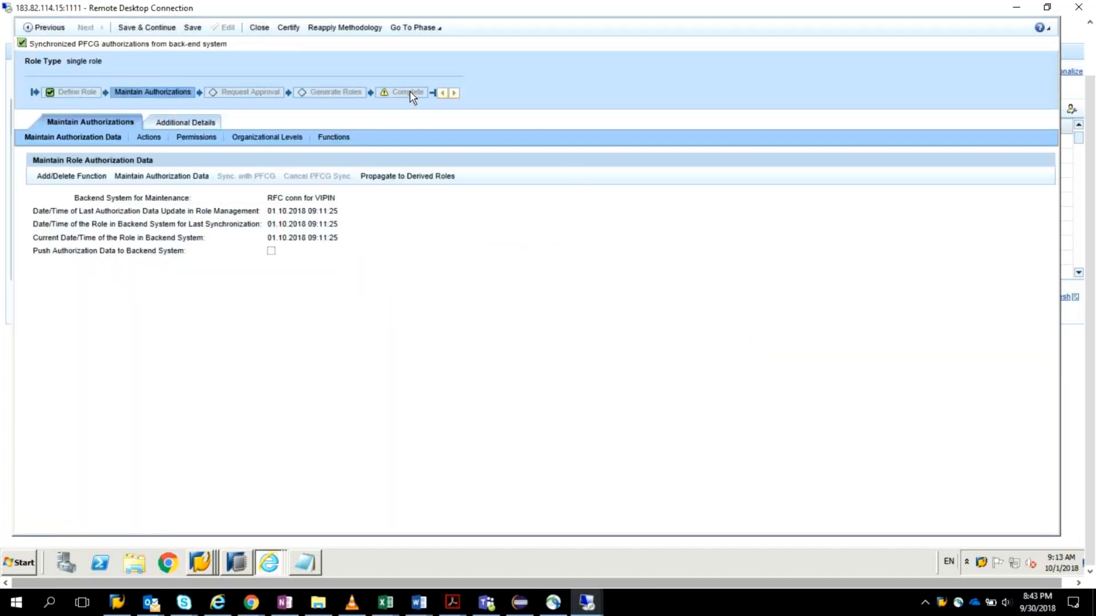
# Step: Save and continue to the Request Approval phase, and submit an approval request with the reason "BAsis activity"
pyautogui.click(158, 28)
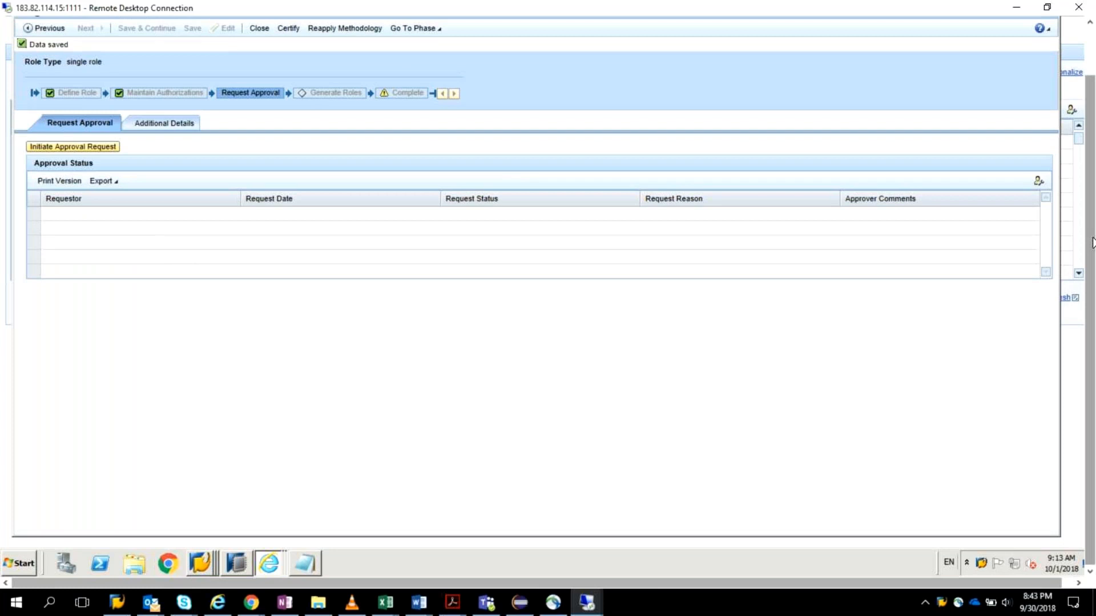
pyautogui.moveTo(1092, 239); pyautogui.dragTo(1091, 197)
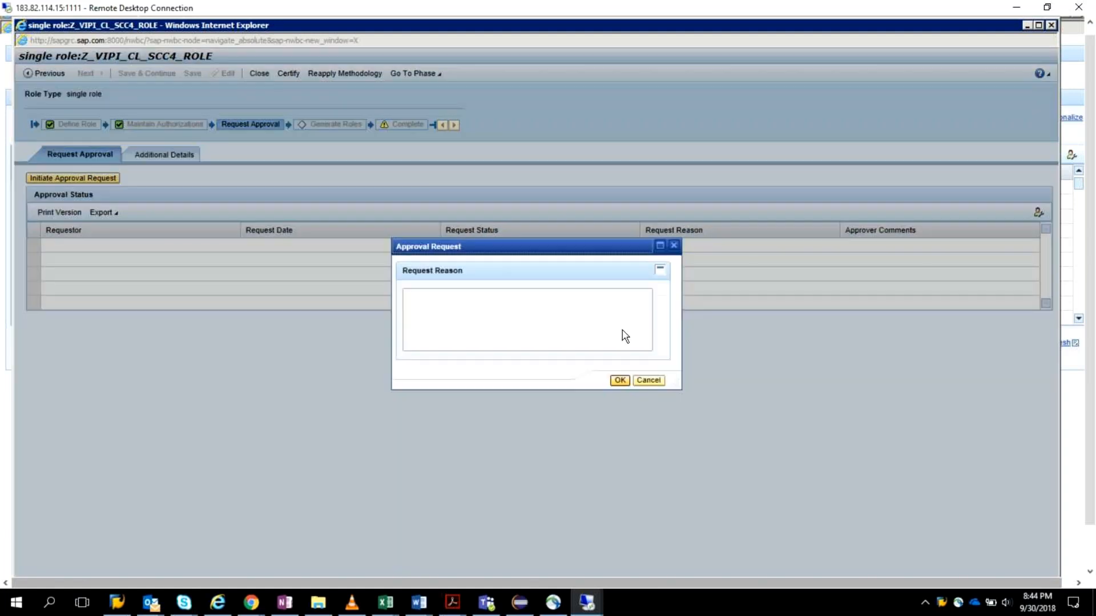
pyautogui.click(609, 312)
pyautogui.write('BAsis ')
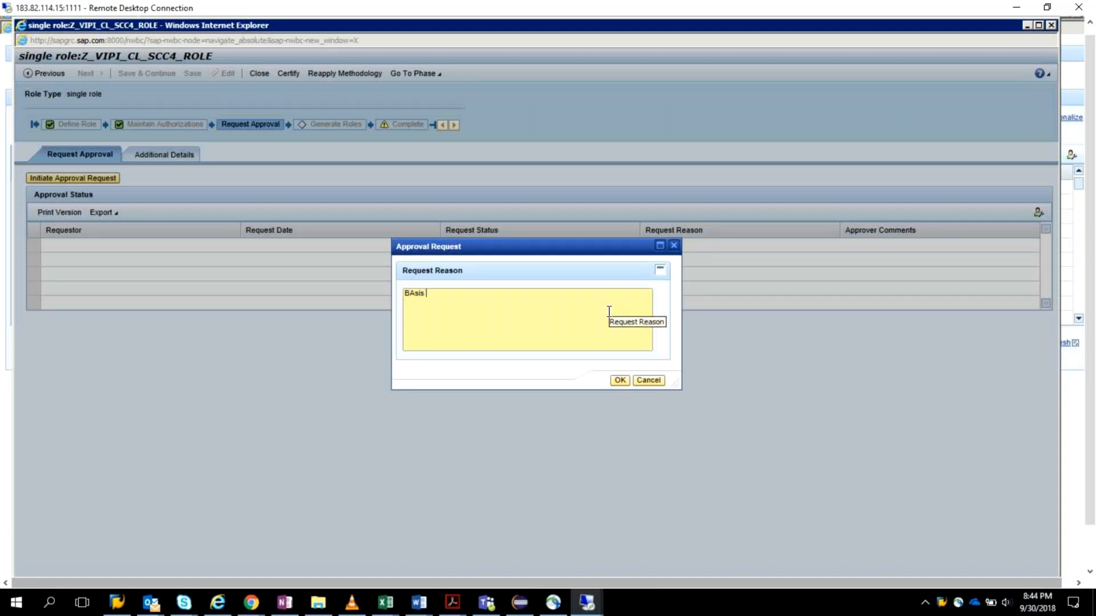
pyautogui.write('activity')
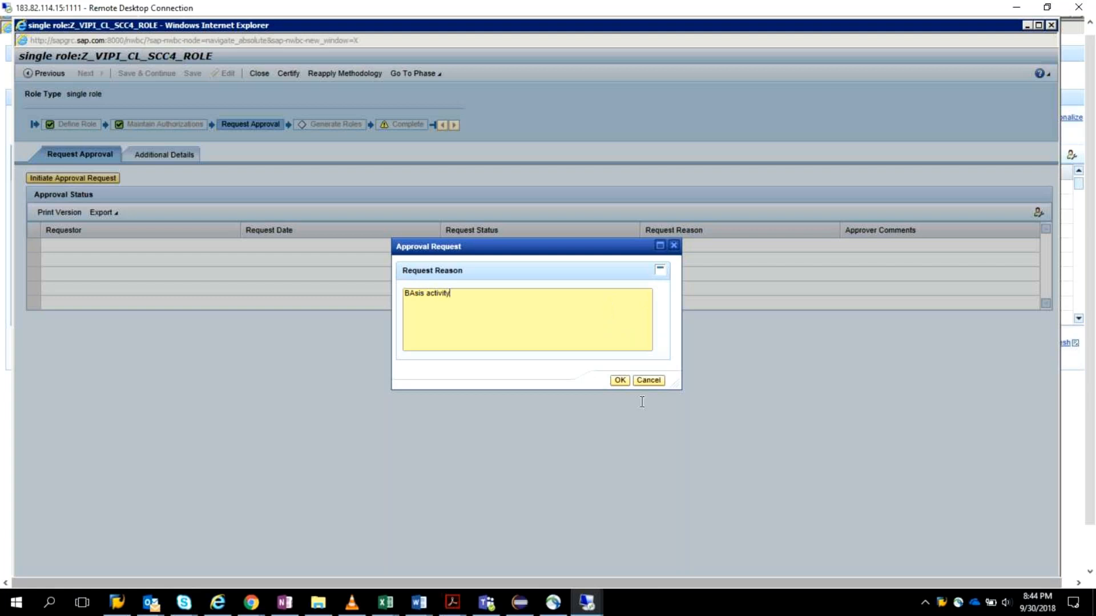
pyautogui.click(617, 382)
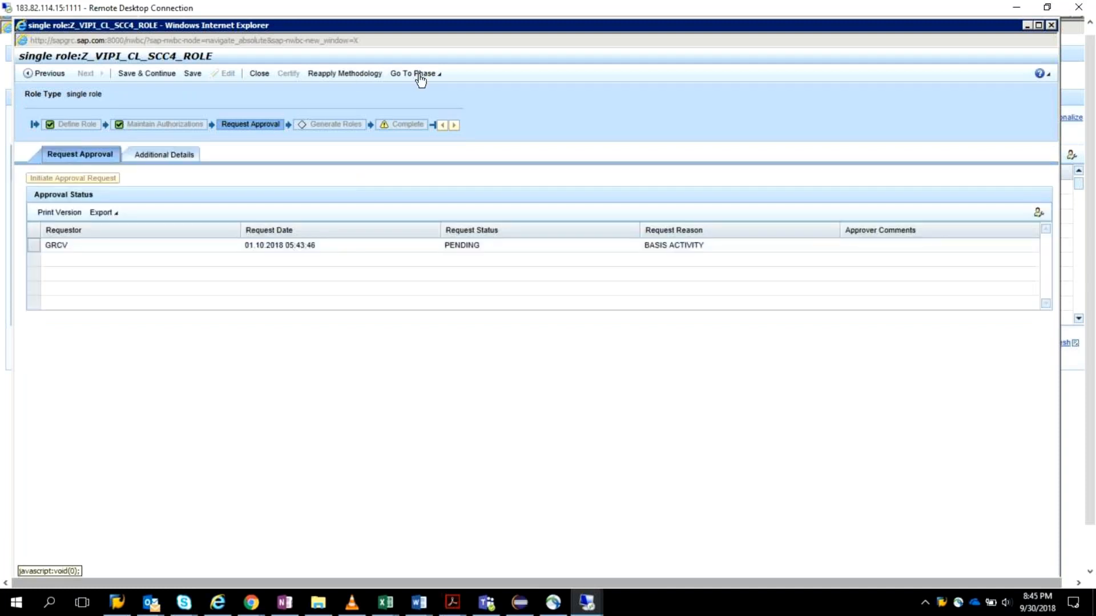
pyautogui.click(420, 78)
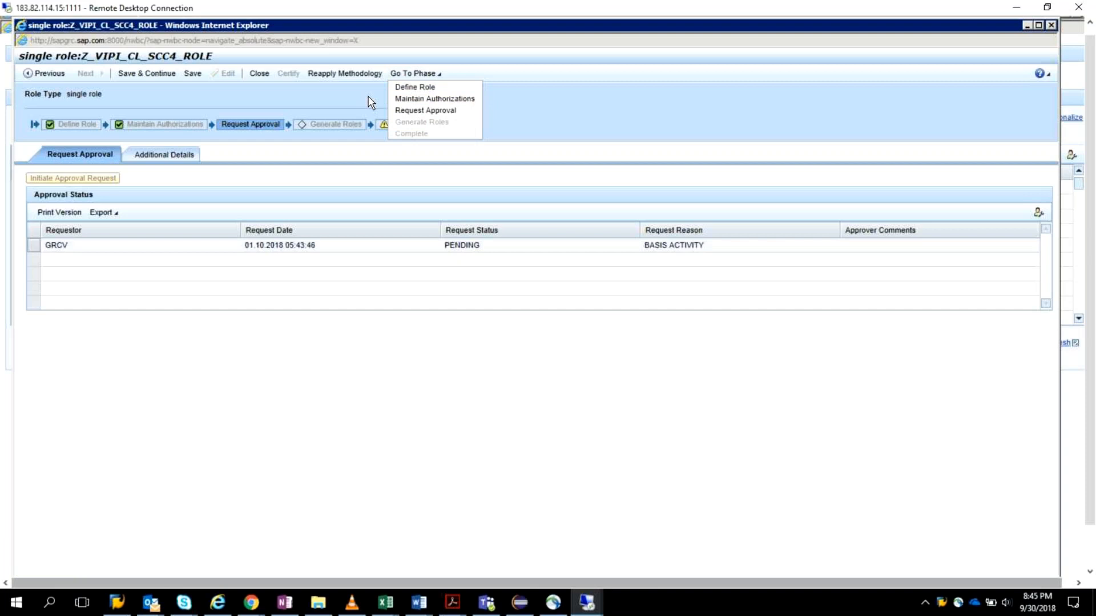
pyautogui.click(489, 366)
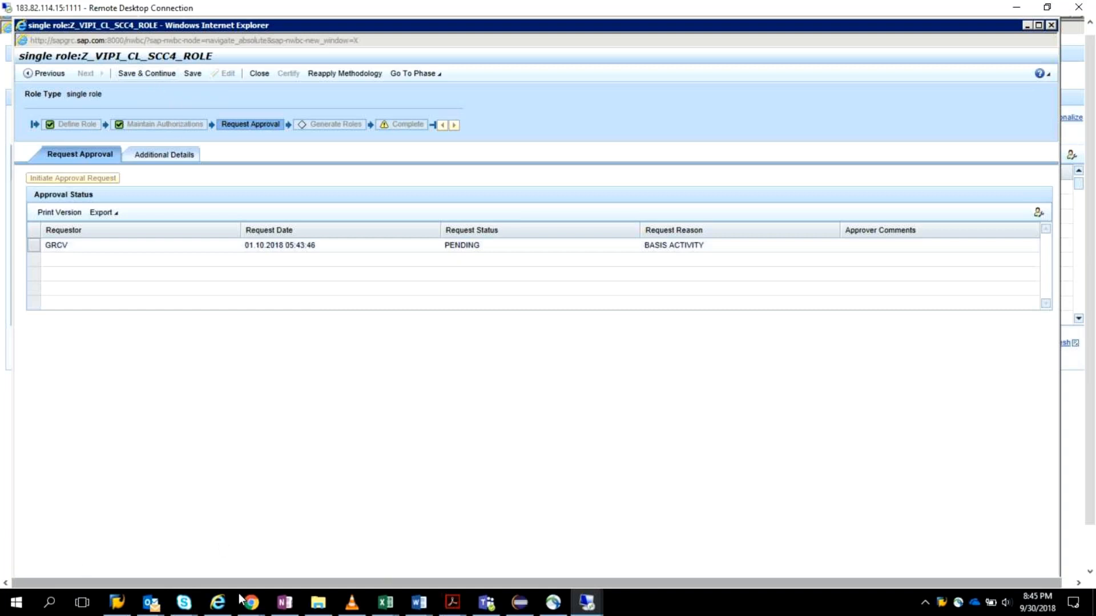
# Step: Open the grc10.1 system from SAP Logon and try to log on to client 473 as GRCOWNER with the account password
pyautogui.moveTo(1091, 429); pyautogui.dragTo(1086, 487)
pyautogui.click(199, 562)
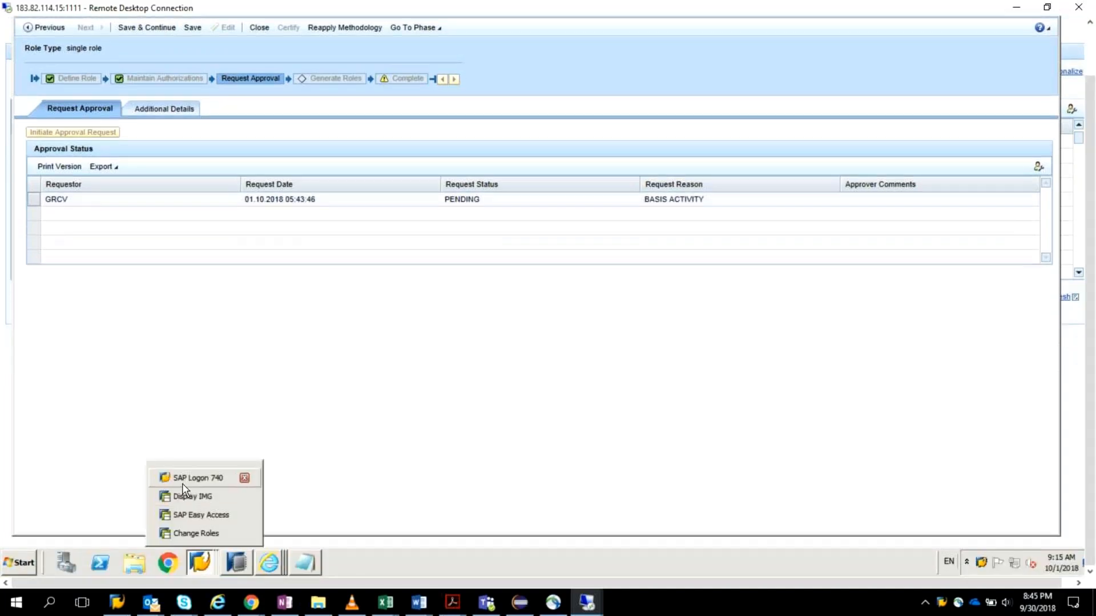
pyautogui.click(192, 481)
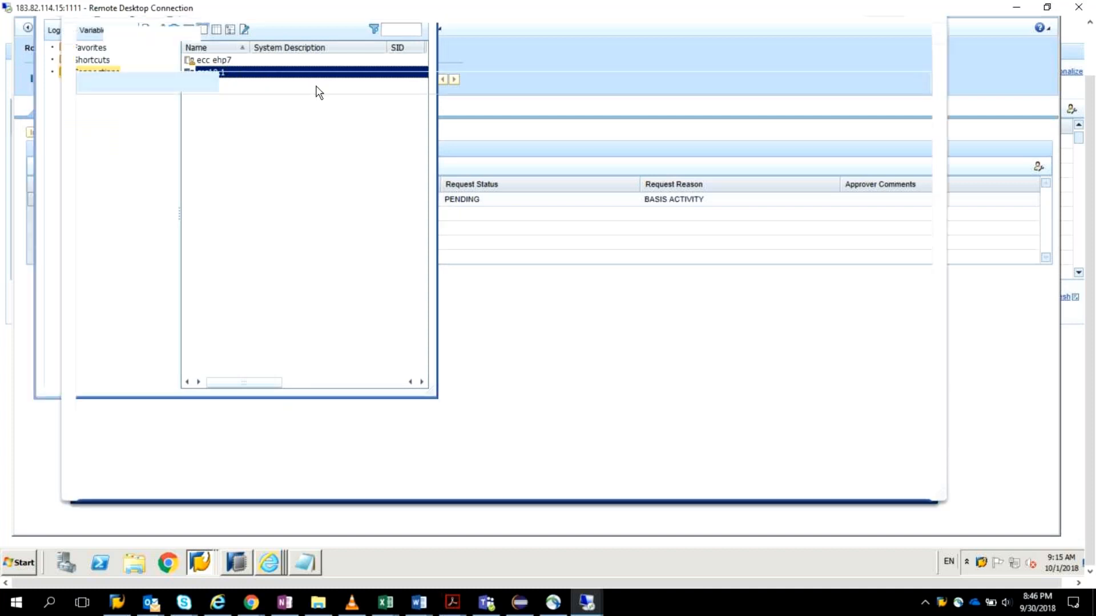
pyautogui.write('gr')
pyautogui.write('c')
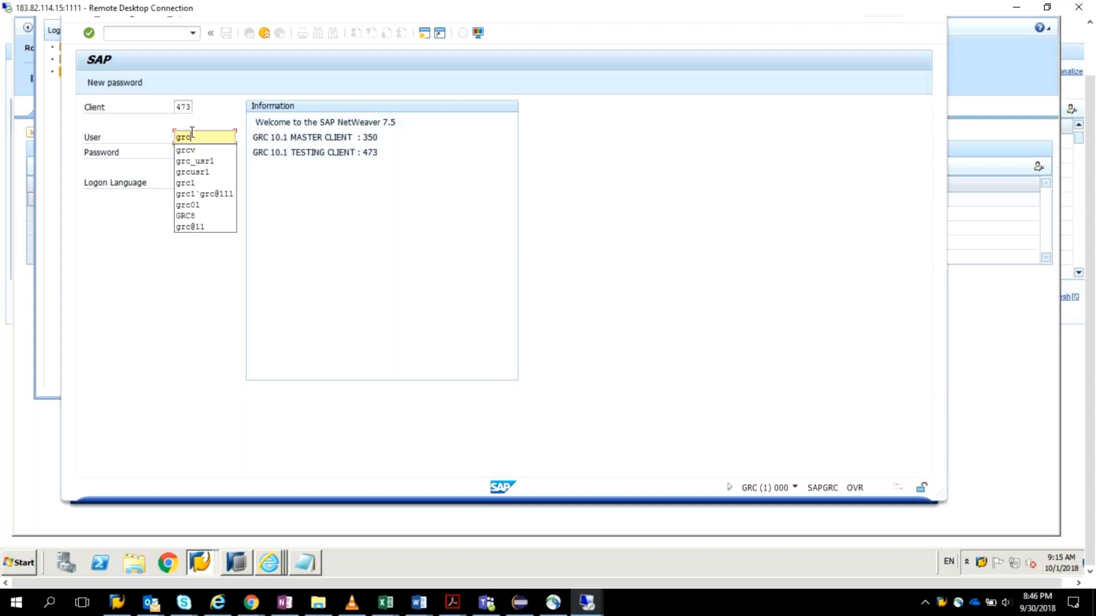
pyautogui.write('s')
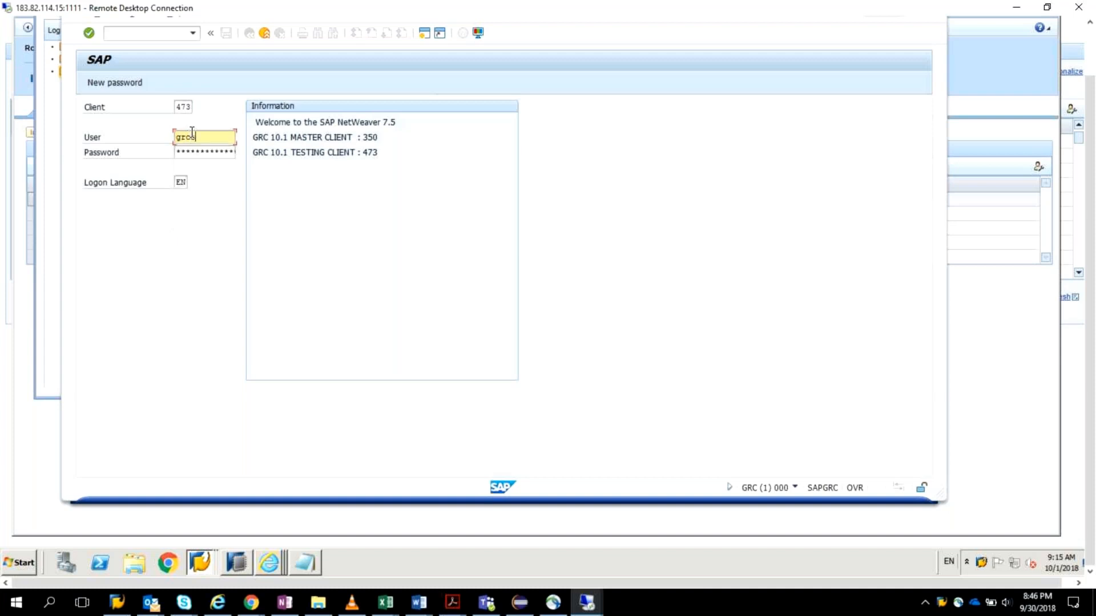
pyautogui.write('wner')
pyautogui.click(228, 152)
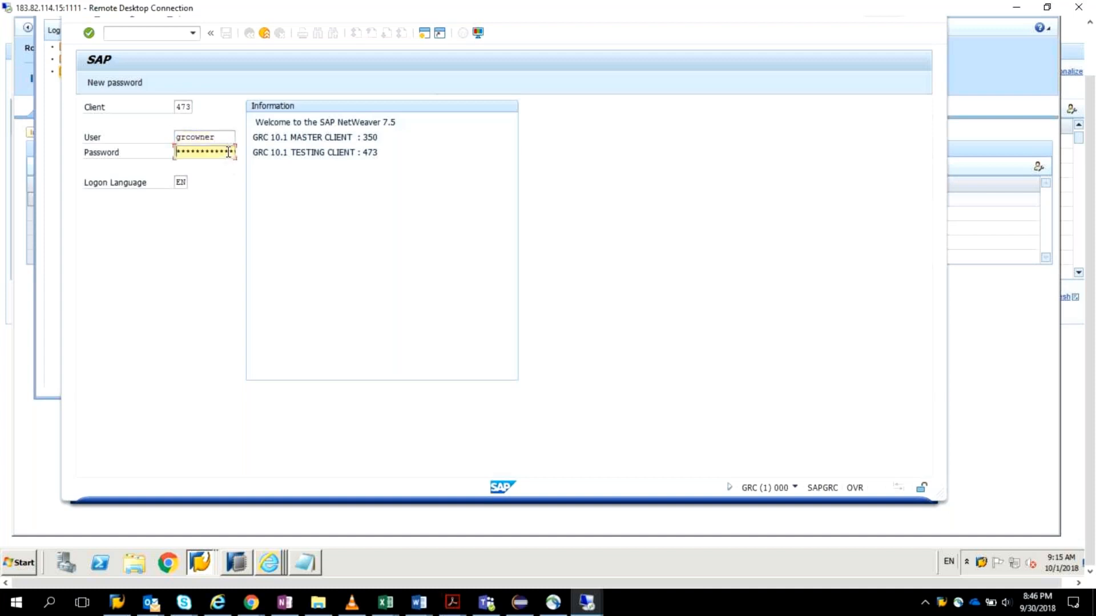
pyautogui.write('******')
pyautogui.press('Return')
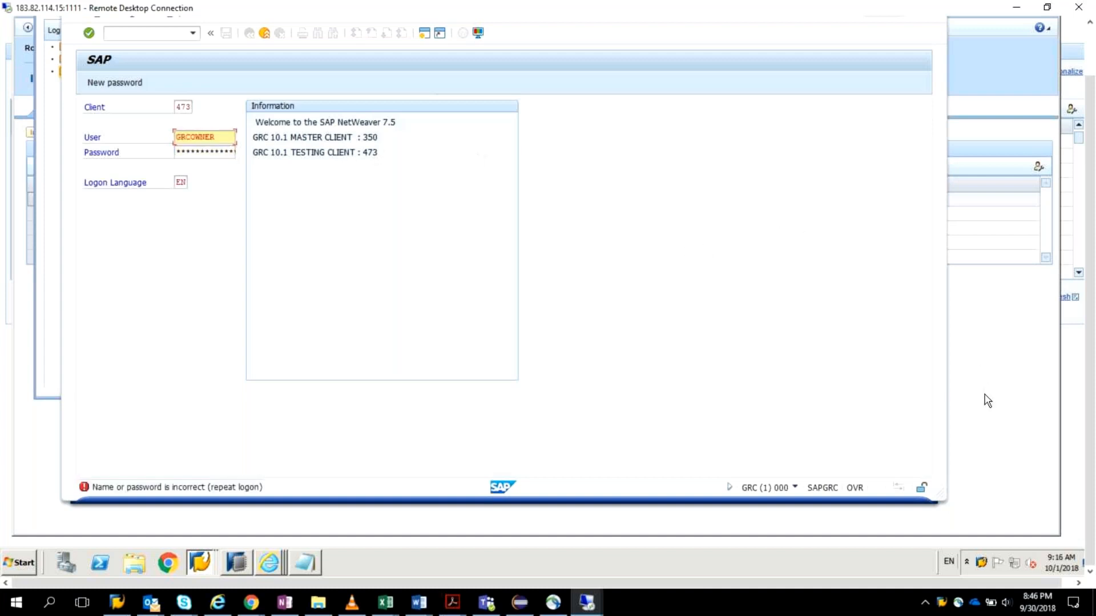
pyautogui.click(995, 377)
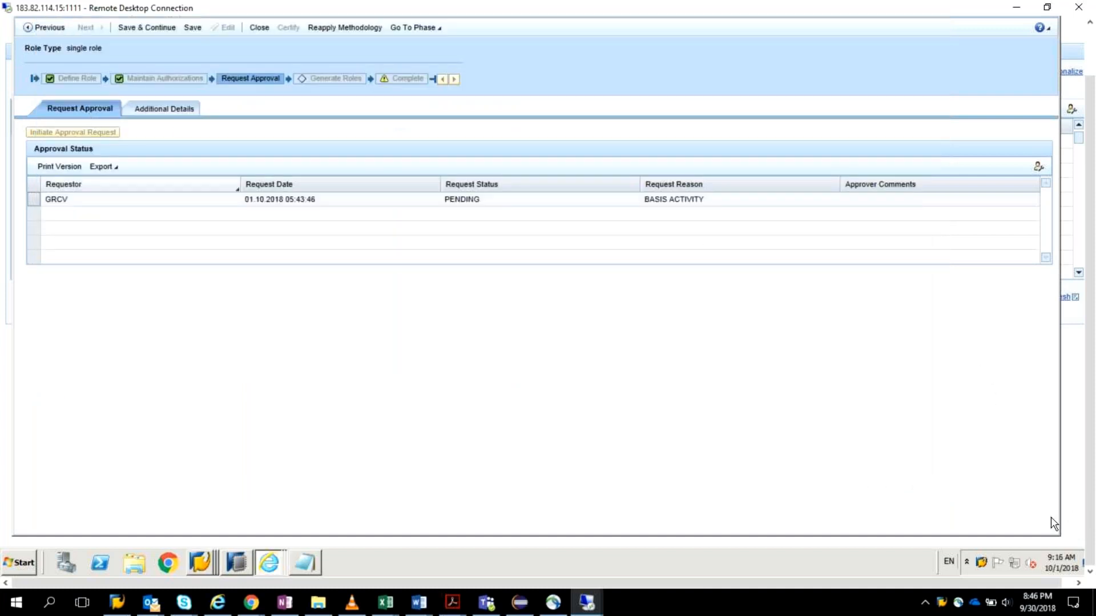
# Step: Switch to the SAP Easy Access session of client 473 and open user GRCOWNER for editing in transaction SU01
pyautogui.rightClick(200, 563)
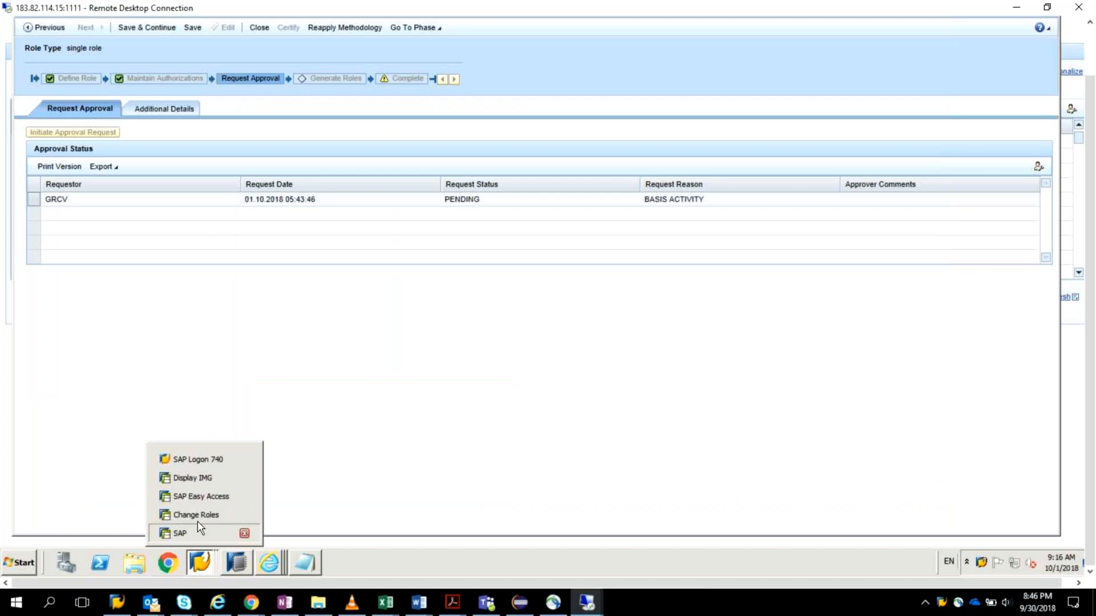
pyautogui.click(191, 534)
pyautogui.click(214, 567)
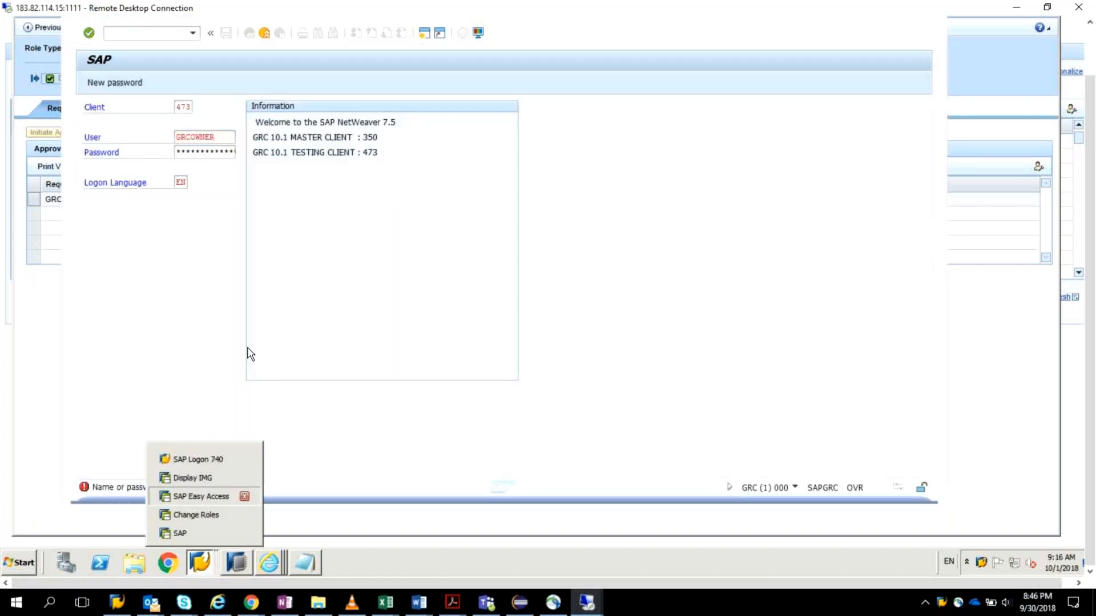
pyautogui.click(271, 261)
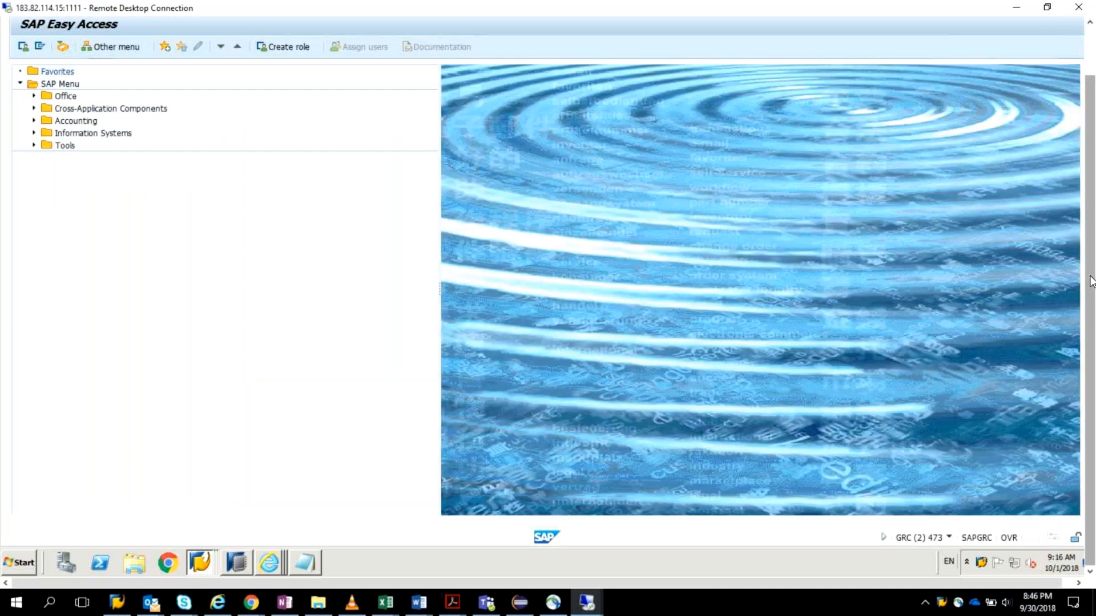
pyautogui.moveTo(1091, 282); pyautogui.dragTo(1090, 233)
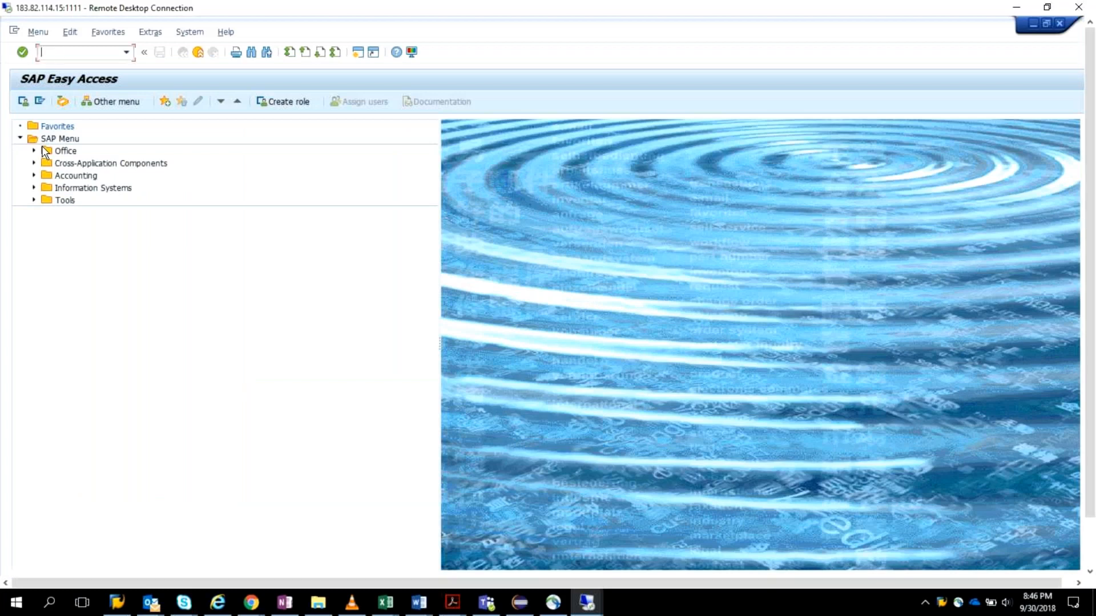
pyautogui.write('su01')
pyautogui.press('Return')
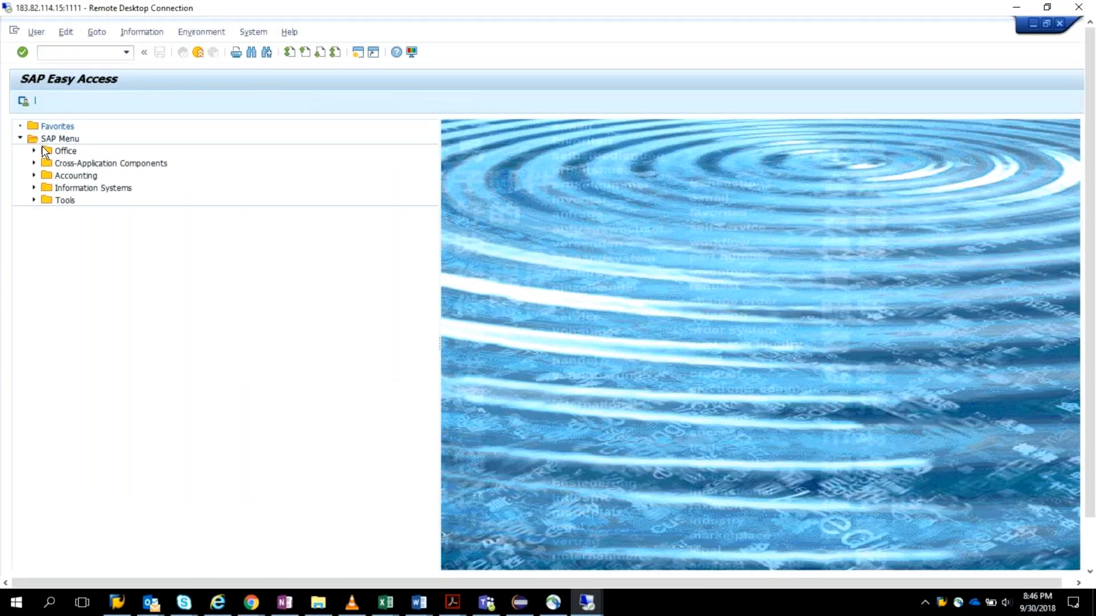
pyautogui.write('g')
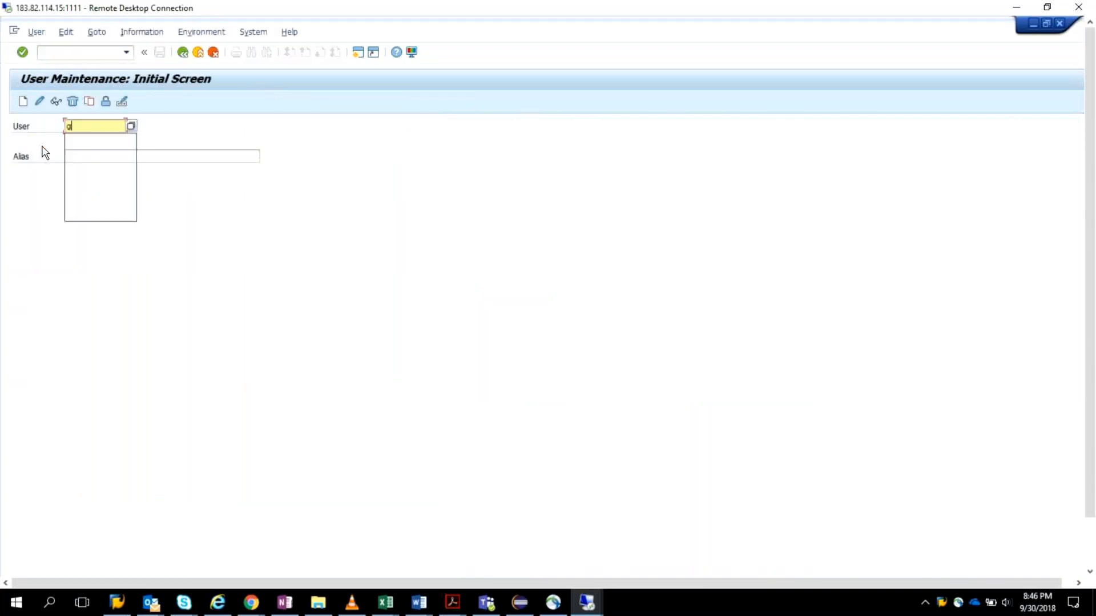
pyautogui.write('rcowner')
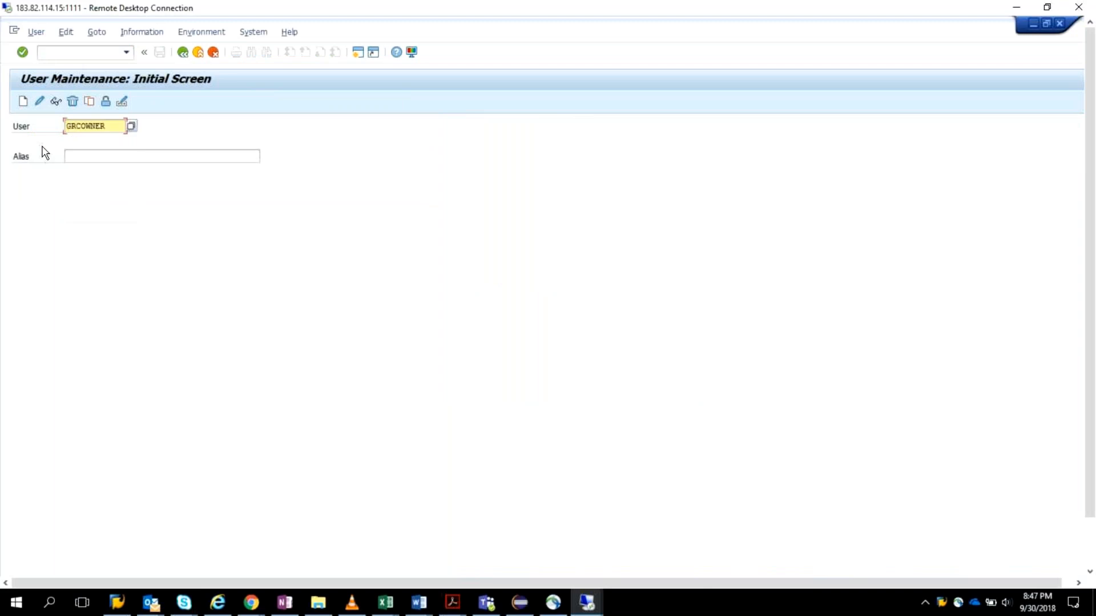
pyautogui.click(40, 101)
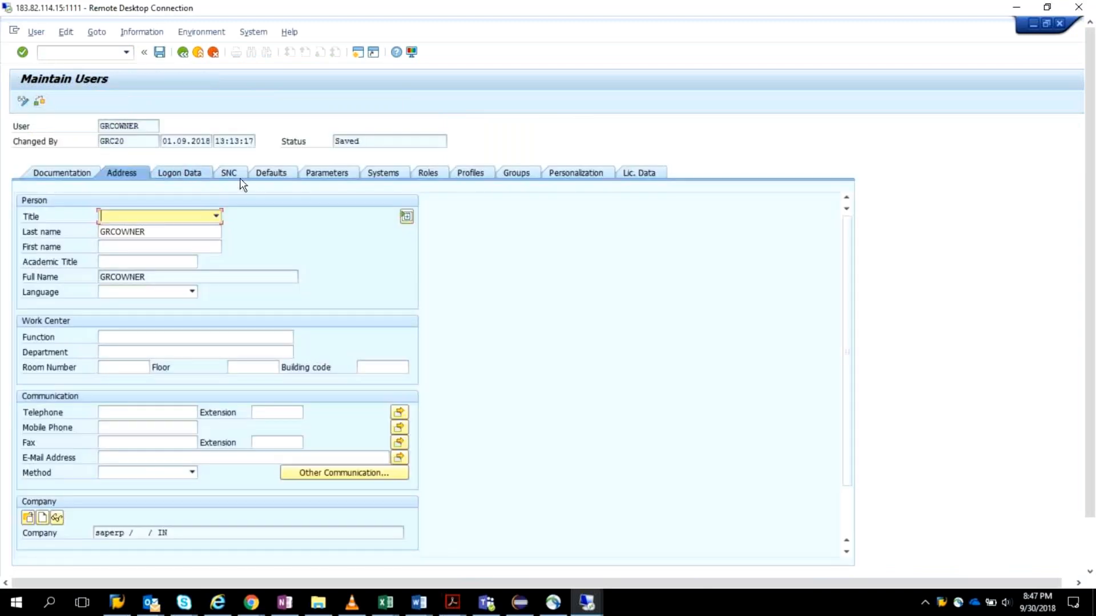
# Step: Enter and repeat a new password in GRCOWNER's logon data and save the user
pyautogui.click(179, 172)
pyautogui.click(198, 278)
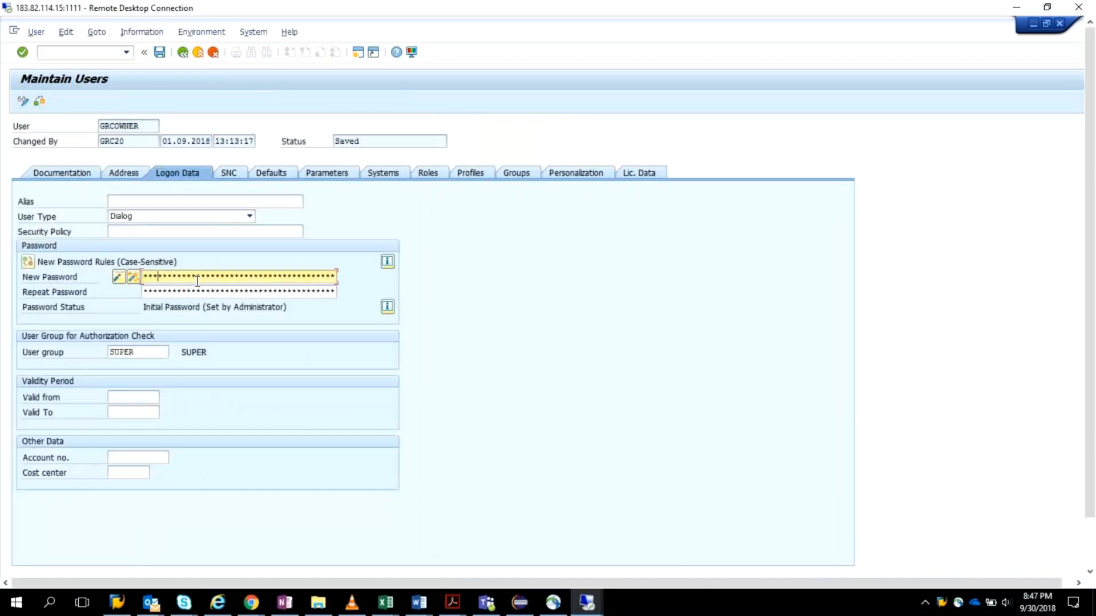
pyautogui.press('Tab')
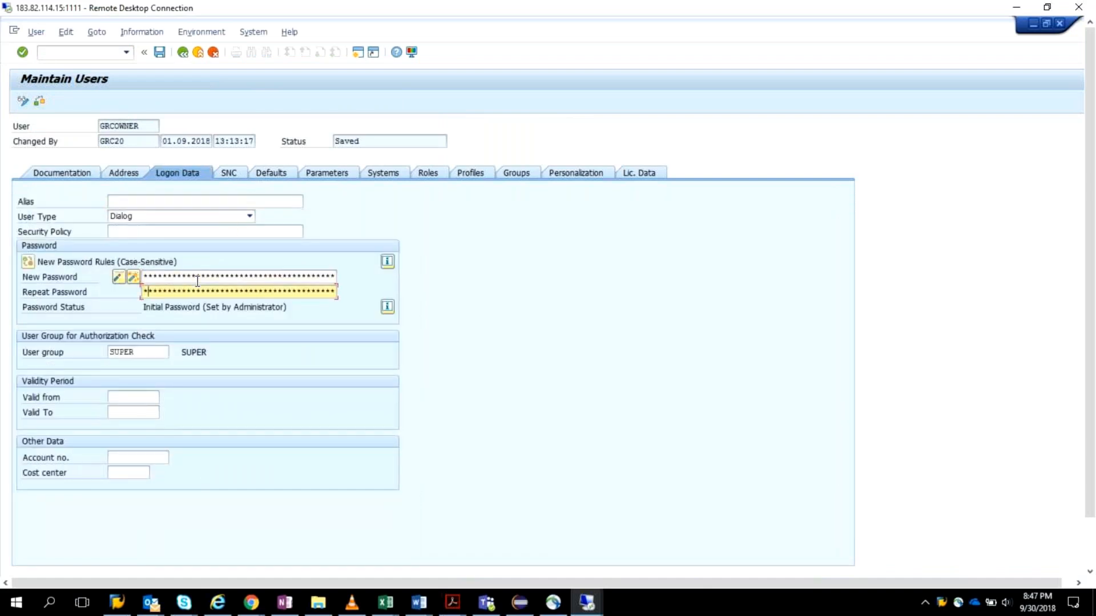
pyautogui.press('Return')
pyautogui.click(160, 53)
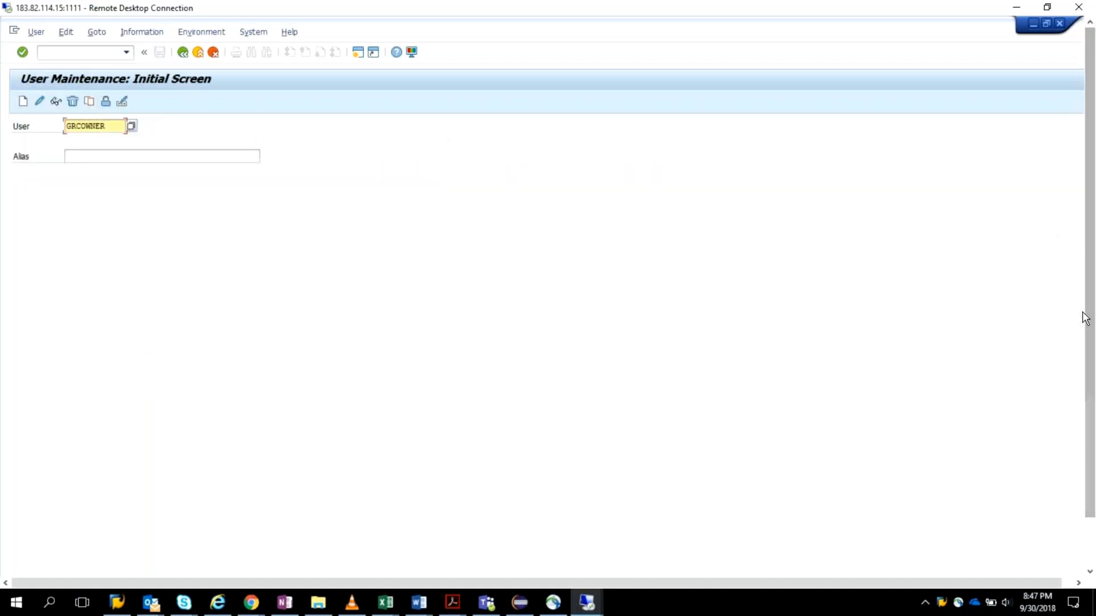
# Step: Search for users matching grc*brm*, choose GRCBRMO, and open that user for editing
pyautogui.click(67, 125)
pyautogui.press('Delete')
pyautogui.press('Delete')
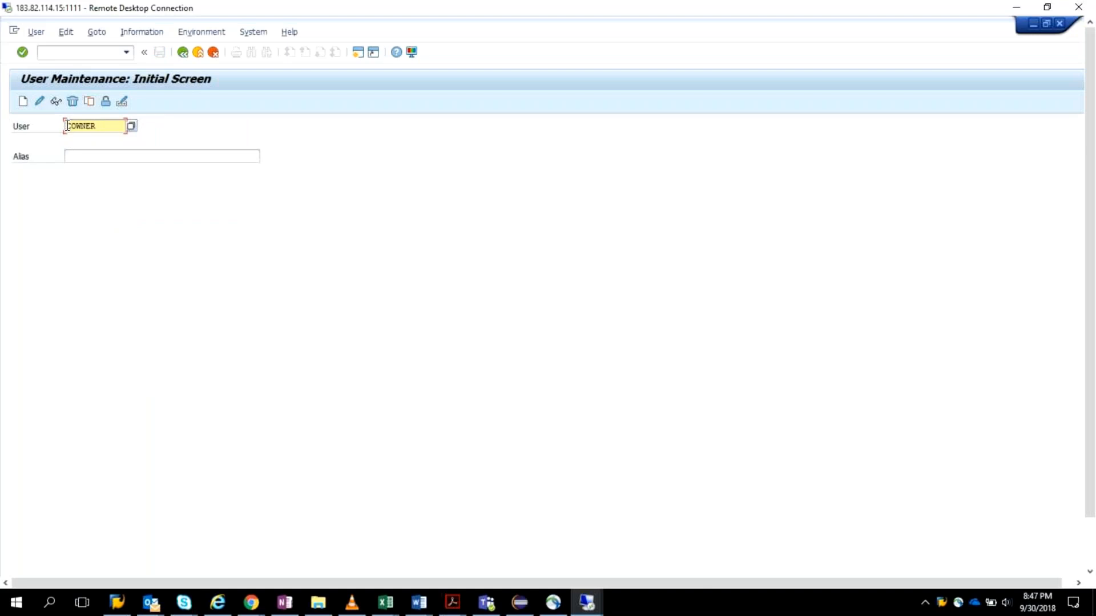
pyautogui.press('Delete')
pyautogui.press('Delete')
pyautogui.press('Delete')
pyautogui.press('Delete')
pyautogui.press('Delete')
pyautogui.press('Delete')
pyautogui.write('grc*brm*')
pyautogui.press('F4')
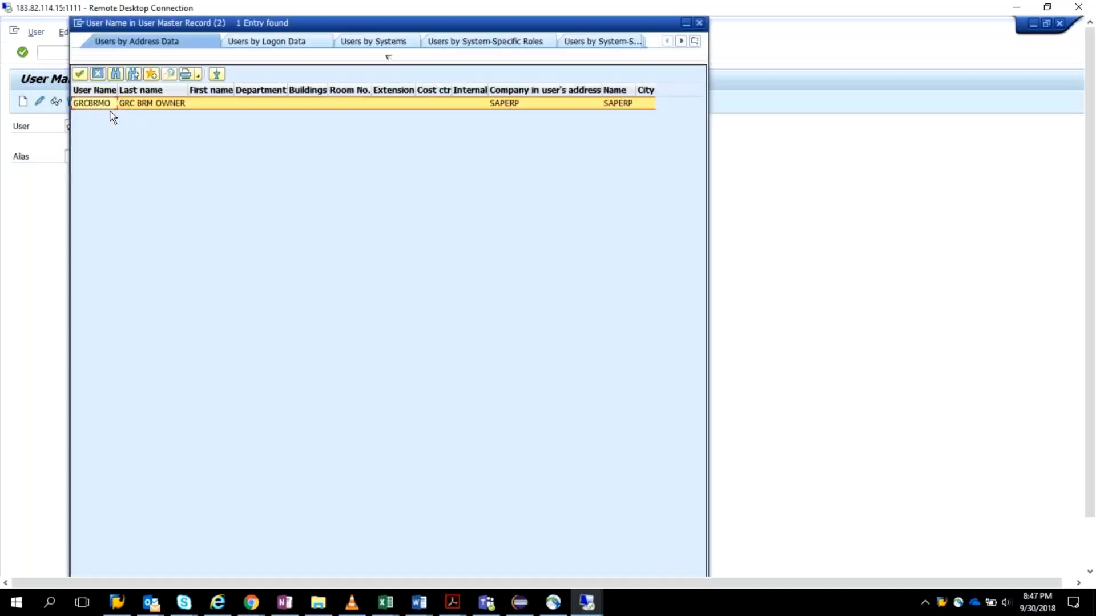
pyautogui.press('Return')
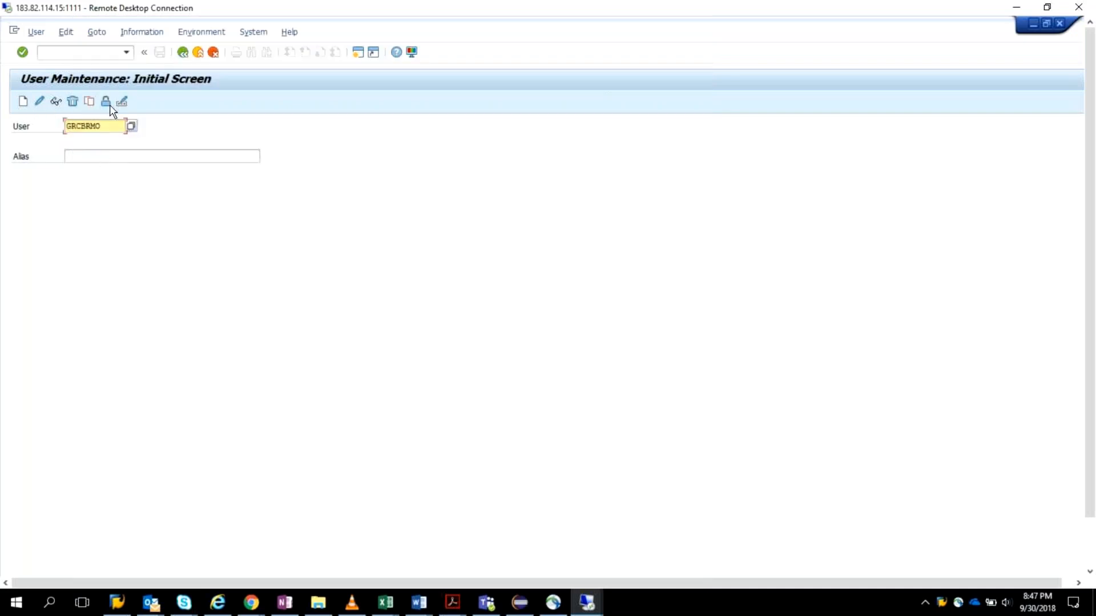
pyautogui.click(40, 102)
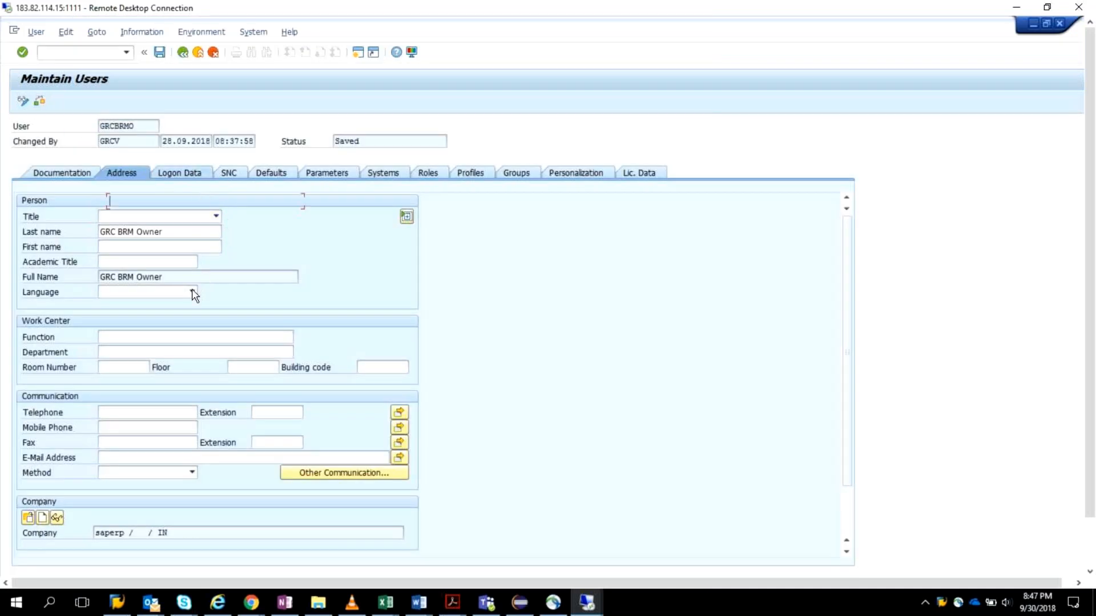
# Step: Enter and repeat a new password in GRCBRMO's logon data
pyautogui.click(198, 277)
pyautogui.write('*******')
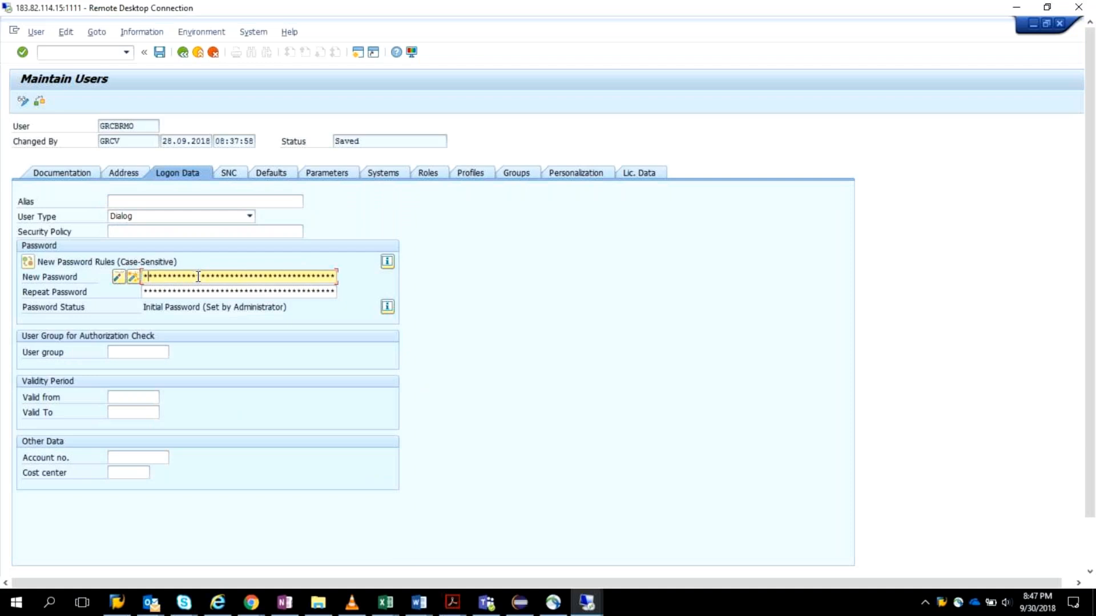
pyautogui.press('Tab')
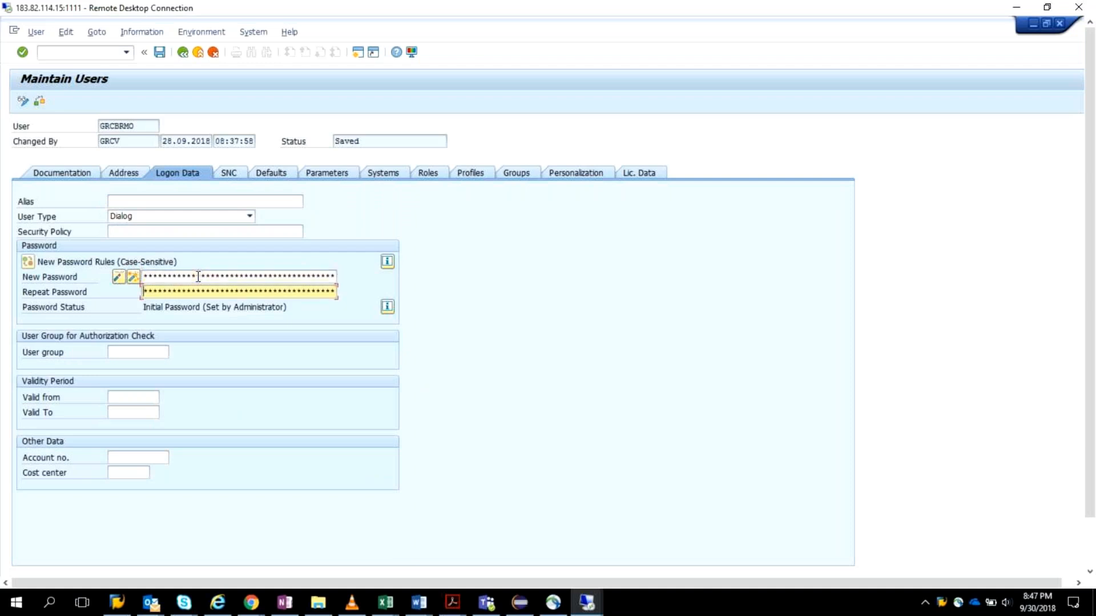
pyautogui.press('Return')
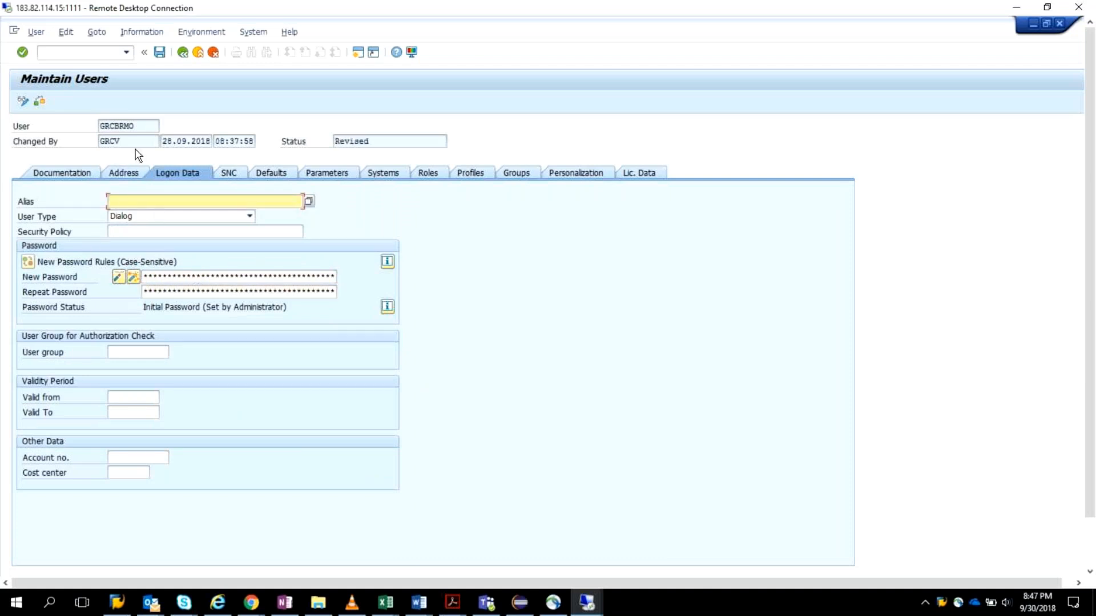
# Step: Try to paste the copied user name into BRM Owner cell C23 of GRC.xlsx in Excel, undo the paste, and return to the remote desktop
pyautogui.click(132, 123)
pyautogui.moveTo(133, 124); pyautogui.dragTo(98, 126)
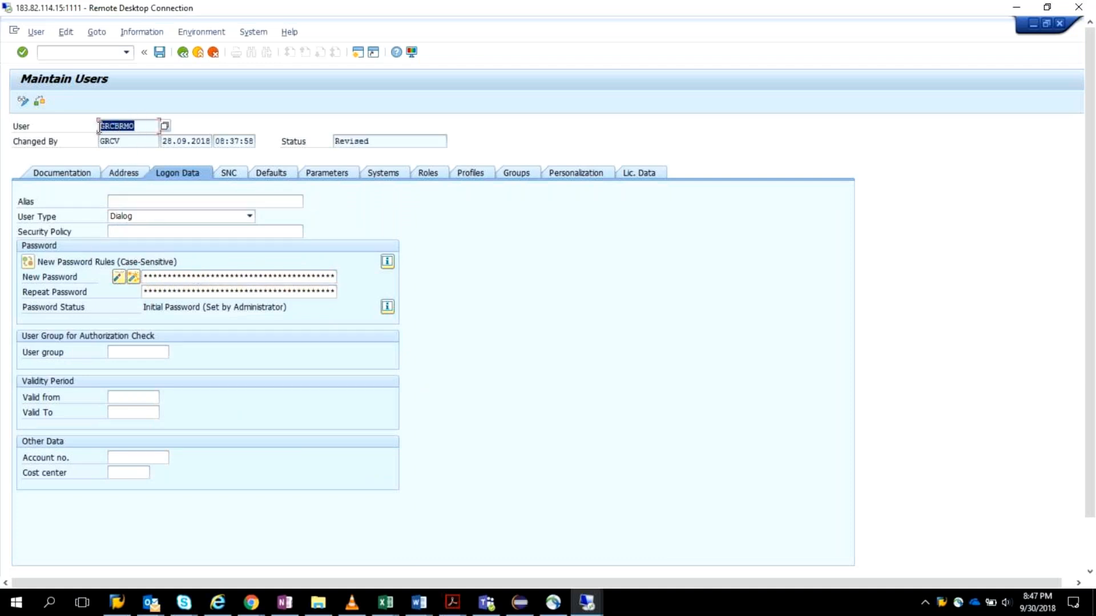
pyautogui.click(384, 606)
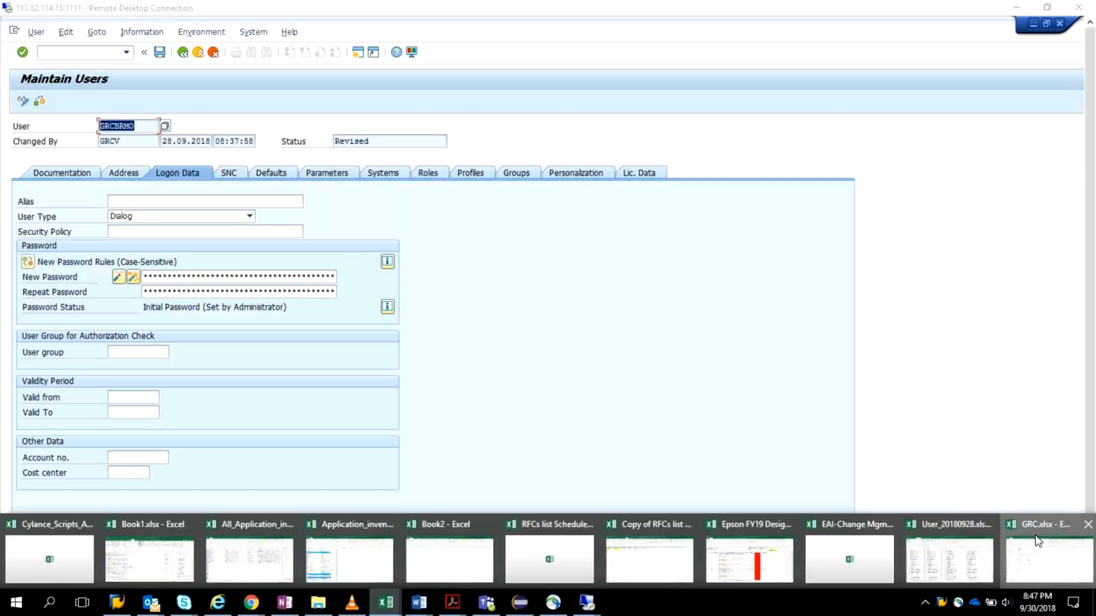
pyautogui.click(1038, 541)
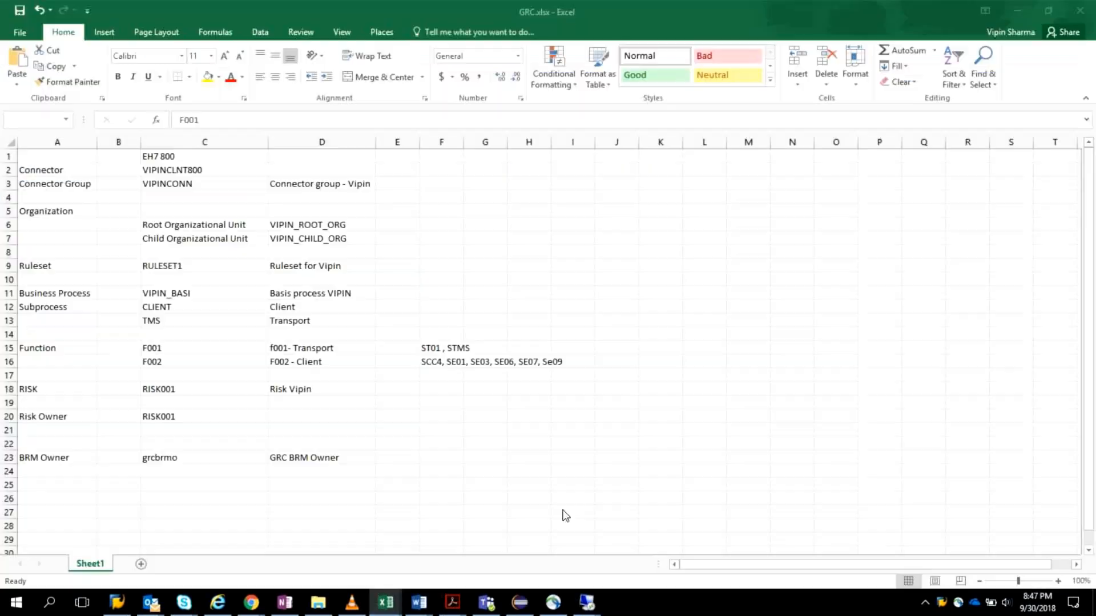
pyautogui.click(196, 460)
pyautogui.write('Z_VIPI_CL_SCC4_ROLE')
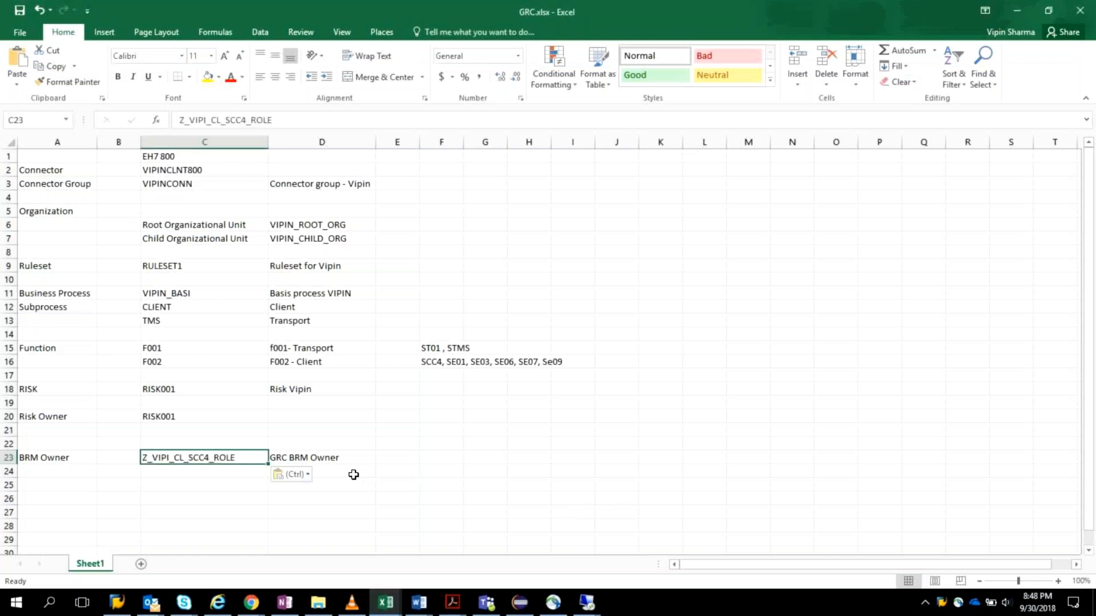
pyautogui.hotkey('ctrl', 'z')
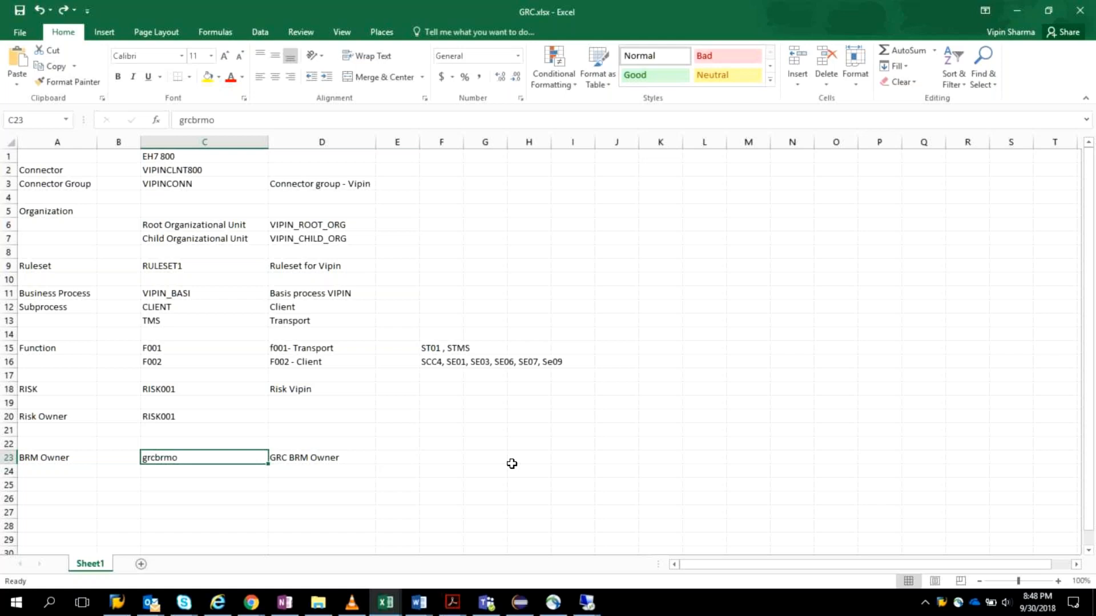
pyautogui.hotkey('alt', 'Tab')
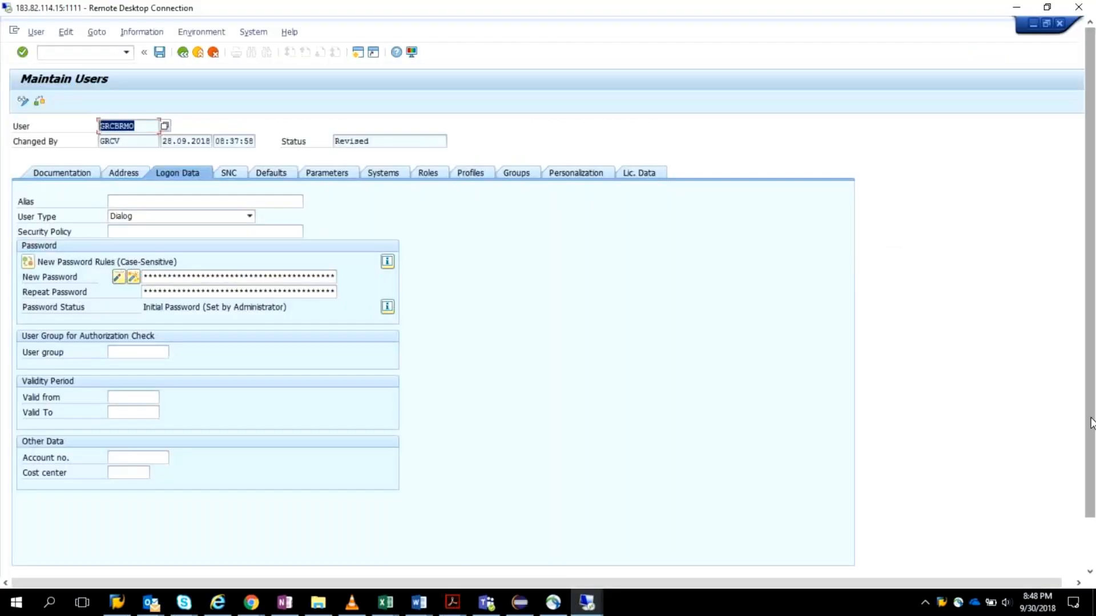
# Step: Switch to the open SAP logon window and log on to client 473 as GRCBRMO with the account password
pyautogui.moveTo(1090, 423); pyautogui.dragTo(1091, 477)
pyautogui.click(201, 548)
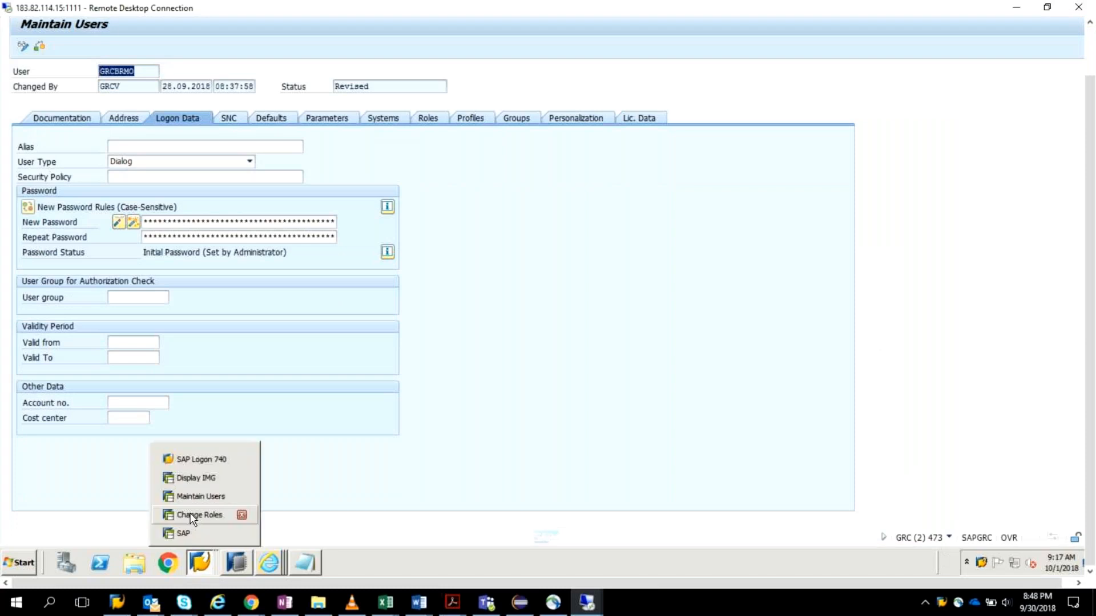
pyautogui.click(183, 395)
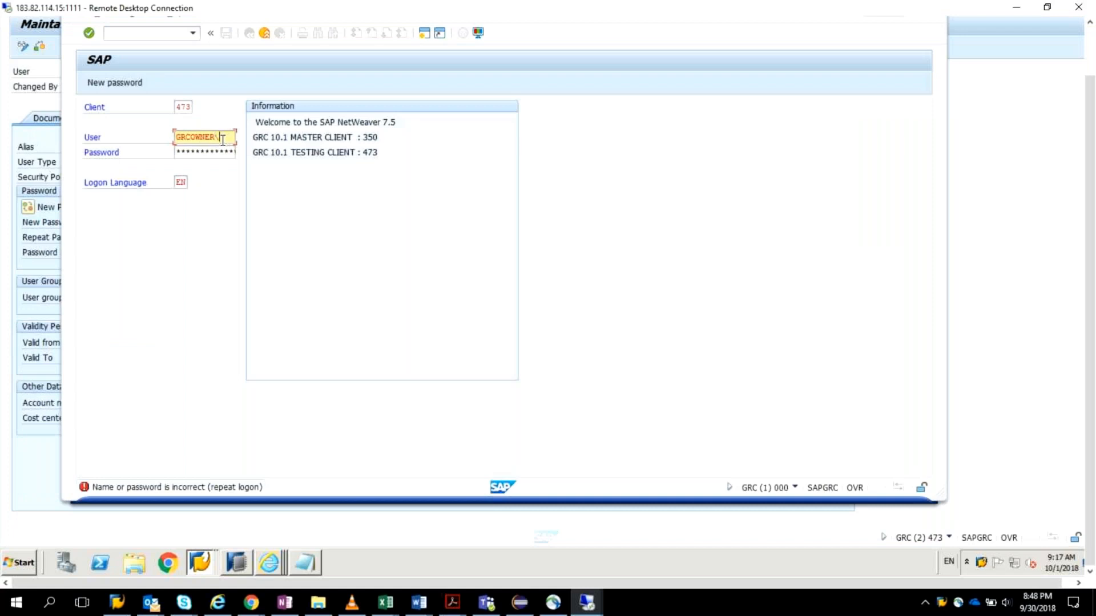
pyautogui.press('BackSpace')
pyautogui.press('BackSpace')
pyautogui.press('BackSpace')
pyautogui.press('BackSpace')
pyautogui.press('BackSpace')
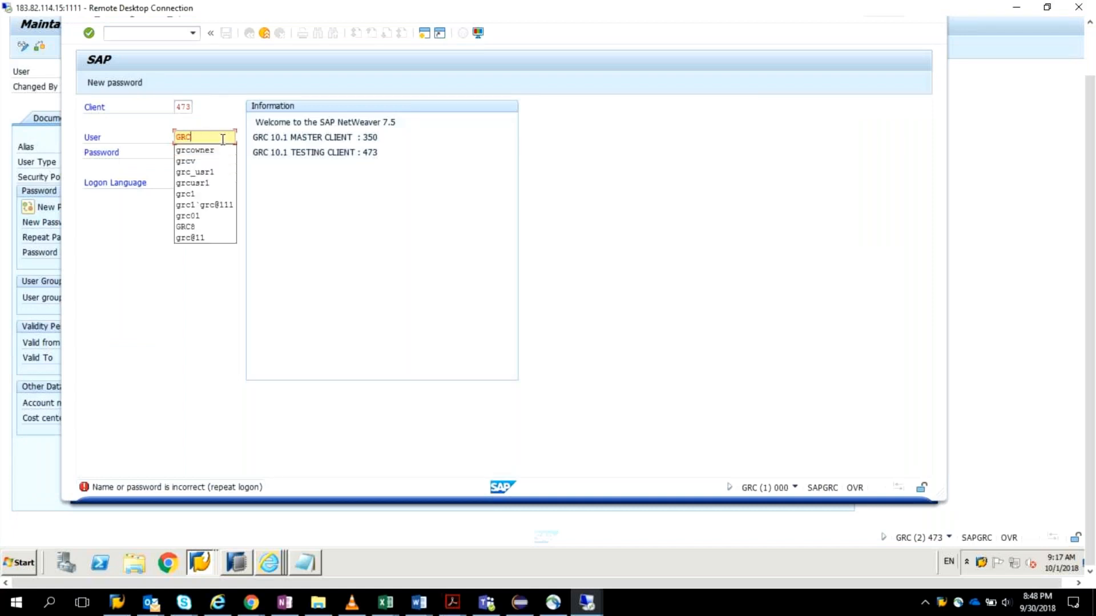
pyautogui.write('brm')
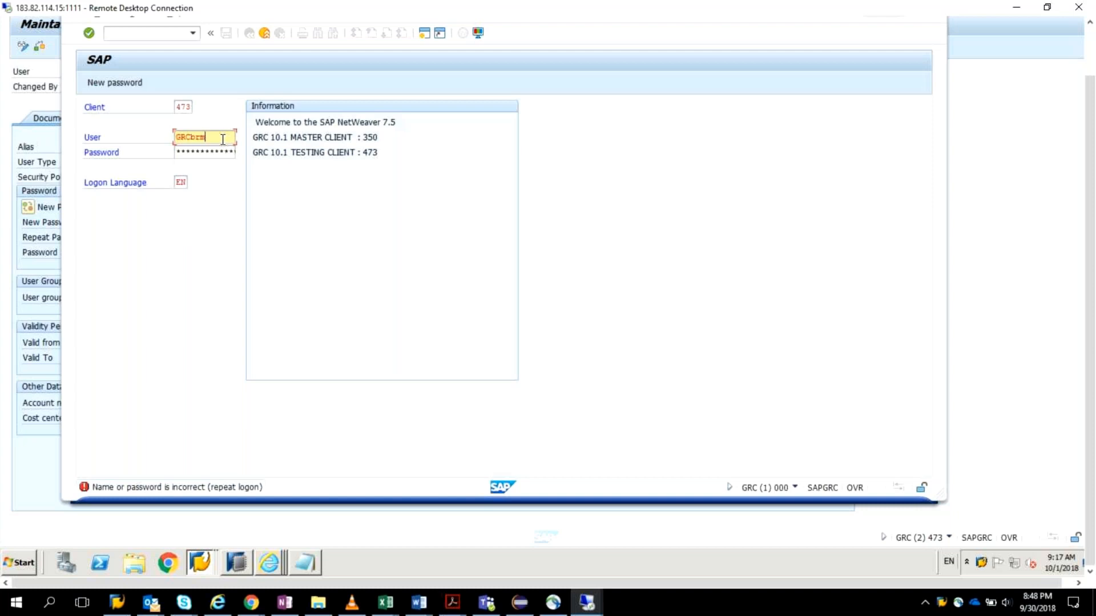
pyautogui.write('o')
pyautogui.press('Tab')
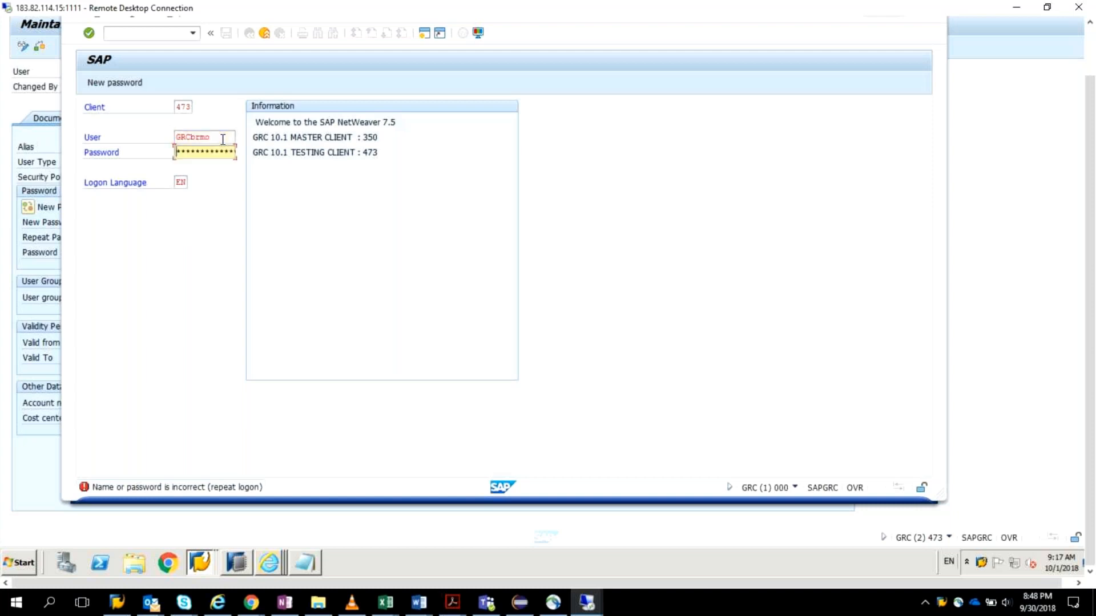
pyautogui.press('Return')
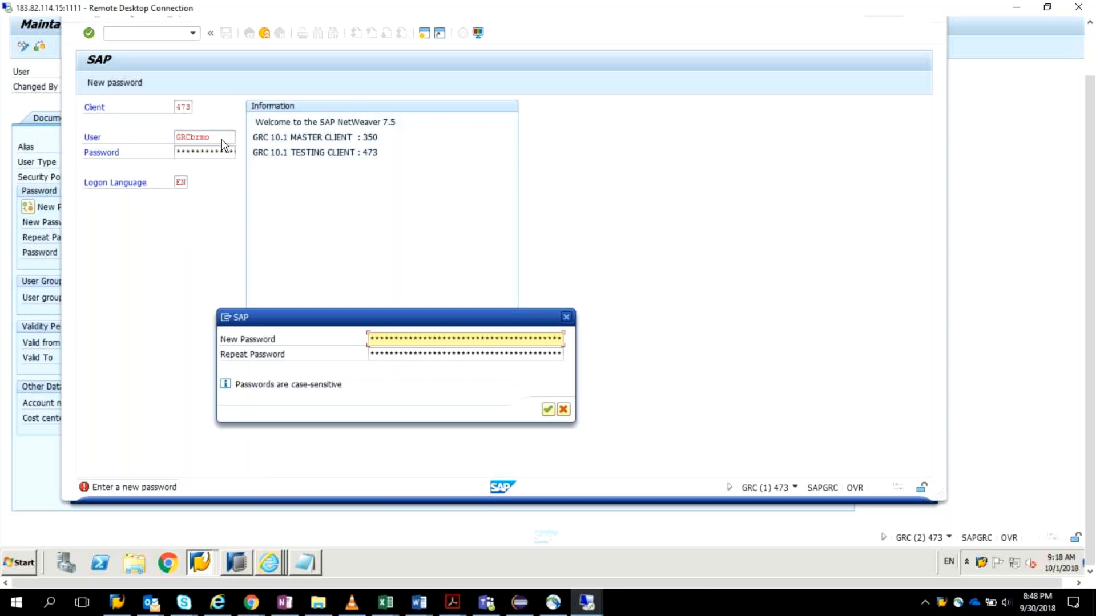
# Step: Try to set a new personal password for GRCBRMO and dismiss the error dialog
pyautogui.write('*******')
pyautogui.press('Tab')
pyautogui.write('*******')
pyautogui.press('Return')
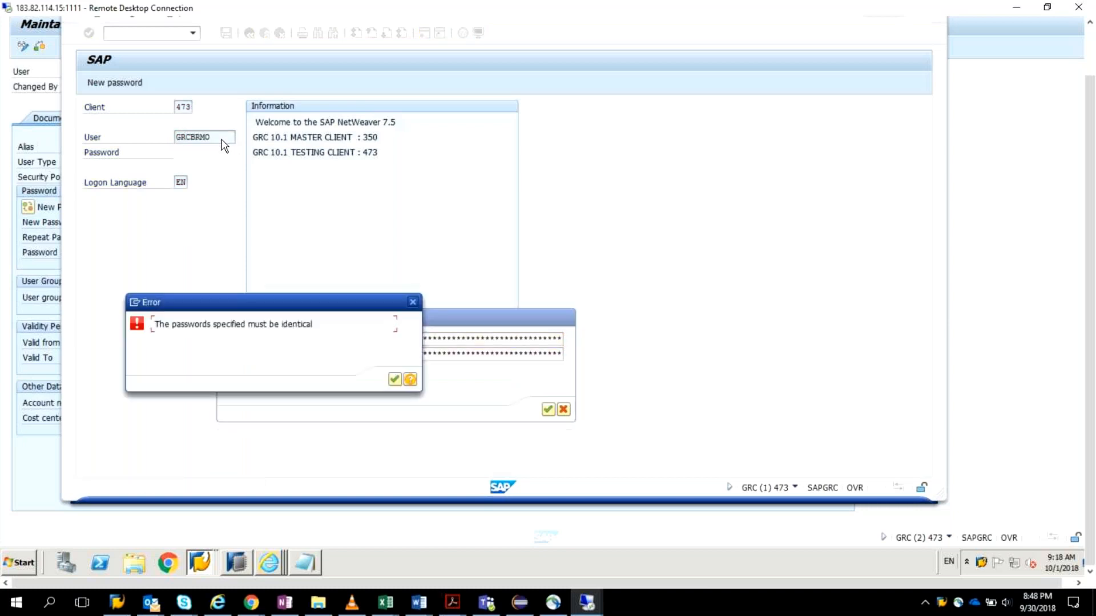
pyautogui.press('Return')
# Step: Enter and repeat GRCBRMO's new password, acknowledge the copyright notice, and select the user menu folder for GRC BRM Owner
pyautogui.write('******')
pyautogui.press('BackSpace')
pyautogui.press('BackSpace')
pyautogui.press('BackSpace')
pyautogui.press('BackSpace')
pyautogui.press('BackSpace')
pyautogui.press('BackSpace')
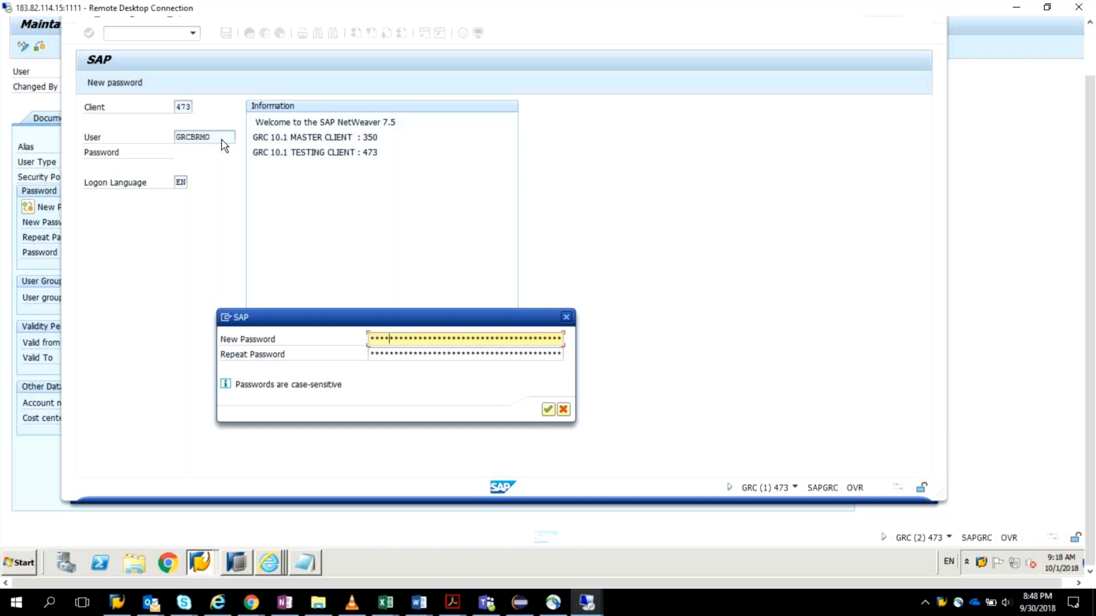
pyautogui.press('Tab')
pyautogui.write('**')
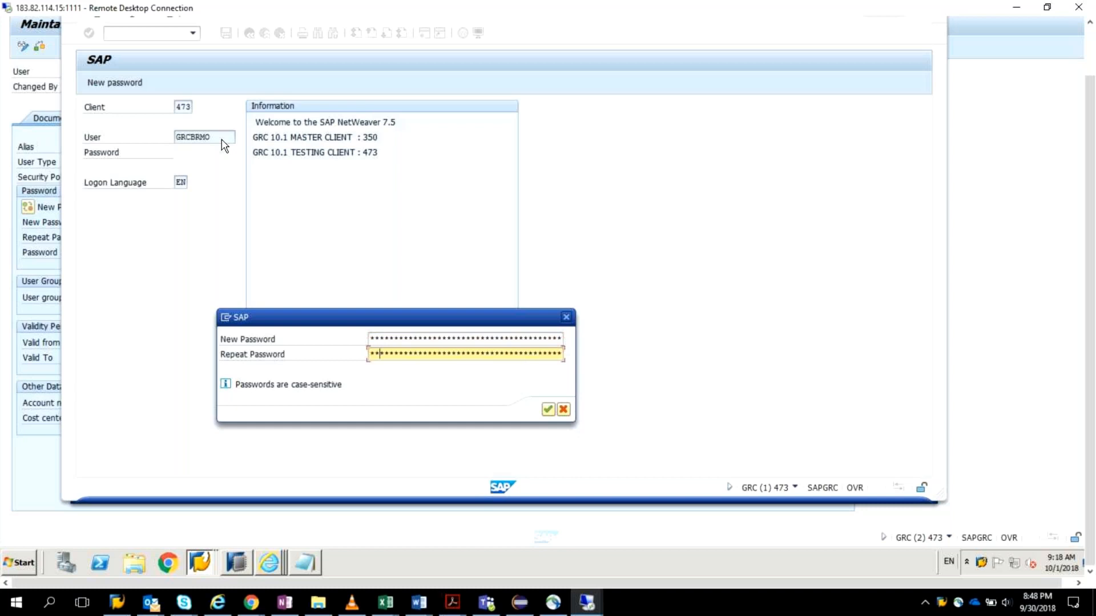
pyautogui.press('Return')
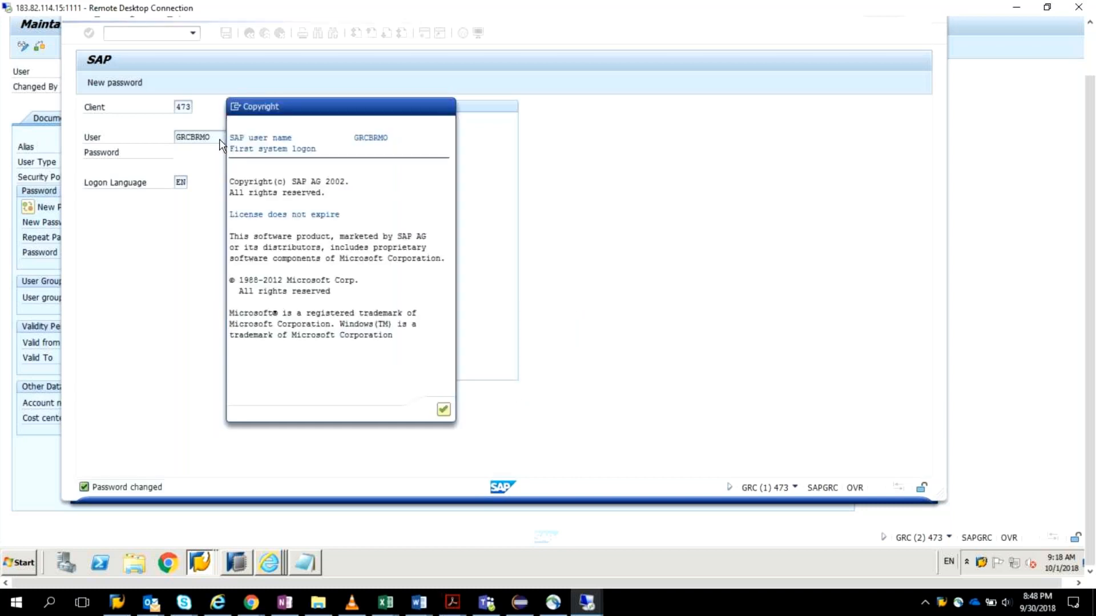
pyautogui.press('Return')
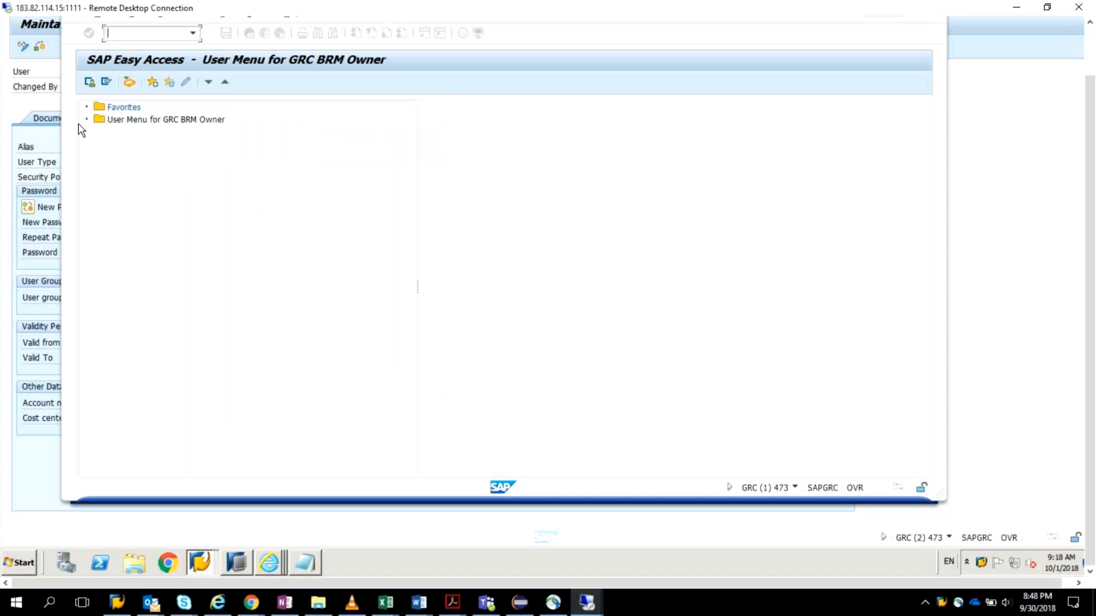
pyautogui.click(151, 119)
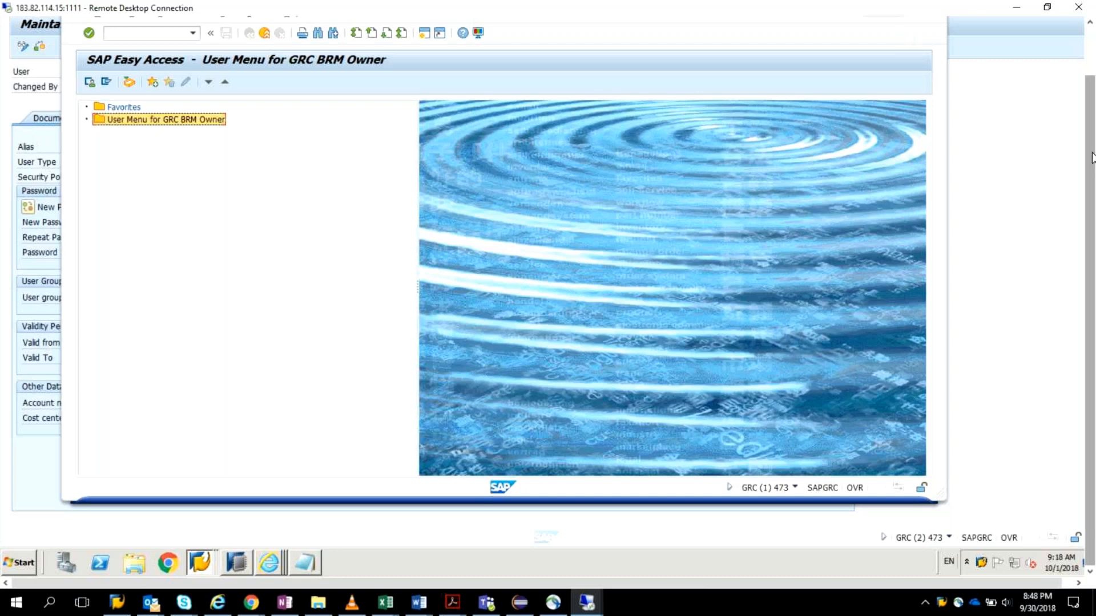
# Step: Try to open the SAP Business Workplace, and launch the NWBC web client through its transaction in a maximized window
pyautogui.scroll(2, 1091, 157)
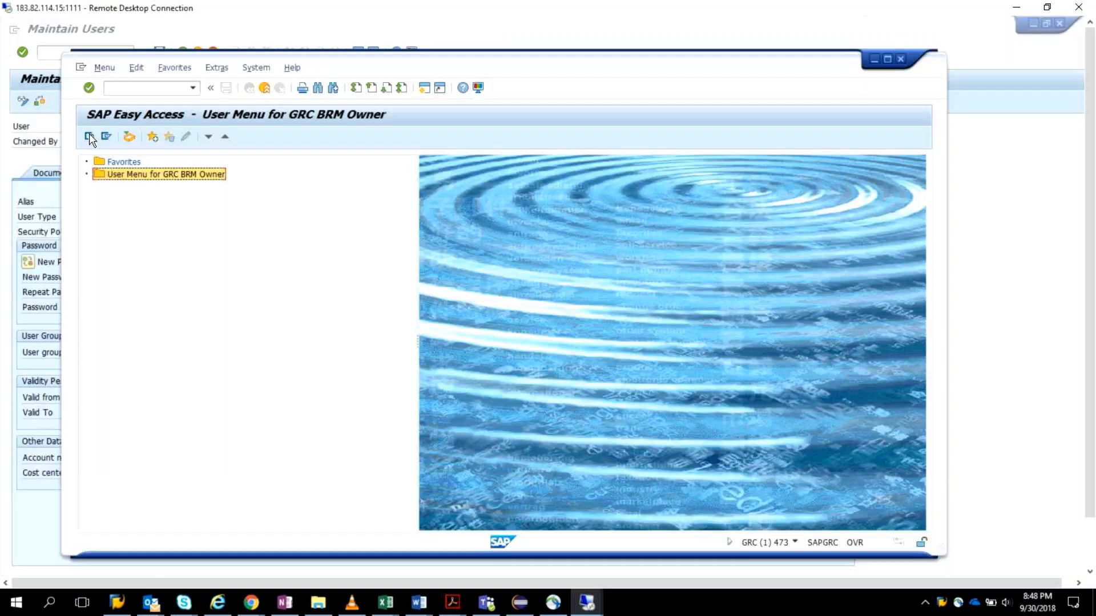
pyautogui.click(130, 139)
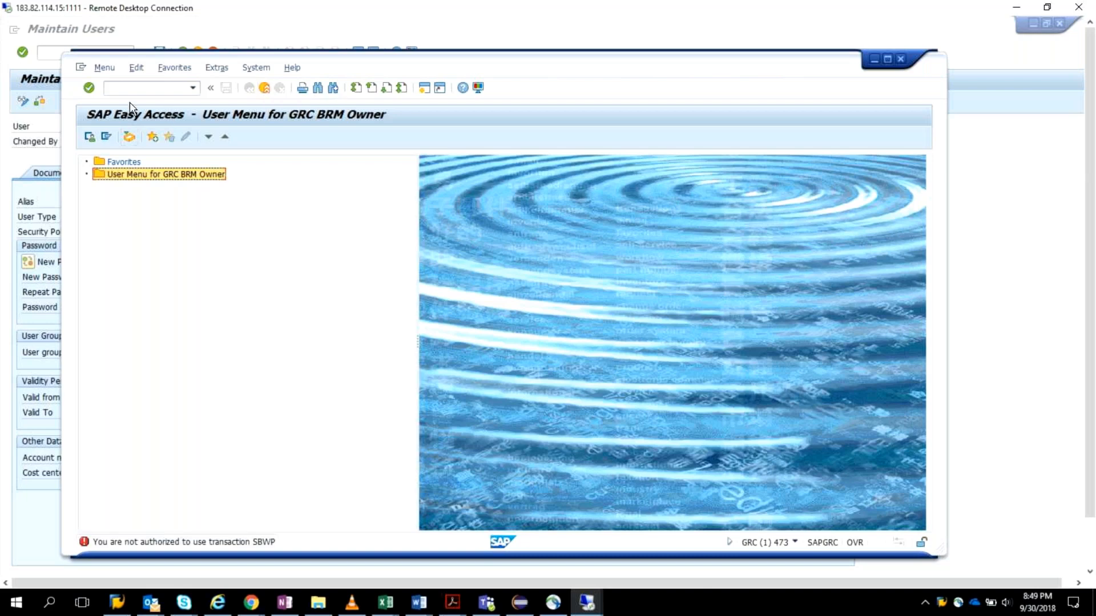
pyautogui.click(137, 90)
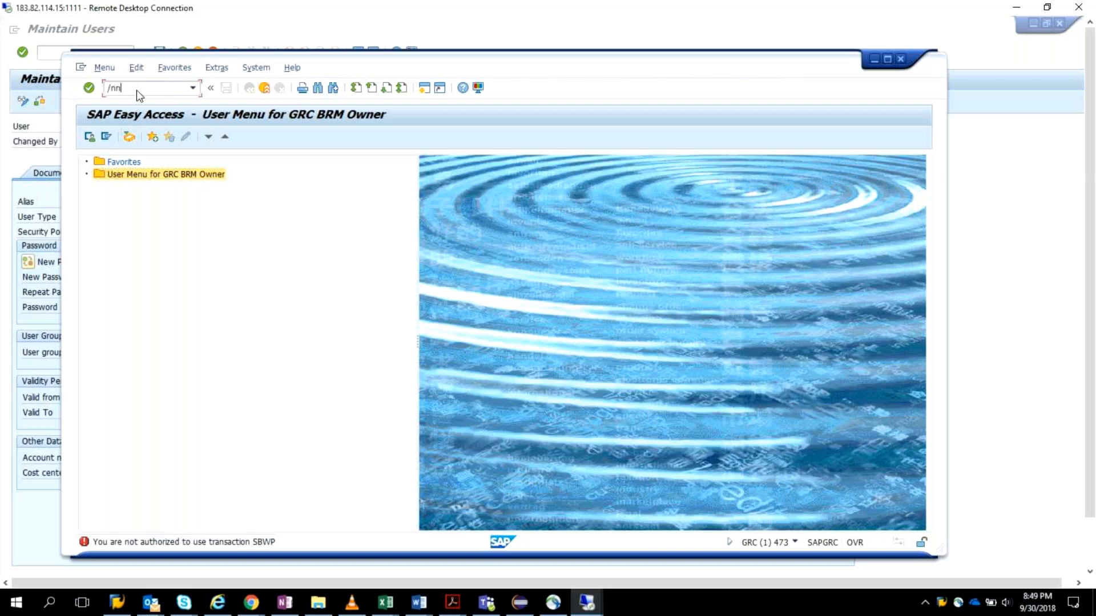
pyautogui.press('Return')
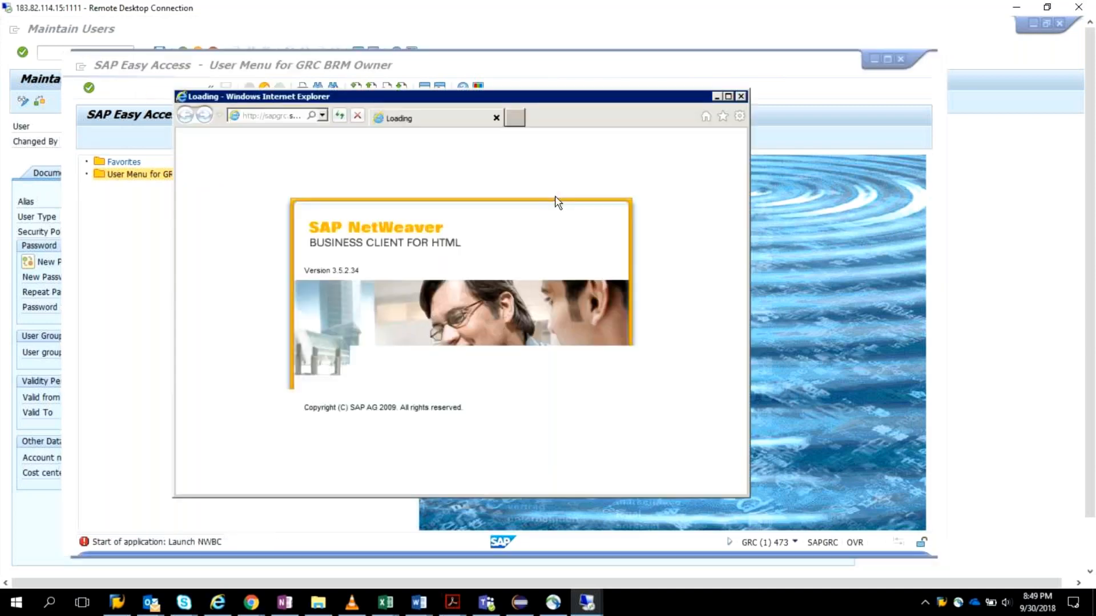
pyautogui.click(729, 97)
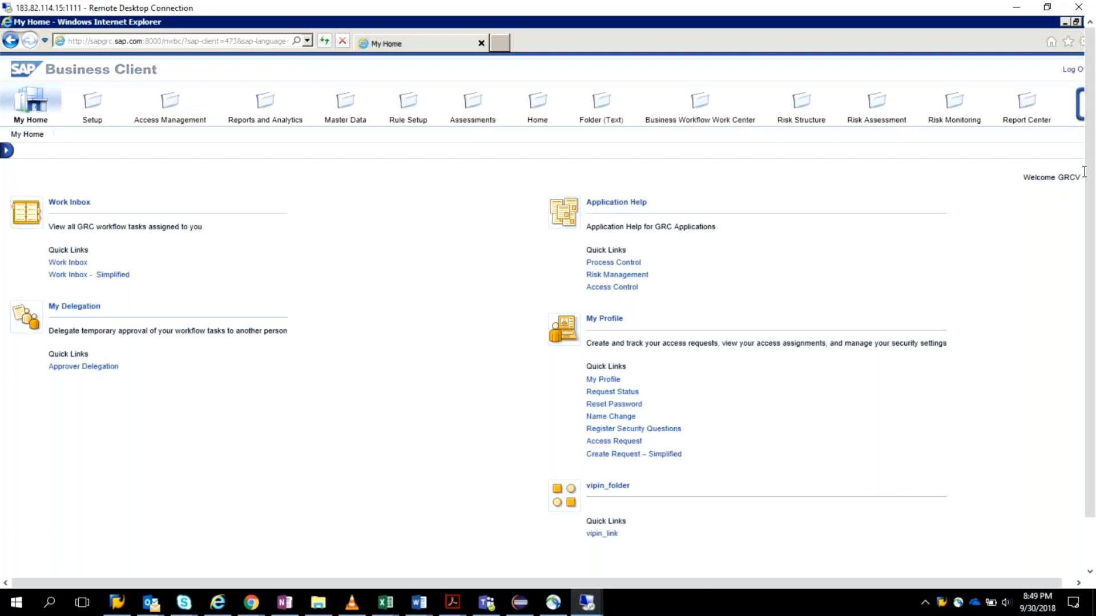
# Step: Check which user the Business Client session welcomes and try to log that session off
pyautogui.moveTo(1092, 169)
pyautogui.mouseDown()
pyautogui.moveTo(1093, 234)
pyautogui.moveTo(1092, 171)
pyautogui.mouseUp()
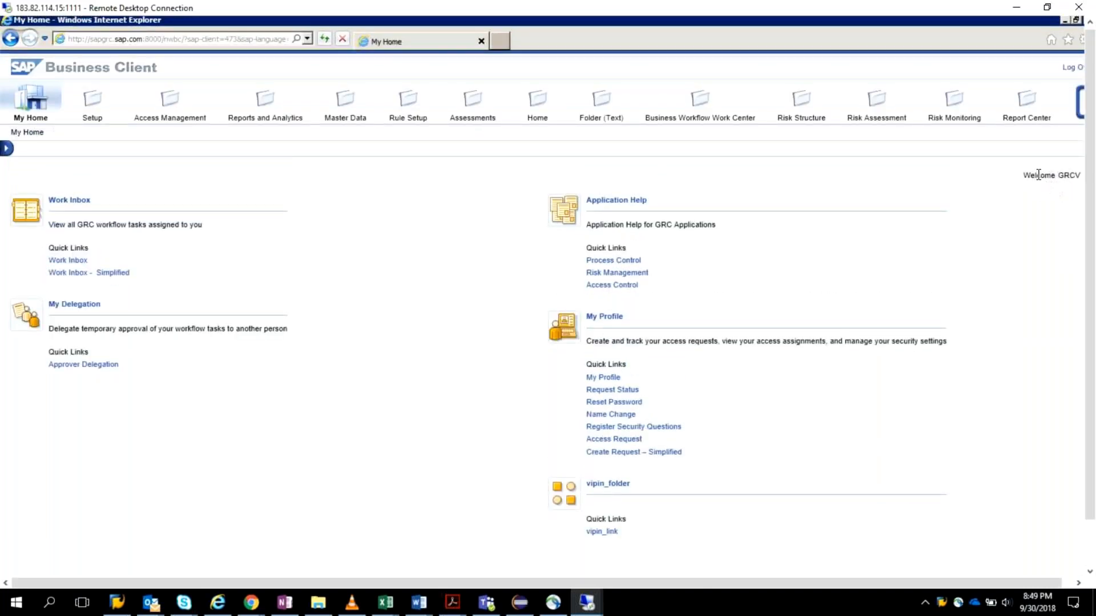
pyautogui.moveTo(1034, 175); pyautogui.dragTo(1083, 176)
pyautogui.moveTo(1086, 110); pyautogui.dragTo(1073, 67)
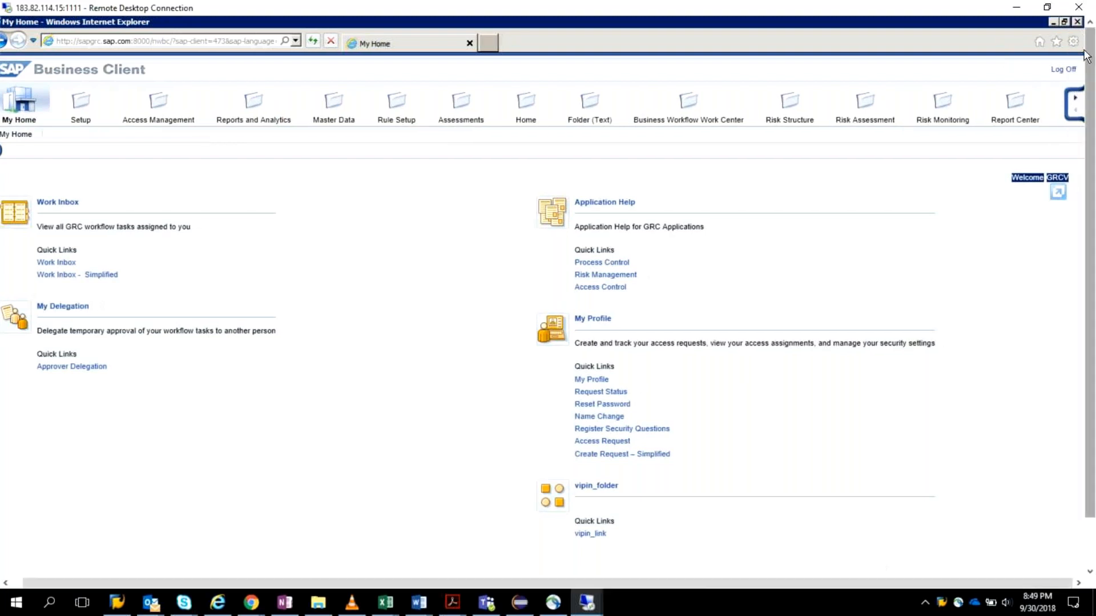
pyautogui.click(1065, 70)
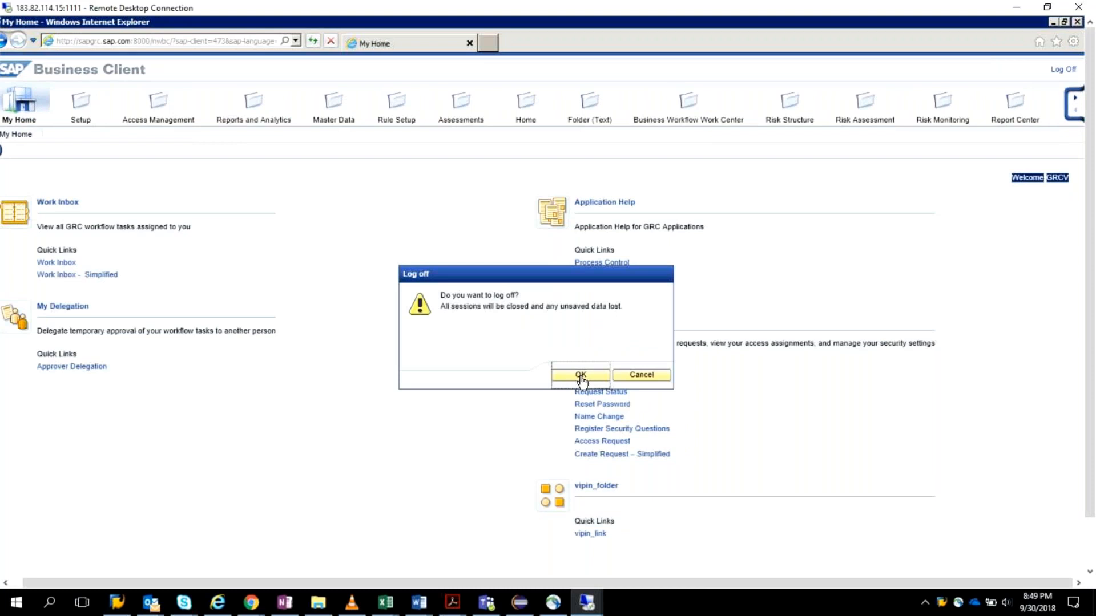
pyautogui.click(640, 374)
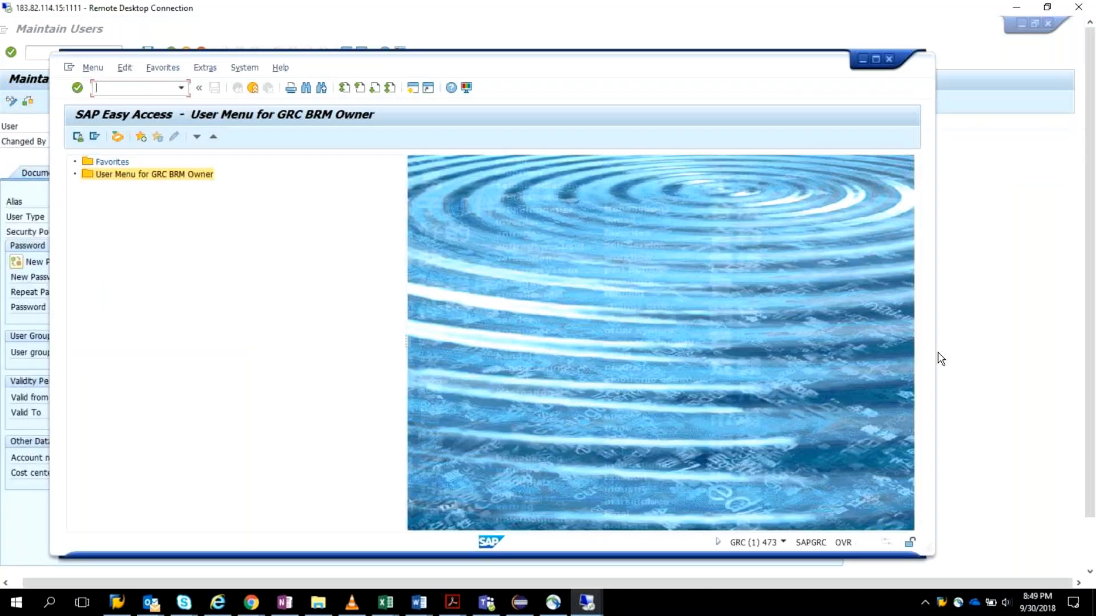
# Step: Return to GRC BRM Owner's SAP Easy Access window and launch transaction nwbc again
pyautogui.click(941, 359)
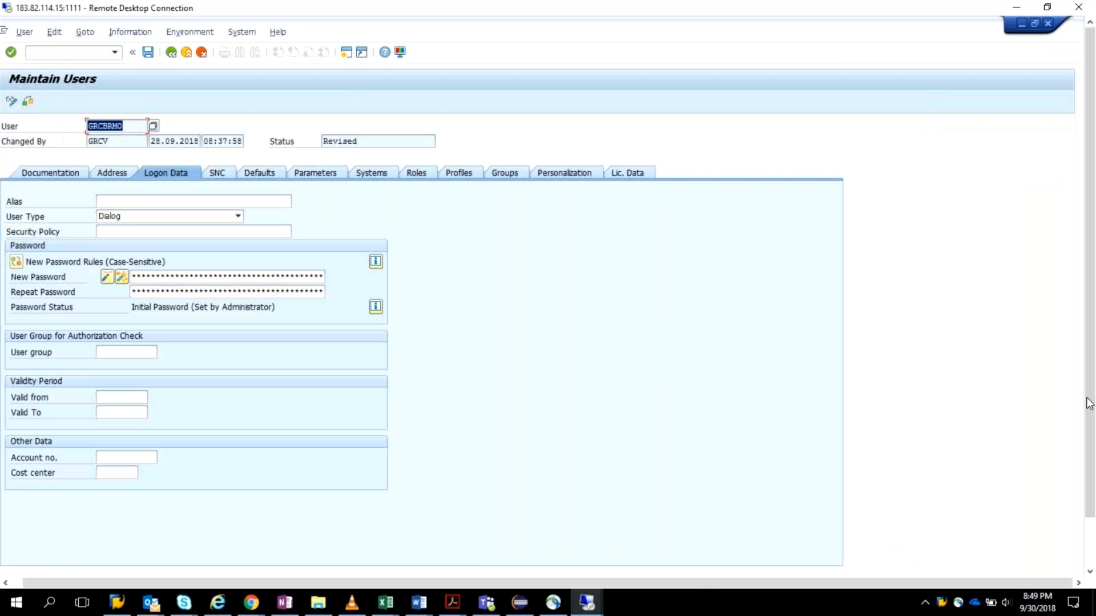
pyautogui.moveTo(1088, 403); pyautogui.dragTo(1094, 451)
pyautogui.click(189, 570)
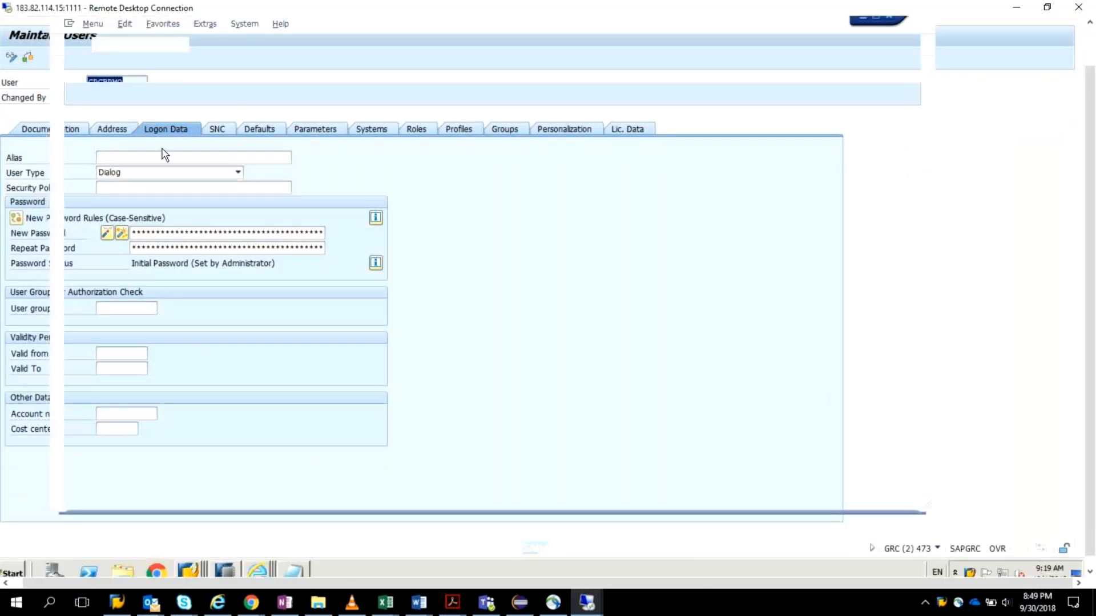
pyautogui.write('nwbc')
pyautogui.press('Return')
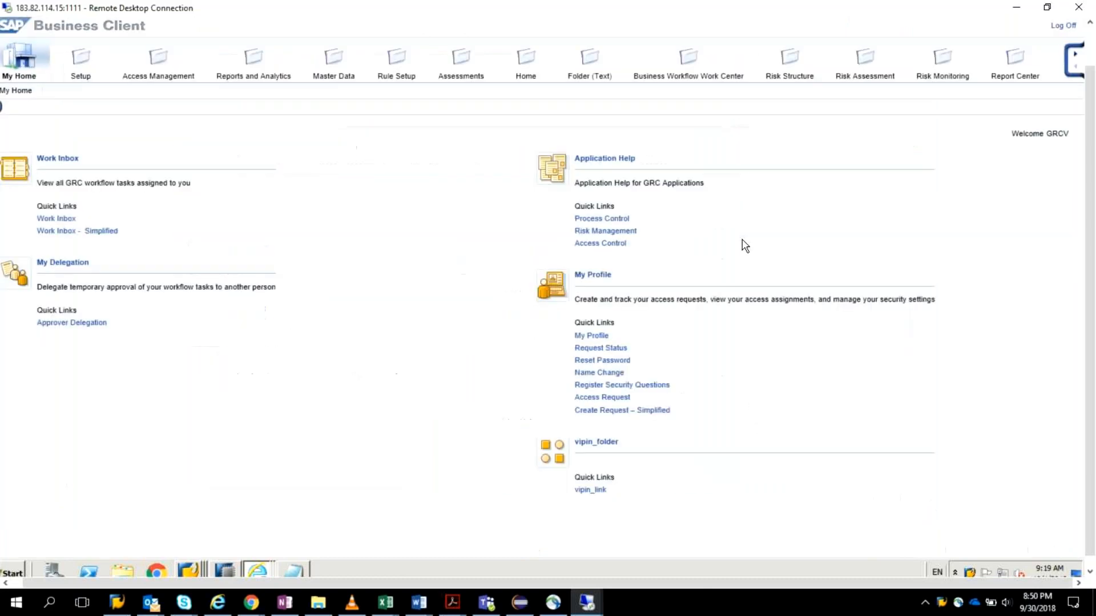
# Step: Log off the Business Client session of the wrong user and close its browser window
pyautogui.click(1065, 25)
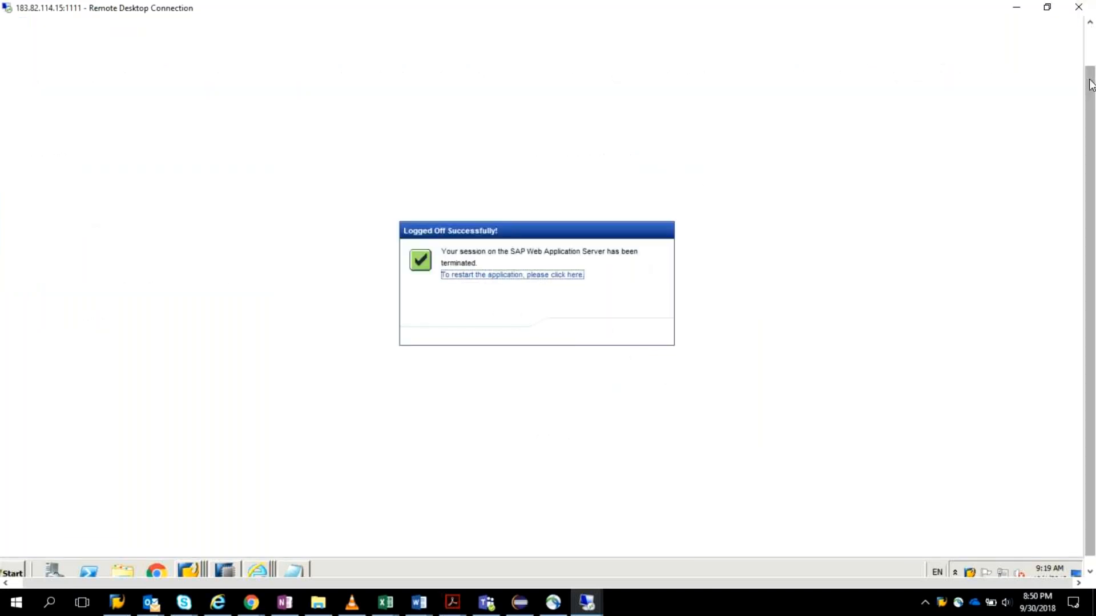
pyautogui.moveTo(1089, 82); pyautogui.dragTo(1087, 38)
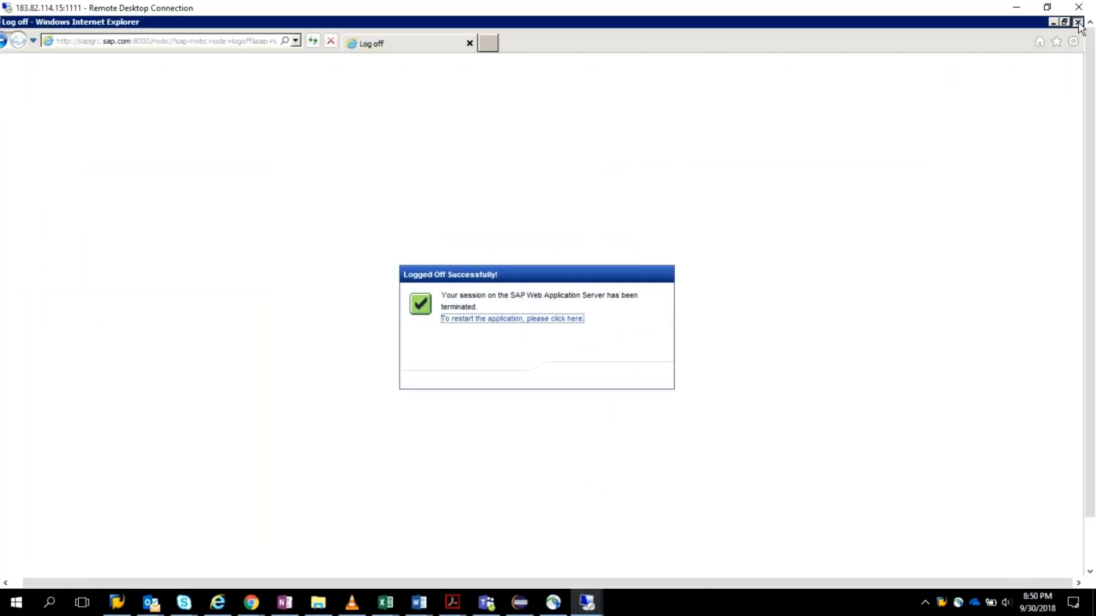
pyautogui.click(1077, 23)
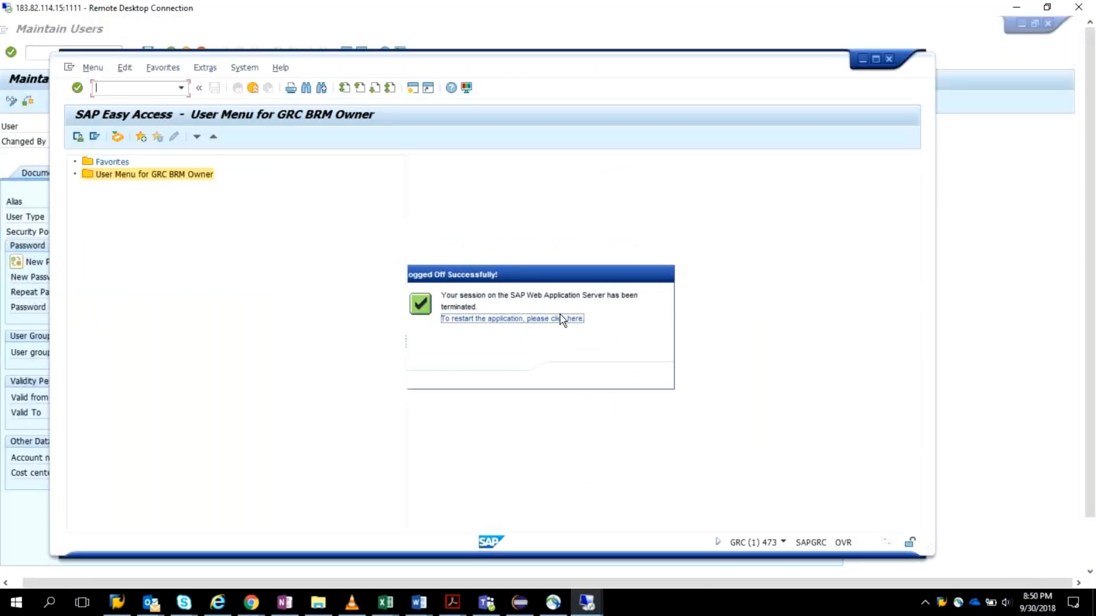
# Step: Relaunch NWBC from GRC BRM Owner's SAP Easy Access and open the Work Inbox in a restored, repositioned window
pyautogui.write('nwbc')
pyautogui.press('Return')
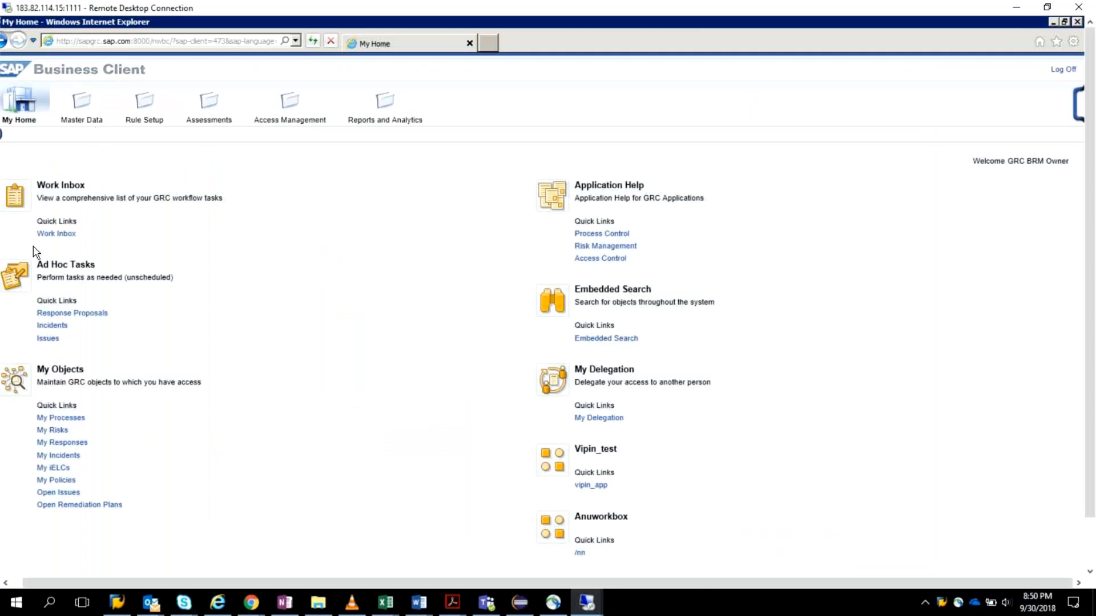
pyautogui.click(55, 234)
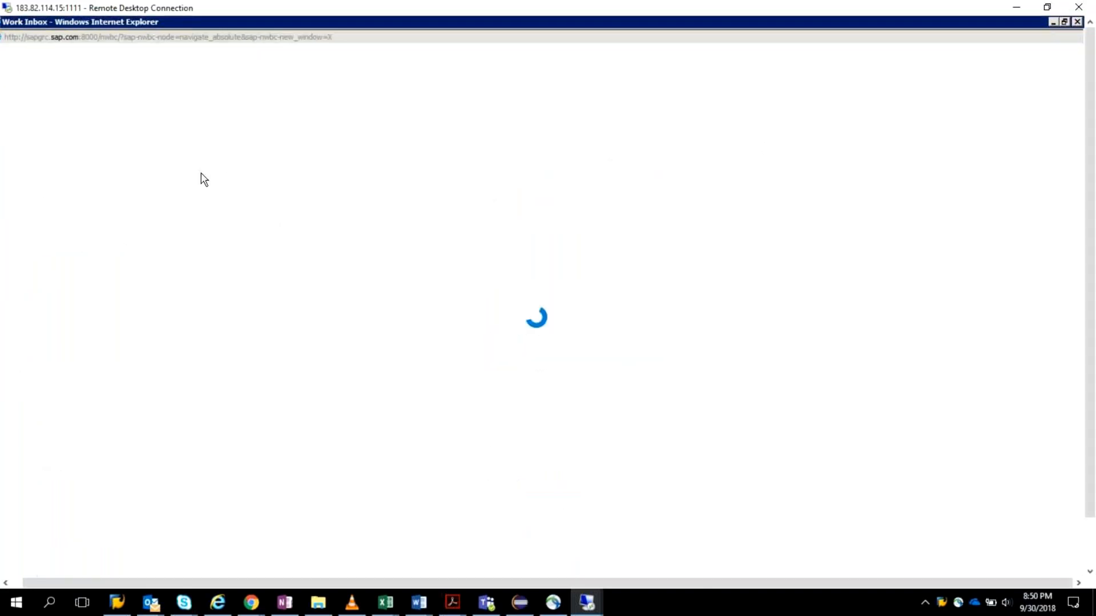
pyautogui.doubleClick(447, 20)
pyautogui.moveTo(448, 20); pyautogui.dragTo(460, 51)
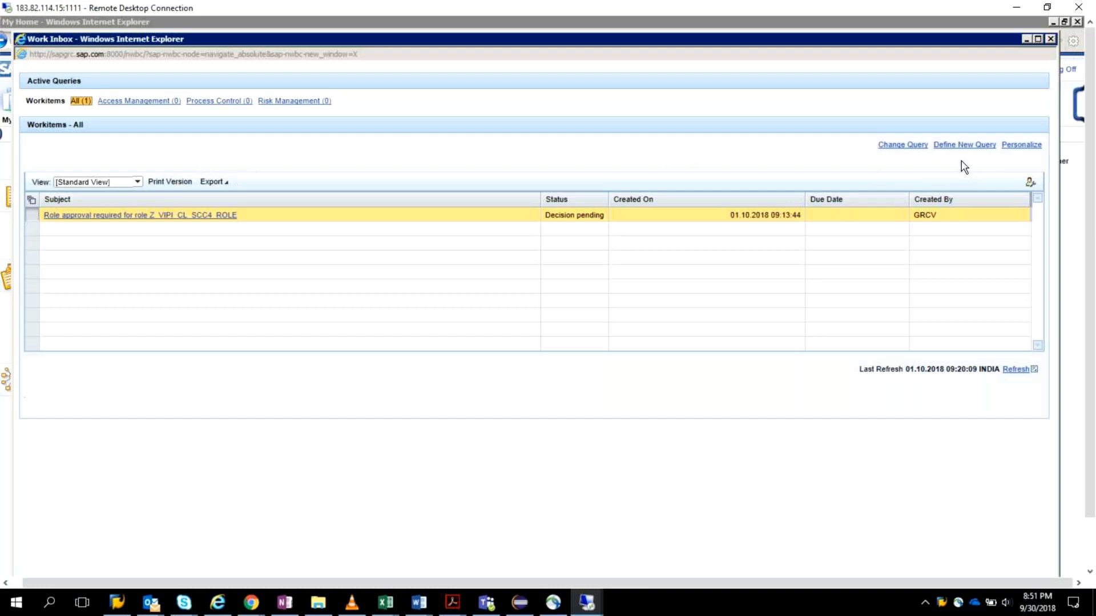
# Step: Open the role approval request for Z_VIPI_CL_SCC4_ROLE maximized and check which other actions it offers
pyautogui.click(59, 217)
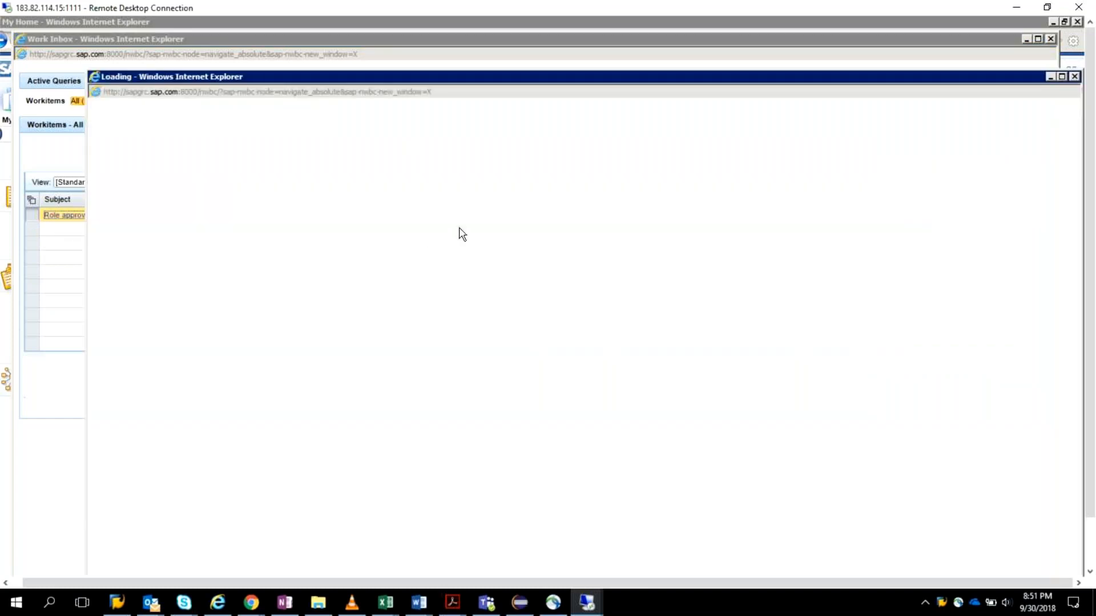
pyautogui.click(1062, 75)
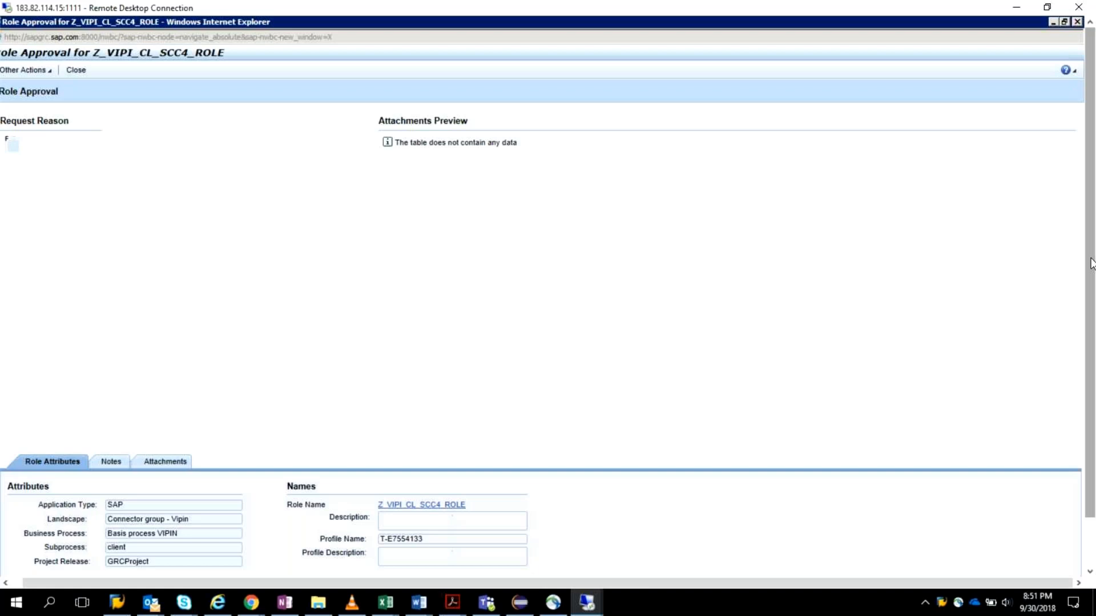
pyautogui.moveTo(1090, 262)
pyautogui.mouseDown()
pyautogui.moveTo(1091, 273)
pyautogui.moveTo(1090, 263)
pyautogui.mouseUp()
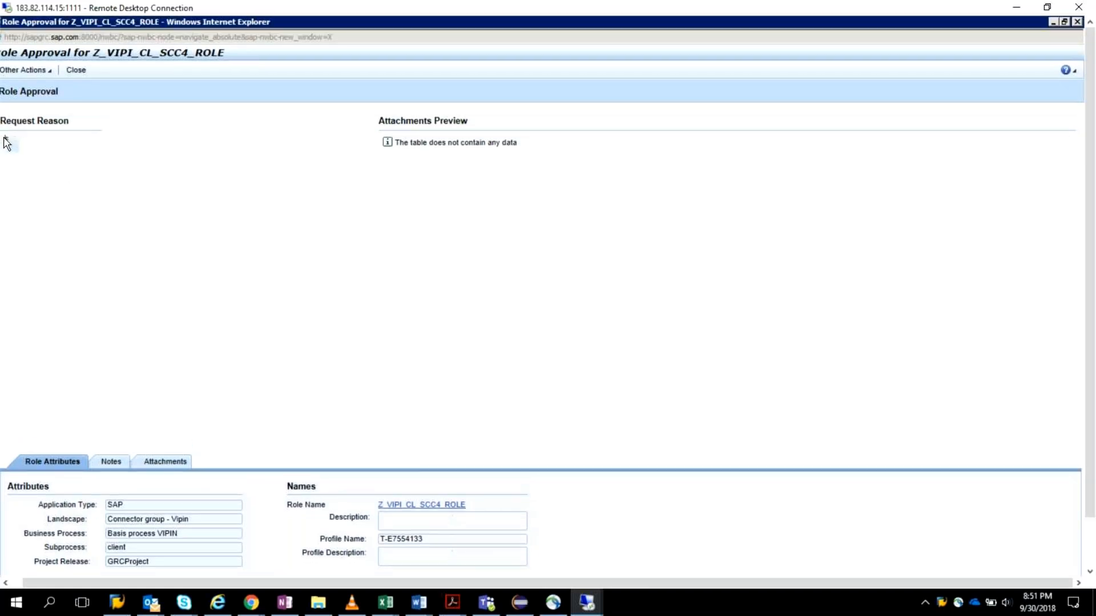
pyautogui.click(50, 73)
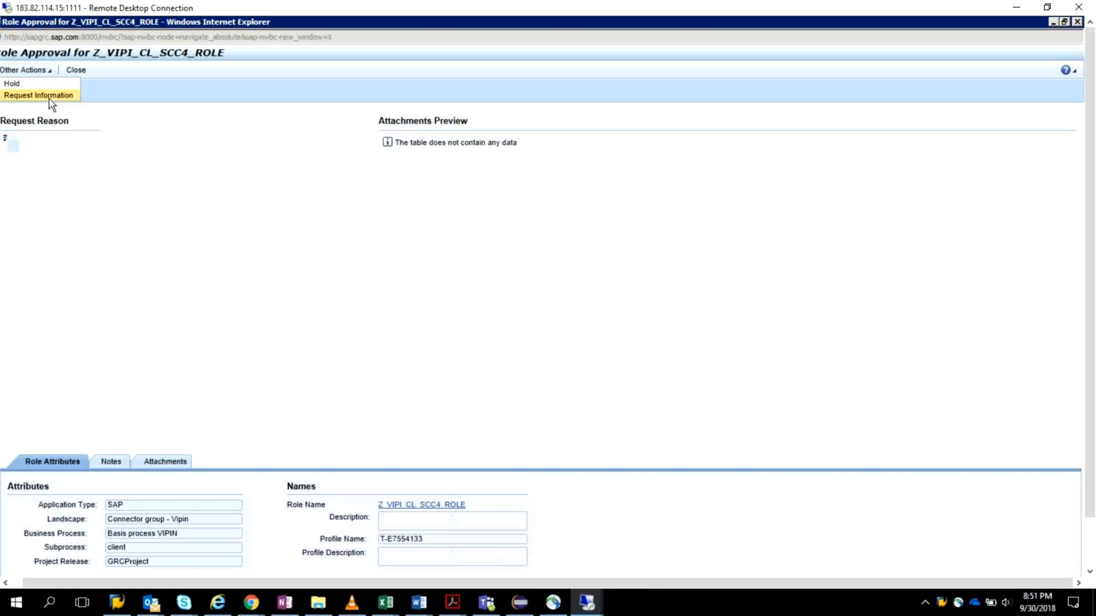
pyautogui.click(319, 332)
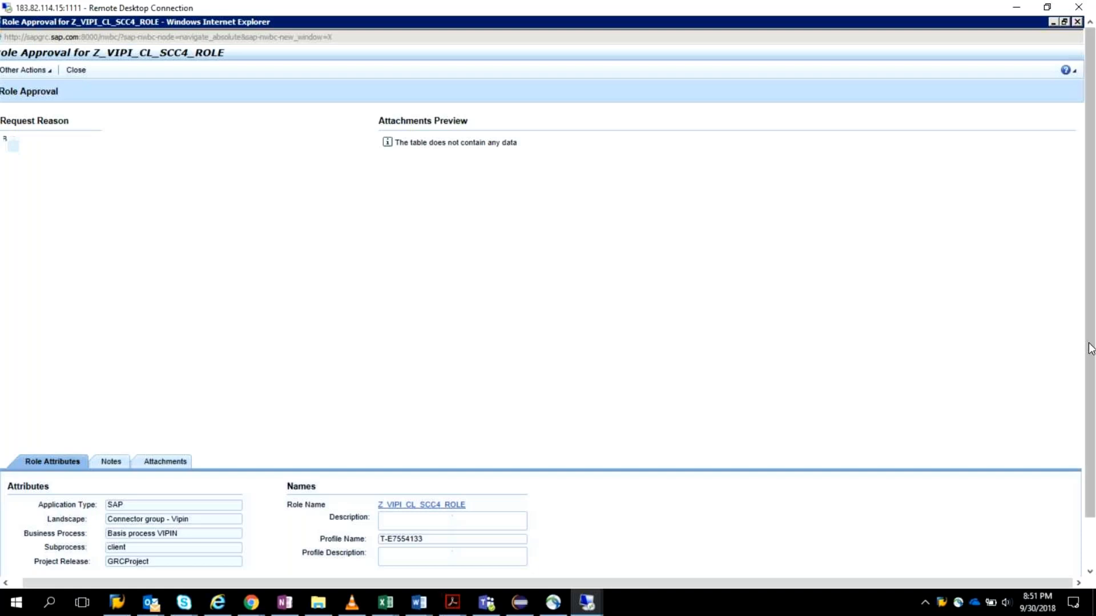
pyautogui.moveTo(1090, 348)
pyautogui.mouseDown()
pyautogui.moveTo(1094, 456)
pyautogui.moveTo(1090, 342)
pyautogui.mouseUp()
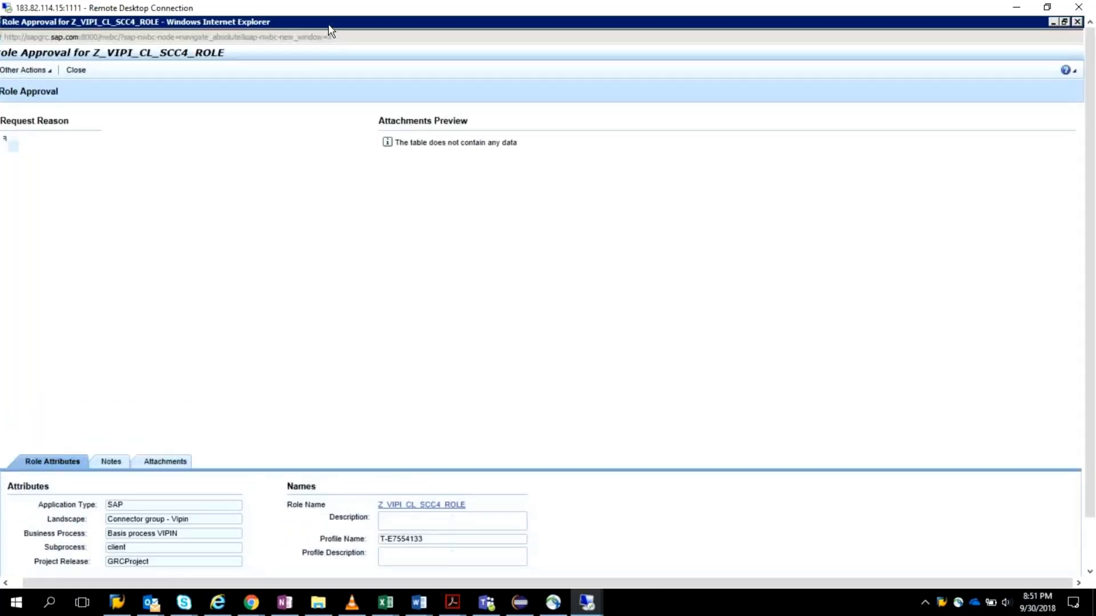
# Step: Restore and reposition the Role Approval window, recheck its other actions, and close the request
pyautogui.doubleClick(363, 24)
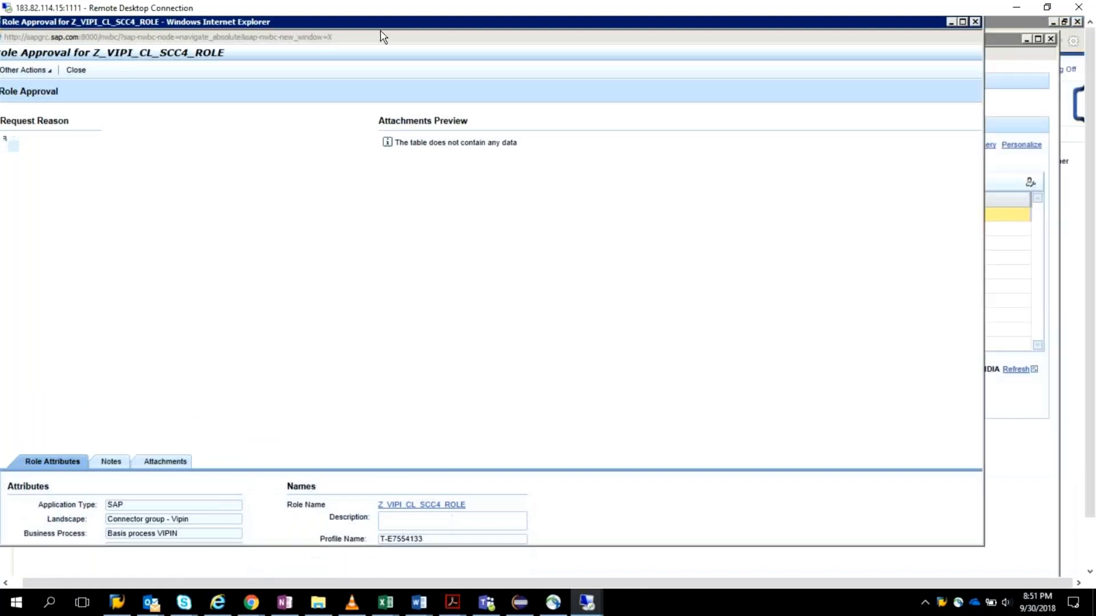
pyautogui.moveTo(397, 41); pyautogui.dragTo(470, 54)
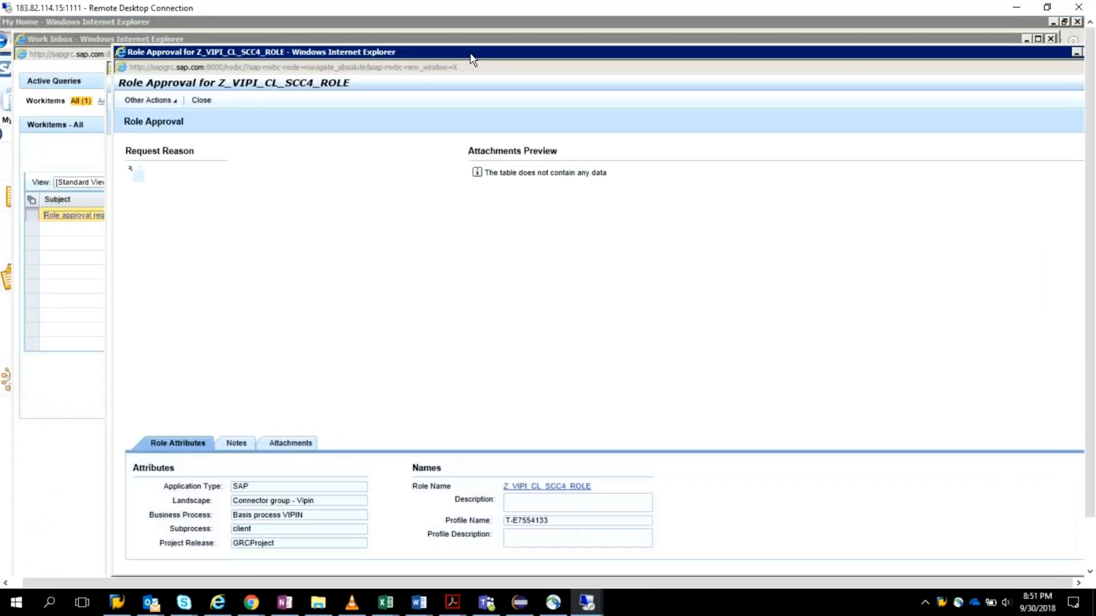
pyautogui.click(171, 100)
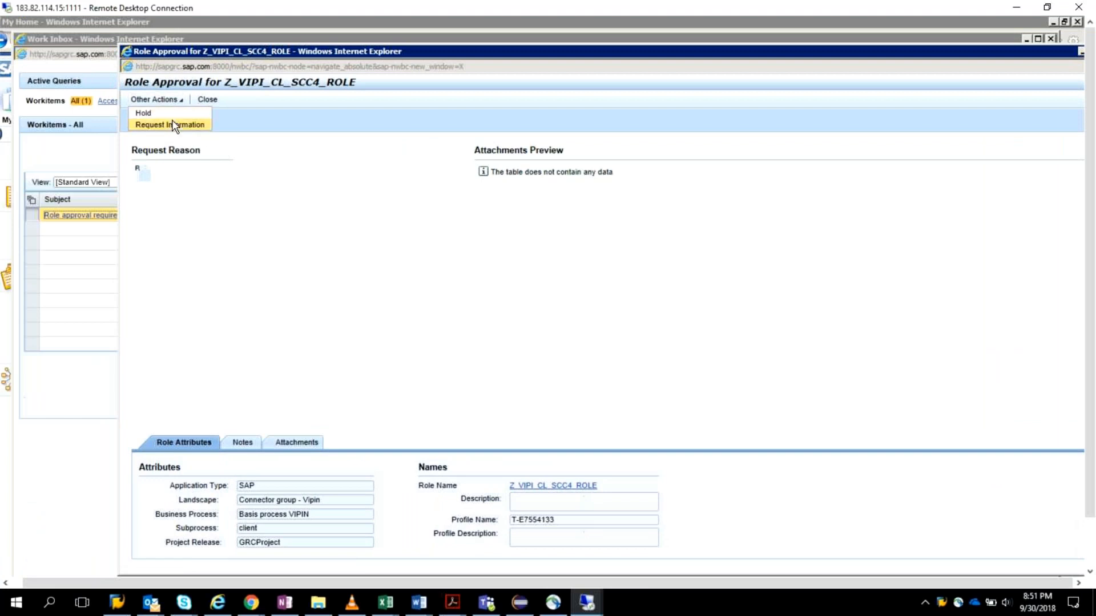
pyautogui.click(215, 102)
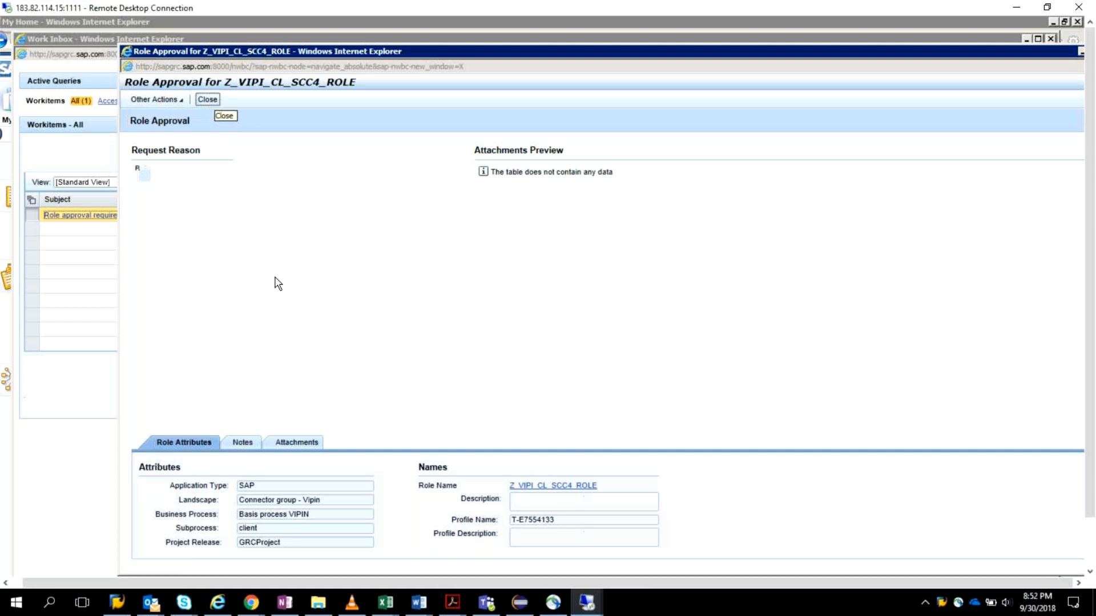
pyautogui.click(218, 101)
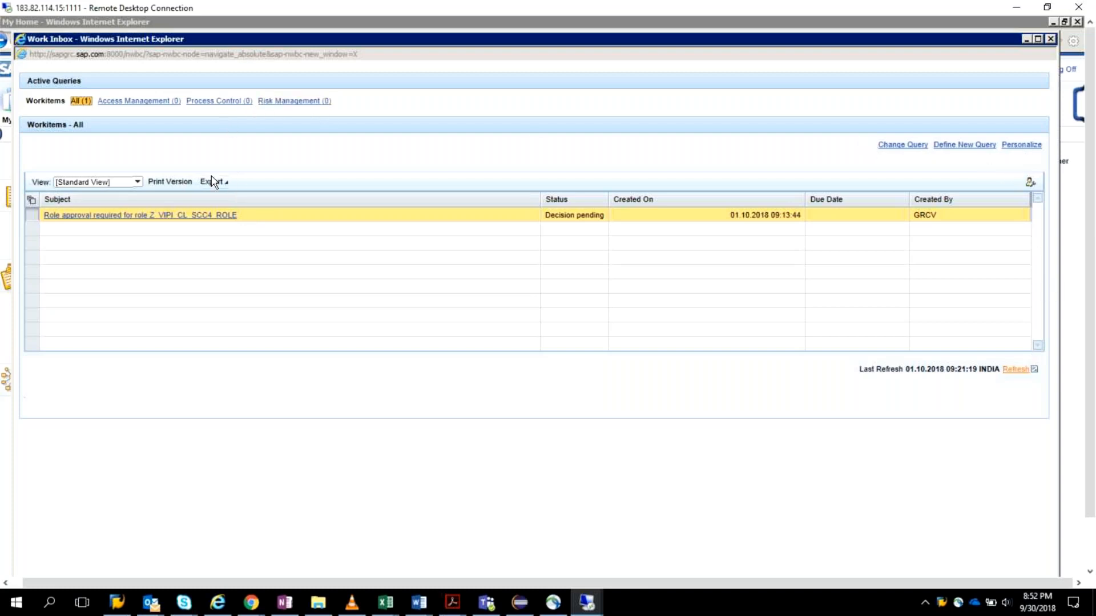
# Step: Reopen the approval request for Z_VIPI_CL_SCC4_ROLE and review its attachments, notes and role attributes
pyautogui.click(77, 216)
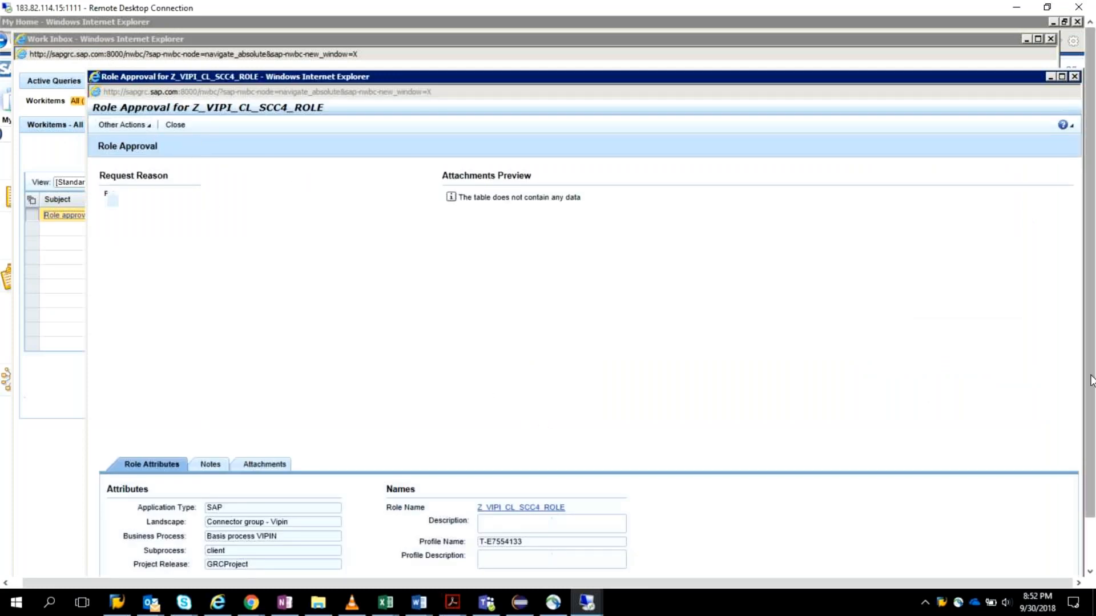
pyautogui.moveTo(1091, 382); pyautogui.dragTo(1089, 442)
pyautogui.click(207, 417)
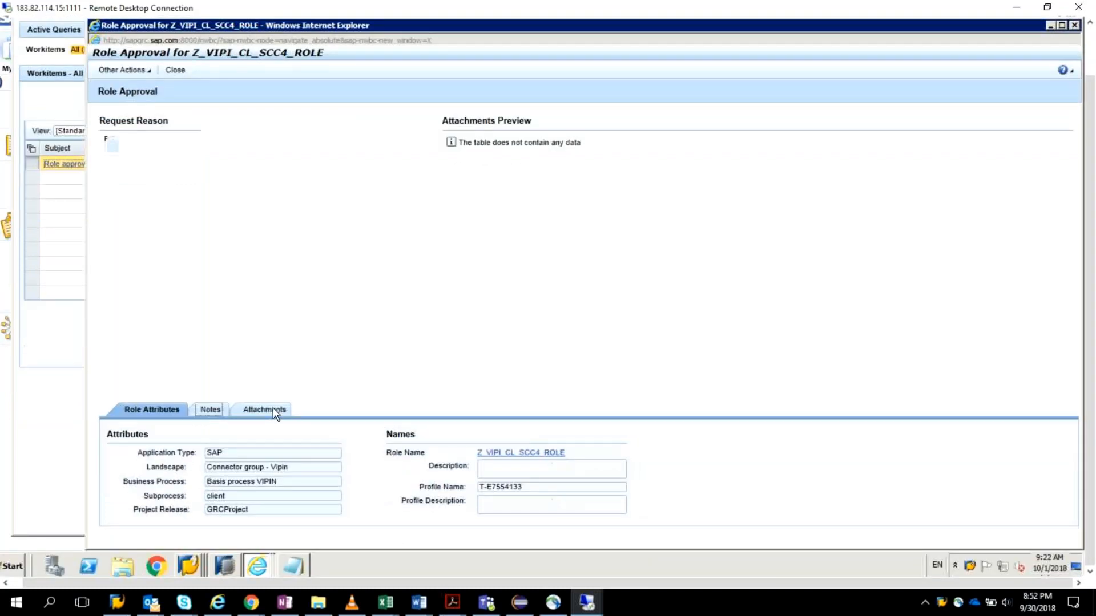
pyautogui.click(274, 411)
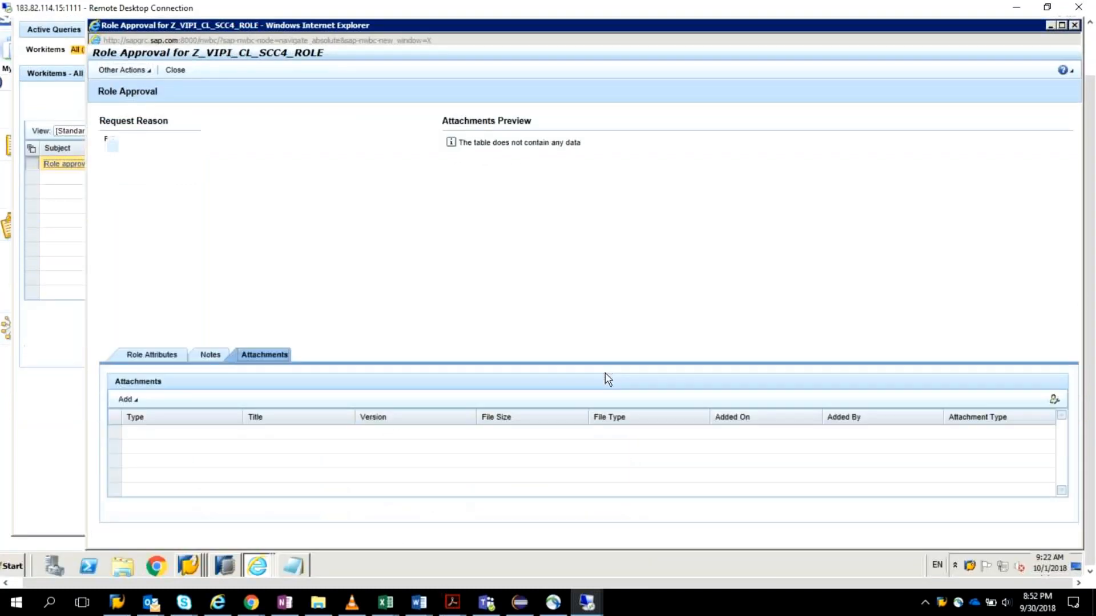
pyautogui.moveTo(1090, 320); pyautogui.dragTo(1060, 260)
pyautogui.click(200, 412)
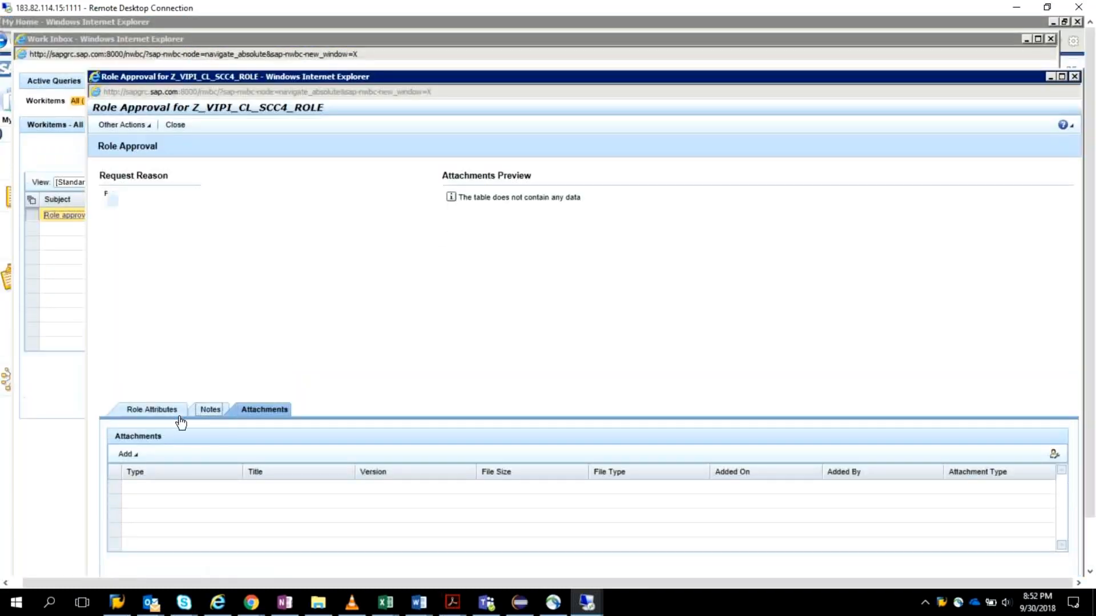
pyautogui.click(152, 468)
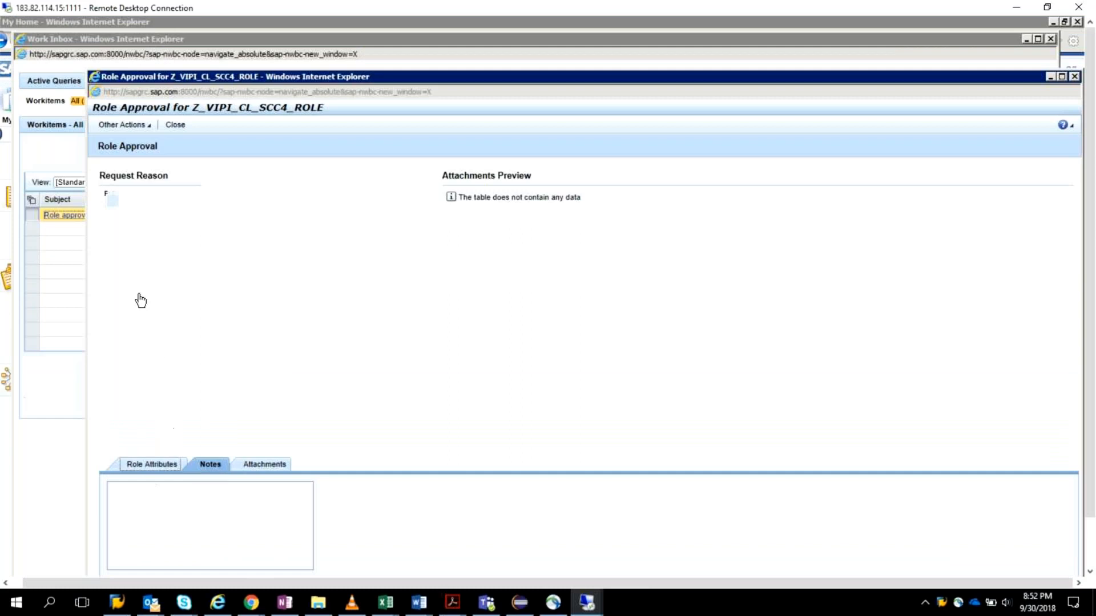
pyautogui.moveTo(1089, 355); pyautogui.dragTo(1087, 275)
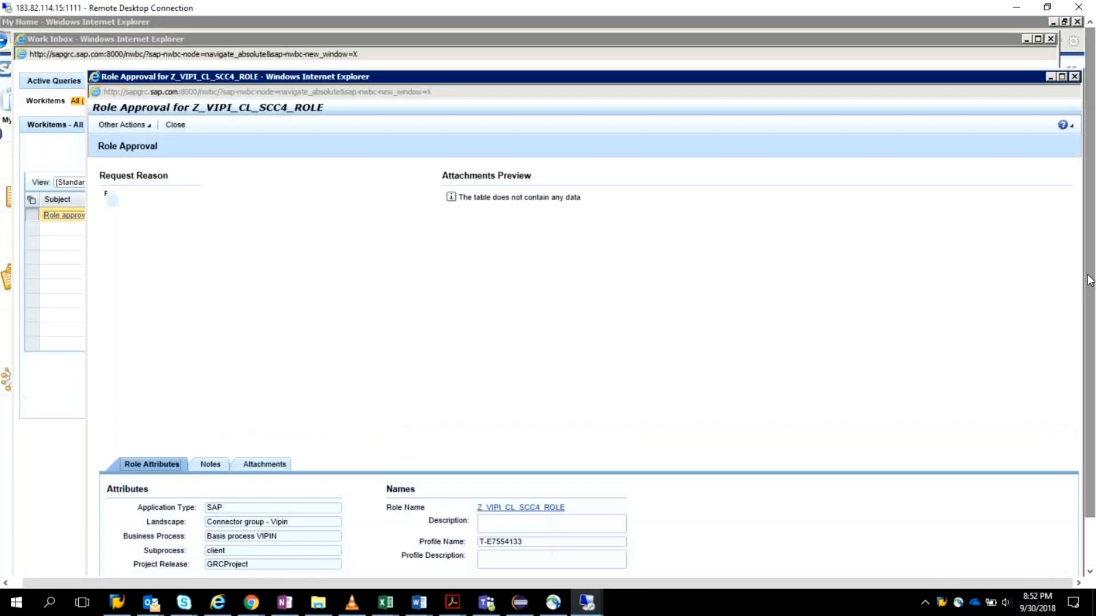
# Step: Try a request for more information on the Z_VIPI_CL_SCC4_ROLE approval with the note "More reason", and cancel it
pyautogui.click(151, 129)
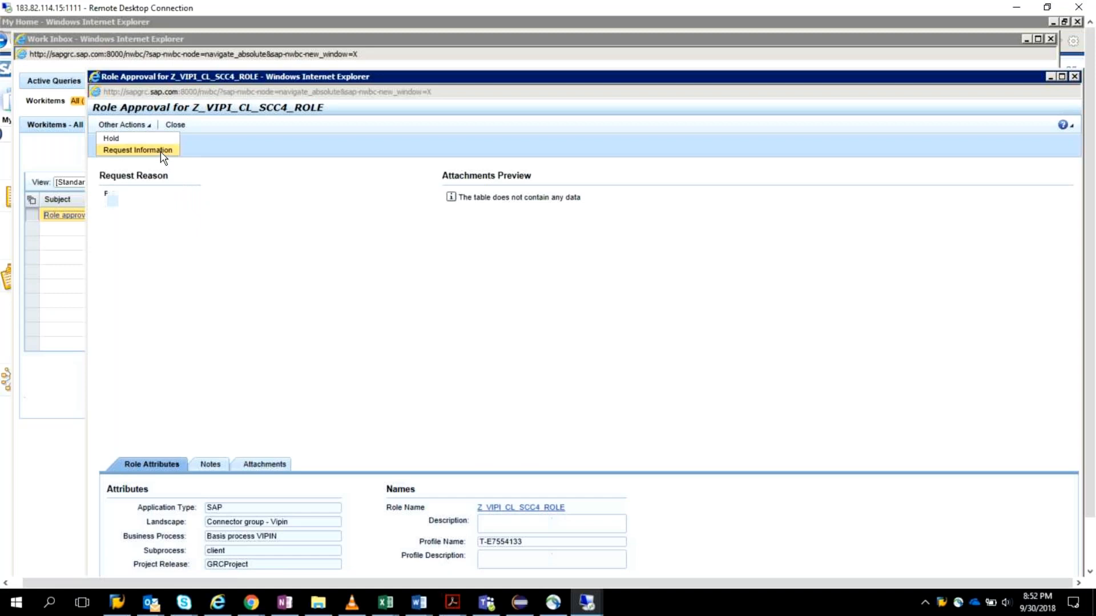
pyautogui.click(163, 151)
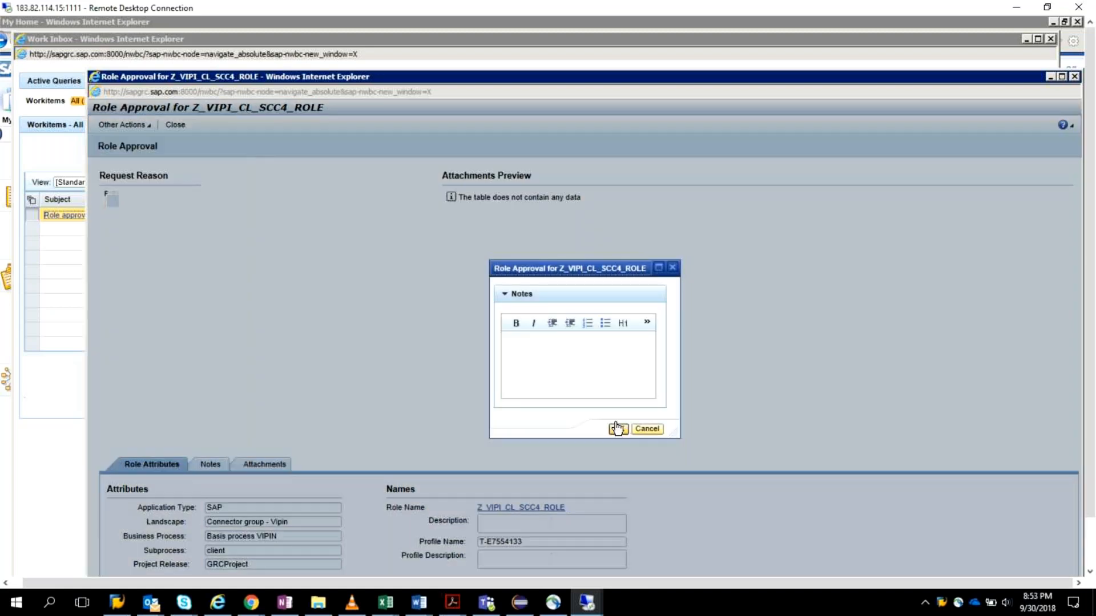
pyautogui.click(555, 359)
pyautogui.write('More reason')
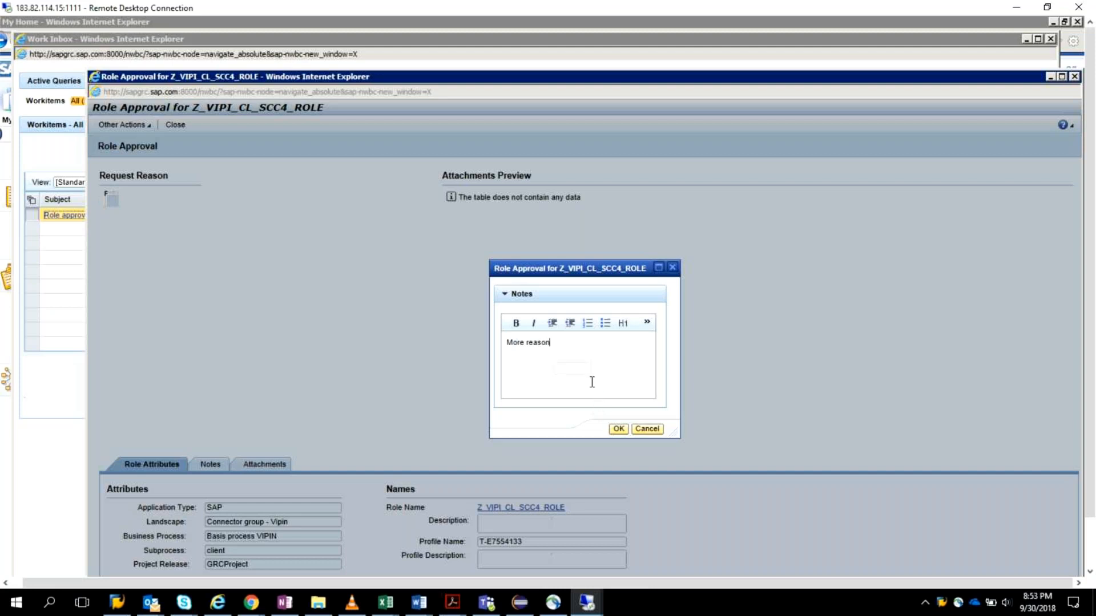
pyautogui.click(653, 430)
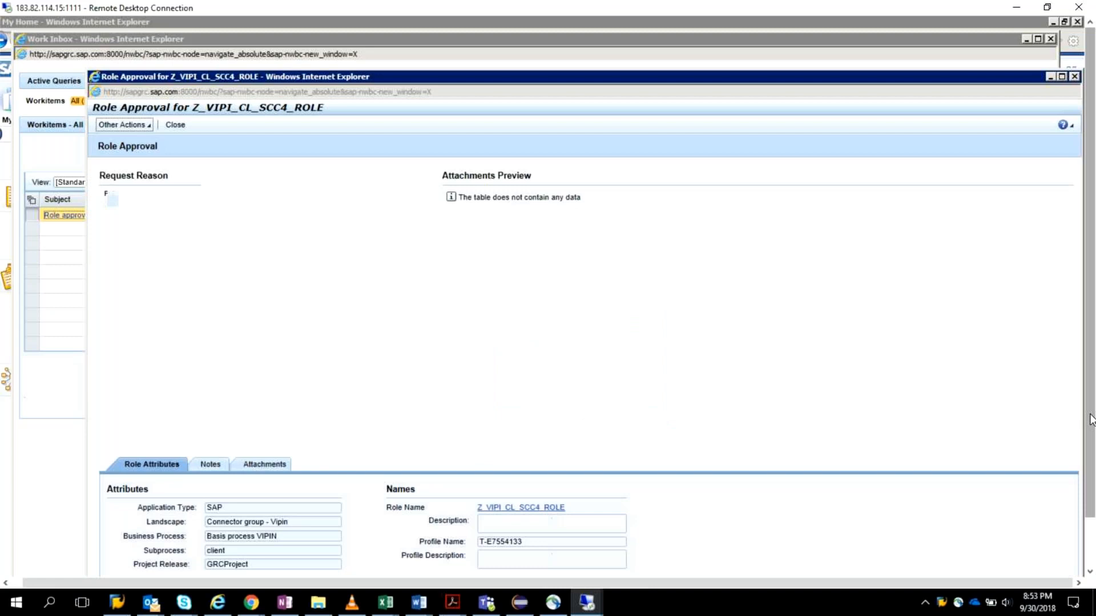
# Step: Switch from the Role Approval window to the GRCV user's Display IMG session in system GRC, client 473
pyautogui.moveTo(1091, 420); pyautogui.dragTo(1091, 469)
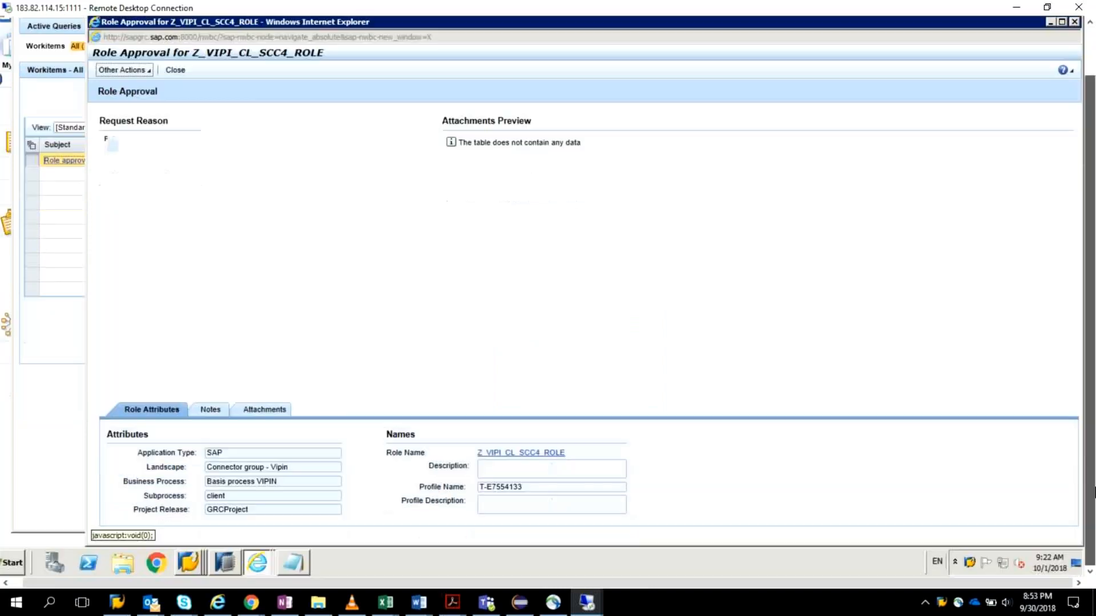
pyautogui.click(968, 565)
pyautogui.rightClick(968, 566)
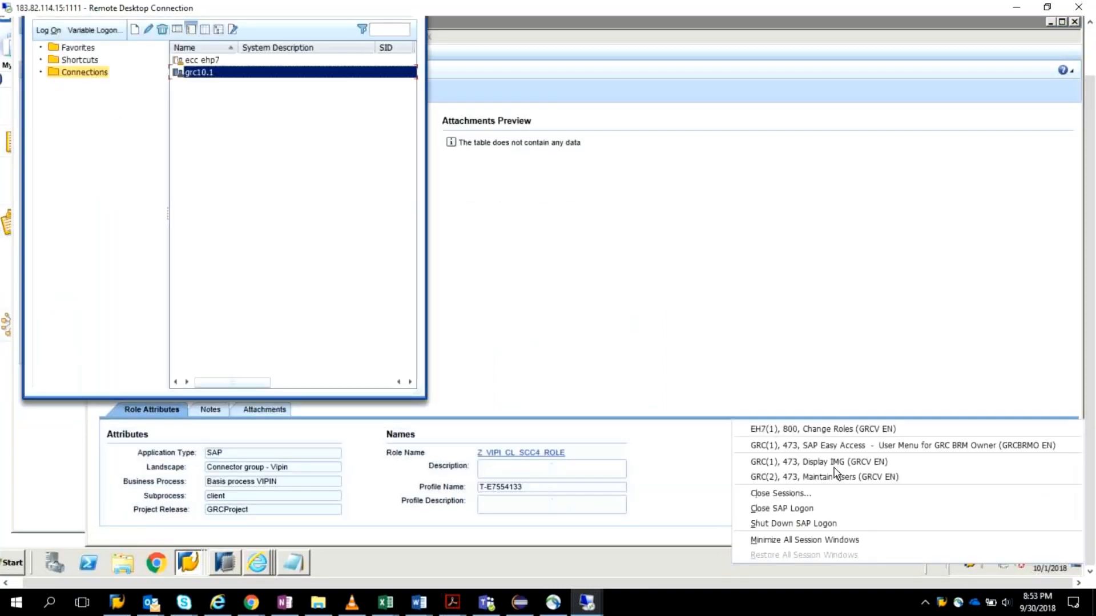
pyautogui.click(818, 458)
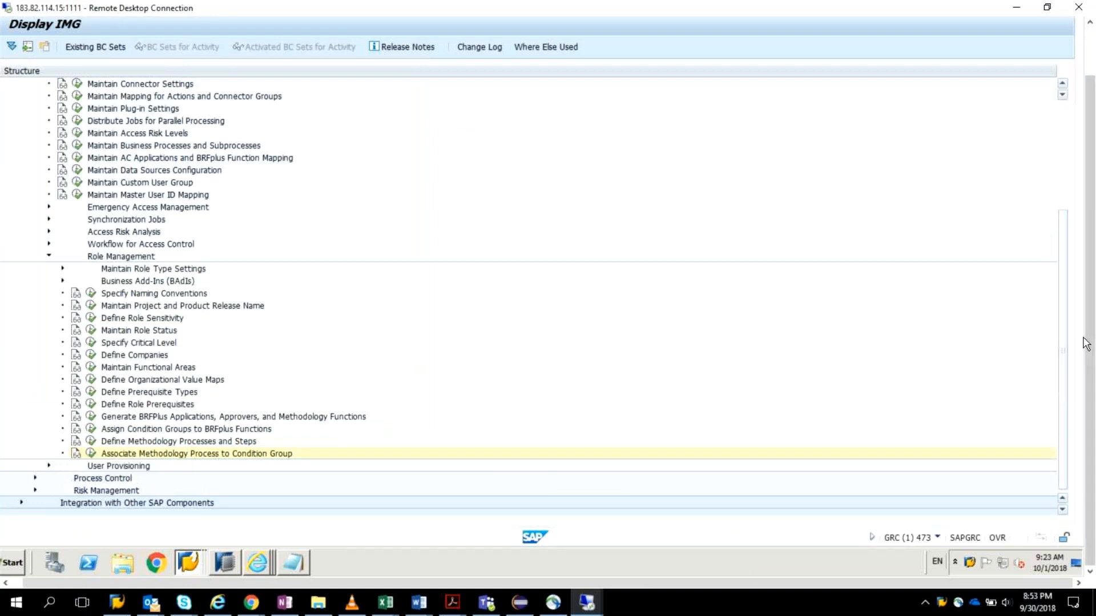
# Step: Open Maintain MSMP Workflows under Access Control's Workflow for Access Control in the IMG, and maximize its window
pyautogui.moveTo(1064, 344); pyautogui.dragTo(1074, 234)
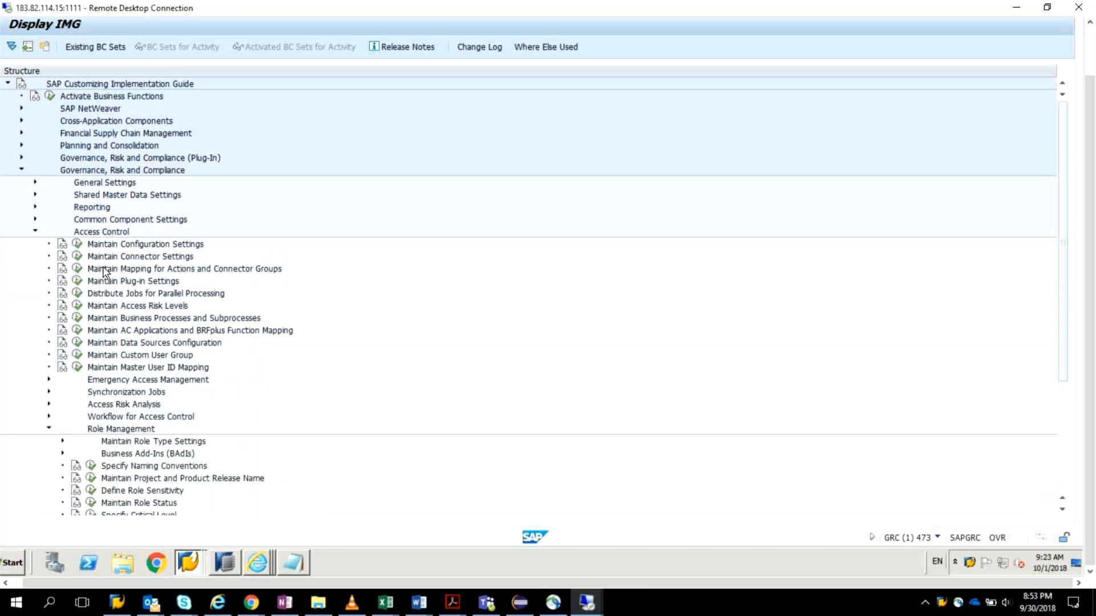
pyautogui.click(49, 417)
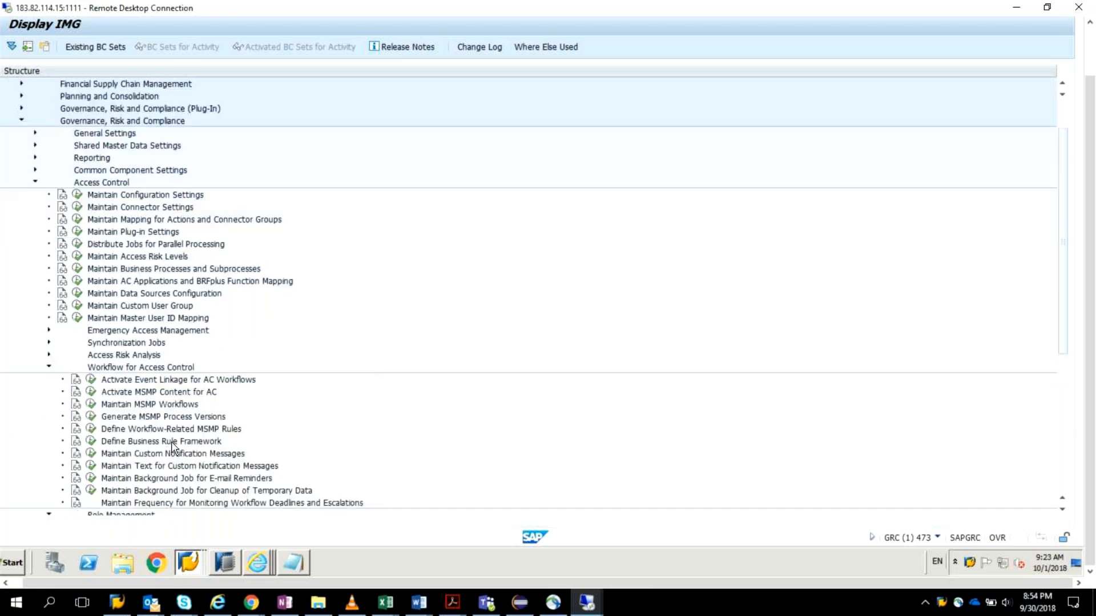
pyautogui.click(90, 404)
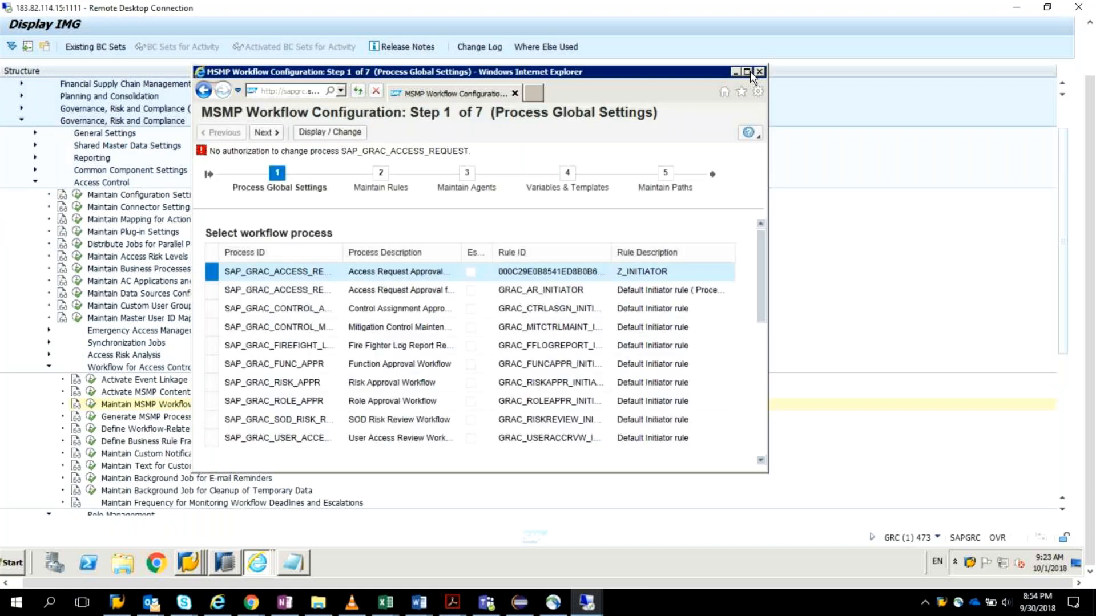
pyautogui.click(748, 72)
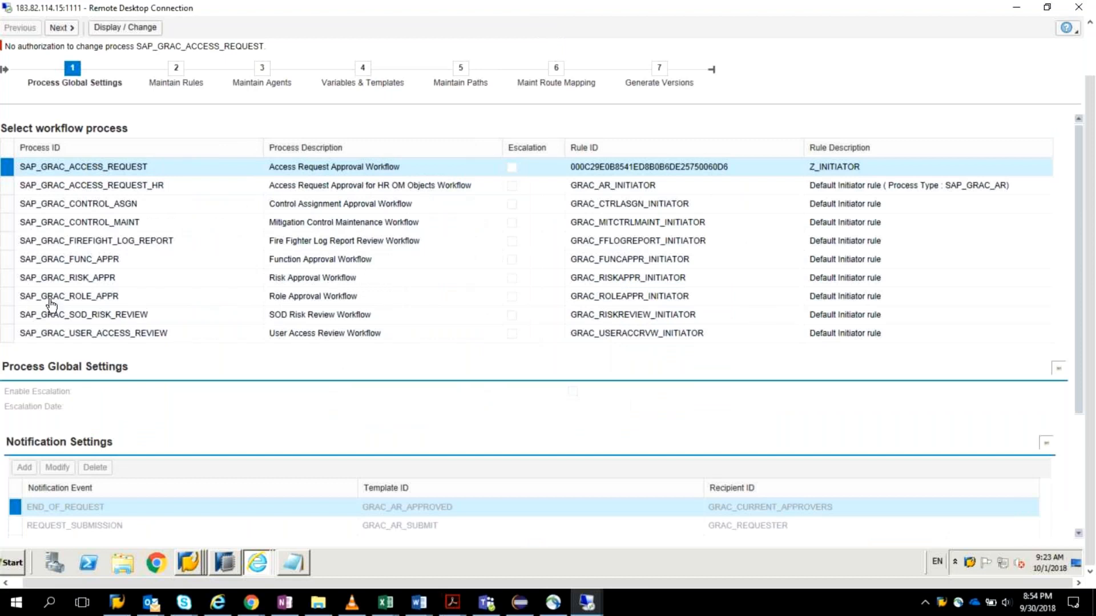
# Step: Select the SAP_GRAC_ROLE_APPR process, review its global, notification and escape settings, and close the MSMP configuration
pyautogui.click(6, 298)
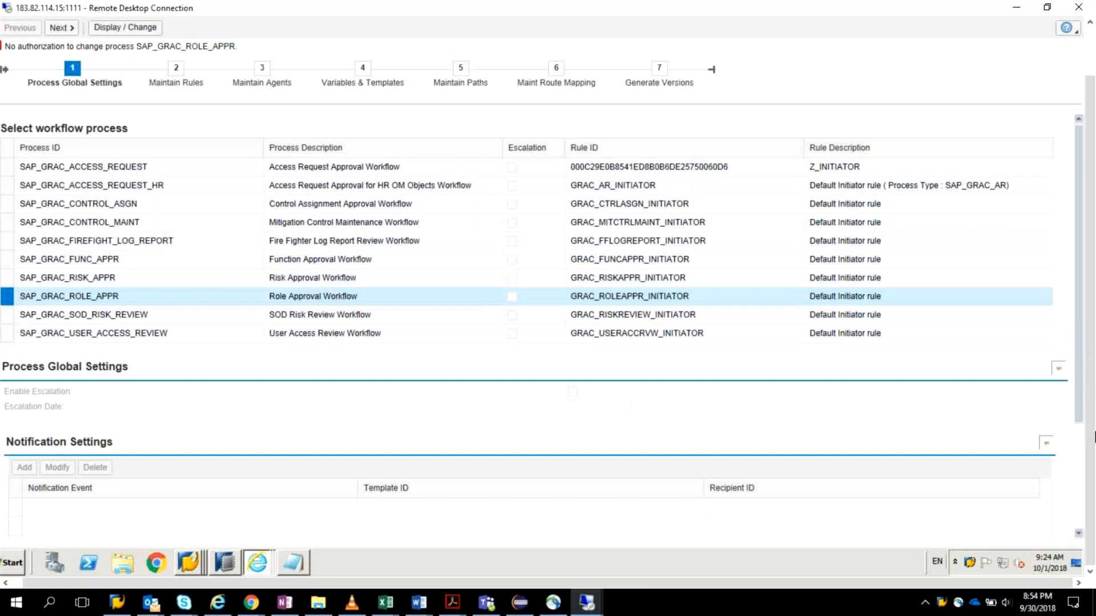
pyautogui.scroll(-1, 1093, 428)
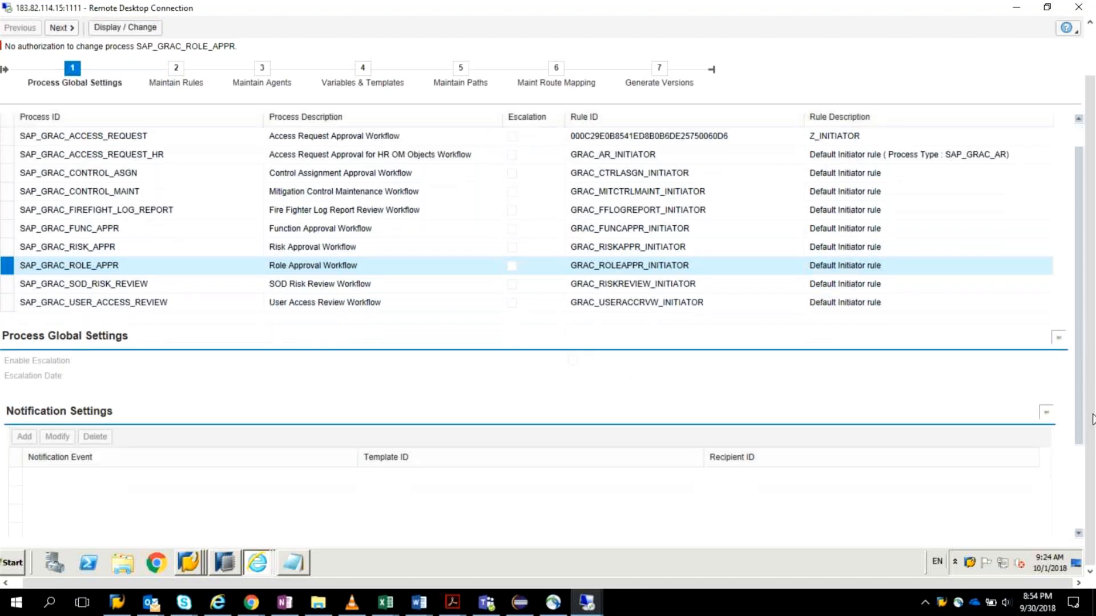
pyautogui.scroll(-3, 1092, 420)
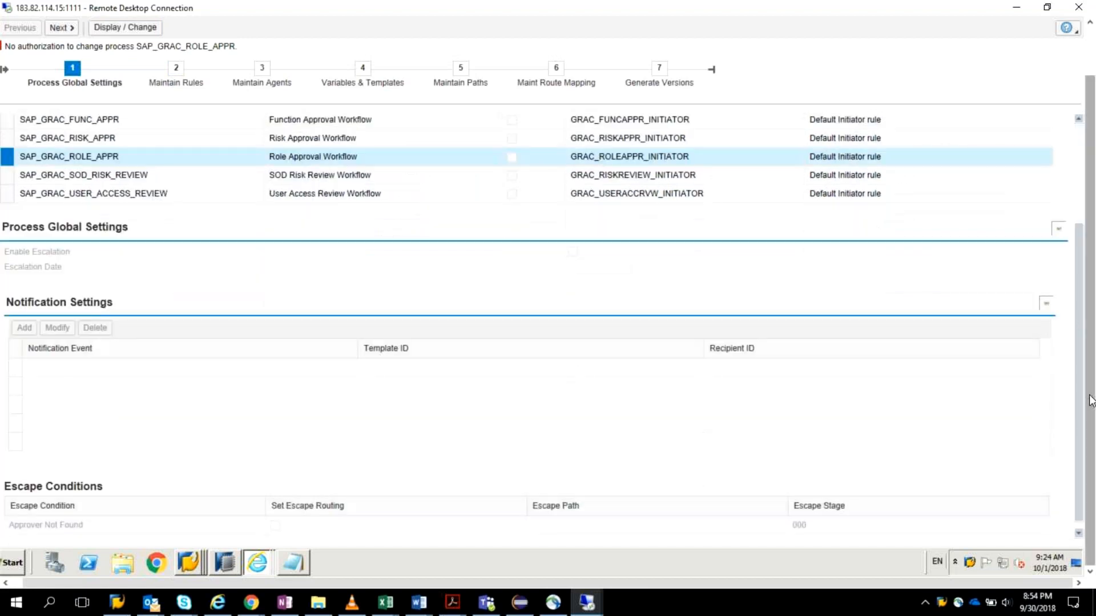
pyautogui.scroll(2, 1091, 399)
pyautogui.moveTo(1077, 341); pyautogui.dragTo(1070, 229)
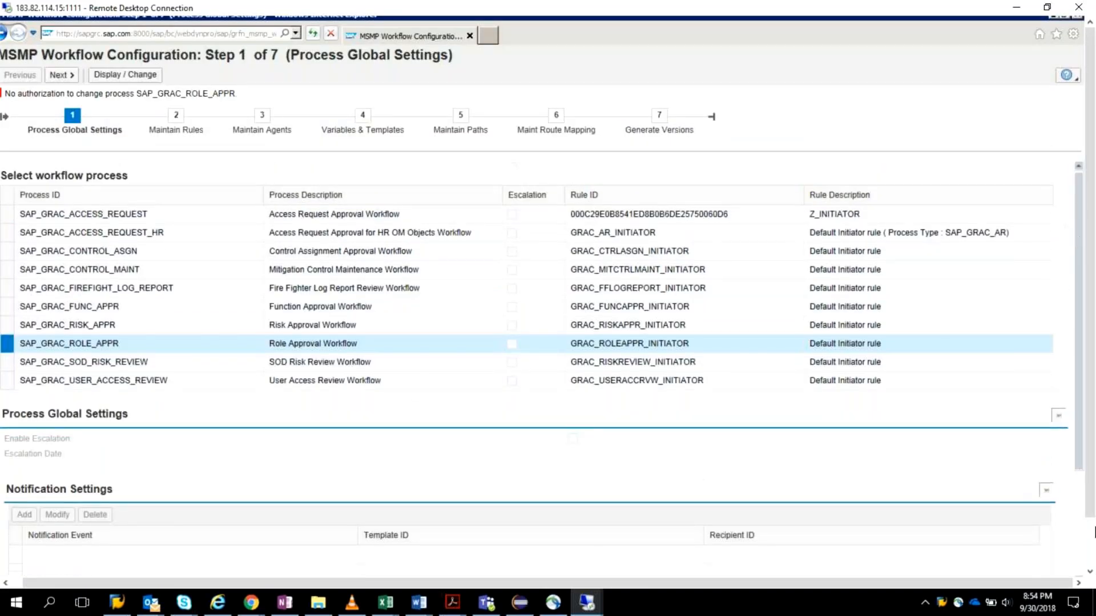
pyautogui.scroll(-1, 1093, 533)
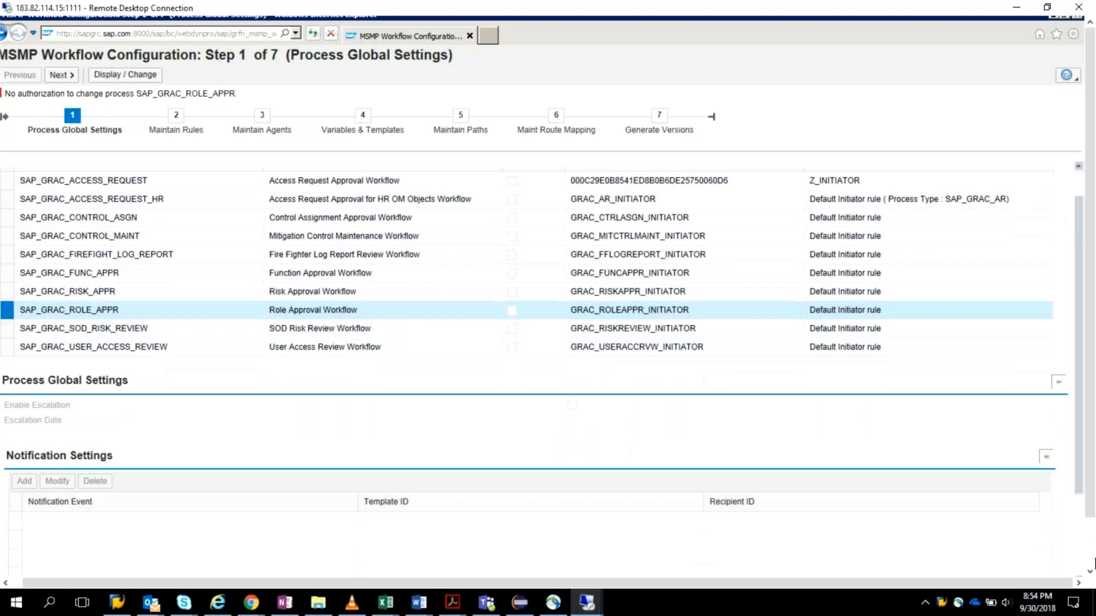
pyautogui.scroll(1, 1093, 562)
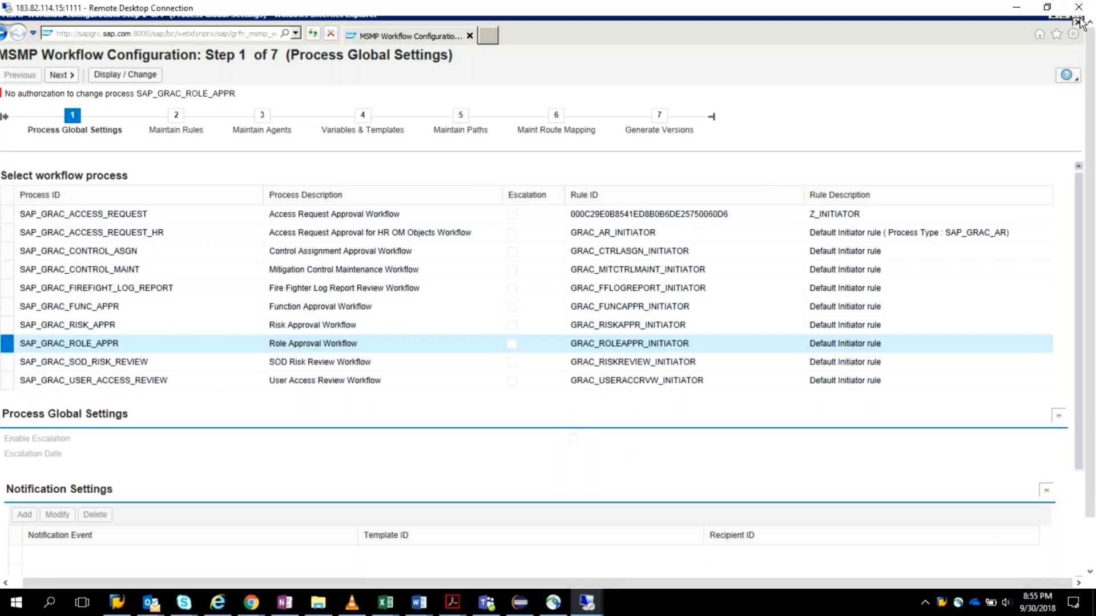
pyautogui.click(1078, 21)
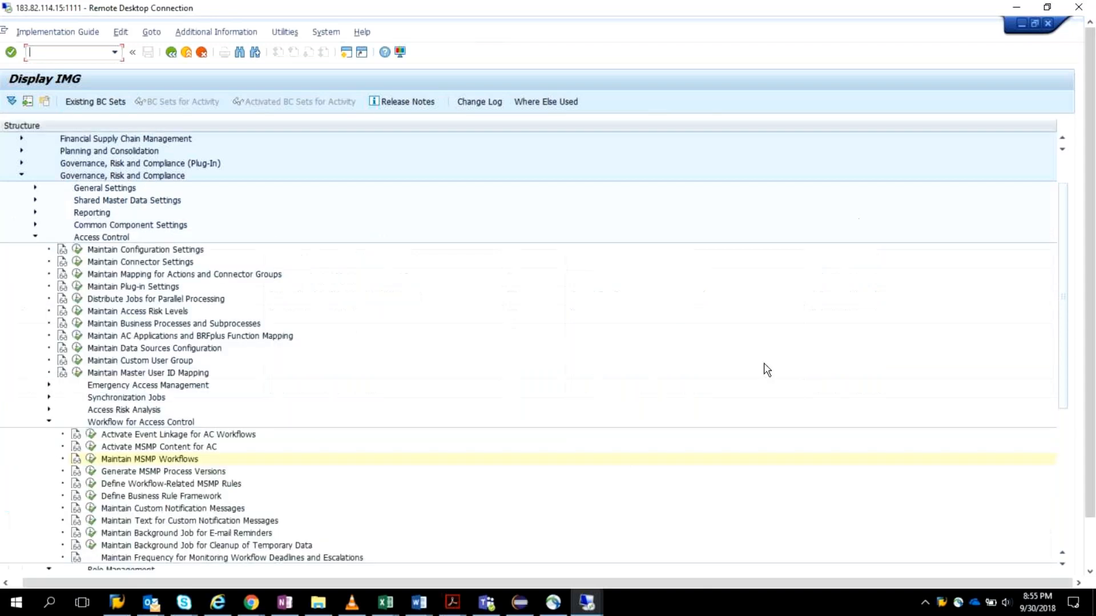
# Step: Check the current IMG session's system and user details, and reopen Maintain MSMP Workflows in a maximized window
pyautogui.scroll(-5, 766, 370)
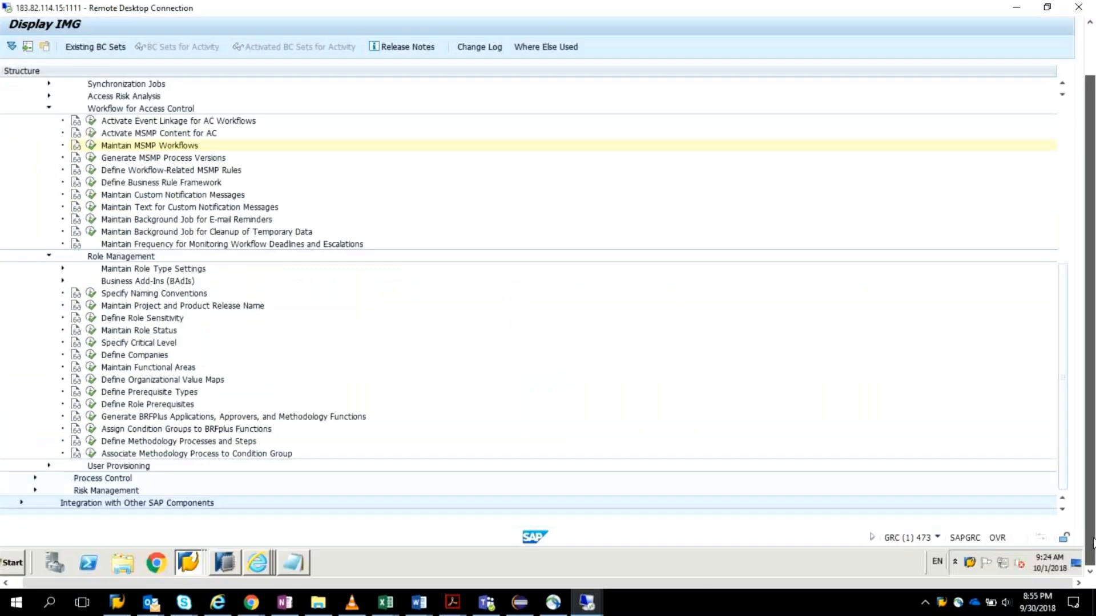
pyautogui.click(938, 539)
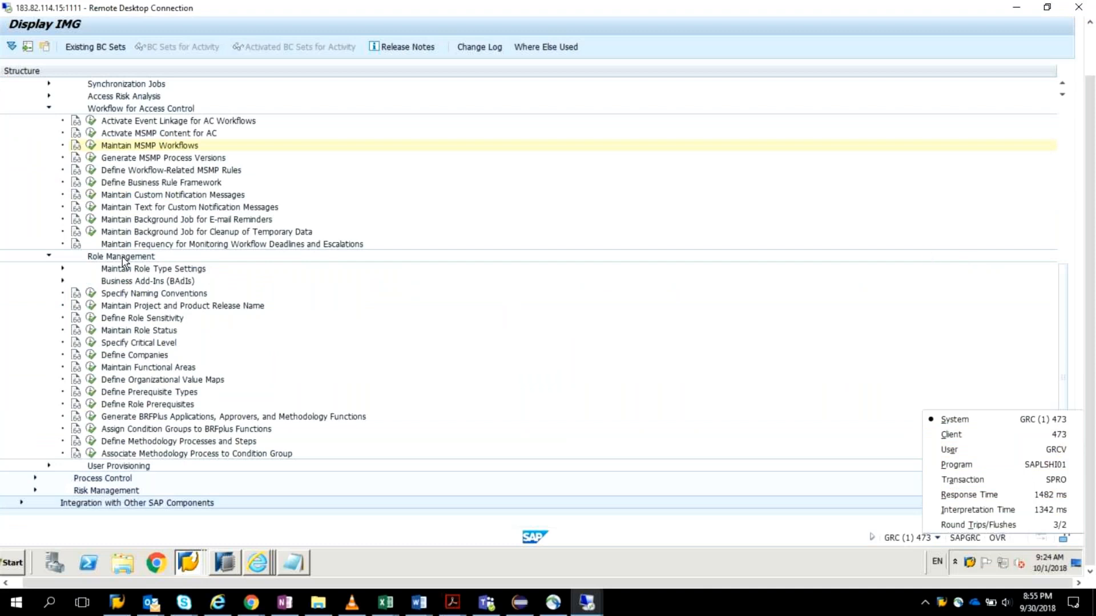
pyautogui.click(87, 144)
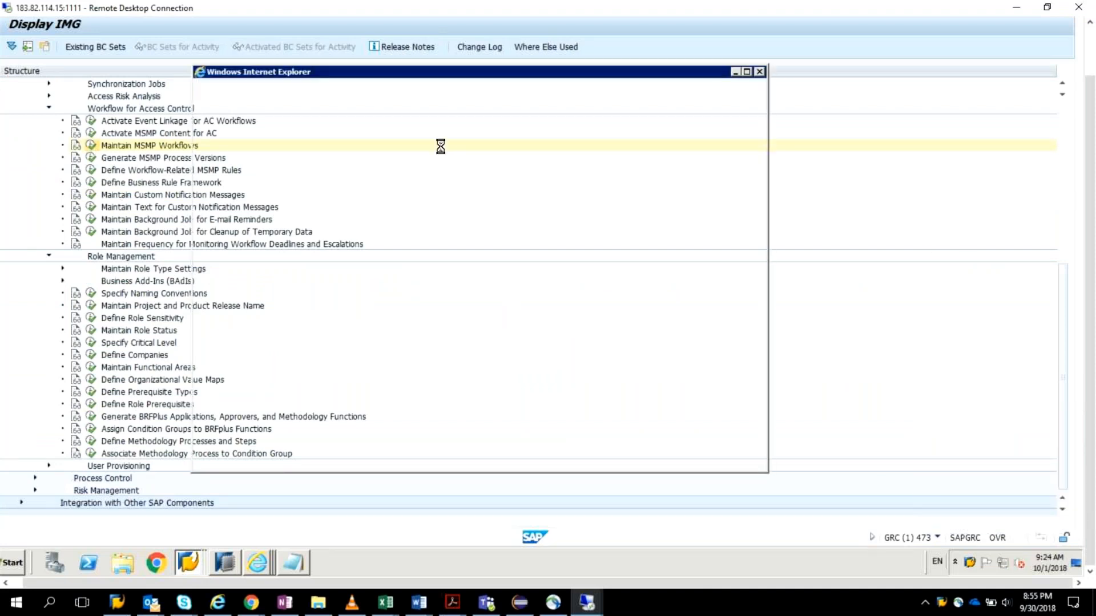
pyautogui.click(745, 71)
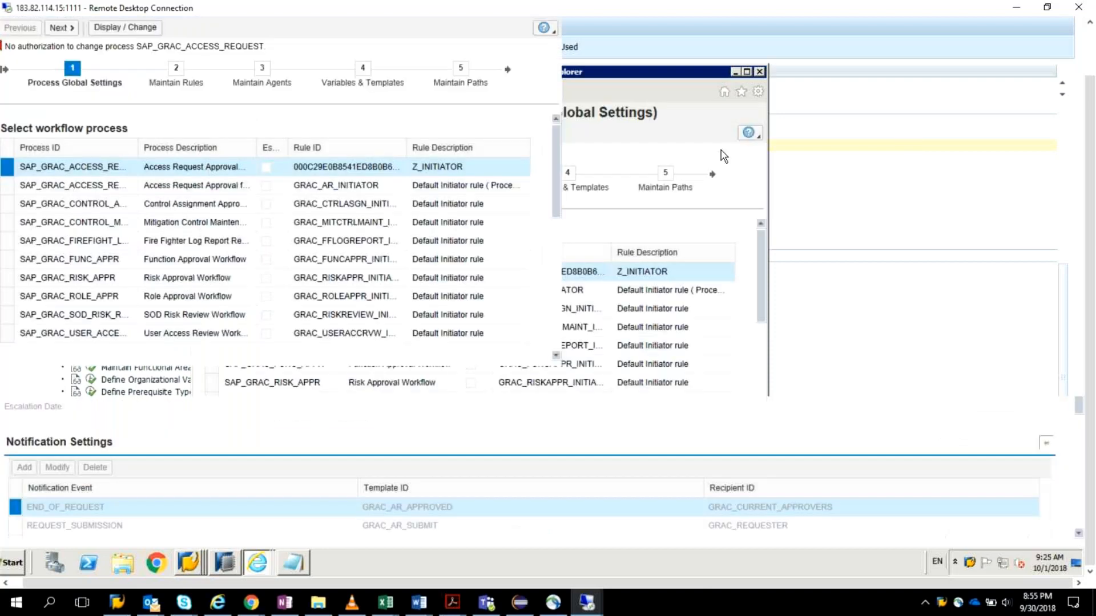
pyautogui.click(1025, 9)
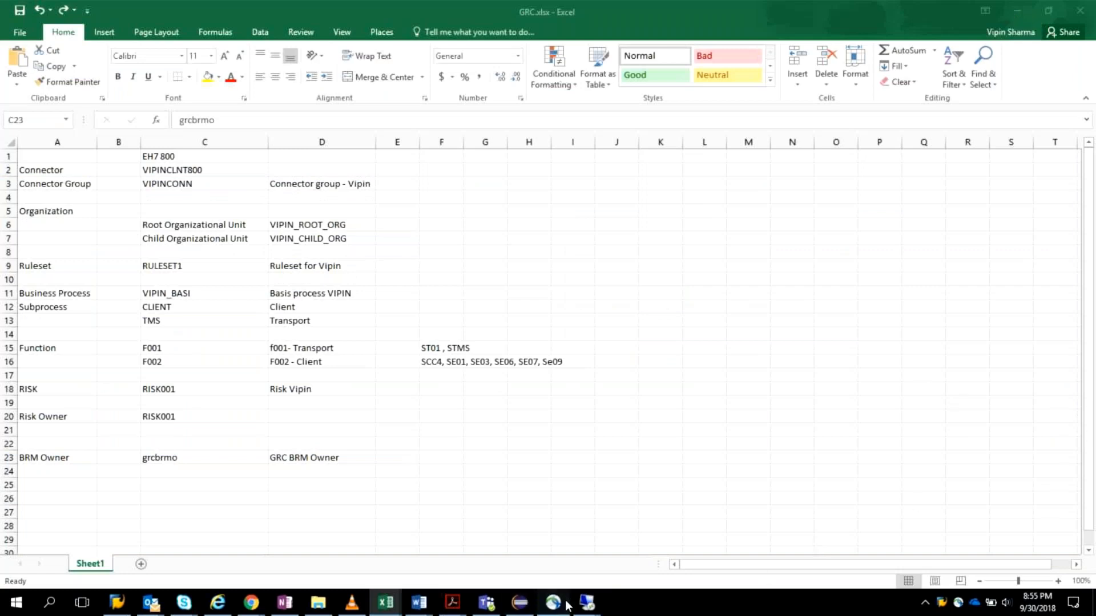
pyautogui.click(587, 608)
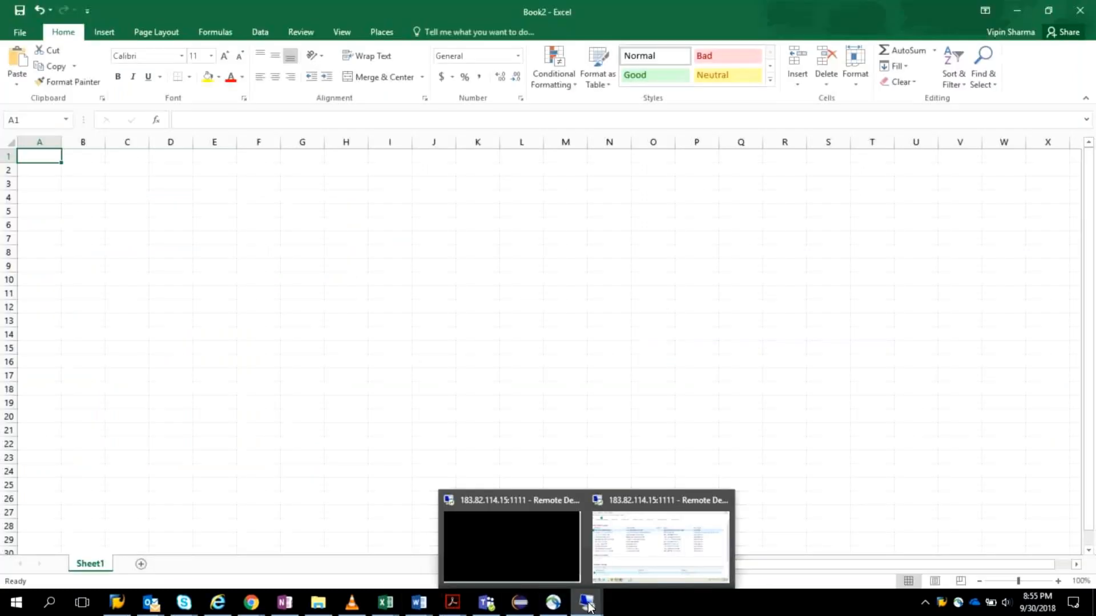
pyautogui.click(660, 547)
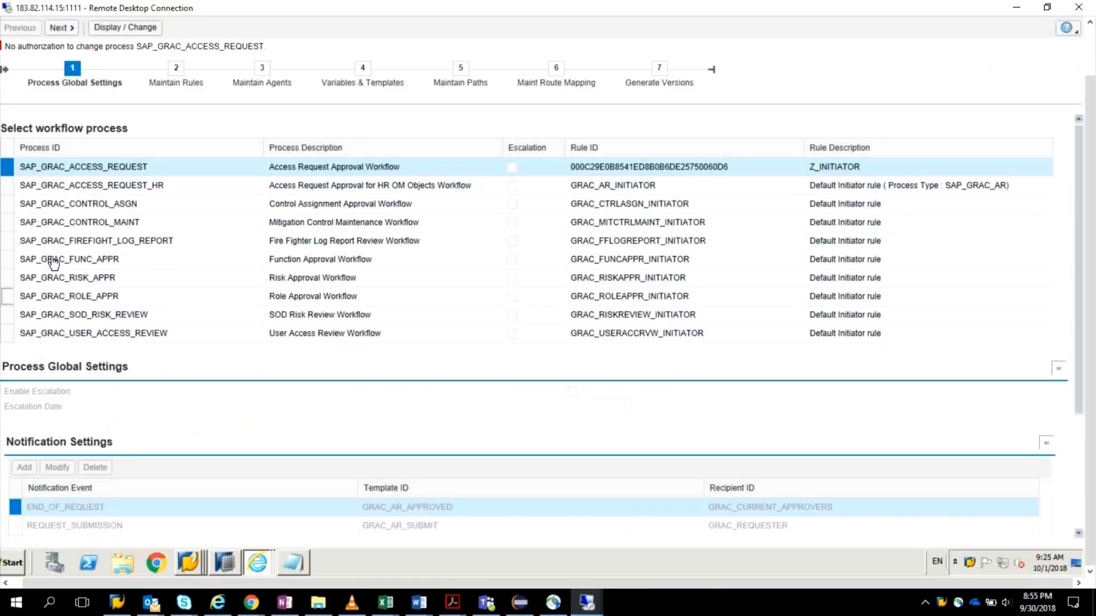
# Step: Select the SAP_GRAC_ROLE_APPR process again and examine the authorization message shown for it
pyautogui.click(68, 295)
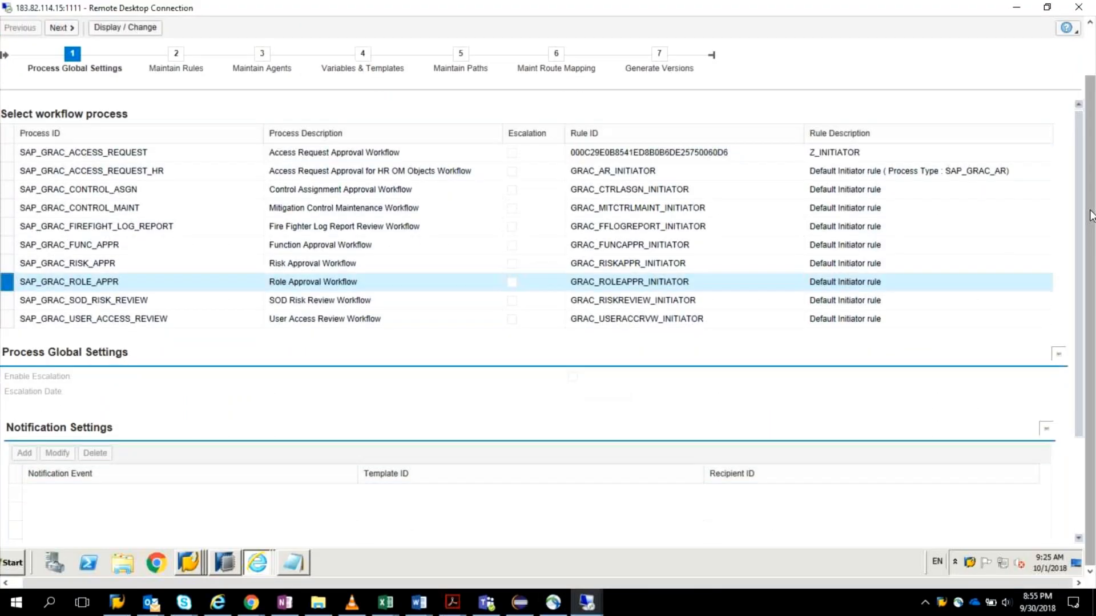
pyautogui.moveTo(1091, 215); pyautogui.dragTo(1090, 166)
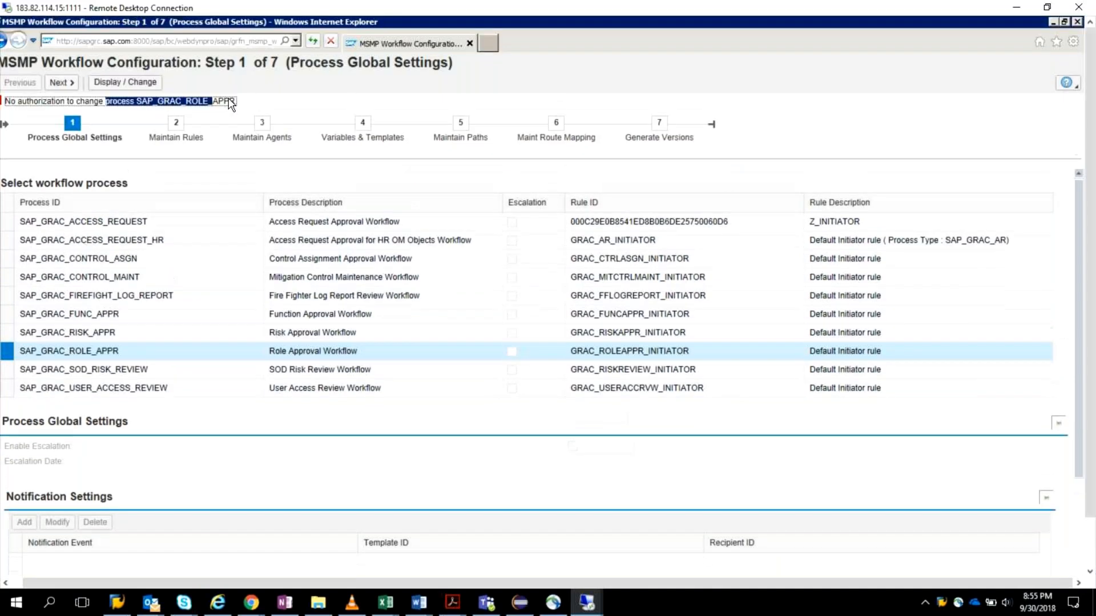
pyautogui.click(311, 109)
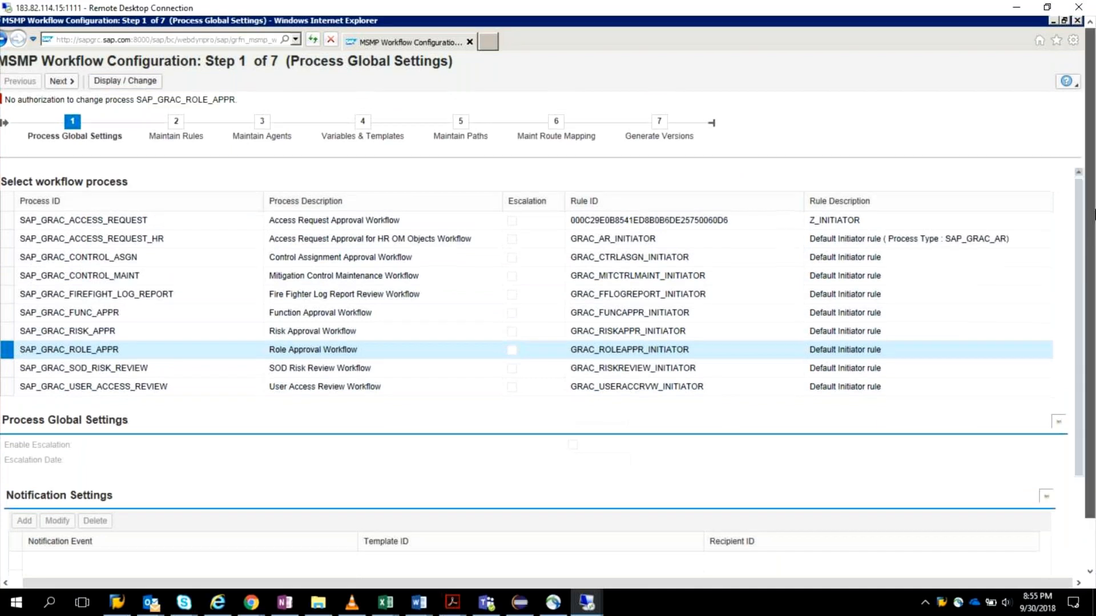
pyautogui.moveTo(1095, 210); pyautogui.dragTo(1092, 267)
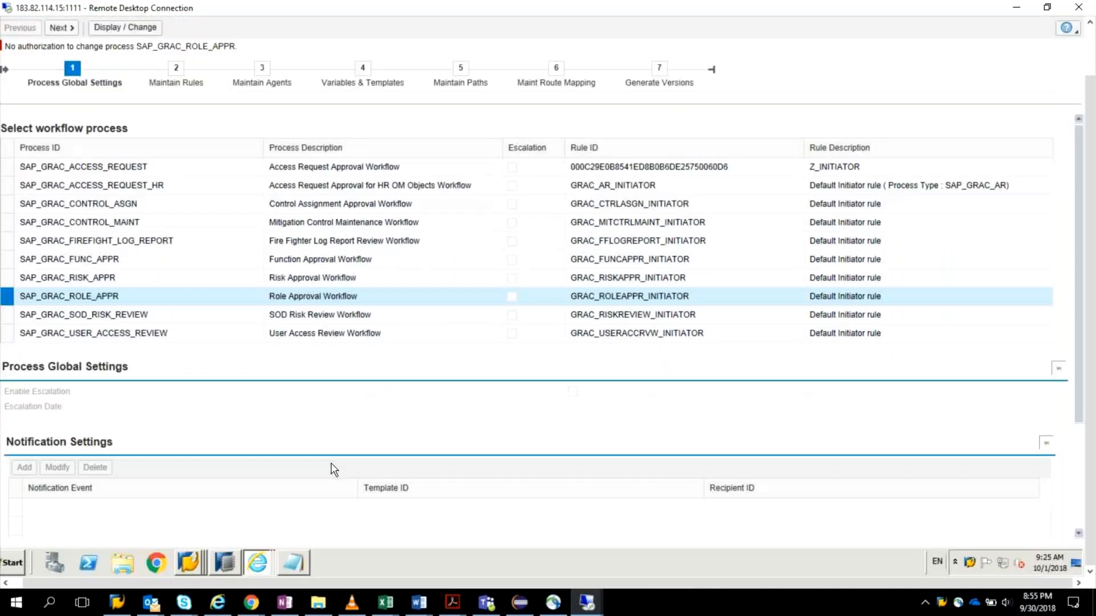
# Step: Return to the Display IMG session and open user maintenance with transaction SU01 in a new session
pyautogui.rightClick(188, 563)
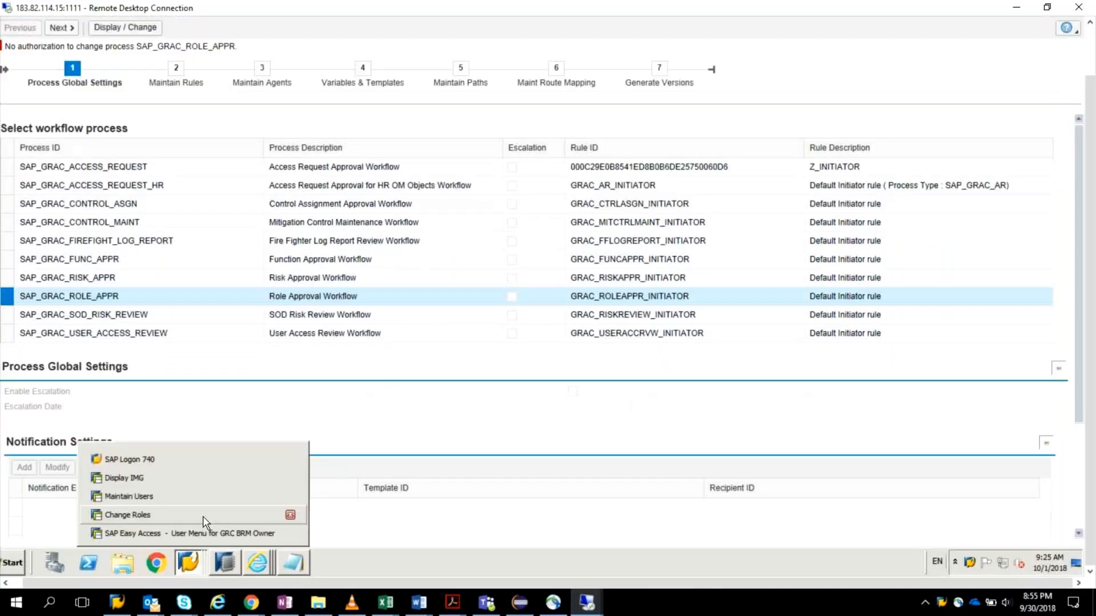
pyautogui.click(172, 460)
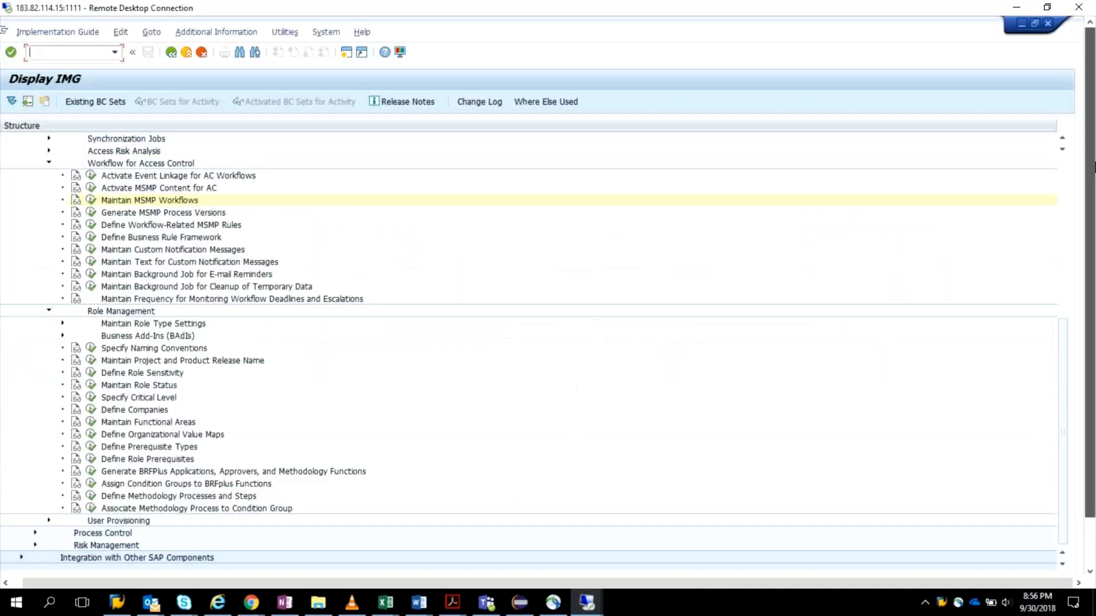
pyautogui.click(80, 53)
pyautogui.write('/osu01')
pyautogui.press('Return')
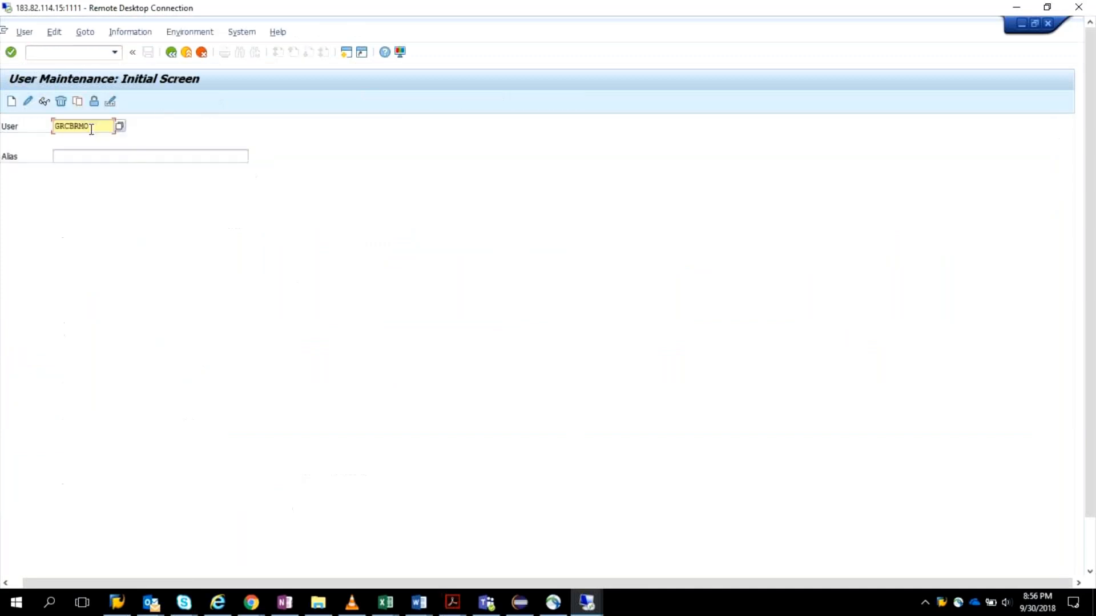
# Step: Display the user GRCV and review its assigned roles and authorization profiles
pyautogui.write('grcv')
pyautogui.press('Delete')
pyautogui.press('Delete')
pyautogui.press('Return')
pyautogui.press('BackSpace')
pyautogui.click(44, 102)
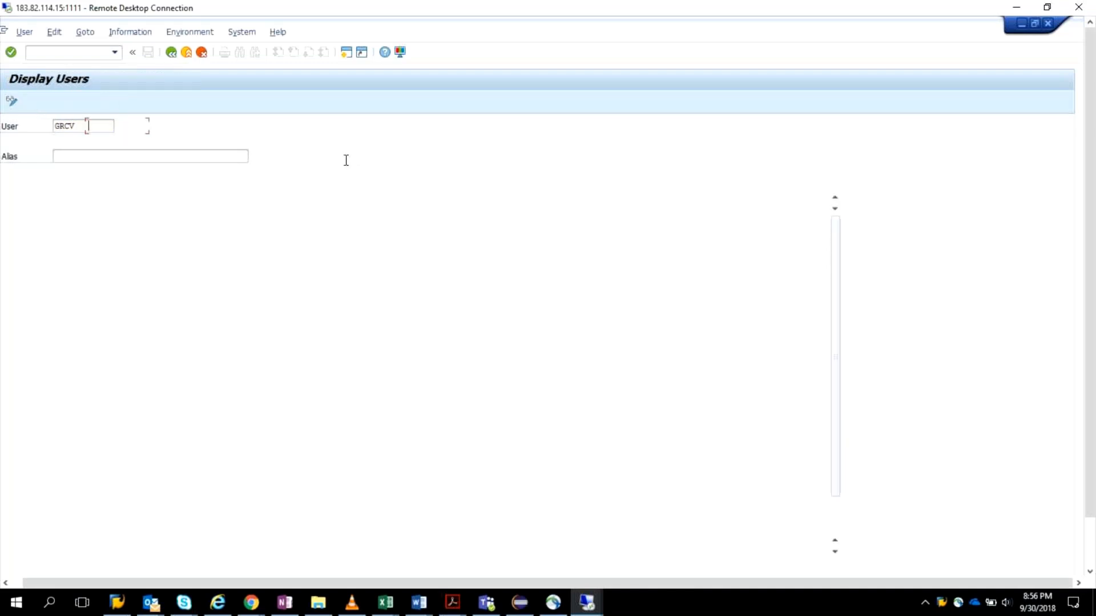
pyautogui.click(421, 173)
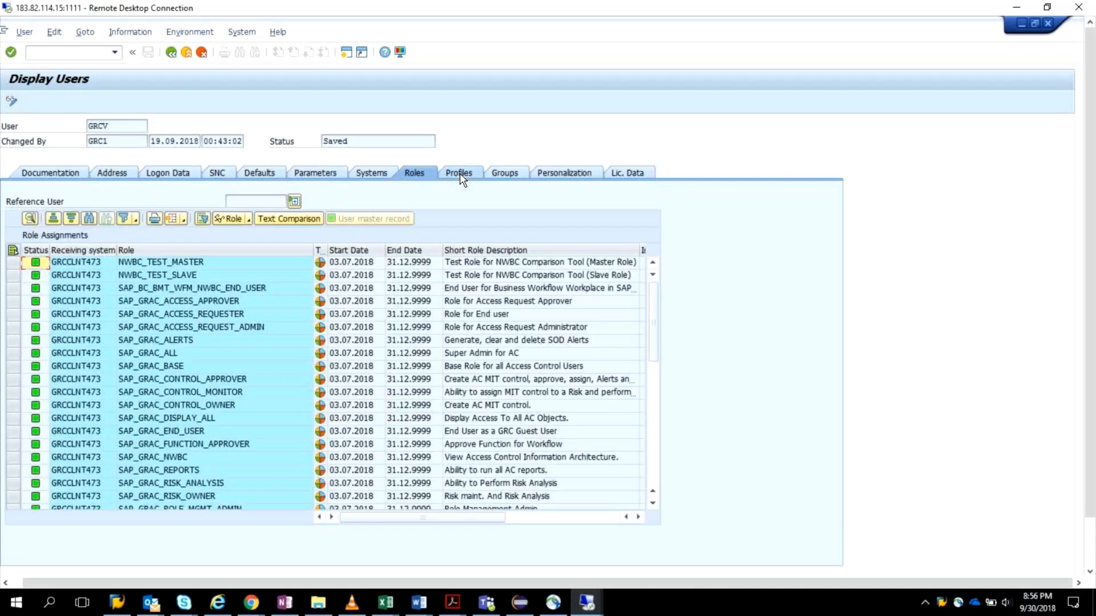
pyautogui.click(457, 173)
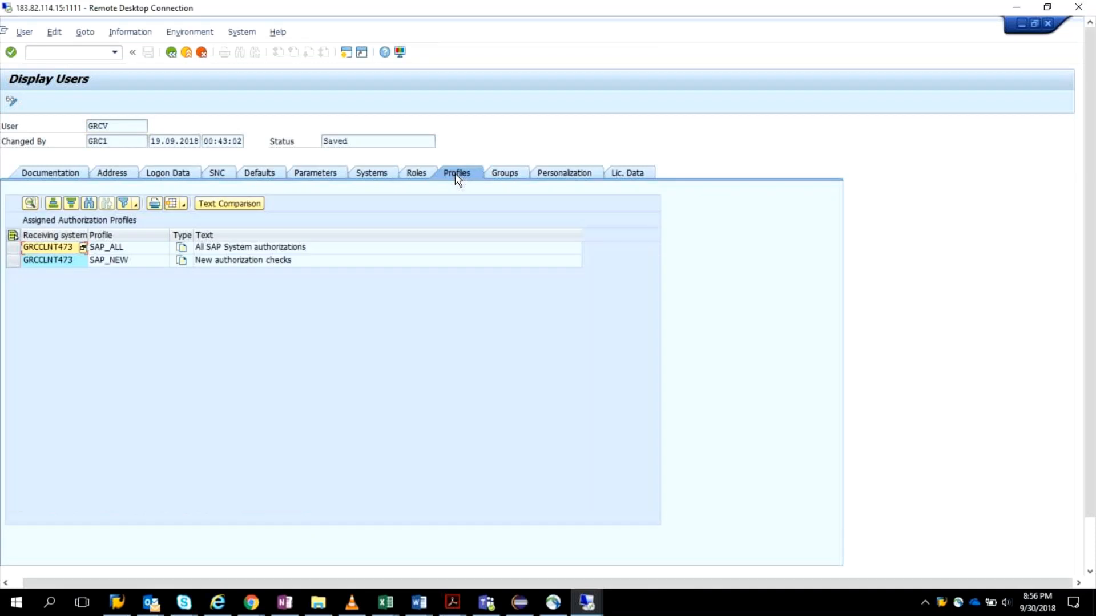
# Step: Display the authorization check data for user GRCV in a new session
pyautogui.click(90, 54)
pyautogui.write('/osu')
pyautogui.write('01')
pyautogui.press('Return')
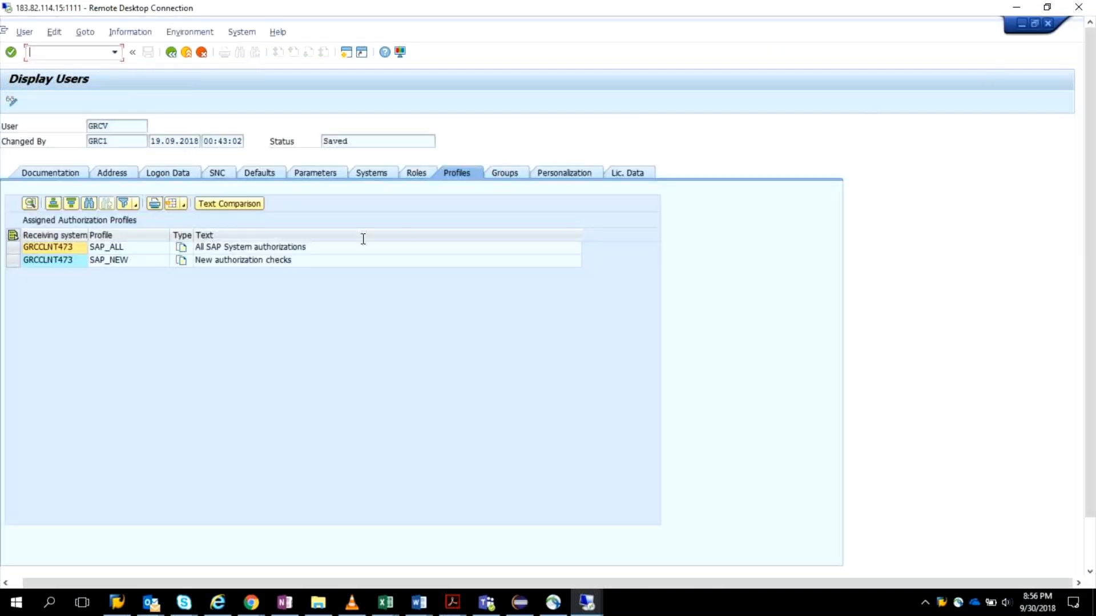
# Step: Review the full list of roles assigned to user GRCV, including the SAP_GRAC role management roles
pyautogui.click(416, 174)
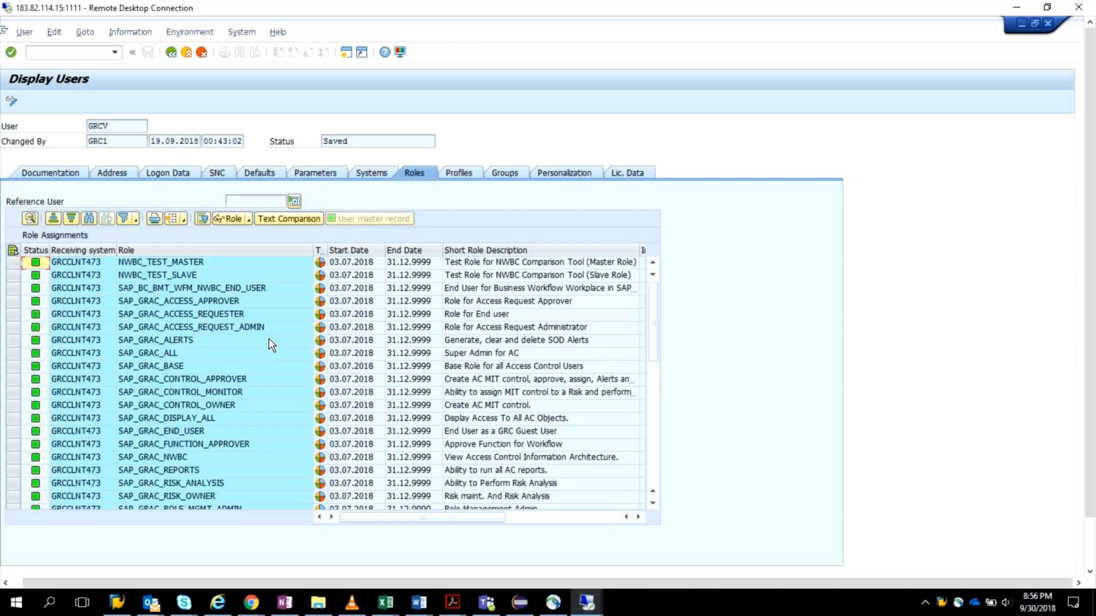
pyautogui.scroll(-2, 272, 344)
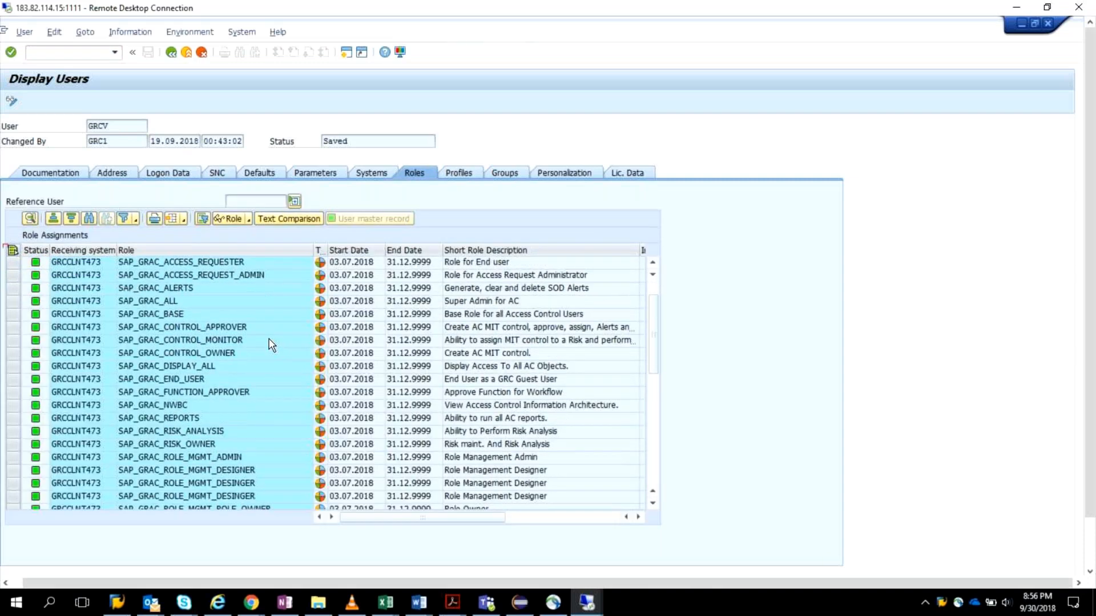
pyautogui.scroll(-3, 271, 345)
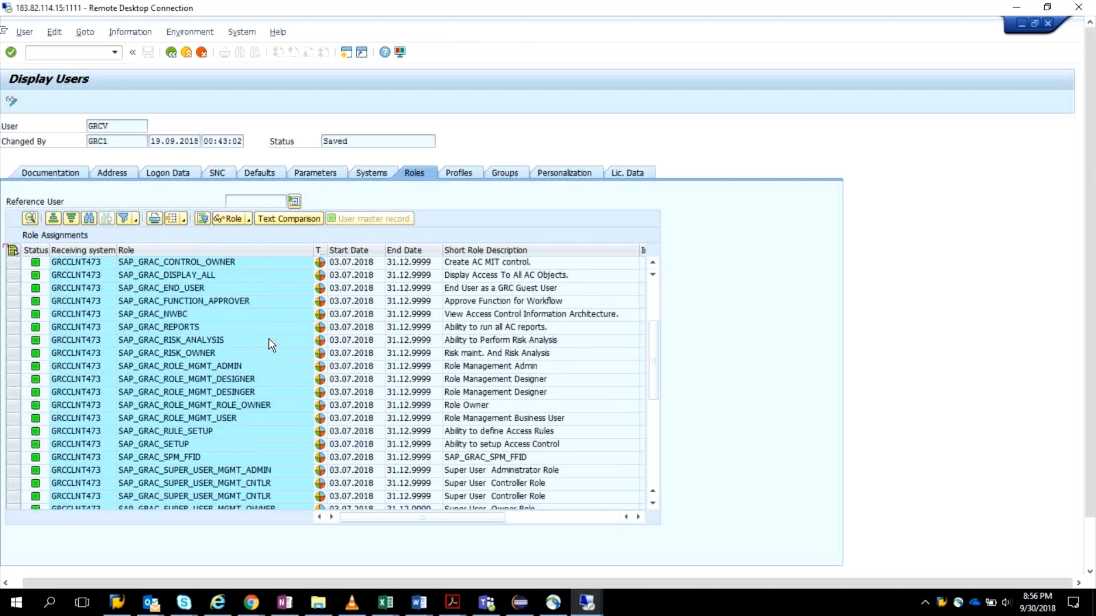
pyautogui.scroll(-6, 271, 345)
pyautogui.scroll(4, 272, 345)
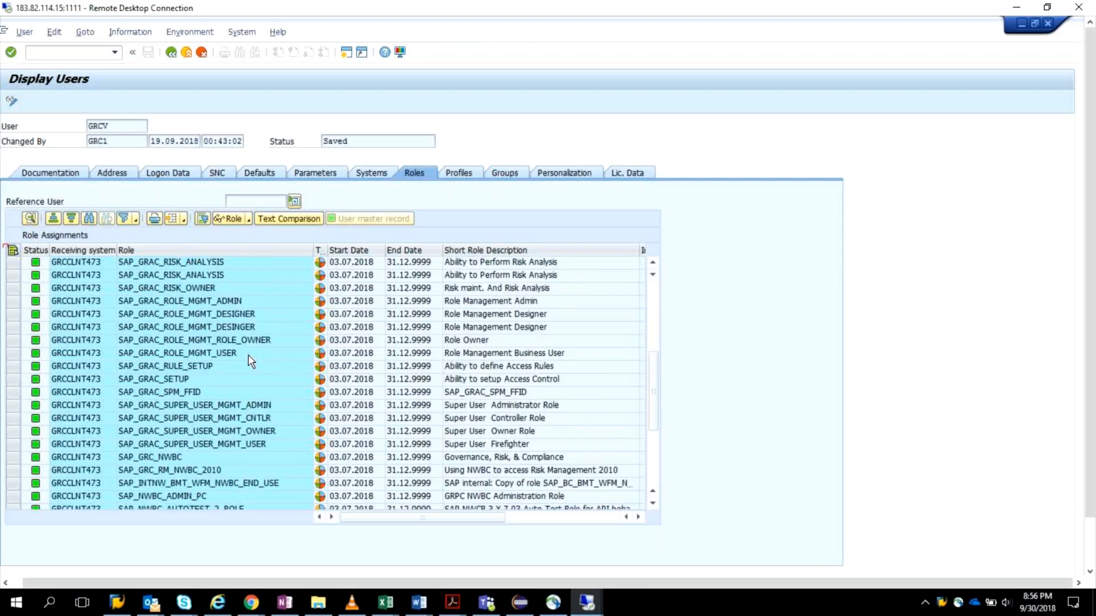
pyautogui.scroll(5, 250, 357)
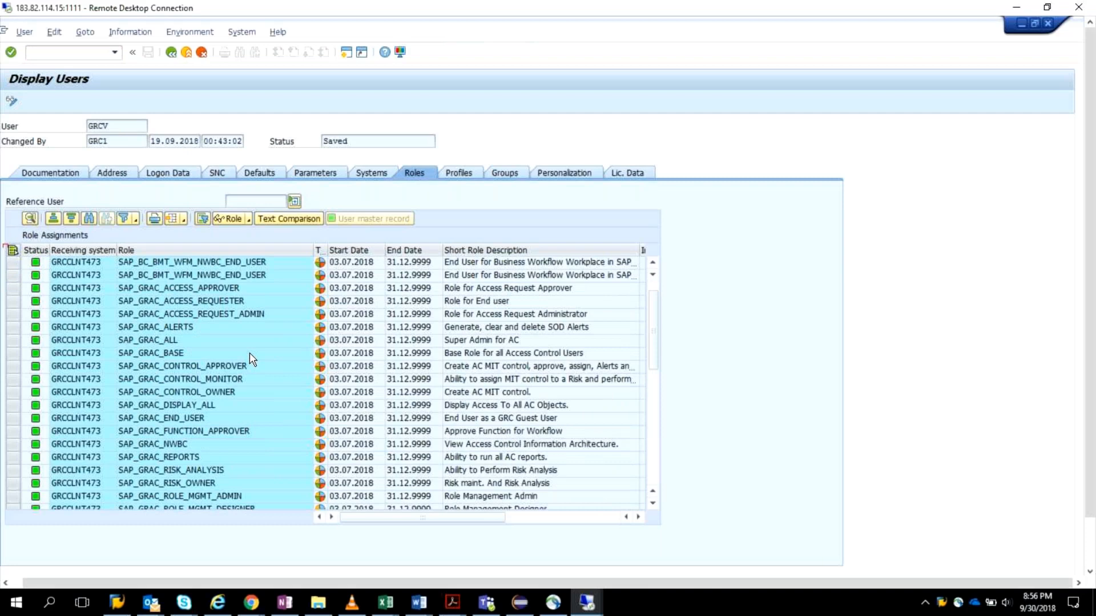
pyautogui.scroll(1, 249, 356)
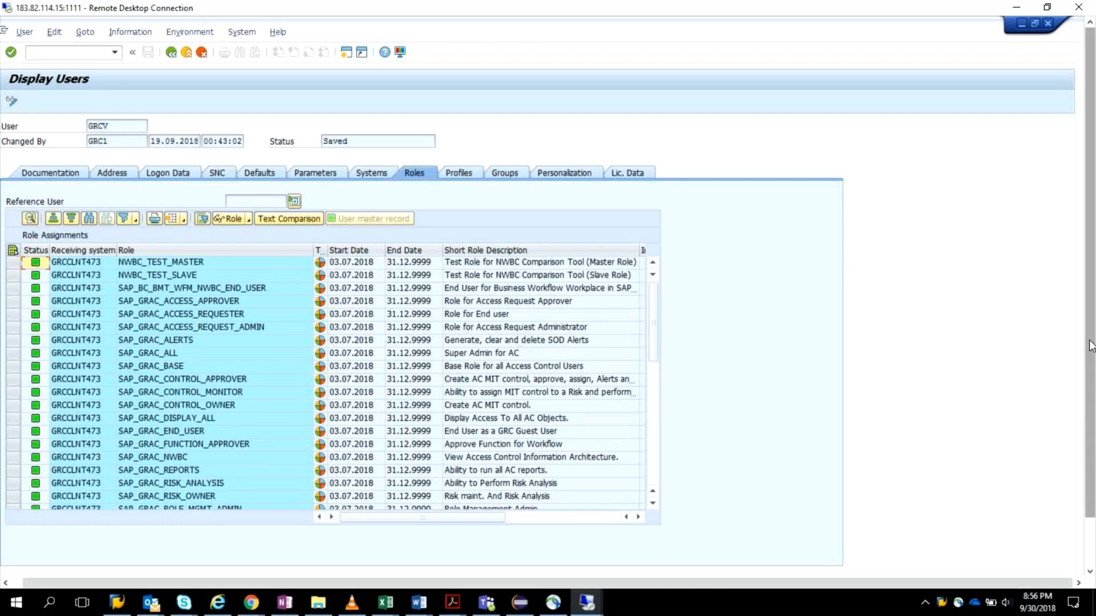
# Step: Close all open Internet Explorer windows, including the BRFplus Workbench, Work Inbox, role approval and MSMP Workflow Configuration windows
pyautogui.moveTo(1091, 345); pyautogui.dragTo(1088, 414)
pyautogui.click(259, 563)
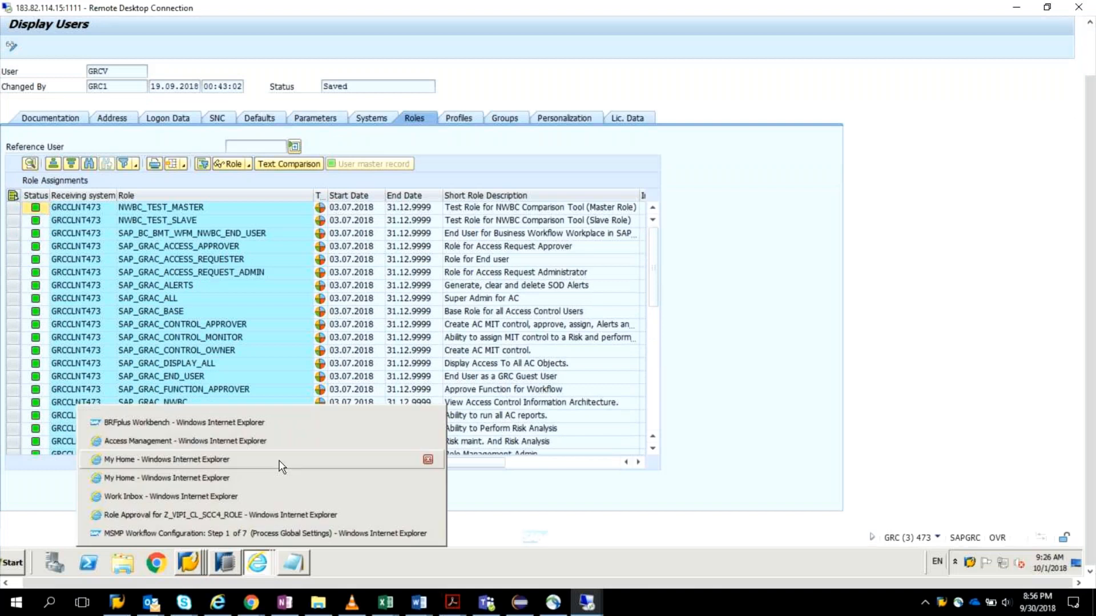
pyautogui.click(428, 425)
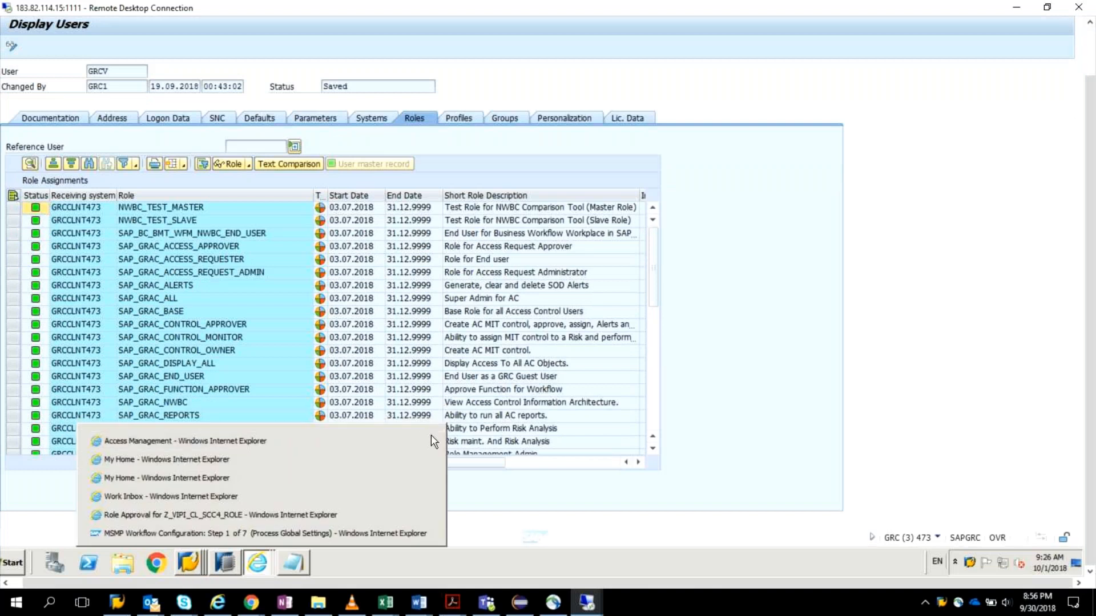
pyautogui.click(432, 442)
pyautogui.click(428, 459)
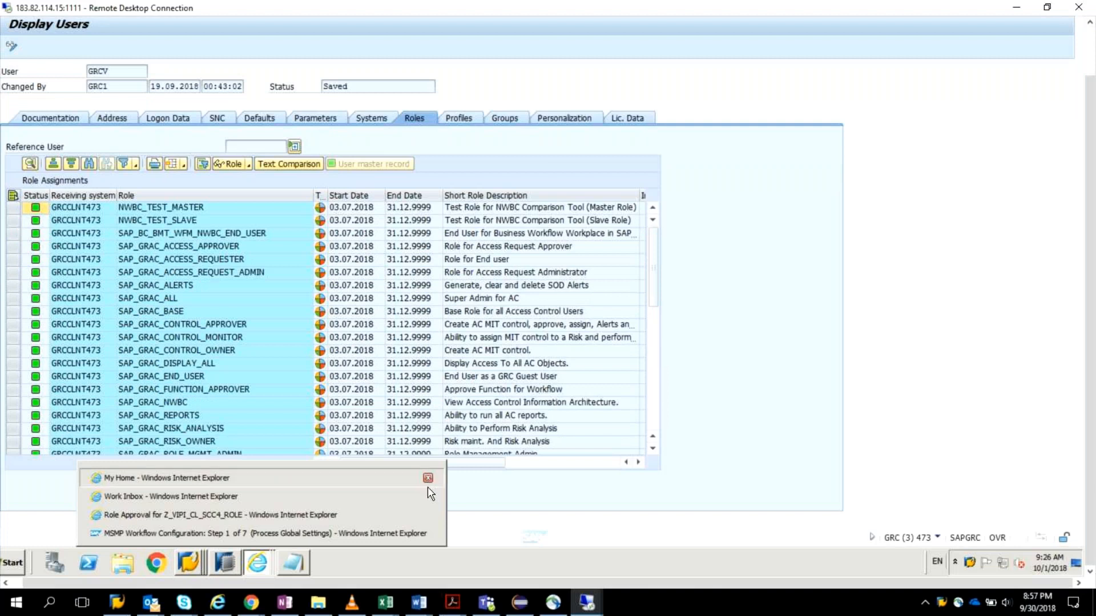
pyautogui.click(428, 479)
pyautogui.click(428, 498)
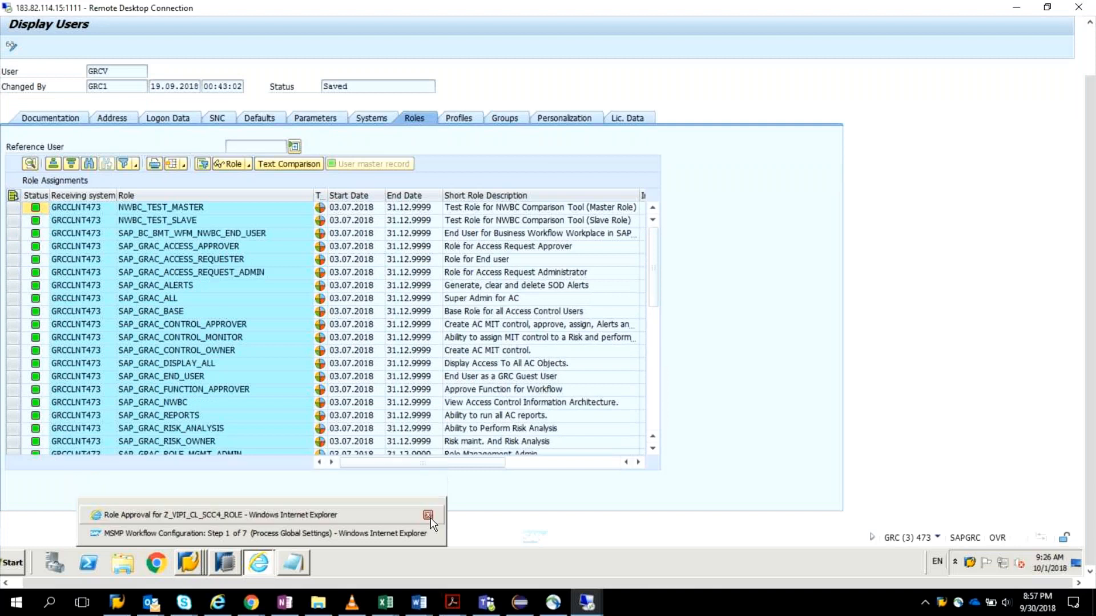
pyautogui.click(428, 515)
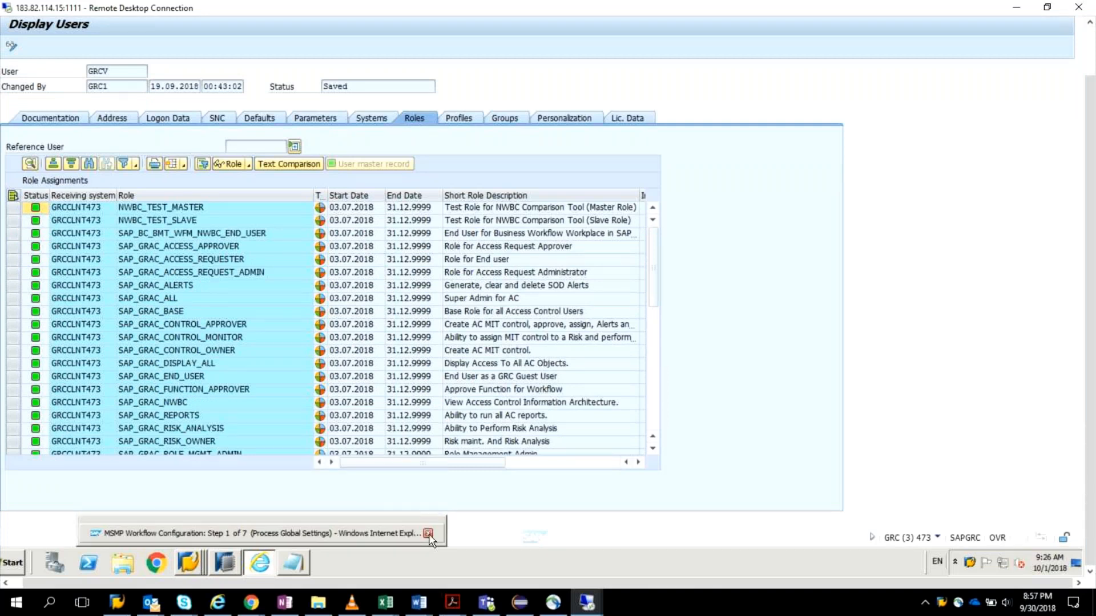
pyautogui.click(428, 534)
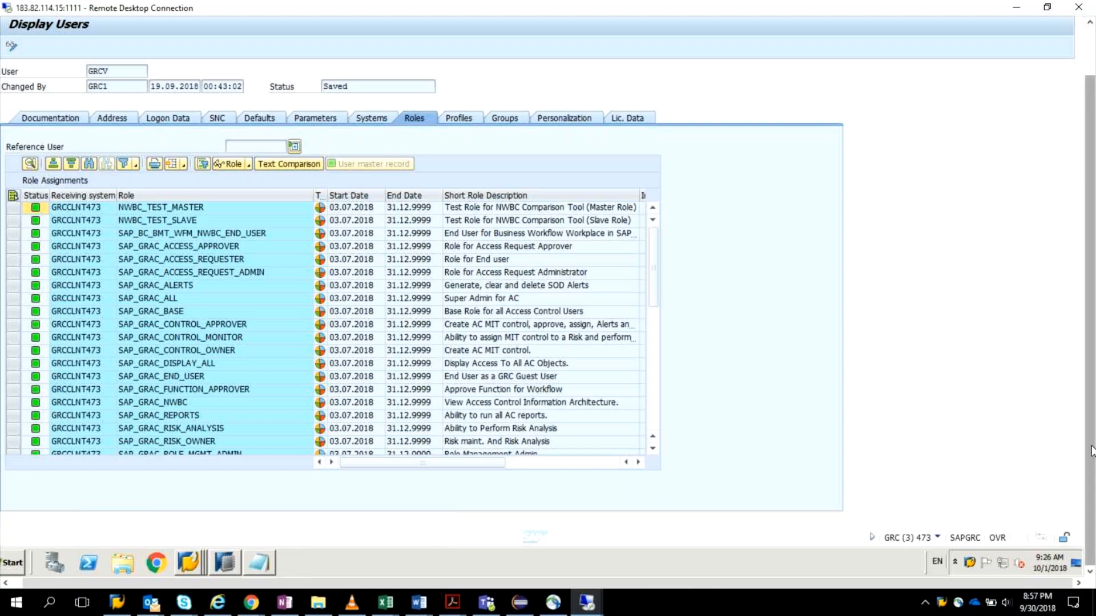
# Step: Launch the Business Client with transaction NWBC in the current session and open the Access Management work center
pyautogui.moveTo(1091, 451); pyautogui.dragTo(1091, 432)
pyautogui.click(88, 53)
pyautogui.write('/nnwbc')
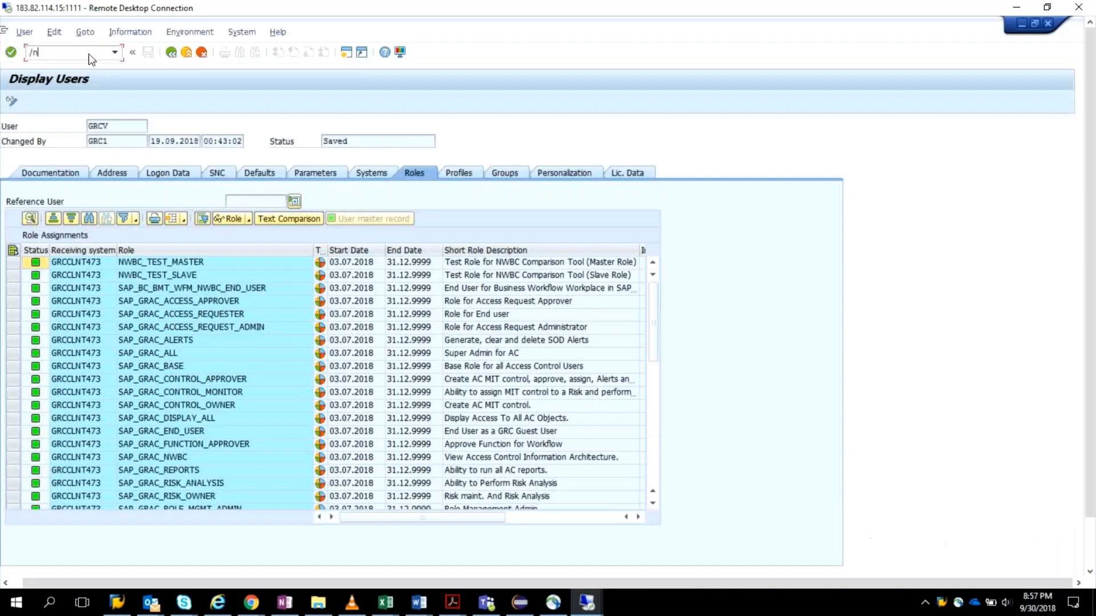
pyautogui.press('Return')
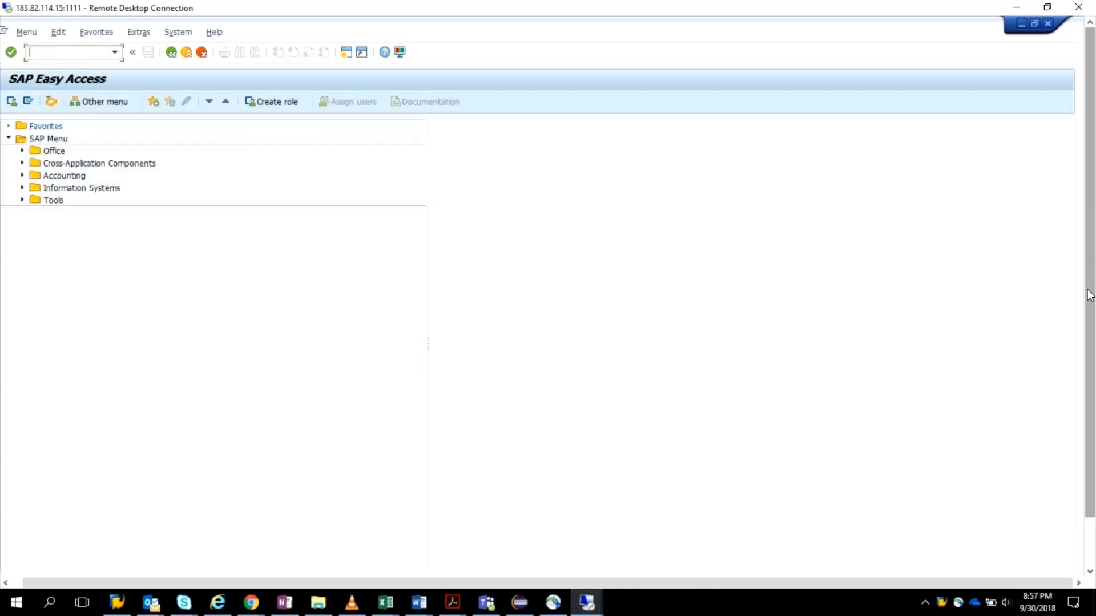
pyautogui.moveTo(1090, 295); pyautogui.dragTo(1091, 350)
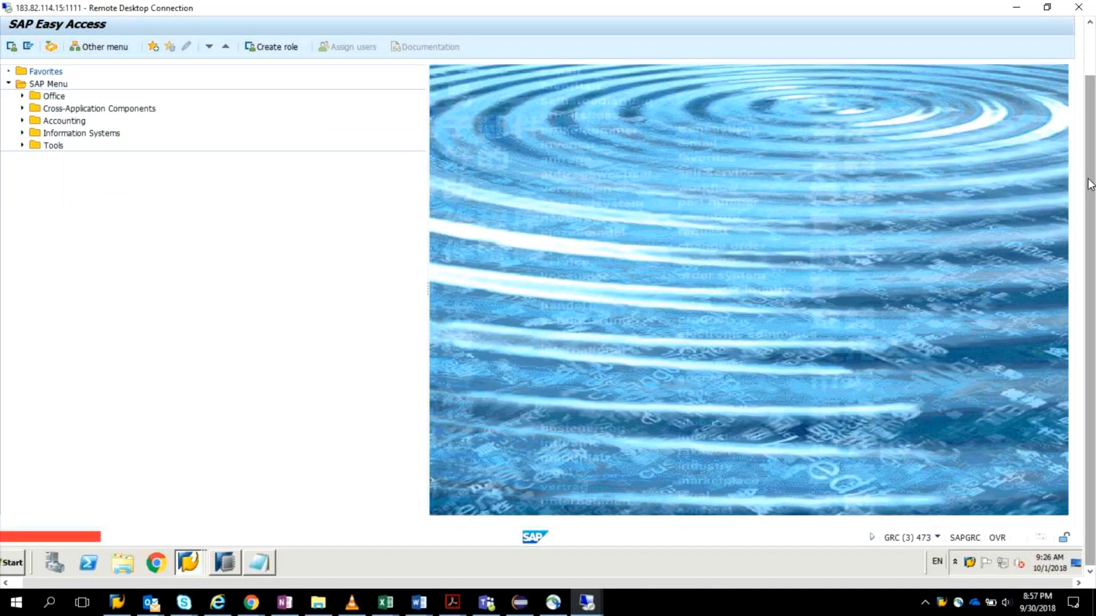
pyautogui.moveTo(1090, 184); pyautogui.dragTo(1091, 98)
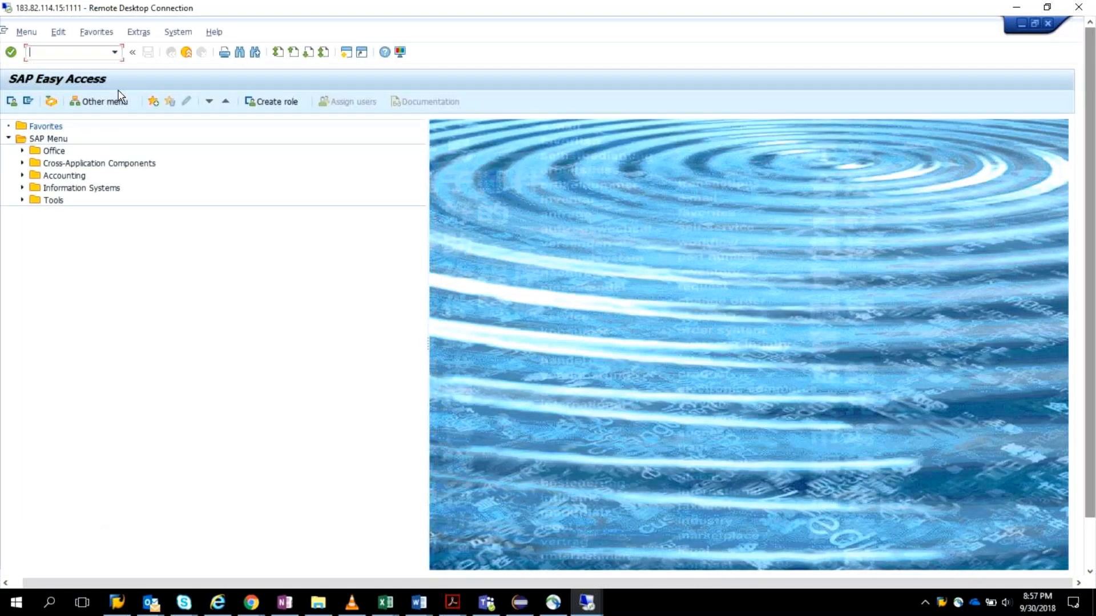
pyautogui.click(302, 154)
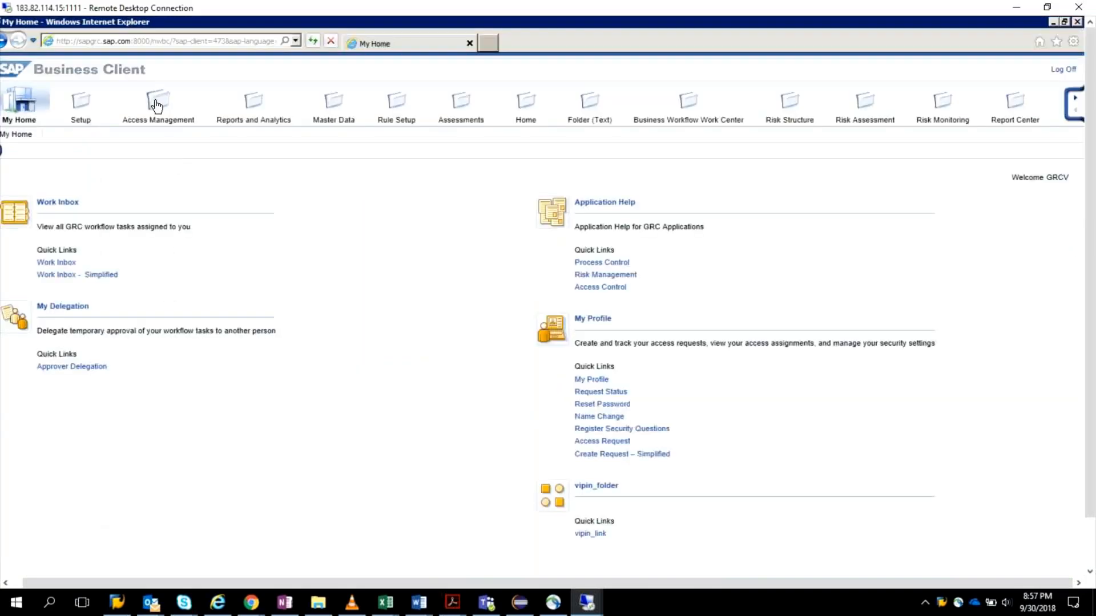
pyautogui.click(155, 103)
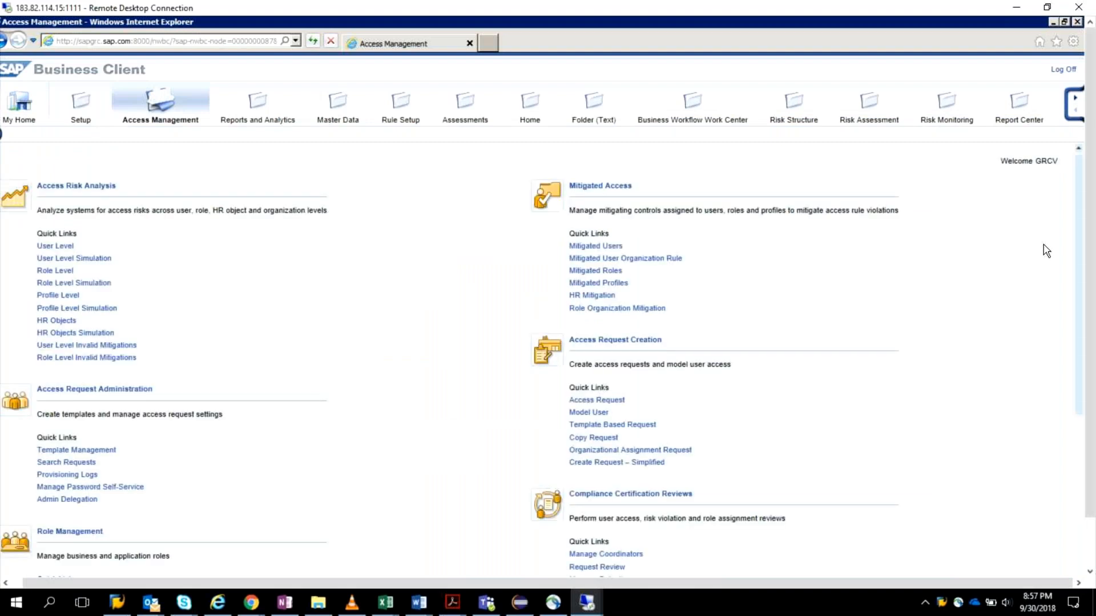
# Step: Reopen Maintain MSMP Workflows from the Display IMG session in a maximized window and select the SAP_GRAC_ROLE_APPR process
pyautogui.moveTo(1089, 245); pyautogui.dragTo(1091, 291)
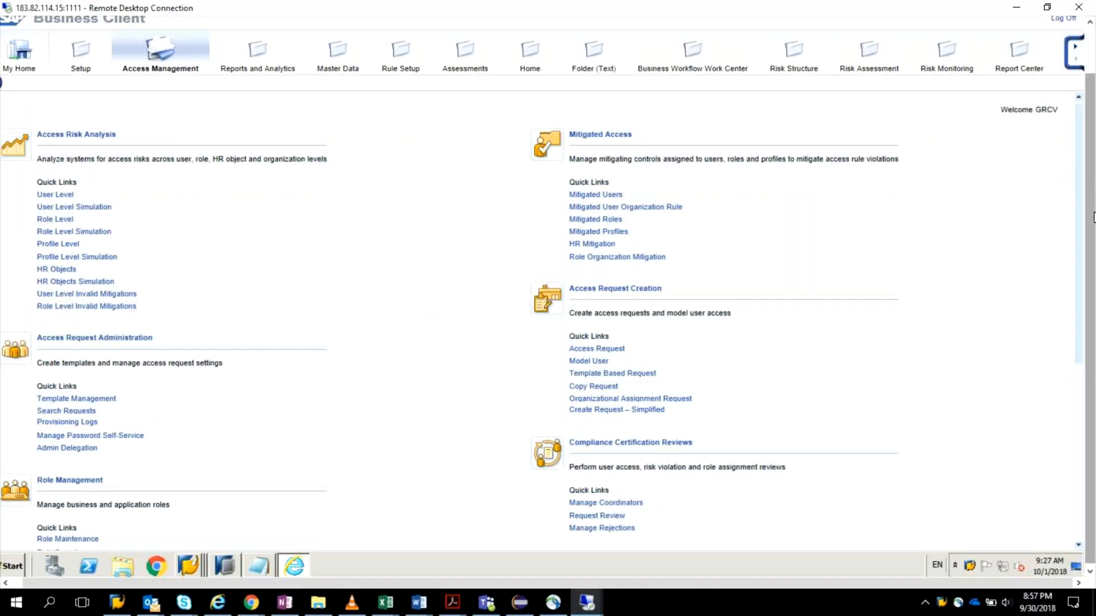
pyautogui.rightClick(189, 565)
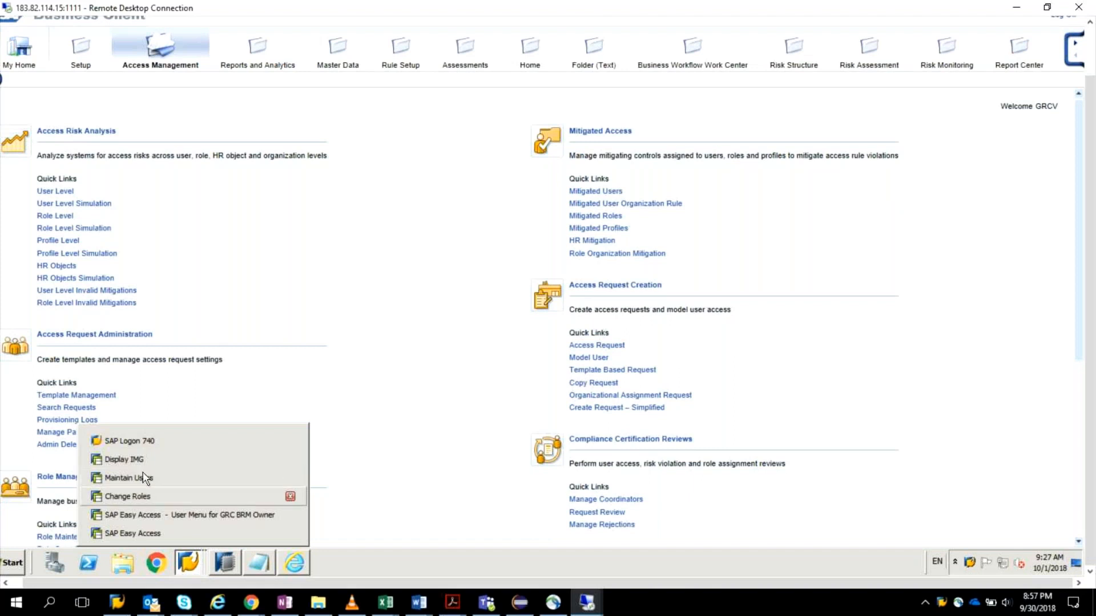
pyautogui.click(196, 444)
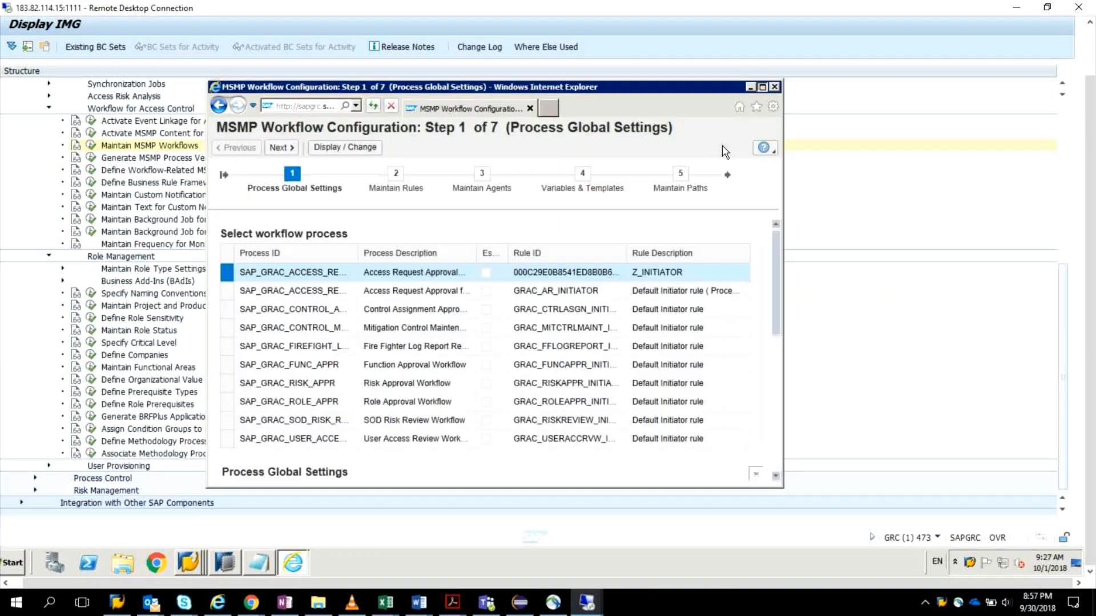
pyautogui.click(763, 87)
pyautogui.click(7, 287)
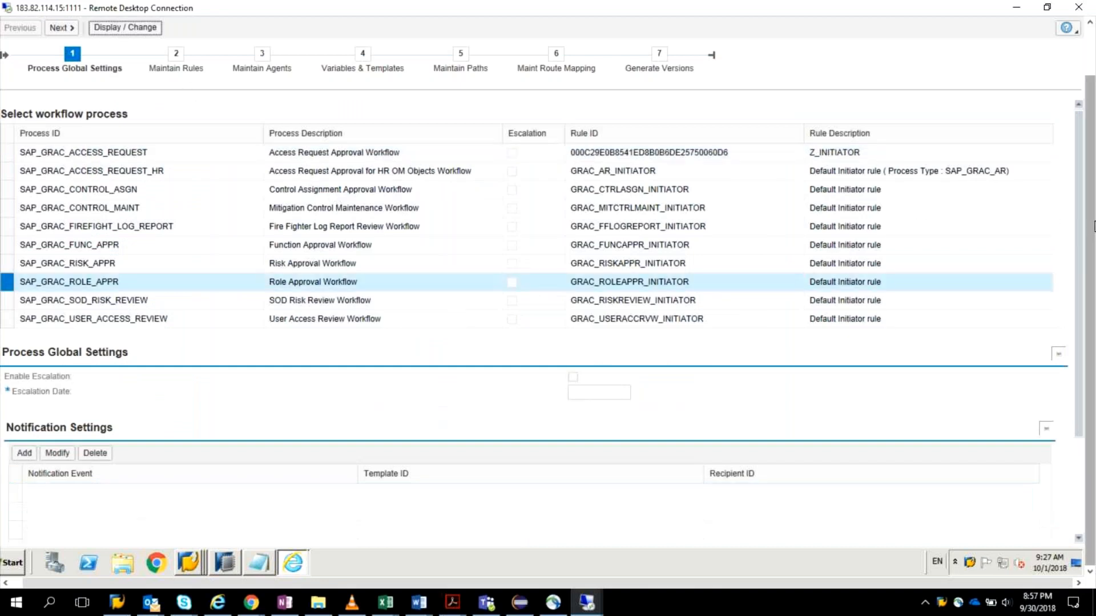
# Step: Examine the Role Approval Workflow's rule list and global rules, checking them against its process global settings
pyautogui.moveTo(1094, 227); pyautogui.dragTo(1091, 172)
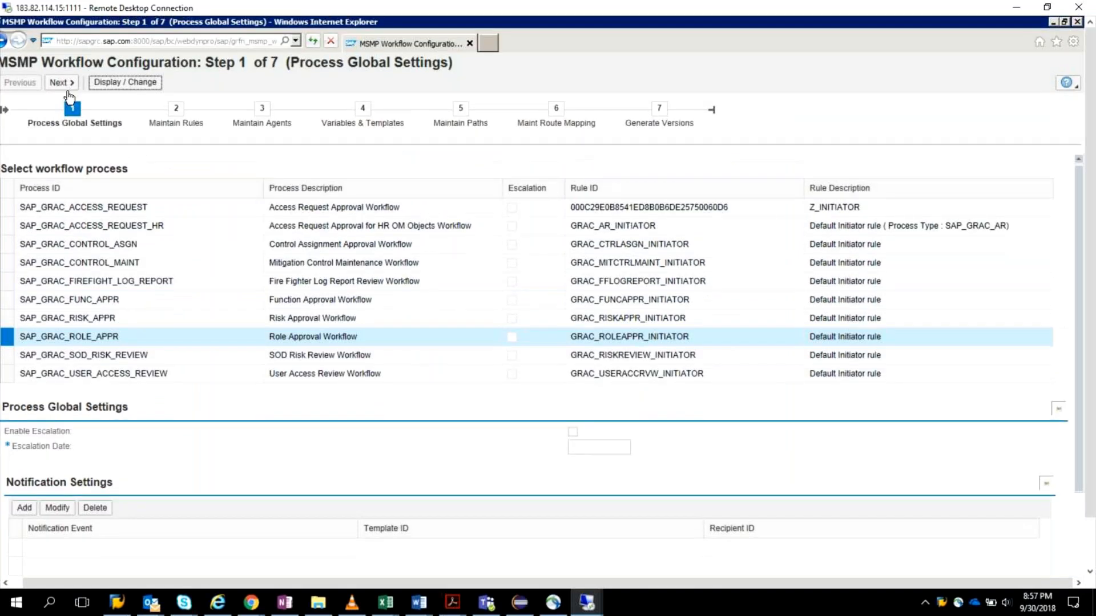
pyautogui.click(64, 83)
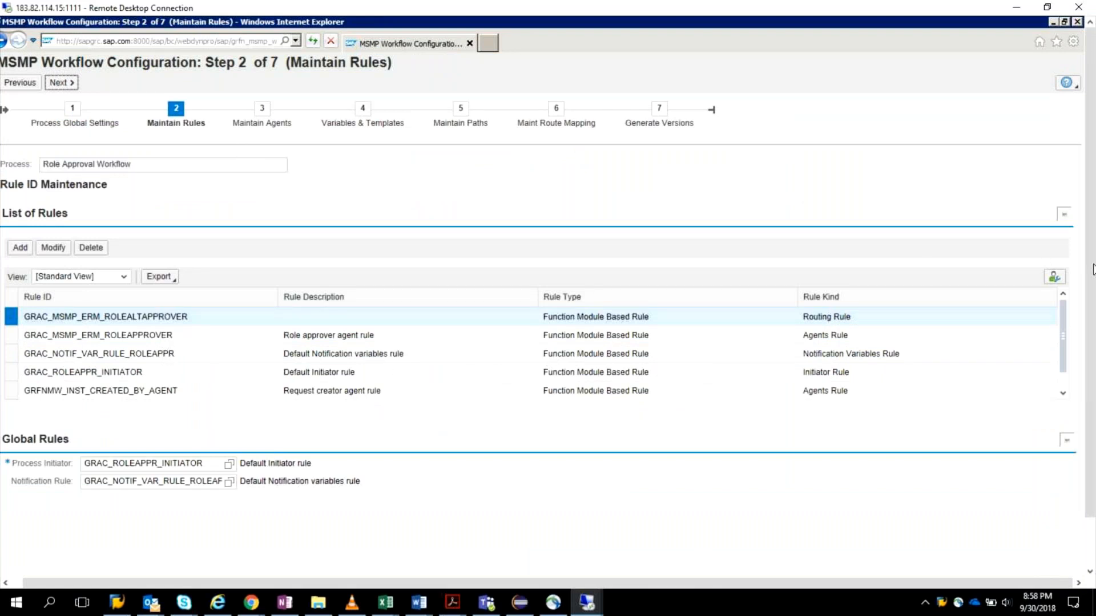
pyautogui.moveTo(1093, 266)
pyautogui.mouseDown()
pyautogui.moveTo(1093, 335)
pyautogui.moveTo(1085, 280)
pyautogui.mouseUp()
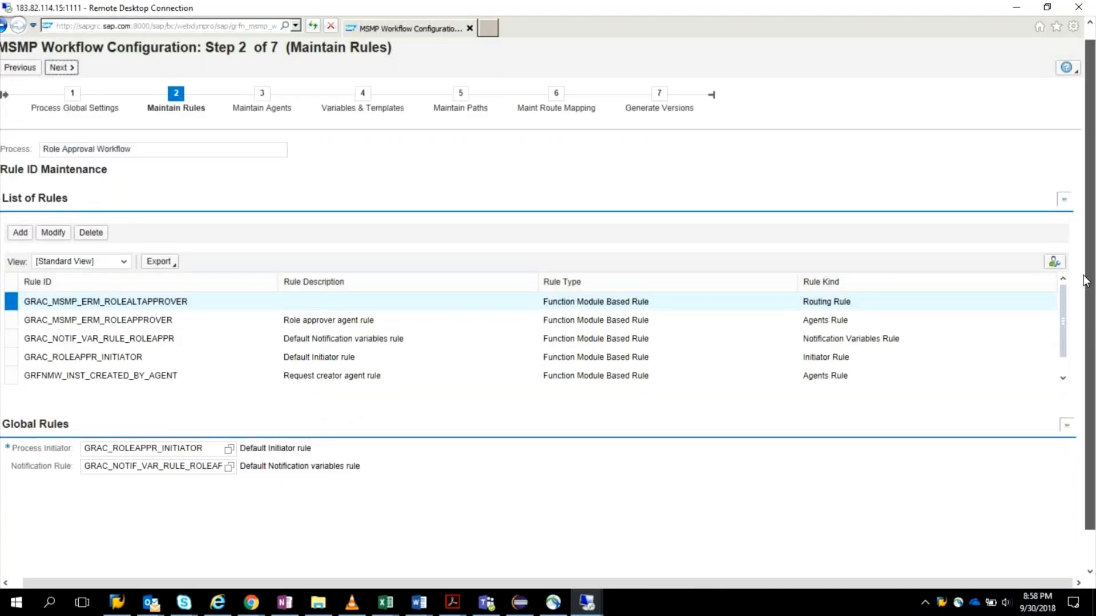
pyautogui.moveTo(1085, 281); pyautogui.dragTo(1084, 273)
pyautogui.click(21, 76)
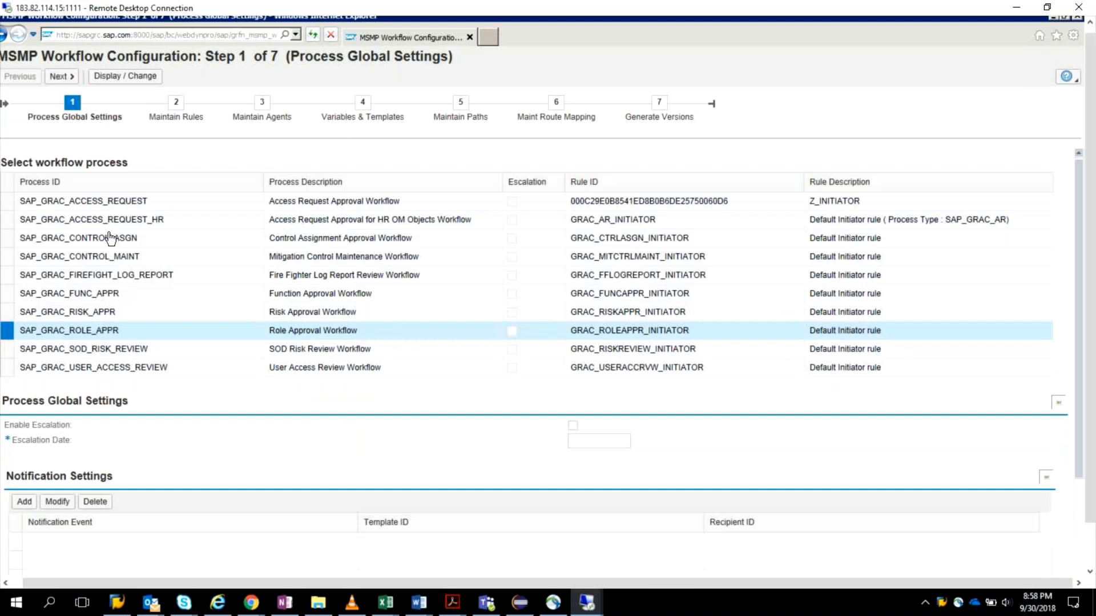
pyautogui.click(100, 80)
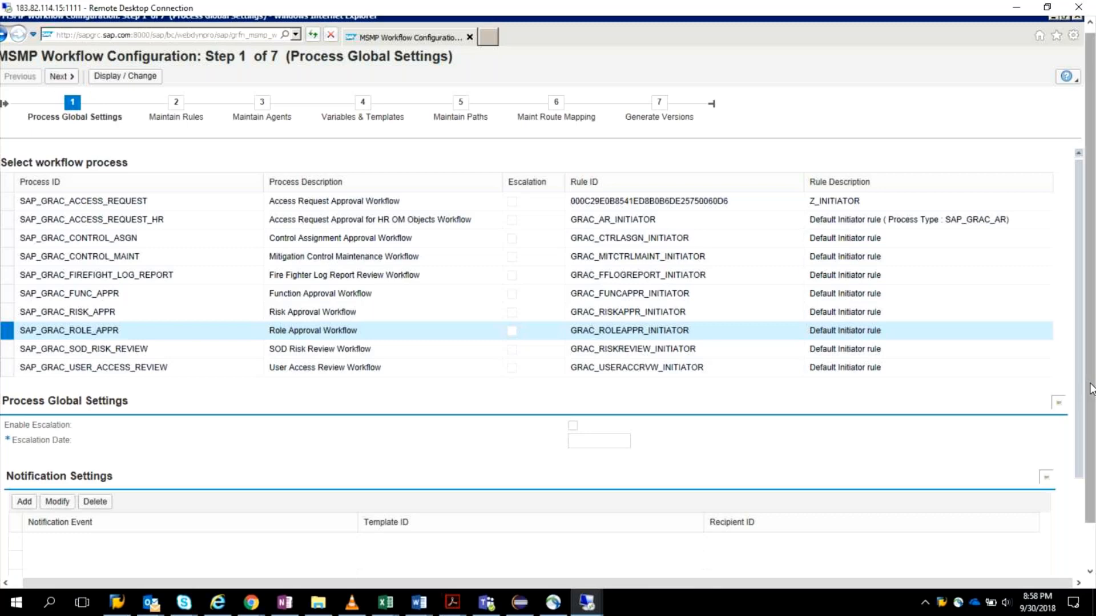
pyautogui.moveTo(1089, 388); pyautogui.dragTo(1090, 434)
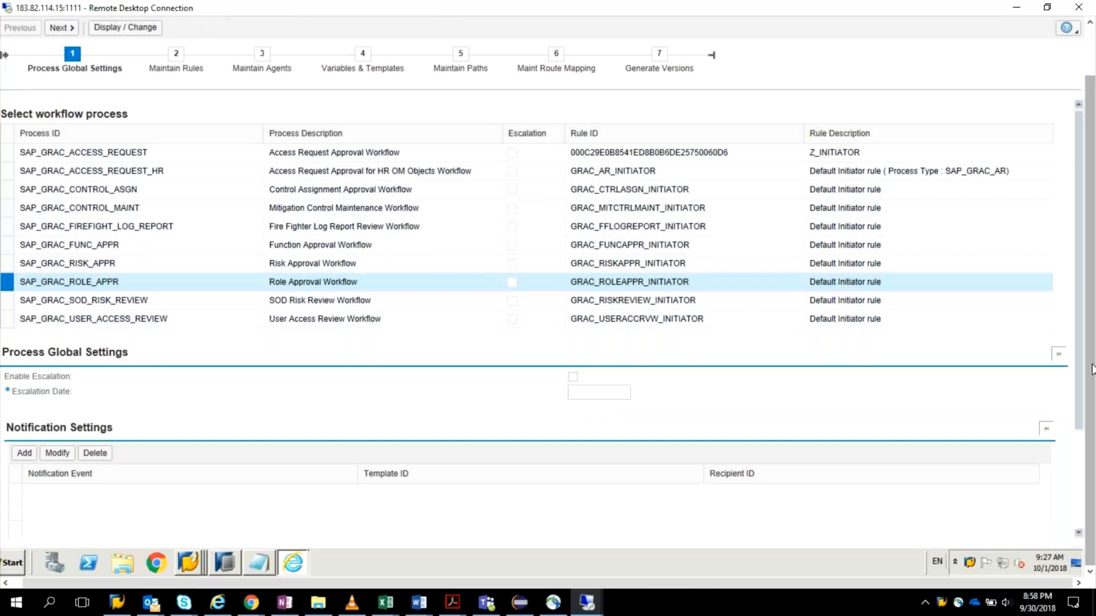
pyautogui.click(60, 28)
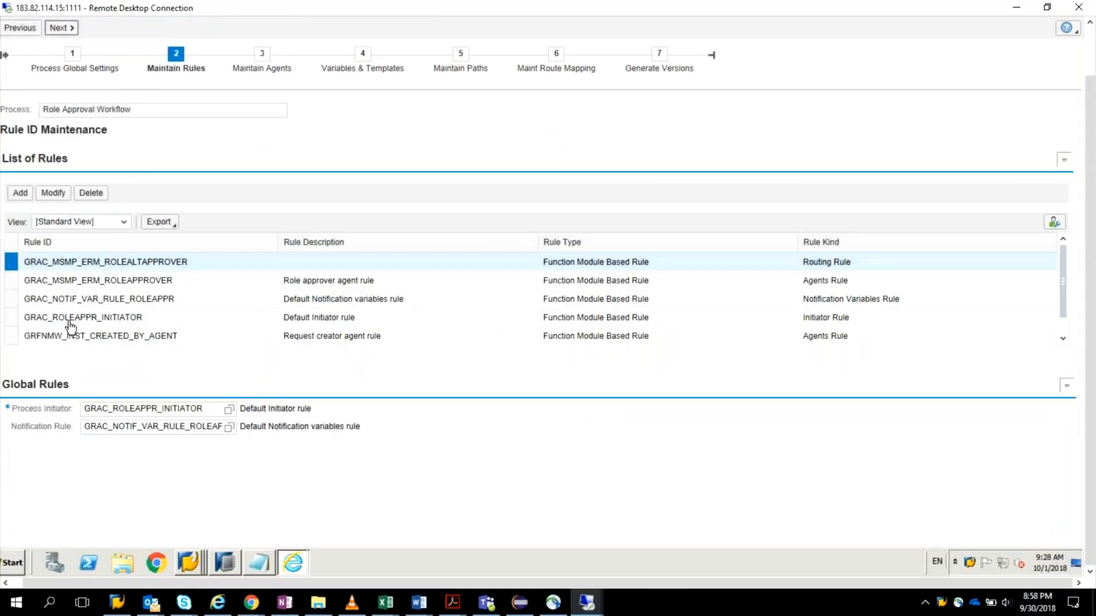
pyautogui.moveTo(1062, 305); pyautogui.dragTo(1061, 343)
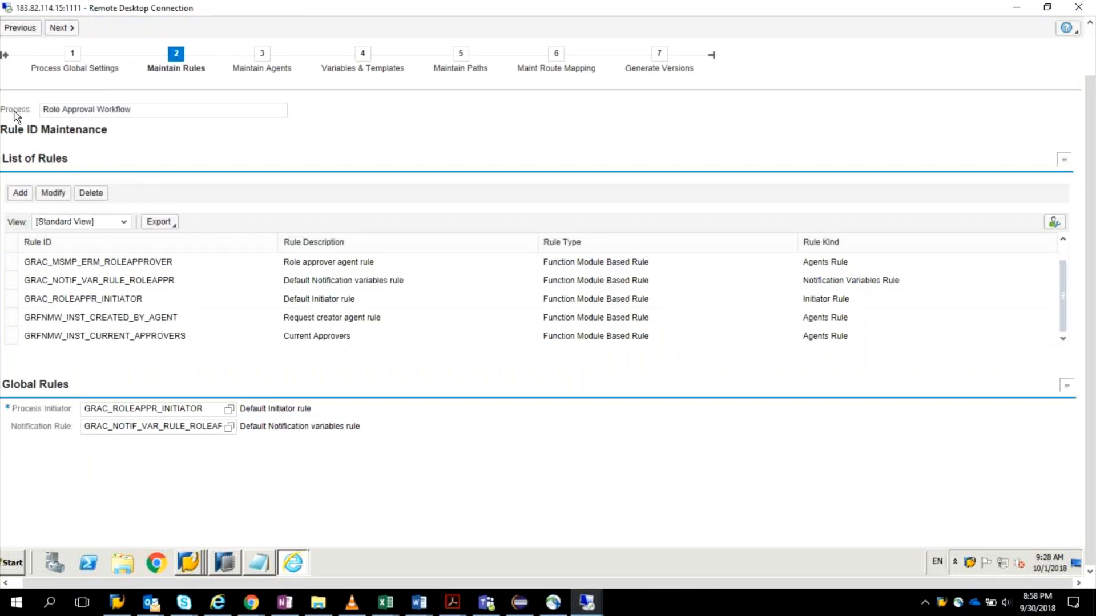
# Step: Review the Role Approval Workflow's agents, notification templates and variables, and proceed to its path and stage maintenance
pyautogui.click(59, 27)
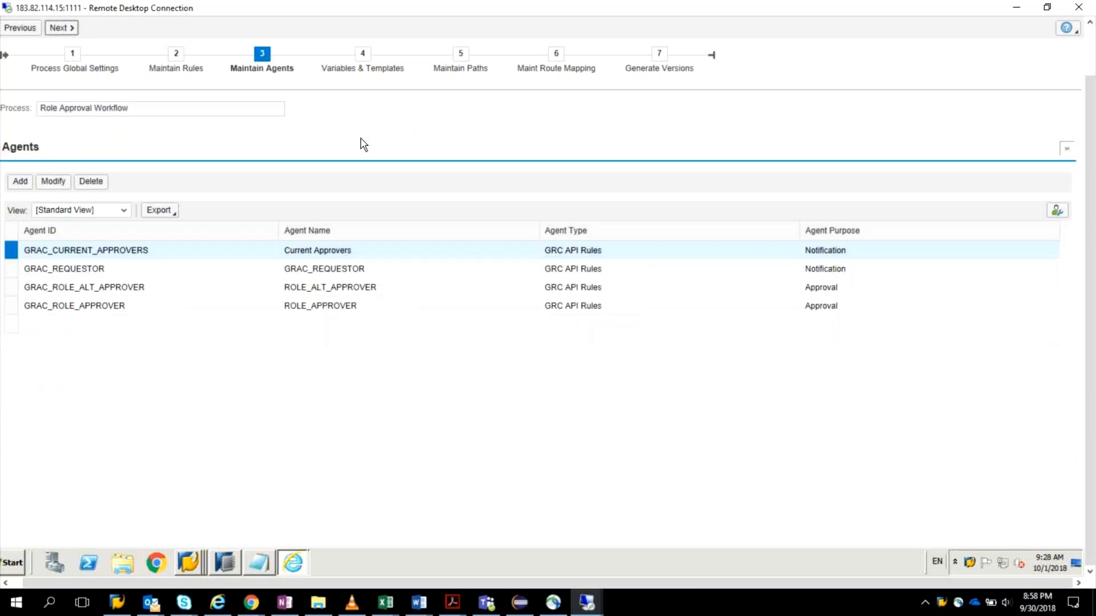
pyautogui.click(12, 308)
pyautogui.click(63, 29)
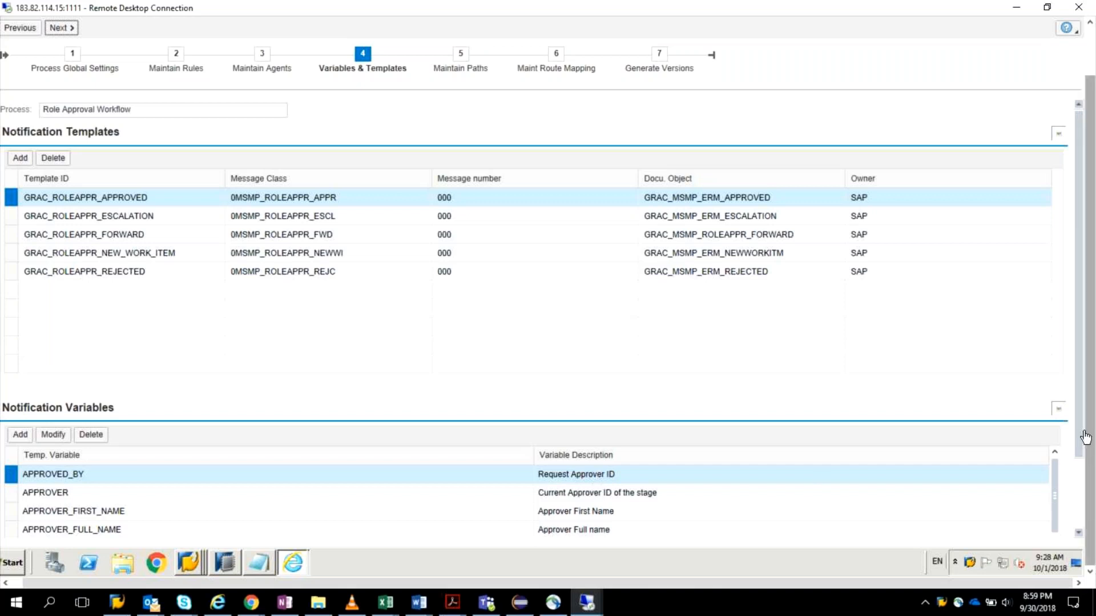
pyautogui.moveTo(1081, 462); pyautogui.dragTo(1085, 522)
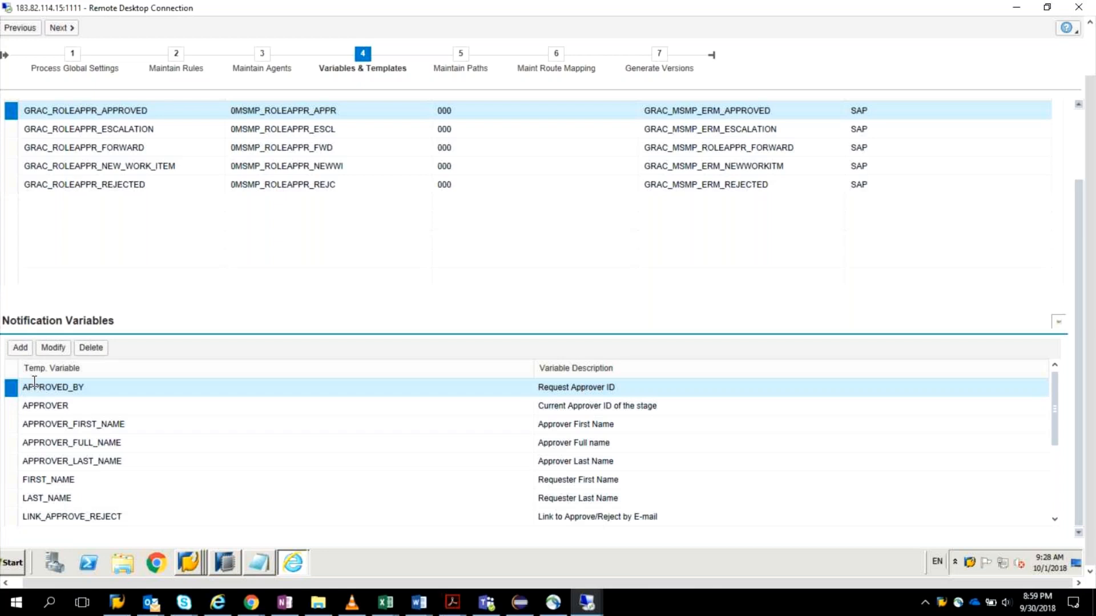
pyautogui.click(73, 32)
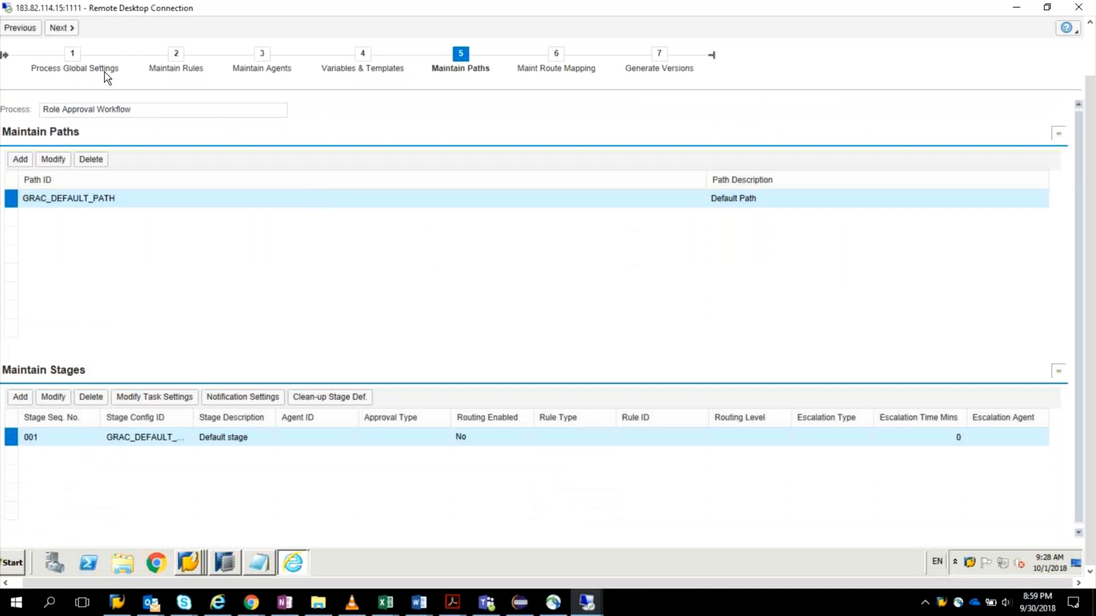
# Step: Review the Role Approval Workflow's route mapping and proceed to its version generation stage
pyautogui.click(70, 30)
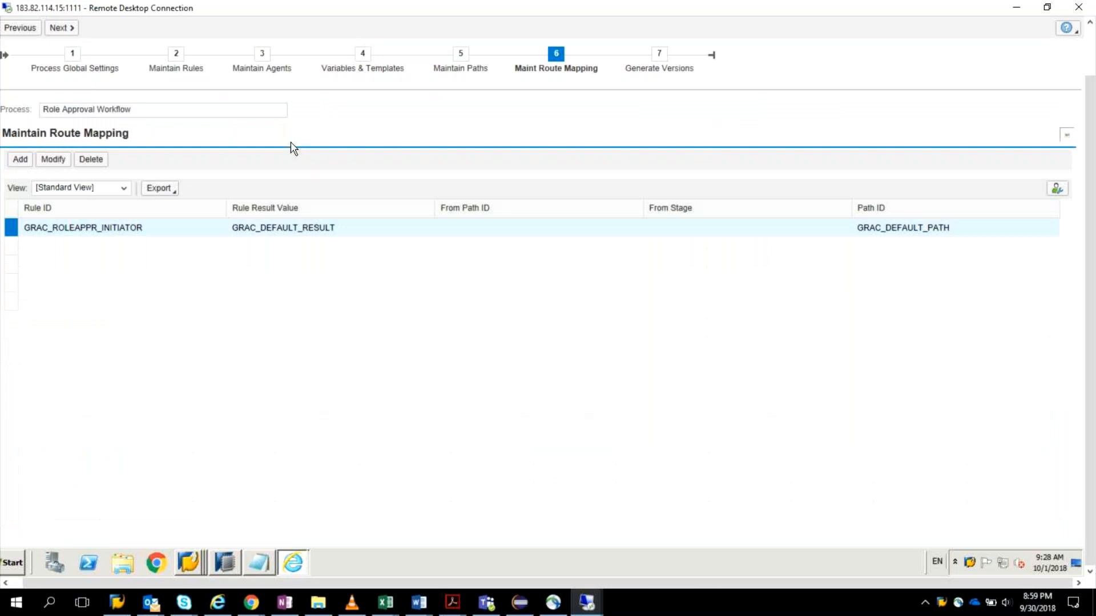
pyautogui.click(68, 29)
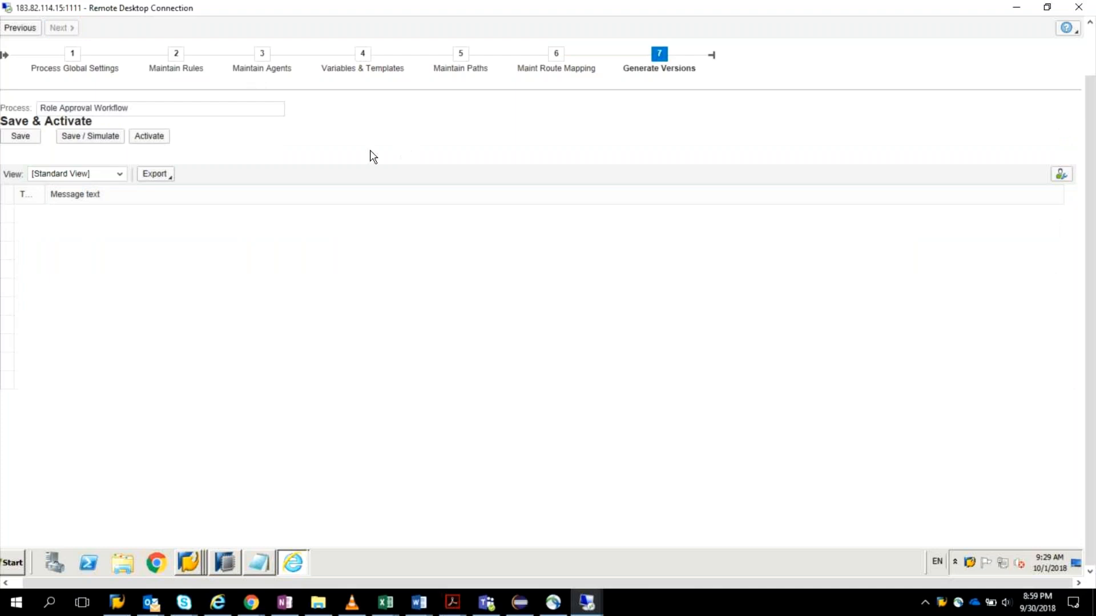
pyautogui.click(38, 27)
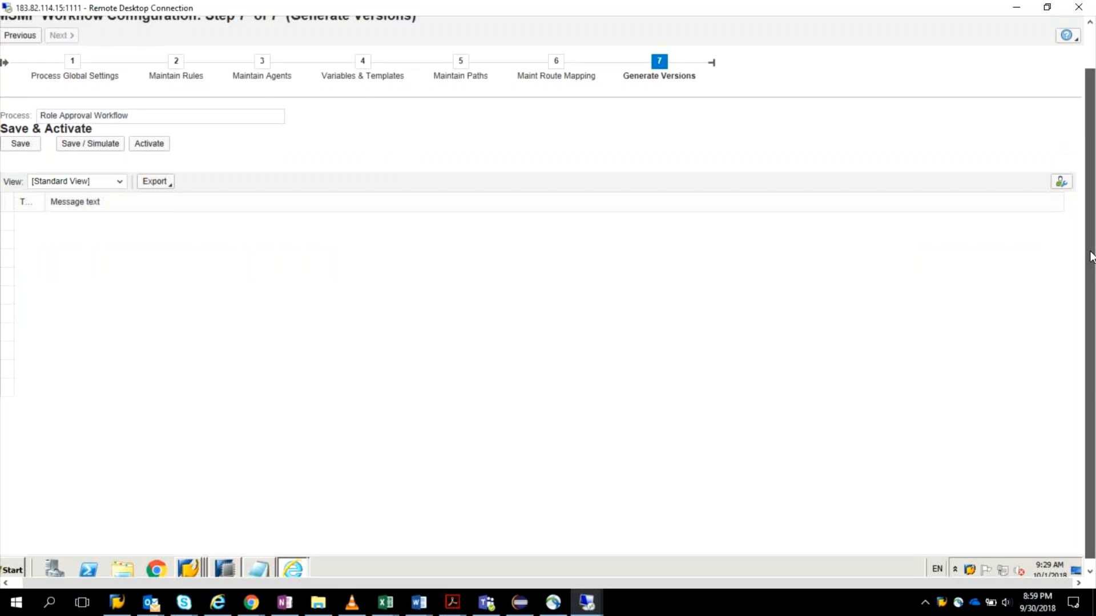
pyautogui.moveTo(1090, 257); pyautogui.dragTo(1090, 216)
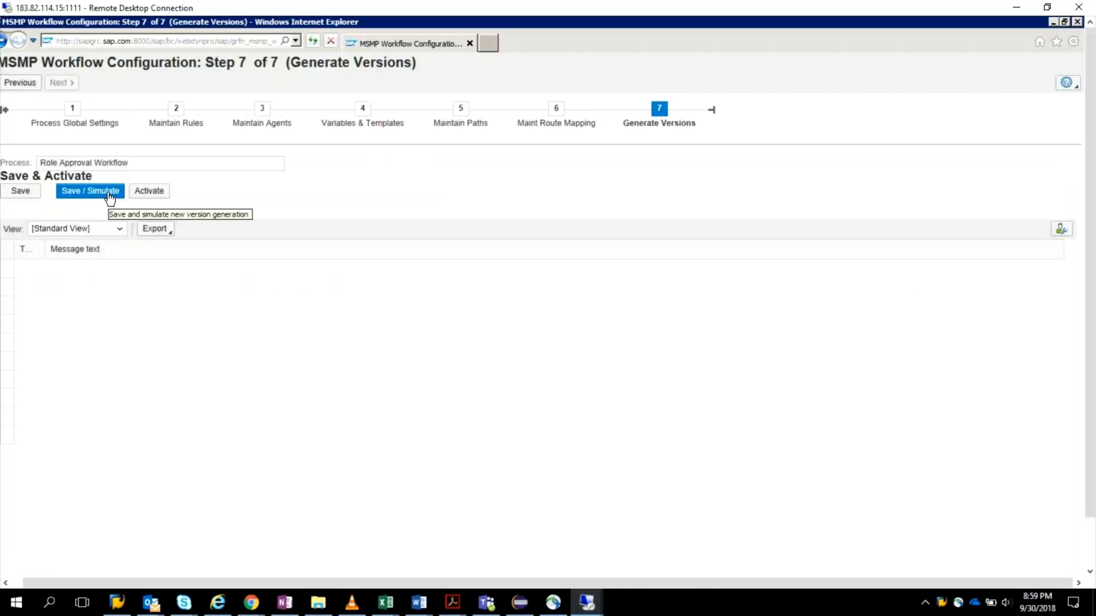
# Step: Save and simulate the Role Approval Workflow's new version, recording it in a new transport request described as MSMP TransReq
pyautogui.click(109, 194)
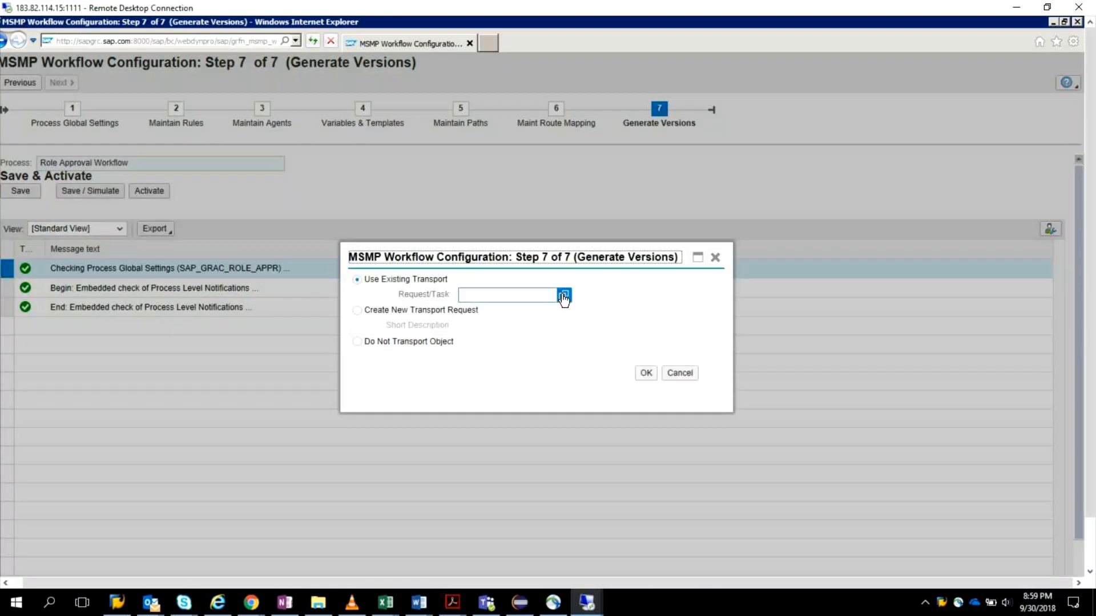
pyautogui.click(564, 296)
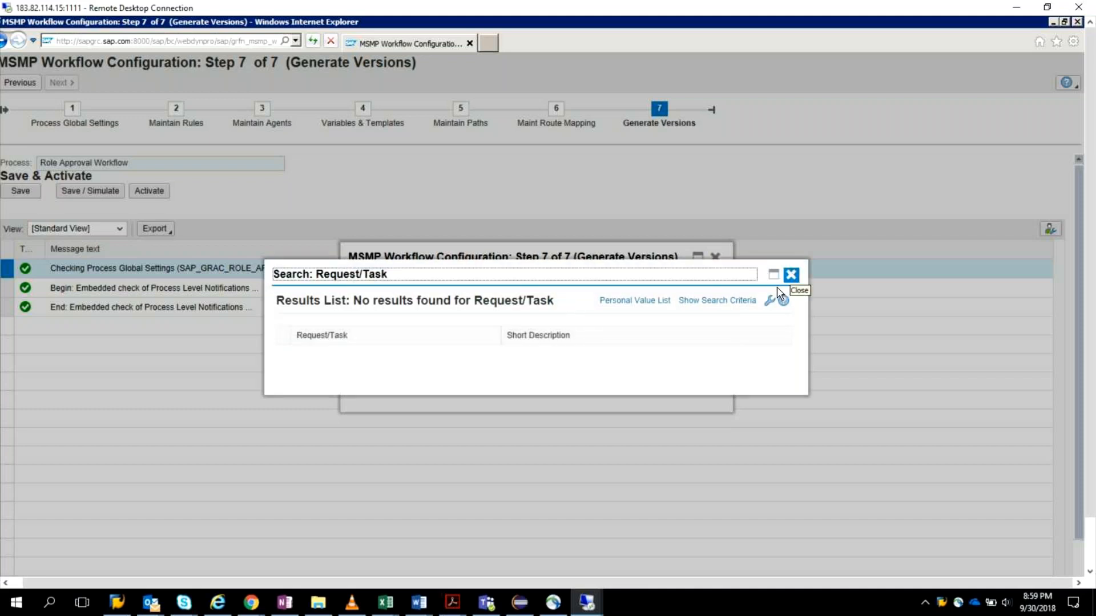
pyautogui.click(777, 286)
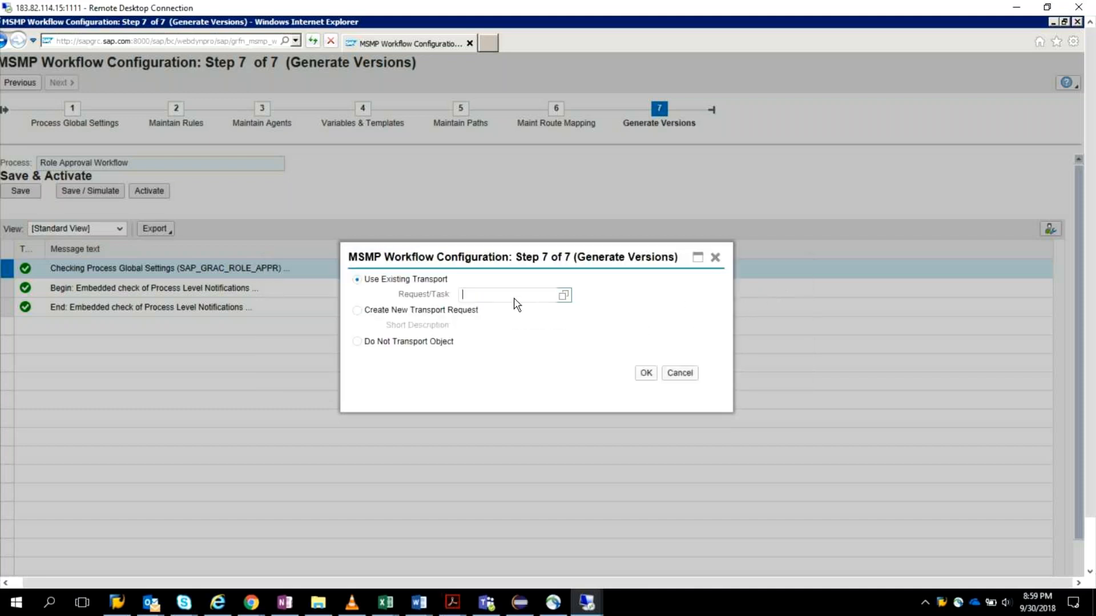
pyautogui.click(357, 311)
pyautogui.click(544, 327)
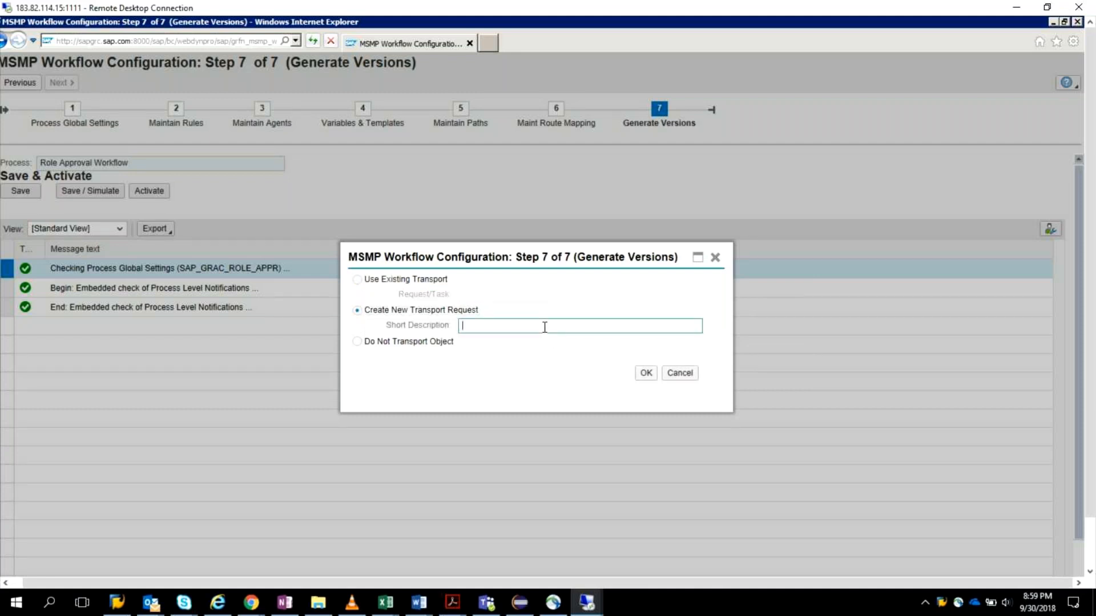
pyautogui.write('MSMP TransReq')
pyautogui.click(645, 372)
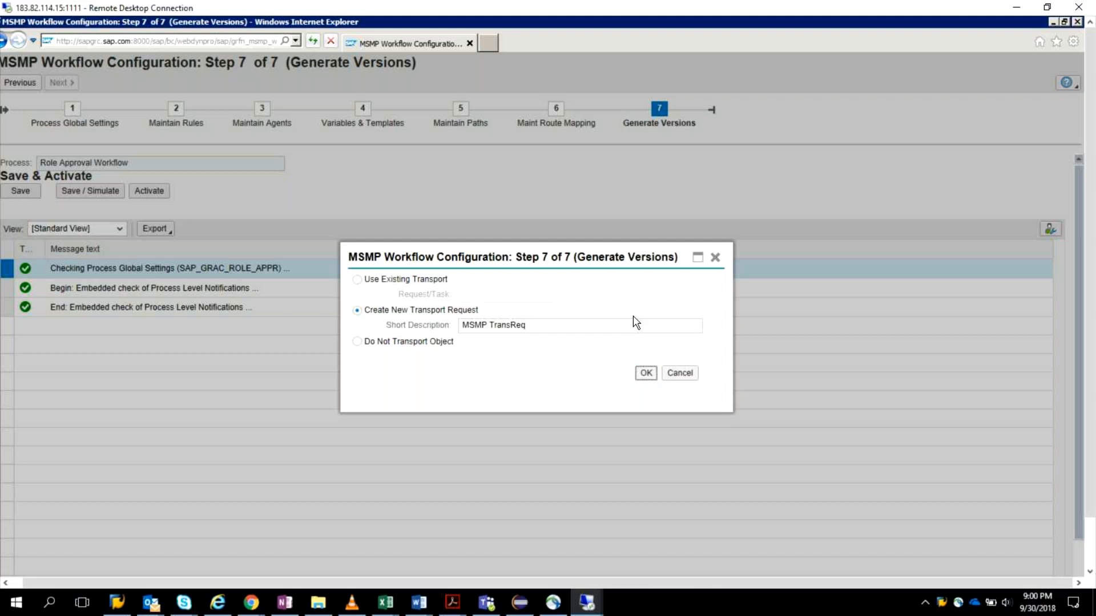
# Step: Check the simulation log for SAP_GRAC_ROLE_APPR and activate the new workflow version
pyautogui.scroll(-5, 563, 340)
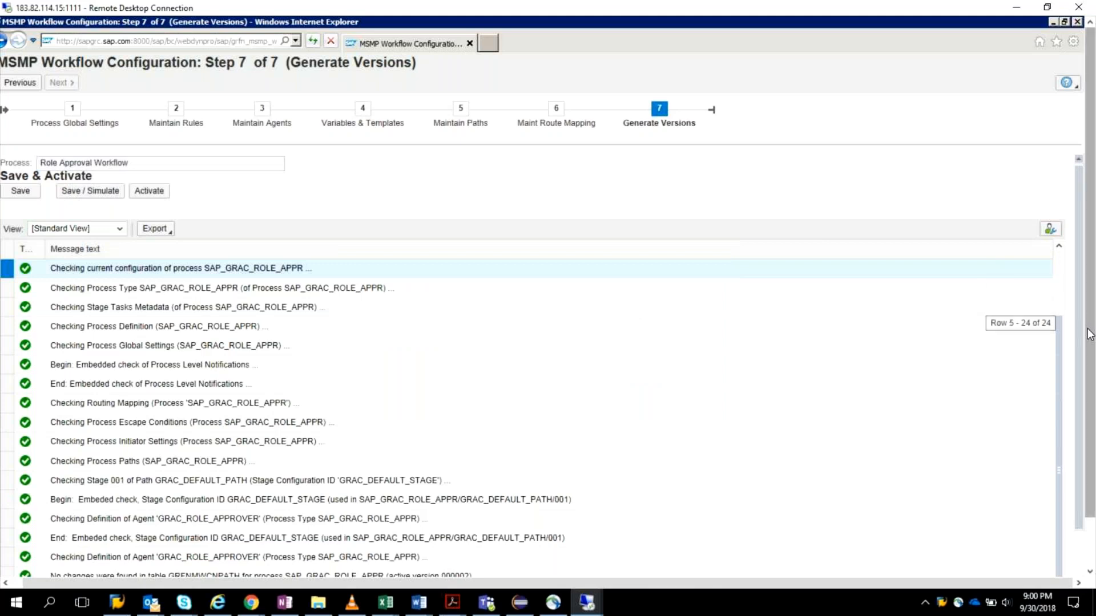
pyautogui.moveTo(1090, 334); pyautogui.dragTo(1094, 394)
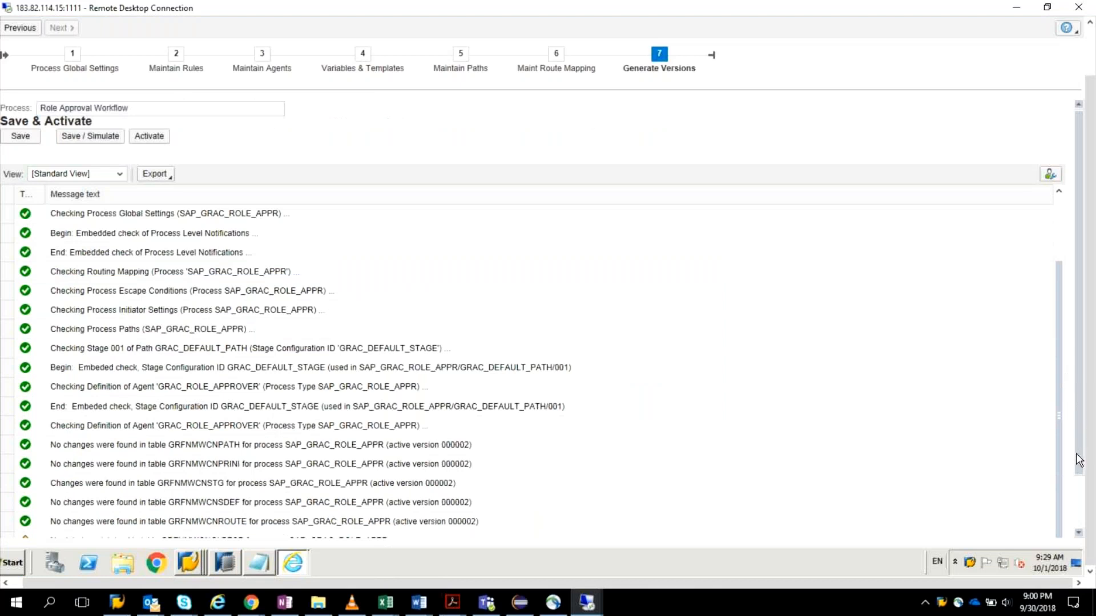
pyautogui.scroll(-1, 1079, 461)
pyautogui.scroll(-3, 1079, 461)
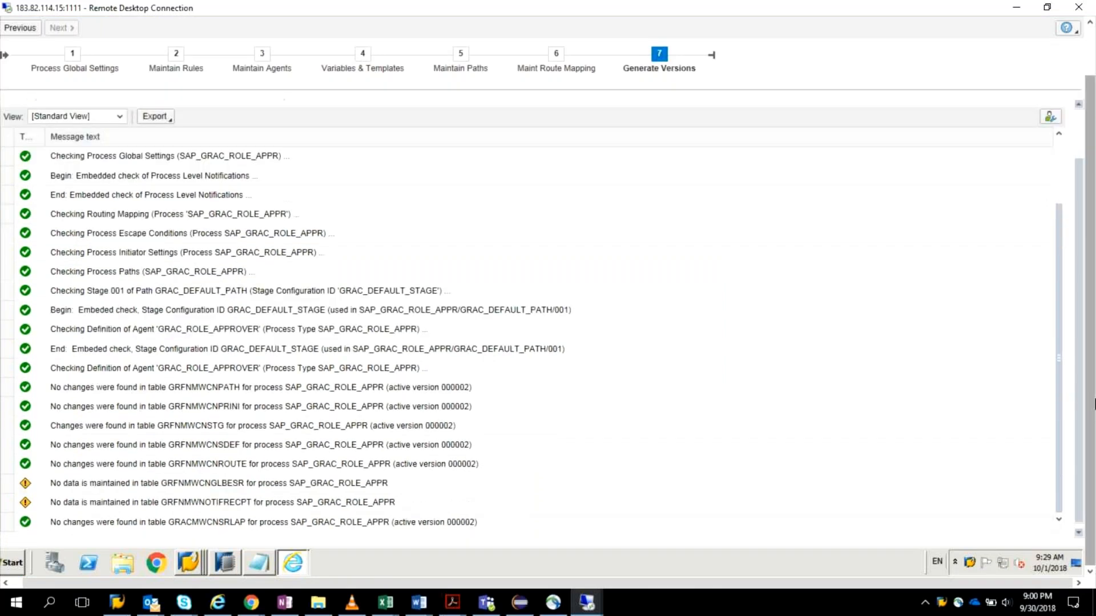
pyautogui.scroll(4, 457, 179)
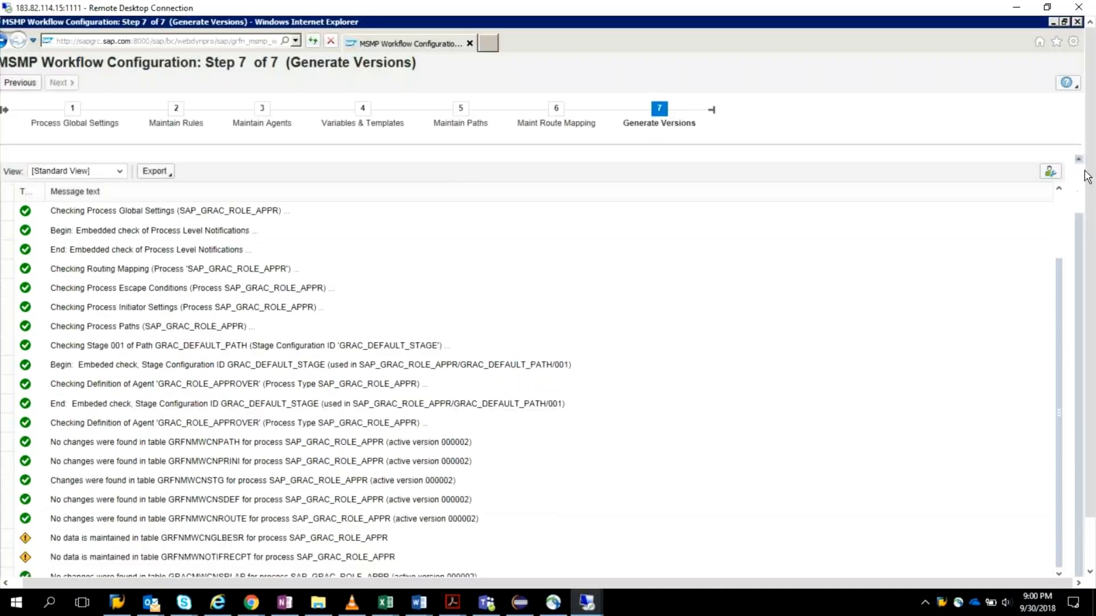
pyautogui.scroll(1, 1087, 175)
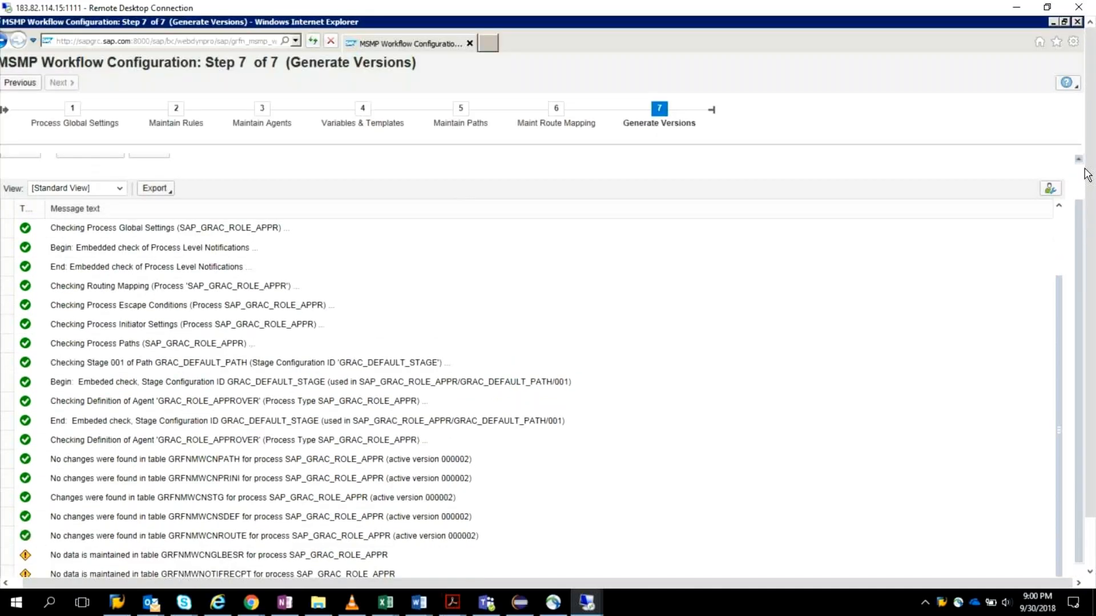
pyautogui.scroll(2, 275, 204)
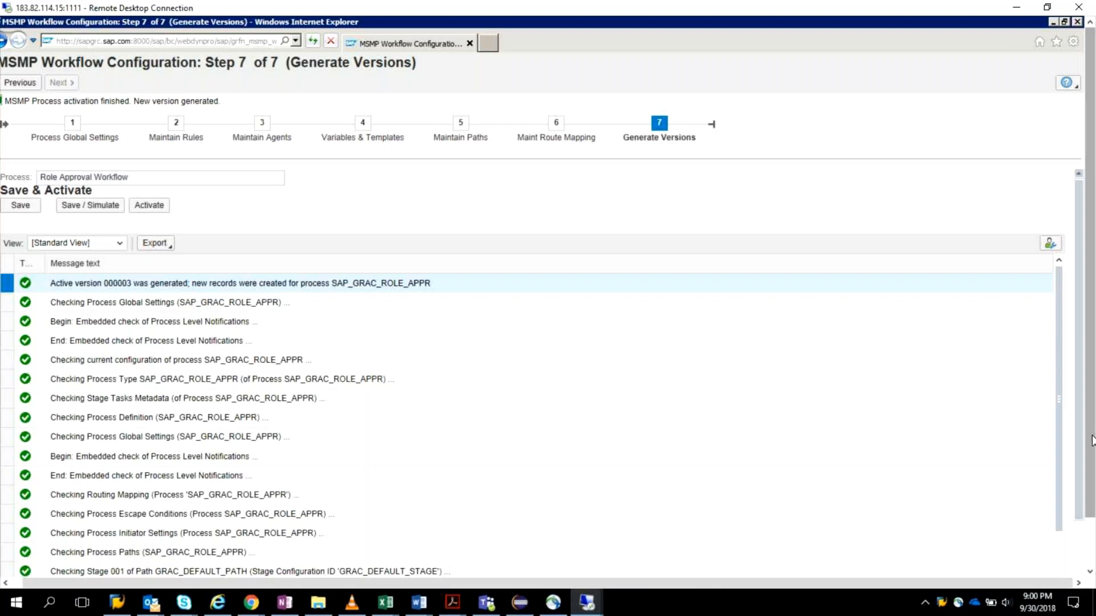
# Step: Launch the Business Client with transaction NWBC from the GRC BRM Owner's SAP Easy Access session in a maximized window
pyautogui.moveTo(1092, 441); pyautogui.dragTo(1071, 493)
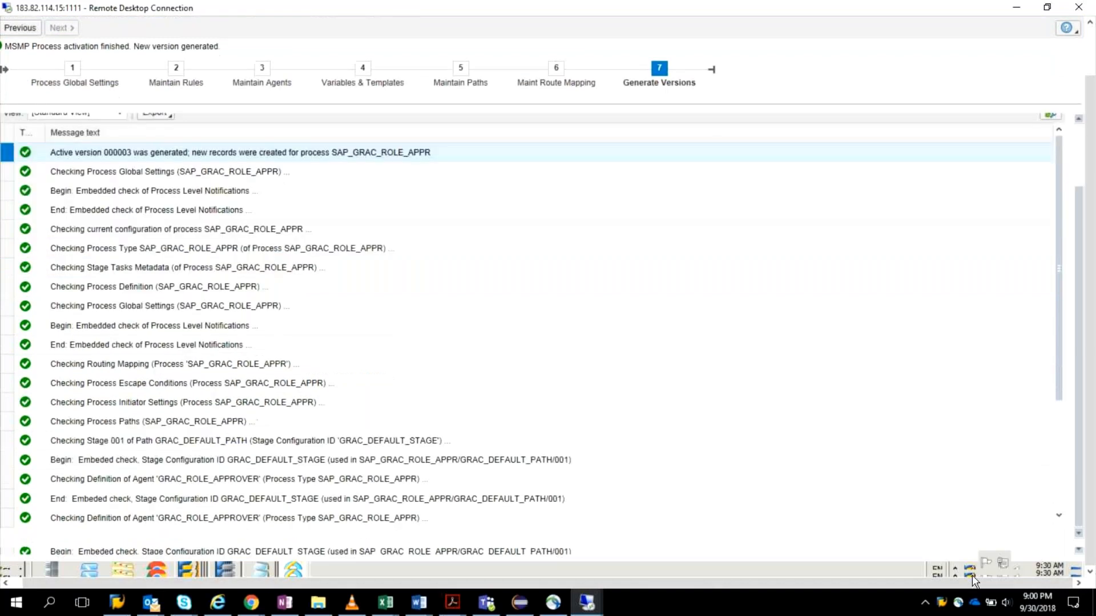
pyautogui.click(970, 566)
pyautogui.rightClick(969, 567)
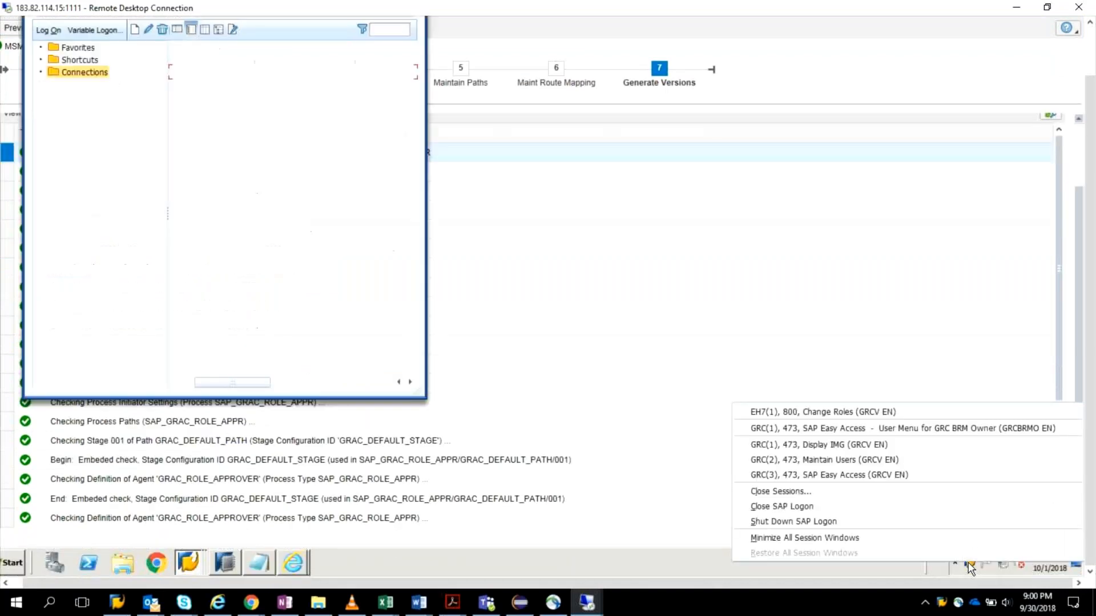
pyautogui.click(820, 423)
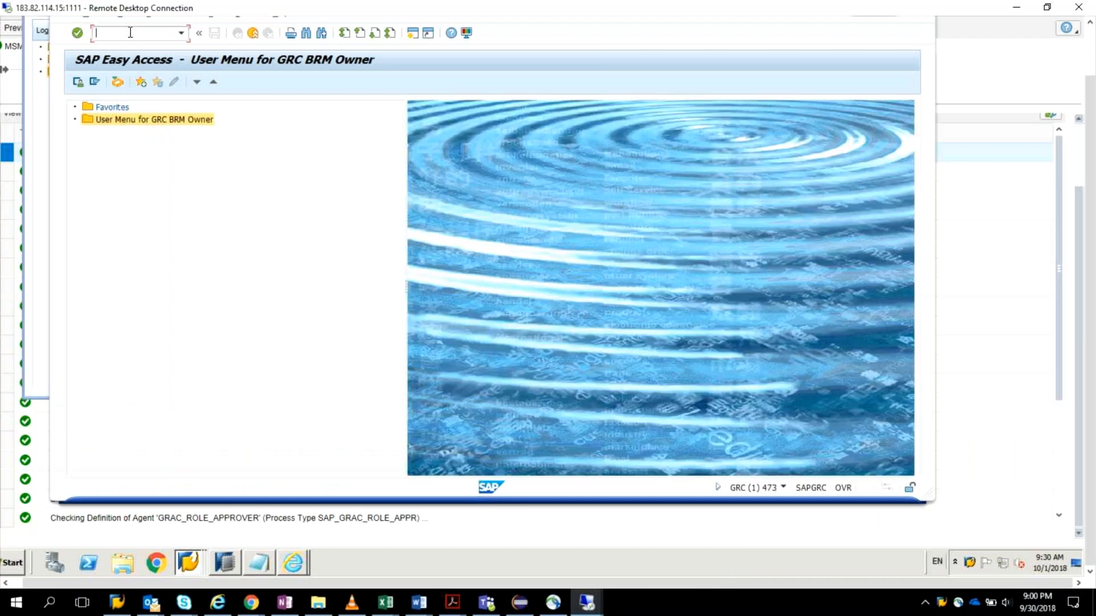
pyautogui.write('nwbc')
pyautogui.press('Return')
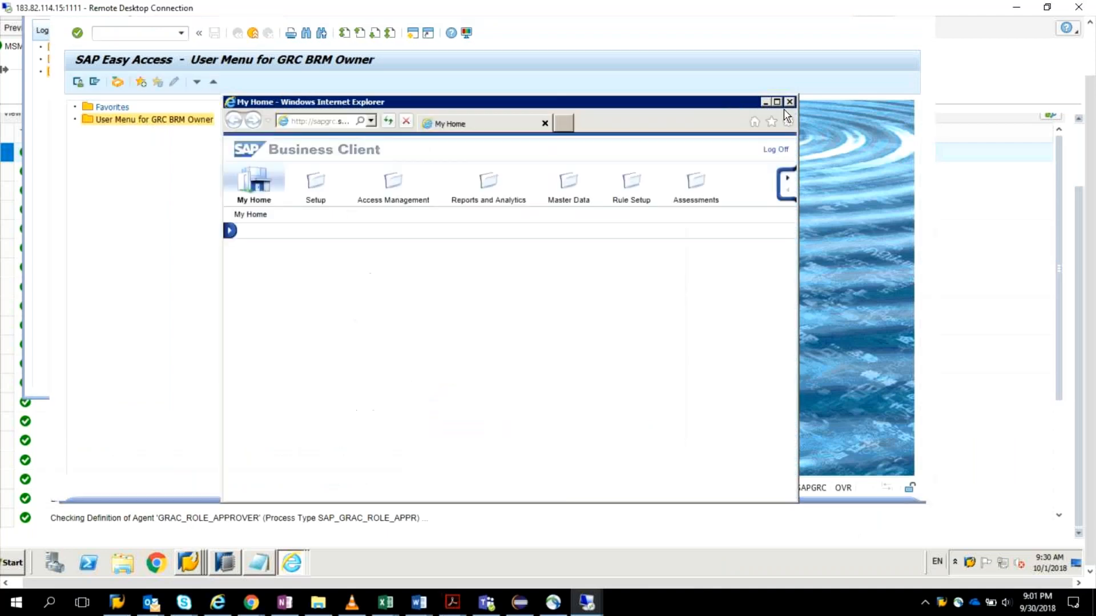
pyautogui.click(777, 102)
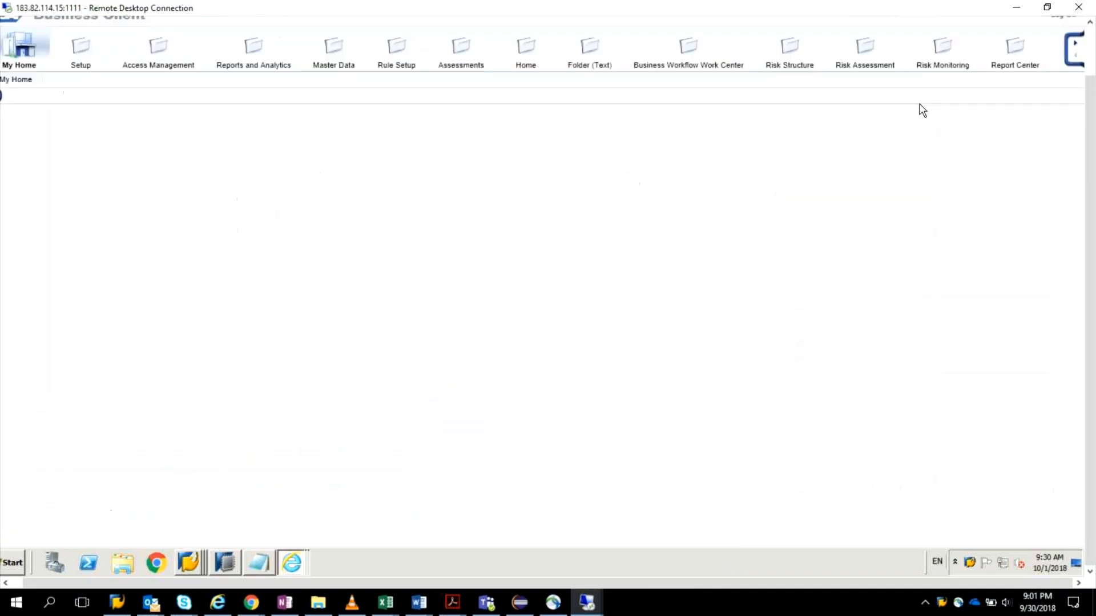
# Step: Close the Business Client window while keeping the remote session connected
pyautogui.click(1079, 7)
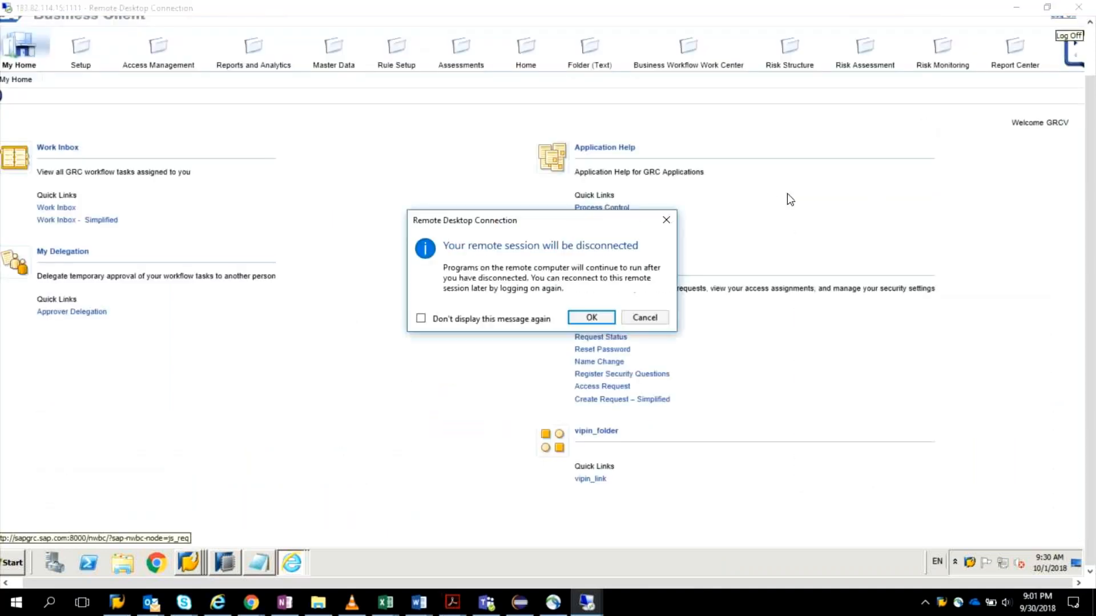
pyautogui.click(644, 318)
pyautogui.moveTo(1091, 147); pyautogui.dragTo(1077, 26)
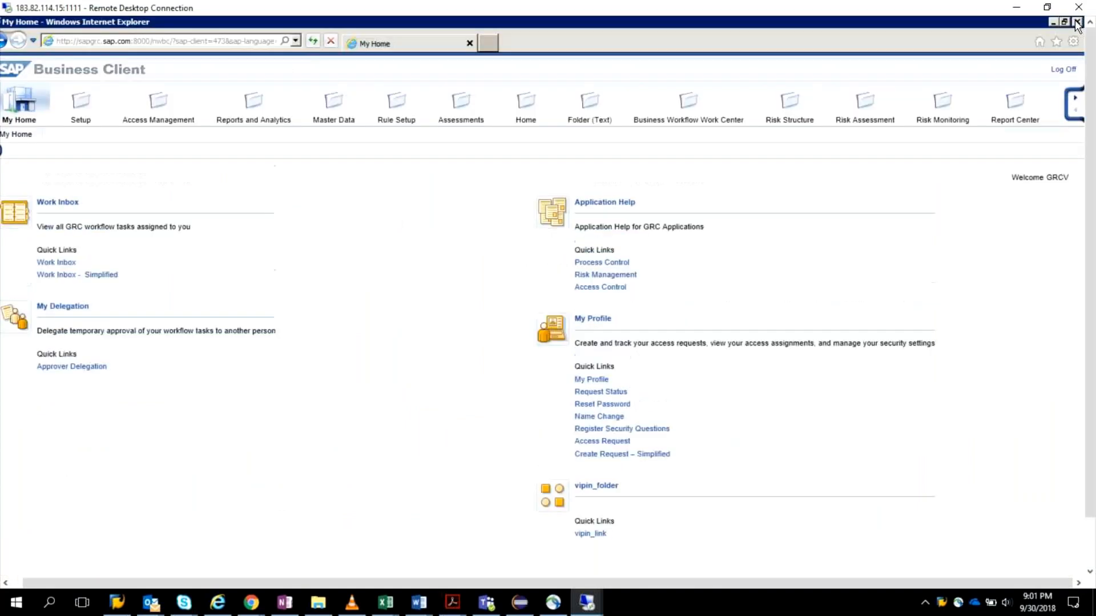
pyautogui.click(1076, 23)
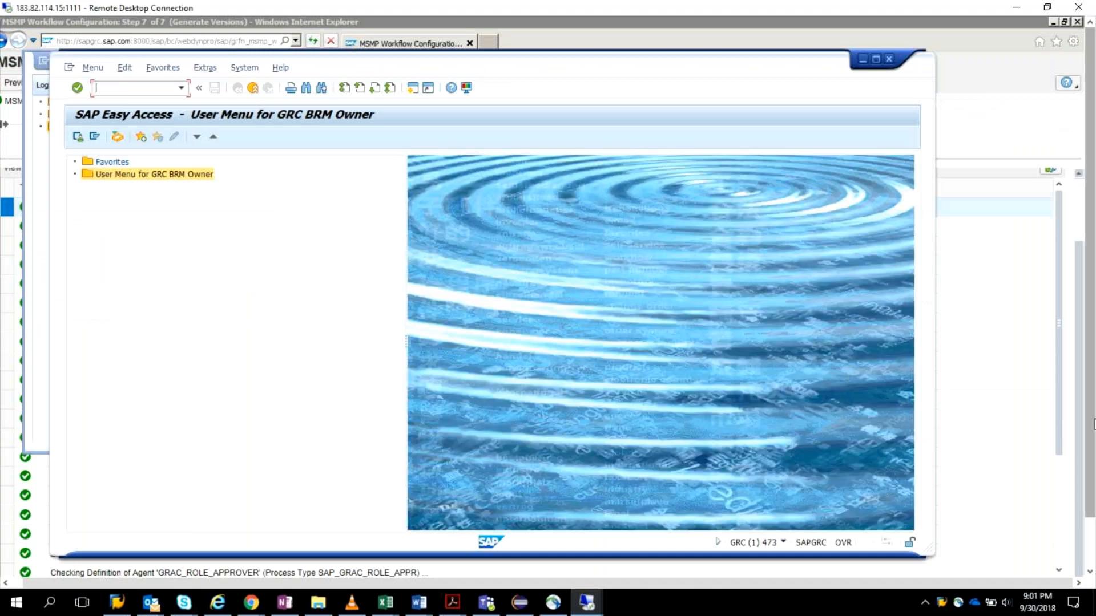
# Step: Switch to the Display IMG session and log its user off from GRC with the command /nex
pyautogui.moveTo(1091, 424); pyautogui.dragTo(1091, 480)
pyautogui.click(190, 563)
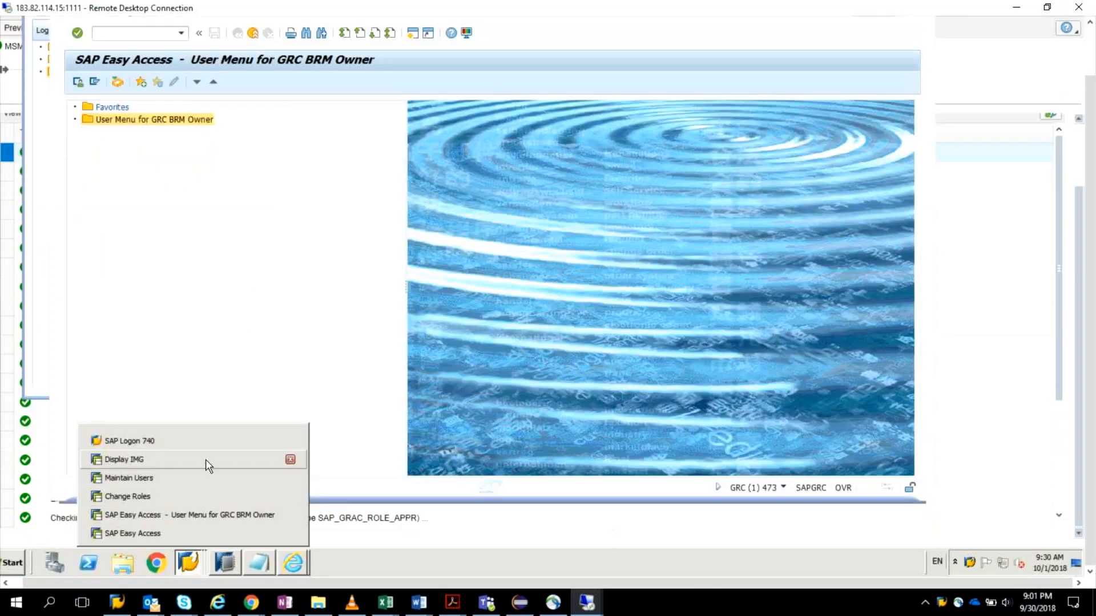
pyautogui.click(970, 564)
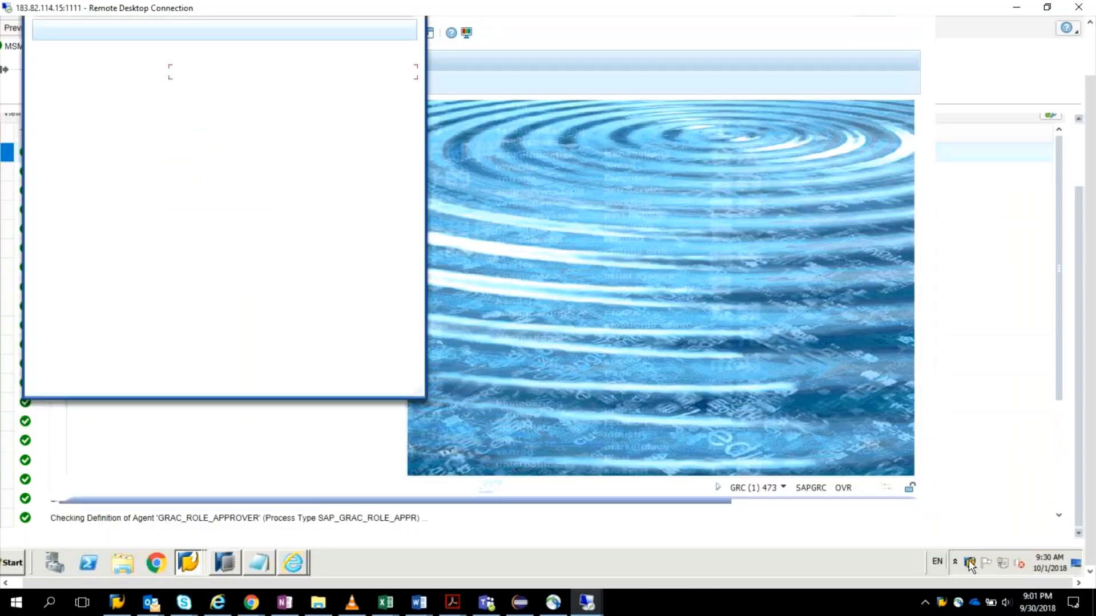
pyautogui.rightClick(970, 564)
pyautogui.click(802, 441)
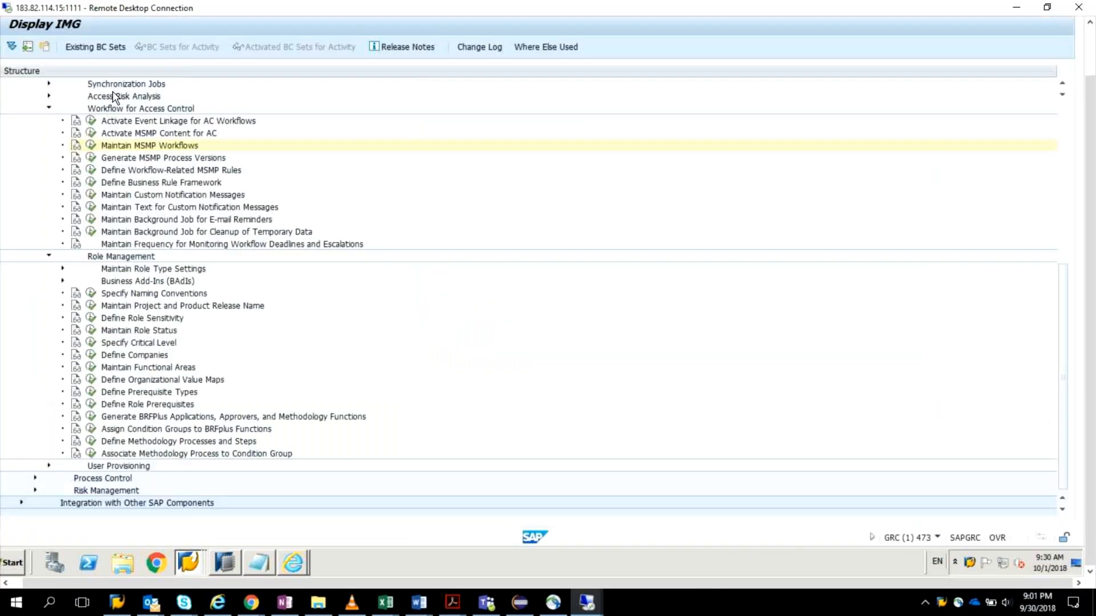
pyautogui.write('/nex')
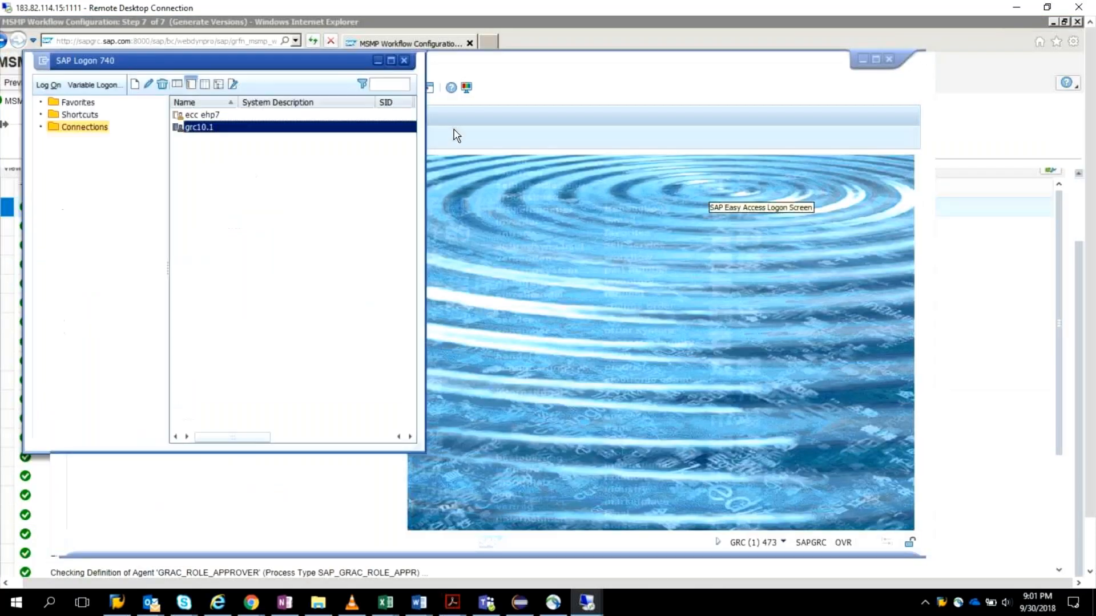
# Step: Relaunch the Business Client with NWBC from the GRC BRM Owner session, maximize it and open the Work Inbox
pyautogui.write('nwb')
pyautogui.press('Return')
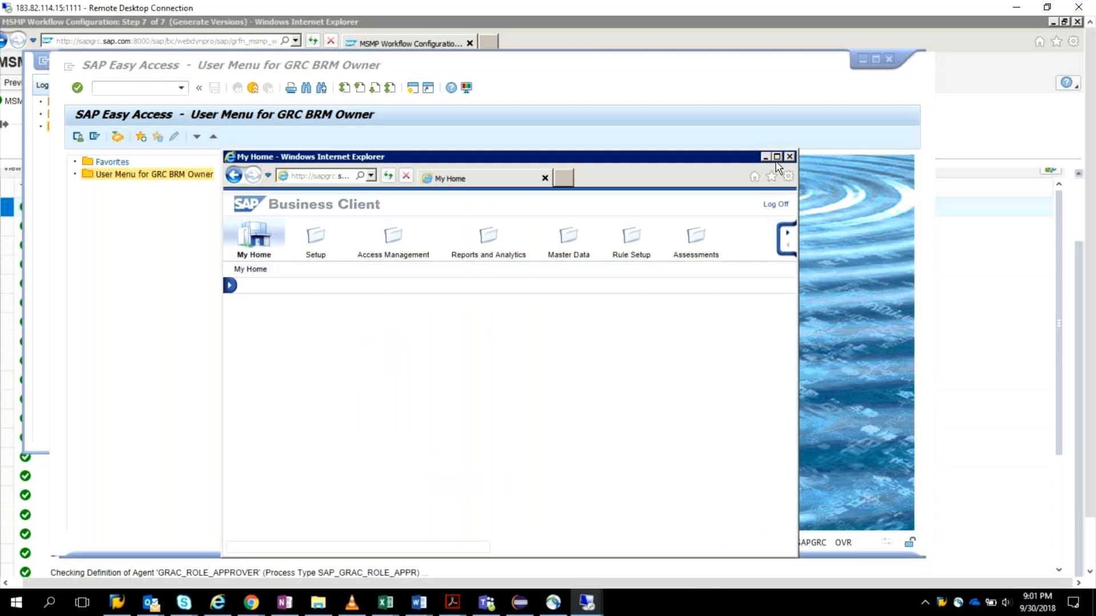
pyautogui.click(776, 157)
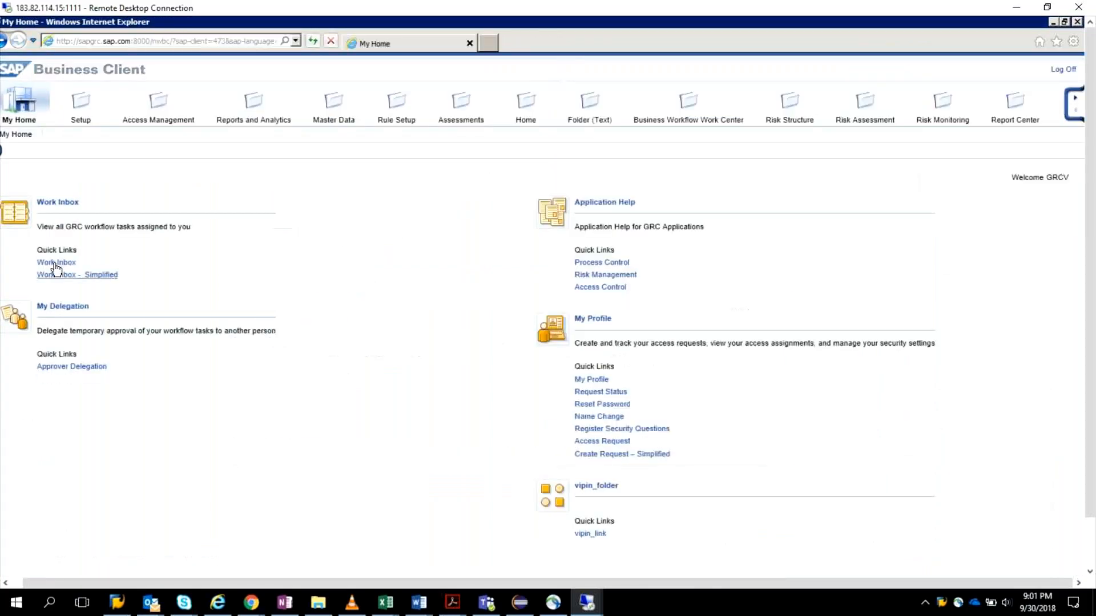
pyautogui.click(55, 263)
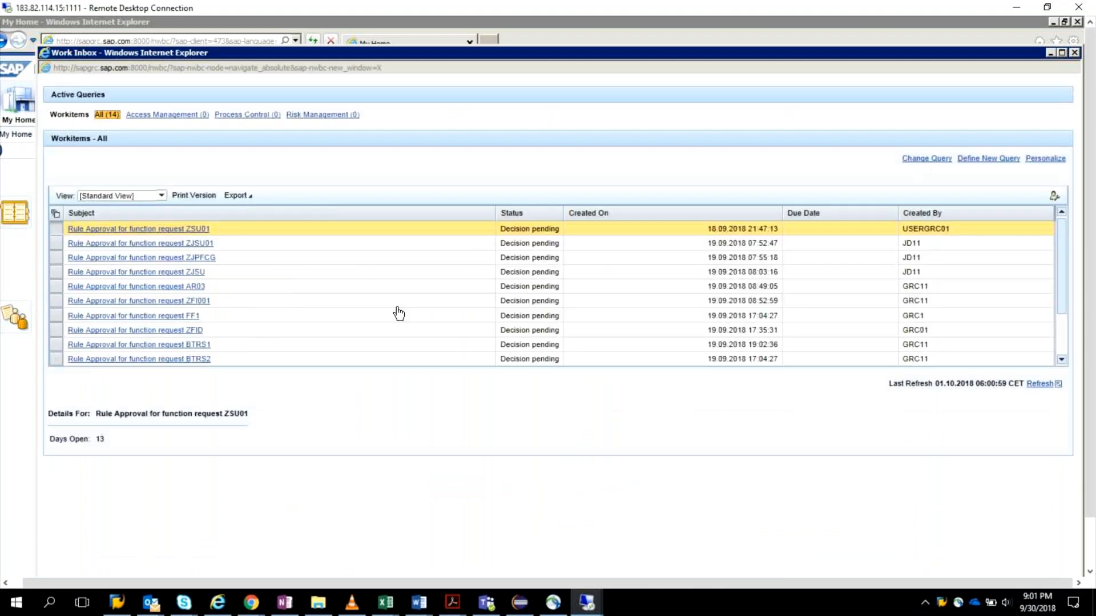
# Step: Look through the Work Inbox's workitems, close the inbox and log off from the Business Client
pyautogui.scroll(-2, 399, 313)
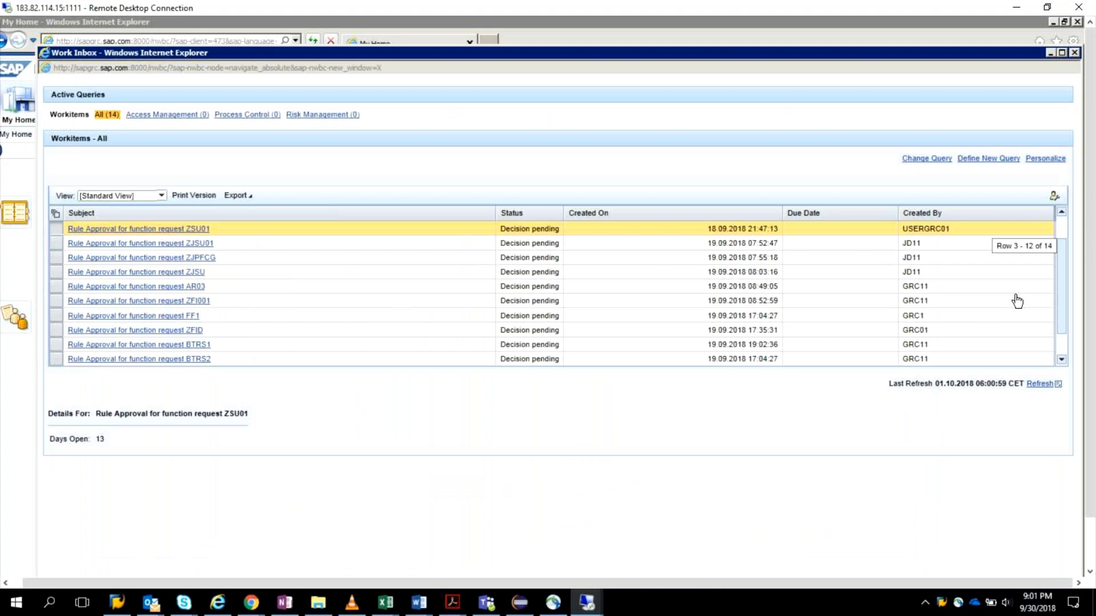
pyautogui.moveTo(1061, 310); pyautogui.dragTo(1056, 226)
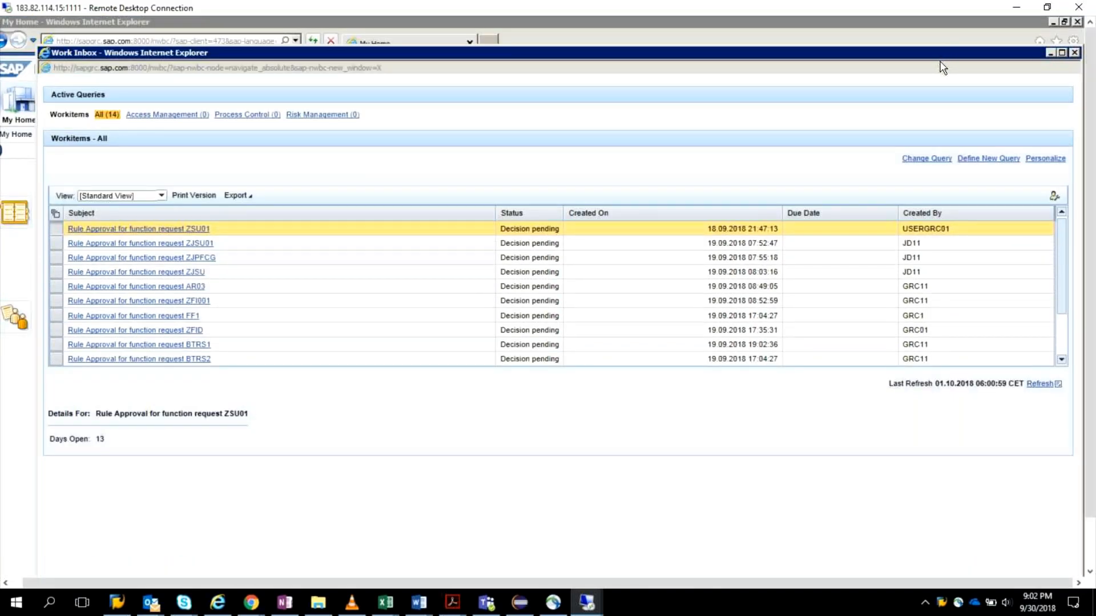
pyautogui.moveTo(940, 62); pyautogui.dragTo(921, 77)
pyautogui.click(1070, 180)
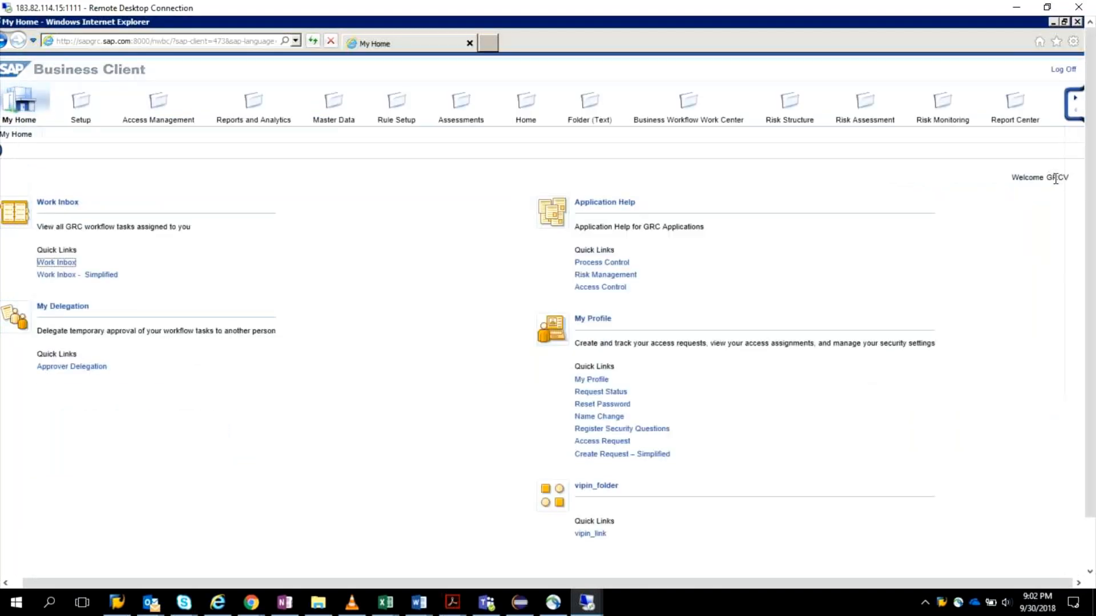
pyautogui.click(1063, 70)
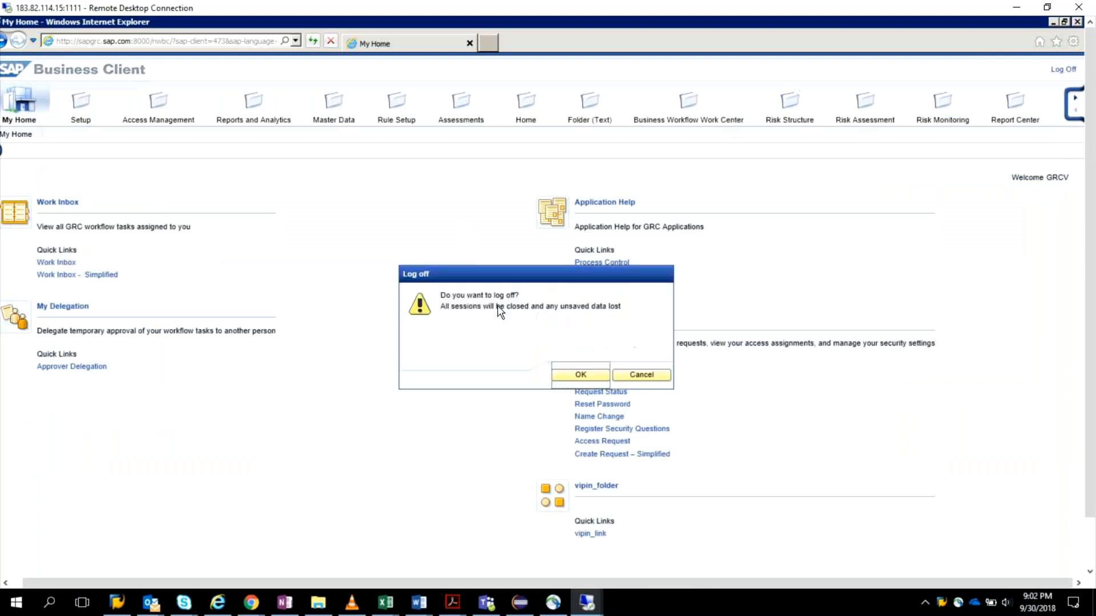
pyautogui.click(573, 376)
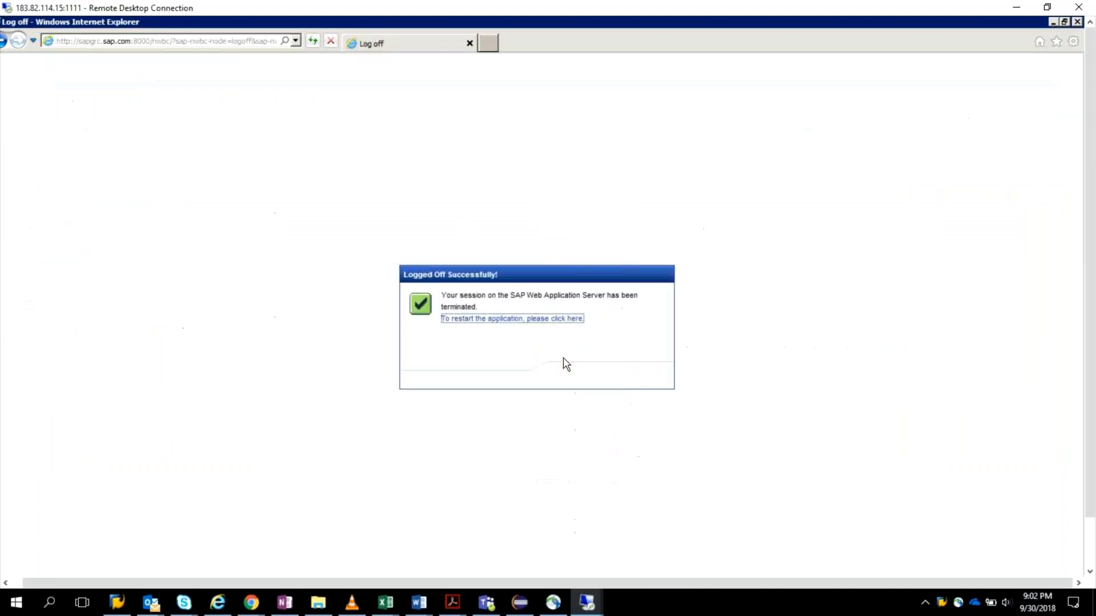
# Step: Relaunch the Business Client from the GRC BRM Owner session and open the Work Inbox approval item for role Z_VIPI_CL_SCC4_ROLE
pyautogui.click(1077, 22)
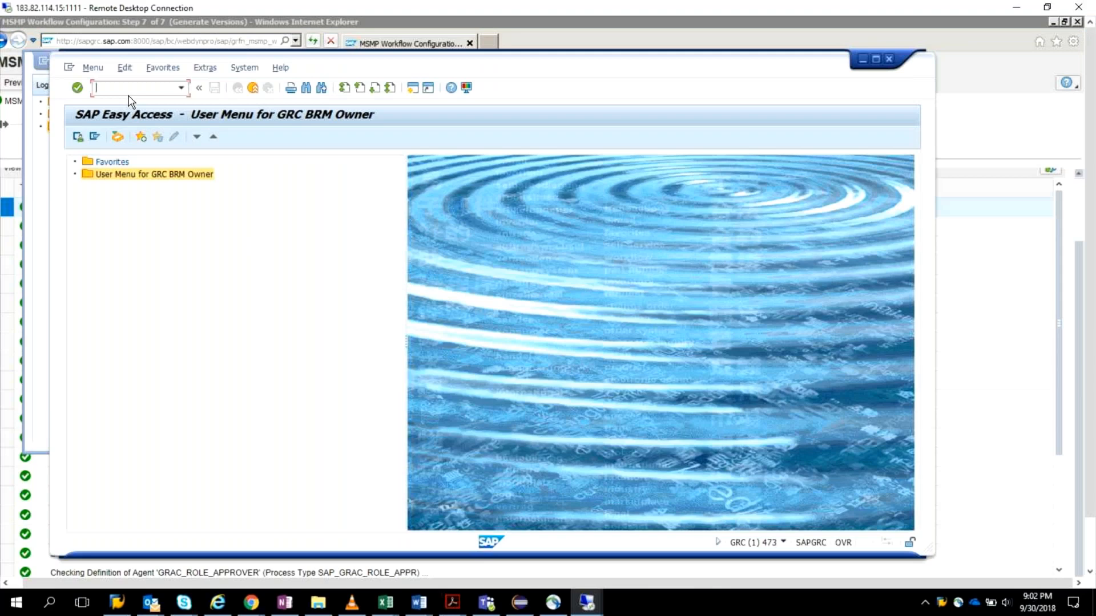
pyautogui.press('Return')
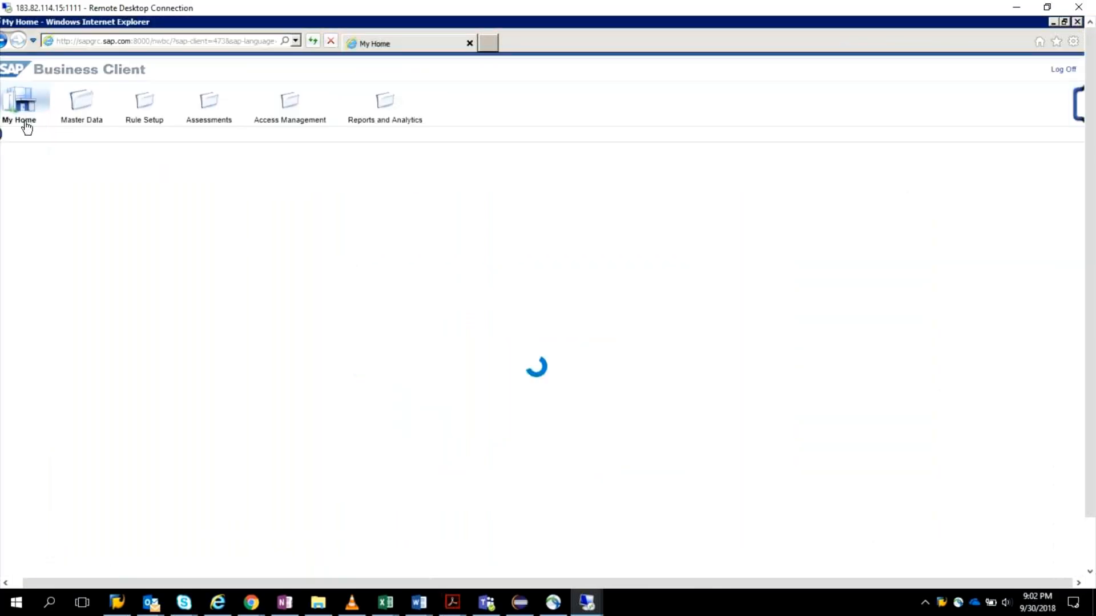
pyautogui.click(55, 235)
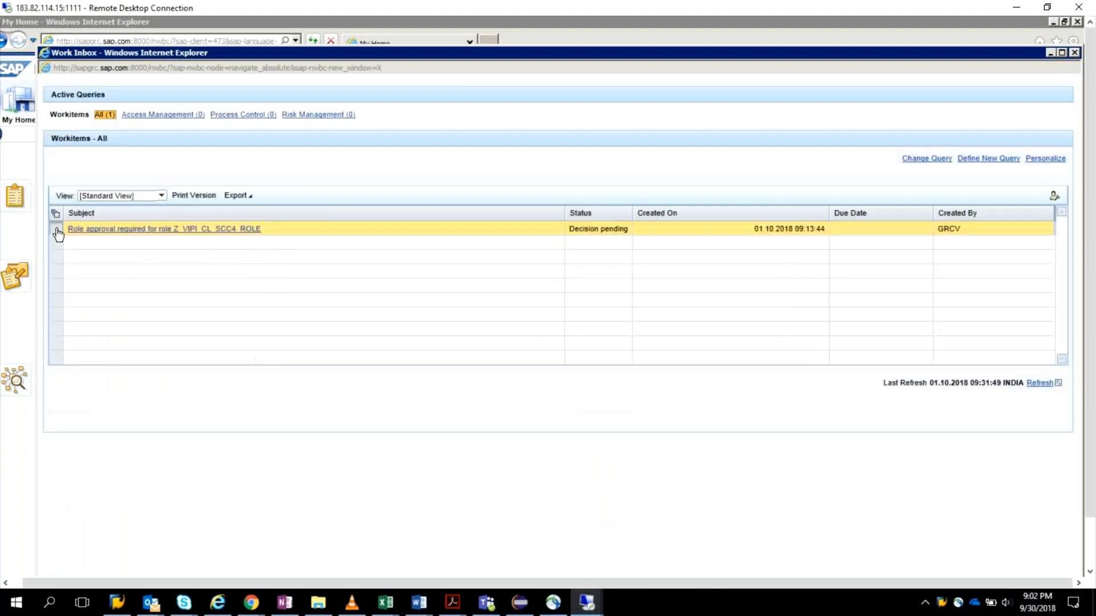
pyautogui.click(155, 229)
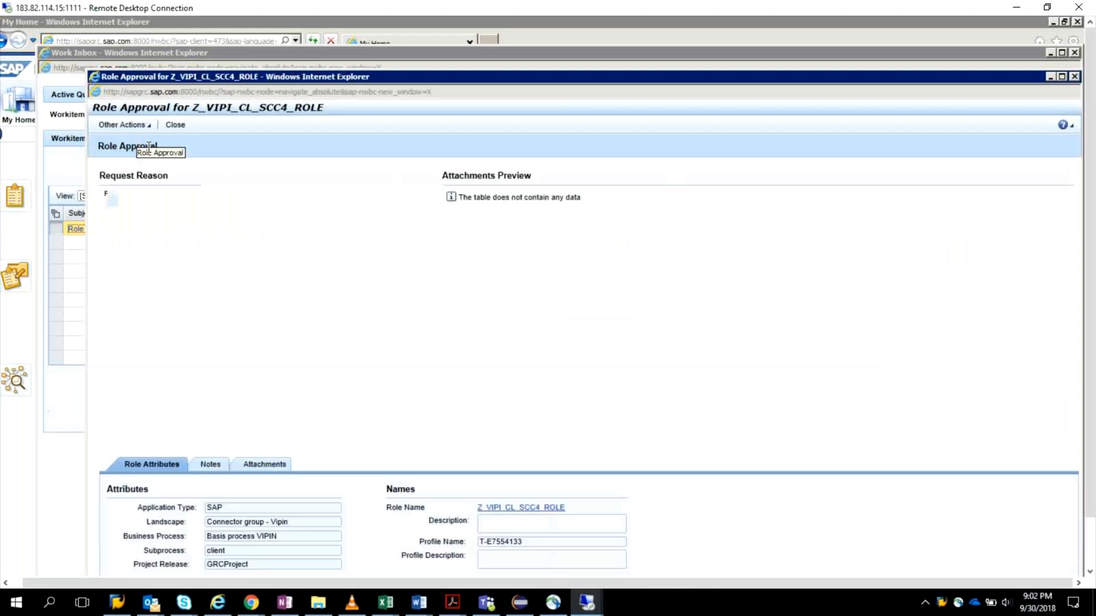
# Step: Examine the Role Approval form's request reason and its other available actions, then close the form
pyautogui.rightClick(116, 206)
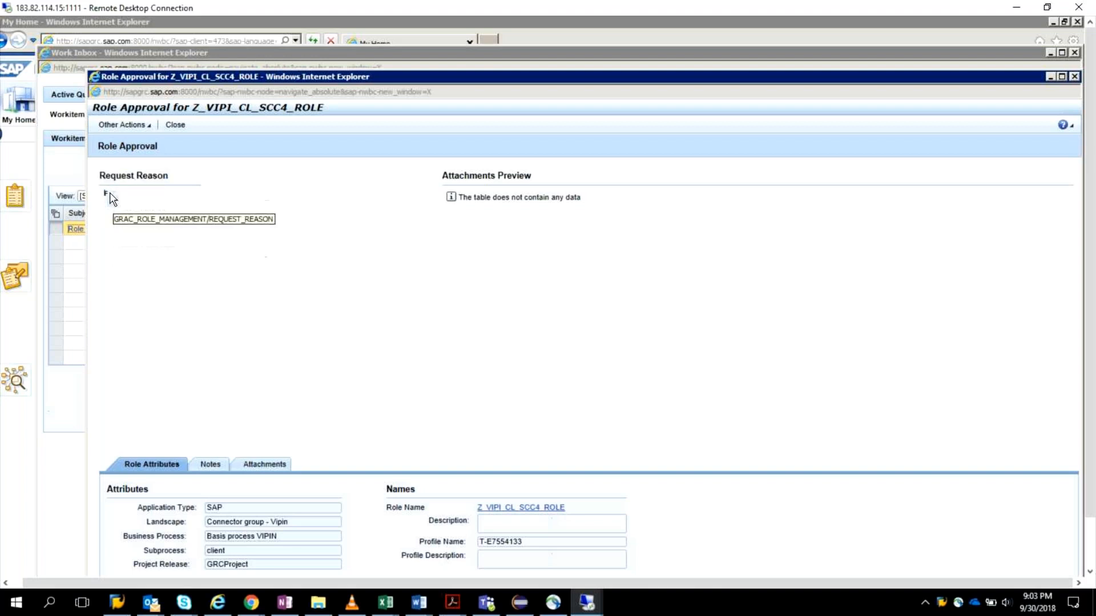
pyautogui.rightClick(110, 194)
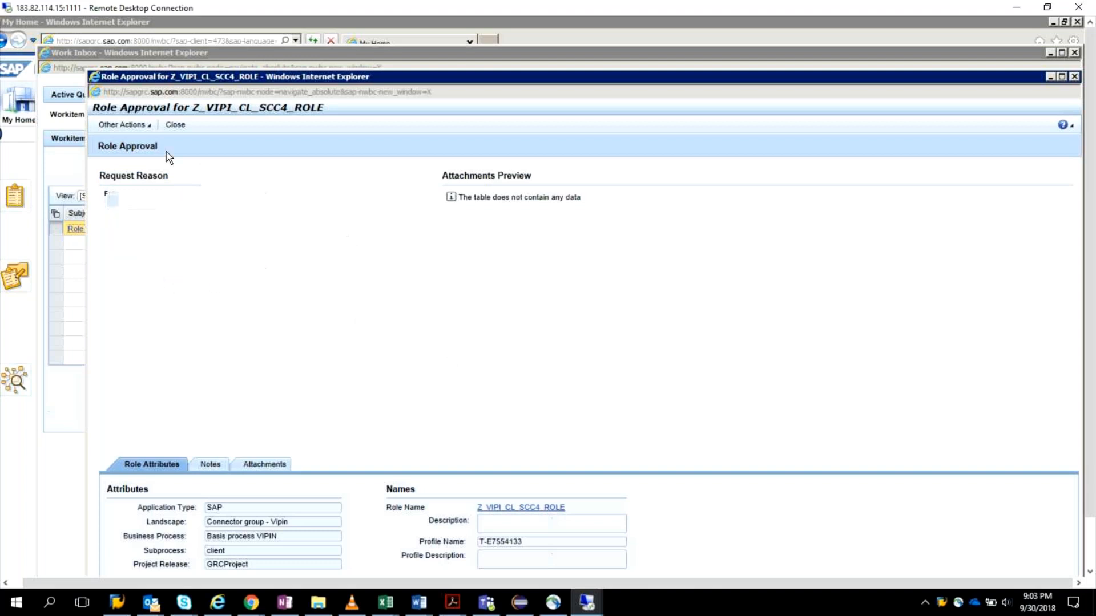
pyautogui.click(147, 126)
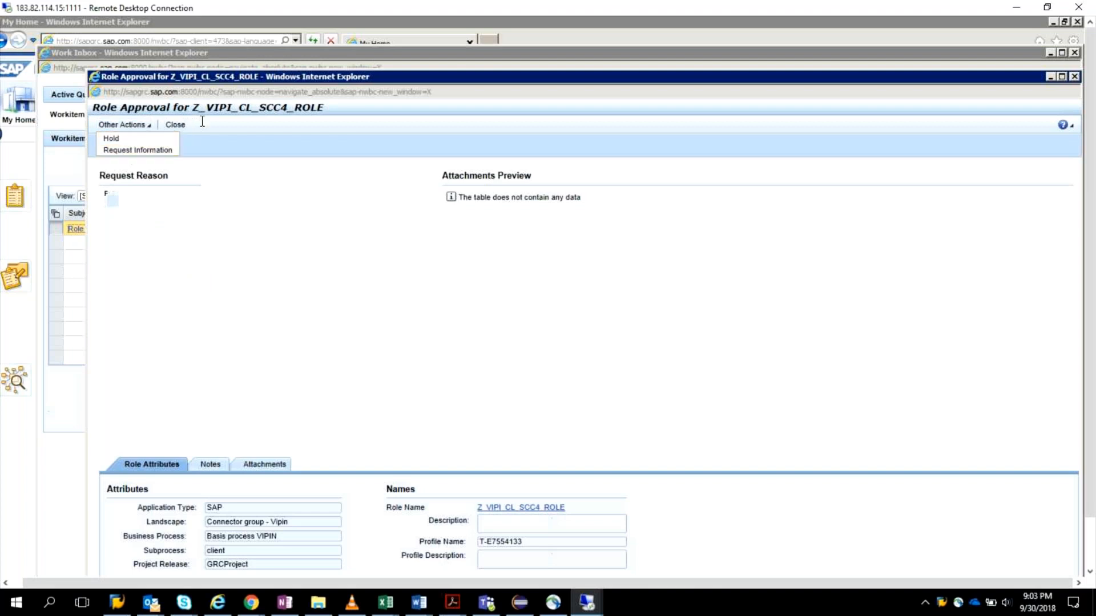
pyautogui.click(1074, 77)
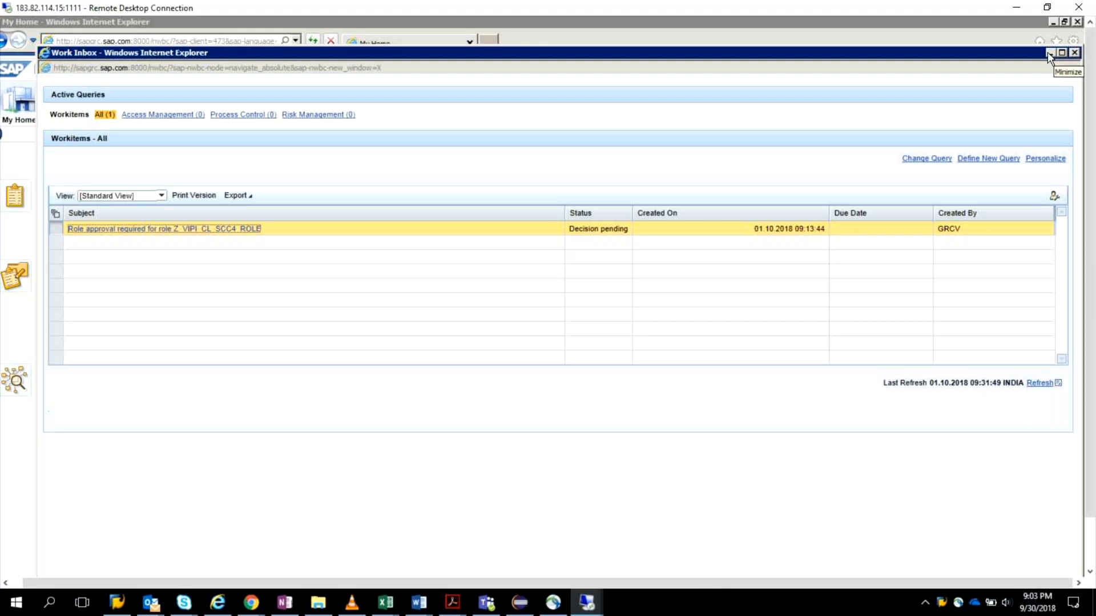
# Step: Open another GRC logon session from the remote desktop's SAP Logon and log on as grcv with the account password
pyautogui.click(943, 603)
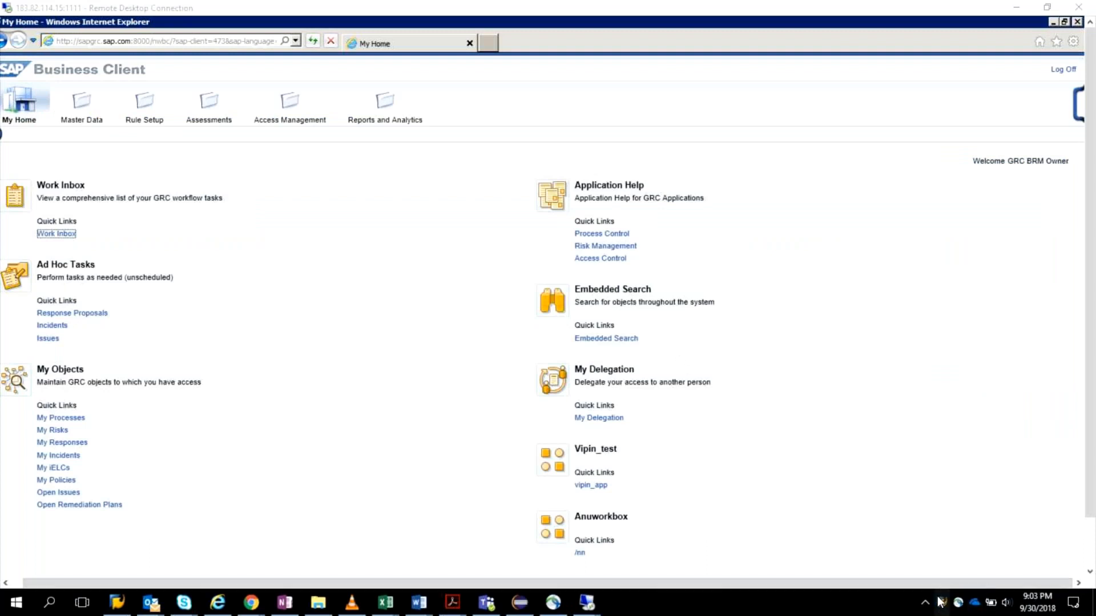
pyautogui.doubleClick(940, 603)
pyautogui.click(950, 321)
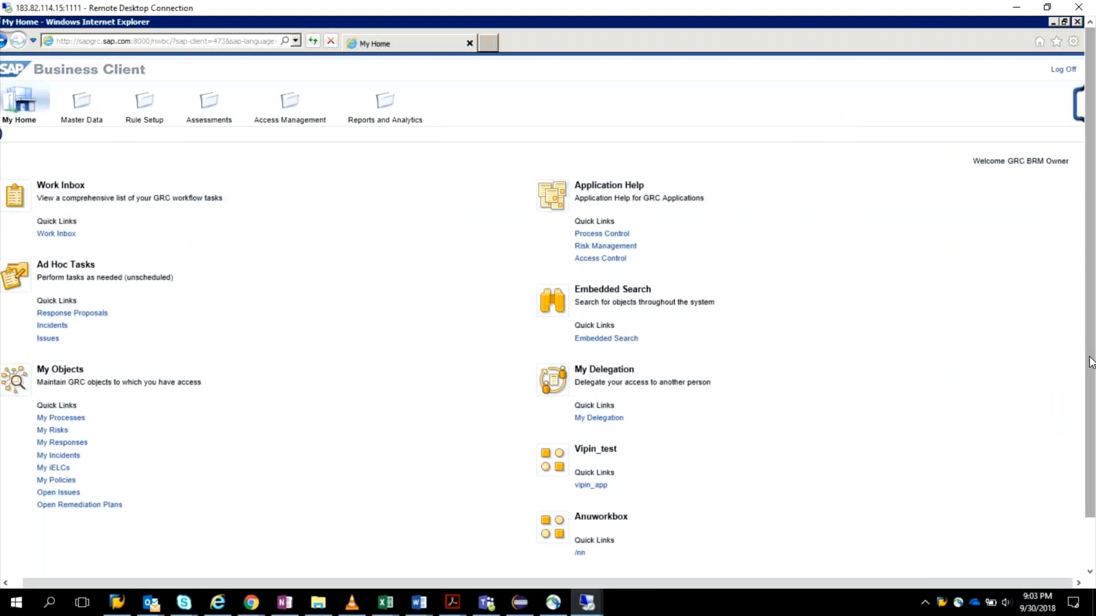
pyautogui.moveTo(1090, 363); pyautogui.dragTo(1090, 432)
pyautogui.doubleClick(971, 565)
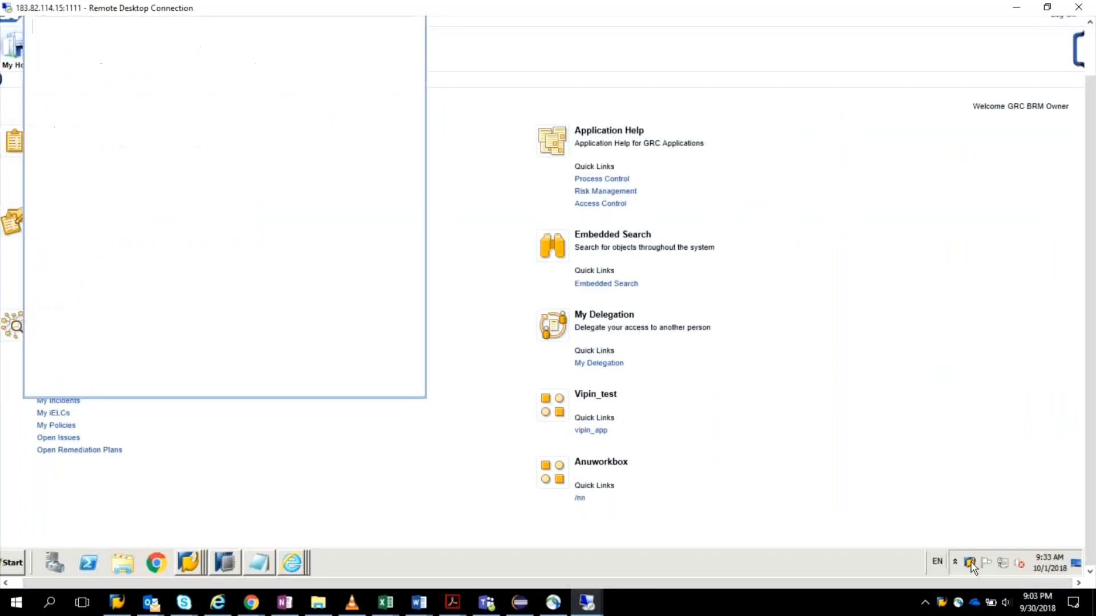
pyautogui.doubleClick(276, 76)
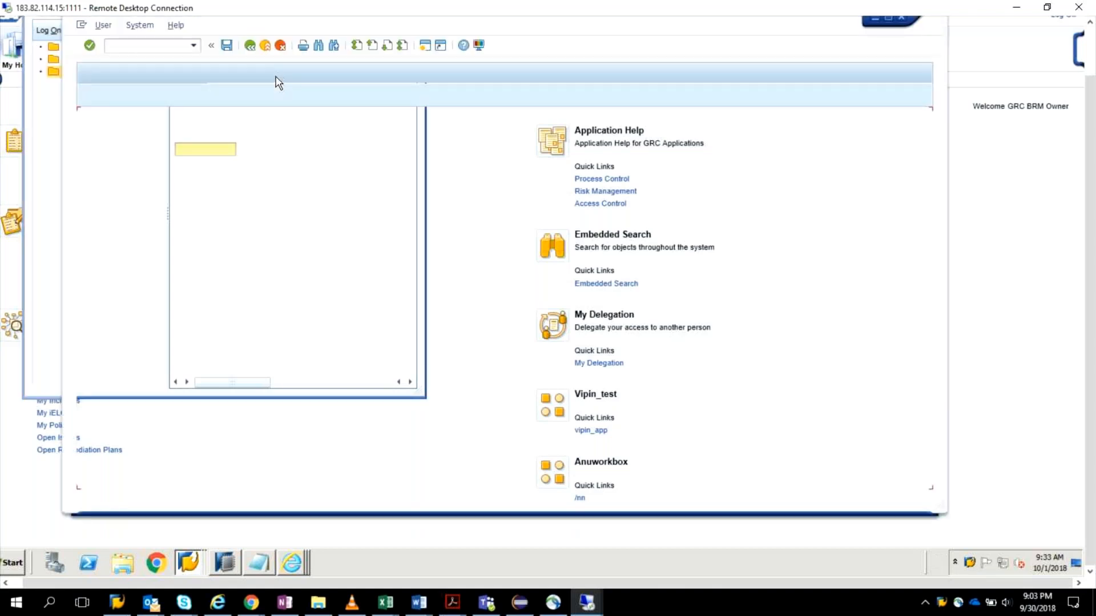
pyautogui.write('grcv')
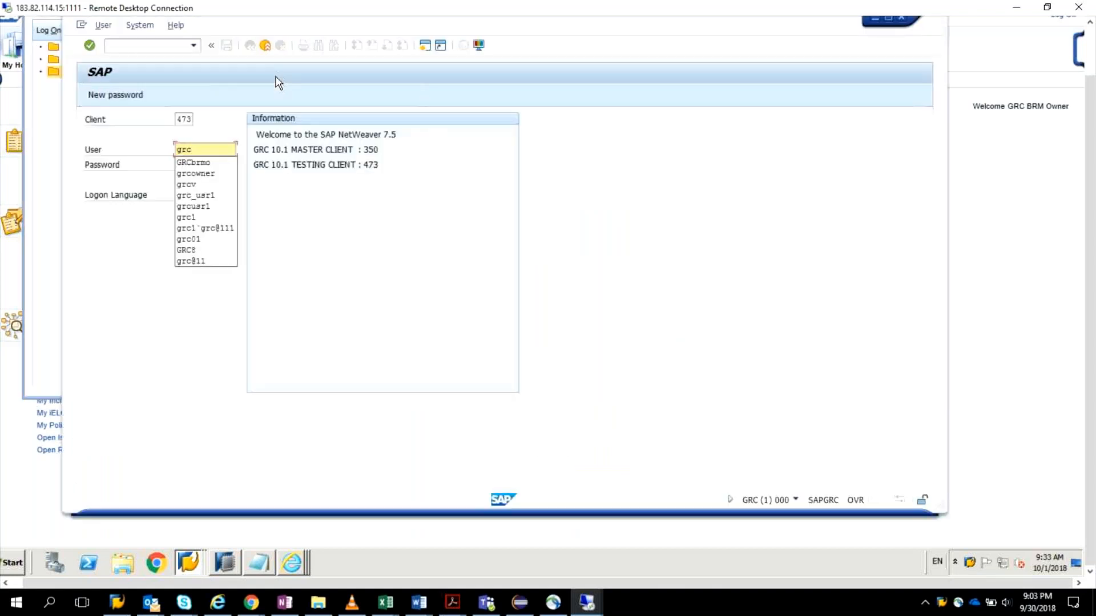
pyautogui.press('Tab')
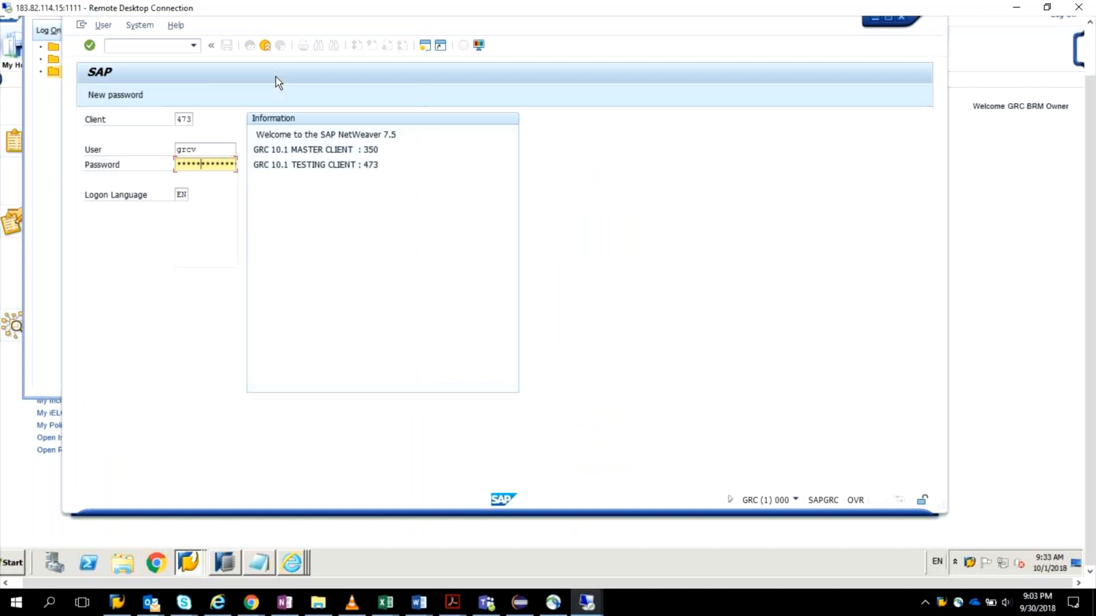
pyautogui.press('Return')
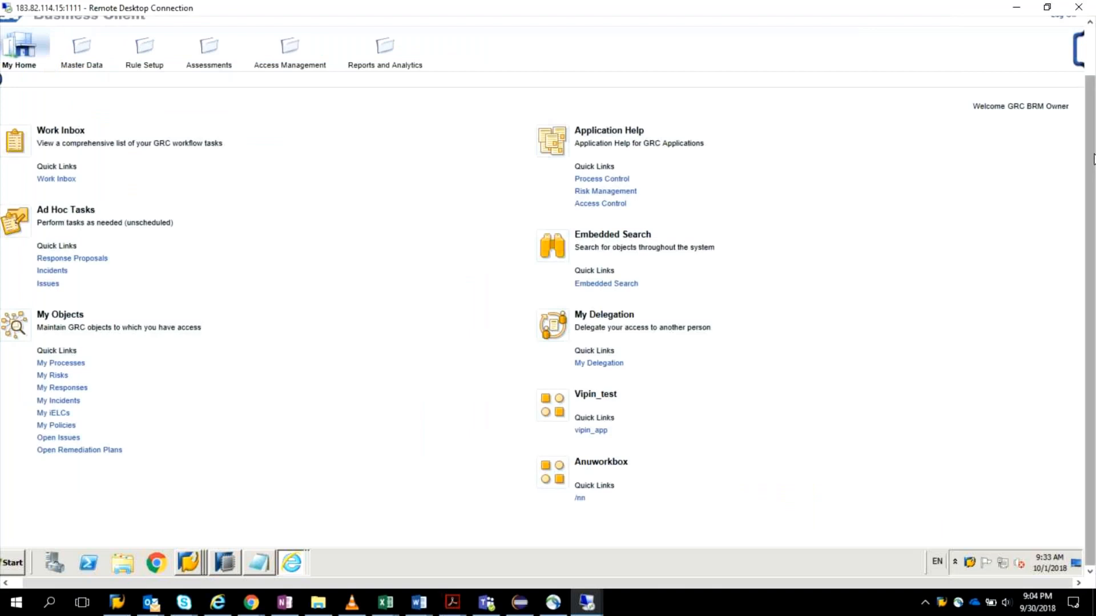
# Step: Log the GRC BRM Owner off from the Business Client and confirm the log-off
pyautogui.moveTo(1093, 158); pyautogui.dragTo(1093, 115)
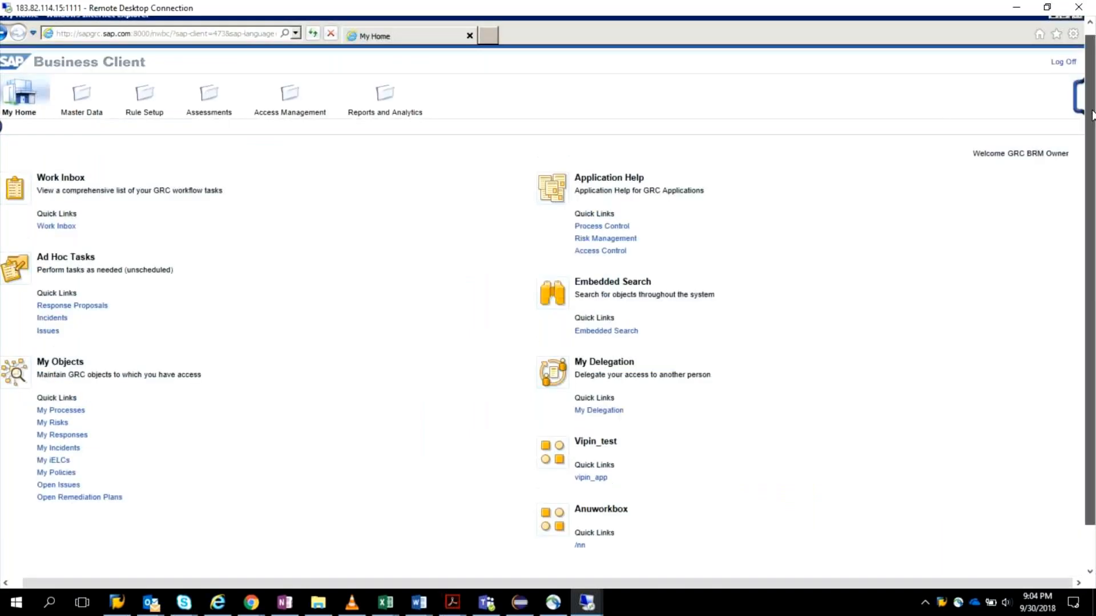
pyautogui.click(1060, 63)
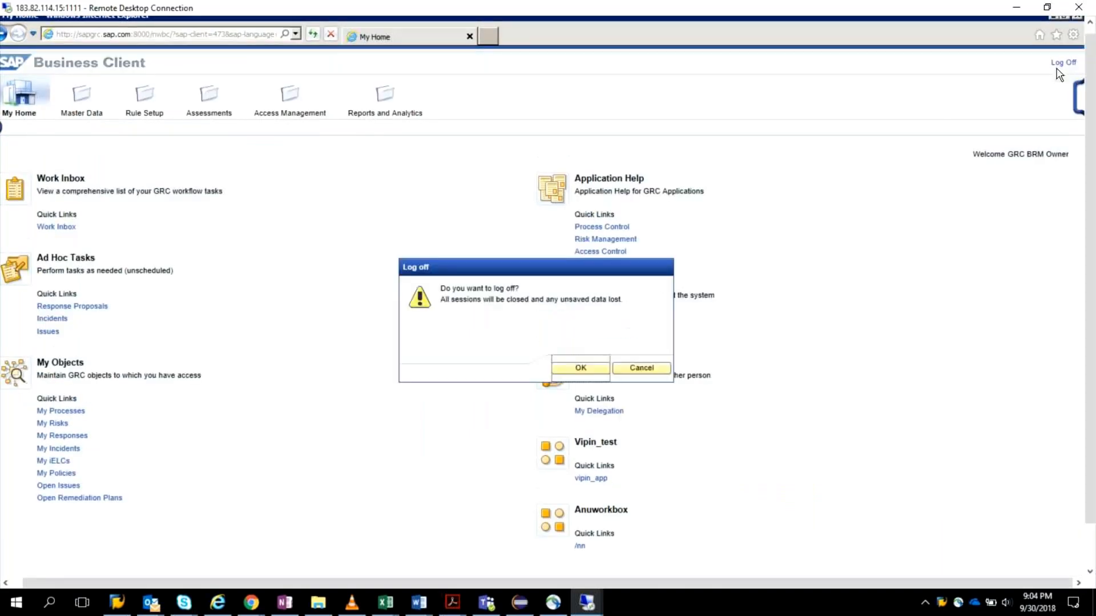
pyautogui.click(583, 369)
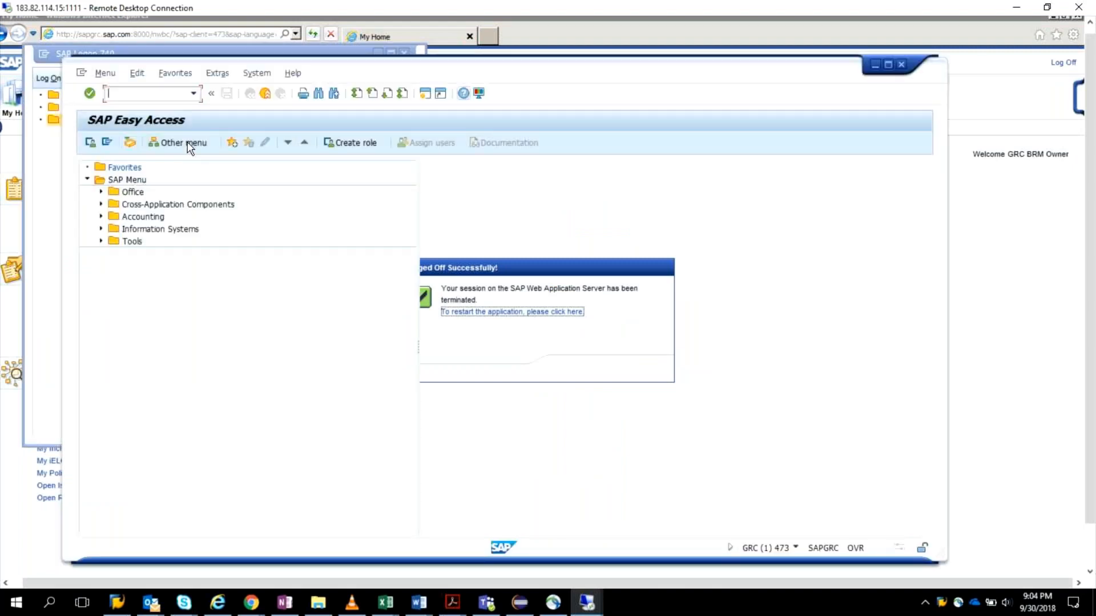
# Step: Launch the Business Client with NWBC from the grcv session and open the Work Inbox
pyautogui.write('nwbc')
pyautogui.press('Return')
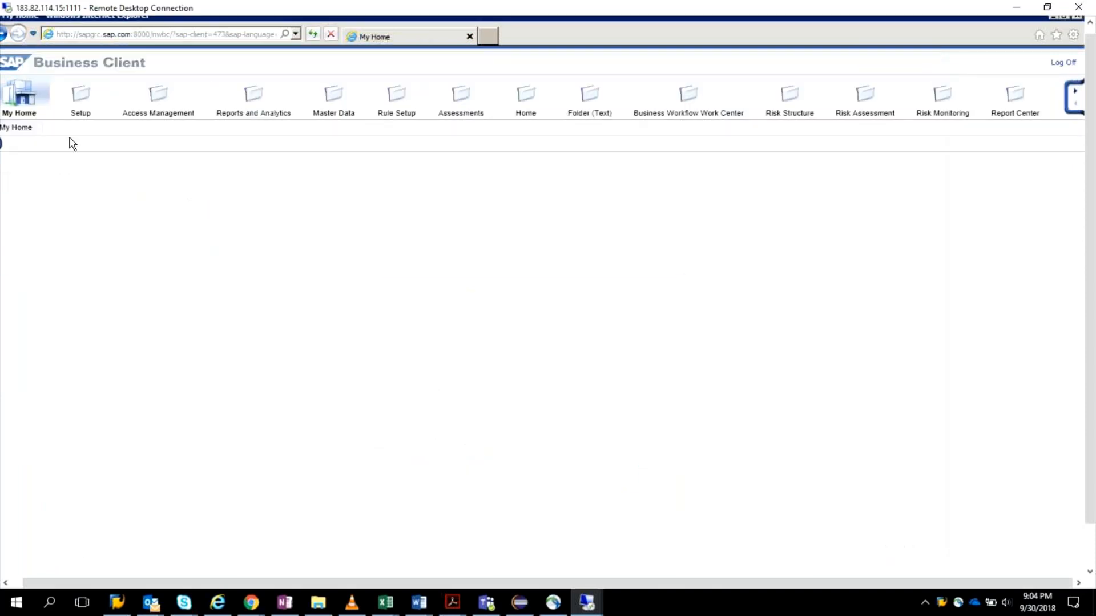
pyautogui.click(72, 257)
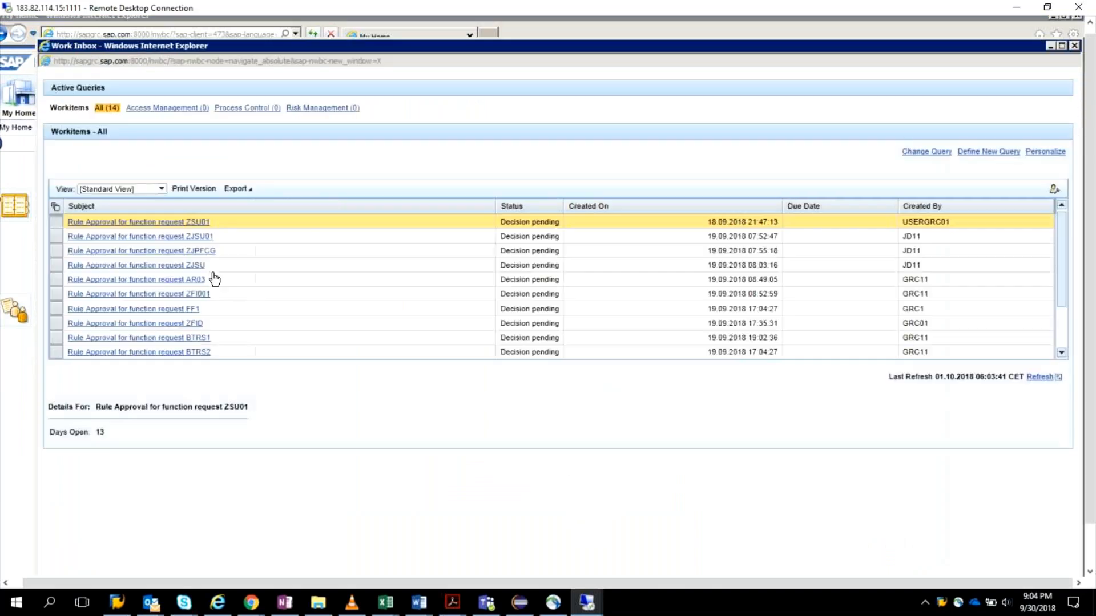
# Step: Open the rule approval for function request ZSU01, select its SU01 action, approve the function and close the request
pyautogui.click(108, 226)
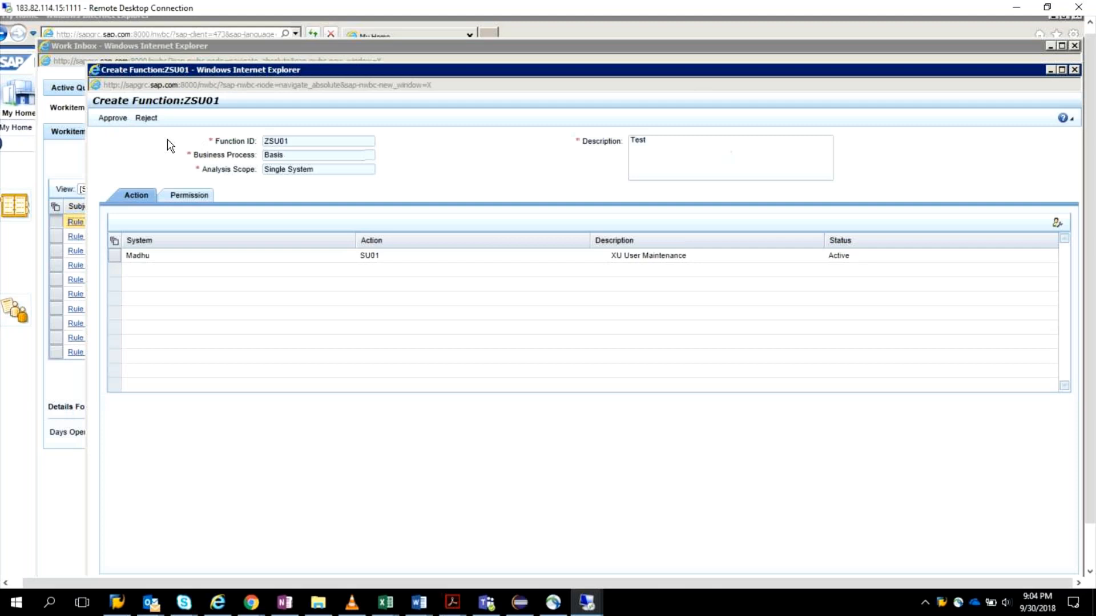
pyautogui.click(114, 256)
pyautogui.click(112, 118)
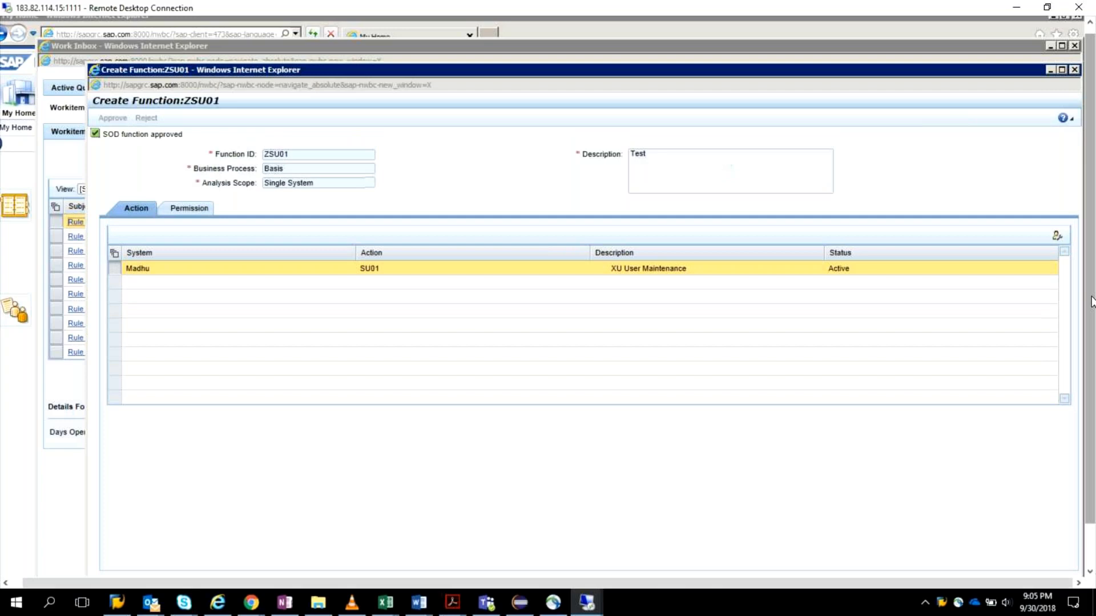
pyautogui.moveTo(1091, 302)
pyautogui.mouseDown()
pyautogui.moveTo(1093, 381)
pyautogui.moveTo(1091, 303)
pyautogui.mouseUp()
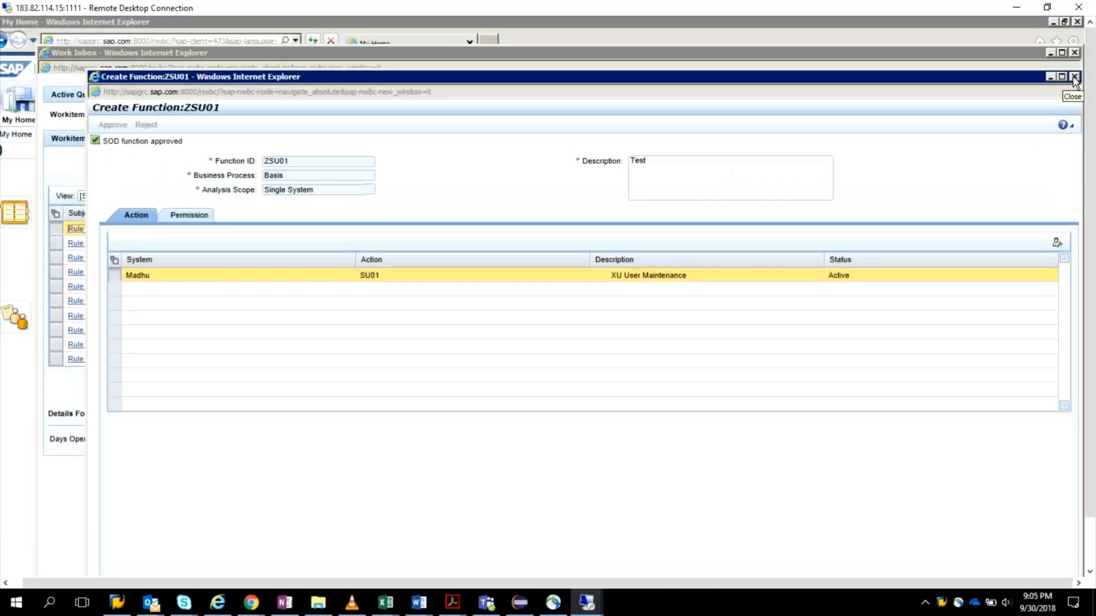
pyautogui.click(1073, 77)
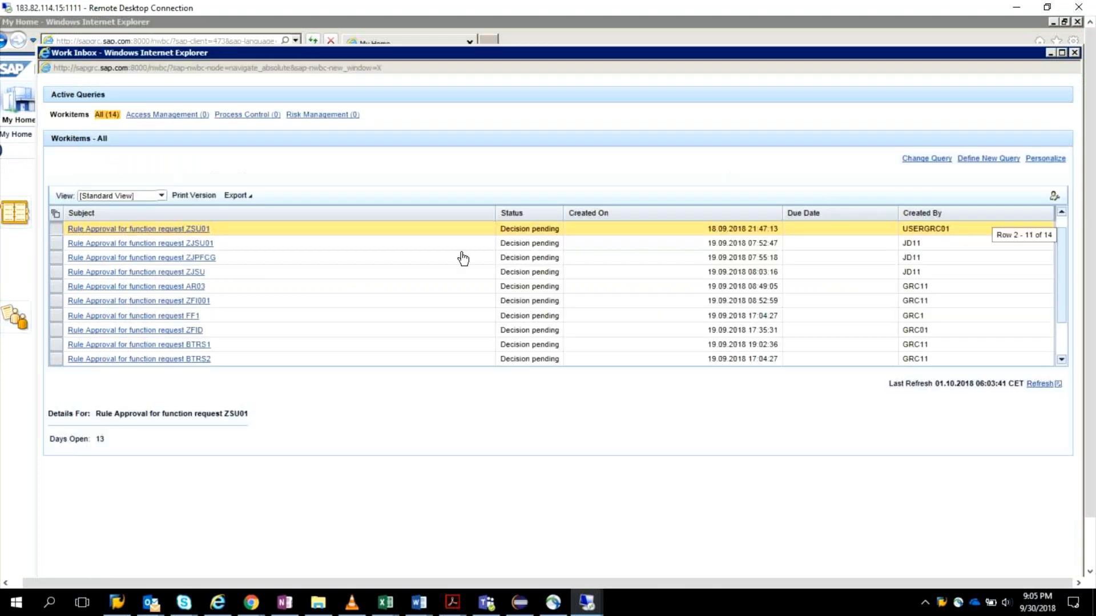
# Step: Look through the pending function requests in the Work Inbox and open the rule approval for ZJPFCG
pyautogui.scroll(-2, 463, 259)
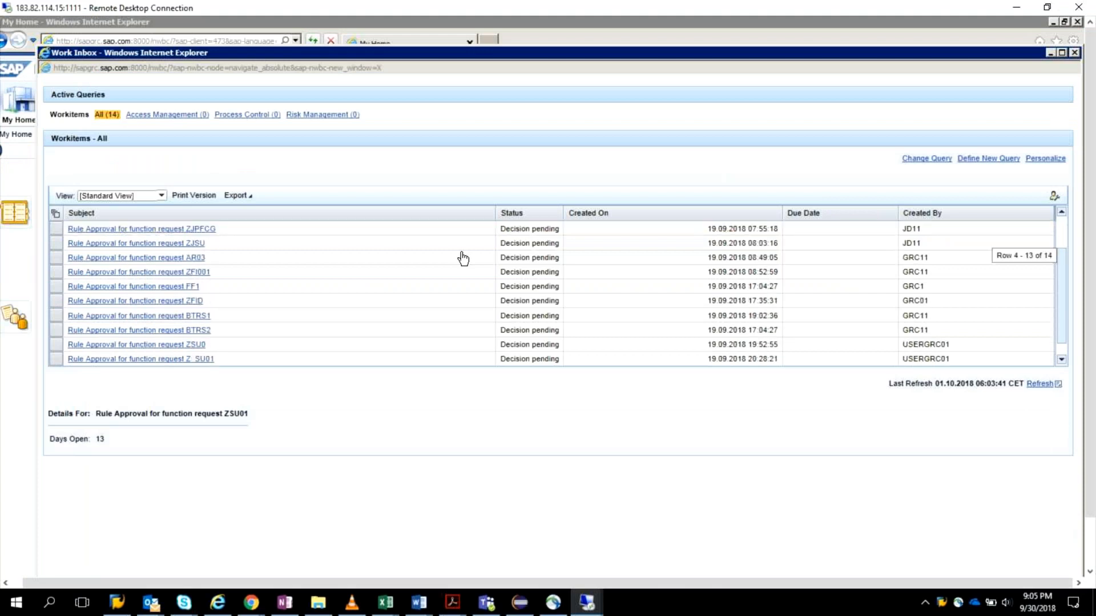
pyautogui.scroll(-1, 463, 259)
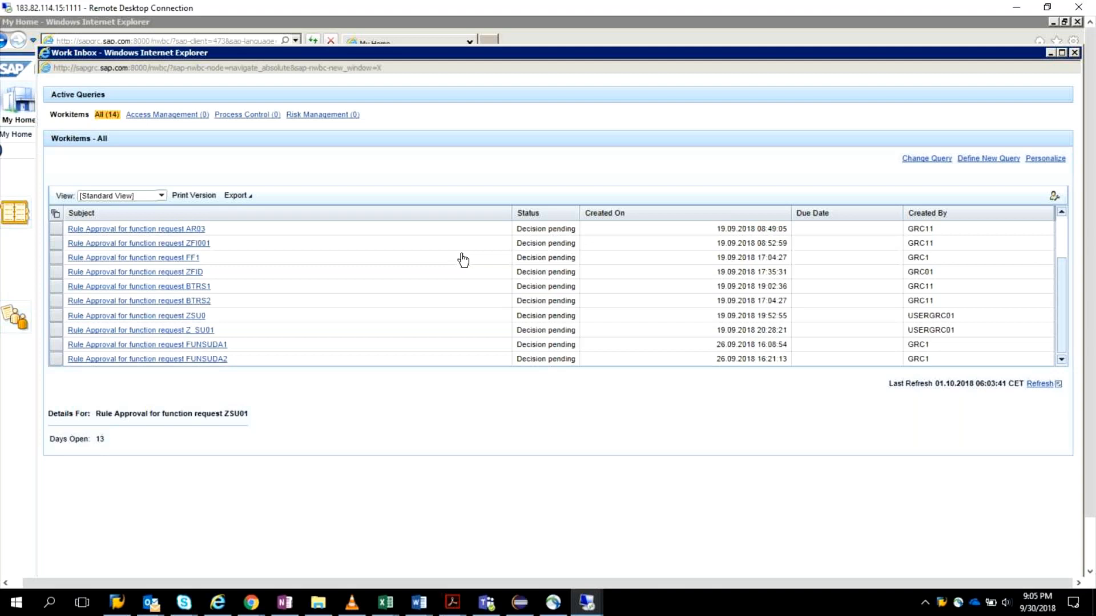
pyautogui.scroll(1, 465, 259)
pyautogui.scroll(1, 467, 258)
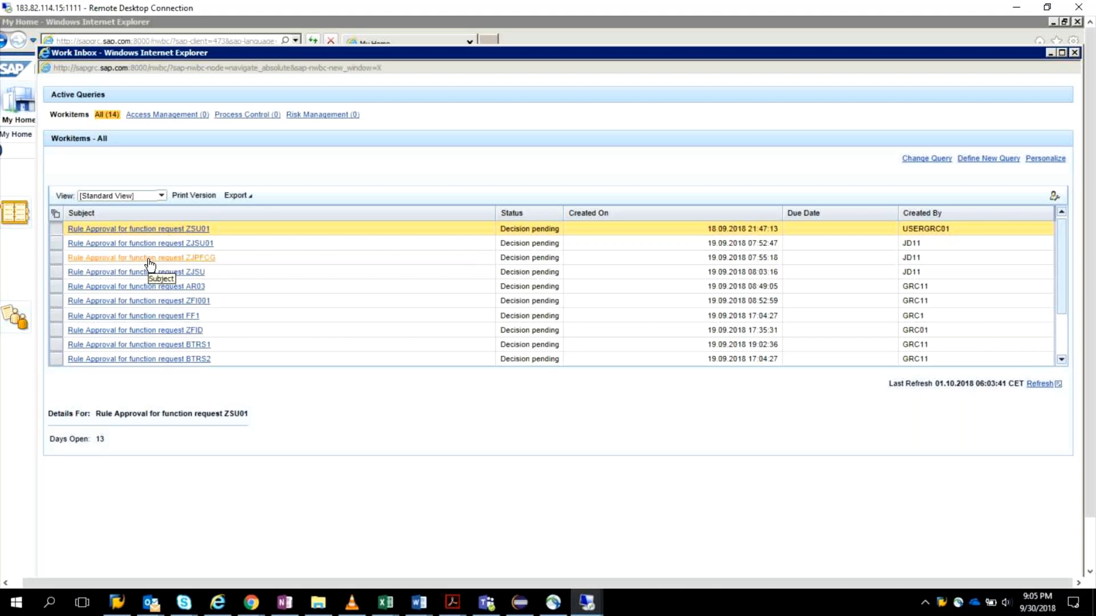
pyautogui.click(108, 258)
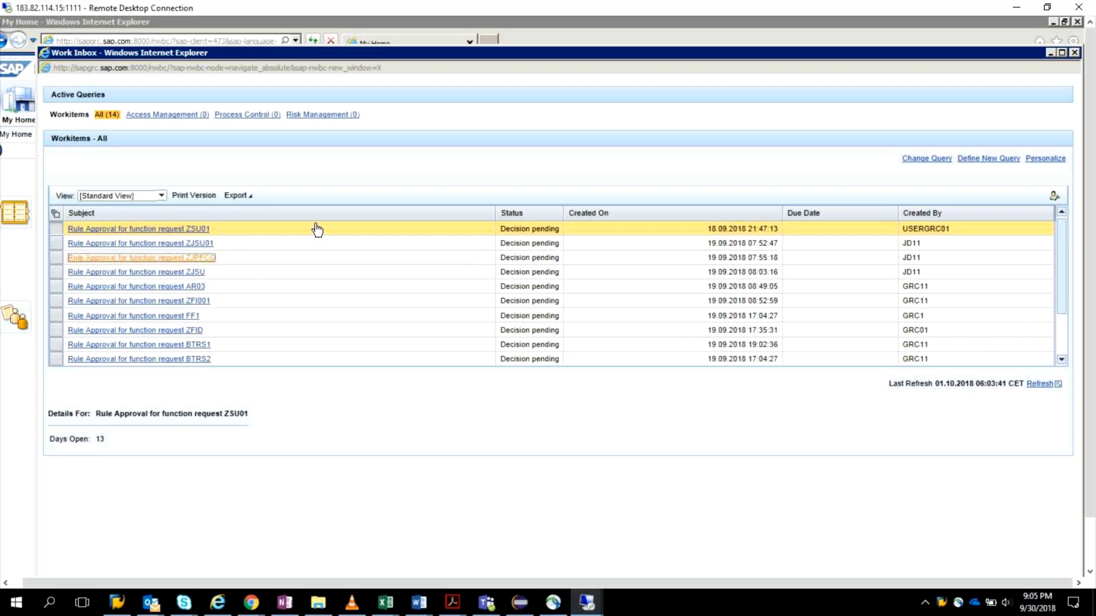